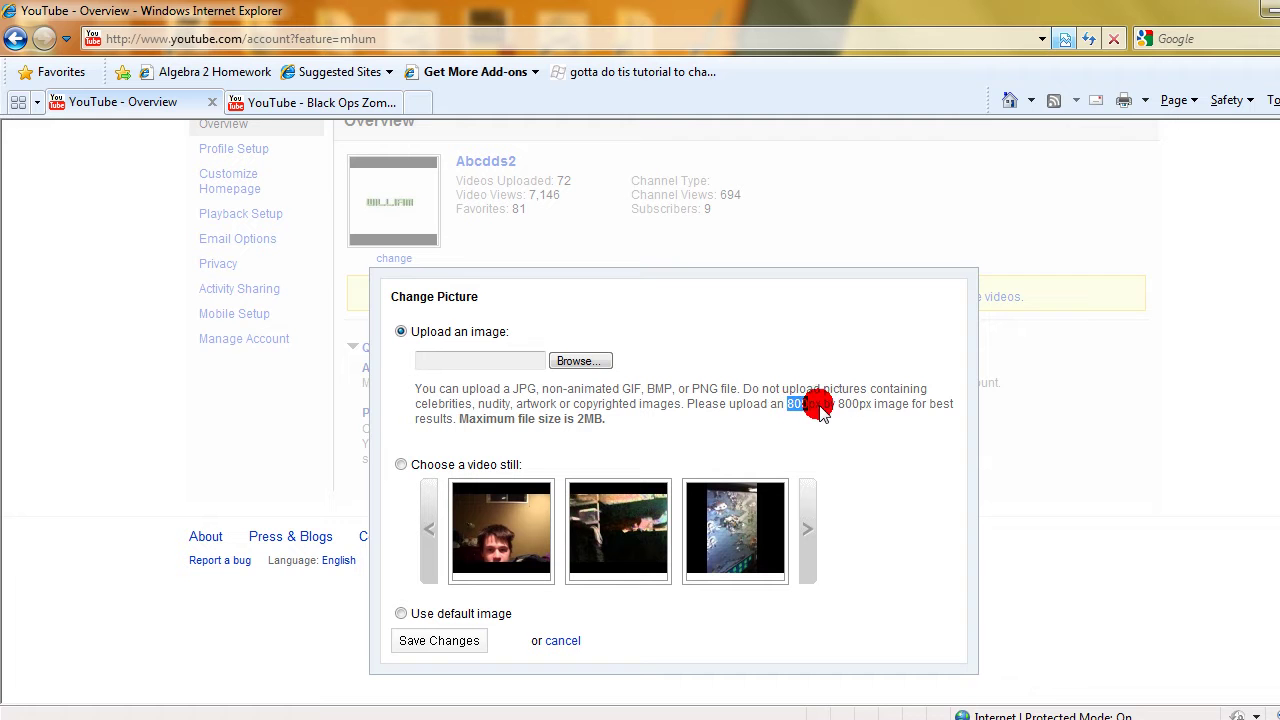
- Examine the recommended picture dimensions and maximum file size in the Change Picture upload notes, and switch to GIMP
{"action": "left_click", "coordinate": [822, 408]}
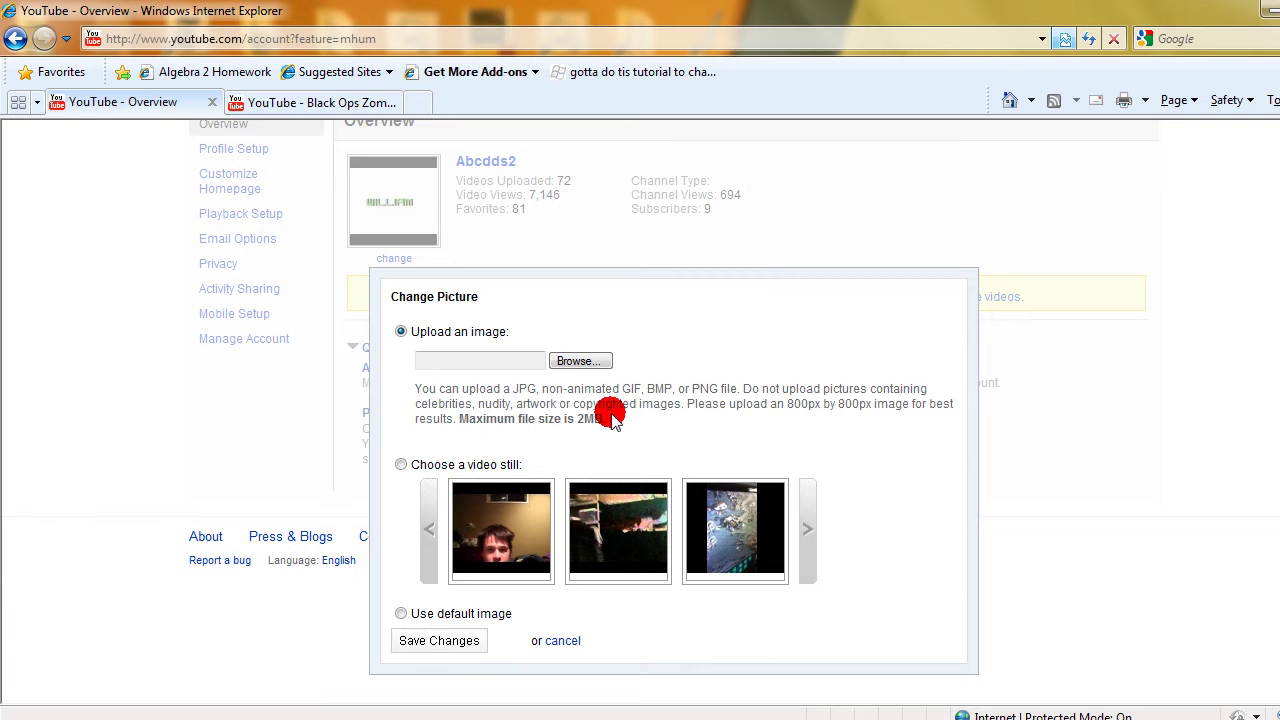
{"action": "left_click_drag", "start_coordinate": [462, 419], "coordinate": [622, 421]}
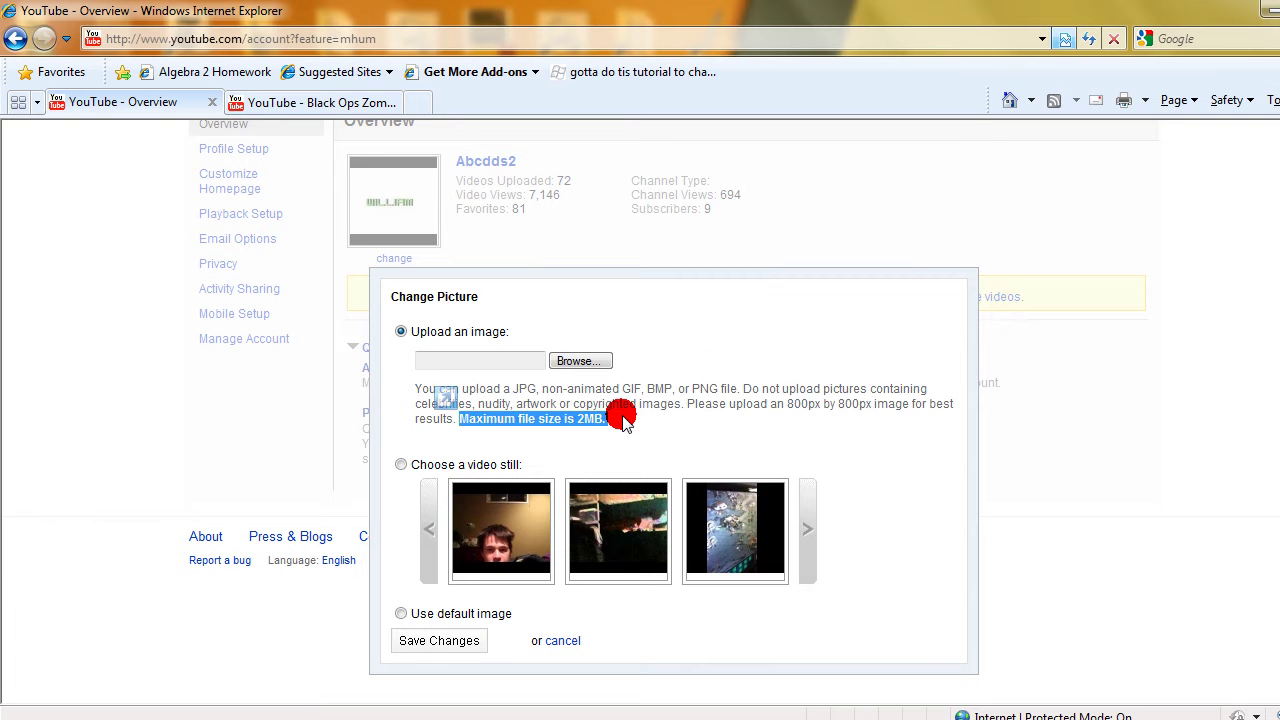
{"action": "left_click", "coordinate": [708, 372]}
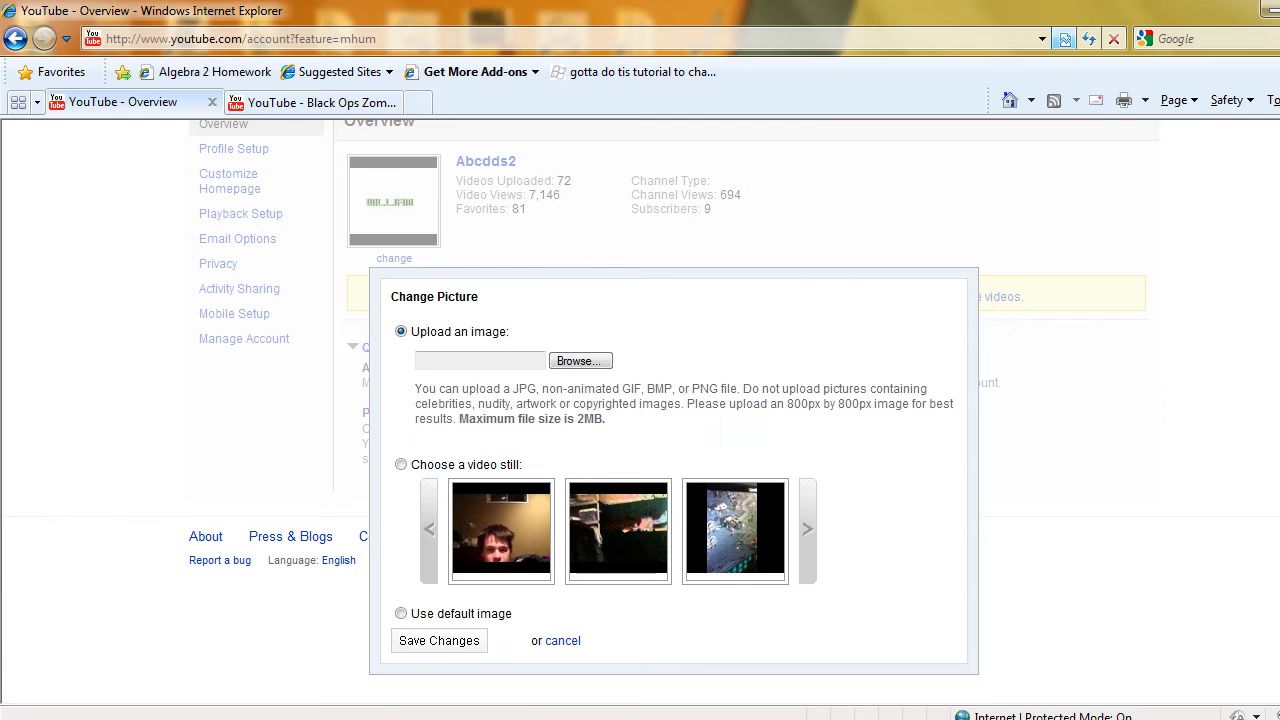
{"action": "left_click", "coordinate": [1268, 12]}
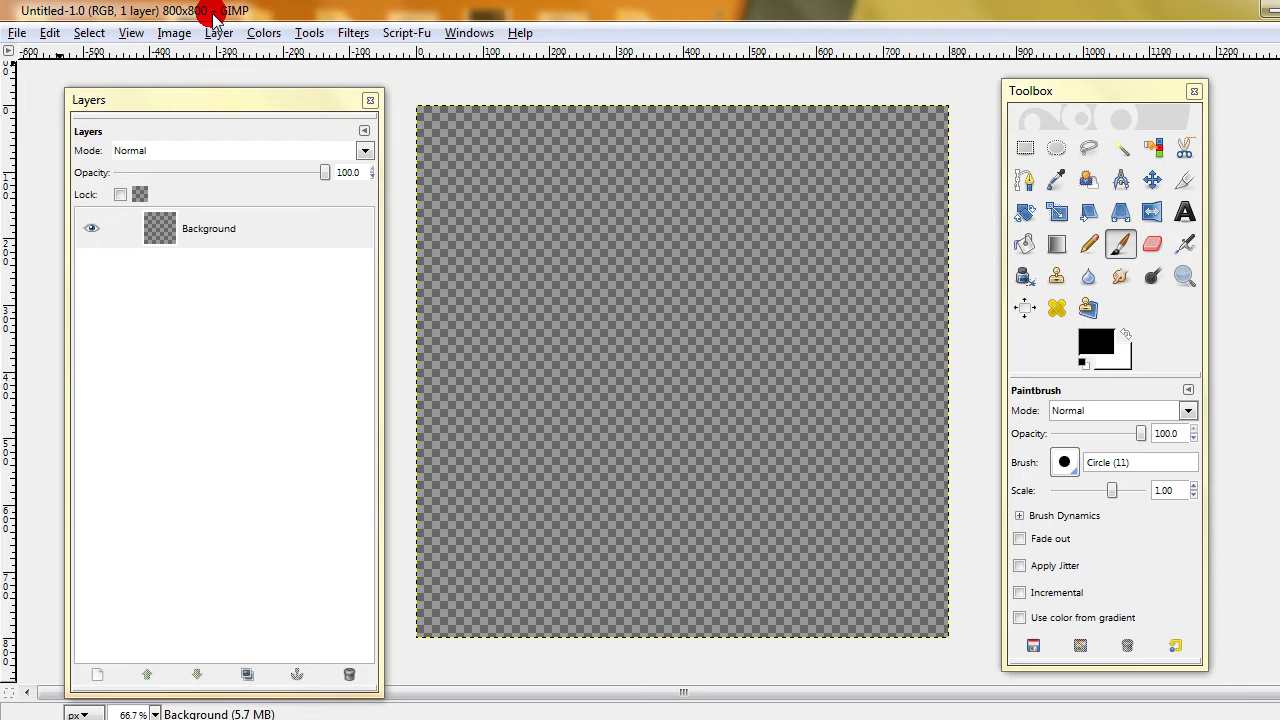
- Add a text layer reading W in a frame about 477 × 317 px in the upper left part of the canvas
{"action": "left_click_drag", "start_coordinate": [220, 100], "coordinate": [217, 76]}
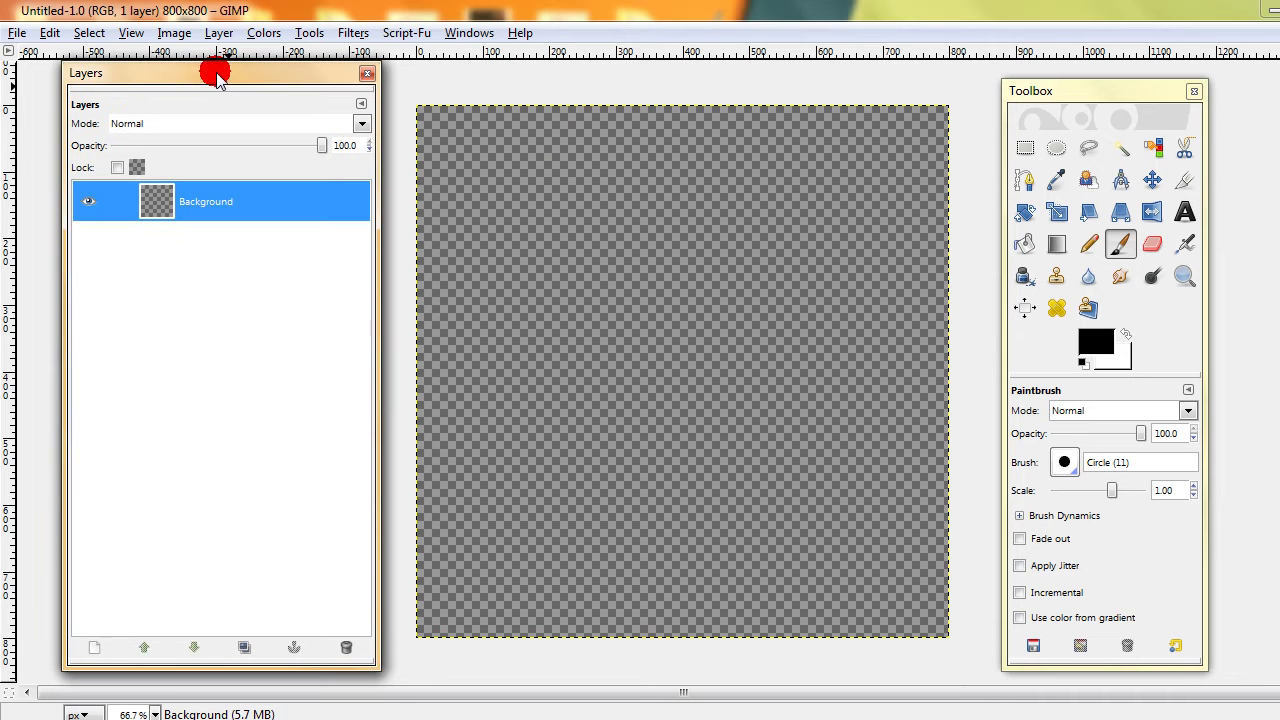
{"action": "left_click", "coordinate": [1184, 211]}
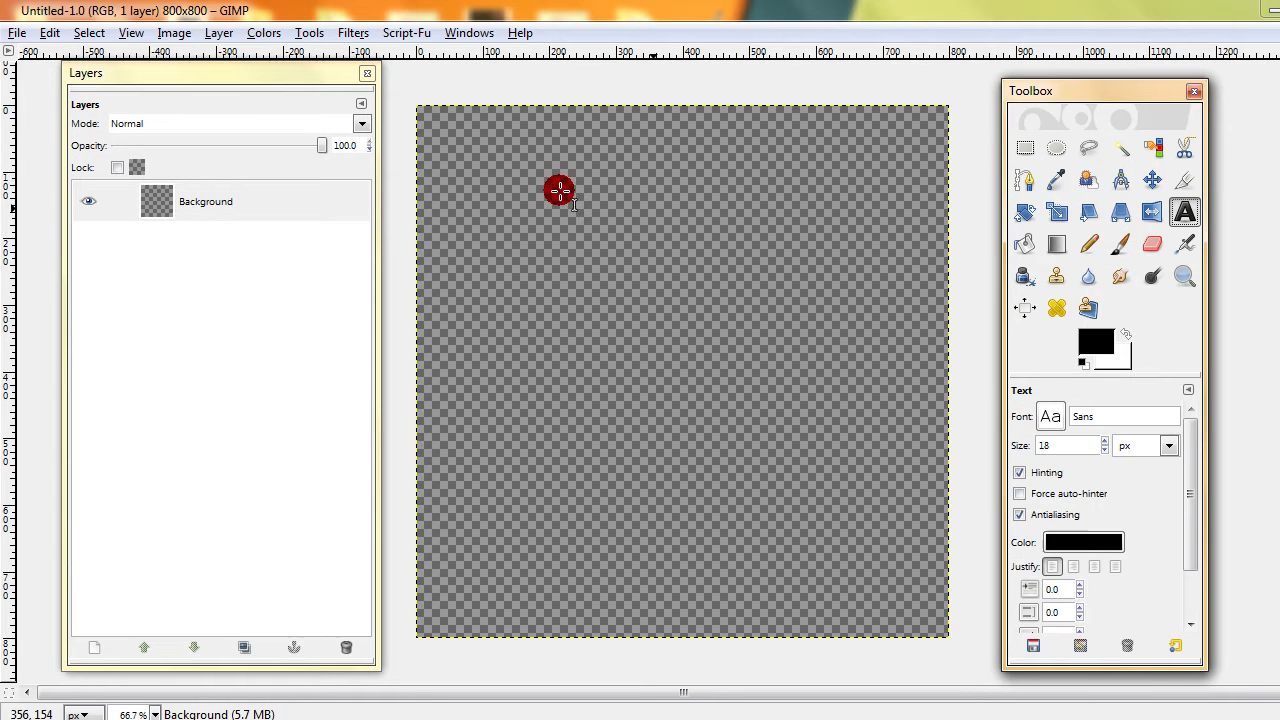
{"action": "left_click_drag", "start_coordinate": [457, 155], "coordinate": [777, 367]}
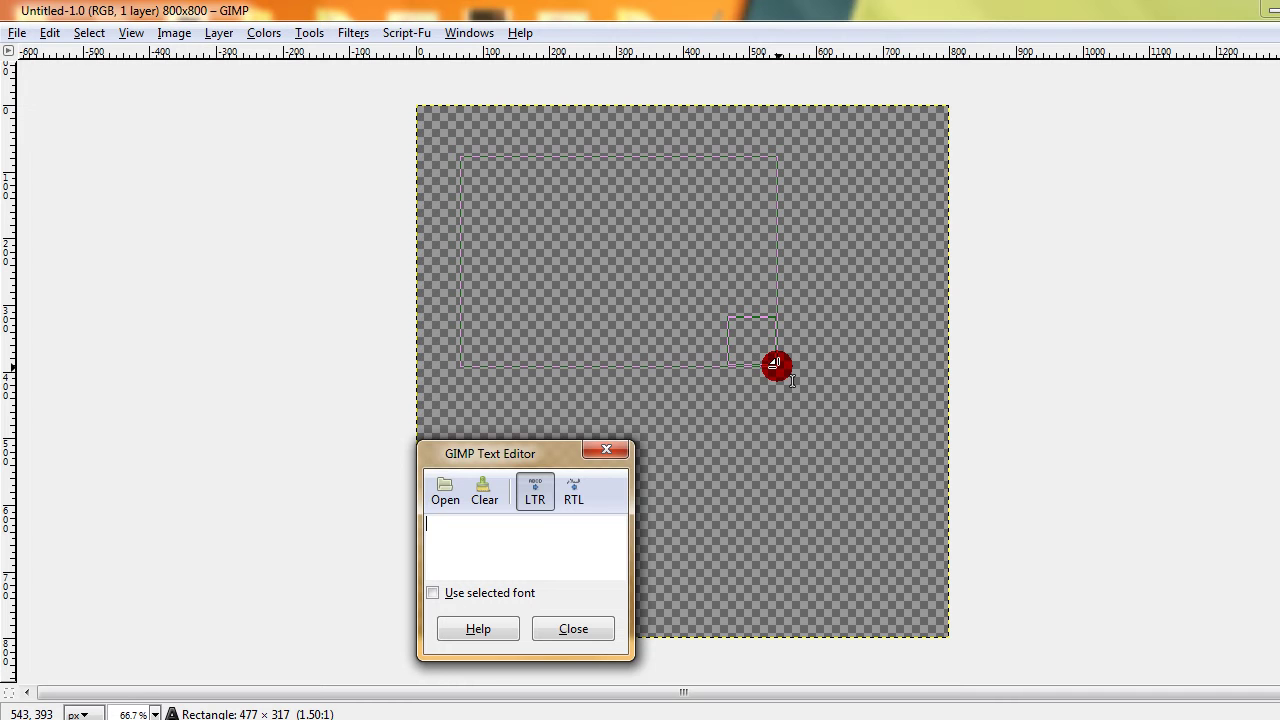
{"action": "type", "text": "W"}
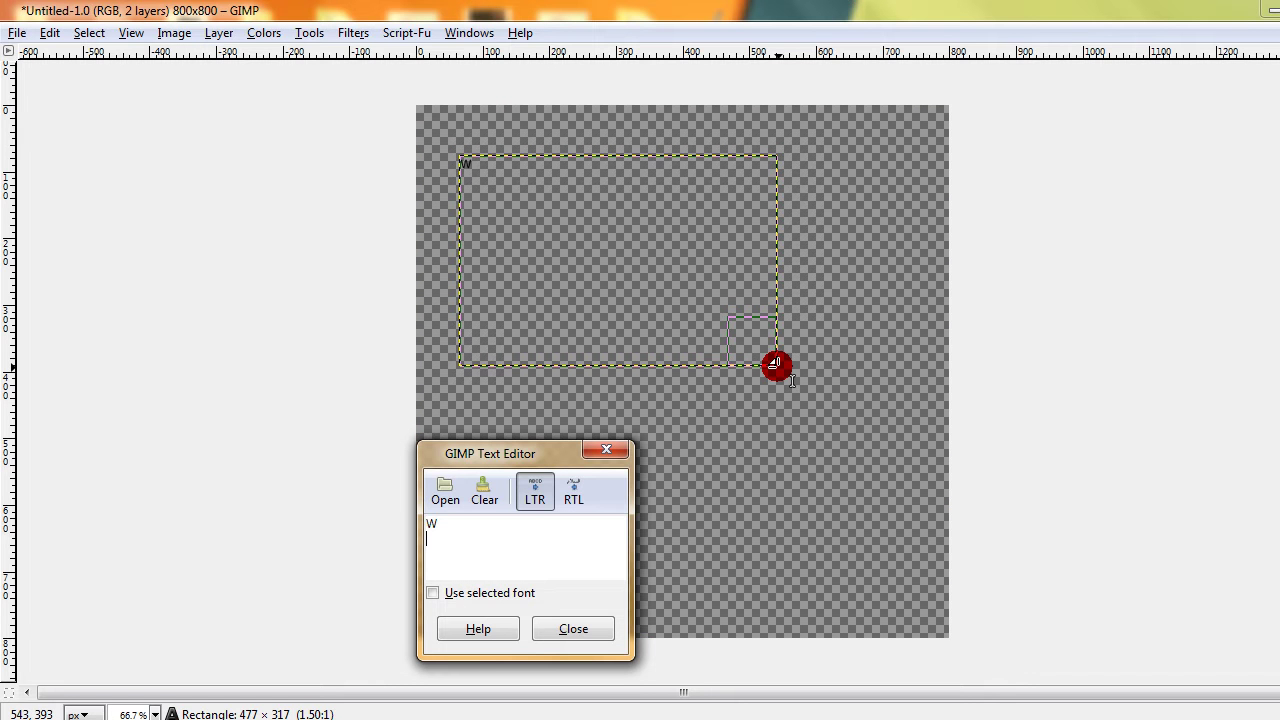
{"action": "left_click", "coordinate": [598, 632]}
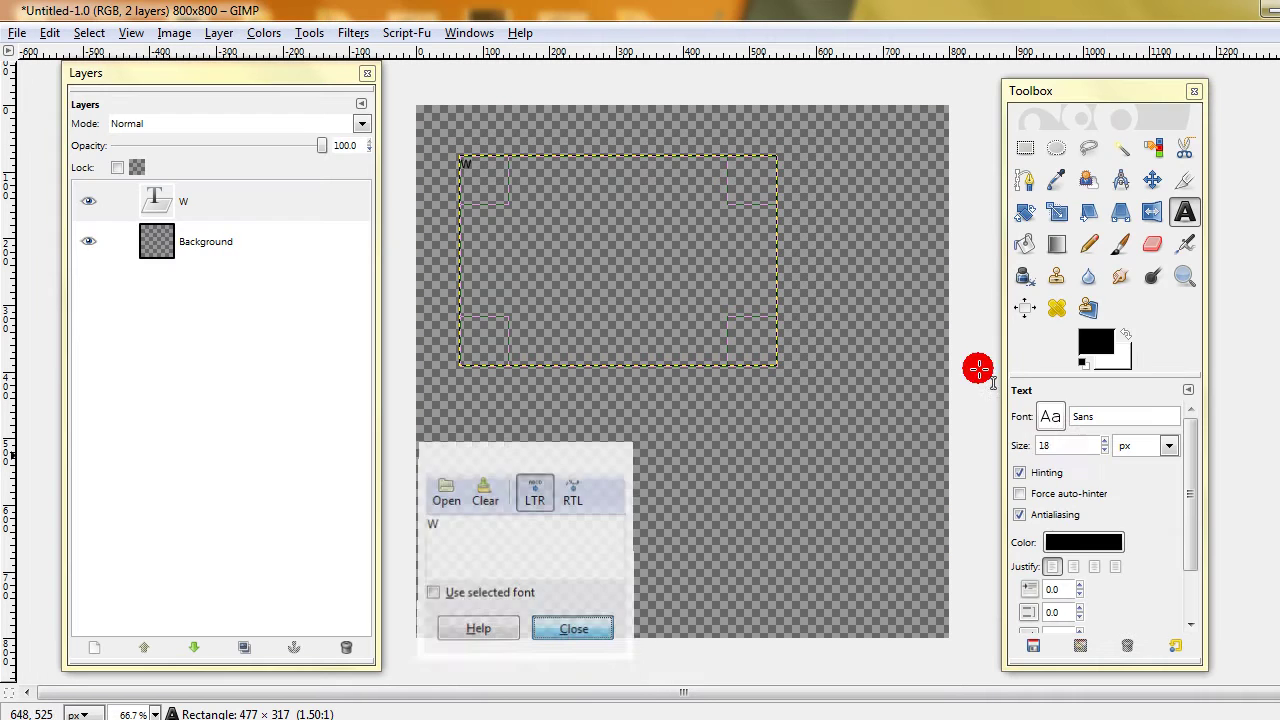
- Set the W text's size to 300 px and narrow its frame to about 348 px, shifted slightly up and left on the canvas
{"action": "left_click", "coordinate": [1007, 438]}
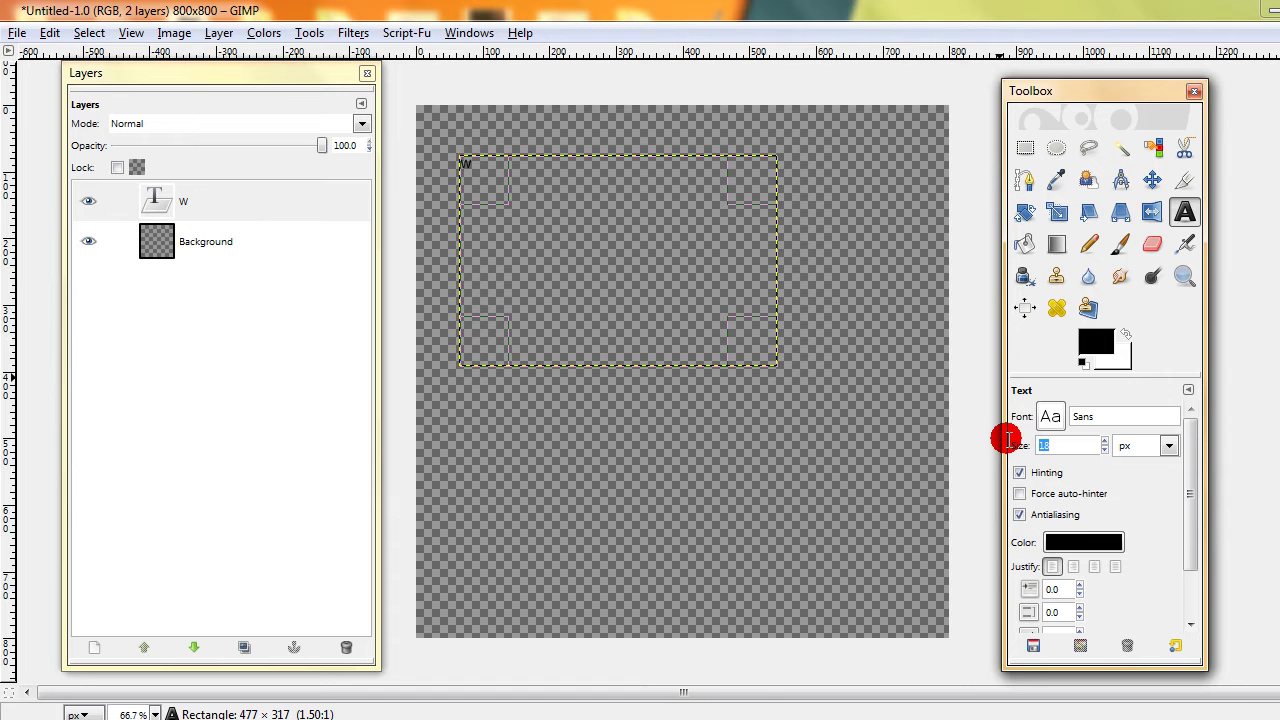
{"action": "key", "text": "Return"}
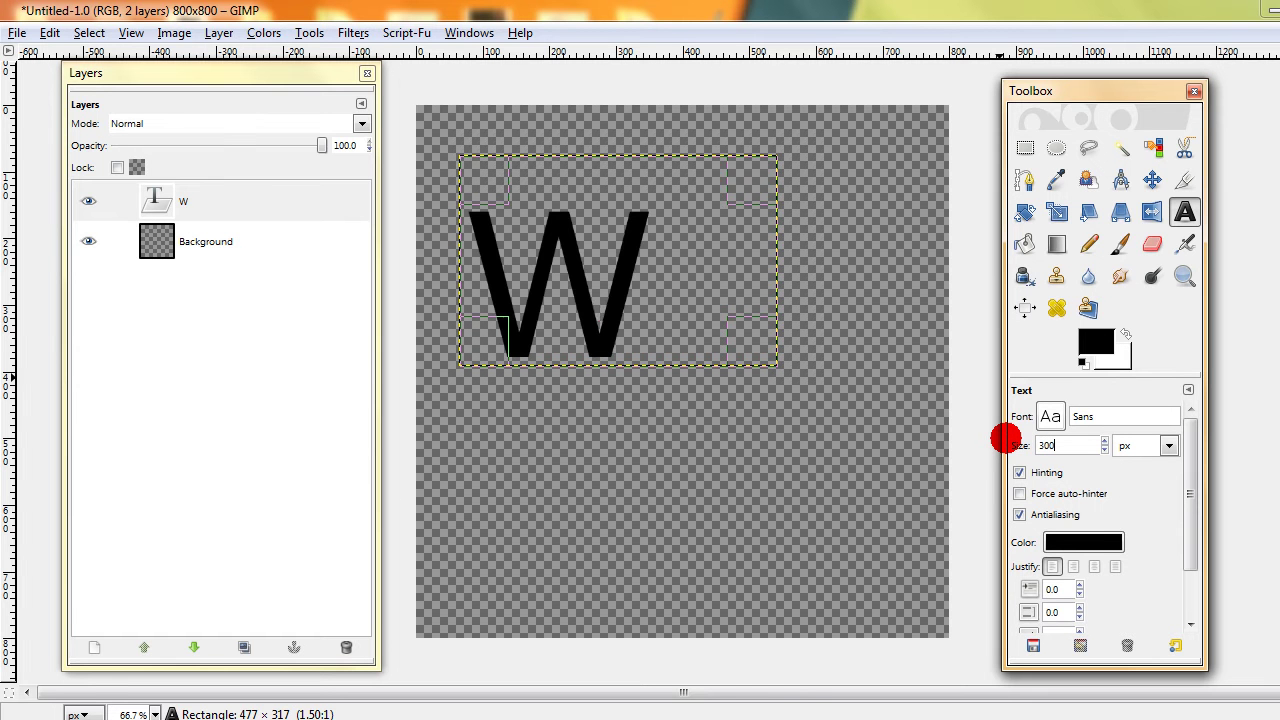
{"action": "left_click", "coordinate": [583, 291]}
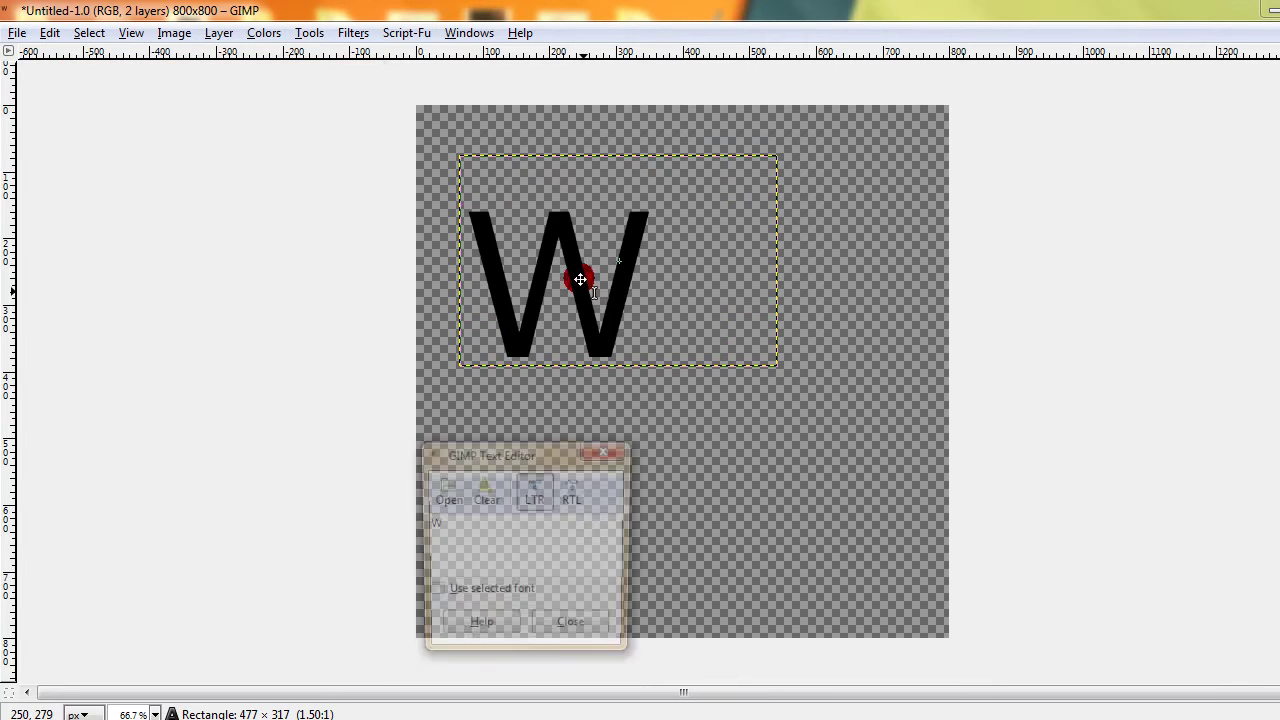
{"action": "left_click_drag", "start_coordinate": [737, 252], "coordinate": [637, 256]}
{"action": "left_click", "coordinate": [588, 628]}
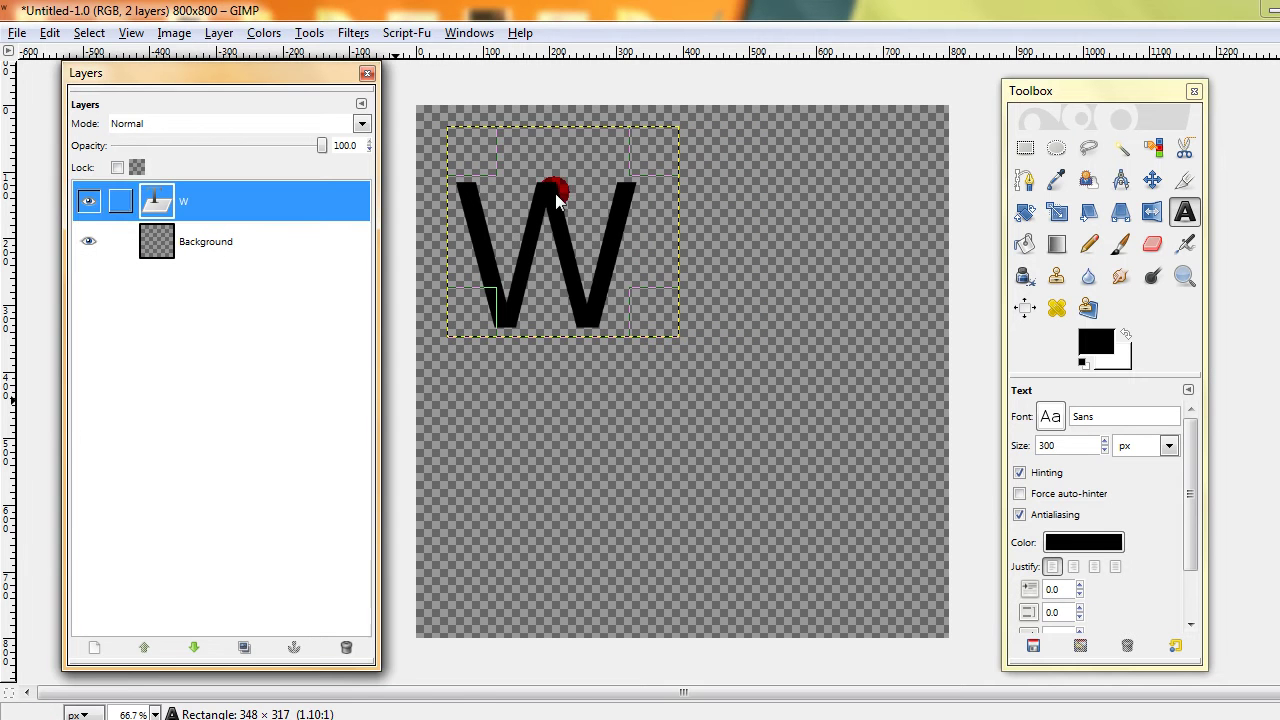
- Add a text layer reading L in a frame about 336 × 372 px, to the right of the W
{"action": "left_click_drag", "start_coordinate": [690, 224], "coordinate": [912, 351]}
{"action": "type", "text": "I"}
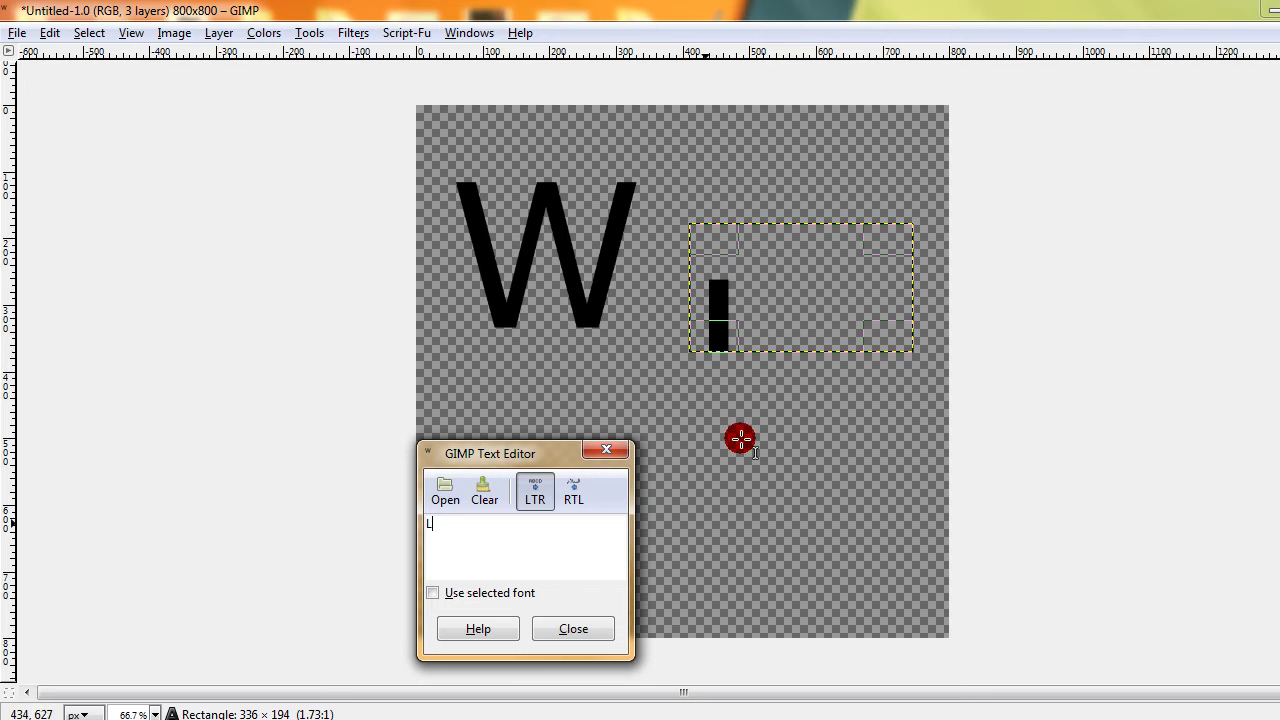
{"action": "left_click", "coordinate": [596, 630]}
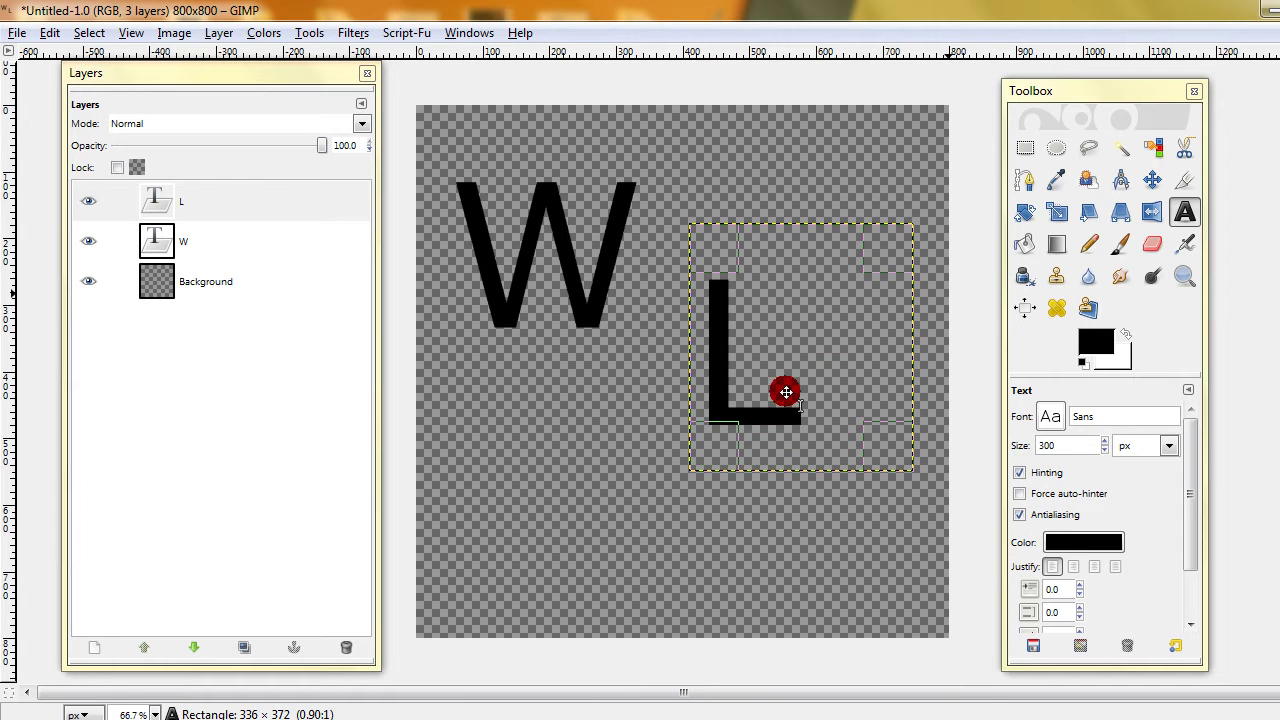
- Add a text layer reading P below the W and resize its frame to about 279 × 335 px so the whole letter fits
{"action": "left_click_drag", "start_coordinate": [505, 404], "coordinate": [702, 550]}
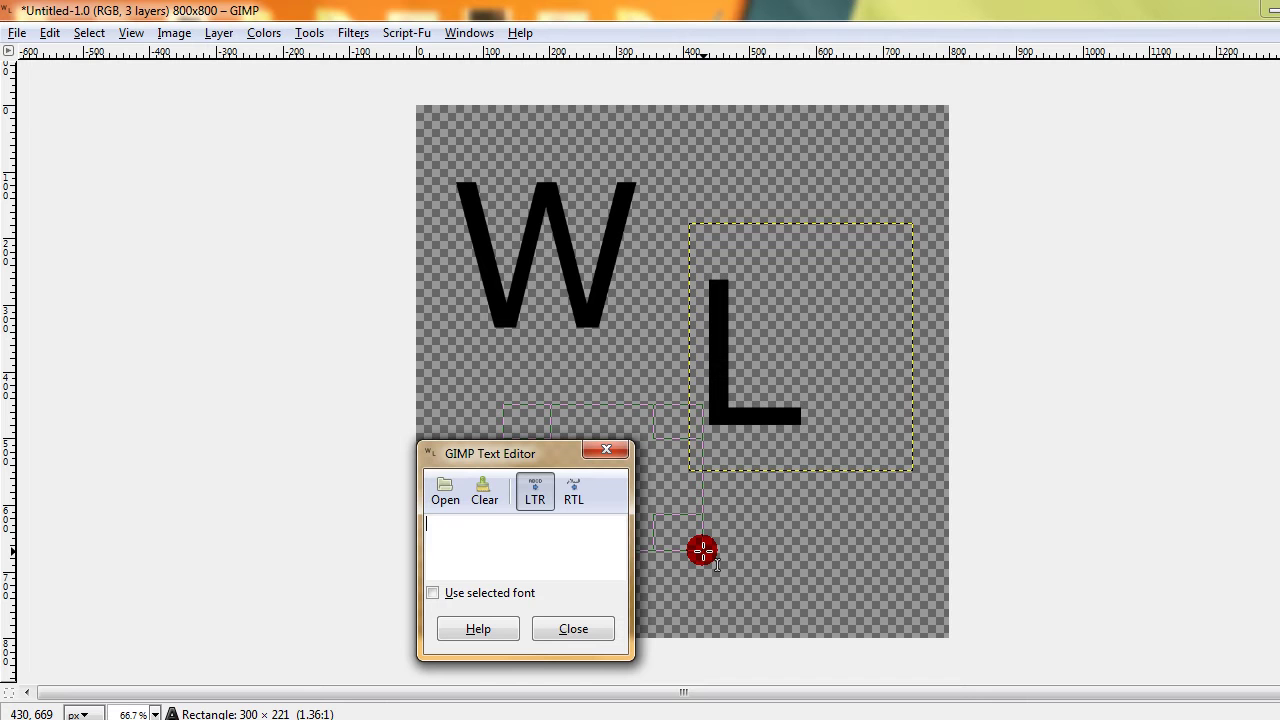
{"action": "type", "text": "P"}
{"action": "left_click", "coordinate": [590, 630]}
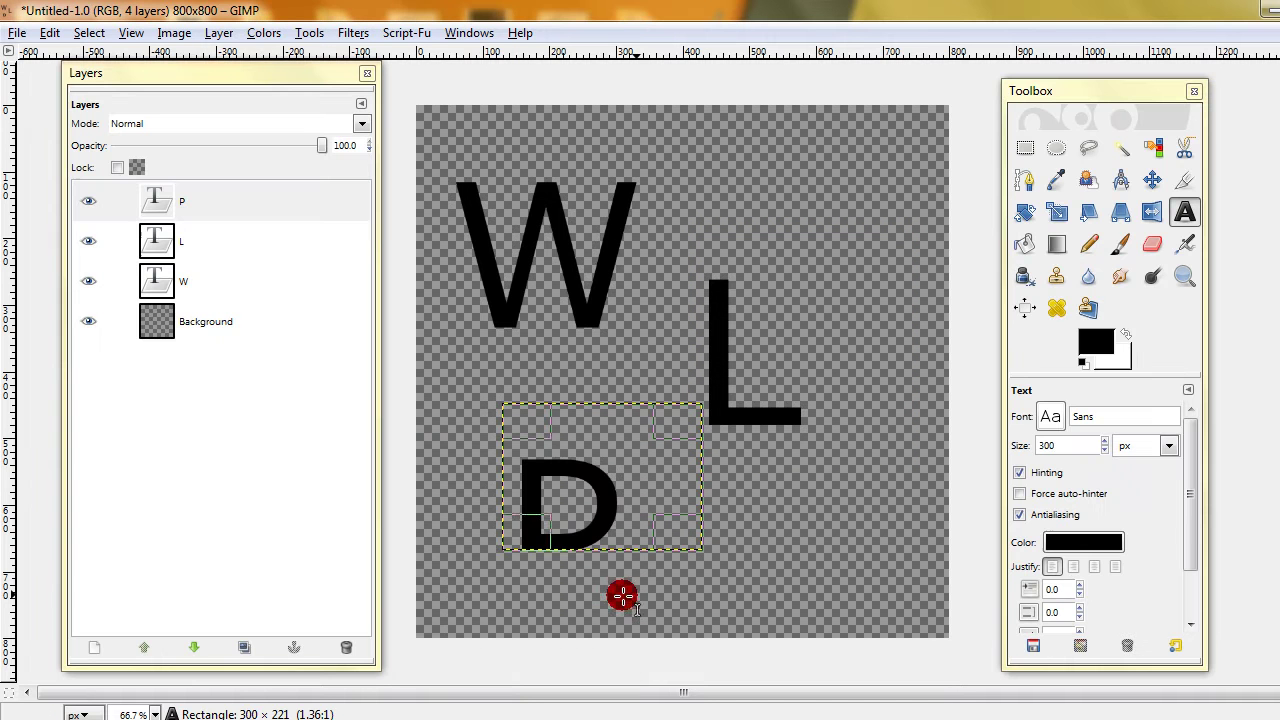
{"action": "left_click", "coordinate": [672, 585]}
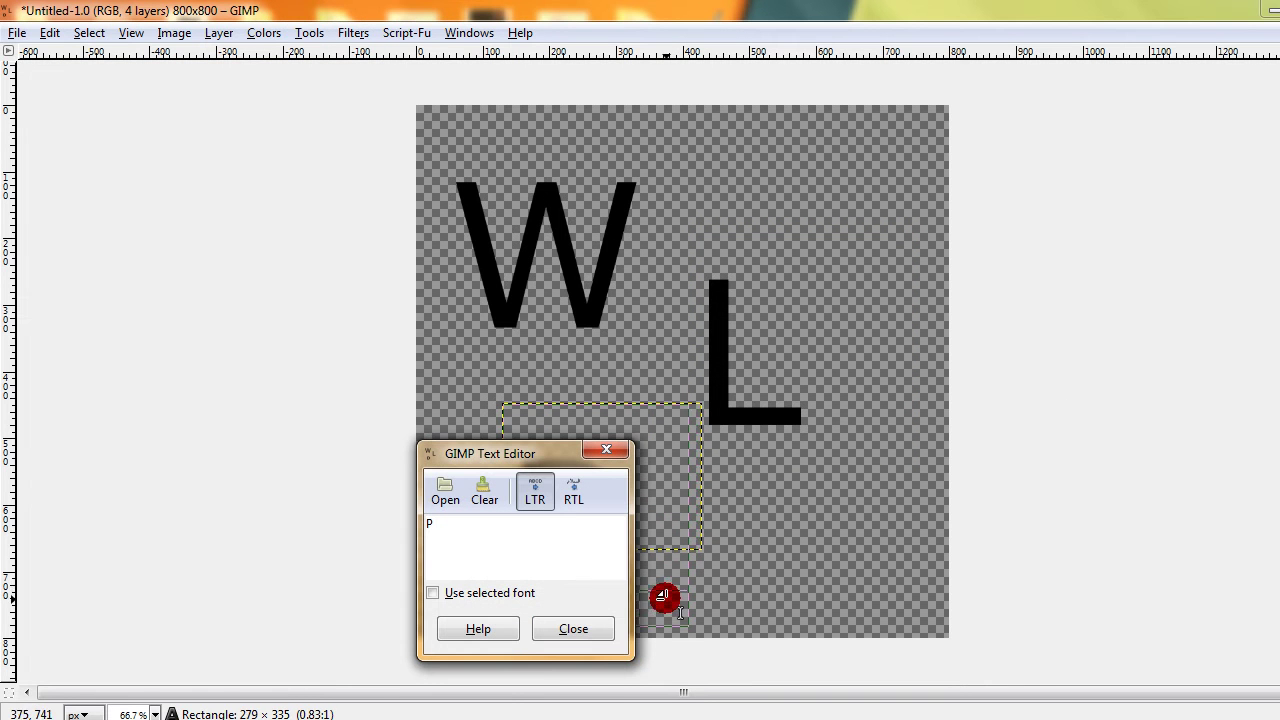
{"action": "left_click", "coordinate": [586, 630]}
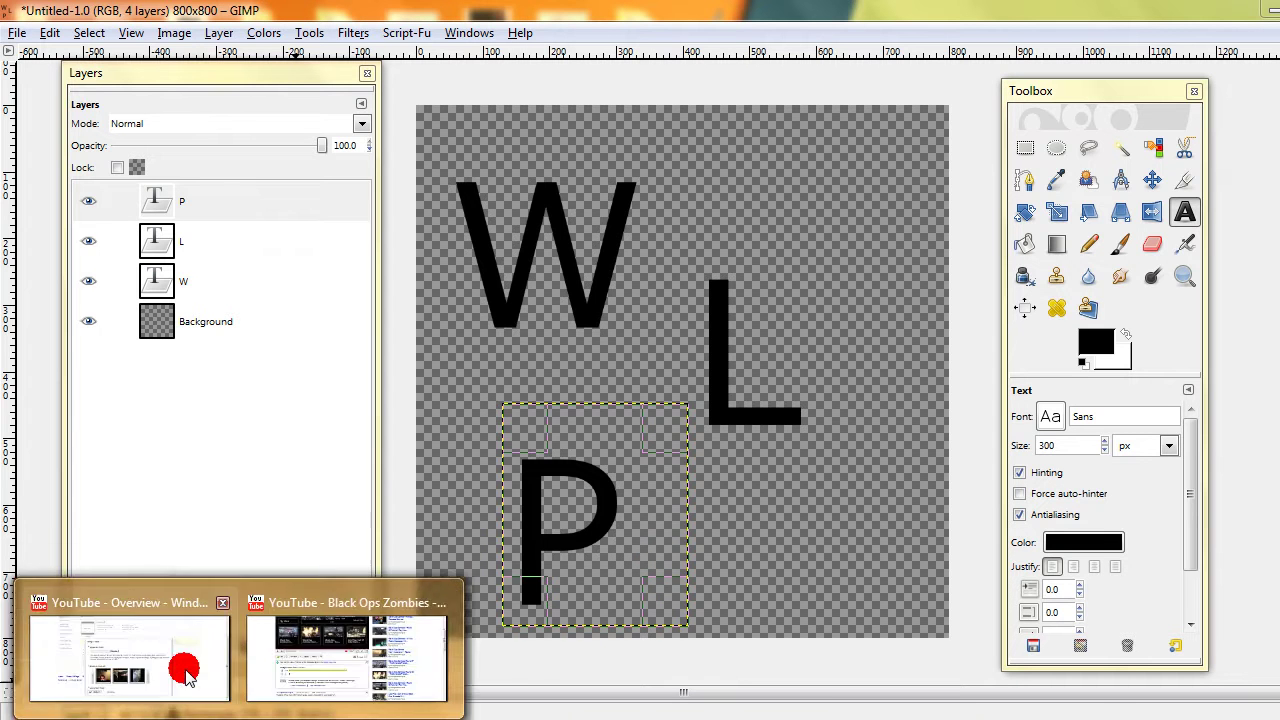
{"action": "left_click", "coordinate": [185, 672]}
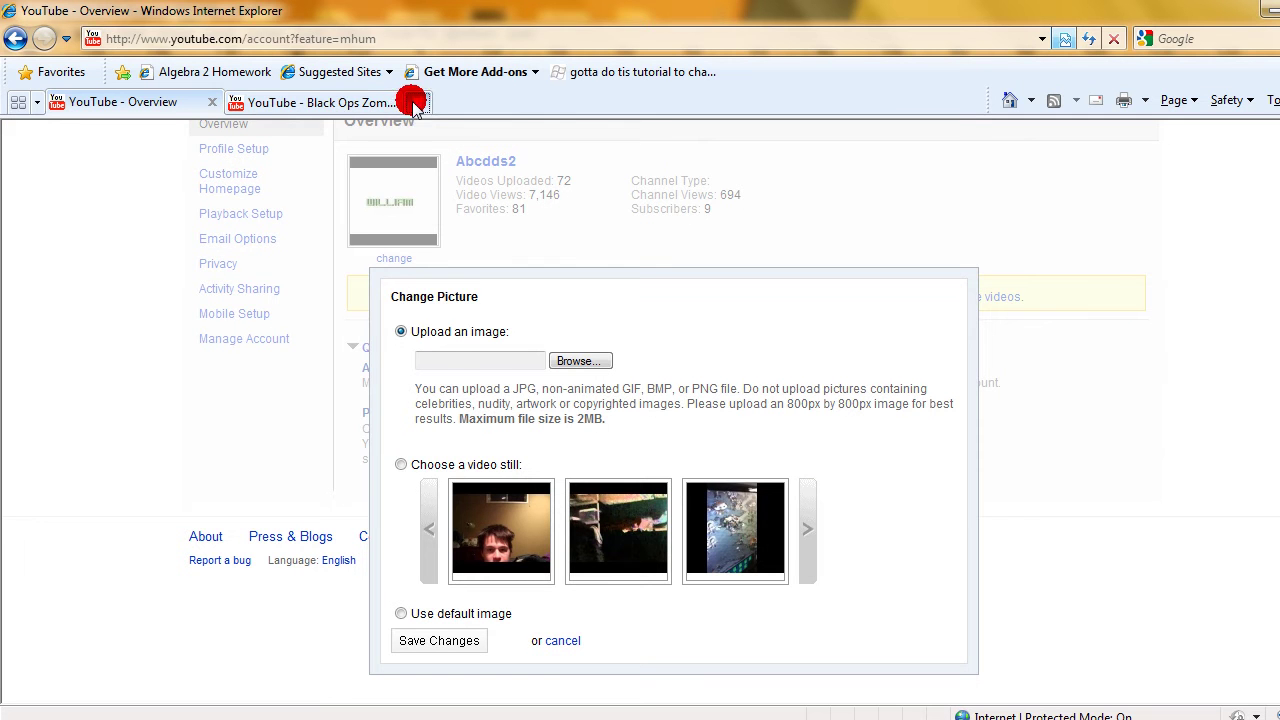
{"action": "left_click", "coordinate": [412, 102]}
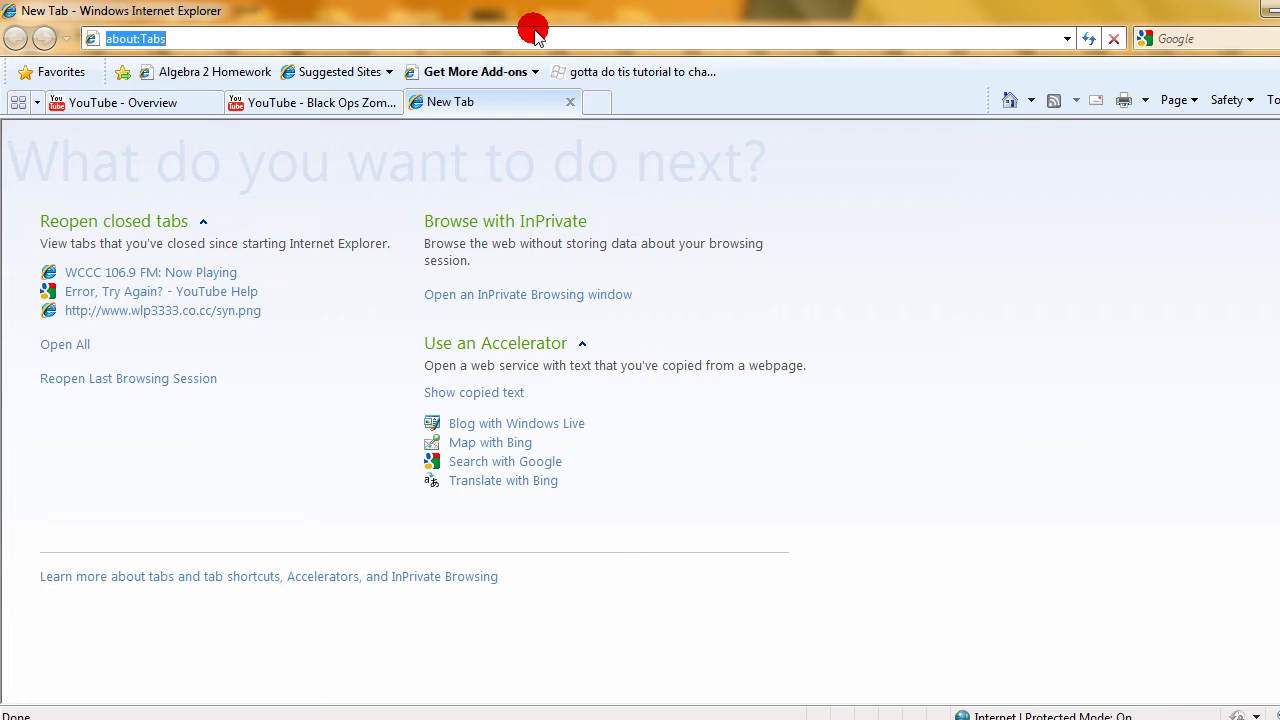
{"action": "type", "text": "www.dropbox.com"}
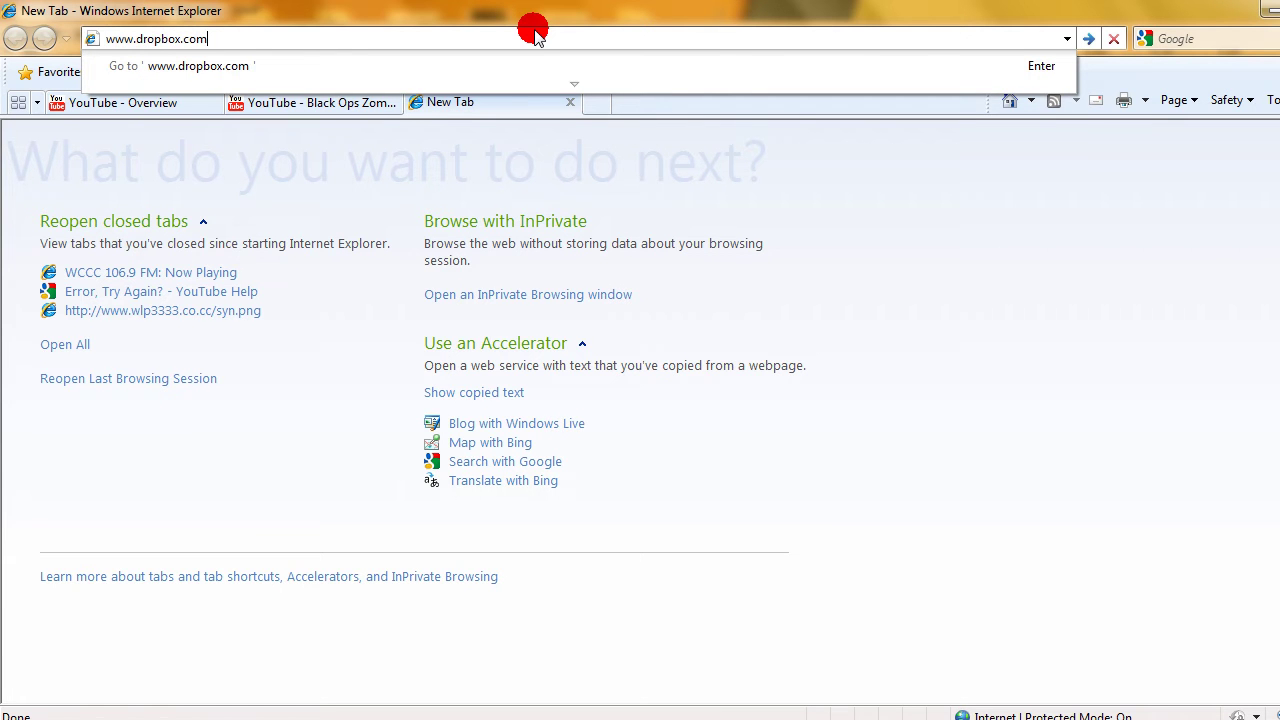
{"action": "key", "text": "Return"}
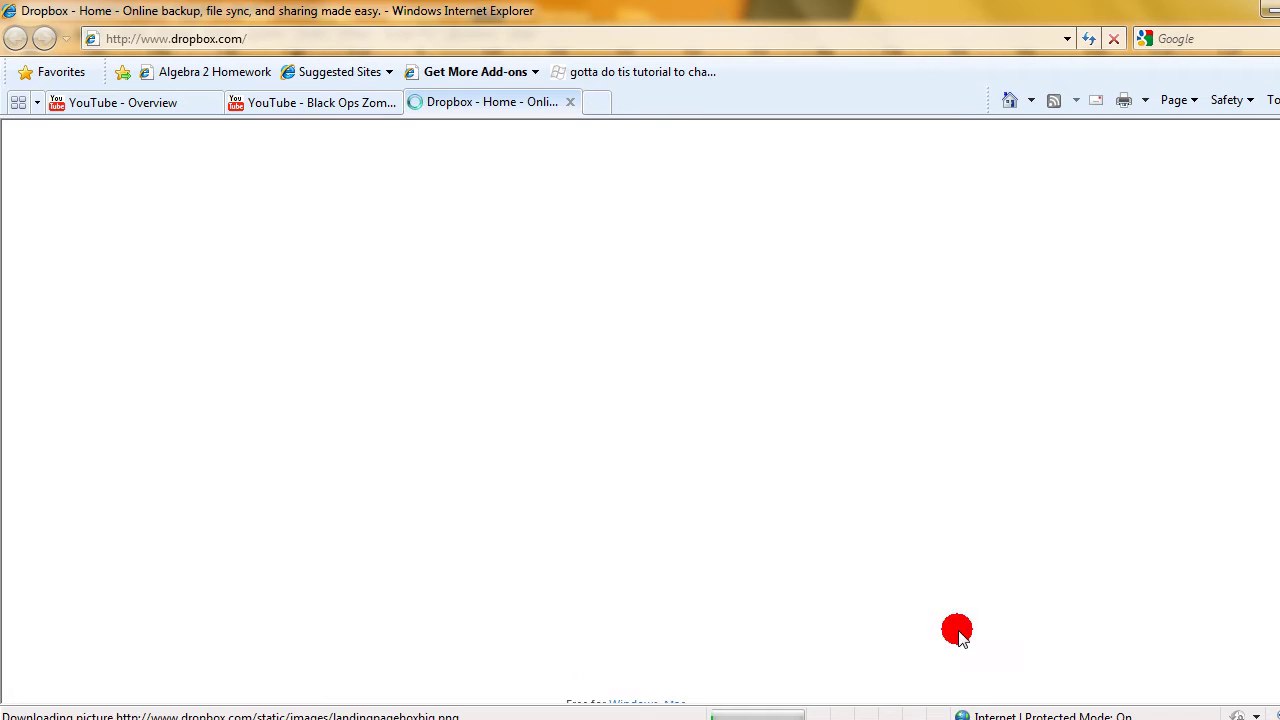
{"action": "right_click", "coordinate": [1048, 718]}
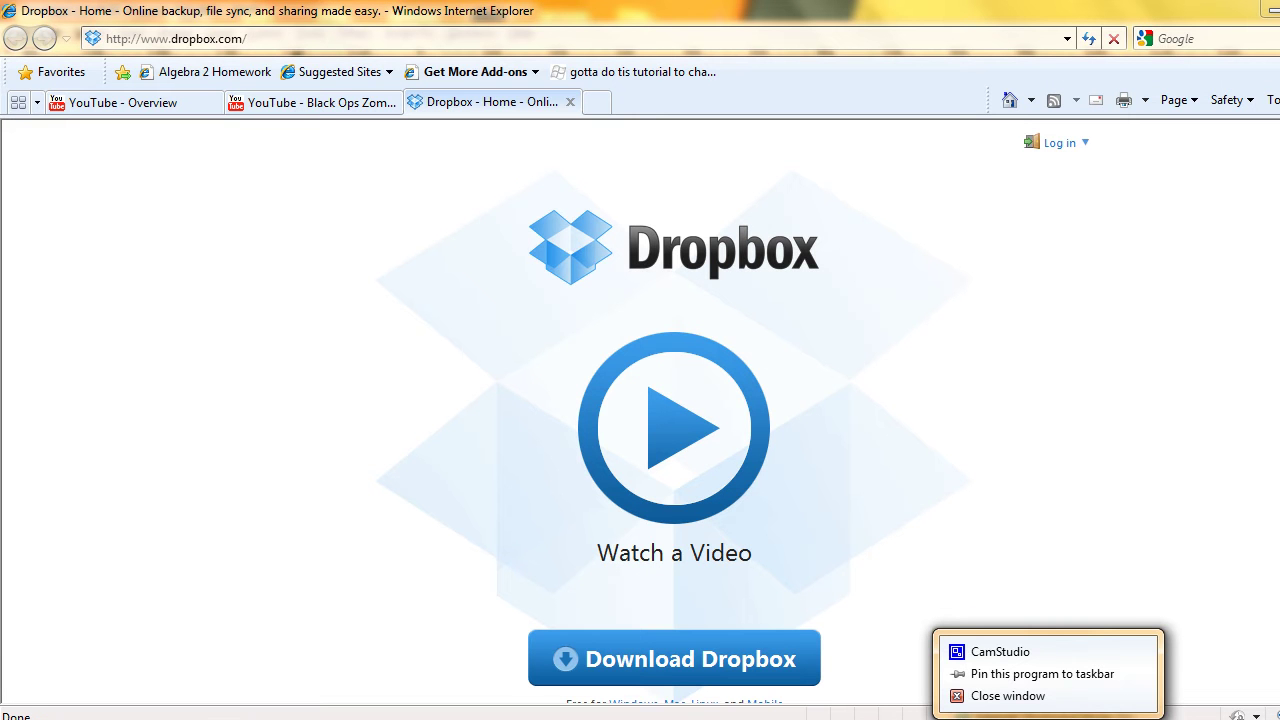
{"action": "left_click", "coordinate": [1165, 718]}
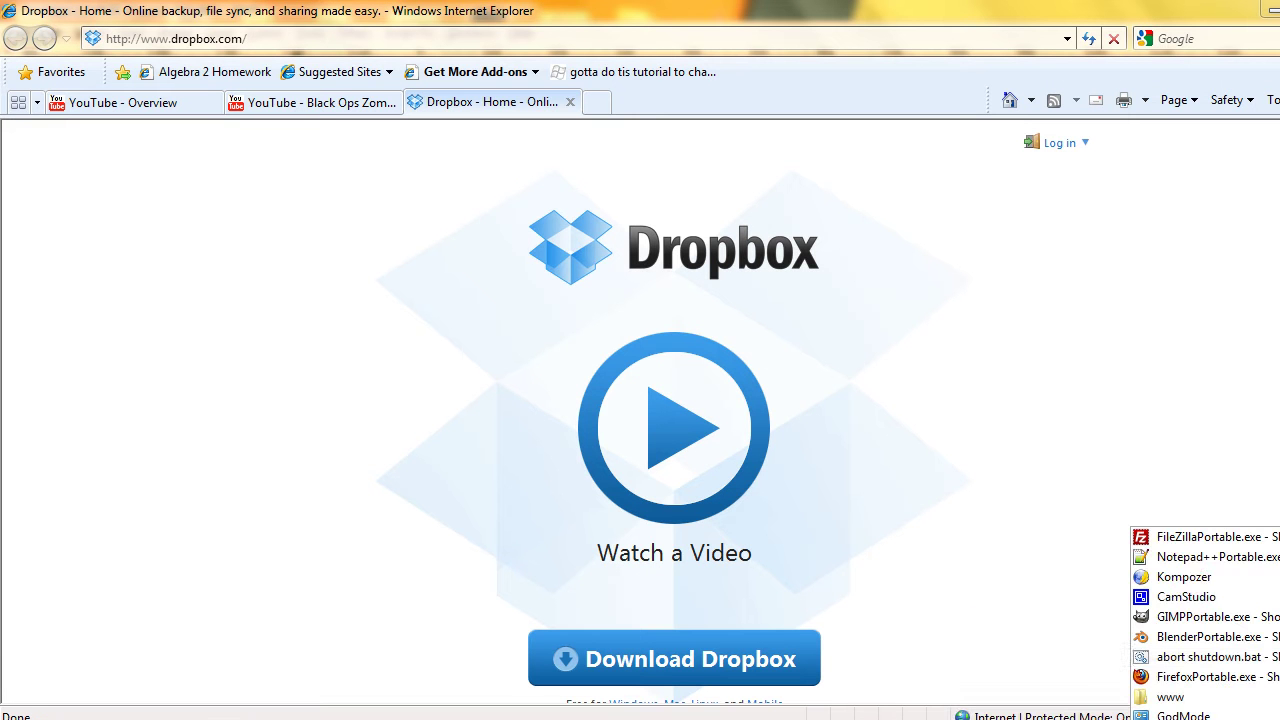
{"action": "right_click", "coordinate": [1180, 597]}
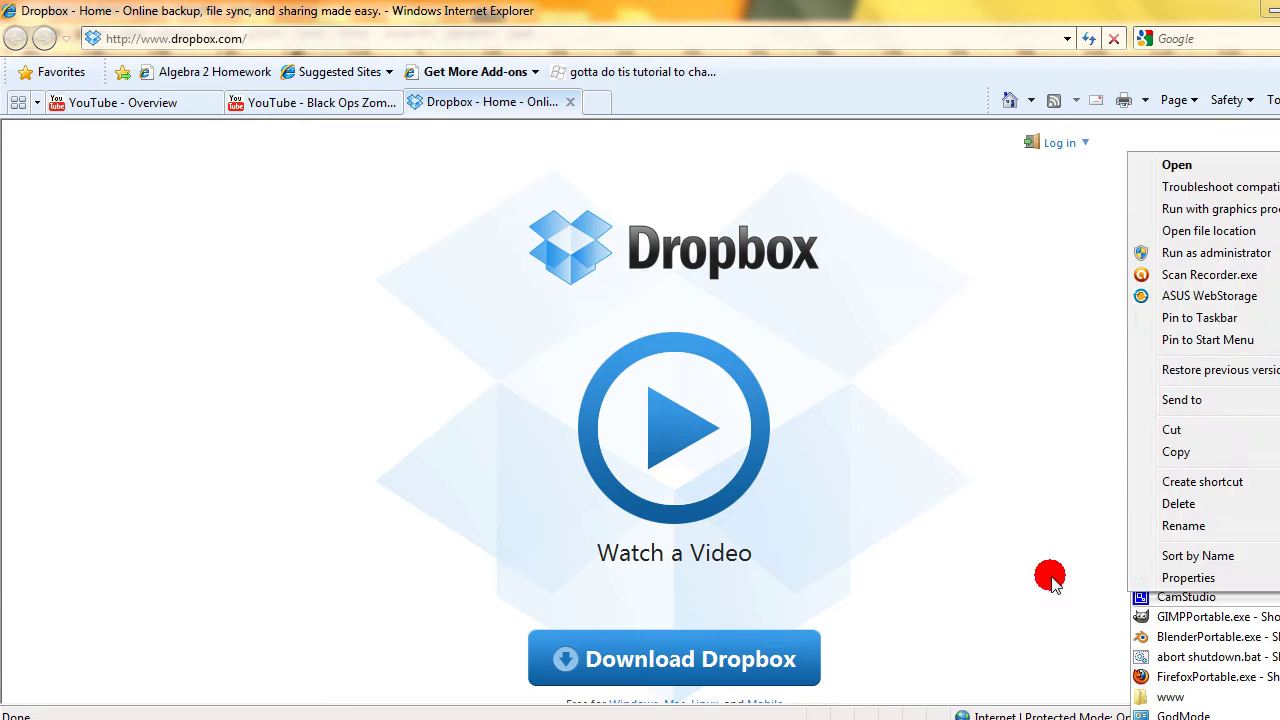
{"action": "left_click", "coordinate": [1168, 708]}
{"action": "left_click", "coordinate": [1168, 718]}
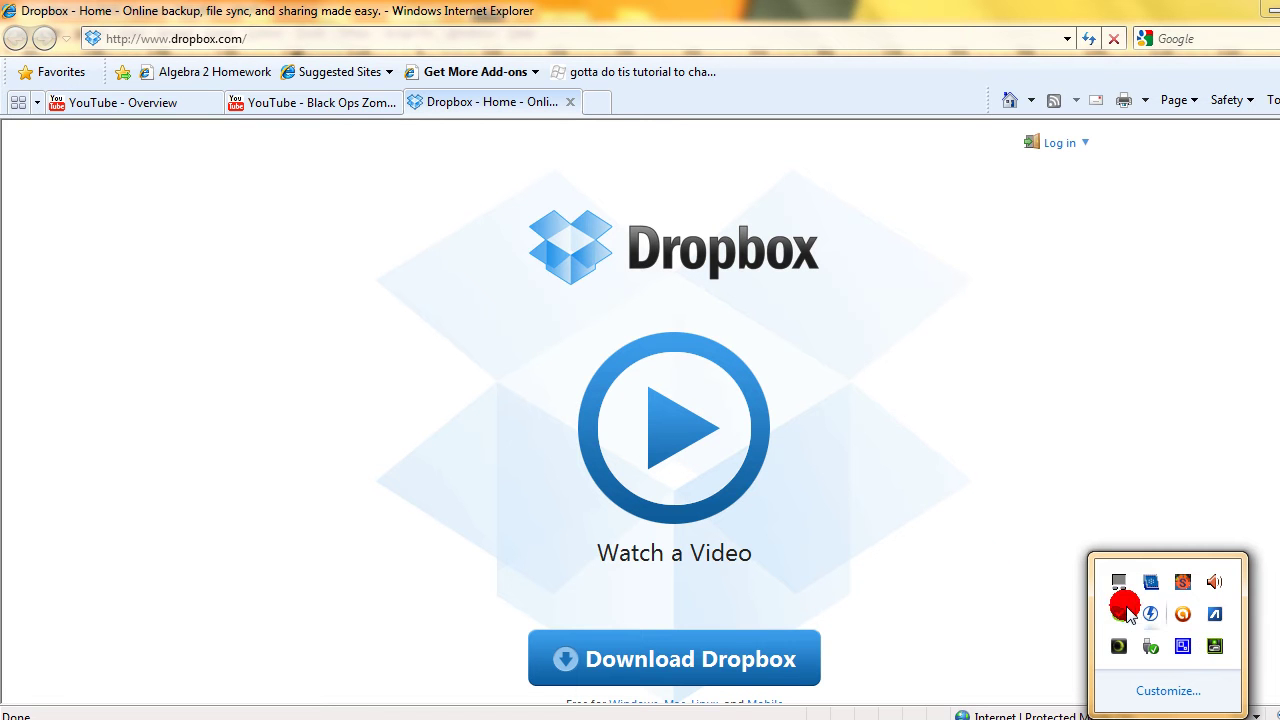
{"action": "right_click", "coordinate": [1183, 646]}
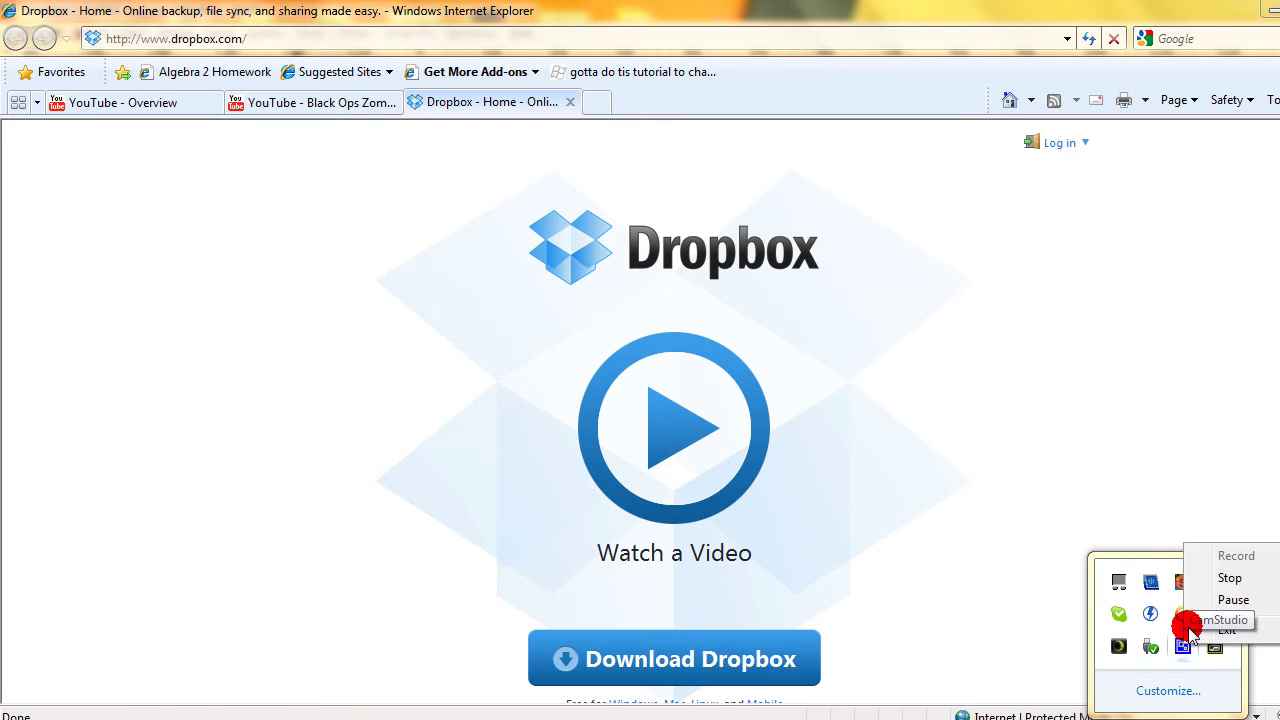
{"action": "left_click", "coordinate": [1210, 603]}
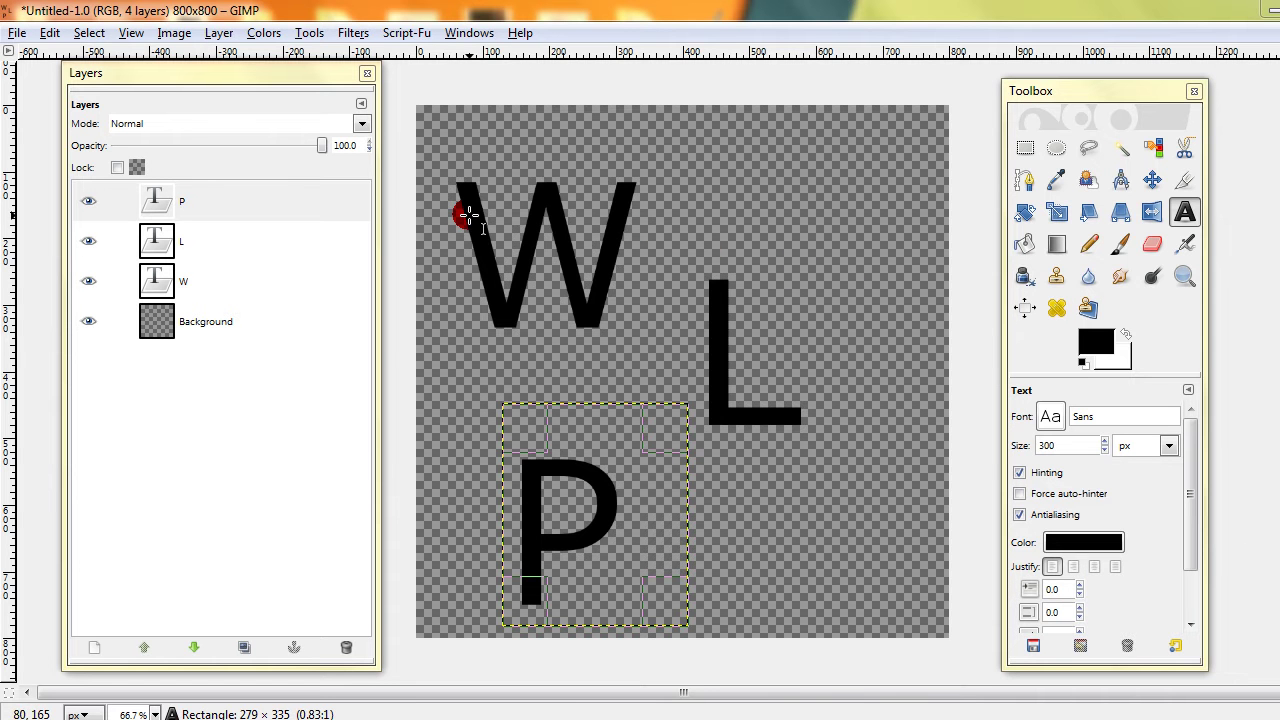
- Open seaserpent.png from the gimp recoruces folder as a separate image in GIMP and maximize its window
{"action": "left_click", "coordinate": [8, 34]}
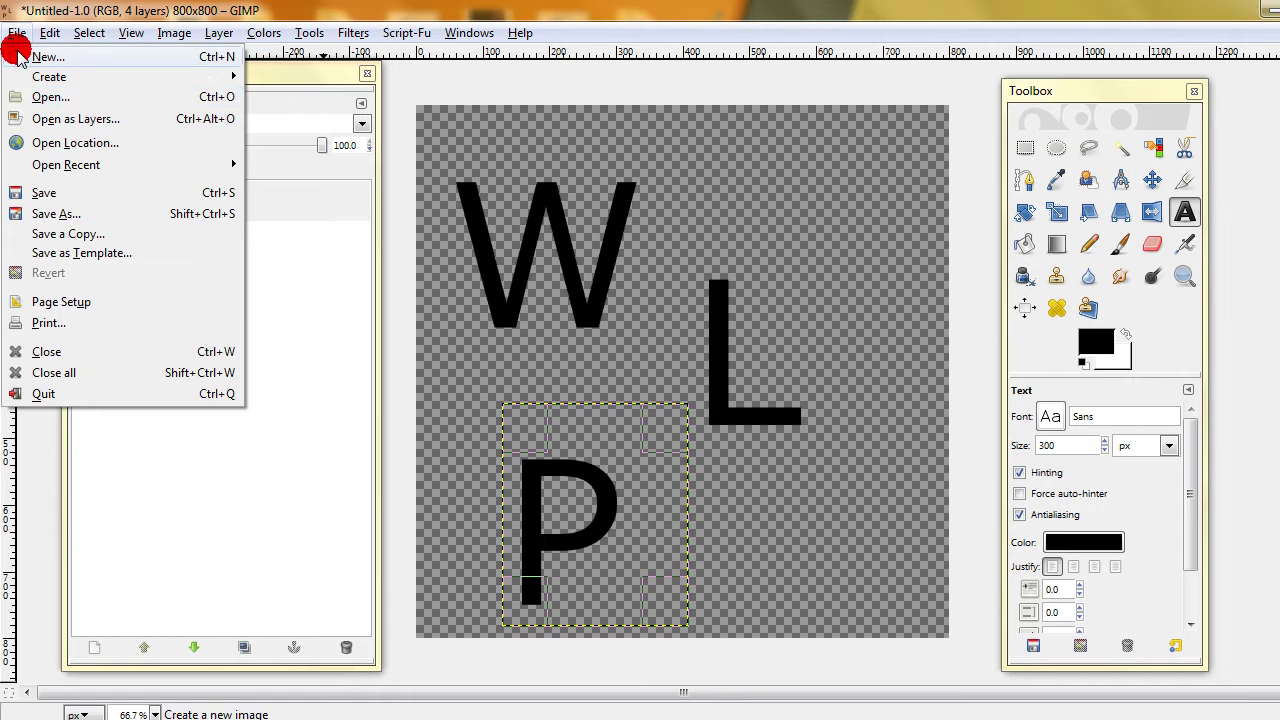
{"action": "left_click", "coordinate": [17, 94]}
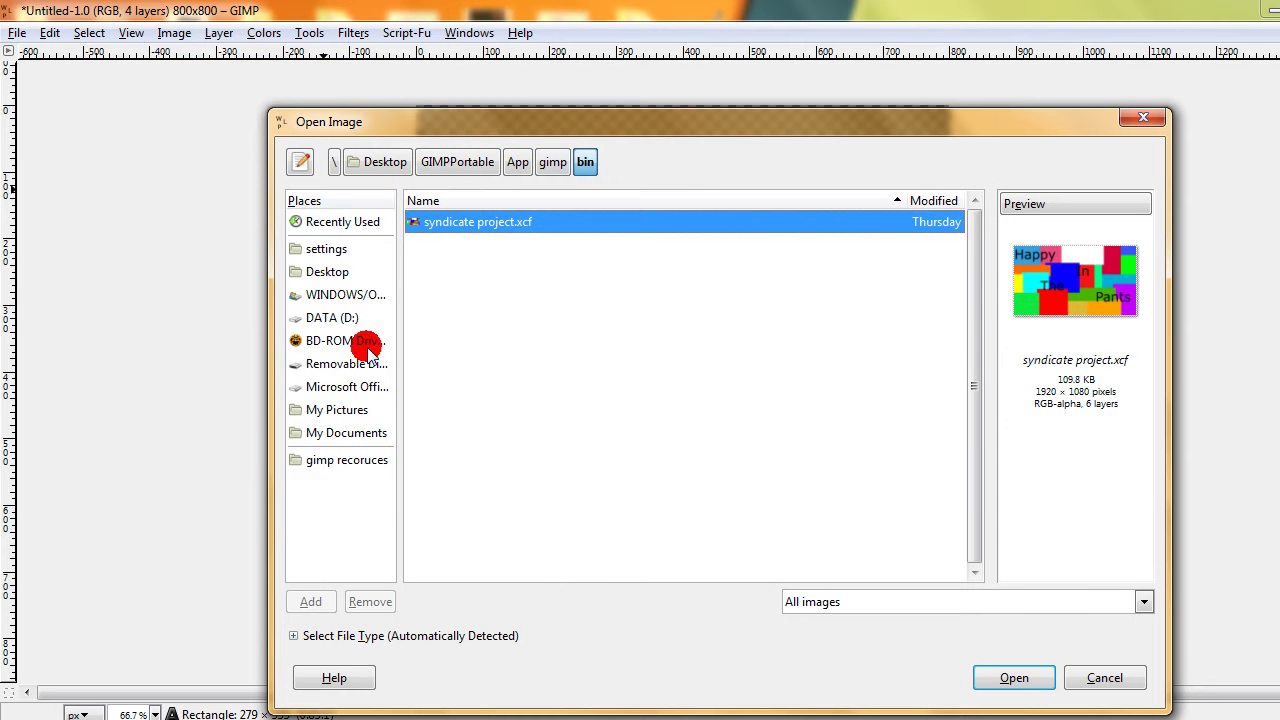
{"action": "left_click", "coordinate": [347, 460]}
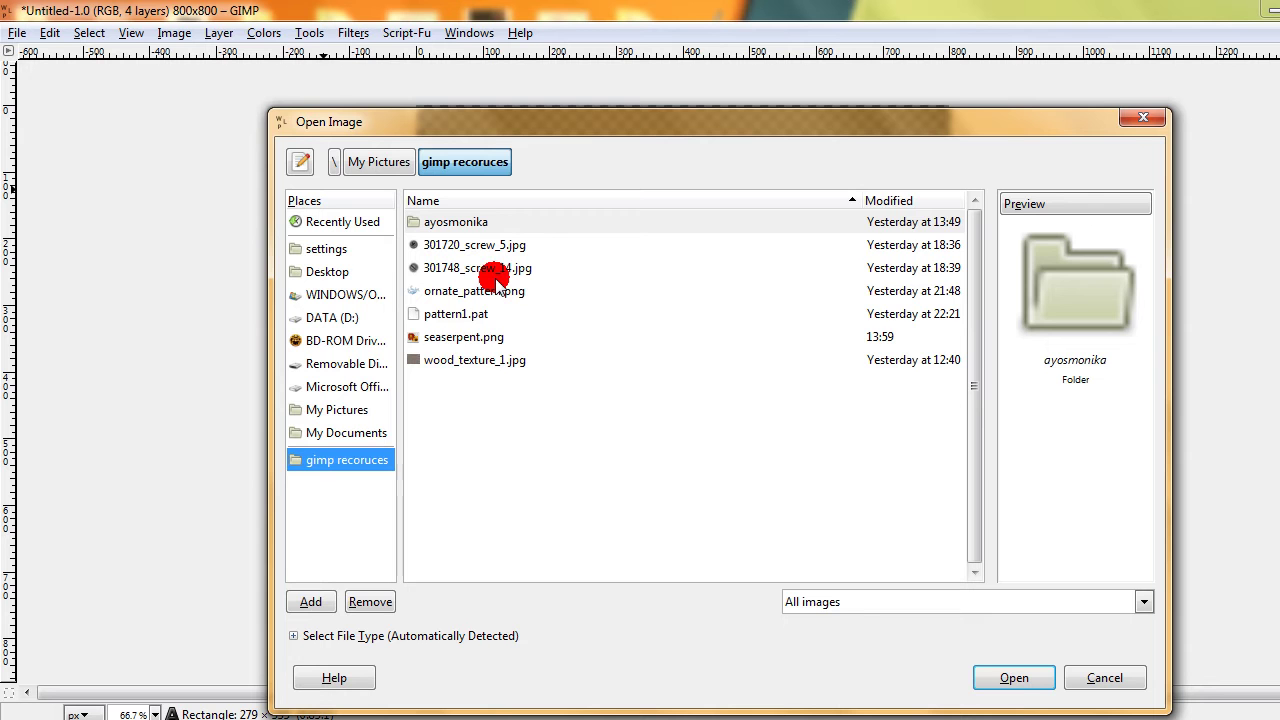
{"action": "left_click", "coordinate": [442, 338]}
{"action": "left_click", "coordinate": [1003, 682]}
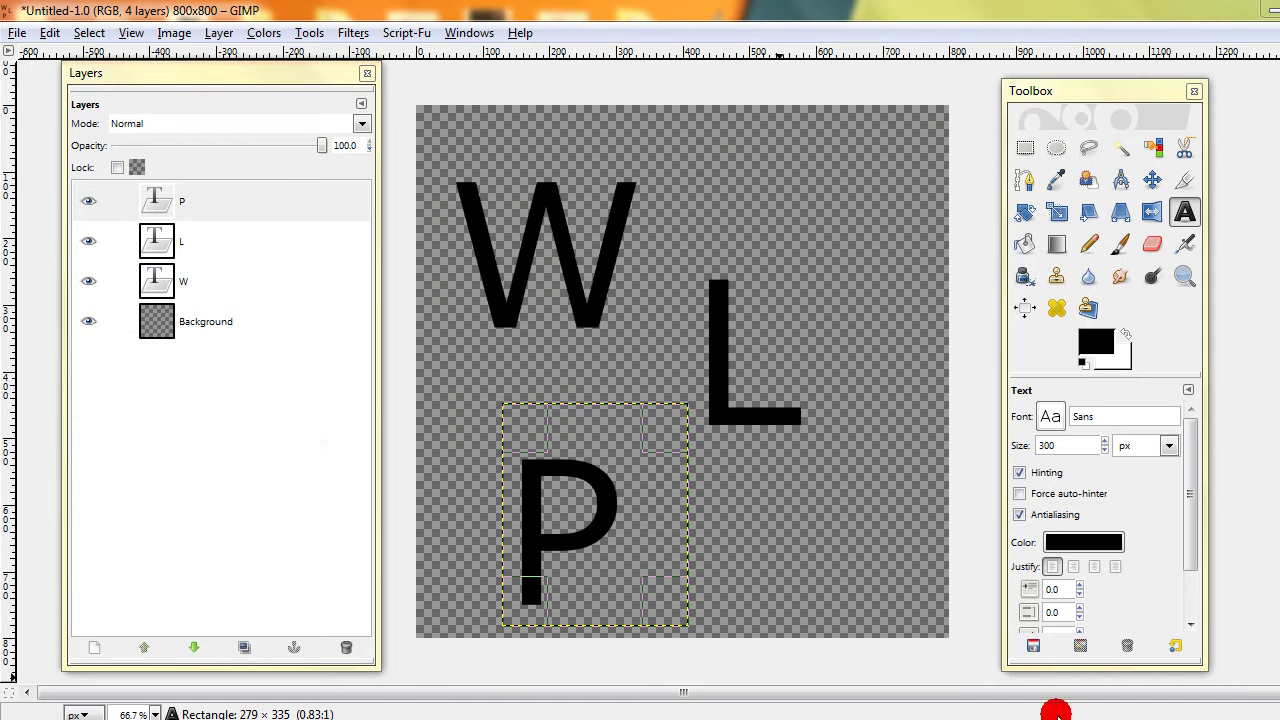
{"action": "left_click", "coordinate": [1066, 600]}
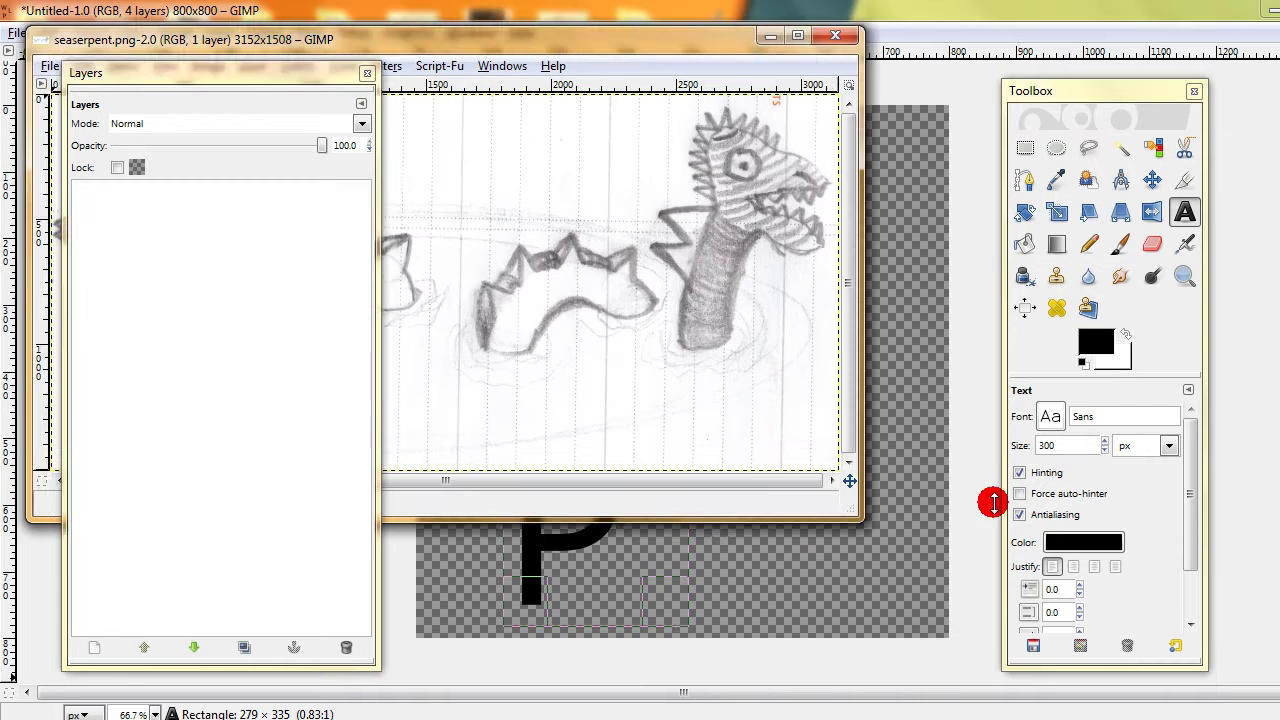
{"action": "left_click_drag", "start_coordinate": [630, 28], "coordinate": [698, 2]}
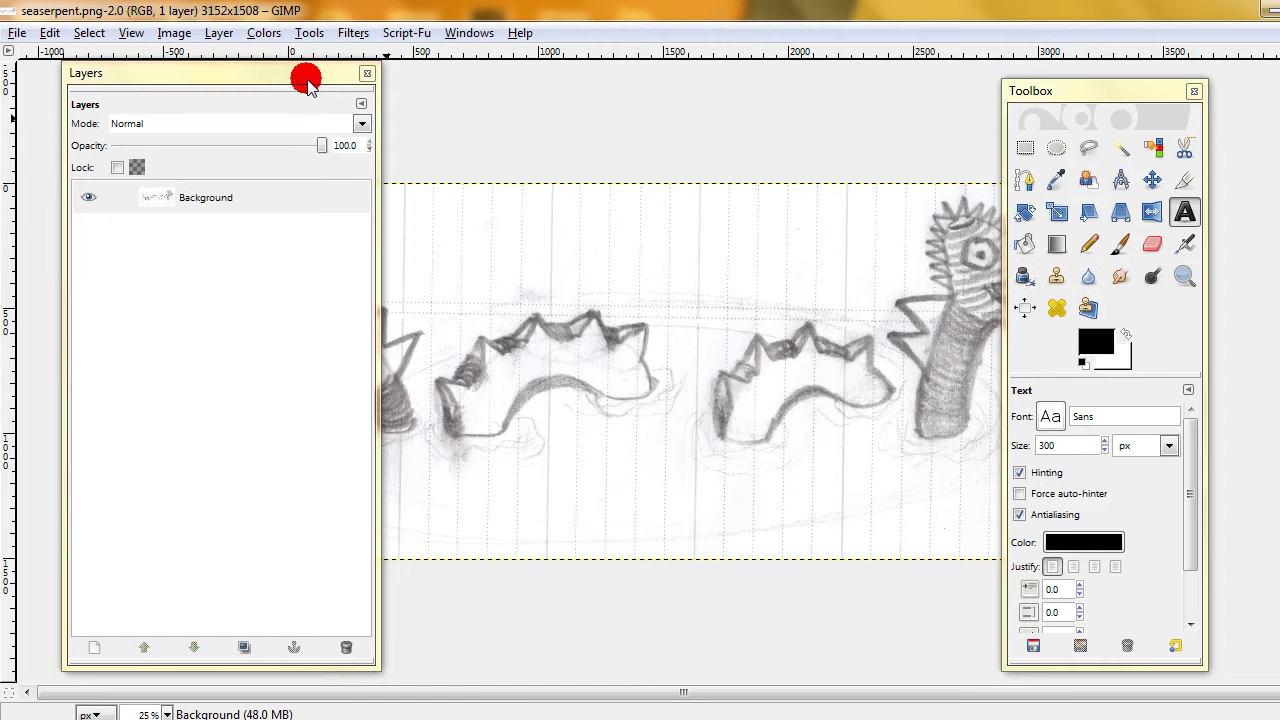
- Move the Layers and Toolbox windows away from the sea serpent drawing and desaturate it
{"action": "left_click_drag", "start_coordinate": [306, 77], "coordinate": [252, 88]}
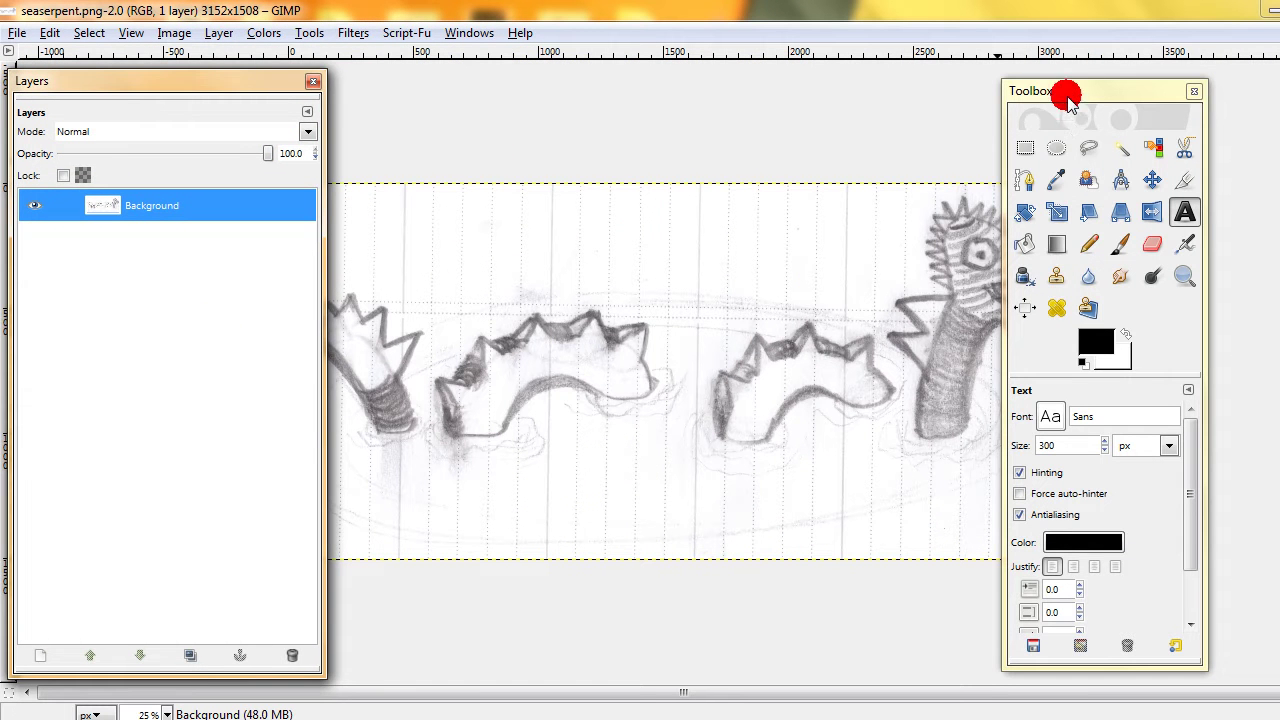
{"action": "left_click_drag", "start_coordinate": [1063, 91], "coordinate": [1210, 71]}
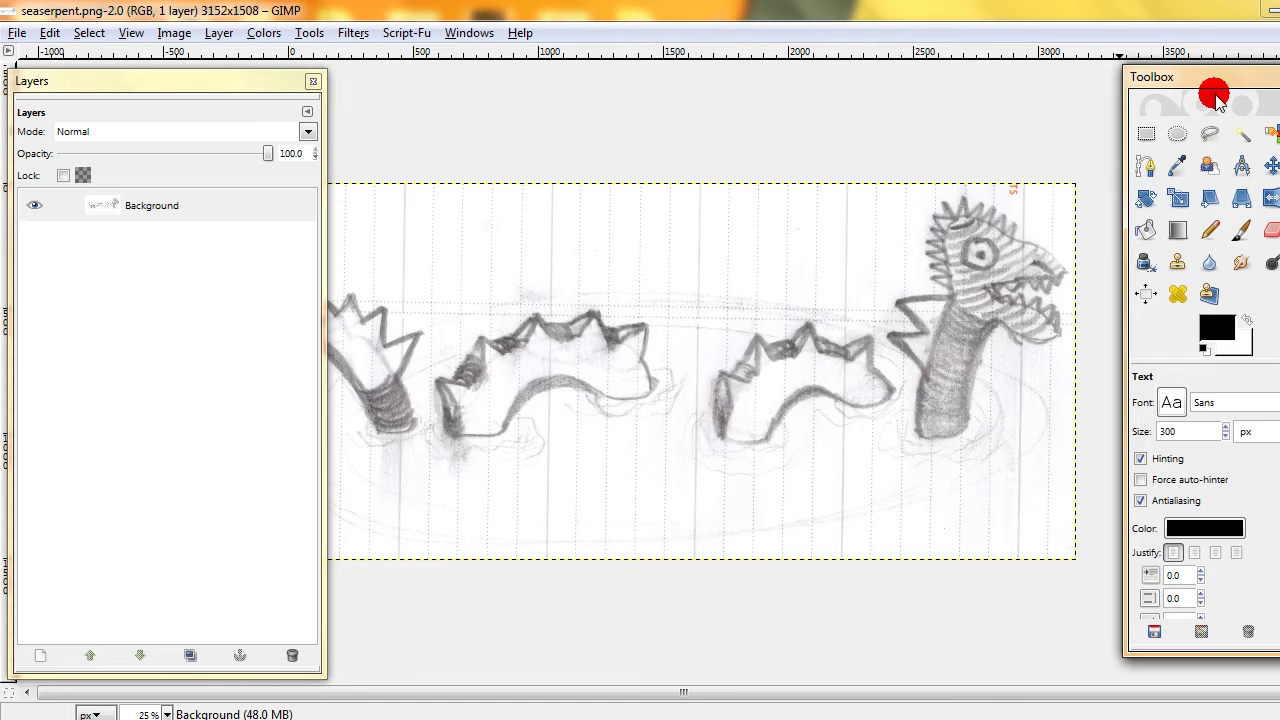
{"action": "left_click", "coordinate": [279, 34]}
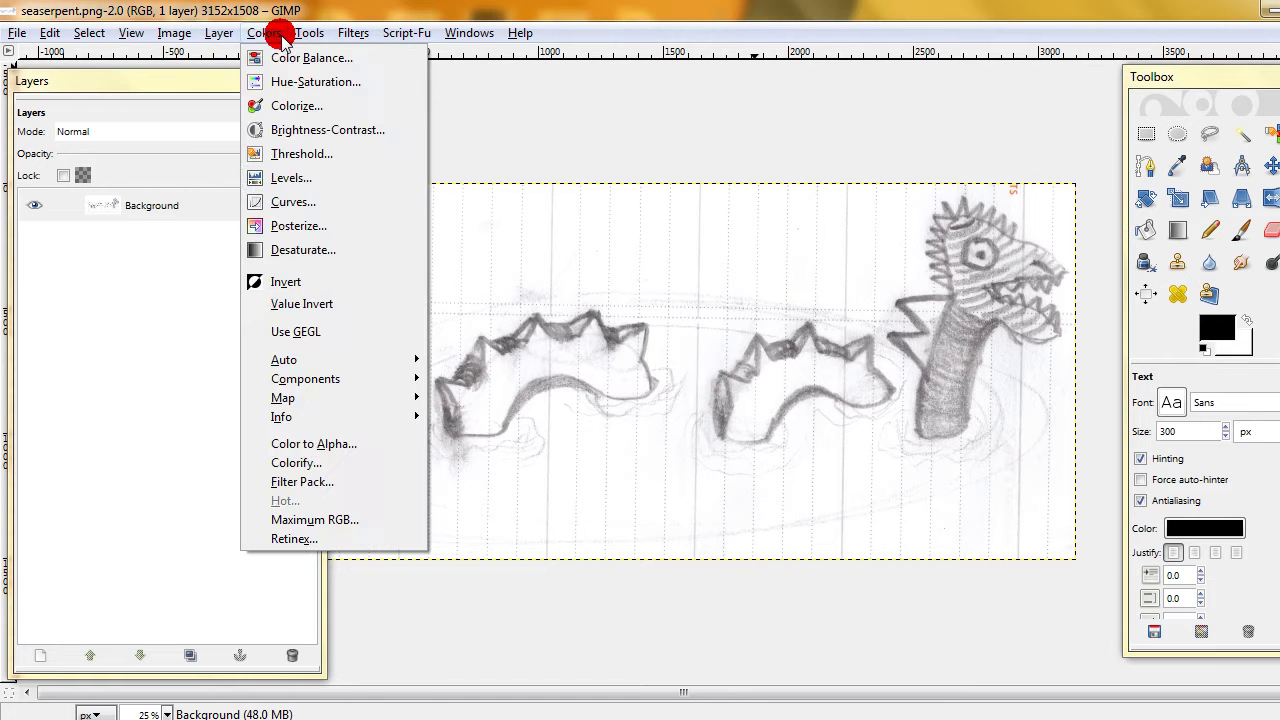
{"action": "left_click", "coordinate": [290, 250]}
{"action": "left_click", "coordinate": [288, 280]}
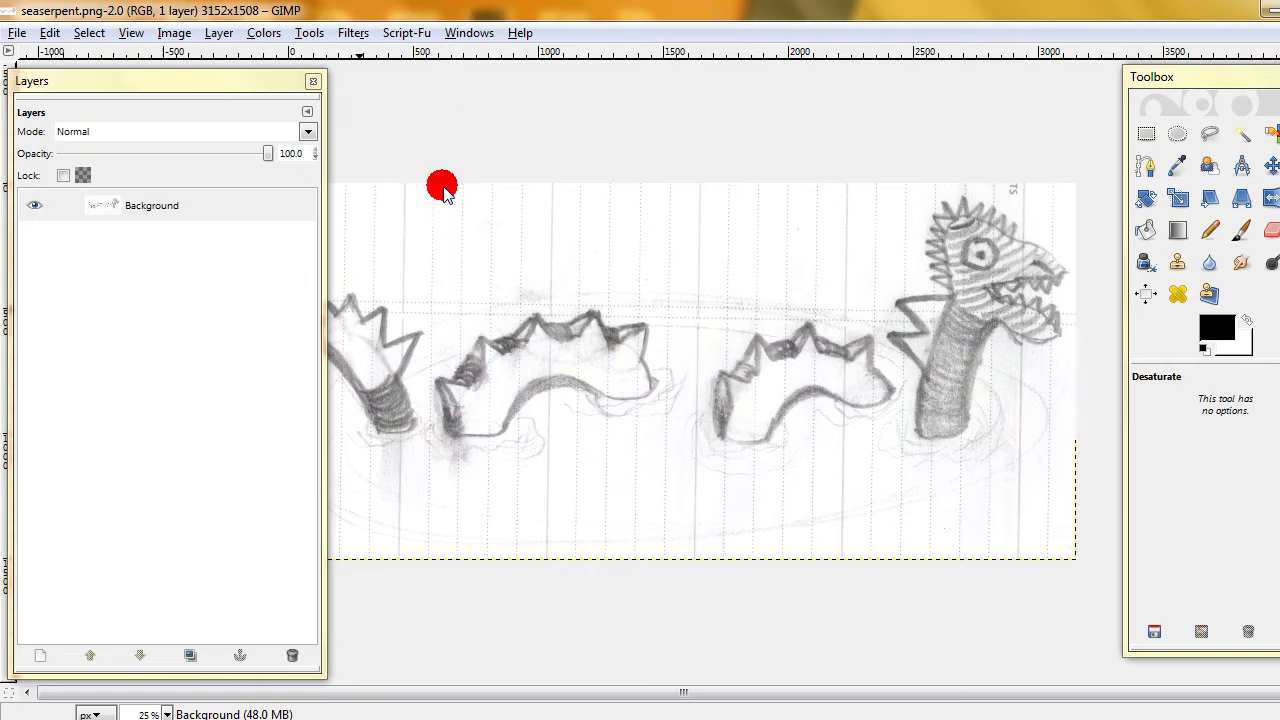
- Save the grayscale drawing as seaserpent-logo.png in the gimp recoruces folder
{"action": "left_click", "coordinate": [14, 32]}
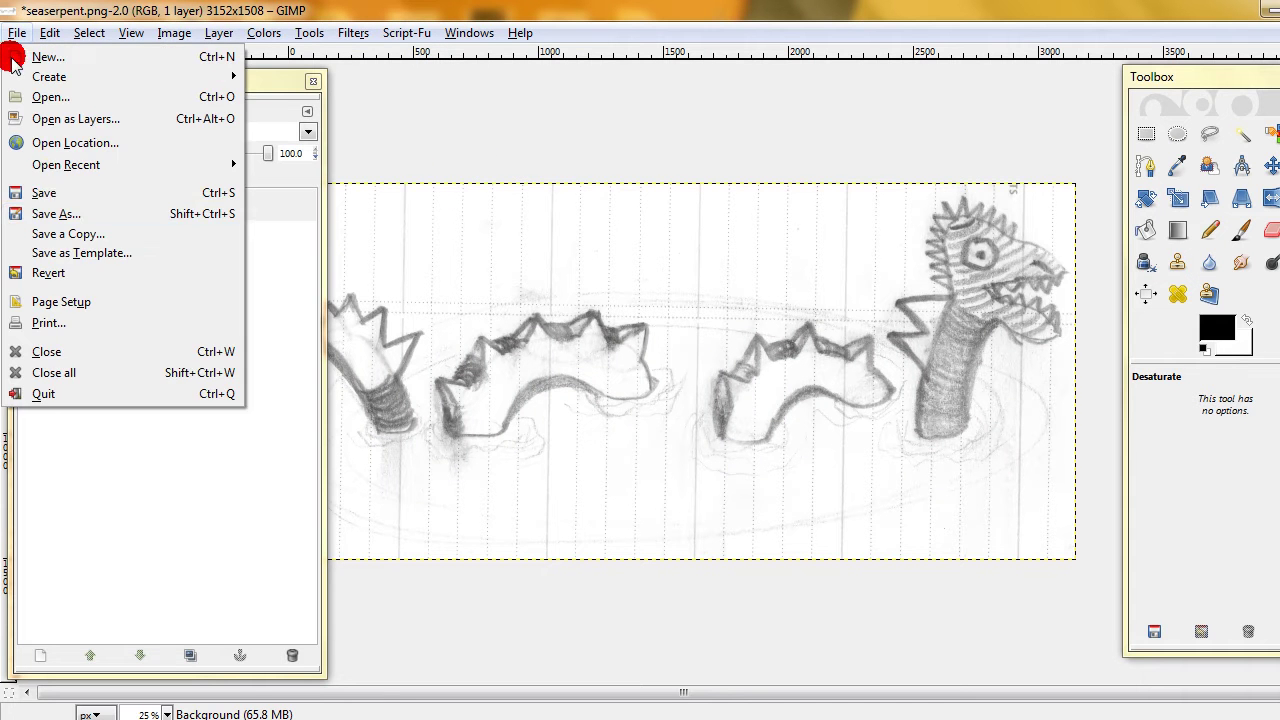
{"action": "left_click", "coordinate": [46, 205]}
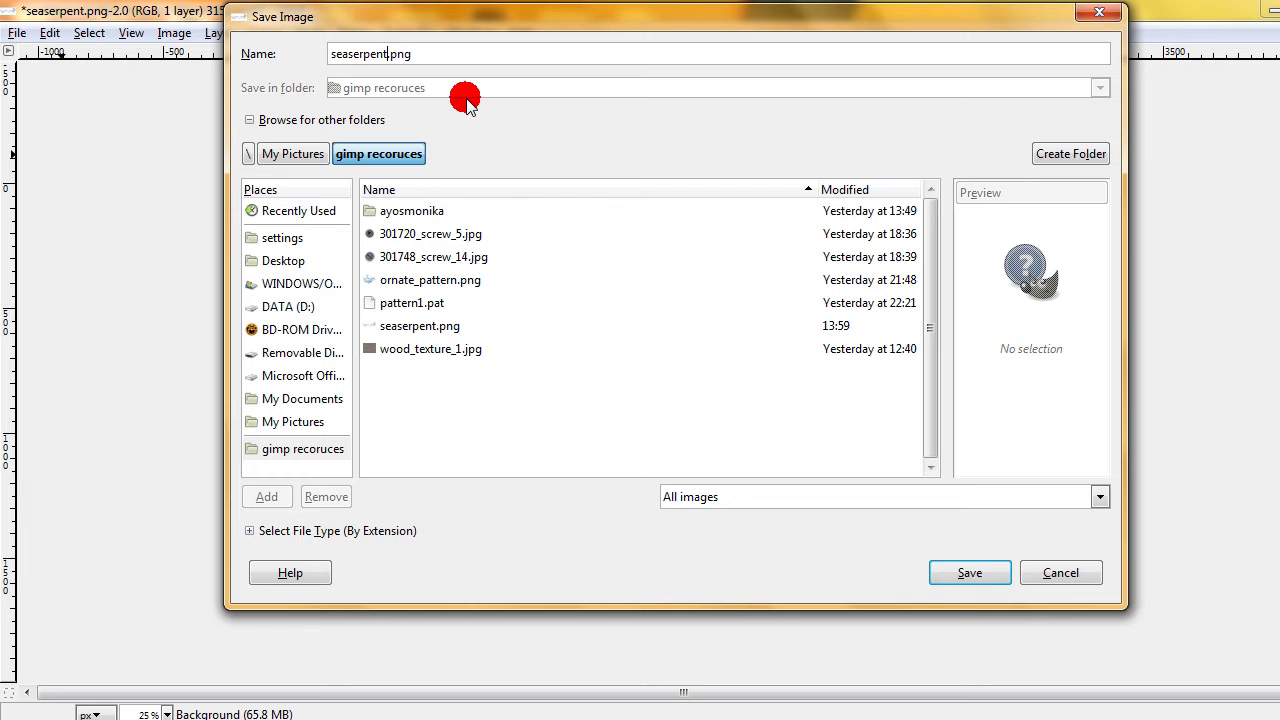
{"action": "type", "text": "-logo"}
{"action": "key", "text": "Return"}
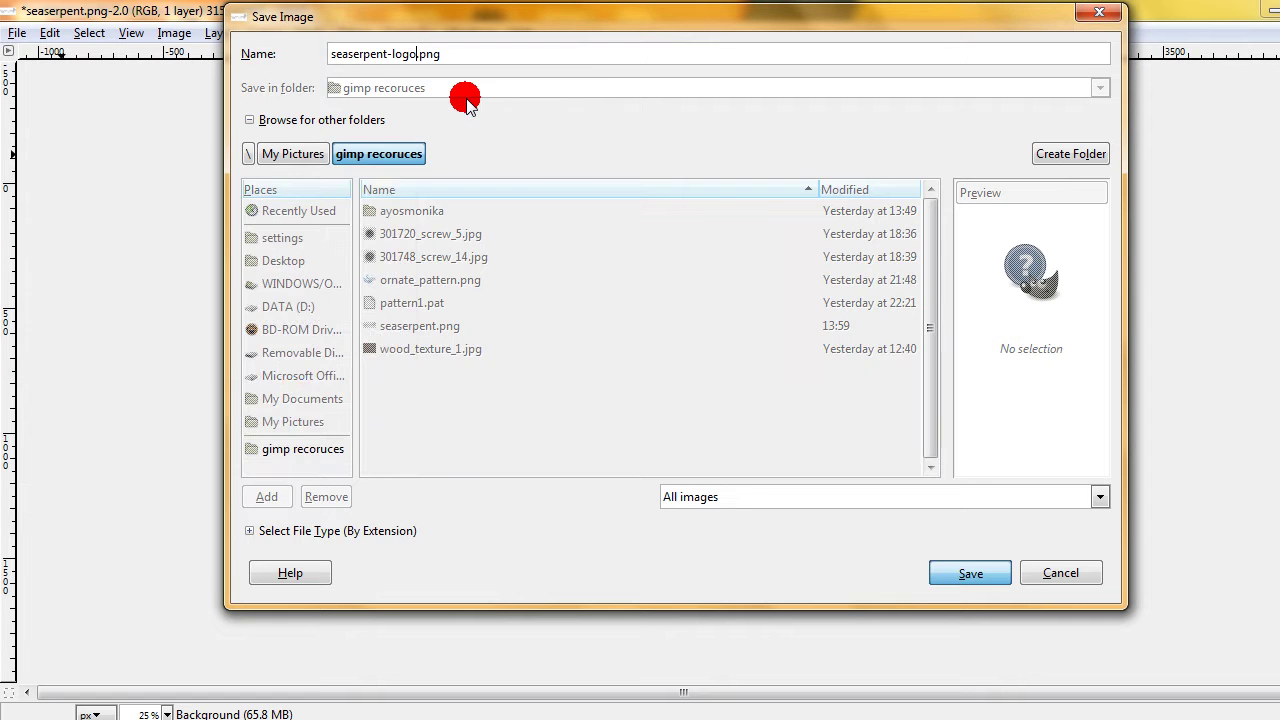
{"action": "left_click", "coordinate": [258, 423]}
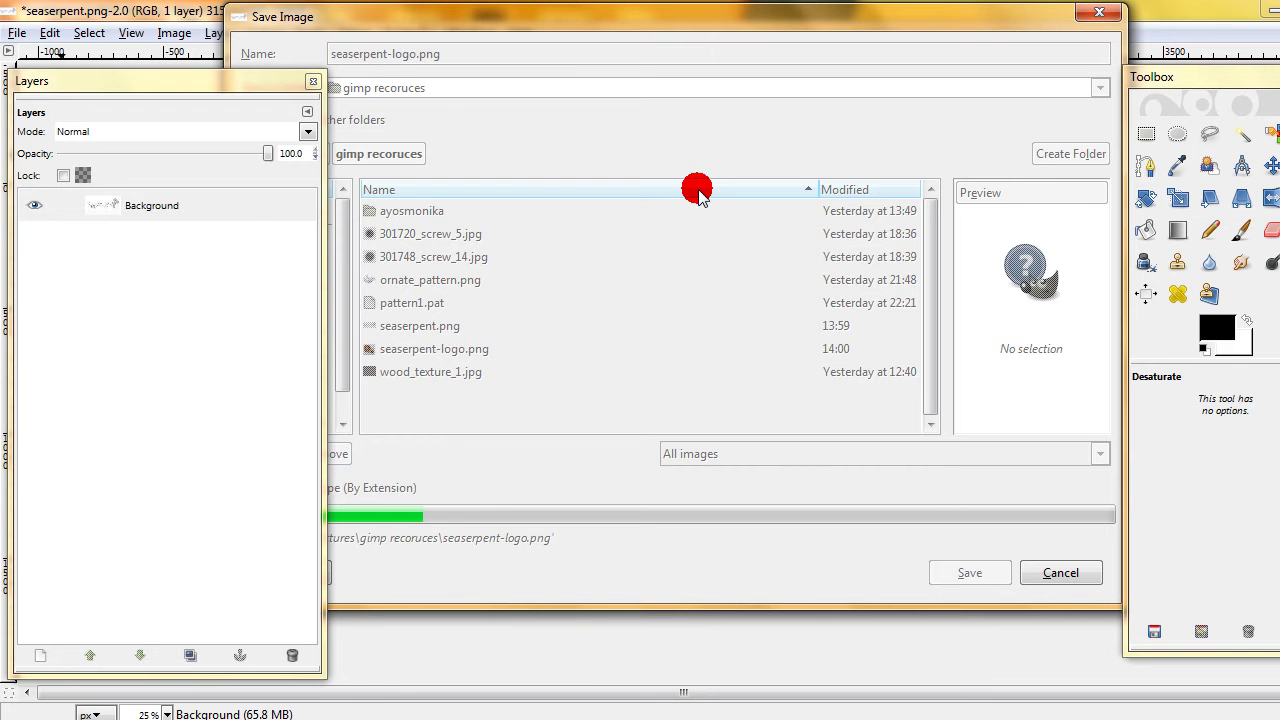
{"action": "mouse_move", "coordinate": [990, 719]}
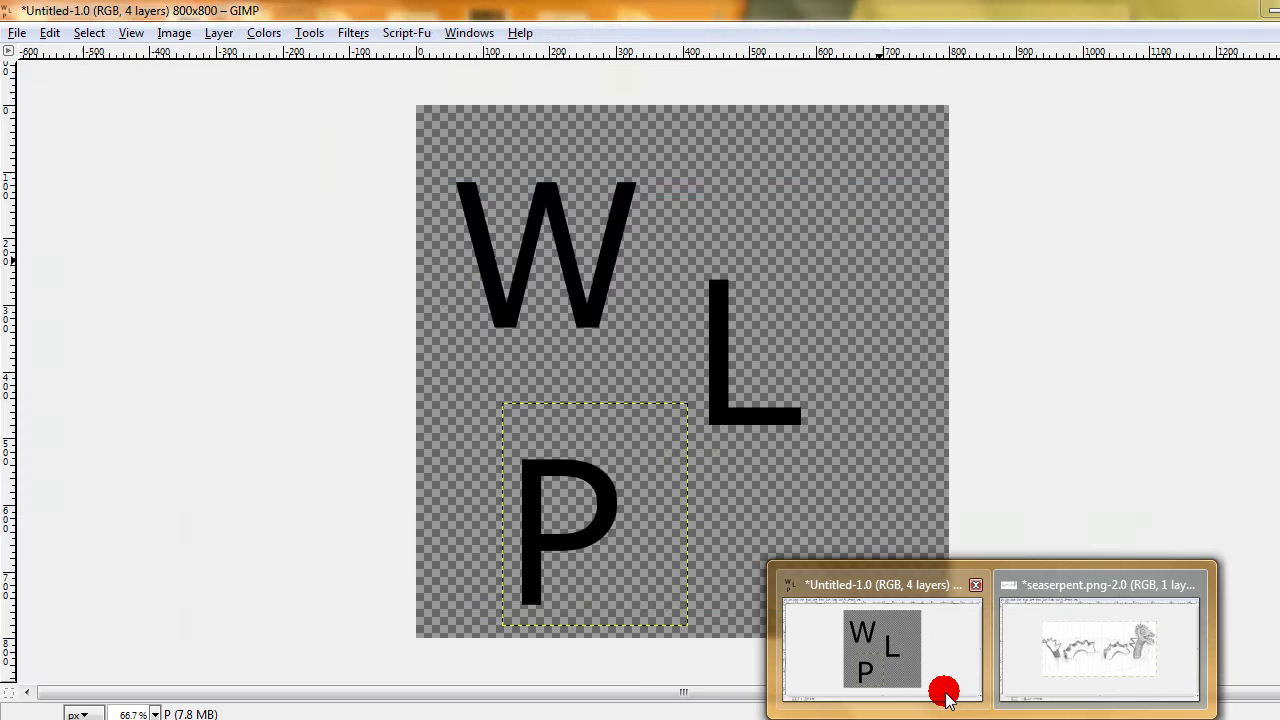
{"action": "mouse_move", "coordinate": [1060, 676]}
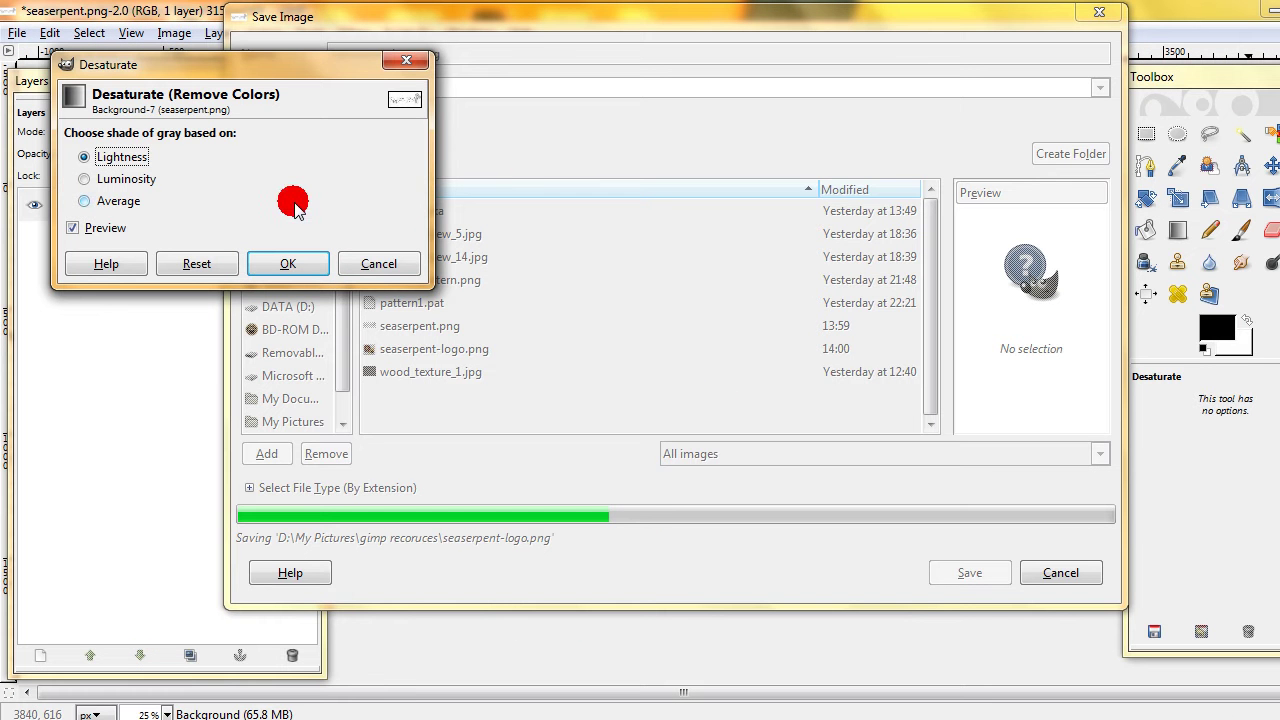
{"action": "left_click", "coordinate": [379, 264]}
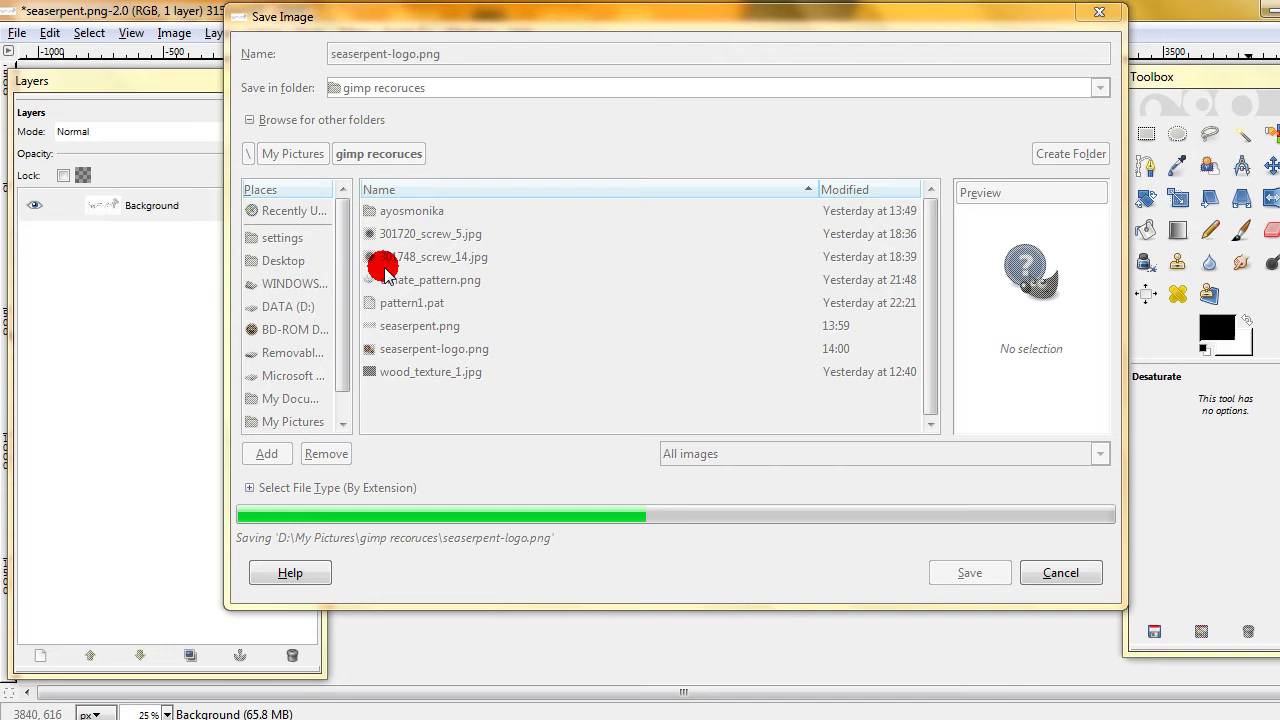
{"action": "left_click", "coordinate": [588, 25]}
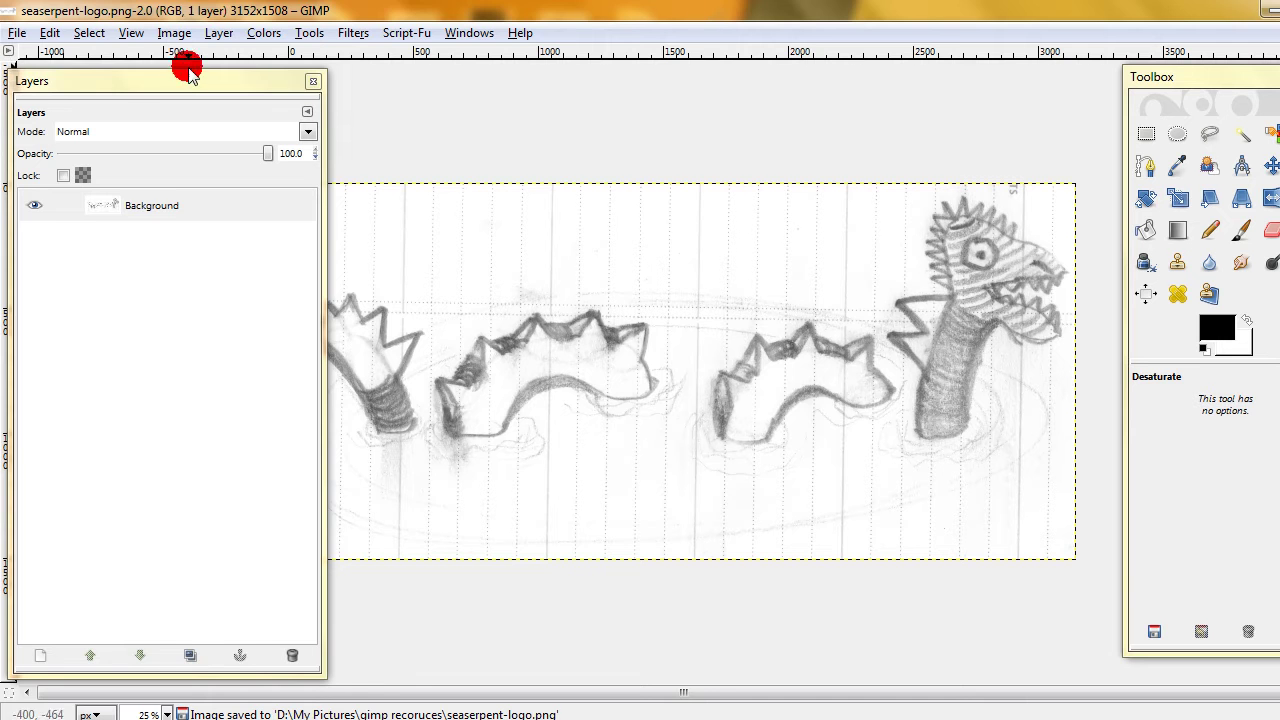
- Crop the drawing to about 3152 × 1140 px, trimming strips along its upper and lower edges at full width
{"action": "left_click_drag", "start_coordinate": [185, 79], "coordinate": [200, 88]}
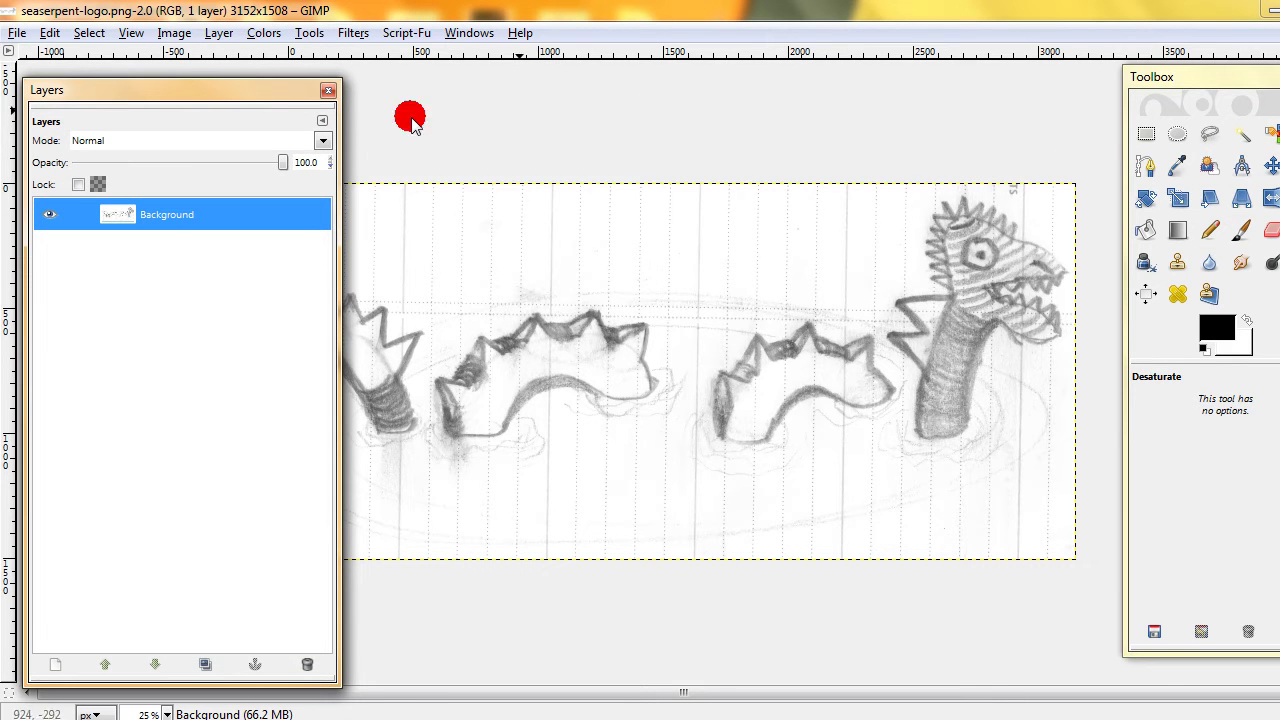
{"action": "left_click_drag", "start_coordinate": [300, 94], "coordinate": [292, 485]}
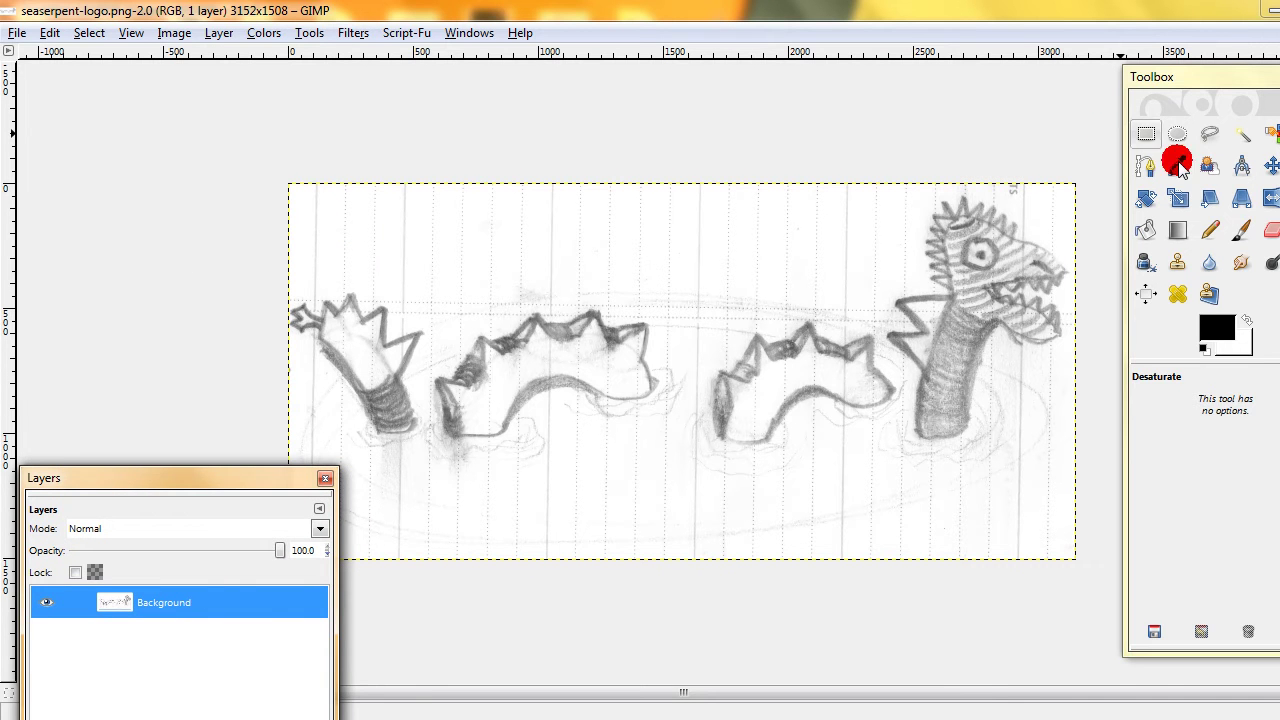
{"action": "left_click", "coordinate": [1270, 197]}
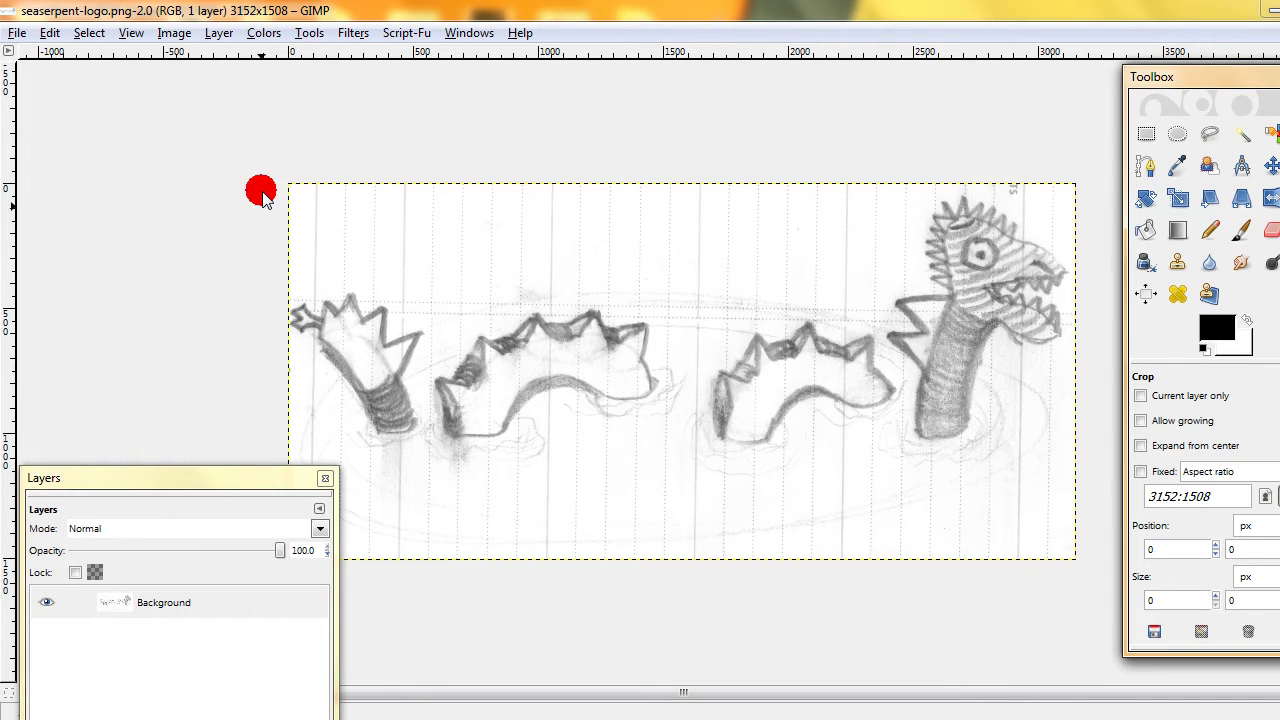
{"action": "left_click_drag", "start_coordinate": [260, 191], "coordinate": [1069, 479]}
{"action": "left_click_drag", "start_coordinate": [806, 468], "coordinate": [806, 458]}
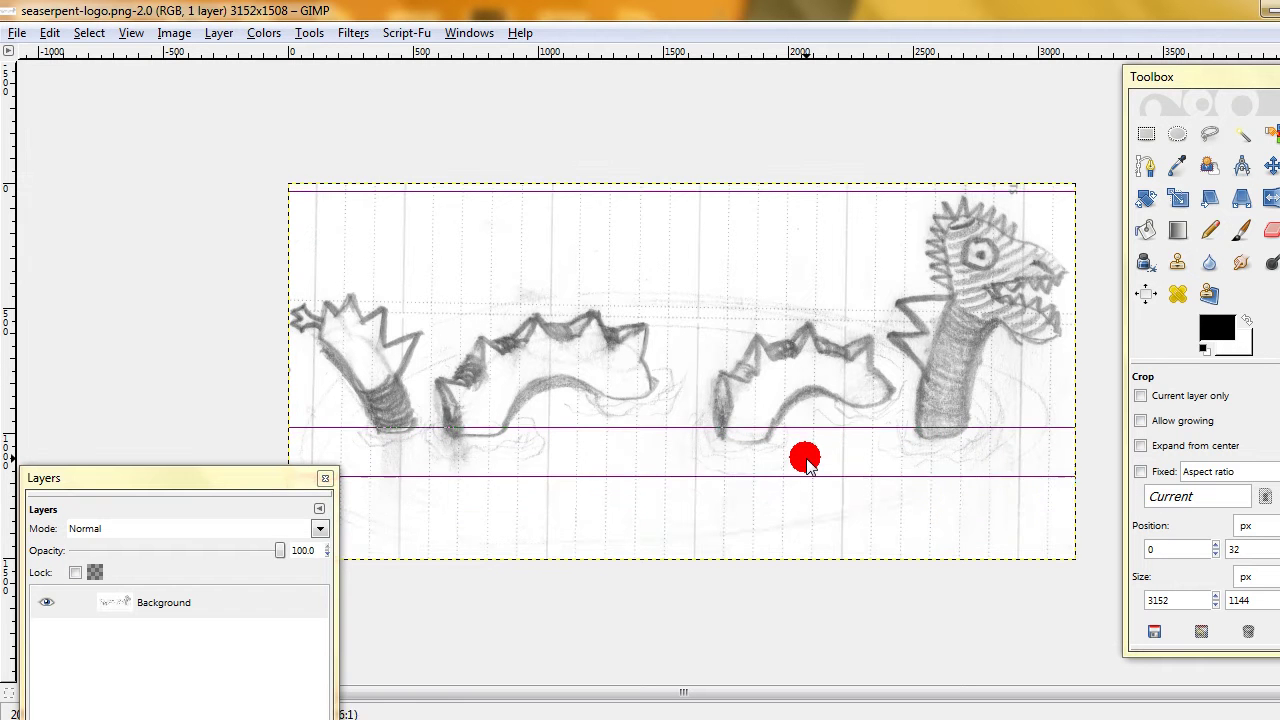
{"action": "left_click_drag", "start_coordinate": [717, 229], "coordinate": [716, 231]}
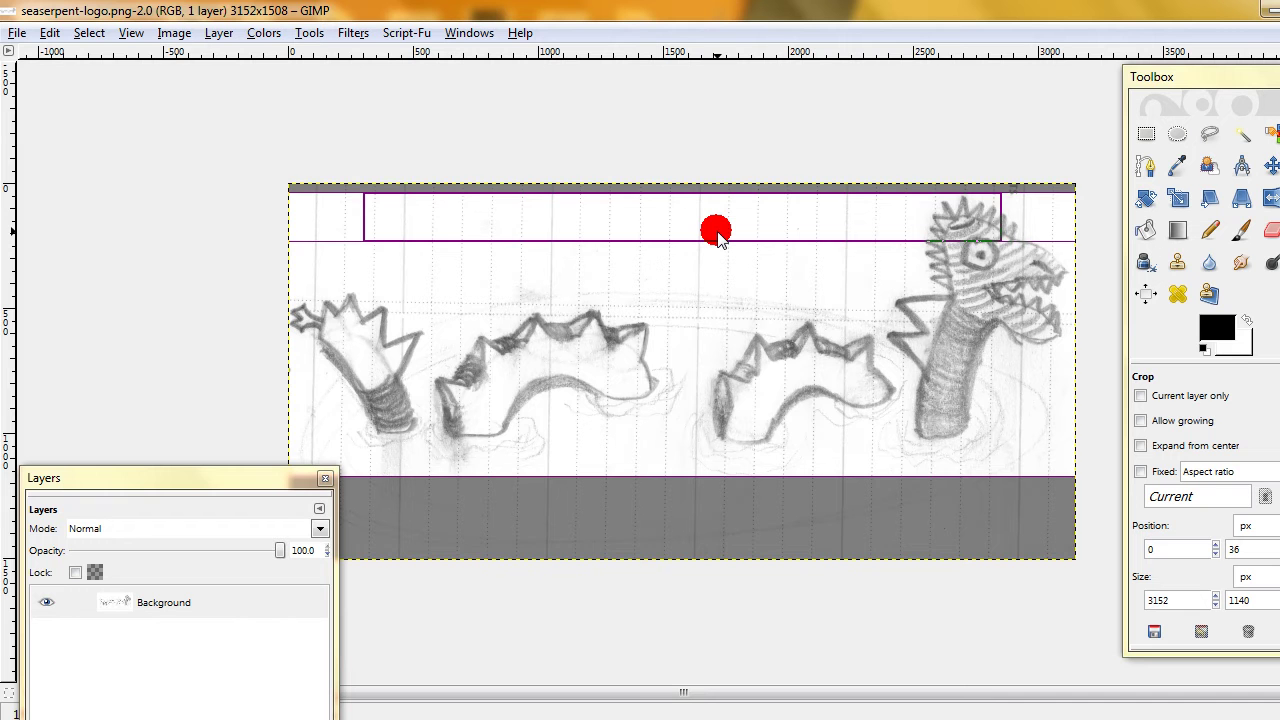
{"action": "left_click", "coordinate": [716, 231]}
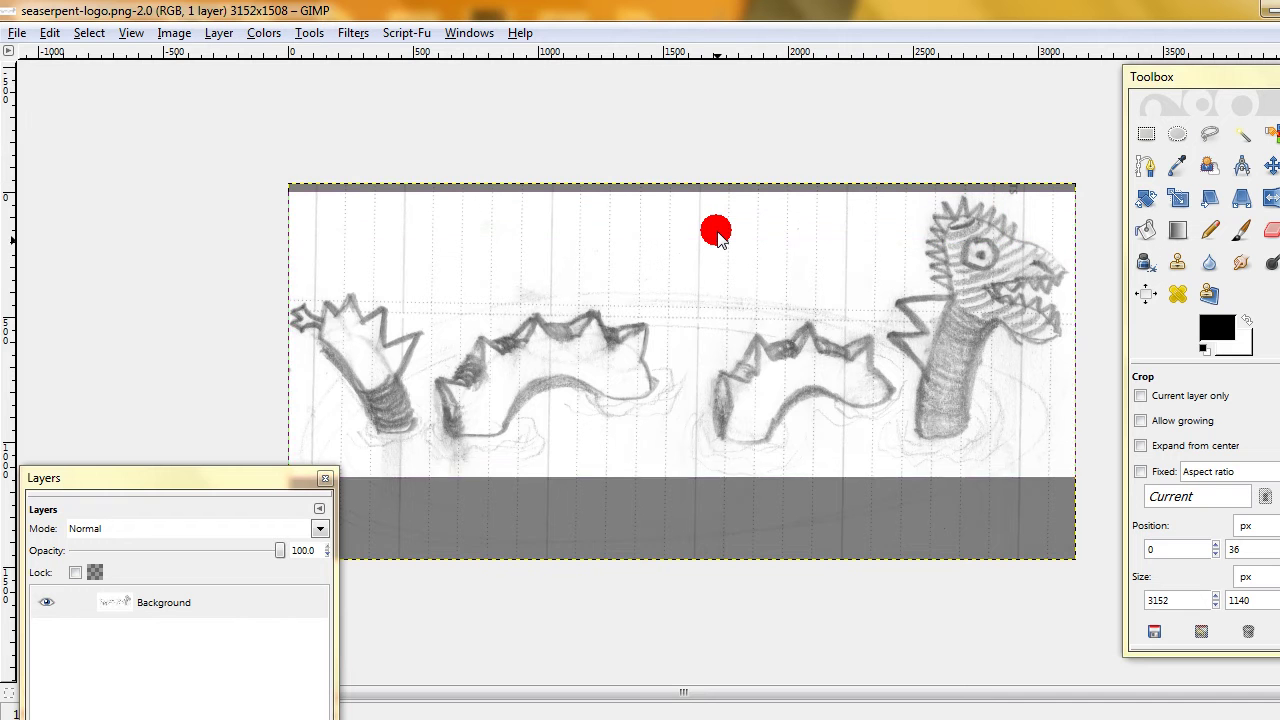
- Save the cropped seaserpent-logo.png and switch back to the 800 × 800 image with the letters
{"action": "left_click", "coordinate": [17, 33]}
{"action": "left_click", "coordinate": [27, 187]}
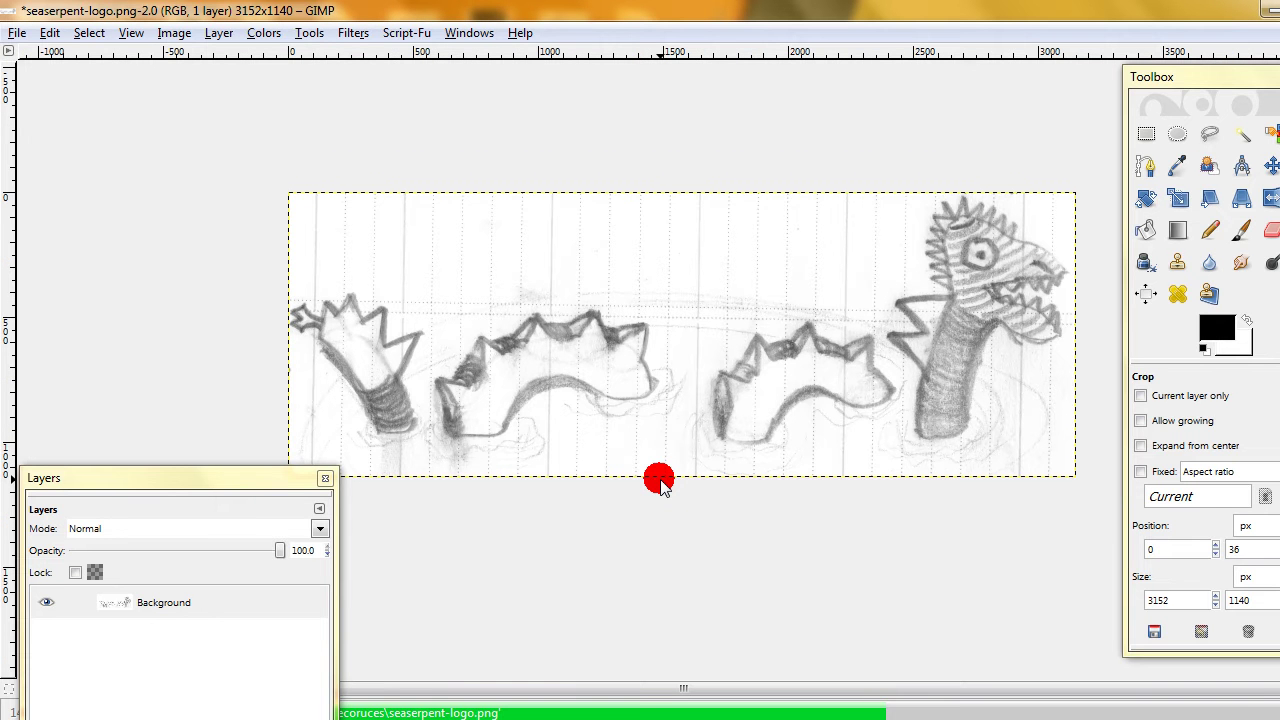
{"action": "left_click", "coordinate": [992, 719]}
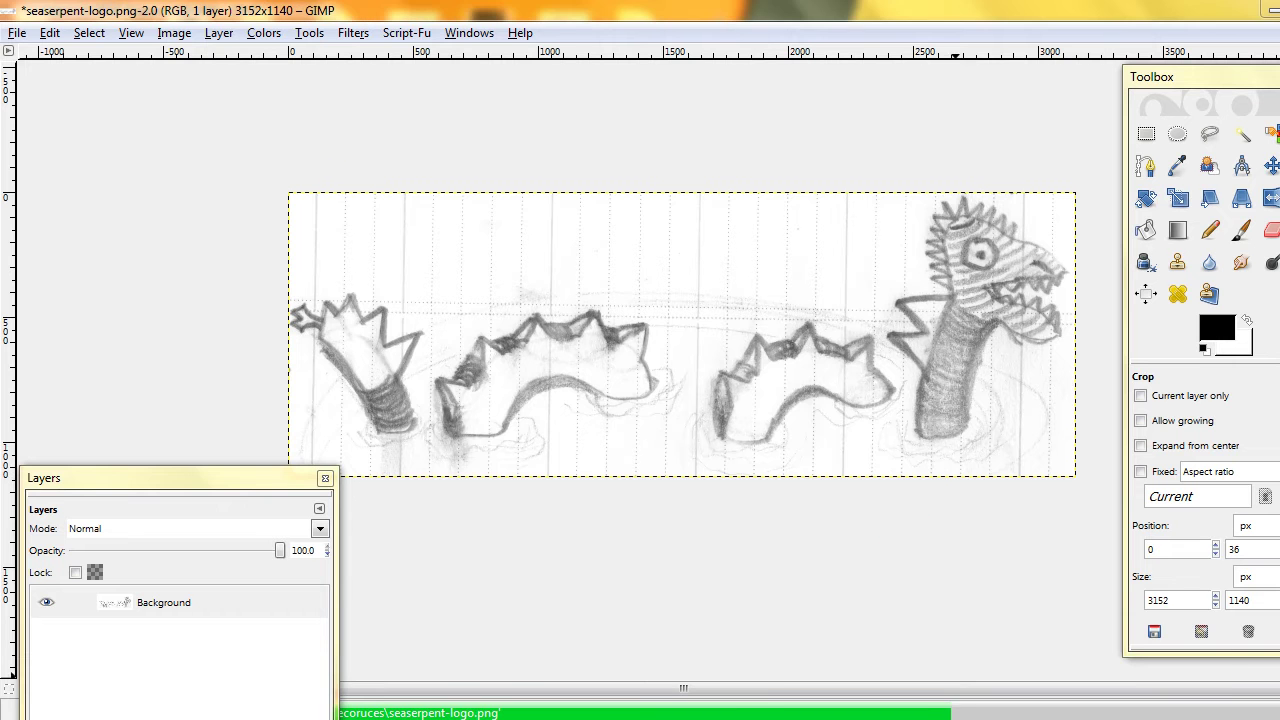
{"action": "left_click", "coordinate": [686, 655]}
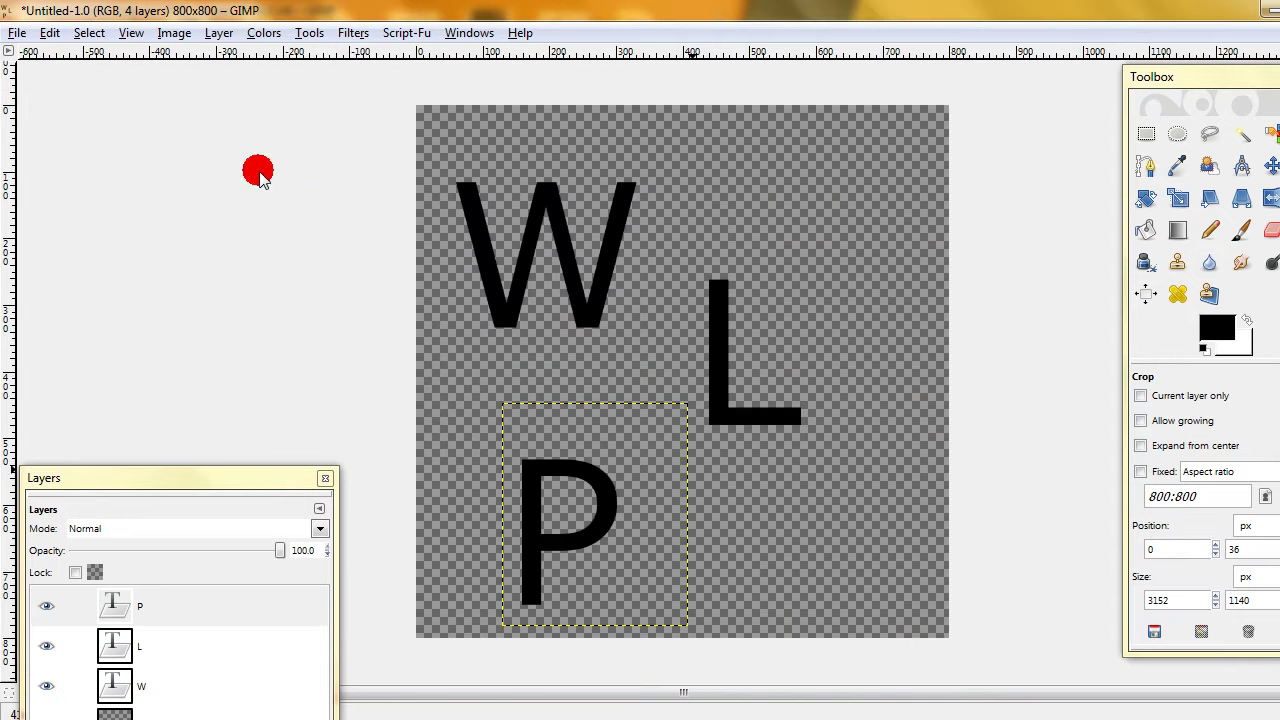
- Import seaserpent-logo.png from the gimp recoruces folder as a new layer above the letters
{"action": "left_click", "coordinate": [18, 34]}
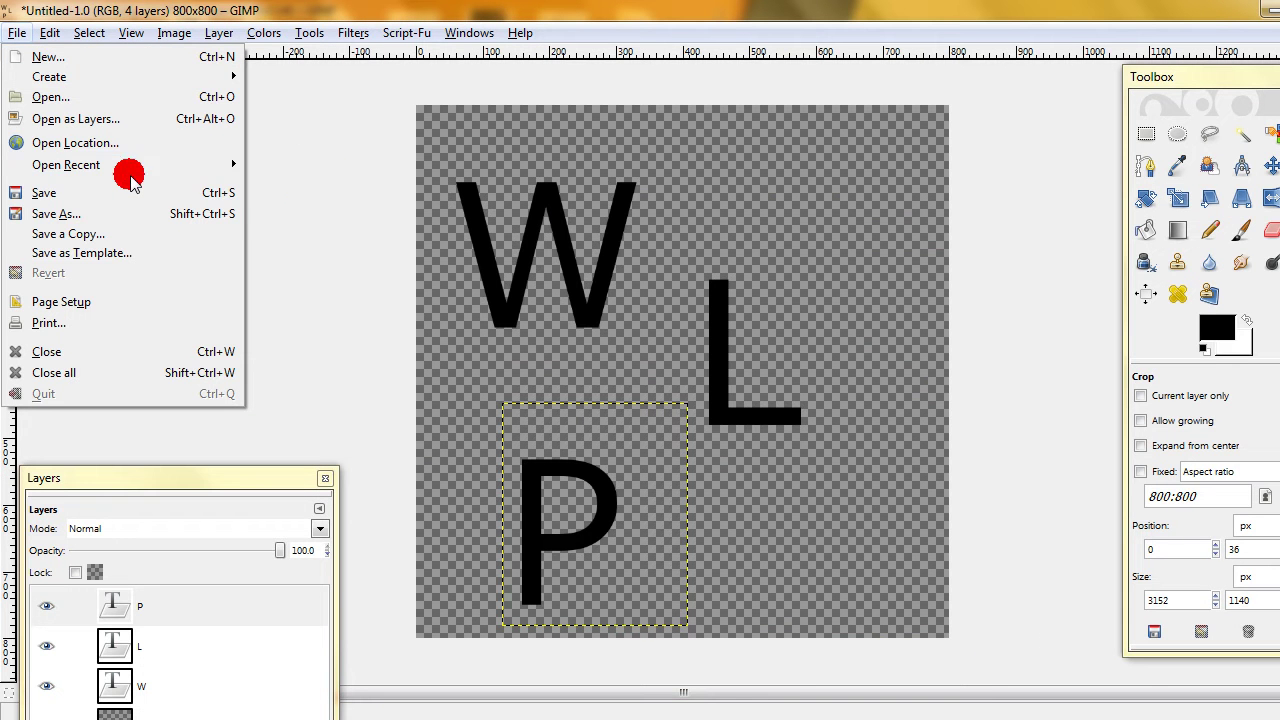
{"action": "left_click", "coordinate": [172, 125]}
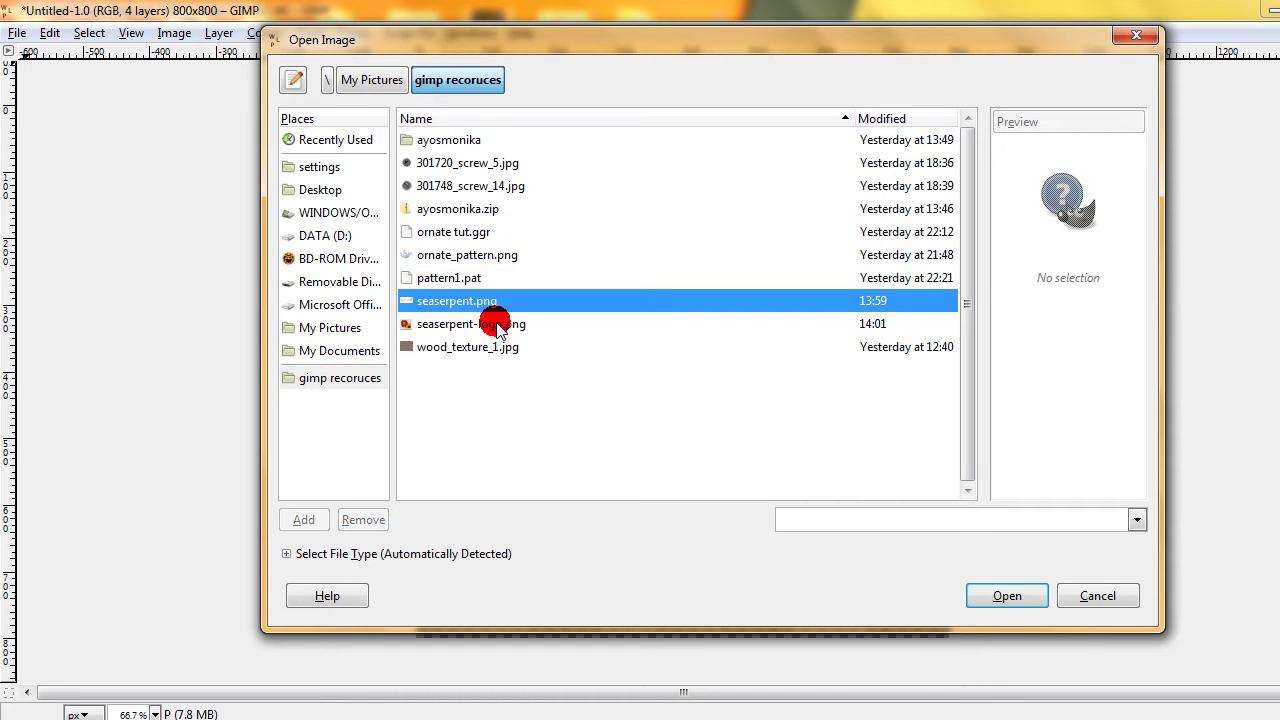
{"action": "mouse_move", "coordinate": [992, 719]}
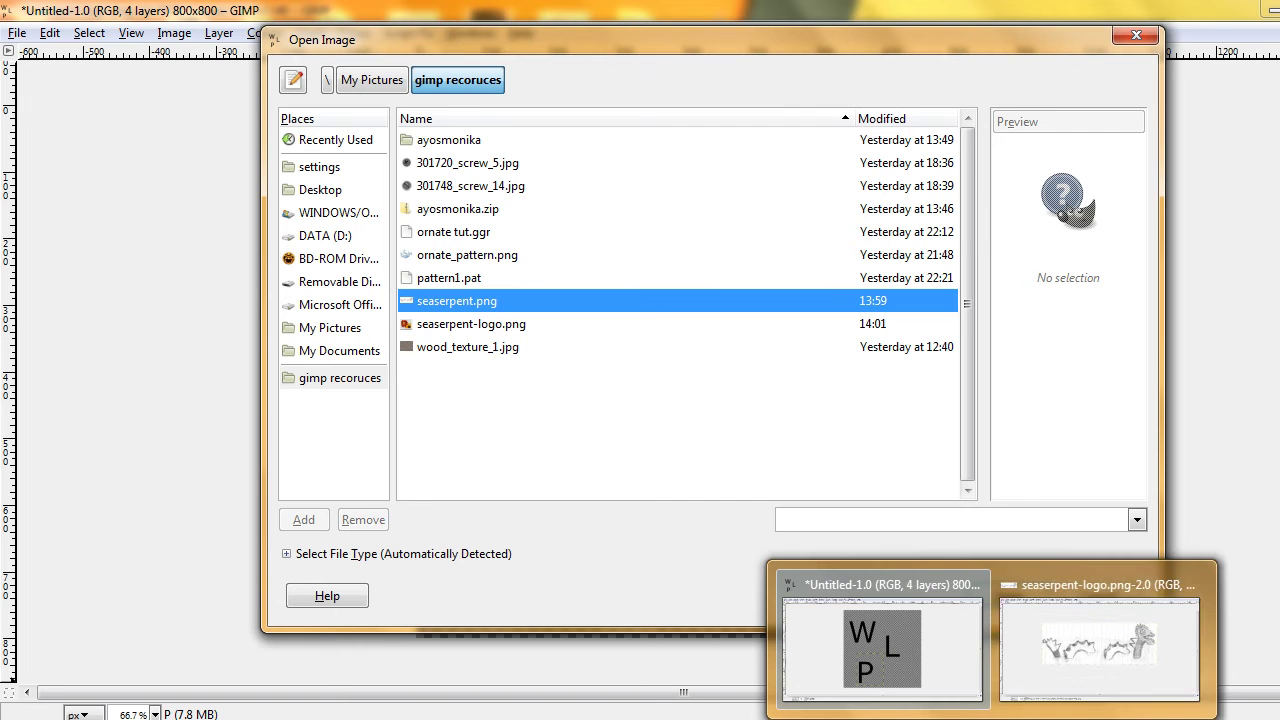
{"action": "mouse_move", "coordinate": [1015, 665]}
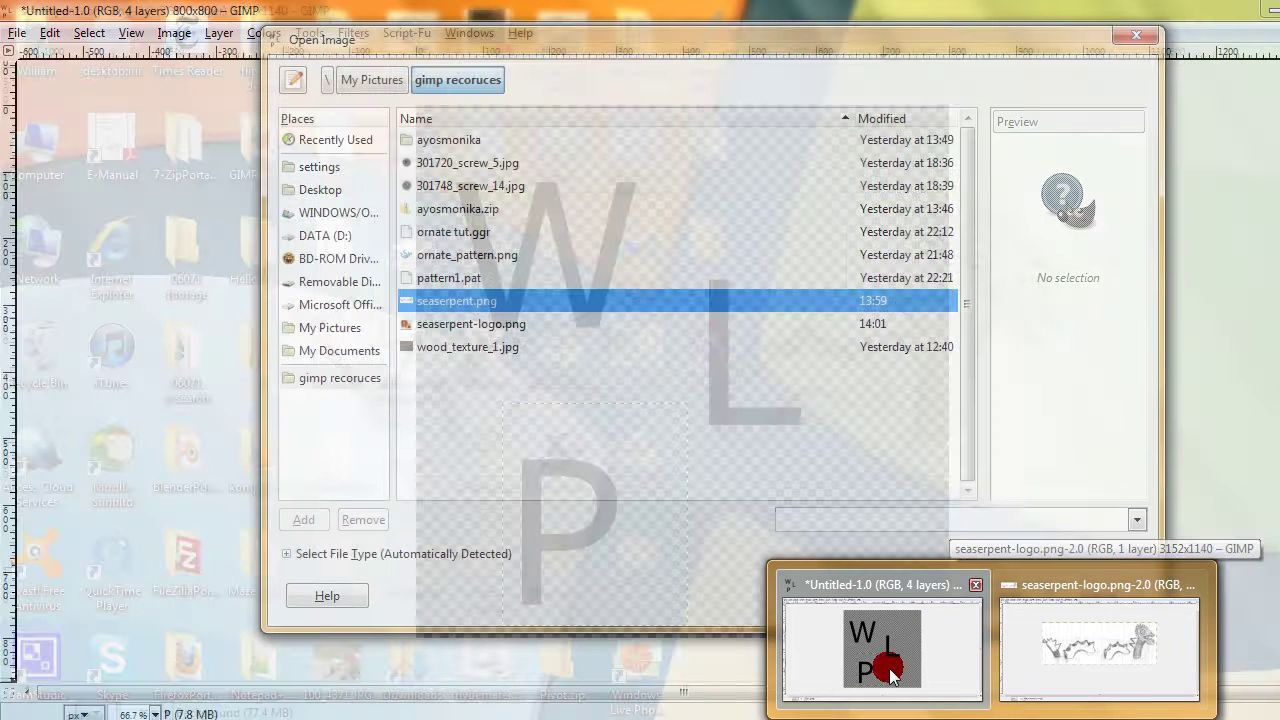
{"action": "left_click", "coordinate": [884, 655]}
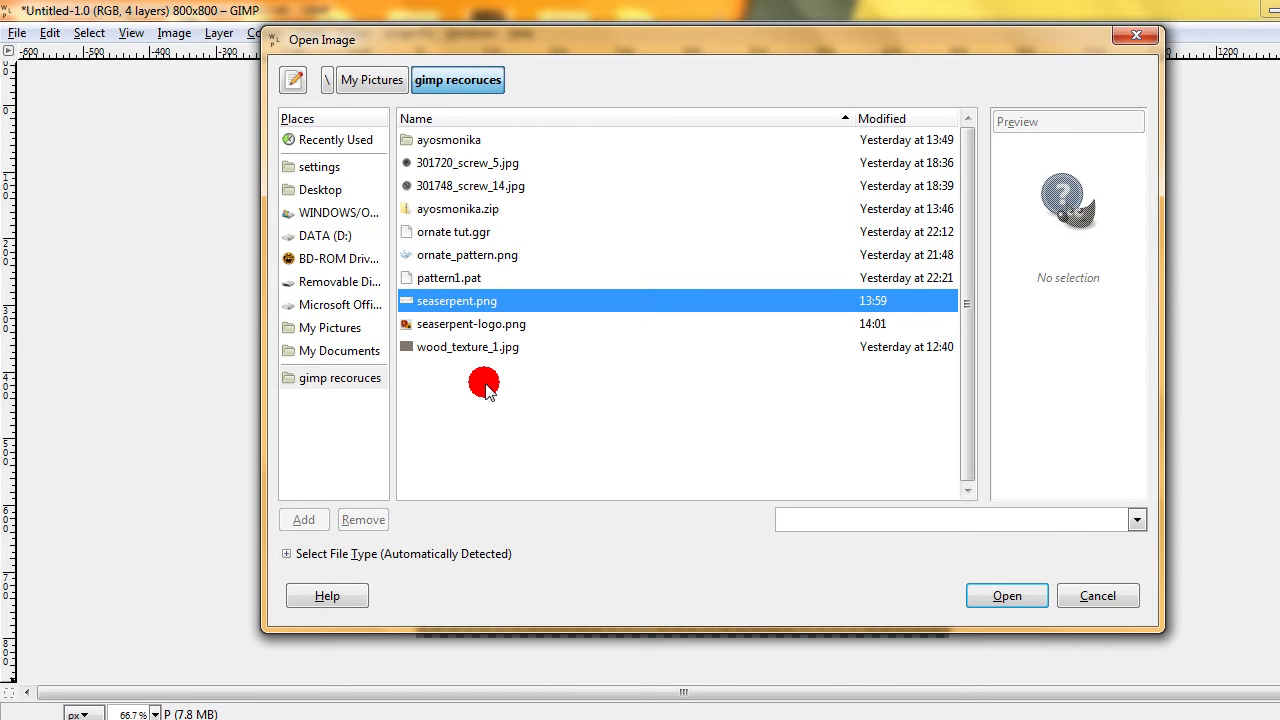
{"action": "left_click", "coordinate": [502, 323]}
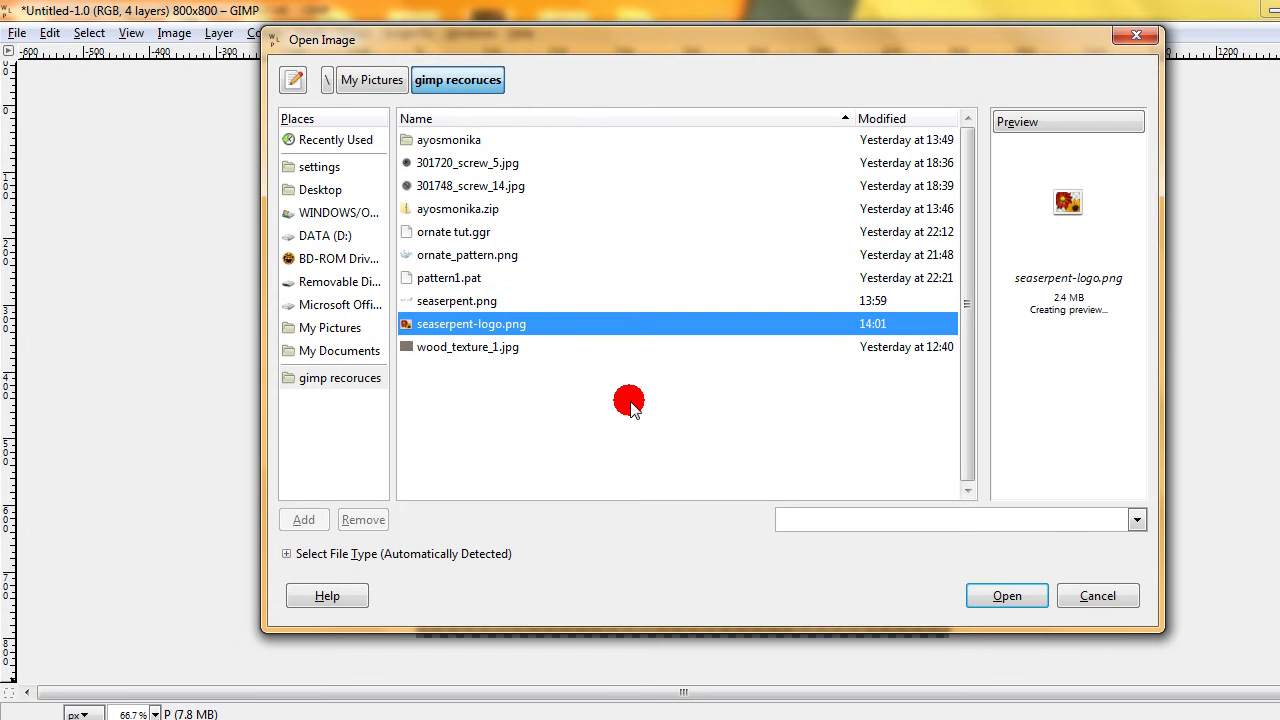
{"action": "left_click", "coordinate": [990, 603]}
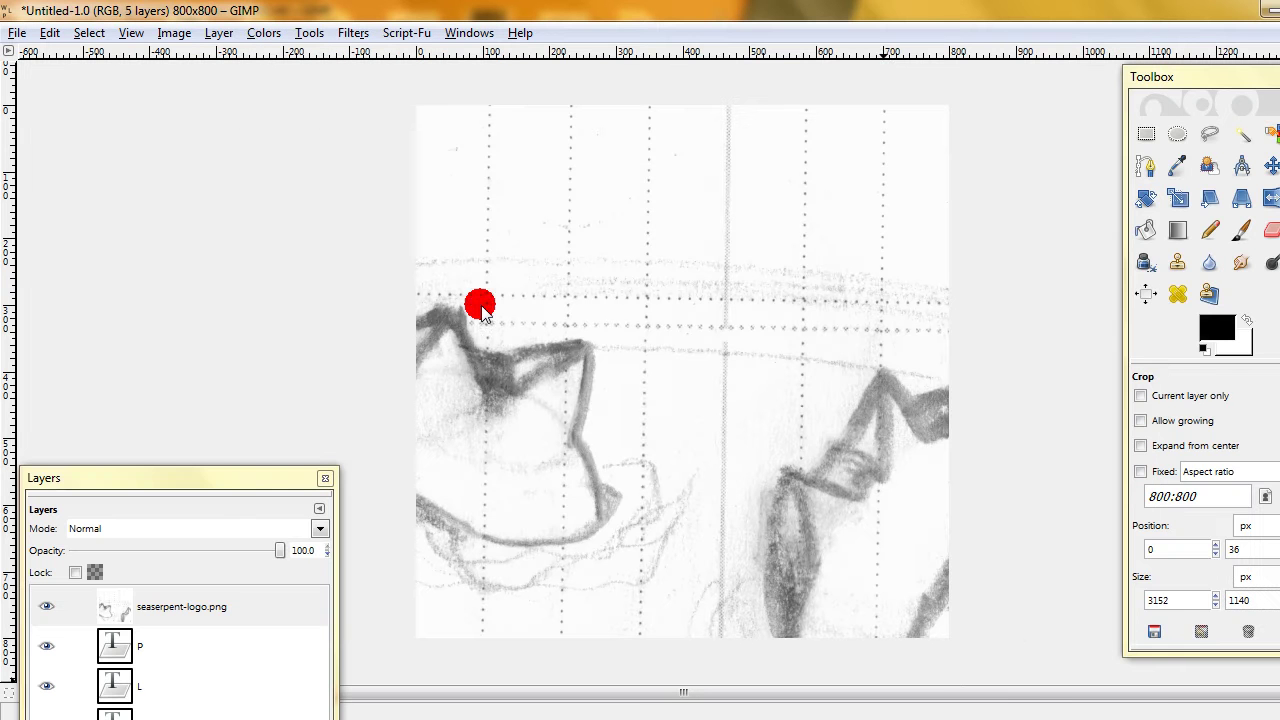
- Start scaling the seaserpent-logo.png layer, link its width and height, and reset the trial resizes
{"action": "left_click", "coordinate": [1180, 196]}
{"action": "left_click", "coordinate": [896, 194]}
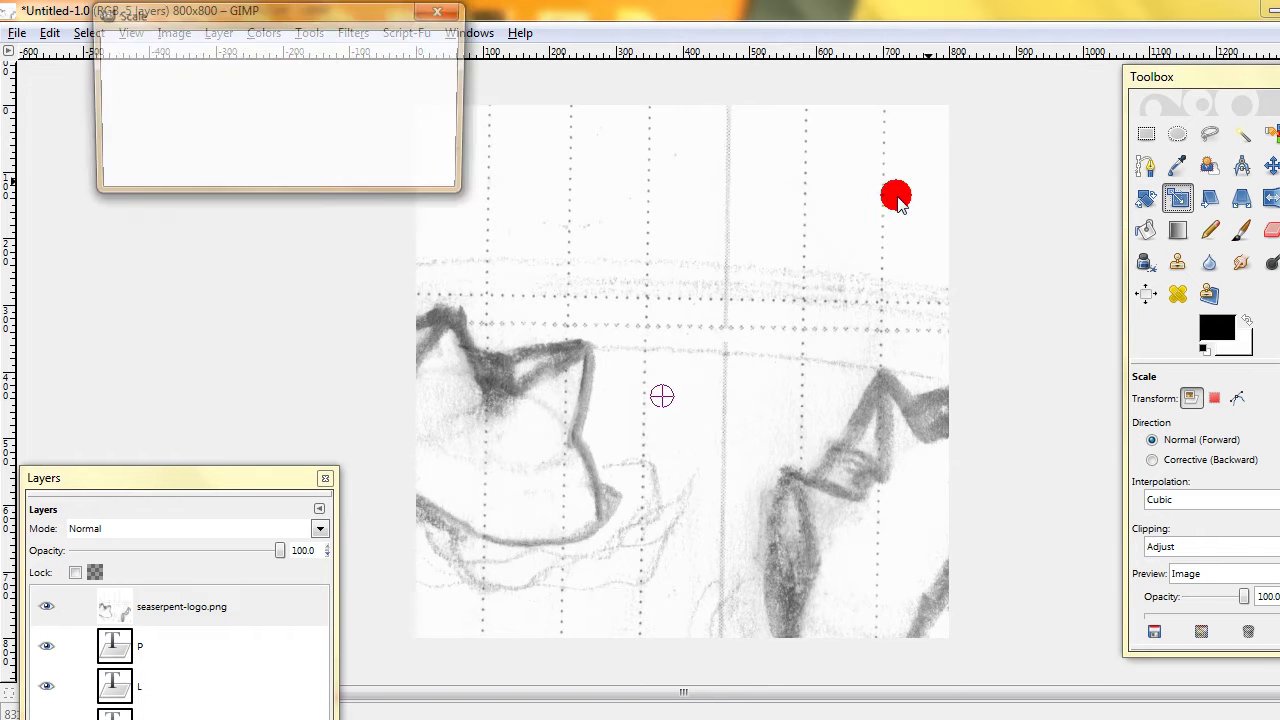
{"action": "left_click_drag", "start_coordinate": [747, 265], "coordinate": [500, 188]}
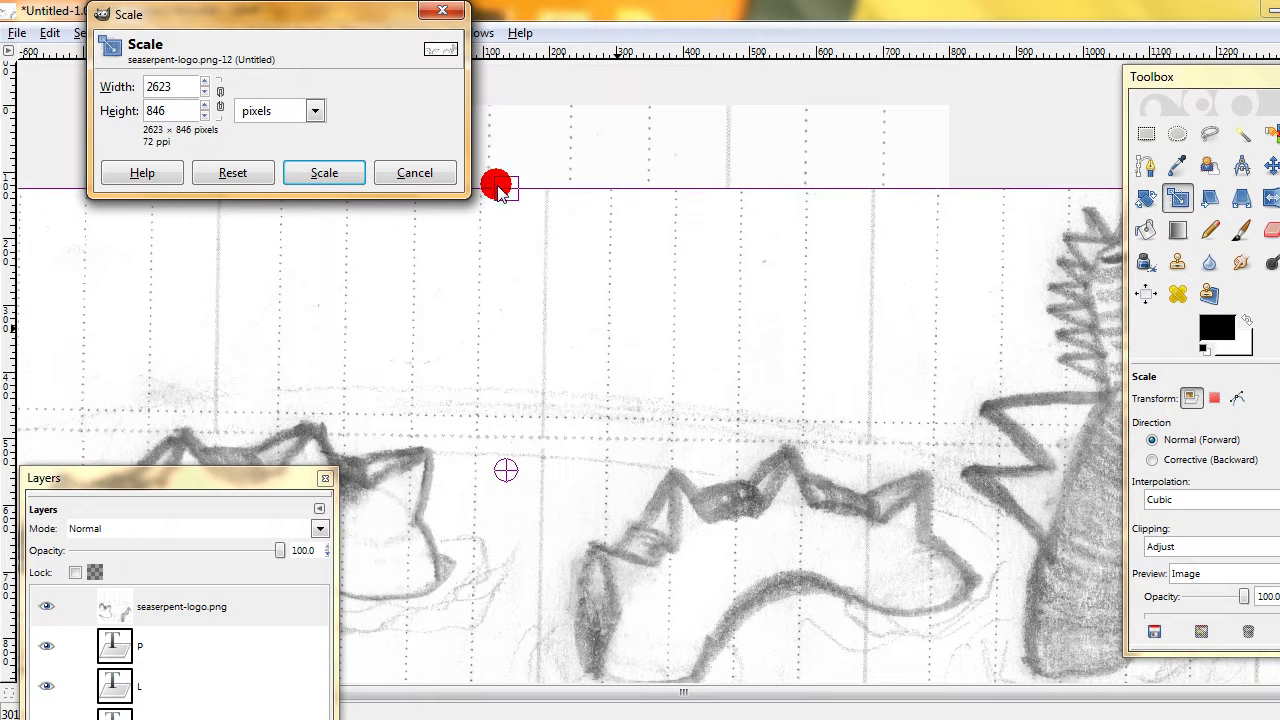
{"action": "left_click", "coordinate": [230, 175]}
{"action": "left_click", "coordinate": [228, 97]}
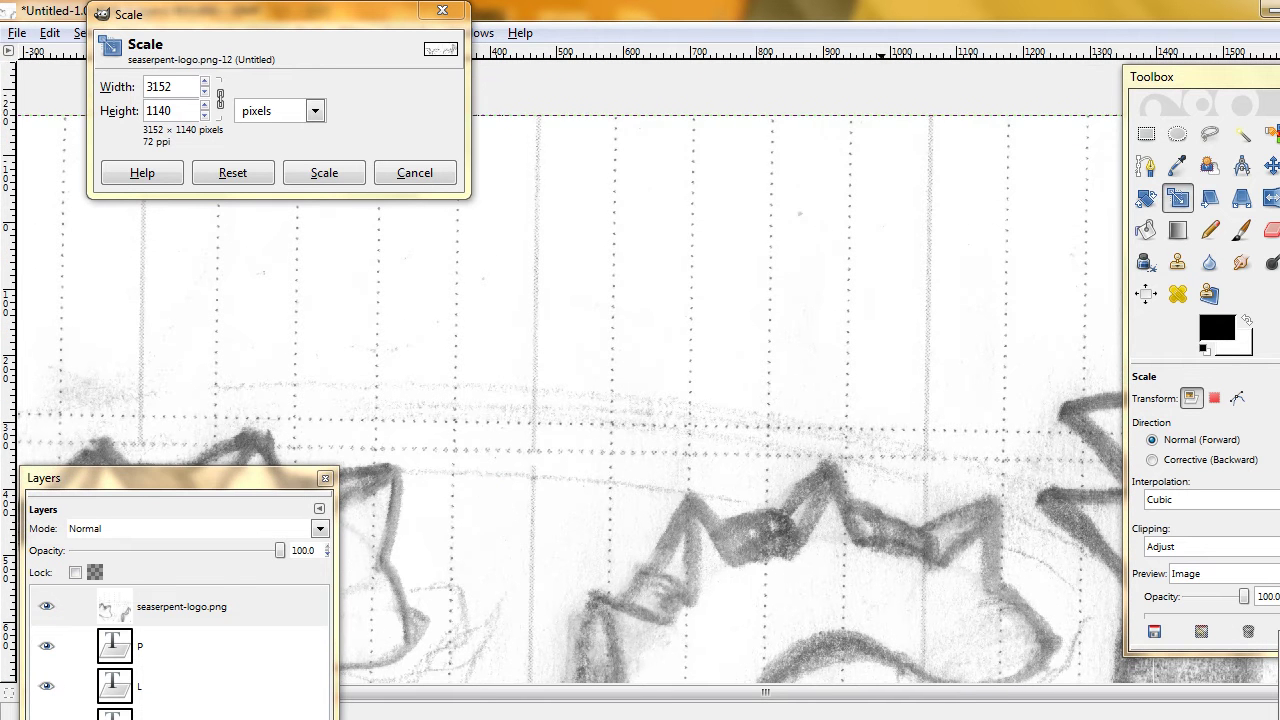
{"action": "left_click_drag", "start_coordinate": [484, 110], "coordinate": [500, 434]}
{"action": "left_click", "coordinate": [251, 167]}
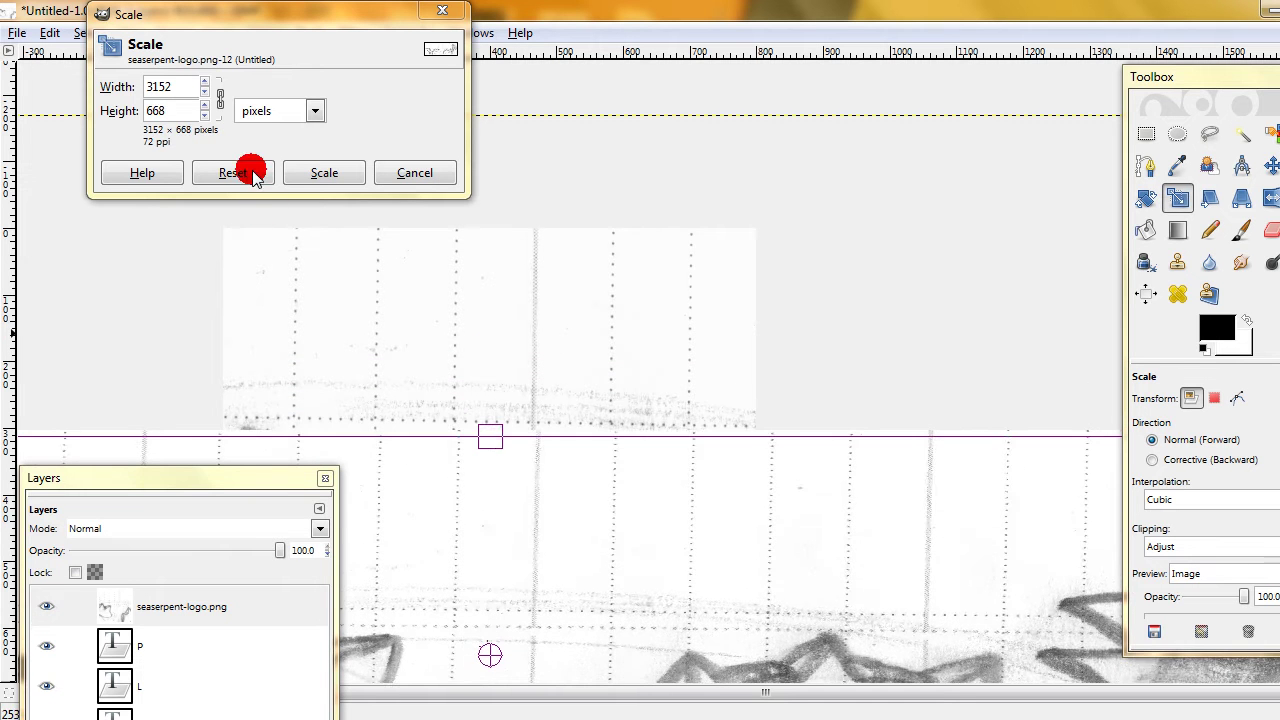
- Scale the seaserpent-logo.png layer down proportionally to about 1008 × 365 px, placed over the lower half of the canvas
{"action": "key", "text": "minus"}
{"action": "key", "text": "minus"}
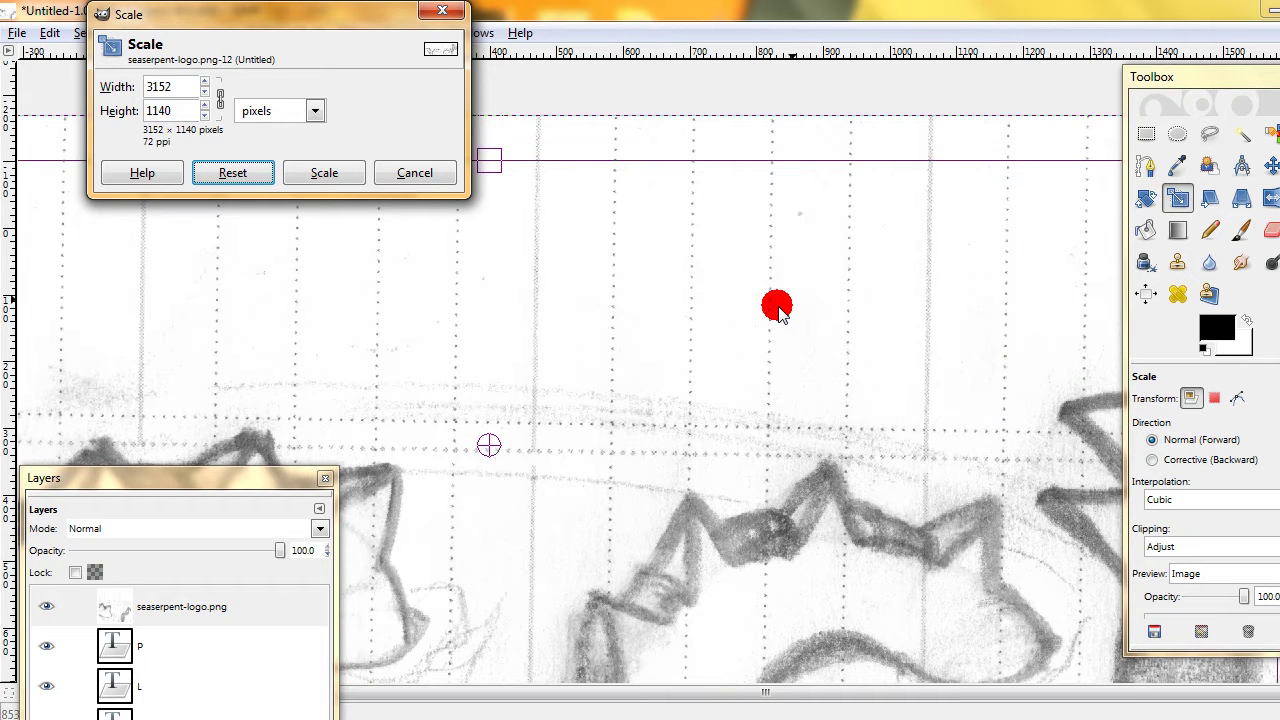
{"action": "key", "text": "minus"}
{"action": "key", "text": "minus"}
{"action": "key", "text": "minus"}
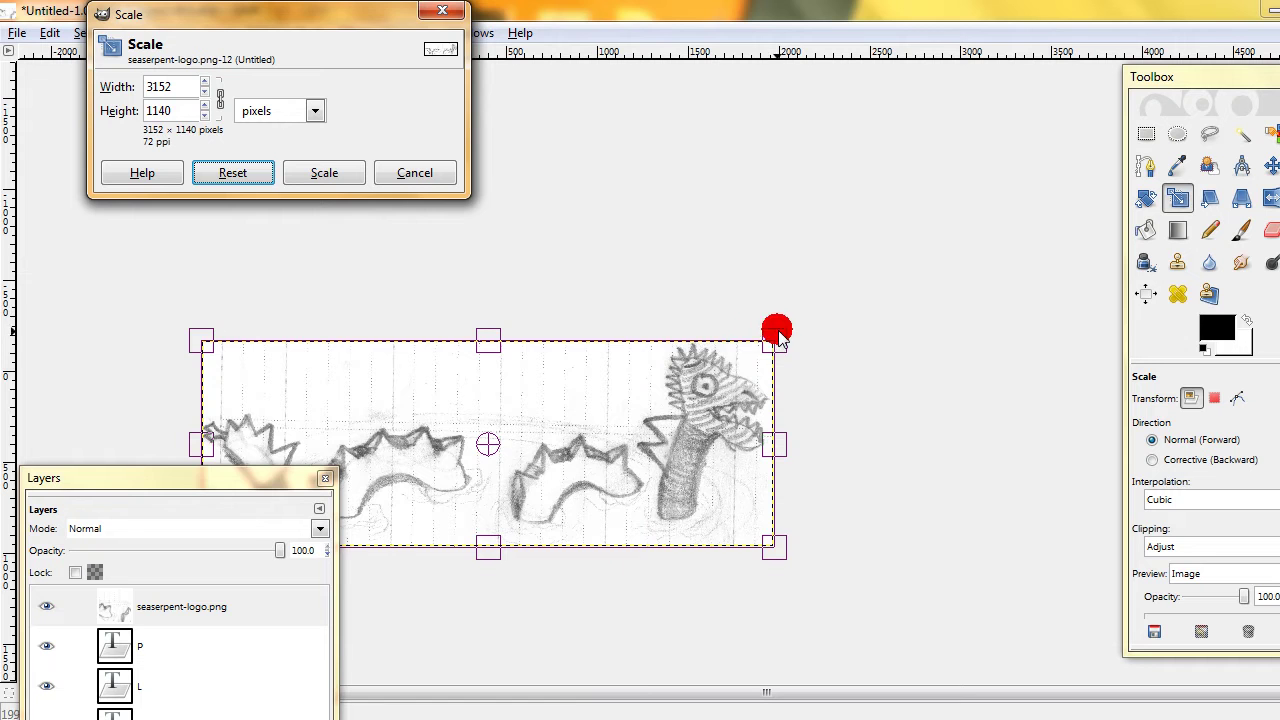
{"action": "left_click_drag", "start_coordinate": [777, 338], "coordinate": [659, 391]}
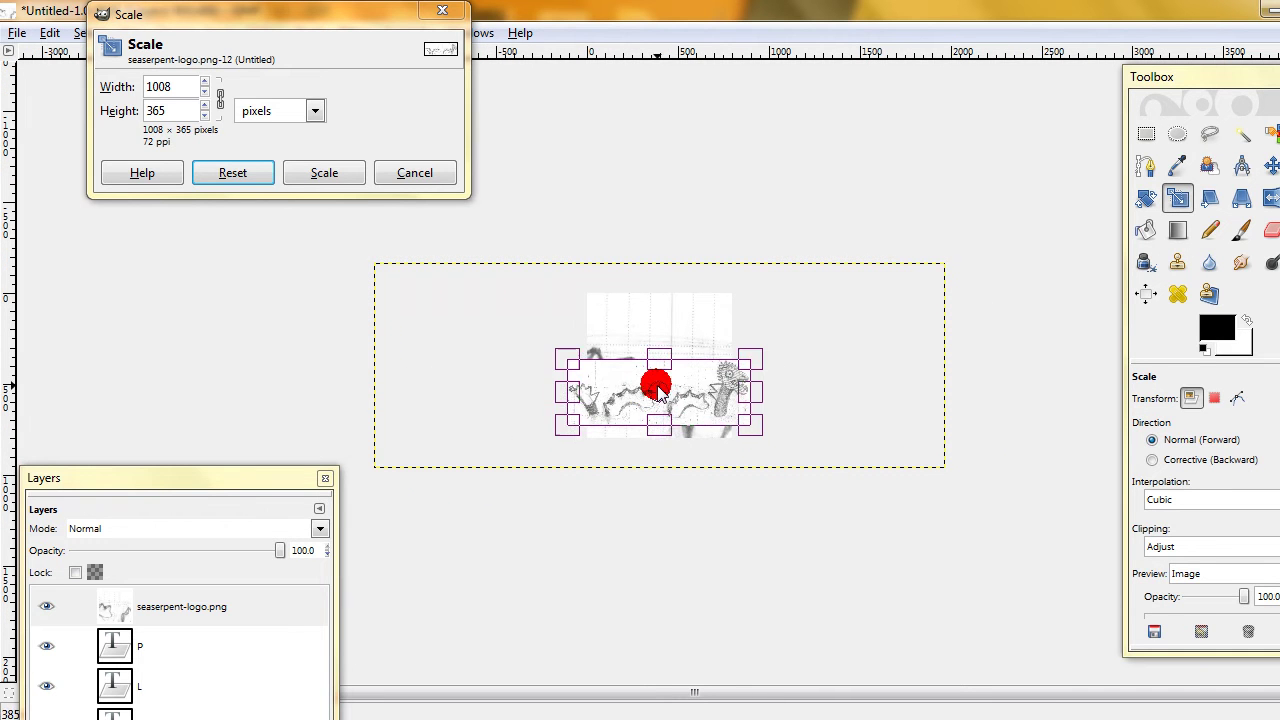
{"action": "left_click", "coordinate": [311, 168]}
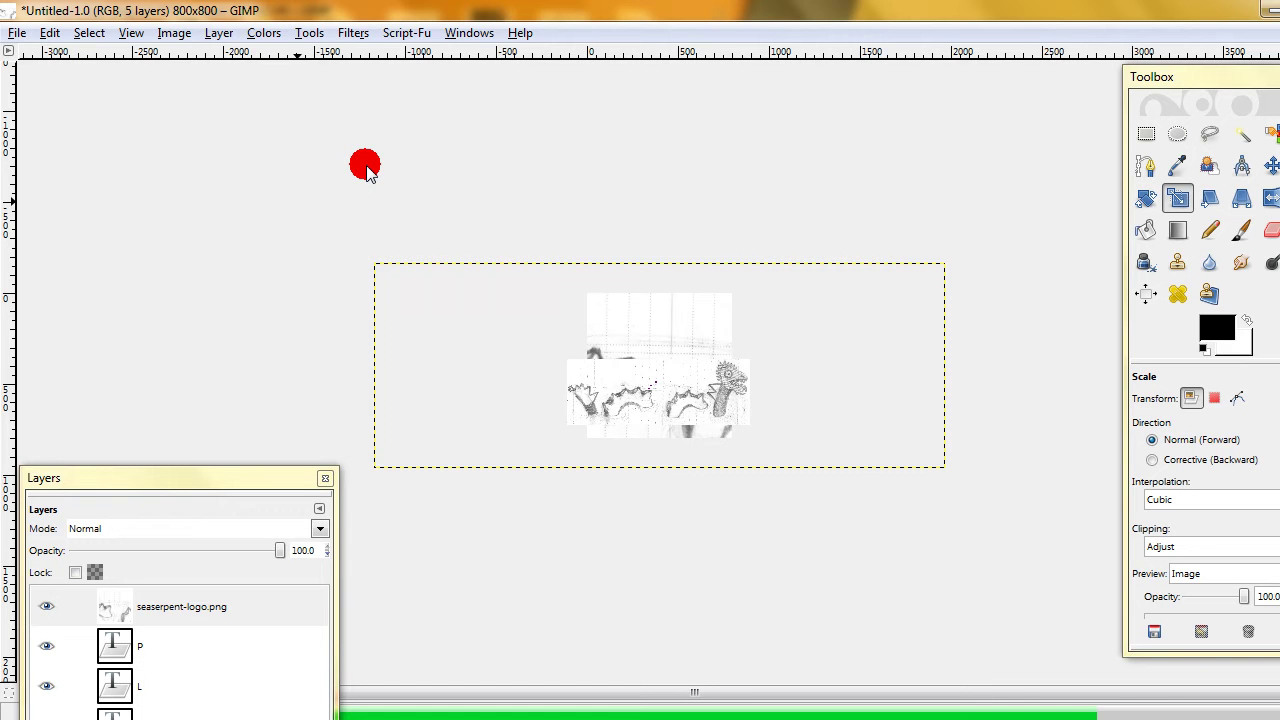
{"action": "left_click", "coordinate": [363, 170]}
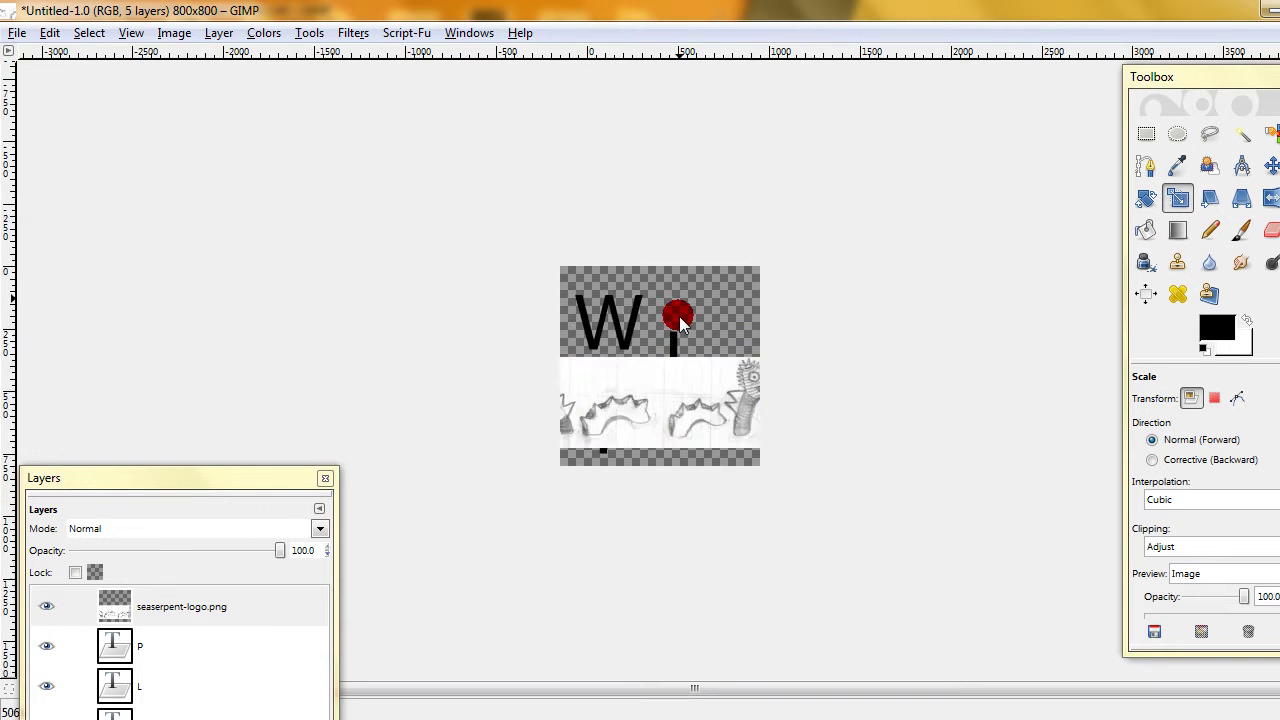
- Reposition the Layers window to show the full layer list, and move the seaserpent-logo.png layer up to the middle of the canvas
{"action": "key", "text": "plus"}
{"action": "key", "text": "plus"}
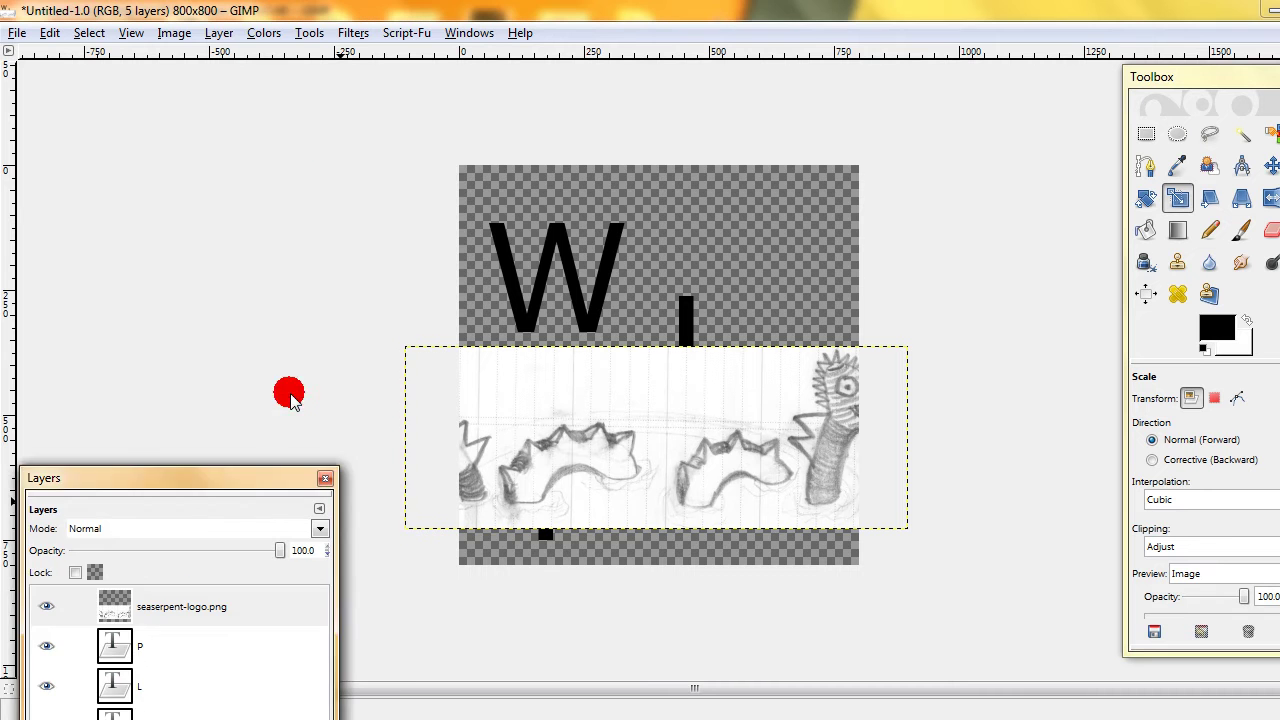
{"action": "left_click_drag", "start_coordinate": [274, 485], "coordinate": [323, 100]}
{"action": "left_click", "coordinate": [289, 226]}
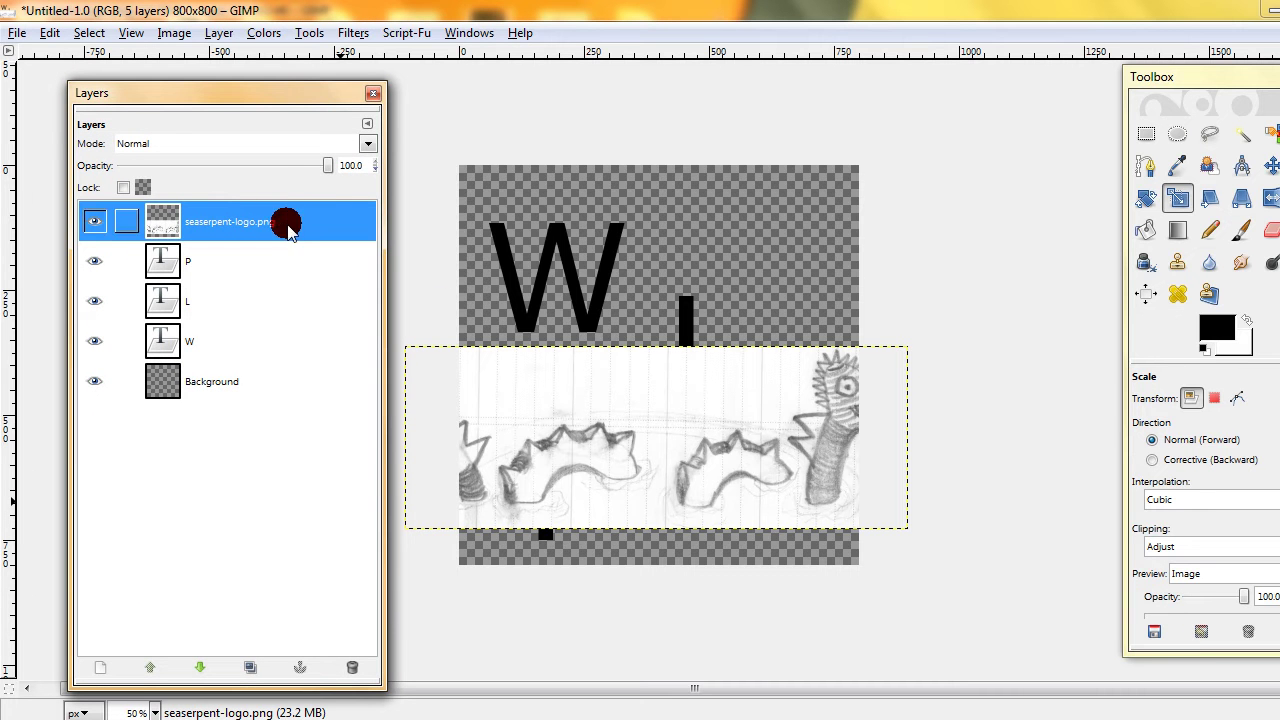
{"action": "left_click", "coordinate": [1268, 165]}
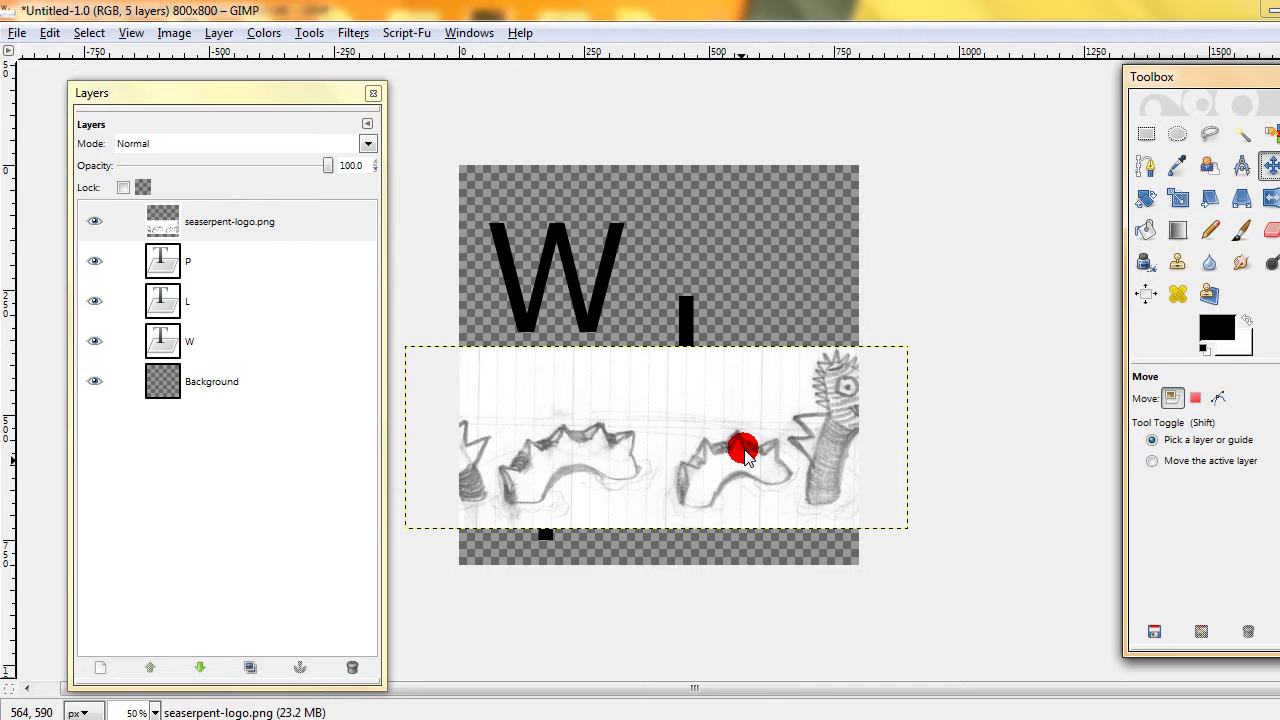
{"action": "left_click_drag", "start_coordinate": [743, 446], "coordinate": [745, 377]}
- Scale the sea serpent layer to 800 × 290 px and place it across the full width at the canvas's bottom edge
{"action": "left_click", "coordinate": [1176, 202]}
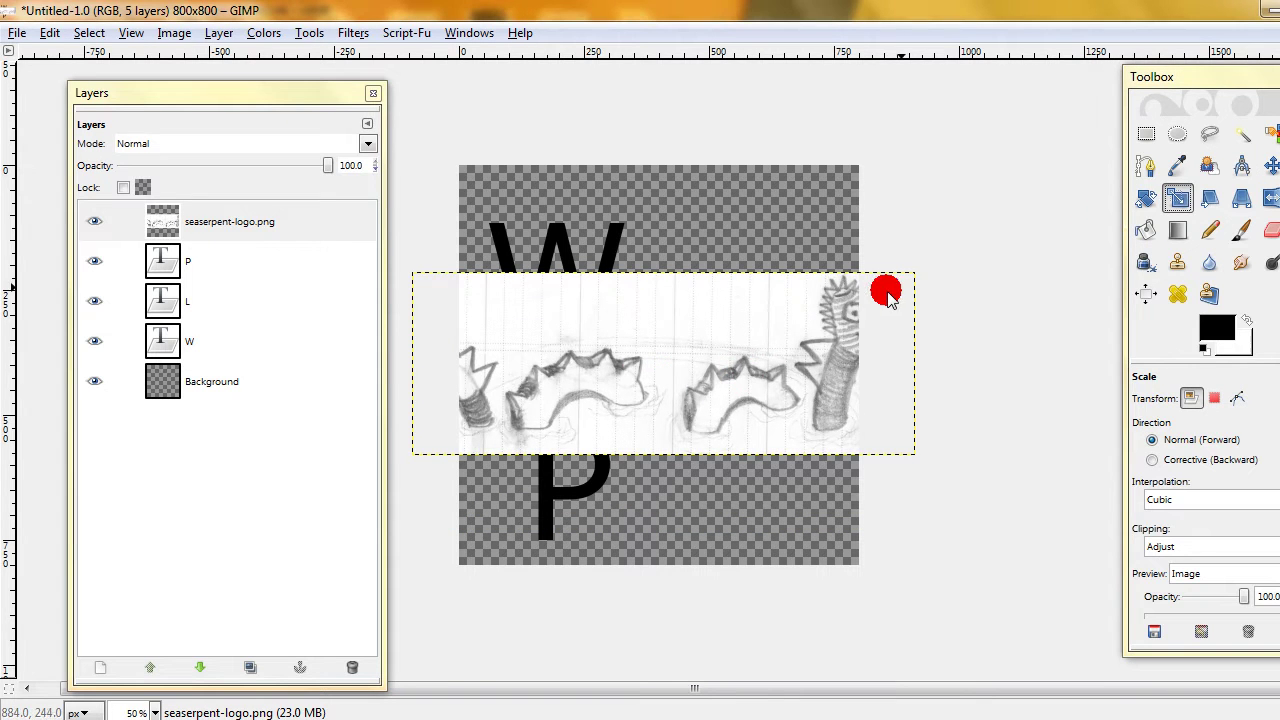
{"action": "left_click", "coordinate": [860, 295]}
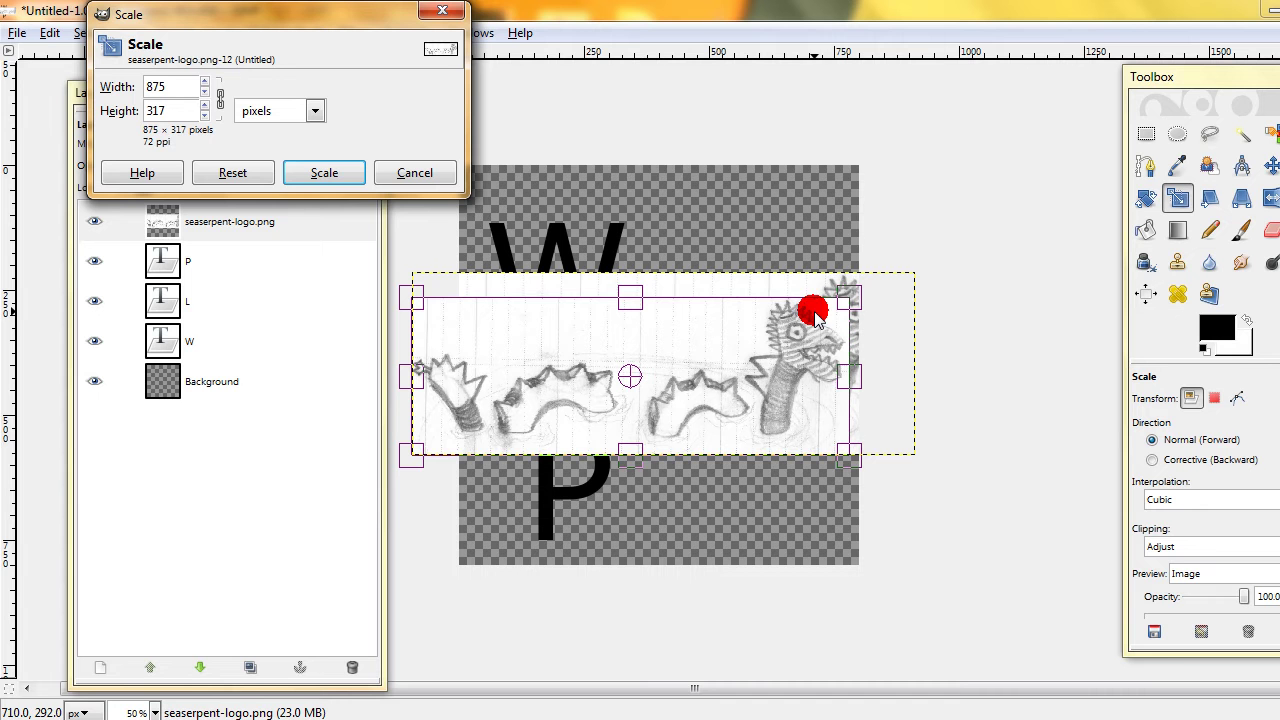
{"action": "left_click_drag", "start_coordinate": [178, 88], "coordinate": [100, 87]}
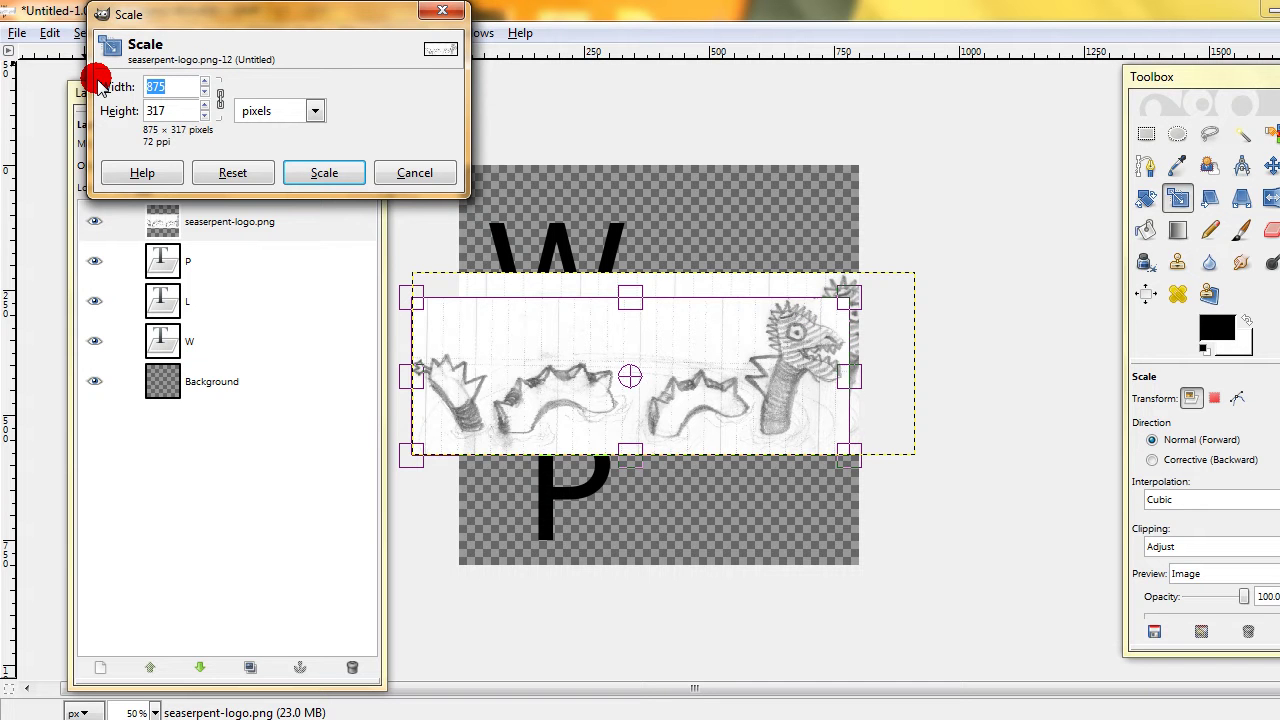
{"action": "type", "text": "800"}
{"action": "left_click", "coordinate": [166, 110]}
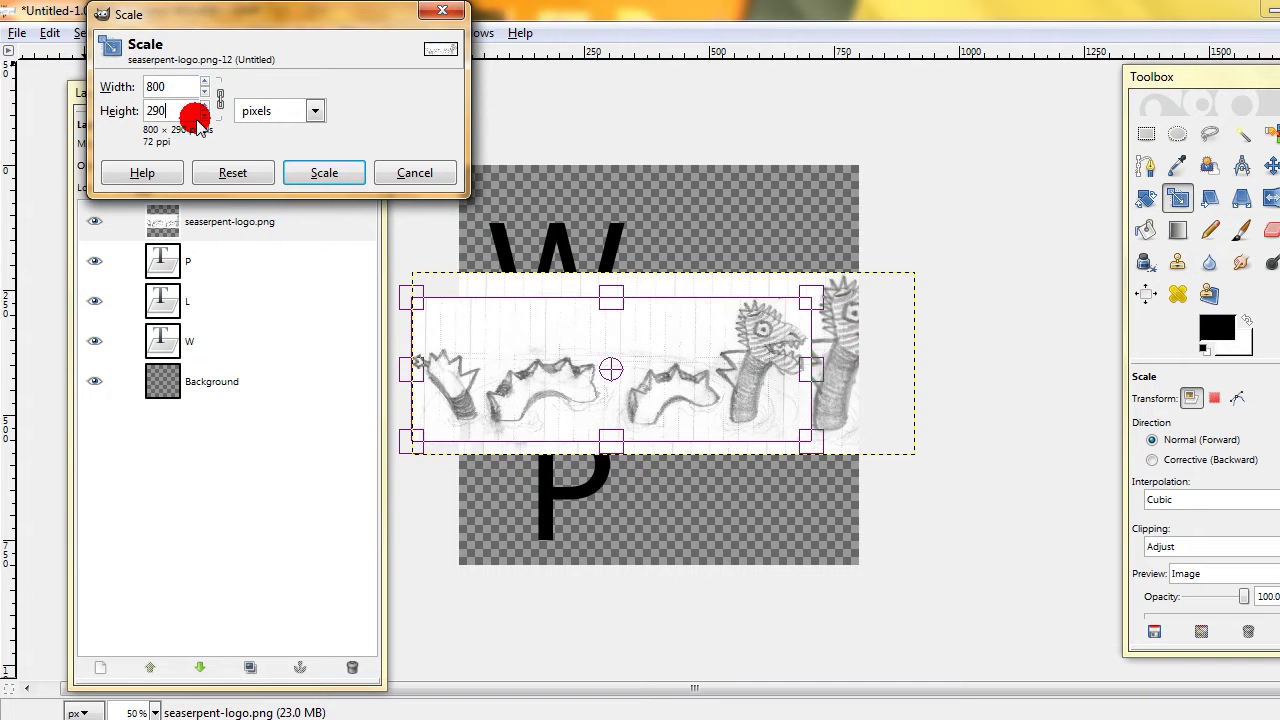
{"action": "left_click", "coordinate": [318, 172]}
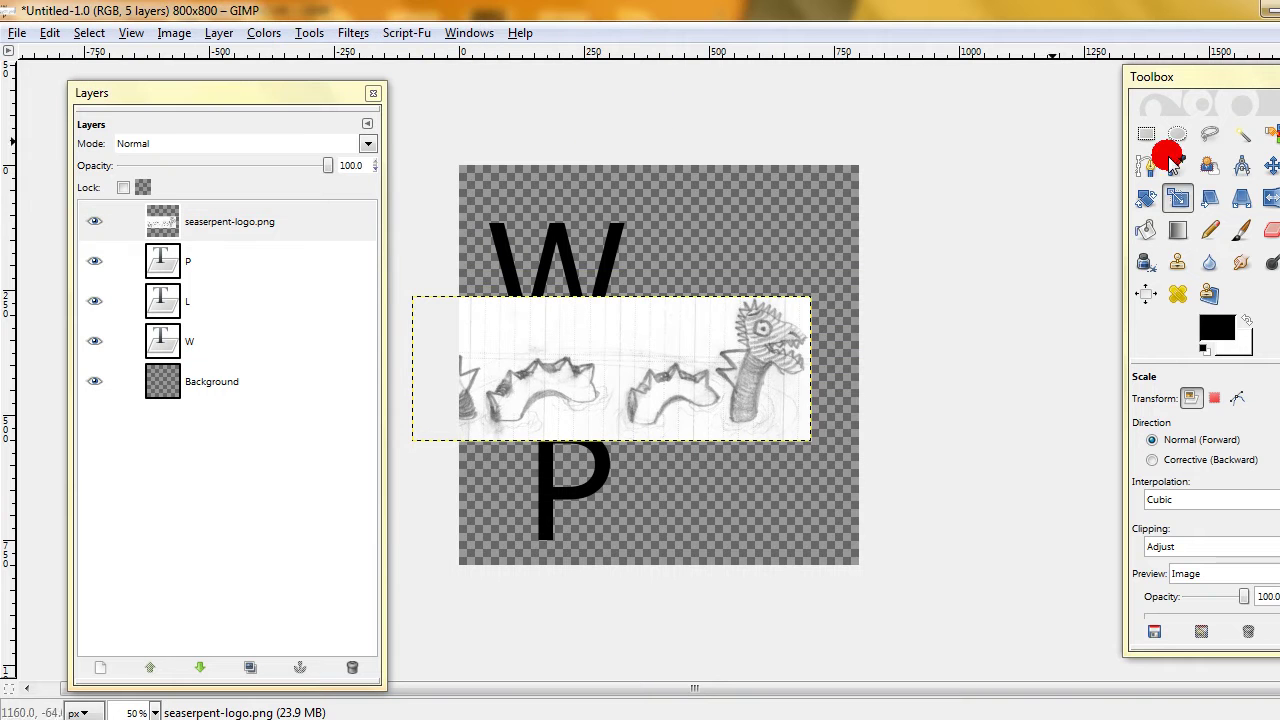
{"action": "left_click", "coordinate": [1268, 167]}
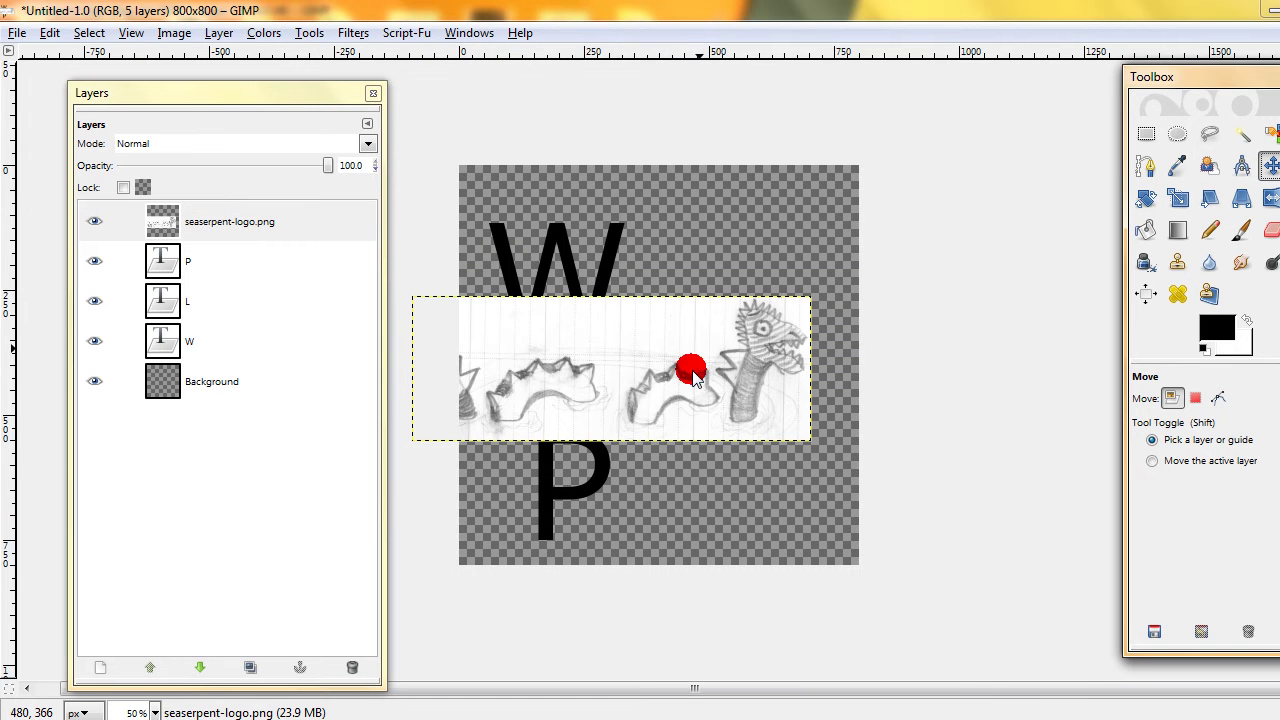
{"action": "left_click_drag", "start_coordinate": [688, 385], "coordinate": [737, 508]}
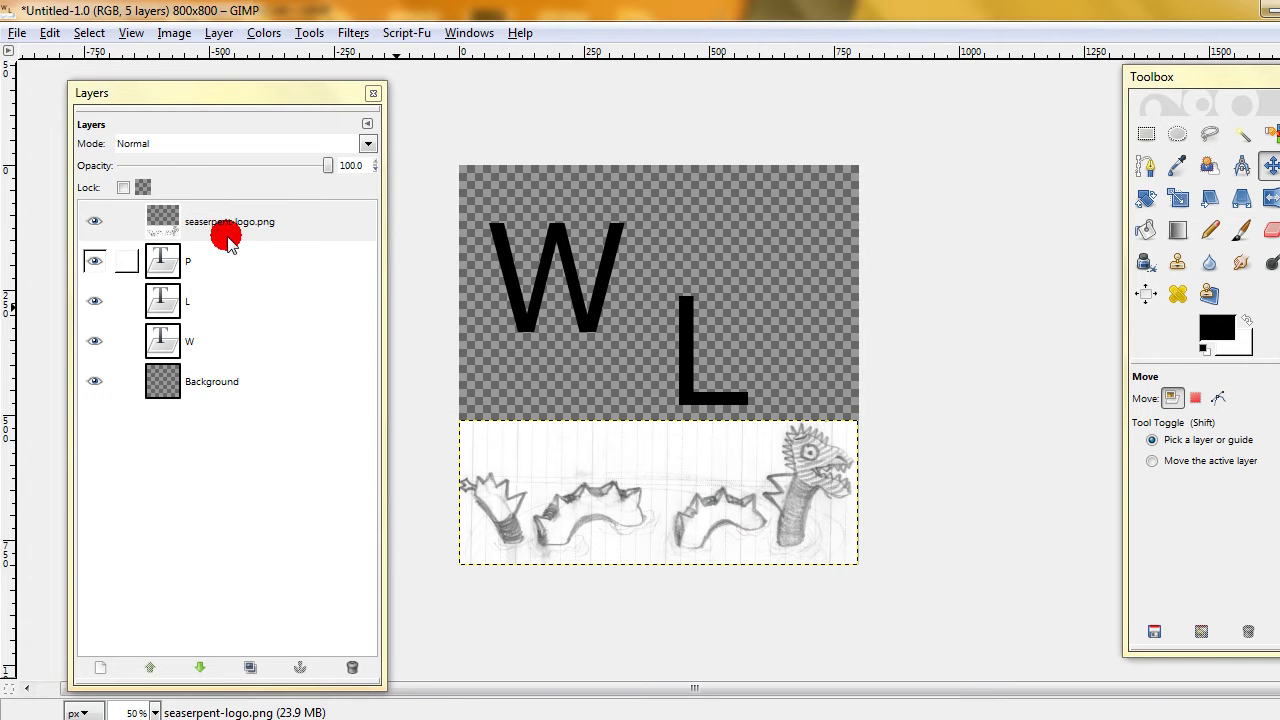
- Try to reorder the layer stack so that the seaserpent-logo.png layer sits below the letter layers
{"action": "left_click", "coordinate": [182, 256]}
{"action": "left_click", "coordinate": [214, 220]}
{"action": "left_click_drag", "start_coordinate": [207, 250], "coordinate": [165, 378]}
{"action": "left_click_drag", "start_coordinate": [188, 214], "coordinate": [172, 345]}
{"action": "left_click_drag", "start_coordinate": [168, 262], "coordinate": [171, 200]}
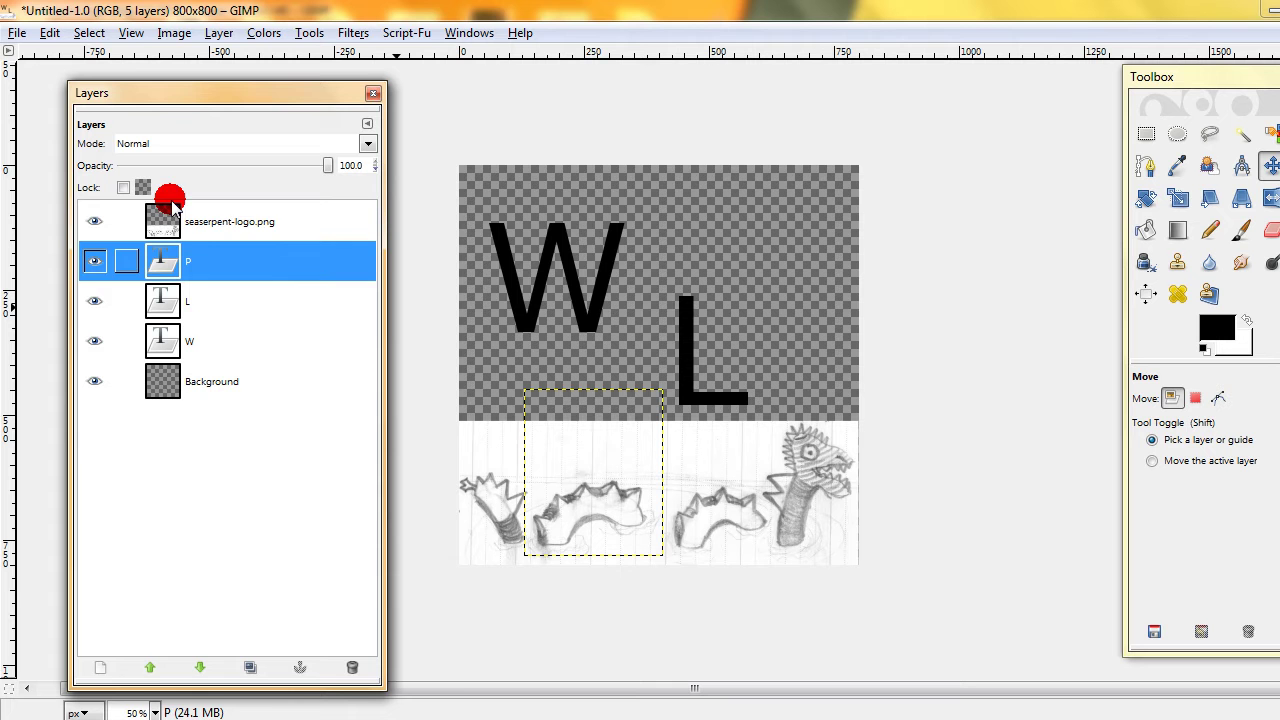
{"action": "left_click", "coordinate": [222, 220]}
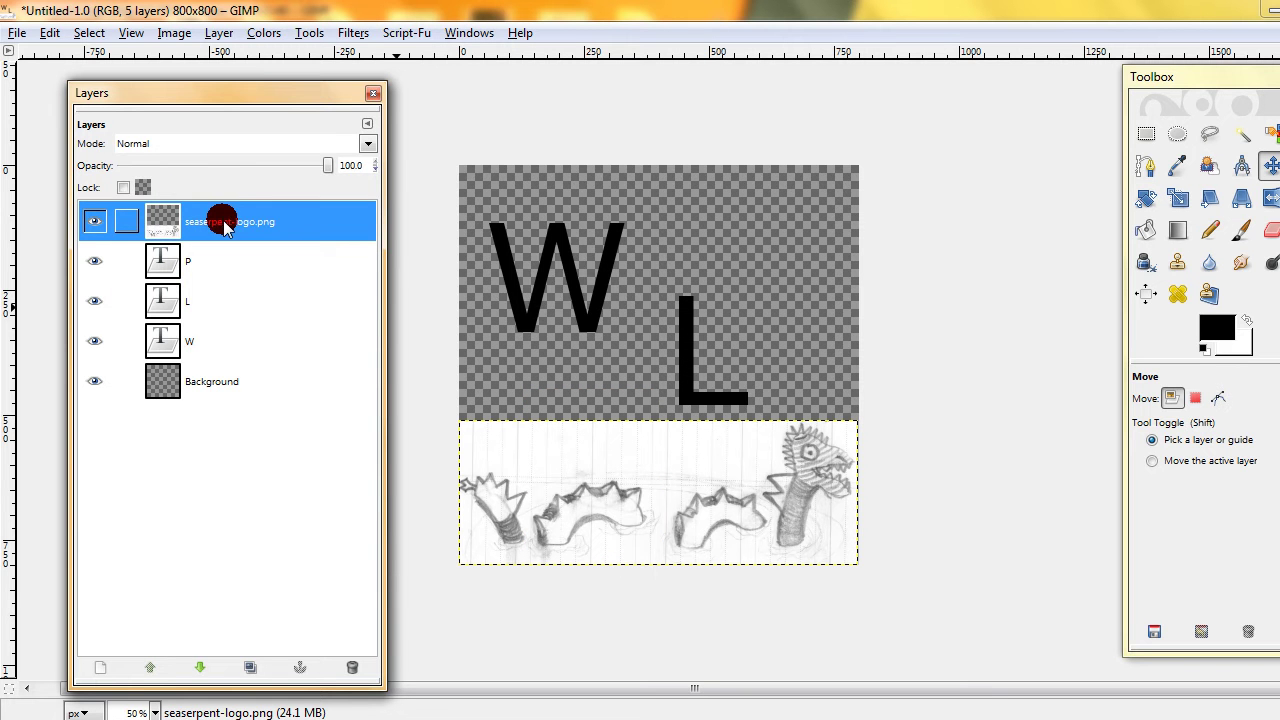
{"action": "left_click_drag", "start_coordinate": [224, 228], "coordinate": [172, 358]}
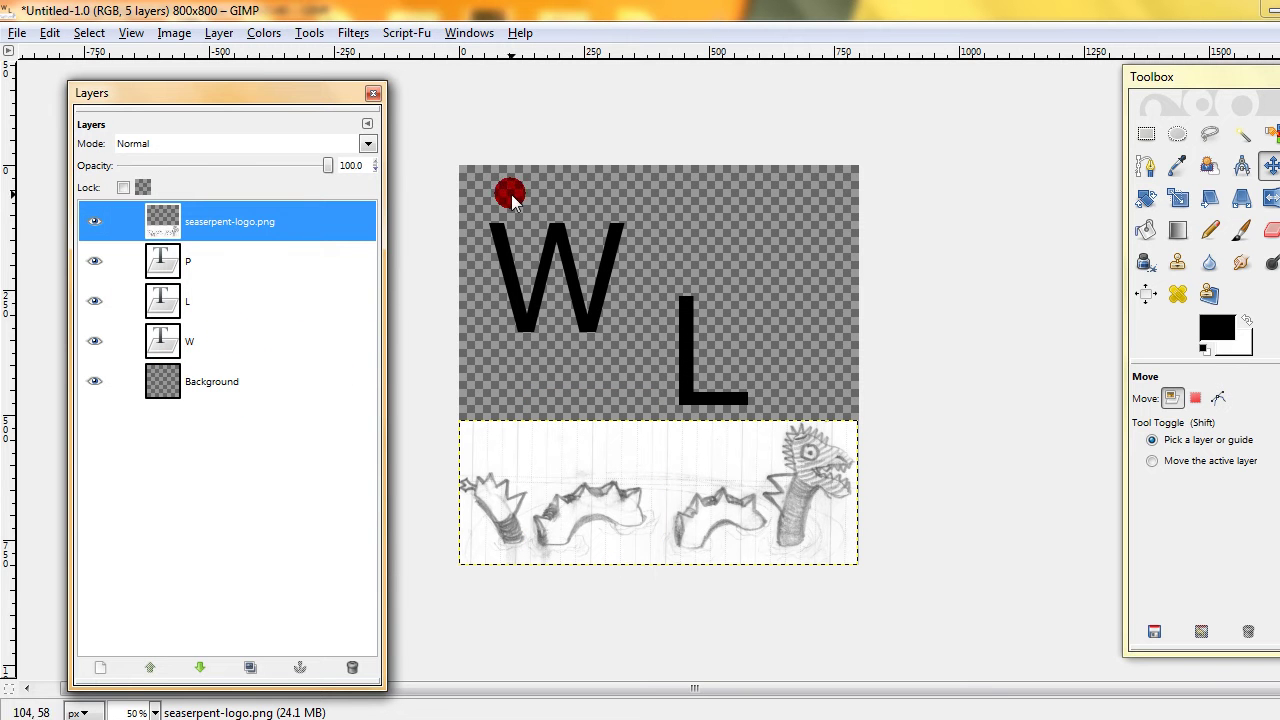
{"action": "left_click", "coordinate": [1168, 719]}
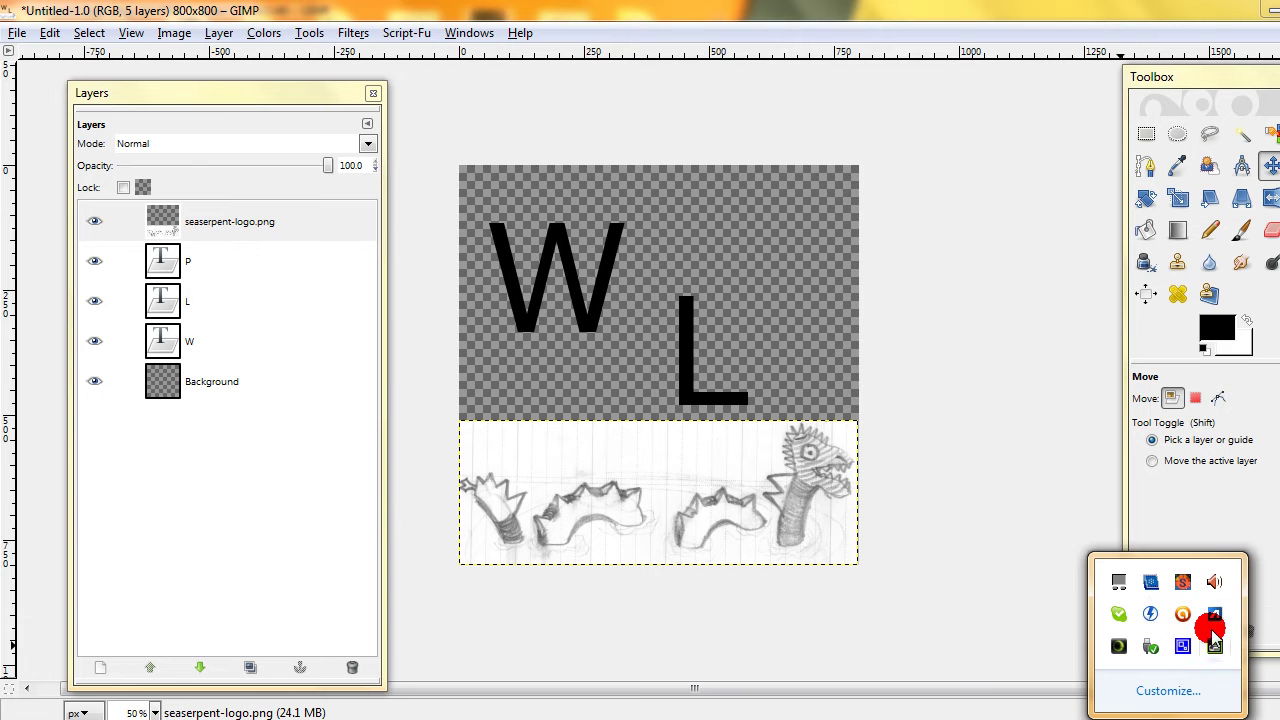
{"action": "left_click", "coordinate": [1170, 612]}
{"action": "right_click", "coordinate": [1172, 624]}
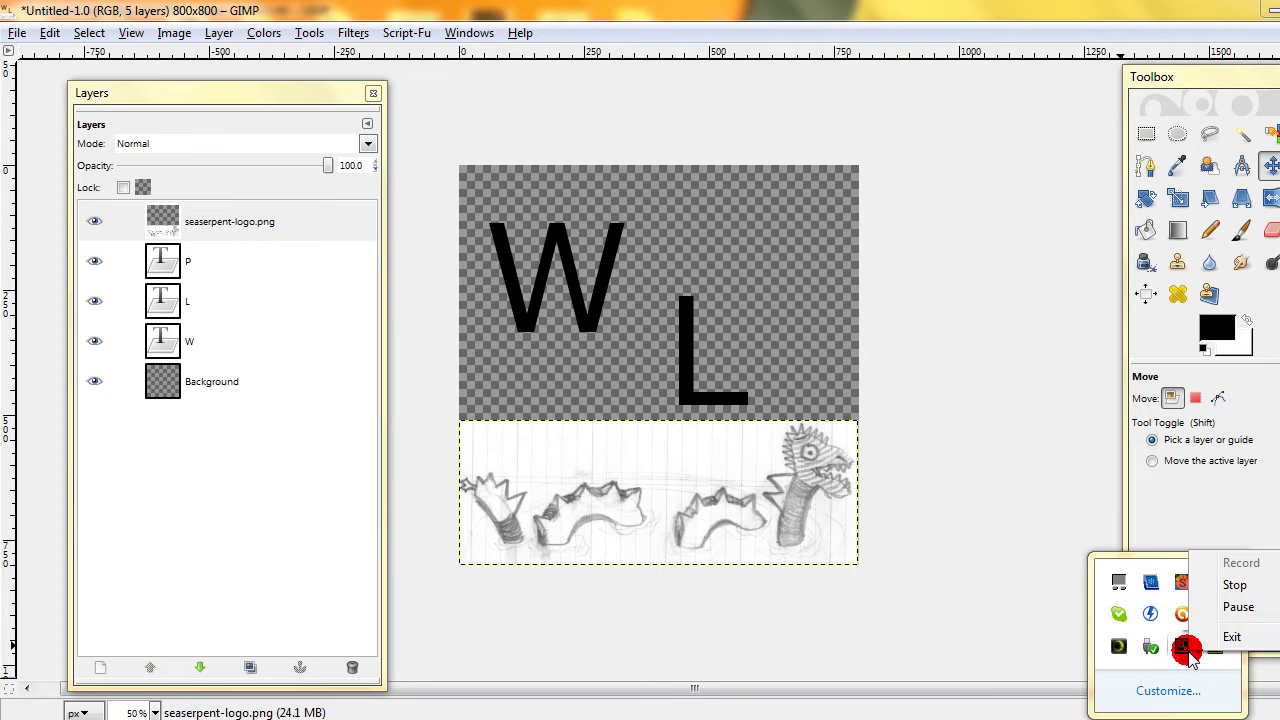
{"action": "left_click", "coordinate": [1225, 606]}
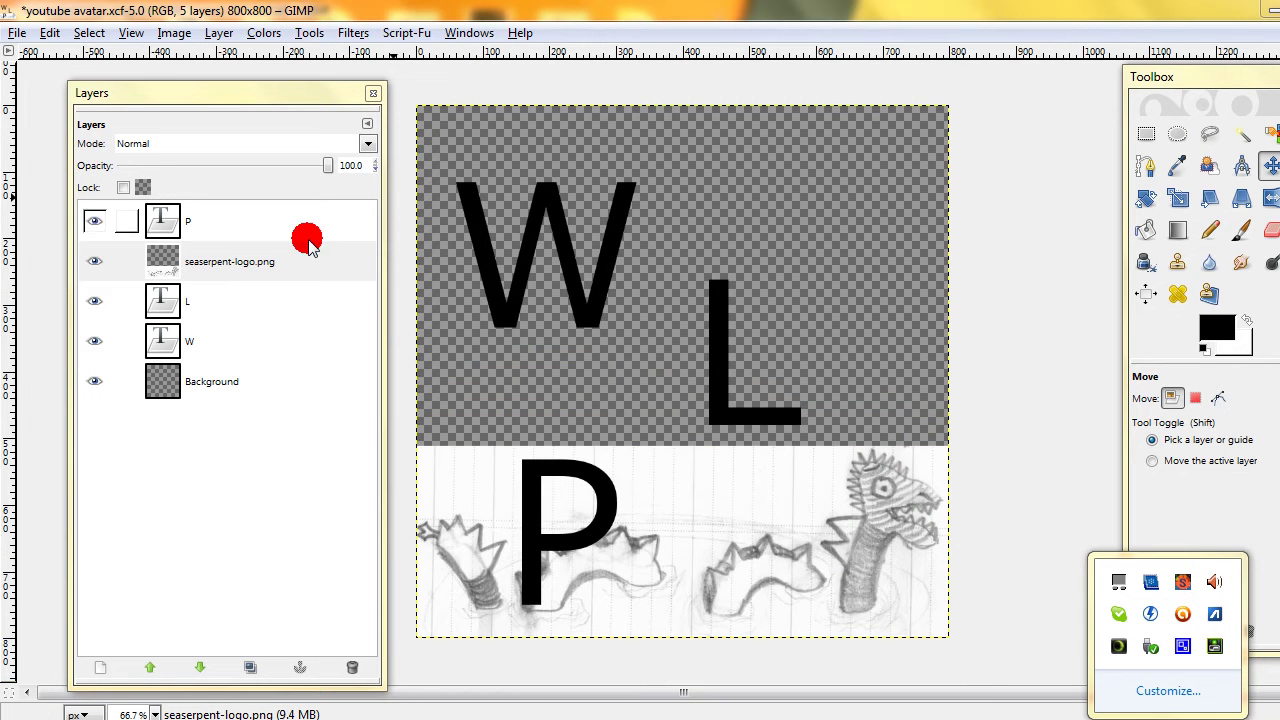
- Lower the seaserpent-logo.png layer one position in the stack, below the L layer
{"action": "left_click", "coordinate": [277, 253]}
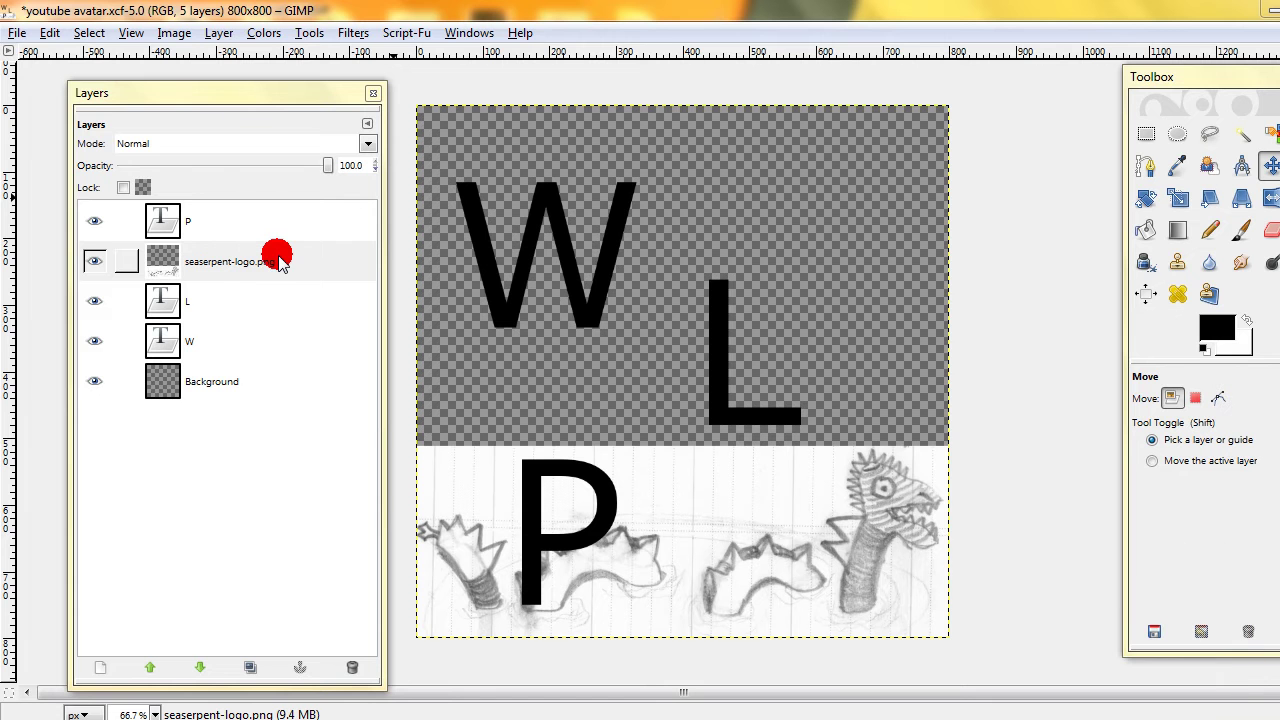
{"action": "left_click", "coordinate": [207, 266]}
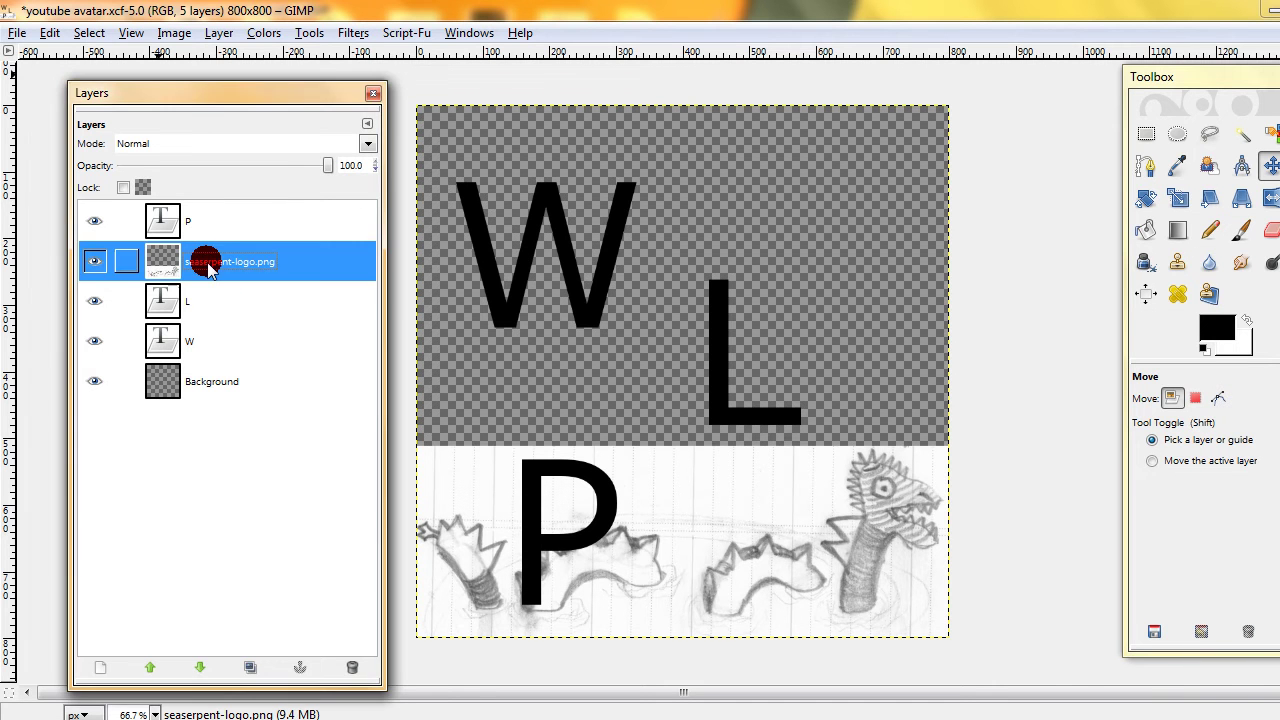
{"action": "left_click", "coordinate": [221, 33]}
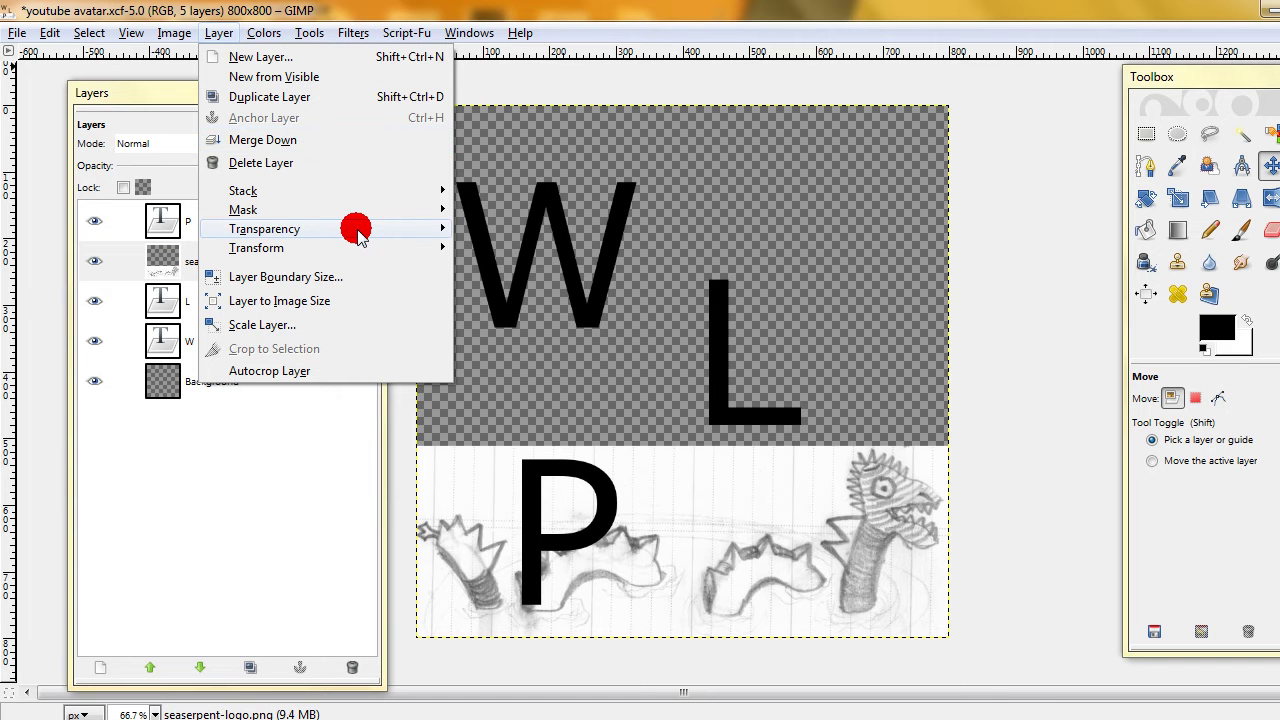
{"action": "mouse_move", "coordinate": [358, 231]}
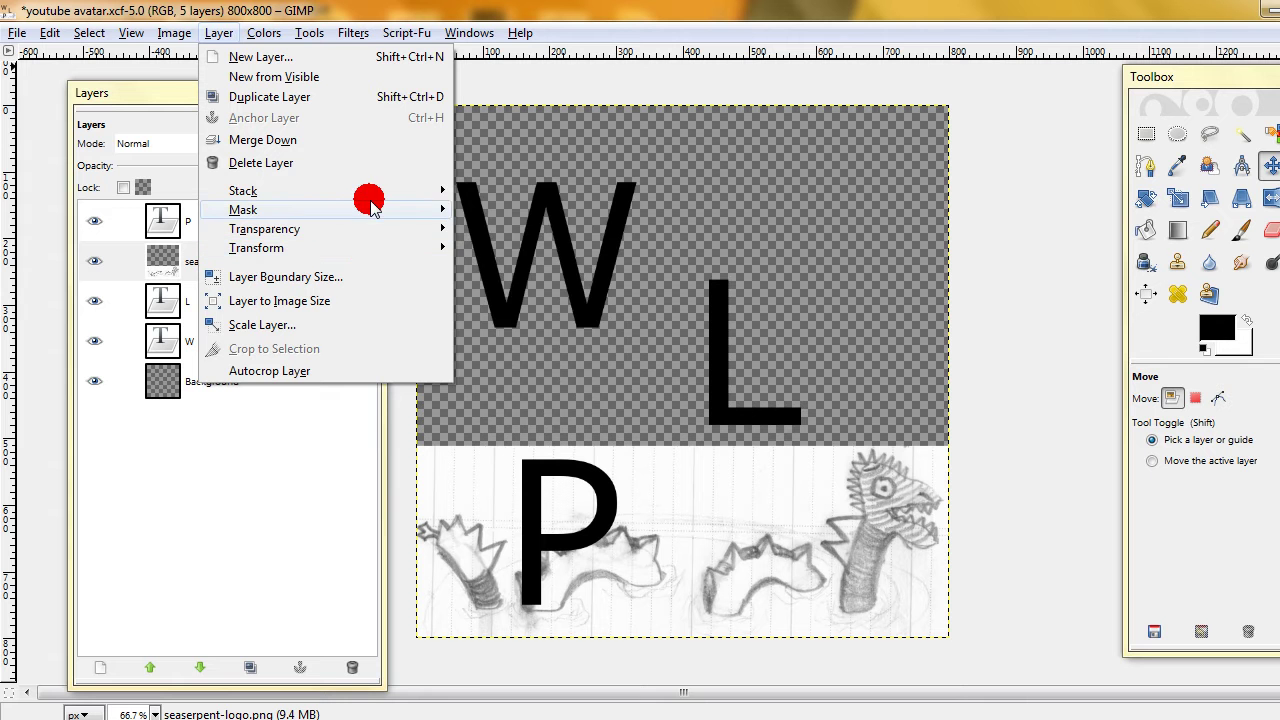
{"action": "mouse_move", "coordinate": [391, 190]}
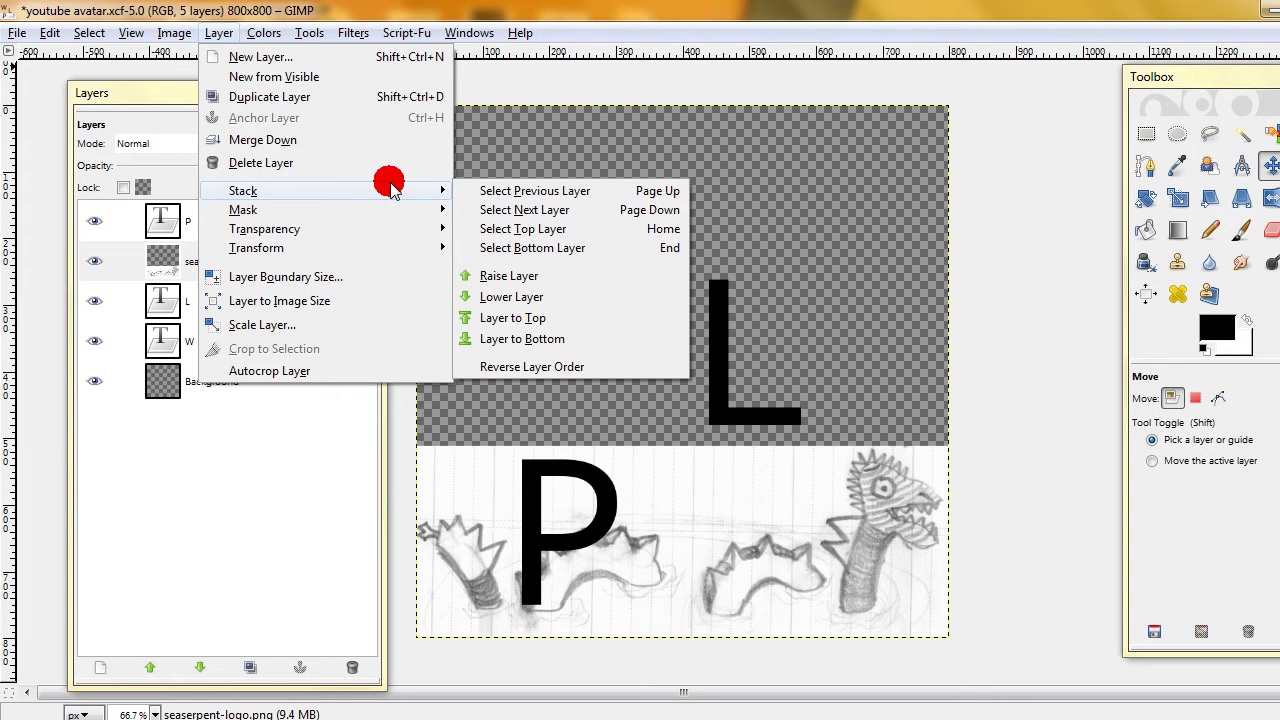
{"action": "left_click", "coordinate": [548, 298]}
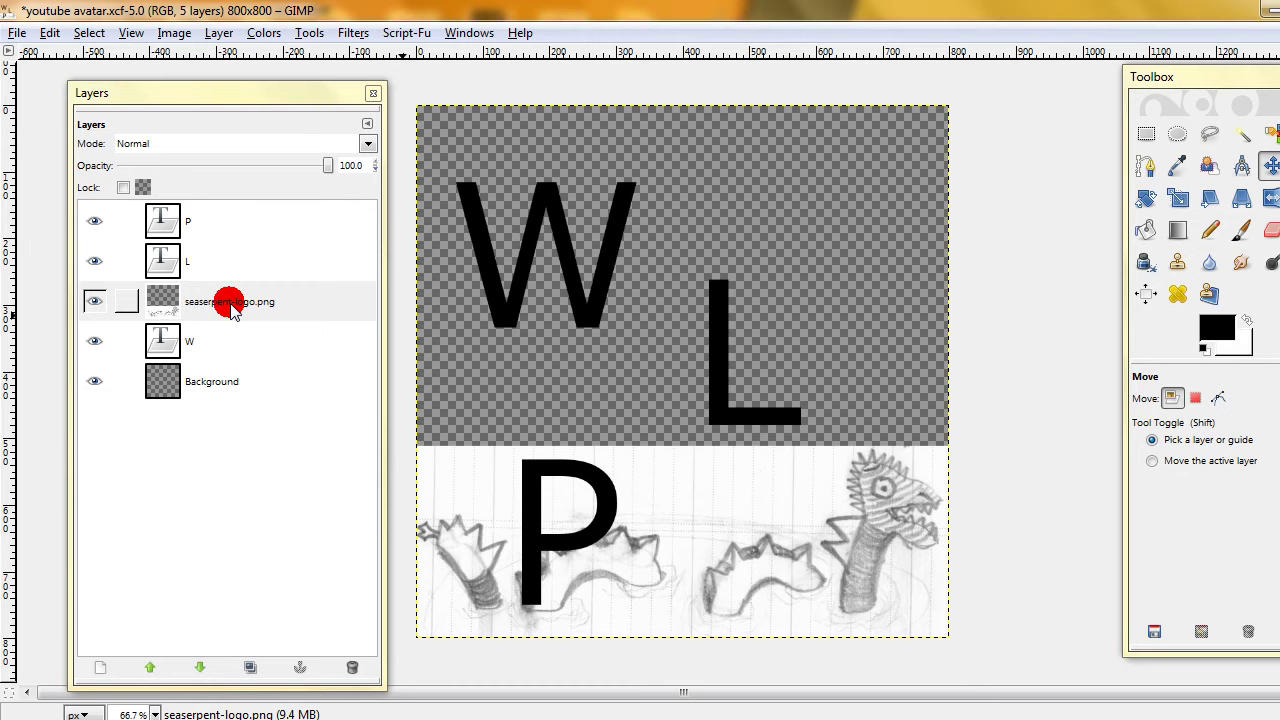
- Raise the W text layer one position in the stack, above the seaserpent-logo.png layer
{"action": "left_click", "coordinate": [183, 340]}
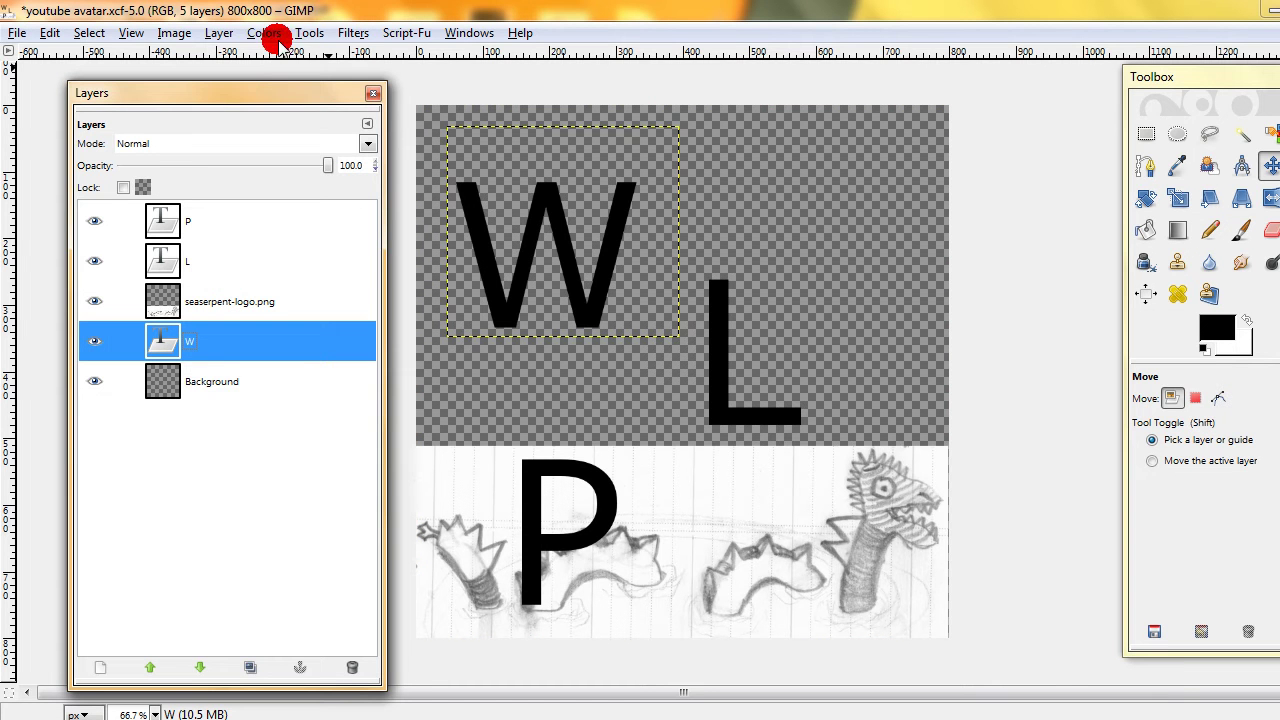
{"action": "left_click", "coordinate": [219, 32]}
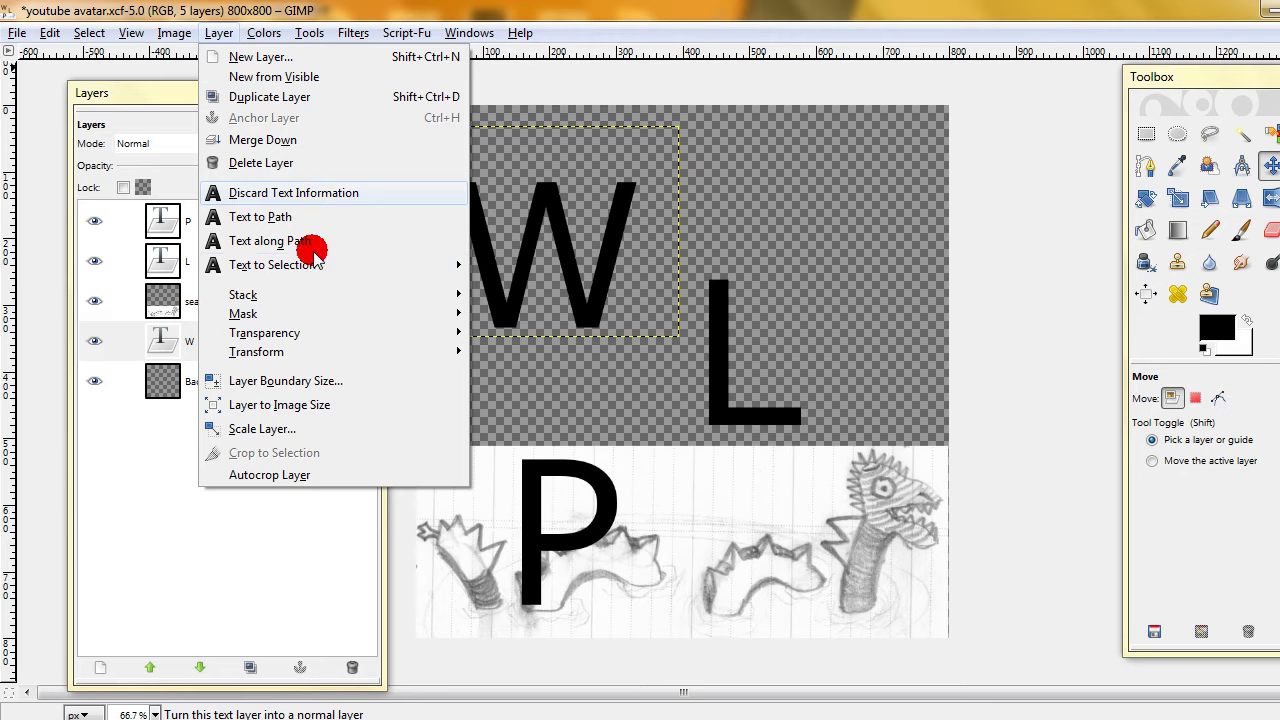
{"action": "mouse_move", "coordinate": [320, 292]}
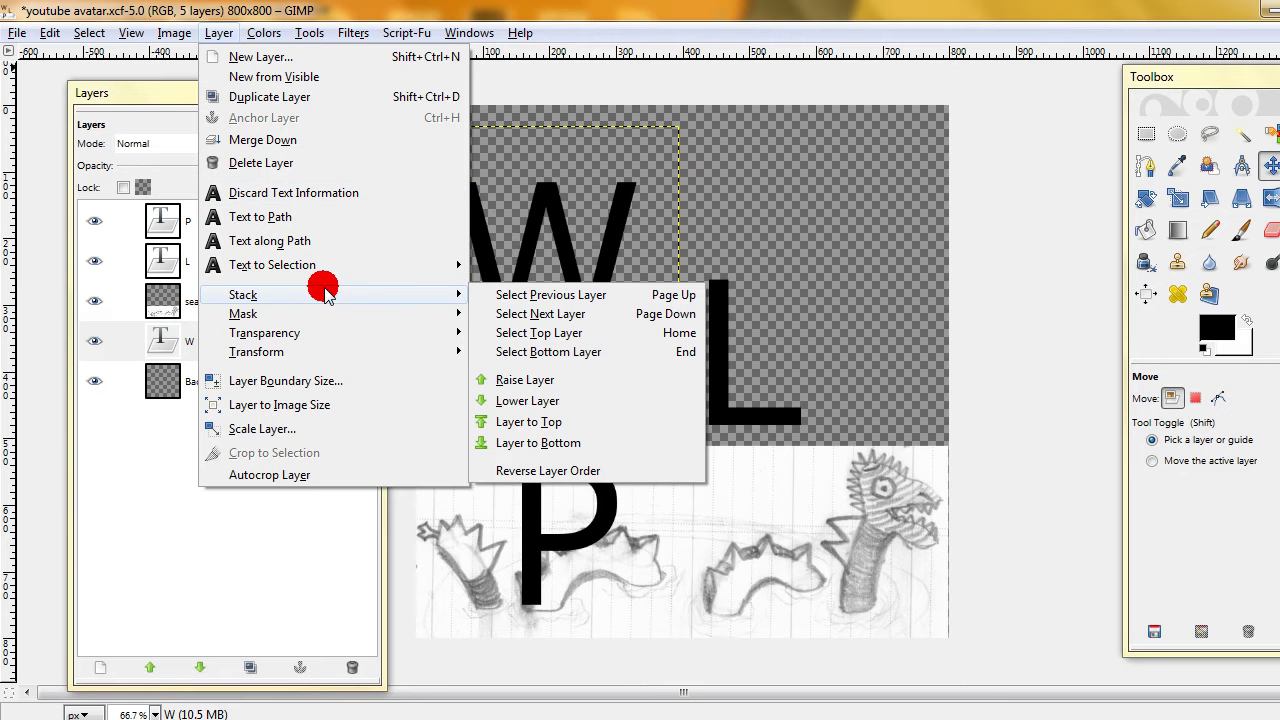
{"action": "left_click", "coordinate": [548, 385]}
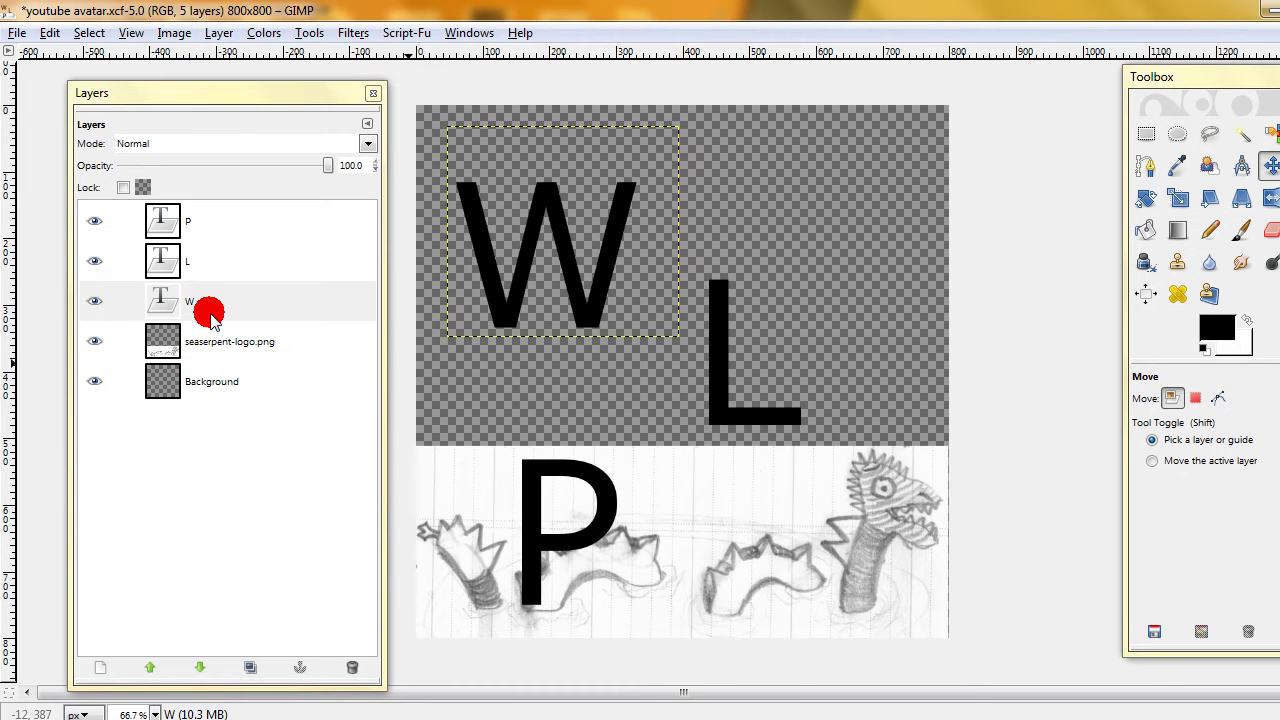
- Move the W, L and P letter layers into a single row along the upper part of the canvas
{"action": "left_click", "coordinate": [212, 344]}
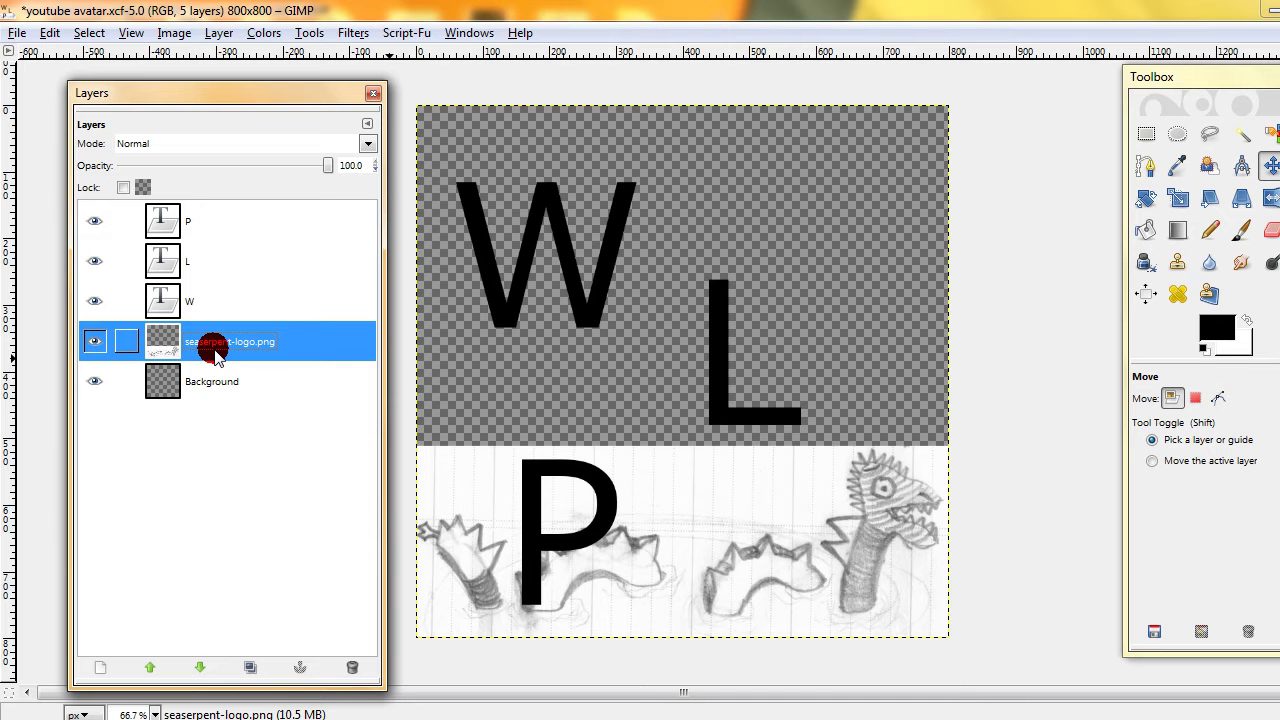
{"action": "left_click", "coordinate": [168, 300]}
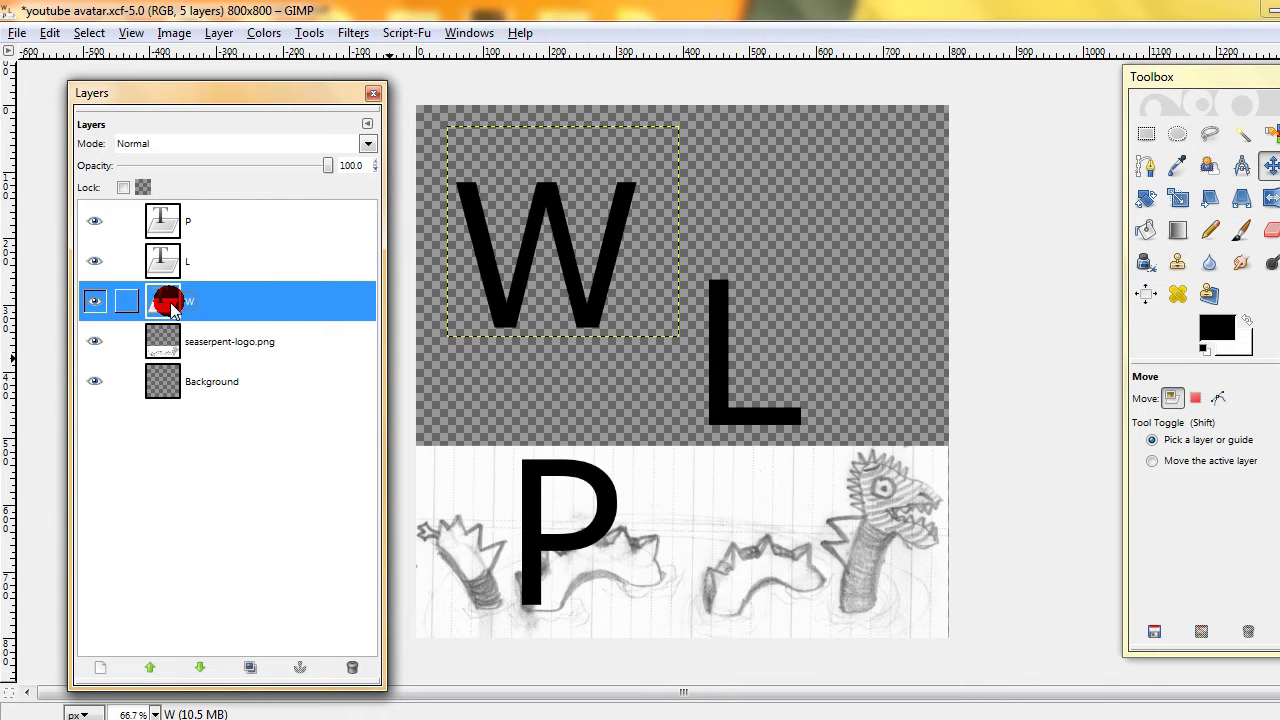
{"action": "left_click_drag", "start_coordinate": [615, 202], "coordinate": [582, 184]}
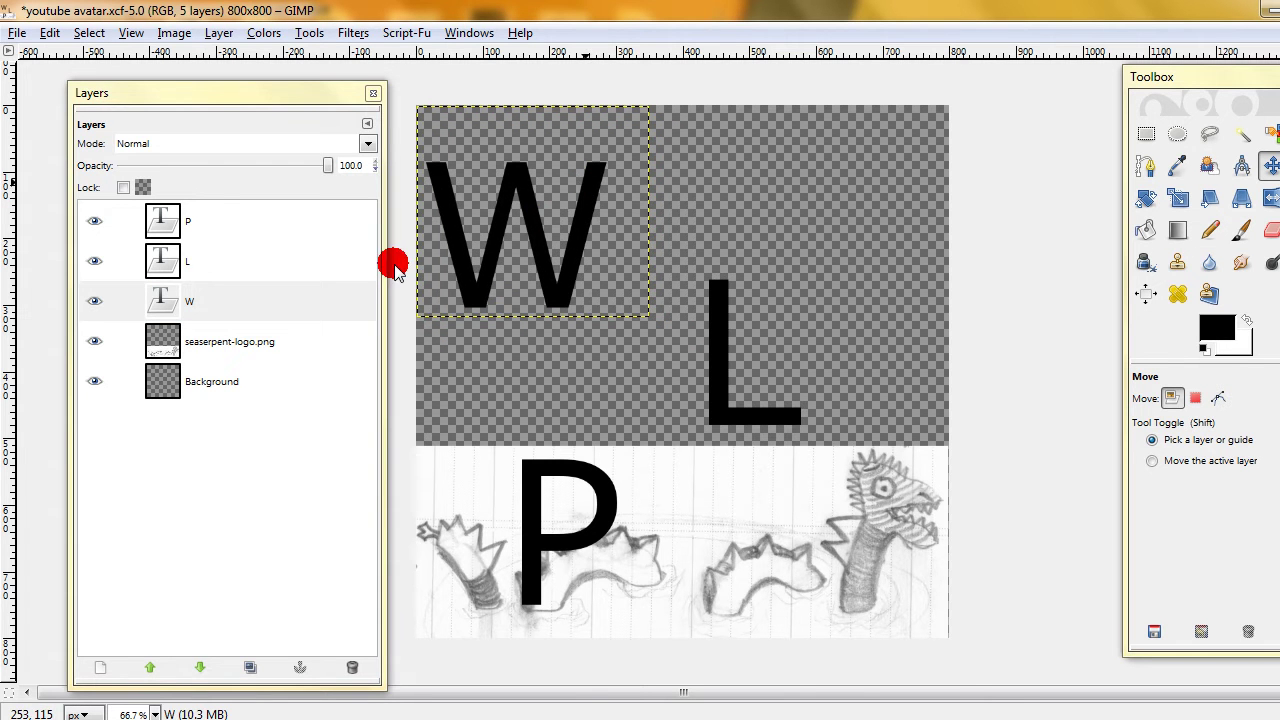
{"action": "left_click", "coordinate": [196, 268]}
{"action": "left_click_drag", "start_coordinate": [704, 352], "coordinate": [638, 217]}
{"action": "left_click_drag", "start_coordinate": [568, 477], "coordinate": [843, 163]}
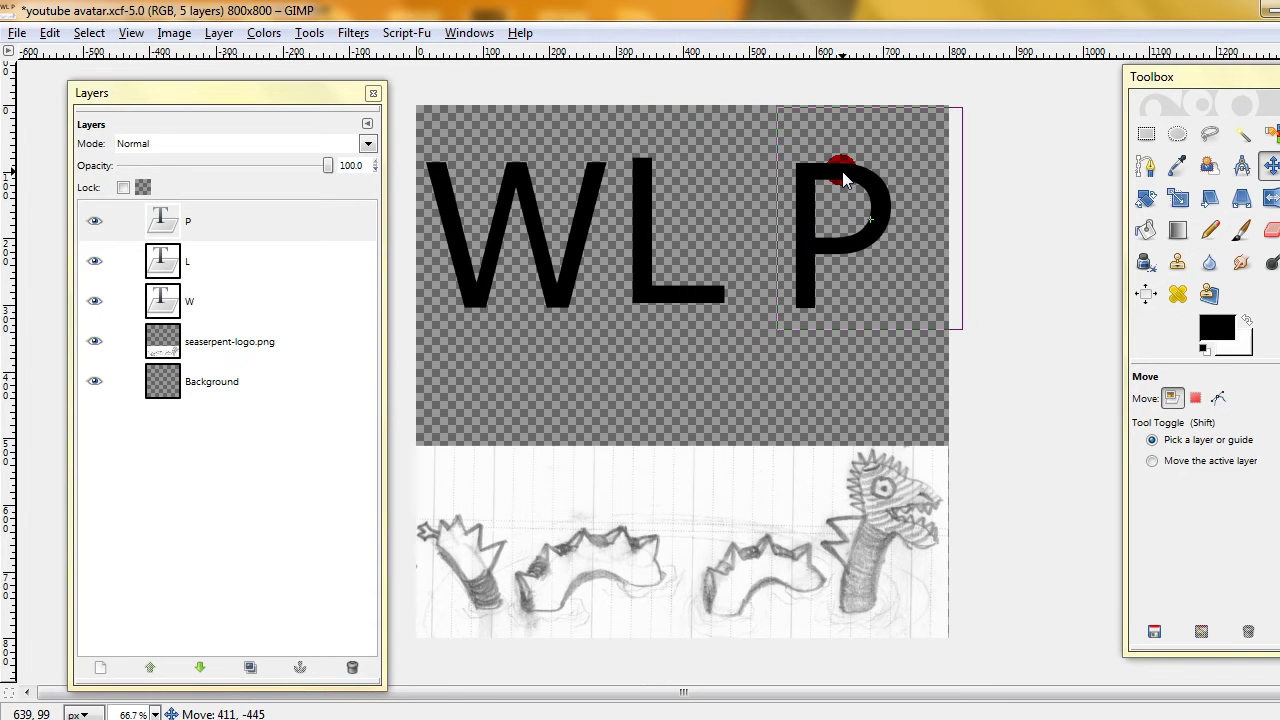
{"action": "left_click", "coordinate": [766, 277]}
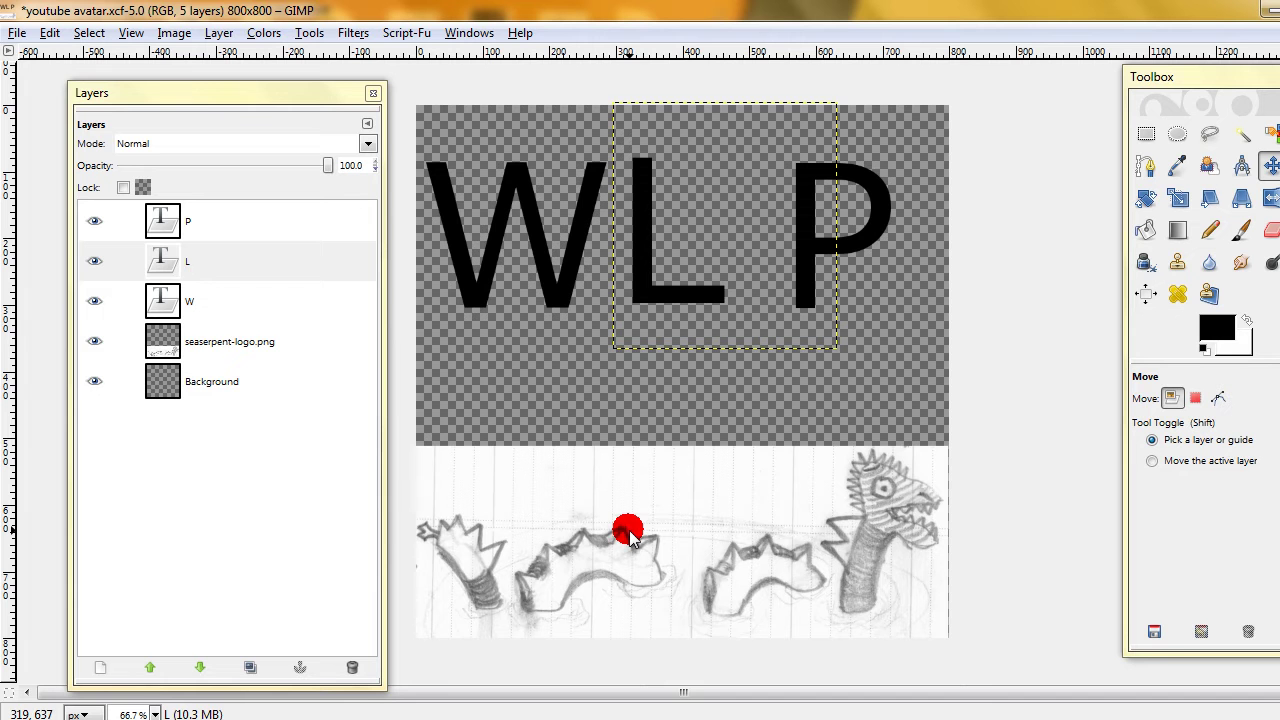
{"action": "left_click", "coordinate": [670, 512]}
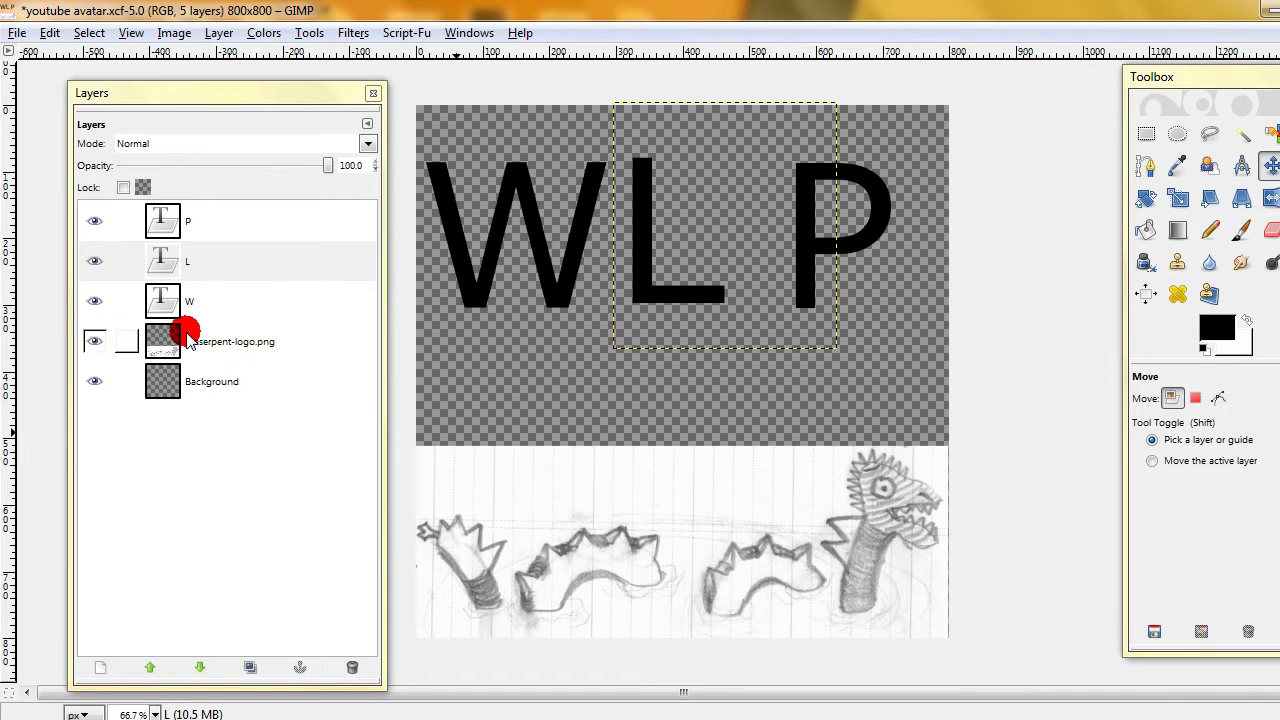
{"action": "left_click", "coordinate": [188, 340]}
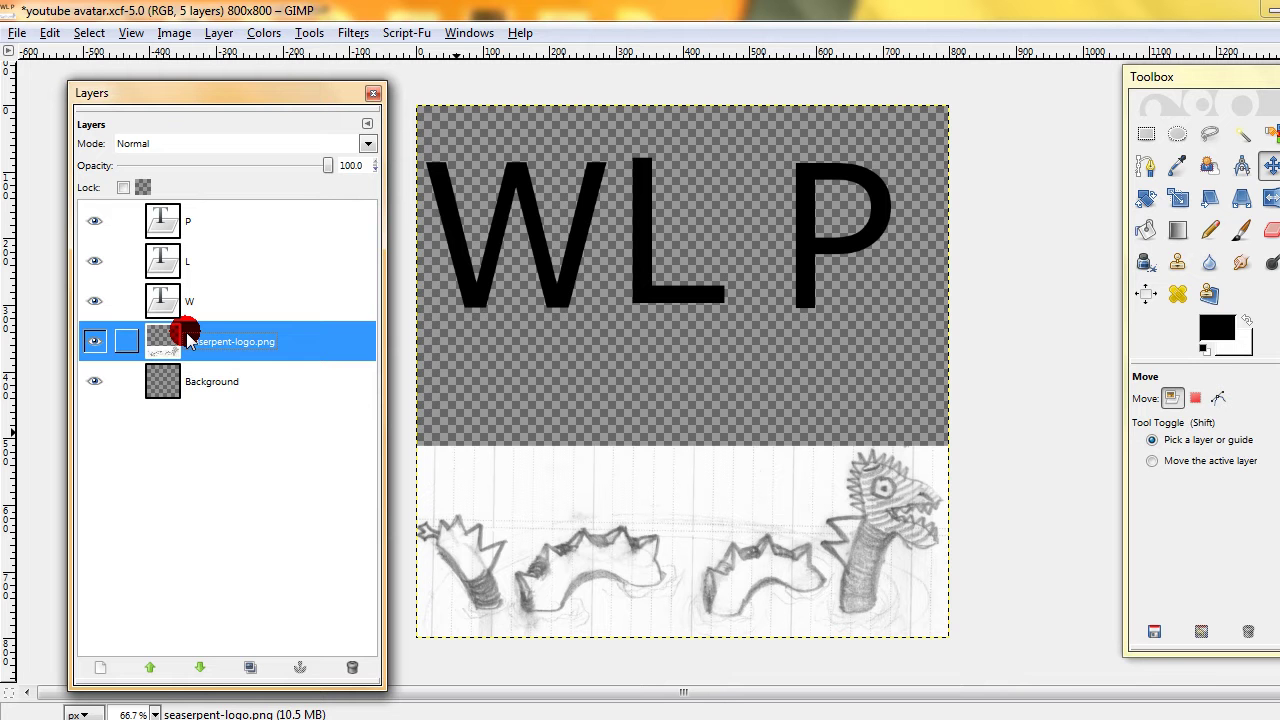
{"action": "left_click", "coordinate": [180, 305]}
{"action": "left_click", "coordinate": [186, 263]}
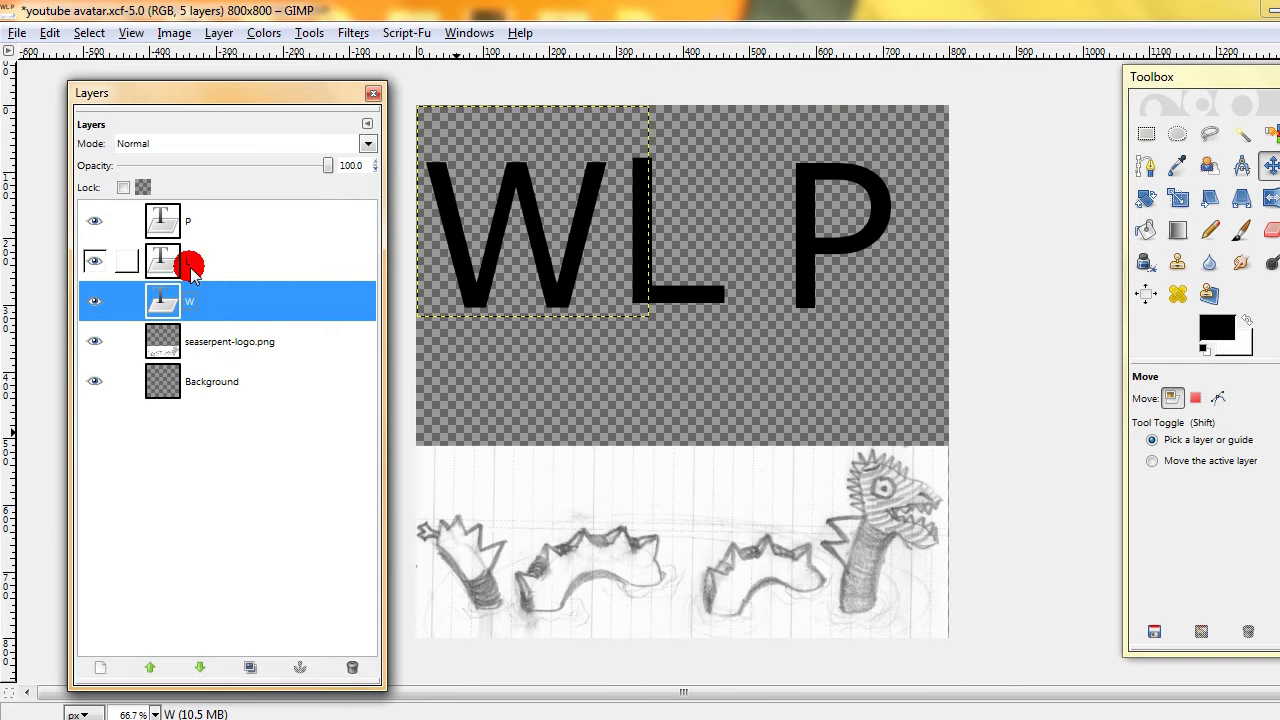
{"action": "left_click", "coordinate": [194, 232]}
- Start the Inner Glow layer effect on the W text layer
{"action": "left_click", "coordinate": [188, 297]}
{"action": "left_click", "coordinate": [495, 125]}
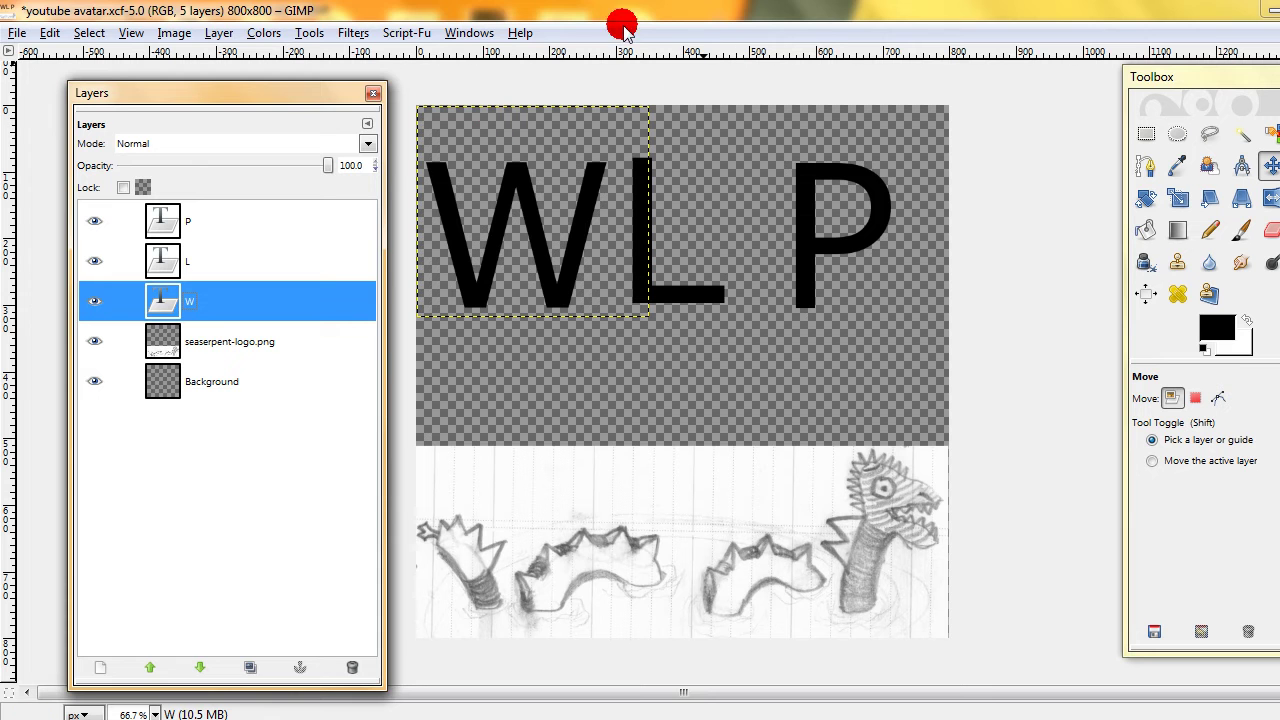
{"action": "left_click", "coordinate": [405, 32]}
{"action": "mouse_move", "coordinate": [410, 57]}
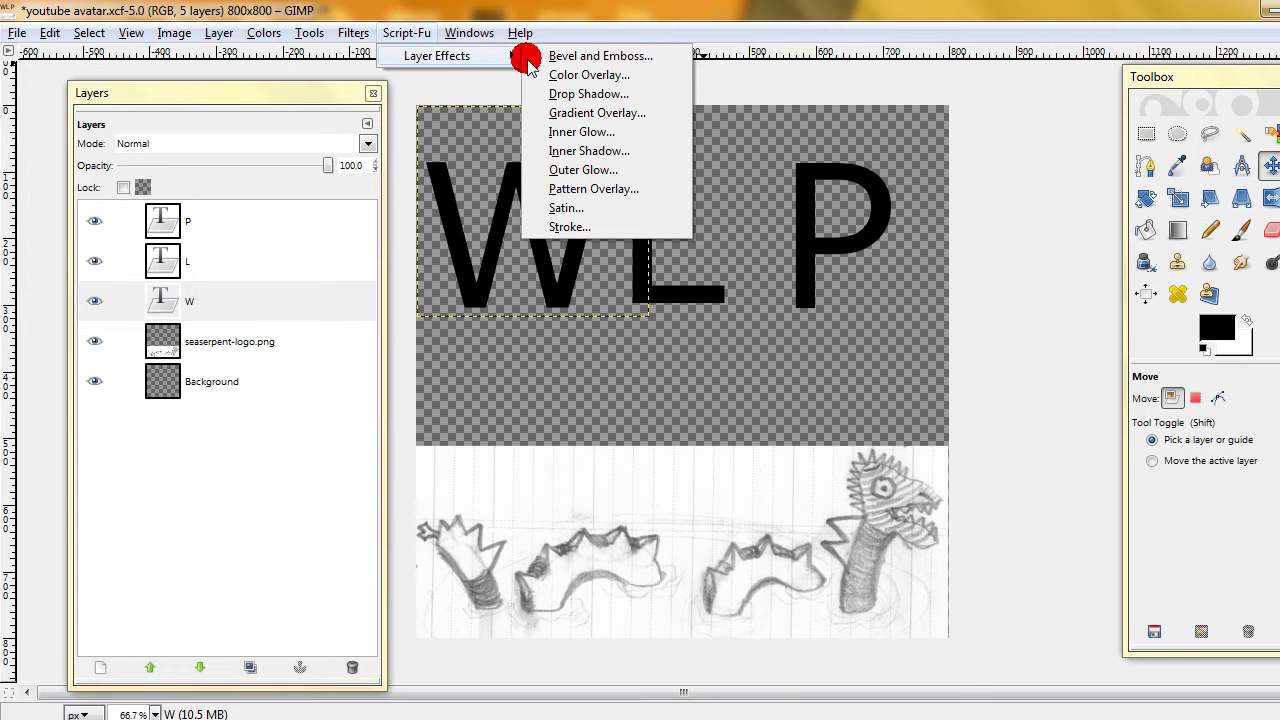
{"action": "left_click", "coordinate": [400, 40]}
{"action": "key", "text": "alt+r"}
{"action": "left_click", "coordinate": [405, 35]}
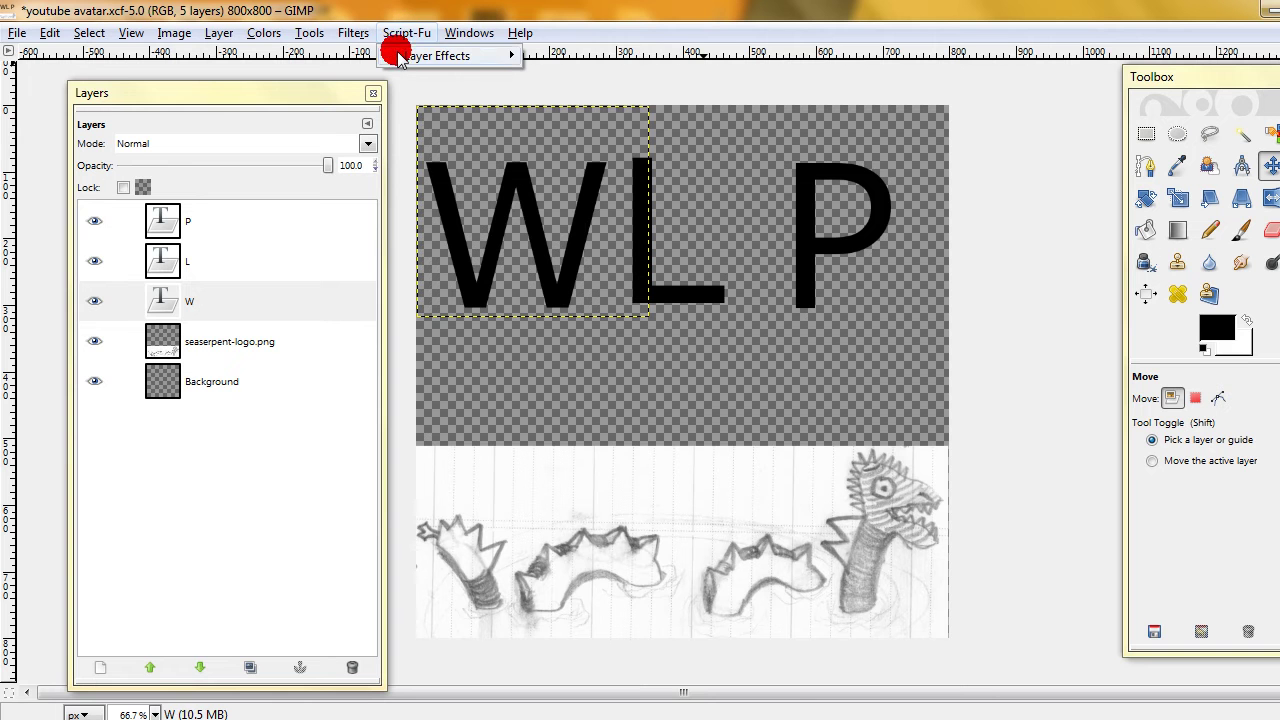
{"action": "mouse_move", "coordinate": [457, 55]}
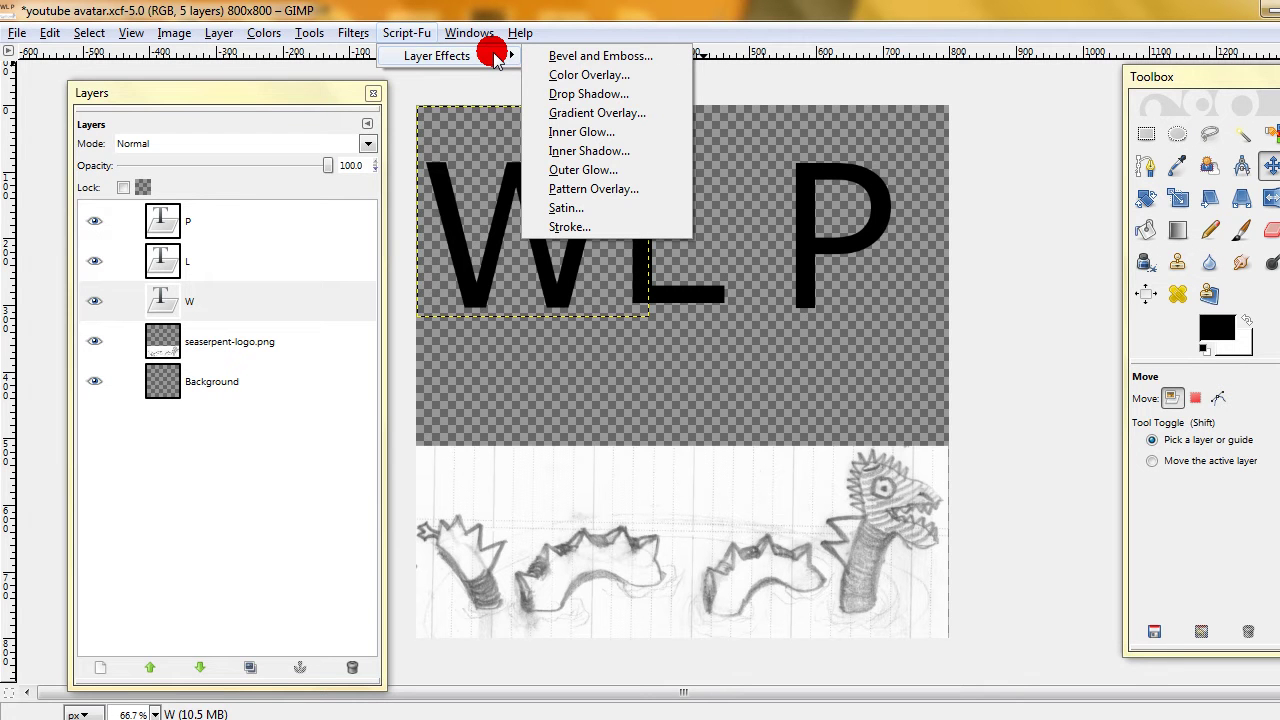
{"action": "left_click", "coordinate": [598, 132]}
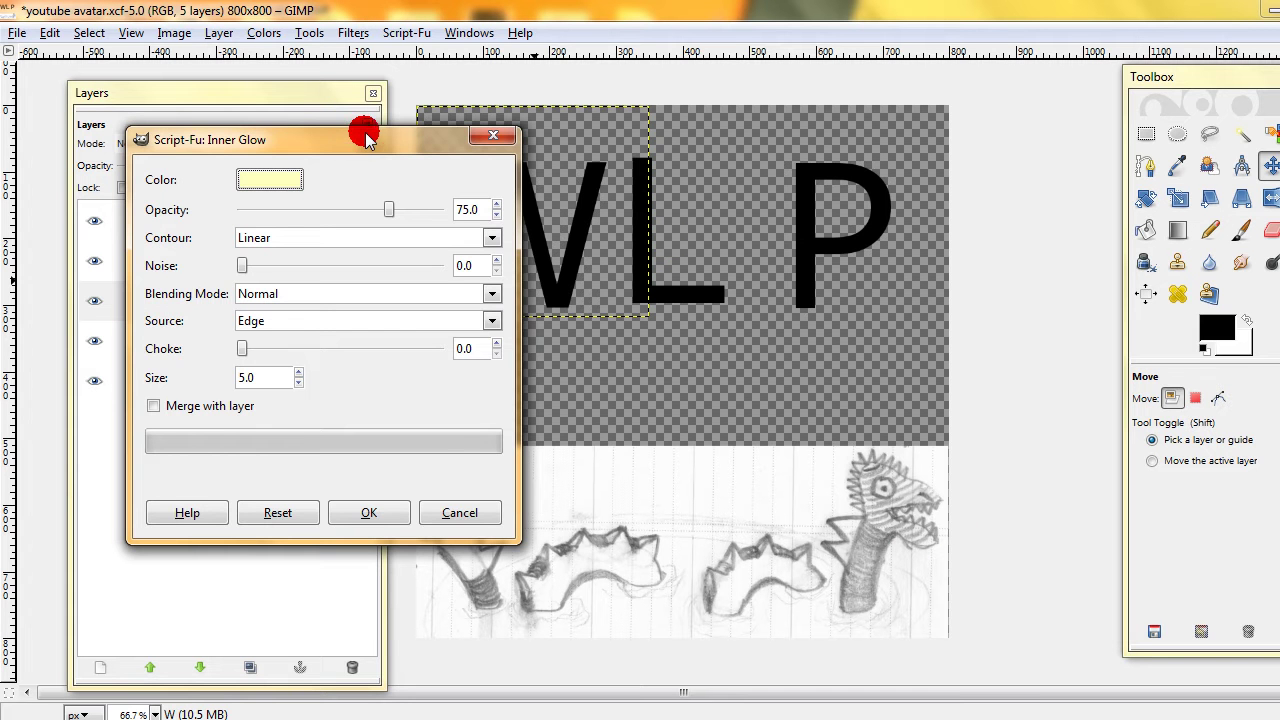
- Set the glow color to orange ff8c2f and apply the inner glow to the W at 75% opacity and size 5
{"action": "left_click_drag", "start_coordinate": [366, 140], "coordinate": [689, 157]}
{"action": "left_click", "coordinate": [604, 202]}
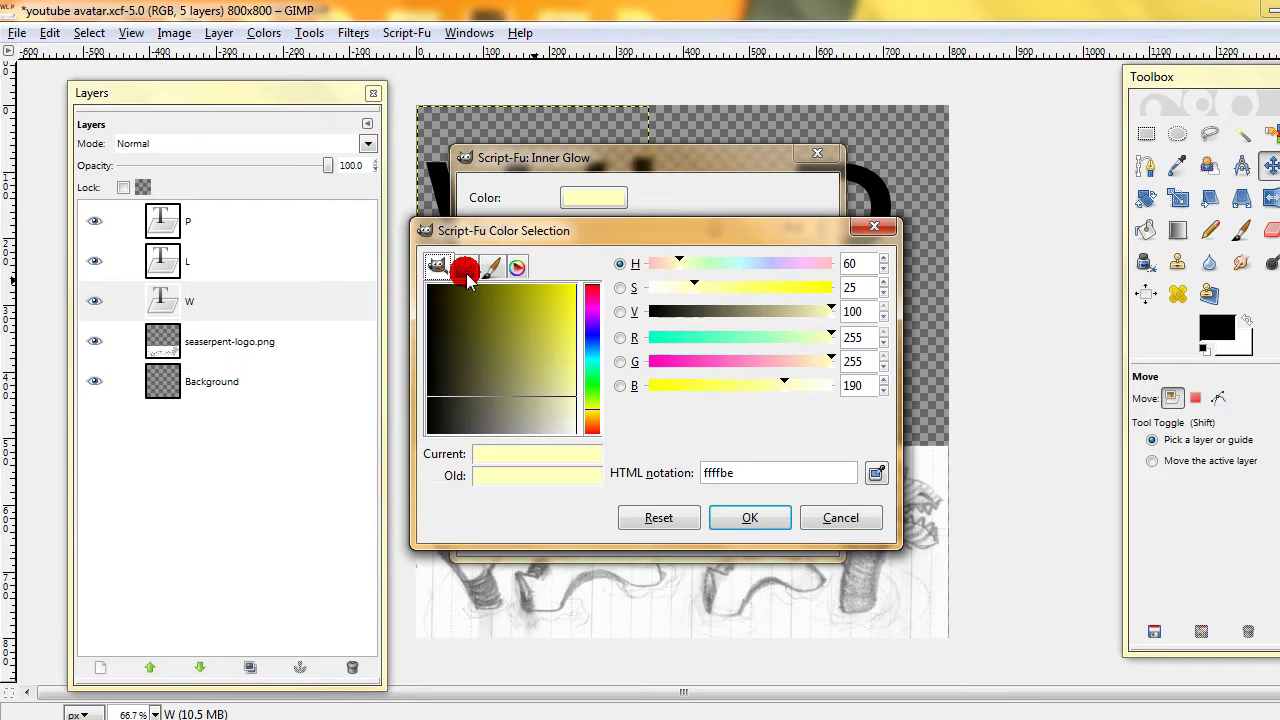
{"action": "left_click", "coordinate": [595, 425]}
{"action": "left_click_drag", "start_coordinate": [595, 425], "coordinate": [595, 424]}
{"action": "left_click", "coordinate": [551, 337]}
{"action": "left_click_drag", "start_coordinate": [572, 330], "coordinate": [611, 313]}
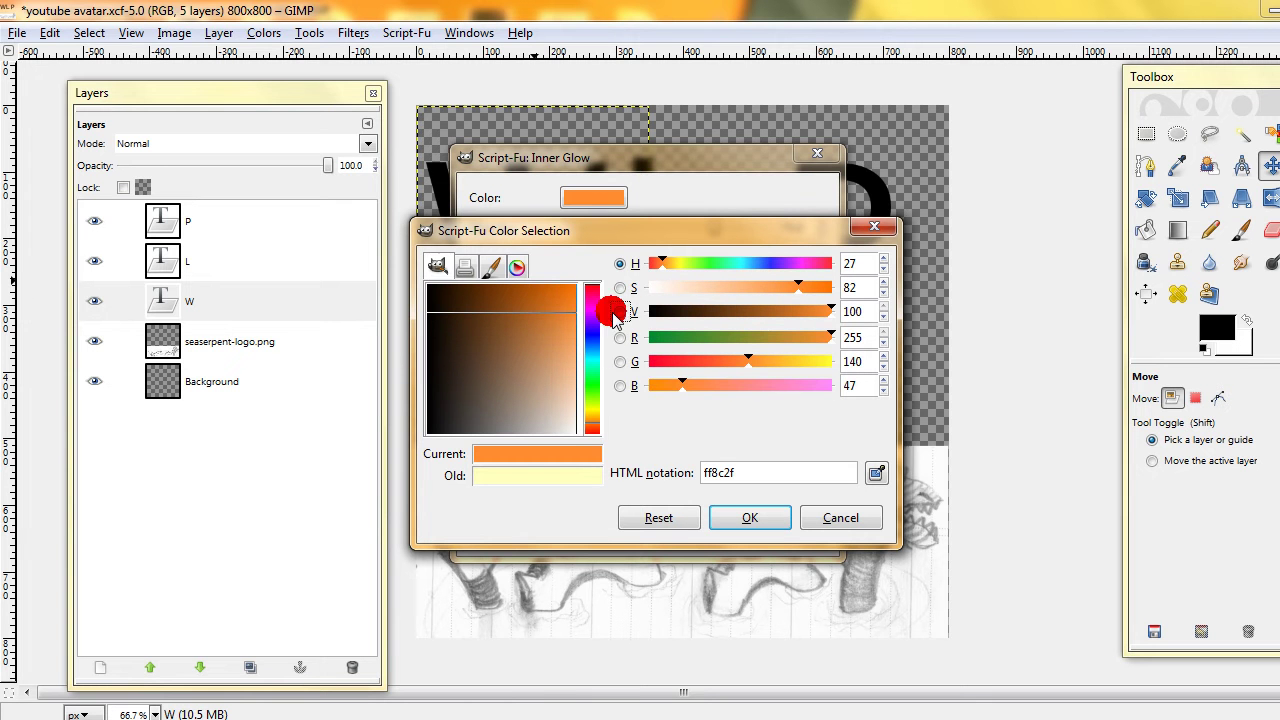
{"action": "left_click", "coordinate": [735, 519]}
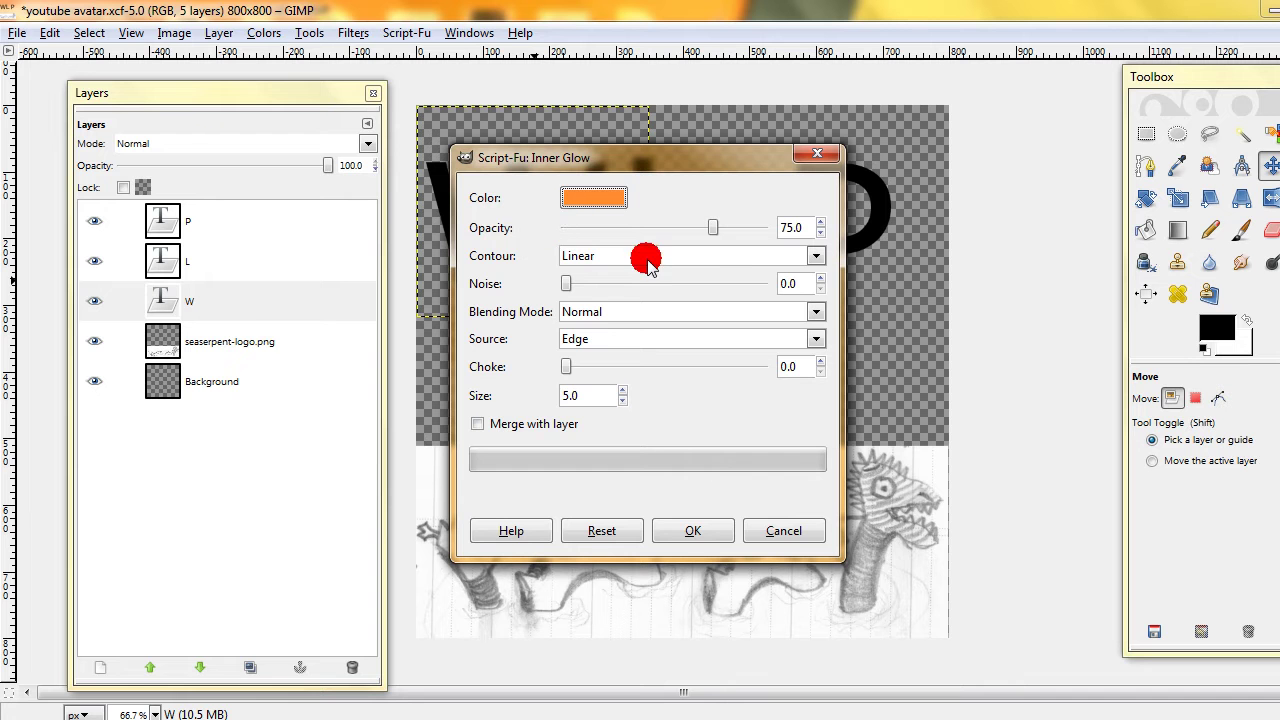
{"action": "left_click", "coordinate": [678, 526]}
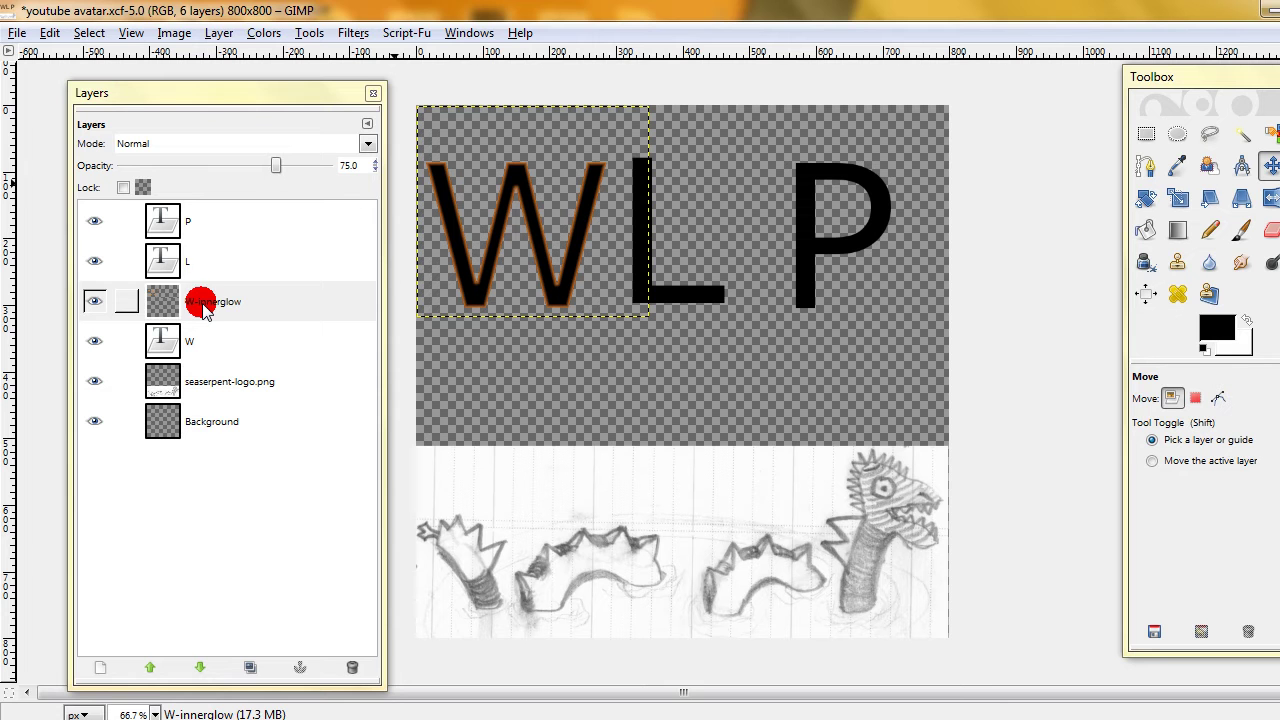
- Apply a green 4cff2f Inner Glow layer effect to the L text layer, keeping the W in its place
{"action": "left_click", "coordinate": [175, 261]}
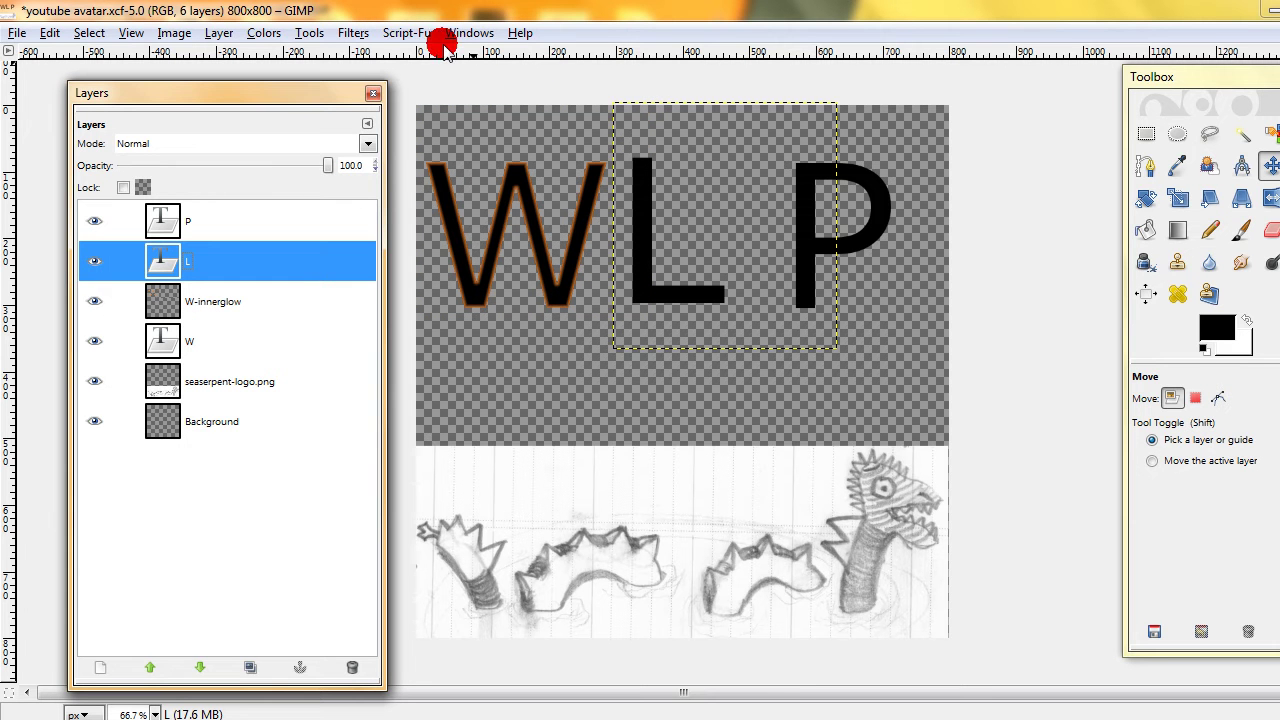
{"action": "left_click", "coordinate": [405, 33]}
{"action": "mouse_move", "coordinate": [420, 55]}
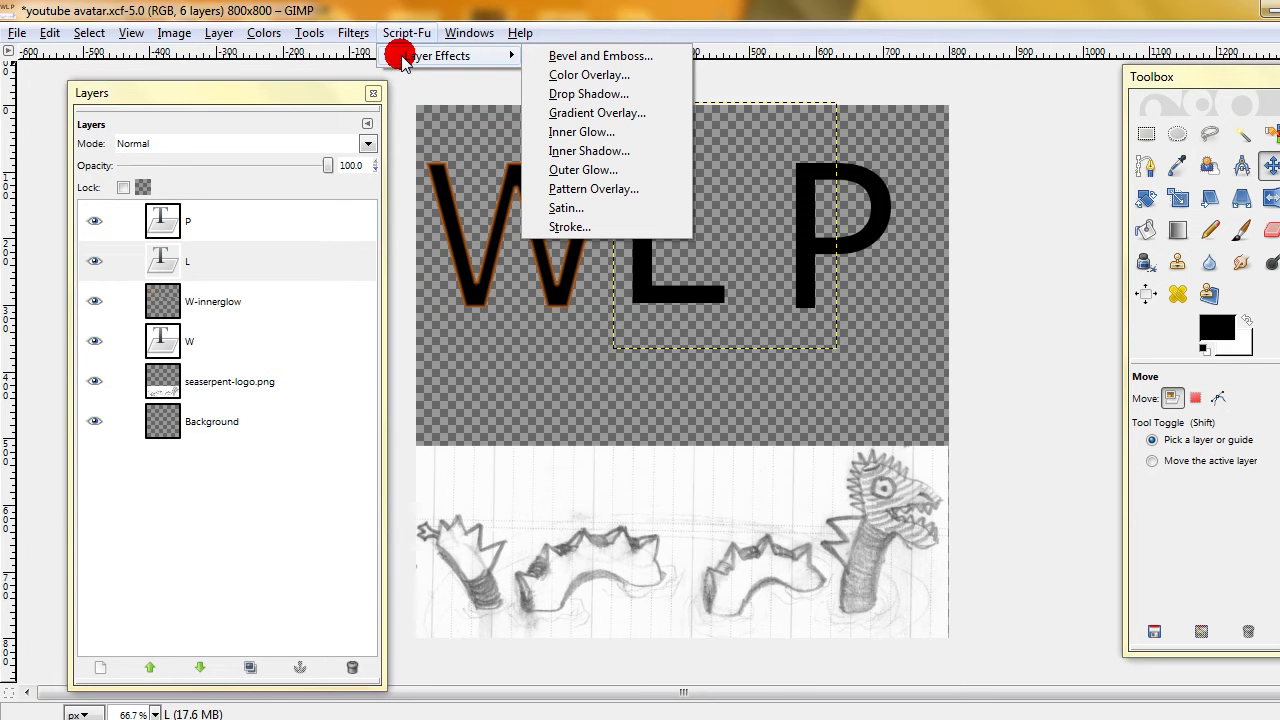
{"action": "left_click", "coordinate": [595, 130]}
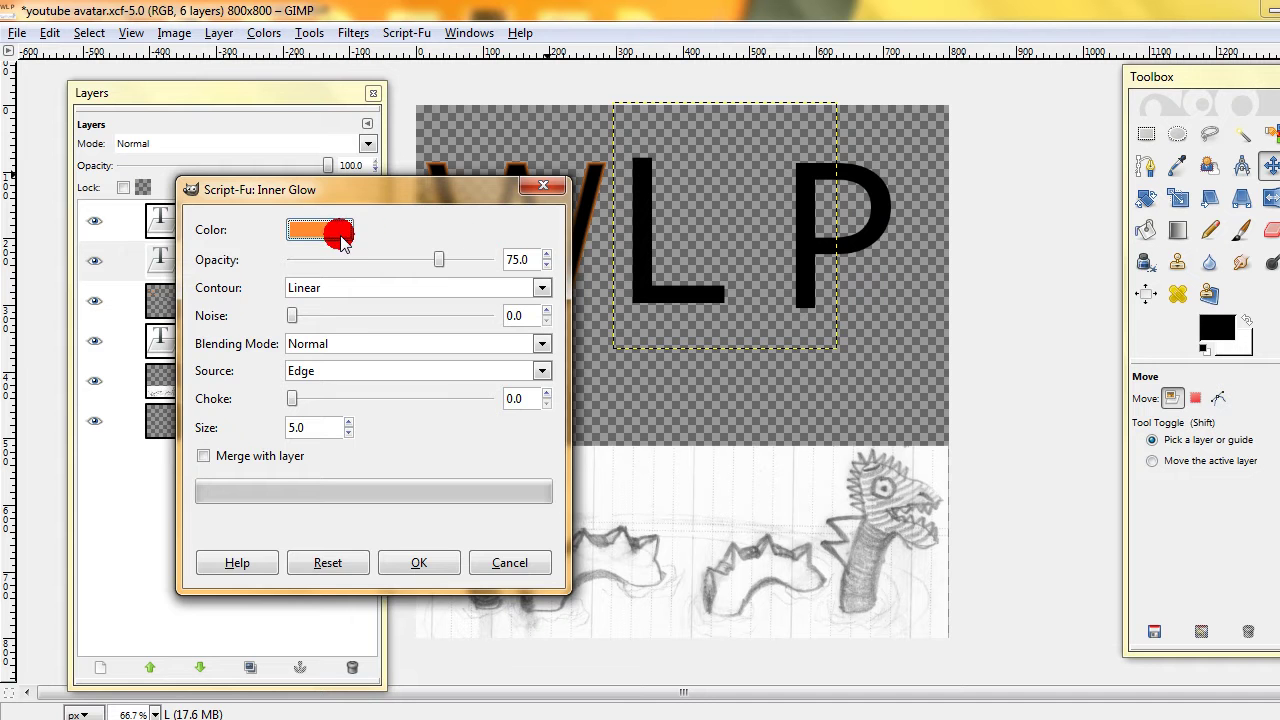
{"action": "left_click", "coordinate": [340, 232]}
{"action": "left_click_drag", "start_coordinate": [312, 346], "coordinate": [323, 425]}
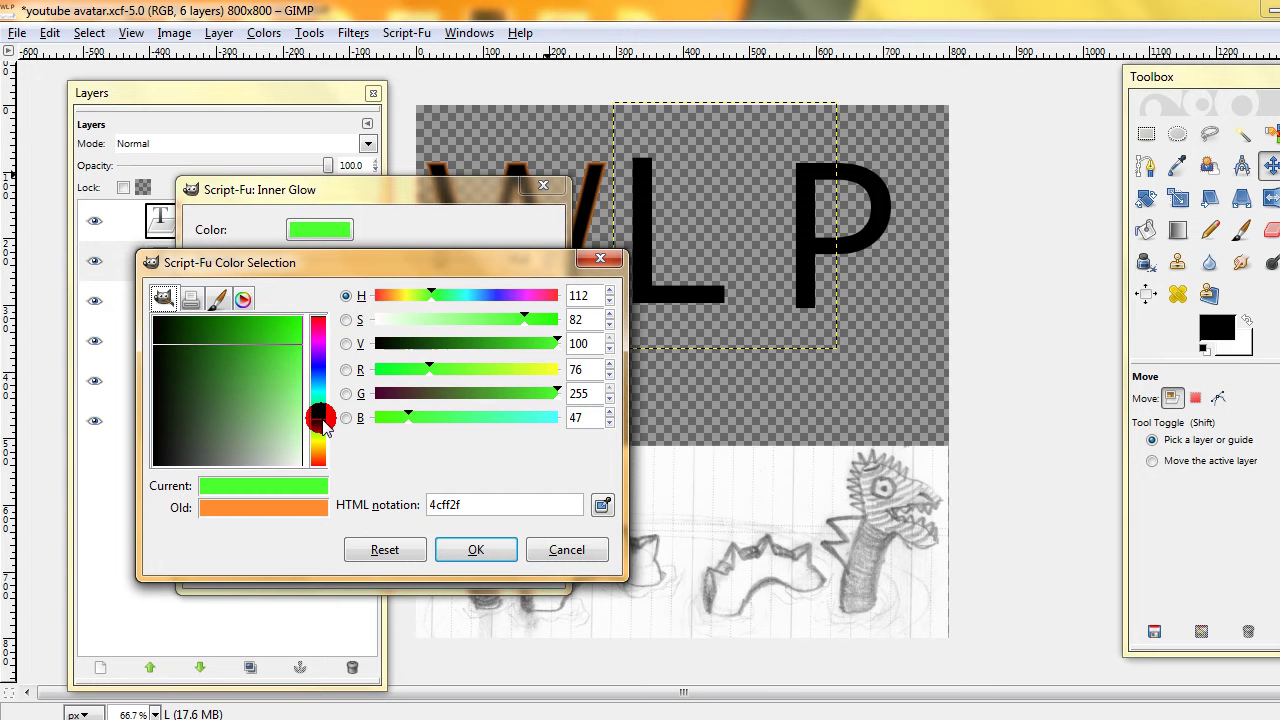
{"action": "left_click", "coordinate": [476, 549]}
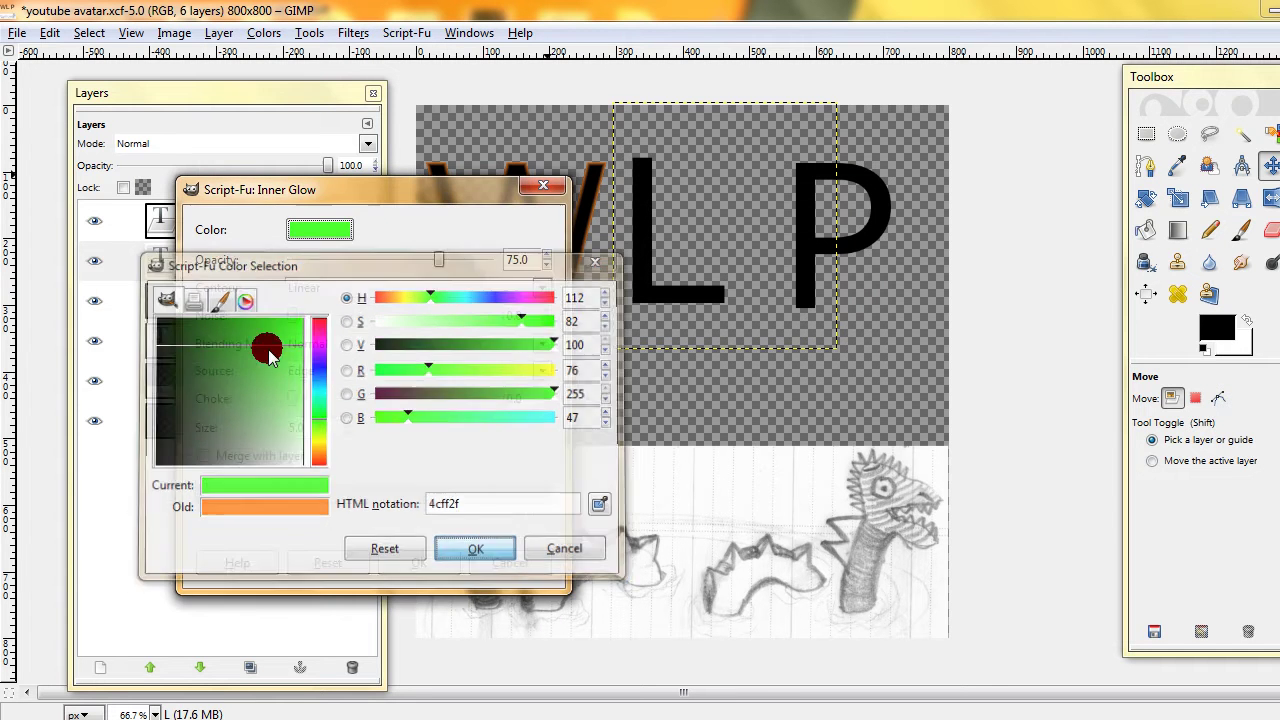
{"action": "left_click", "coordinate": [400, 558]}
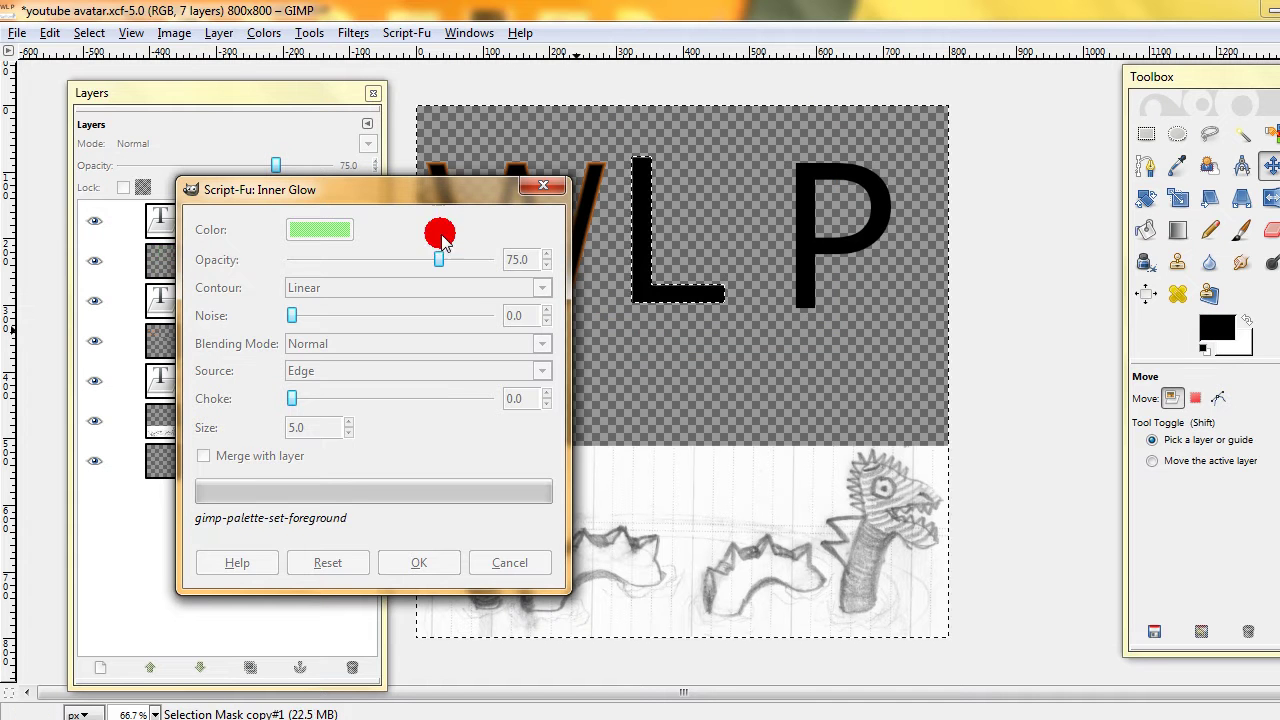
{"action": "left_click_drag", "start_coordinate": [446, 198], "coordinate": [598, 283]}
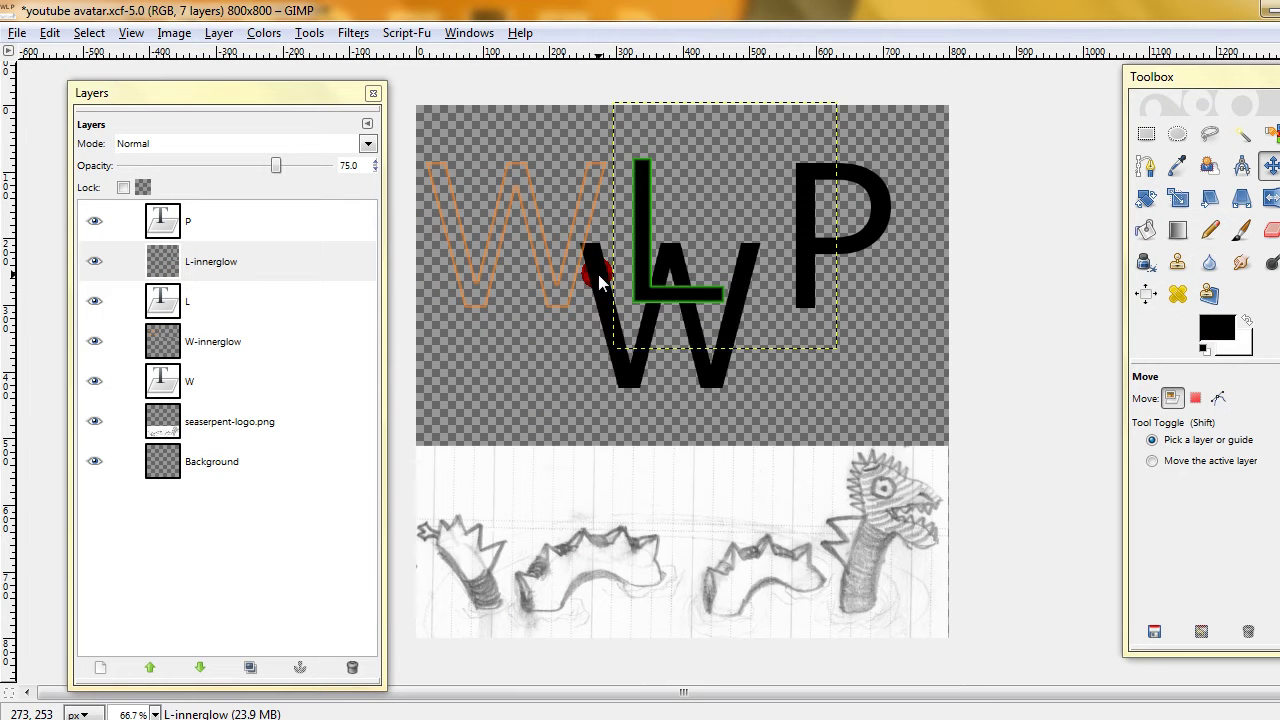
{"action": "key", "text": "ctrl+z"}
- Apply an Inner Glow layer effect in blue 2f60ff to the P text layer
{"action": "left_click", "coordinate": [183, 220]}
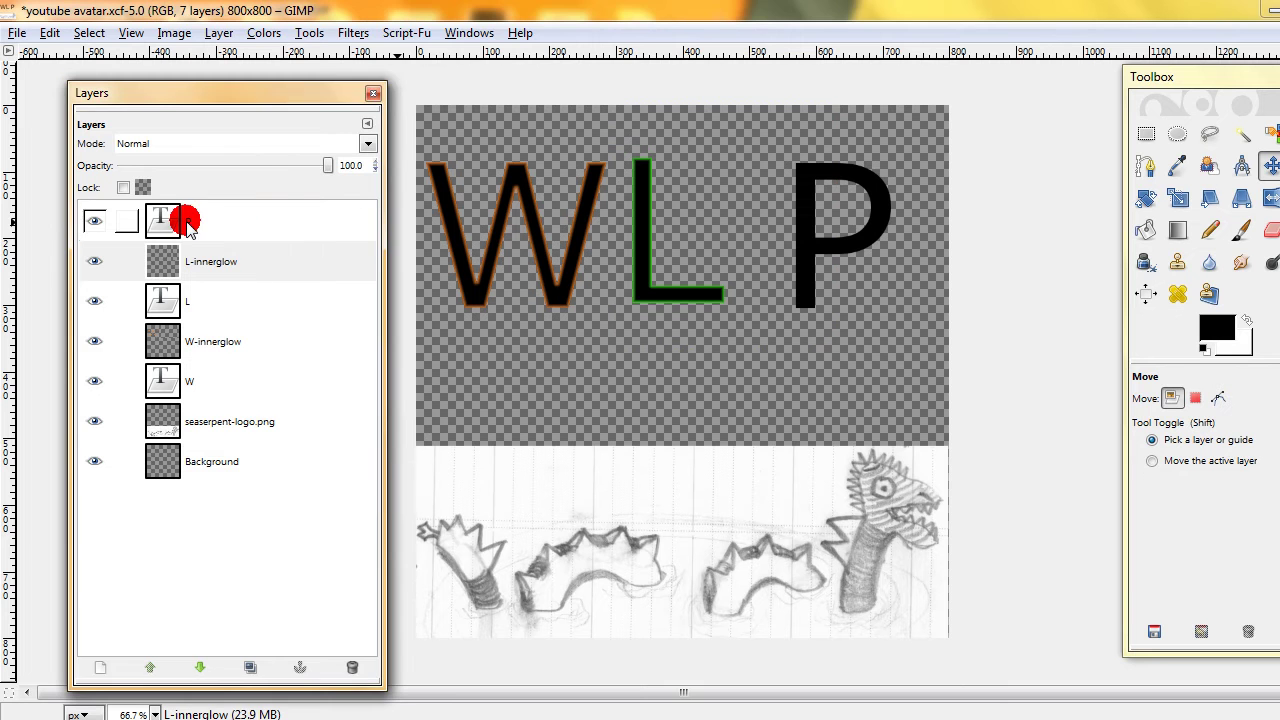
{"action": "left_click", "coordinate": [386, 31]}
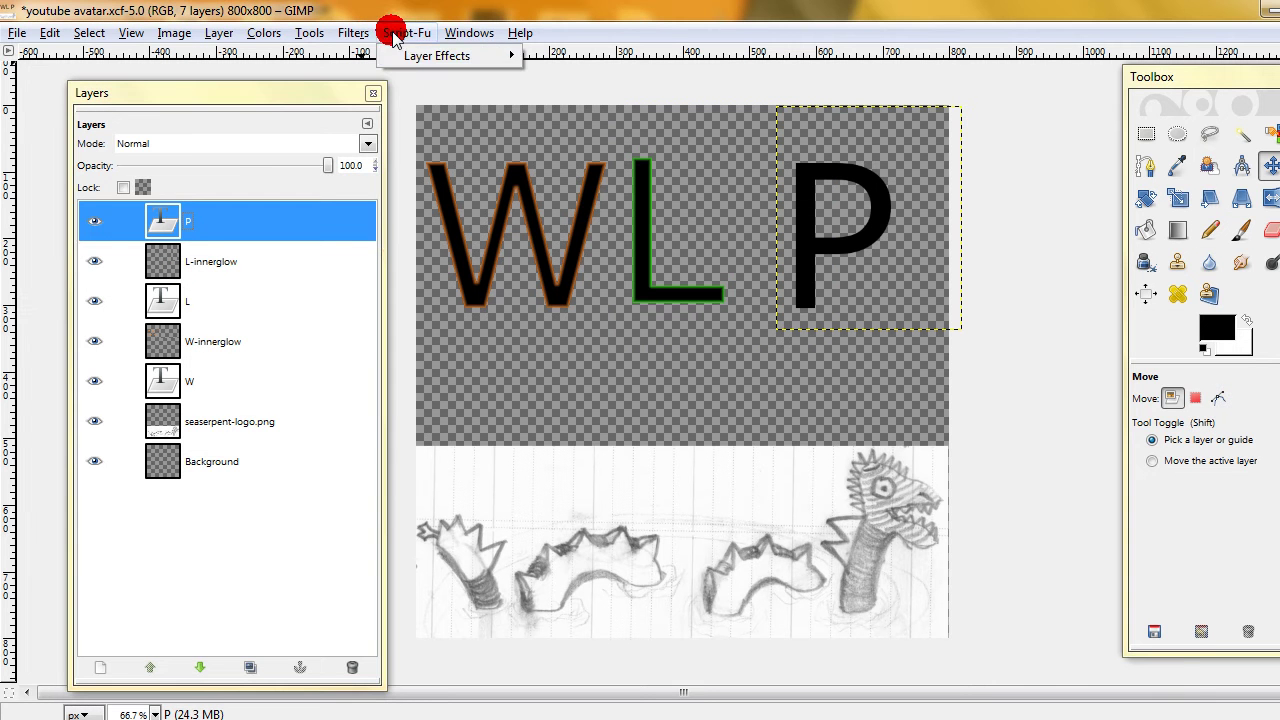
{"action": "mouse_move", "coordinate": [408, 55]}
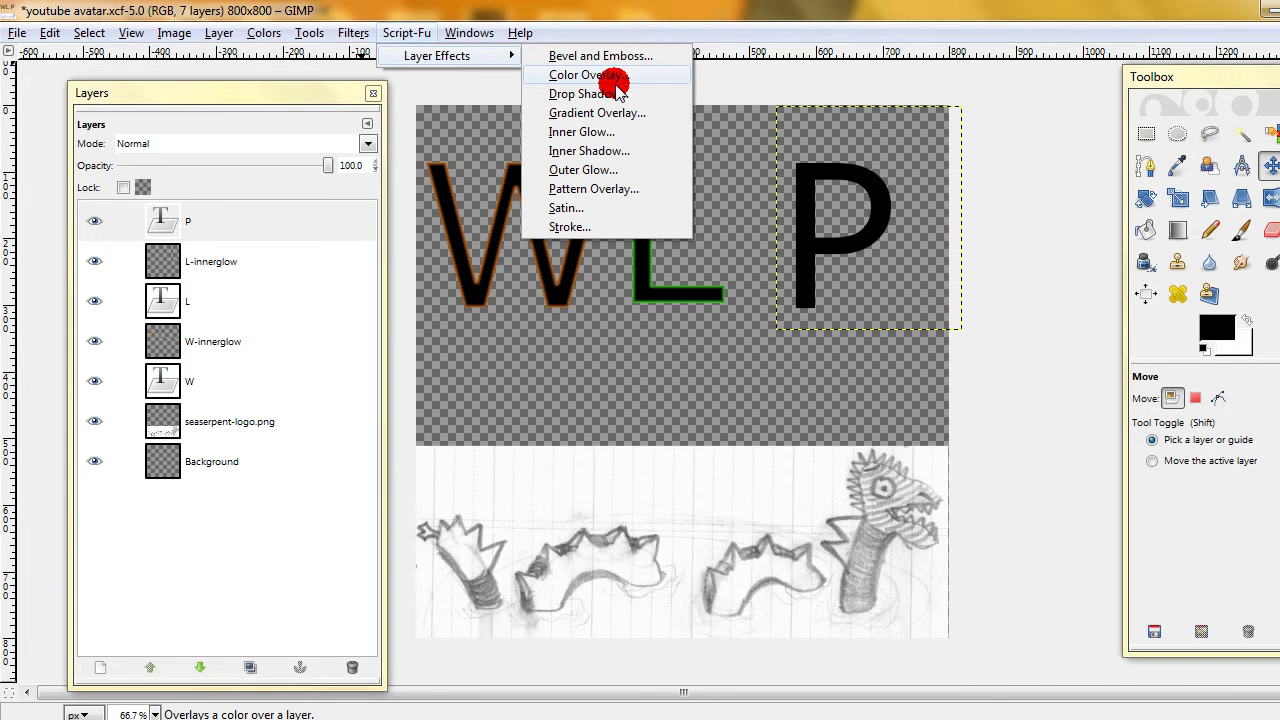
{"action": "left_click", "coordinate": [597, 131]}
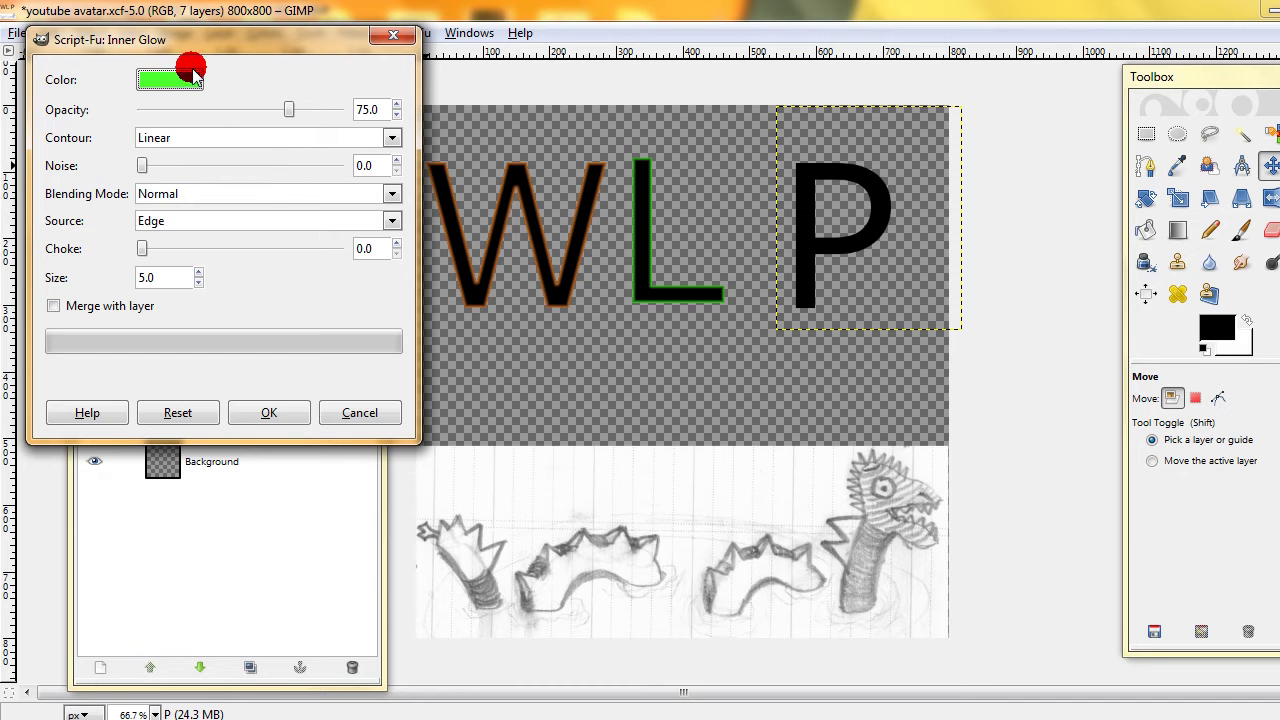
{"action": "left_click", "coordinate": [180, 80]}
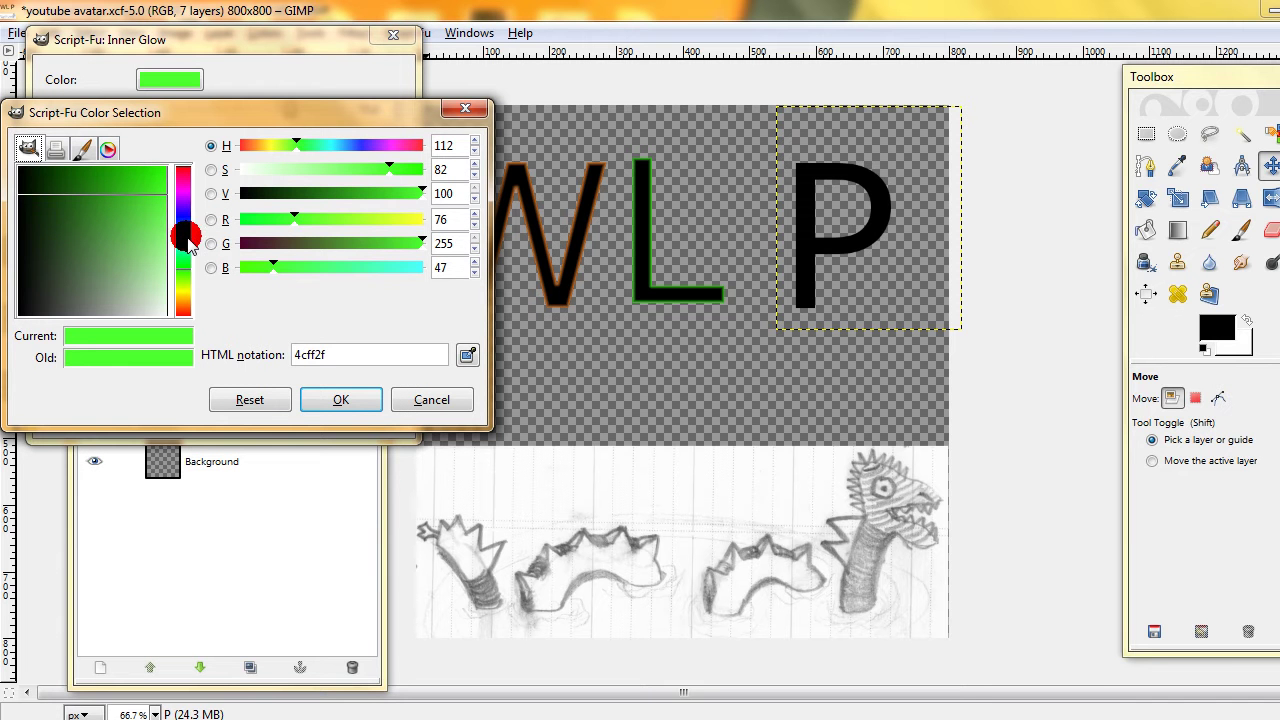
{"action": "left_click_drag", "start_coordinate": [187, 243], "coordinate": [187, 225]}
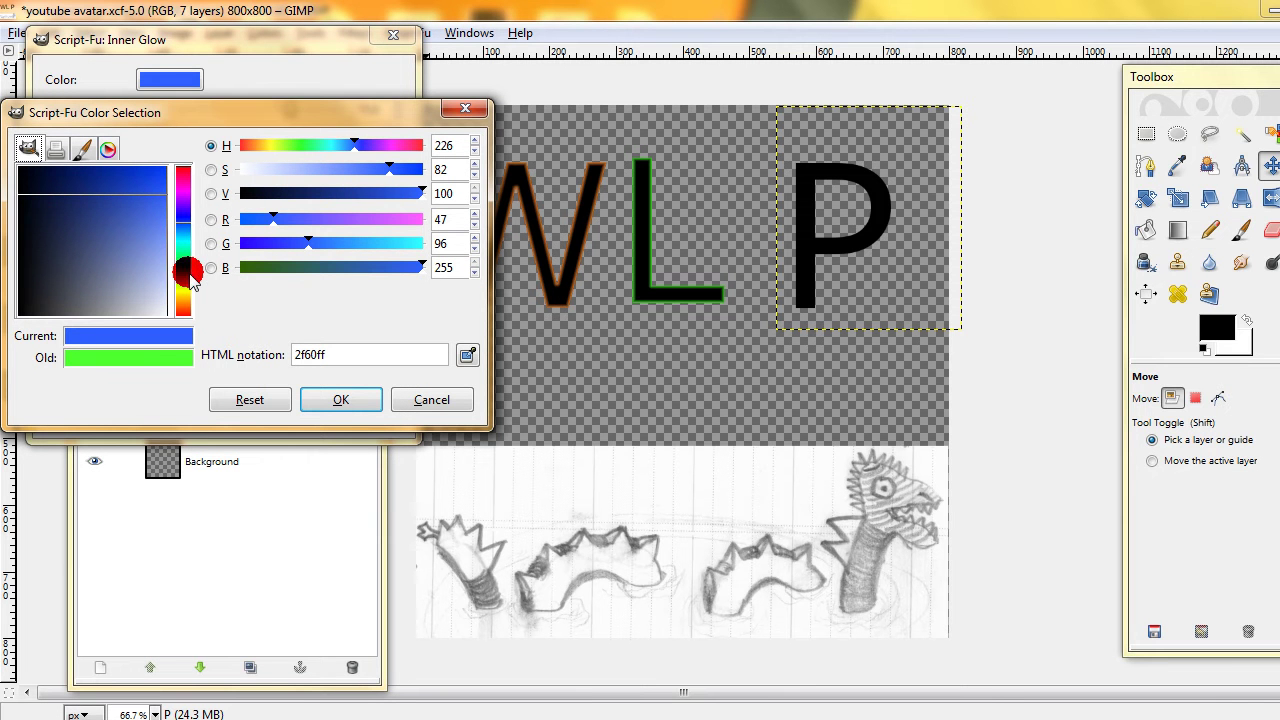
{"action": "left_click", "coordinate": [339, 399]}
{"action": "left_click", "coordinate": [287, 410]}
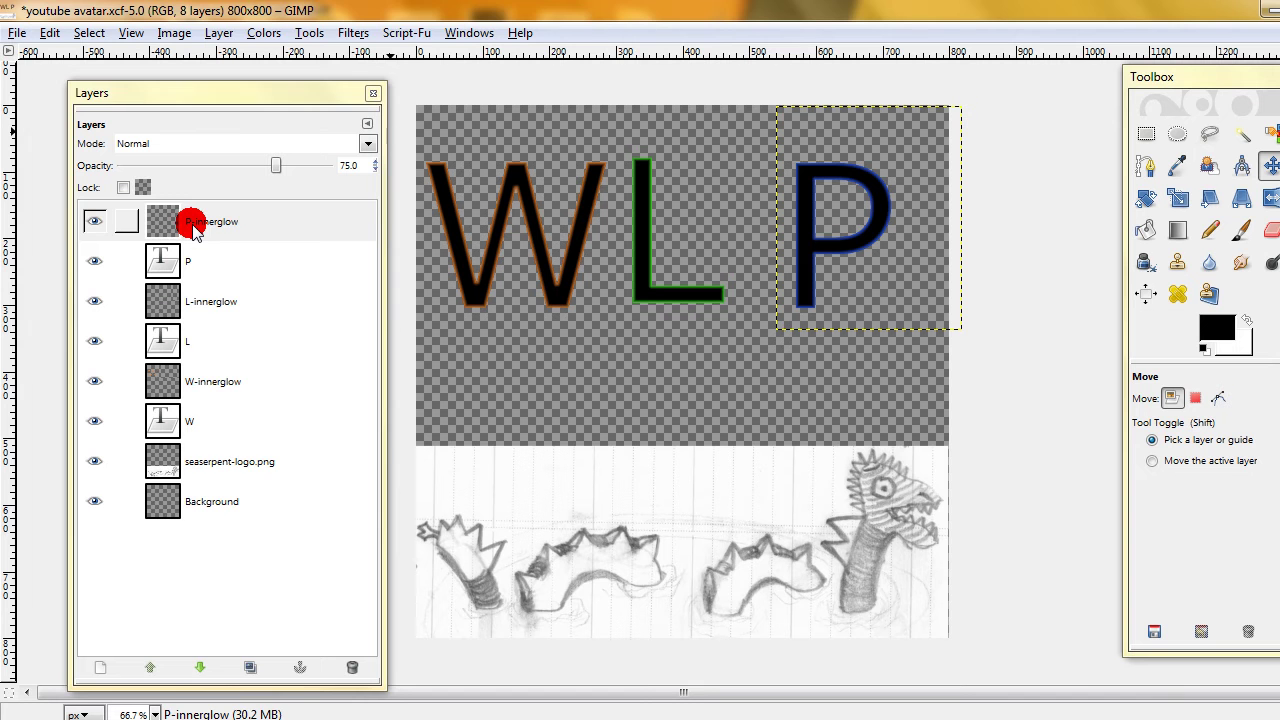
- Merge the P, L and W inner glow layers down into their respective letter layers
{"action": "left_click", "coordinate": [193, 225]}
{"action": "right_click", "coordinate": [193, 225]}
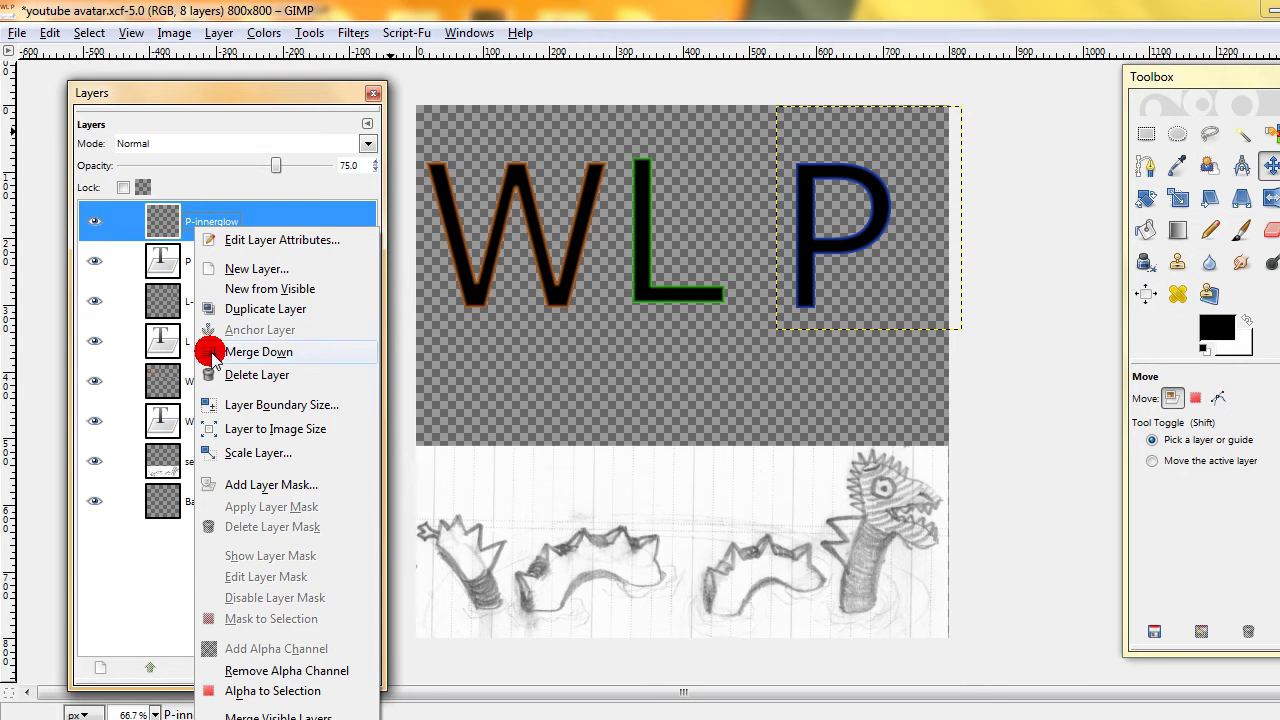
{"action": "left_click", "coordinate": [258, 352]}
{"action": "left_click", "coordinate": [186, 260]}
{"action": "right_click", "coordinate": [188, 268]}
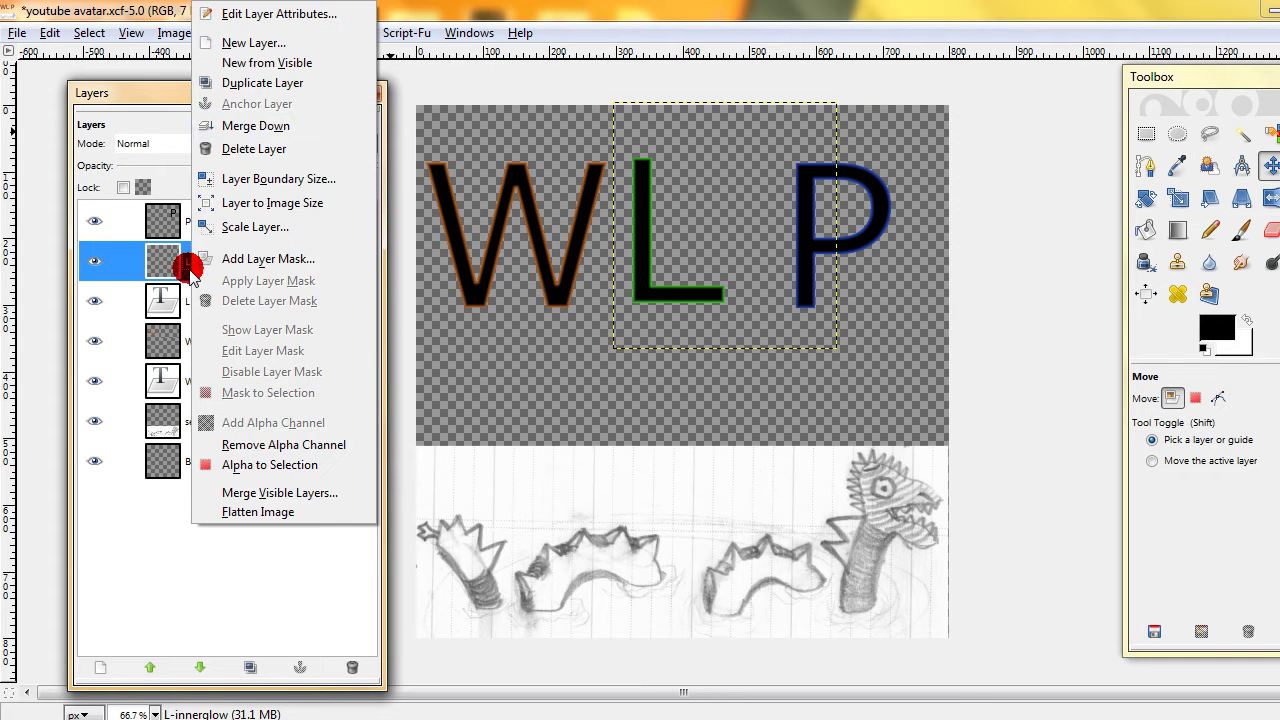
{"action": "left_click", "coordinate": [238, 126]}
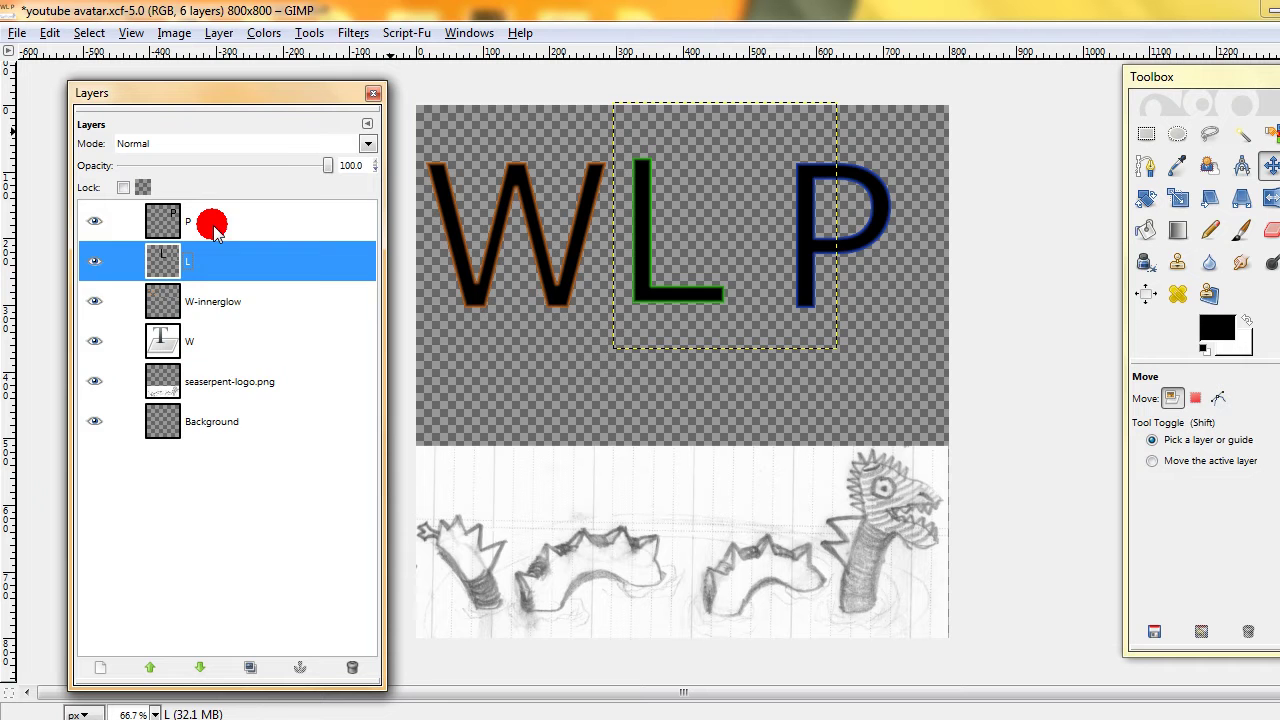
{"action": "right_click", "coordinate": [195, 305]}
{"action": "left_click", "coordinate": [251, 121]}
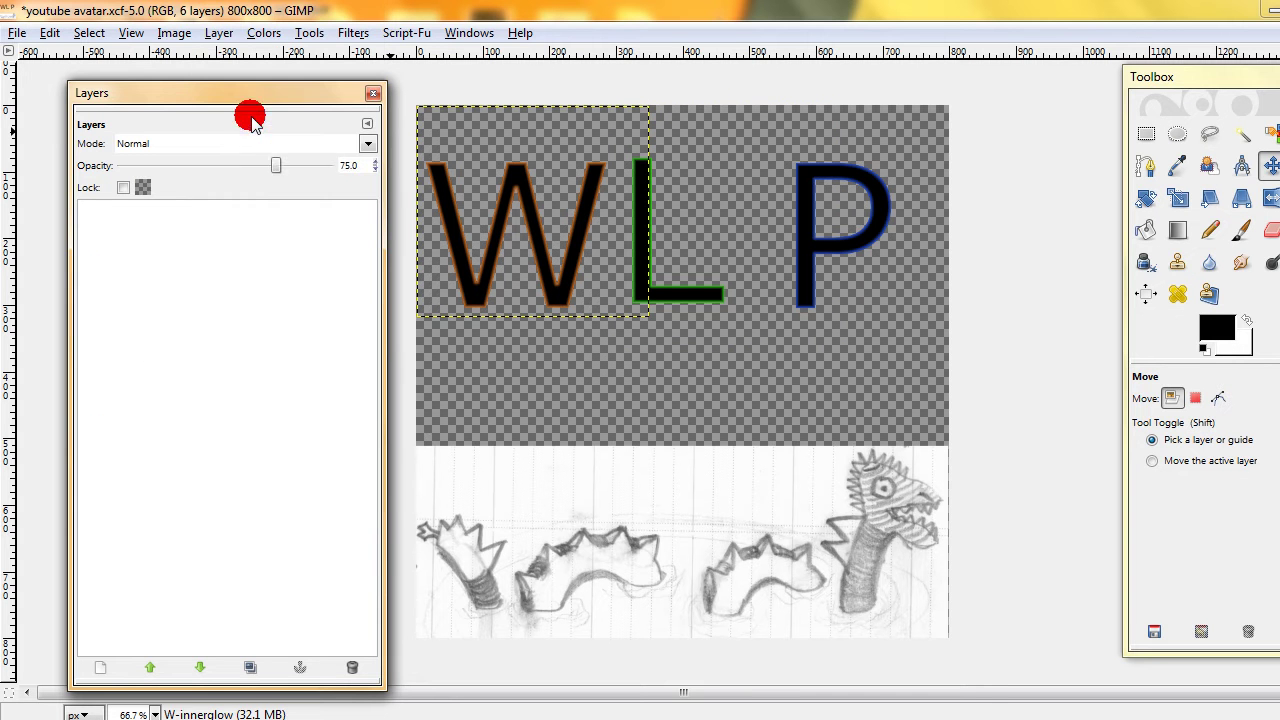
- Move the sea serpent drawing straight up by about 168 px, just below the letters
{"action": "left_click", "coordinate": [205, 300]}
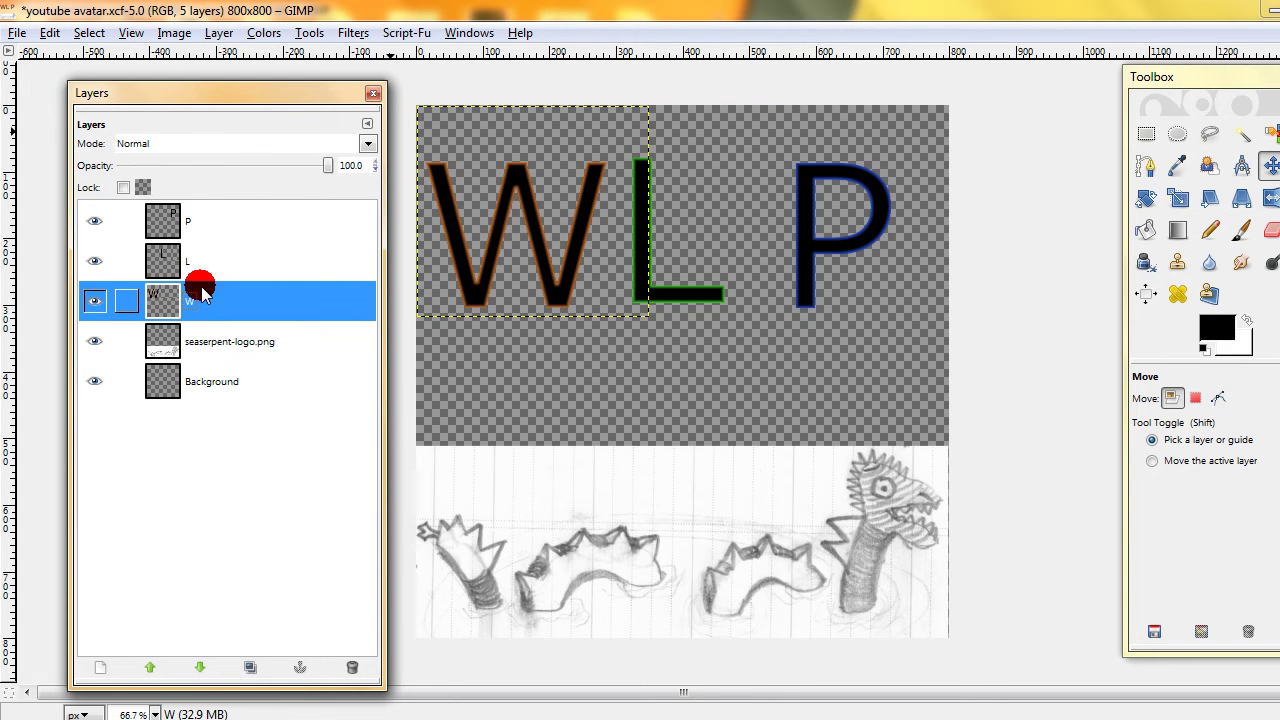
{"action": "left_click", "coordinate": [201, 219]}
{"action": "left_click", "coordinate": [187, 266]}
{"action": "left_click", "coordinate": [183, 300]}
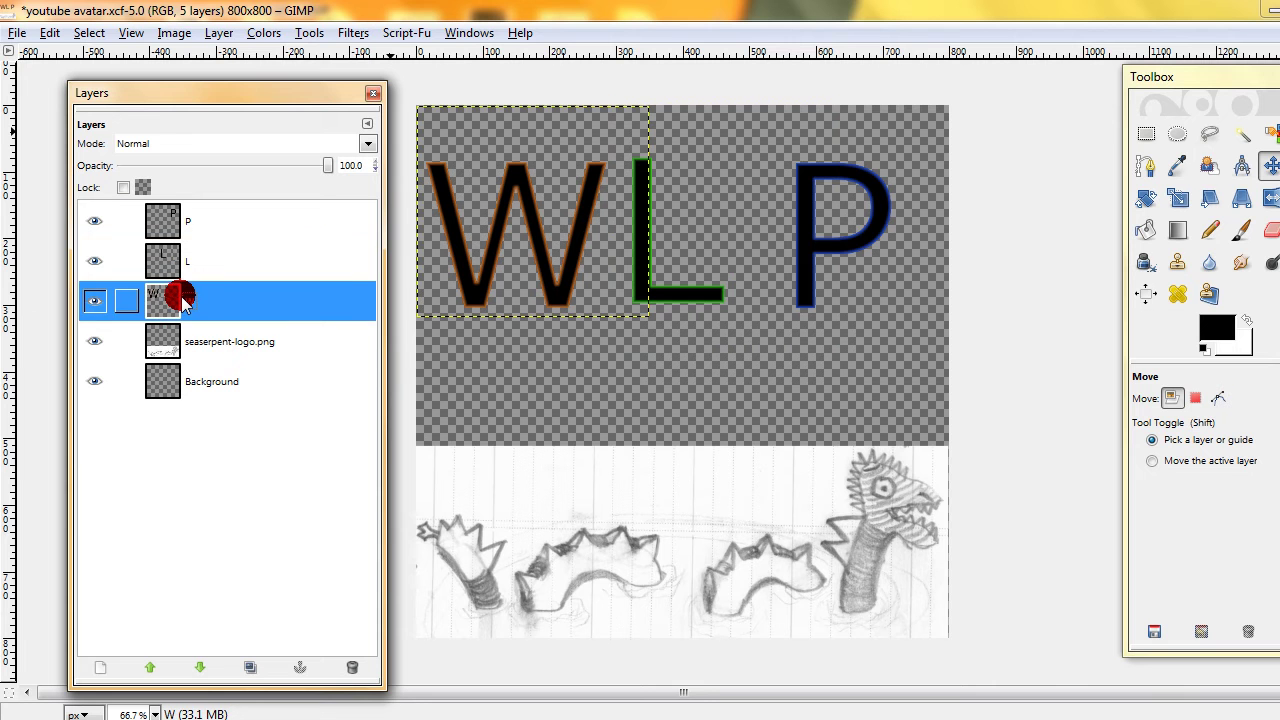
{"action": "left_click", "coordinate": [184, 338]}
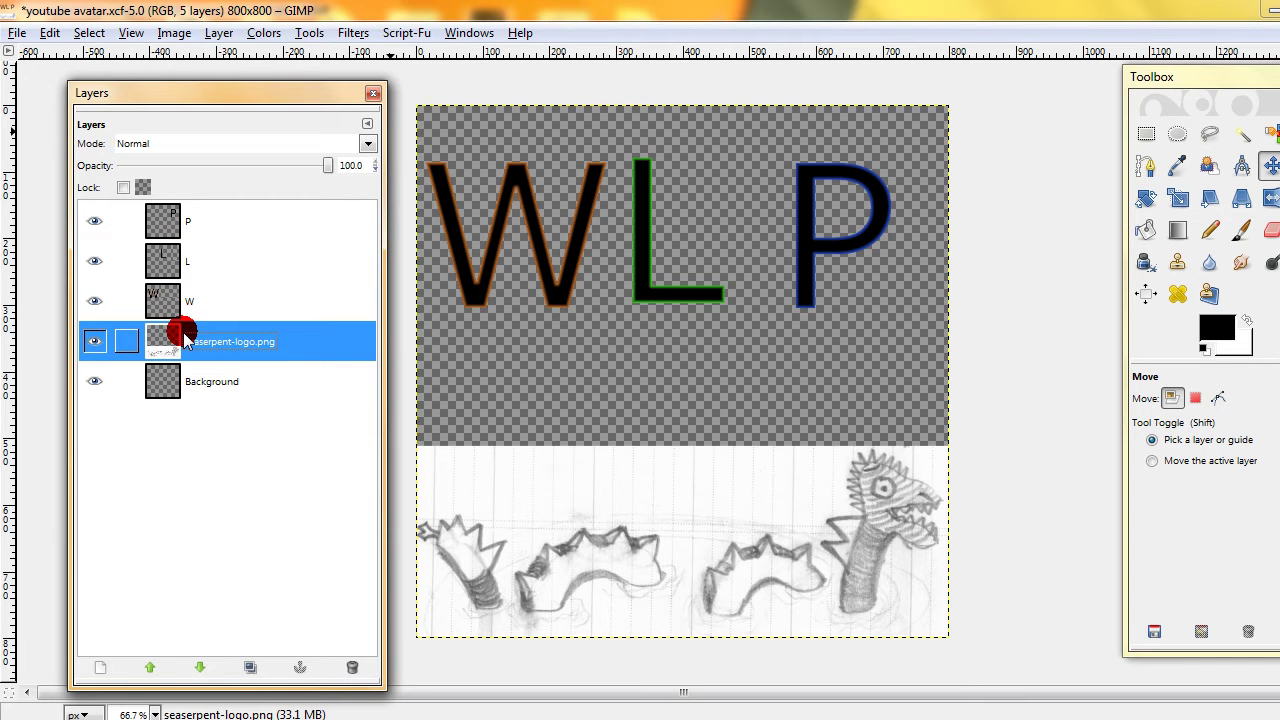
{"action": "left_click", "coordinate": [1129, 290]}
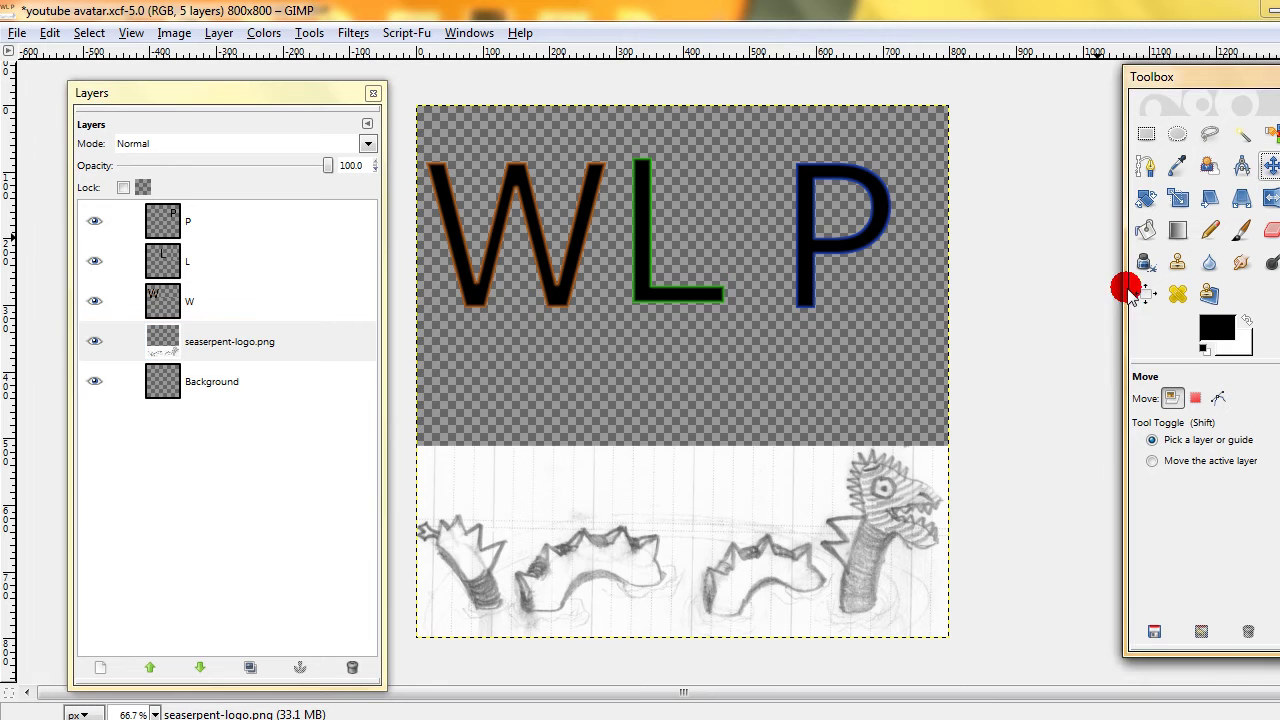
{"action": "left_click_drag", "start_coordinate": [779, 560], "coordinate": [779, 448]}
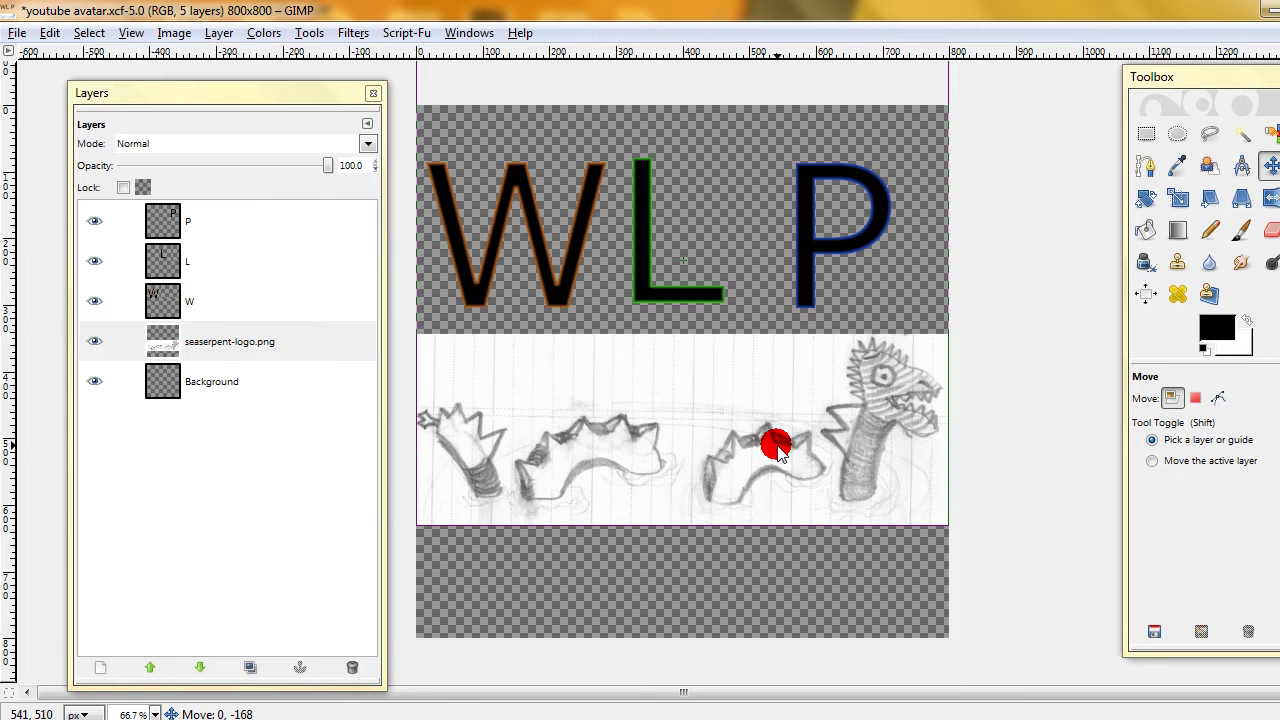
- Rotate the sea serpent layer counter-clockwise so its head end rises, and shift it down below the letters
{"action": "left_click_drag", "start_coordinate": [219, 31], "coordinate": [276, 370]}
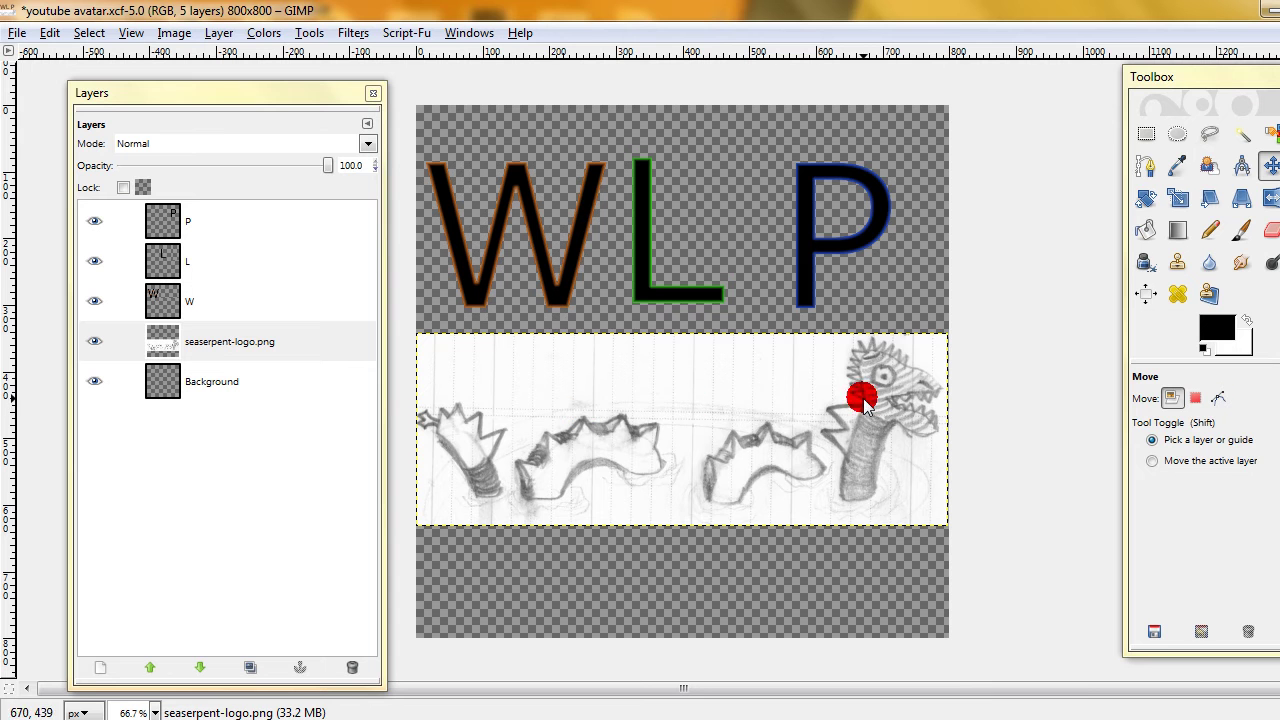
{"action": "left_click", "coordinate": [1146, 198]}
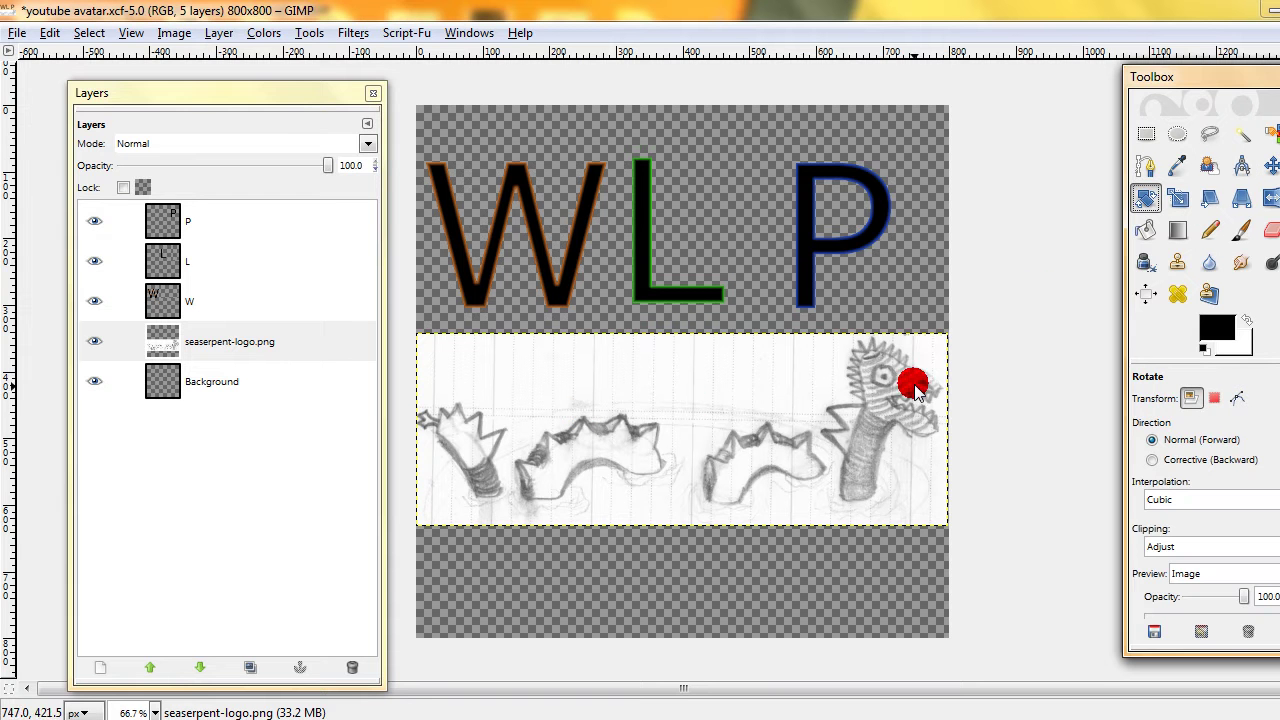
{"action": "left_click_drag", "start_coordinate": [913, 385], "coordinate": [906, 308]}
{"action": "left_click", "coordinate": [320, 203]}
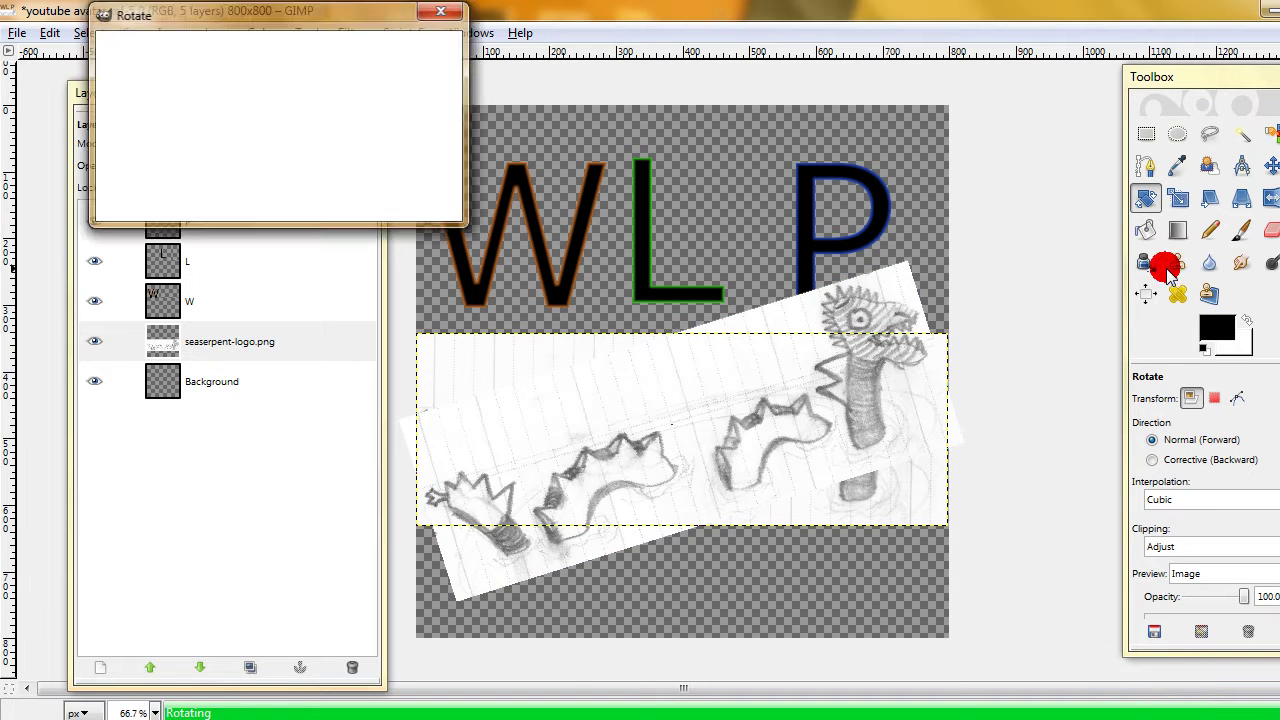
{"action": "left_click", "coordinate": [1268, 166]}
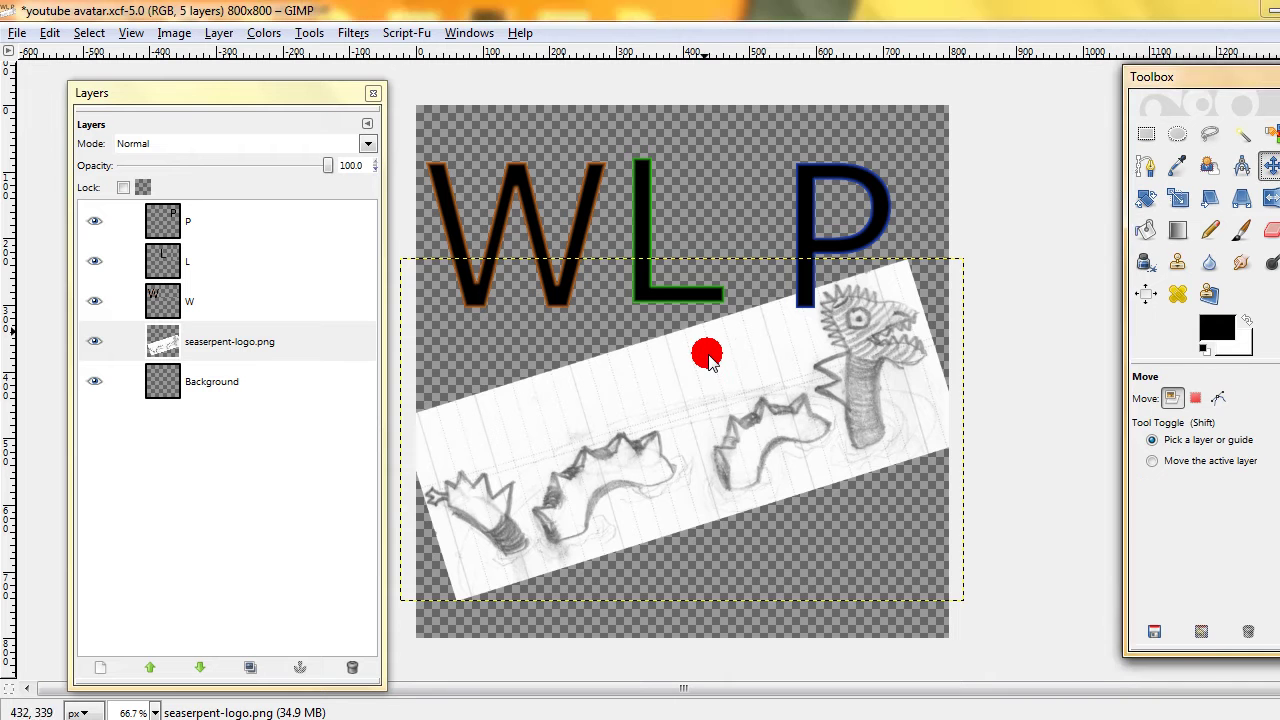
{"action": "mouse_move", "coordinate": [703, 369]}
{"action": "left_mouse_down"}
{"action": "mouse_move", "coordinate": [690, 372]}
{"action": "mouse_move", "coordinate": [701, 392]}
{"action": "left_mouse_up"}
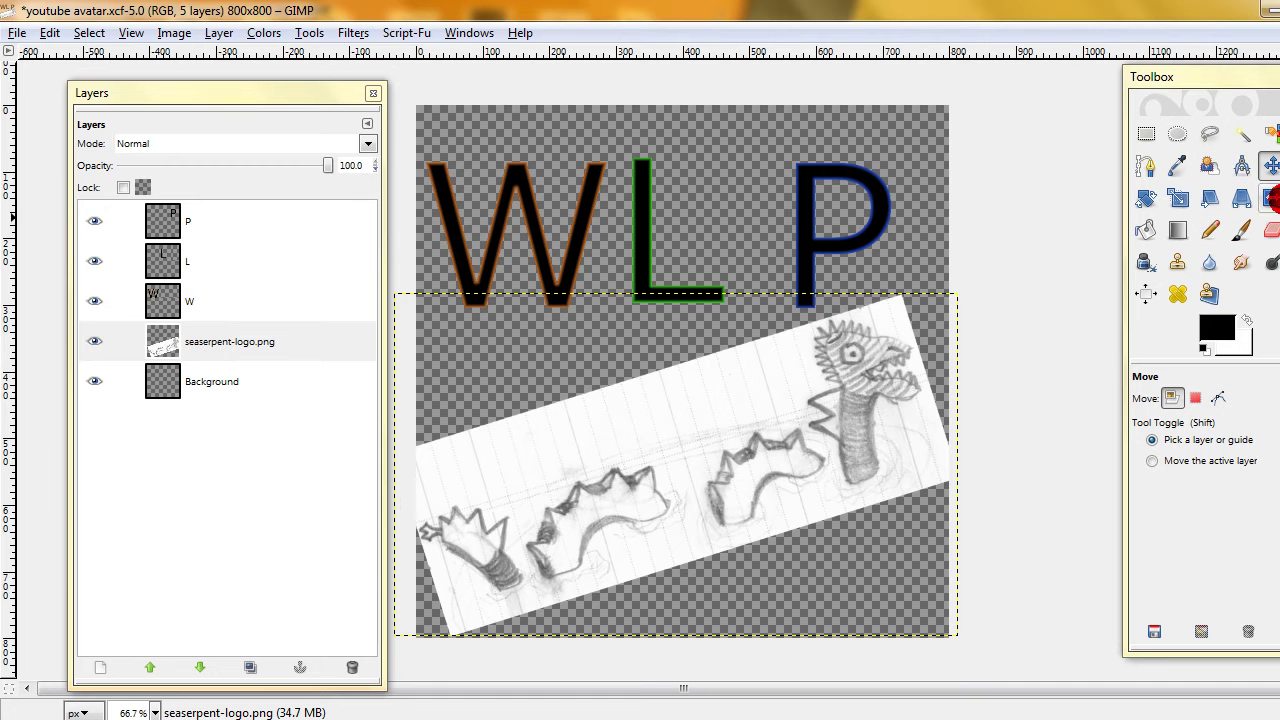
- Add a new transparent layer directly above the seaserpent-logo.png layer and select it
{"action": "left_click", "coordinate": [100, 666], "text": "shift"}
{"action": "left_click", "coordinate": [168, 343], "text": "shift"}
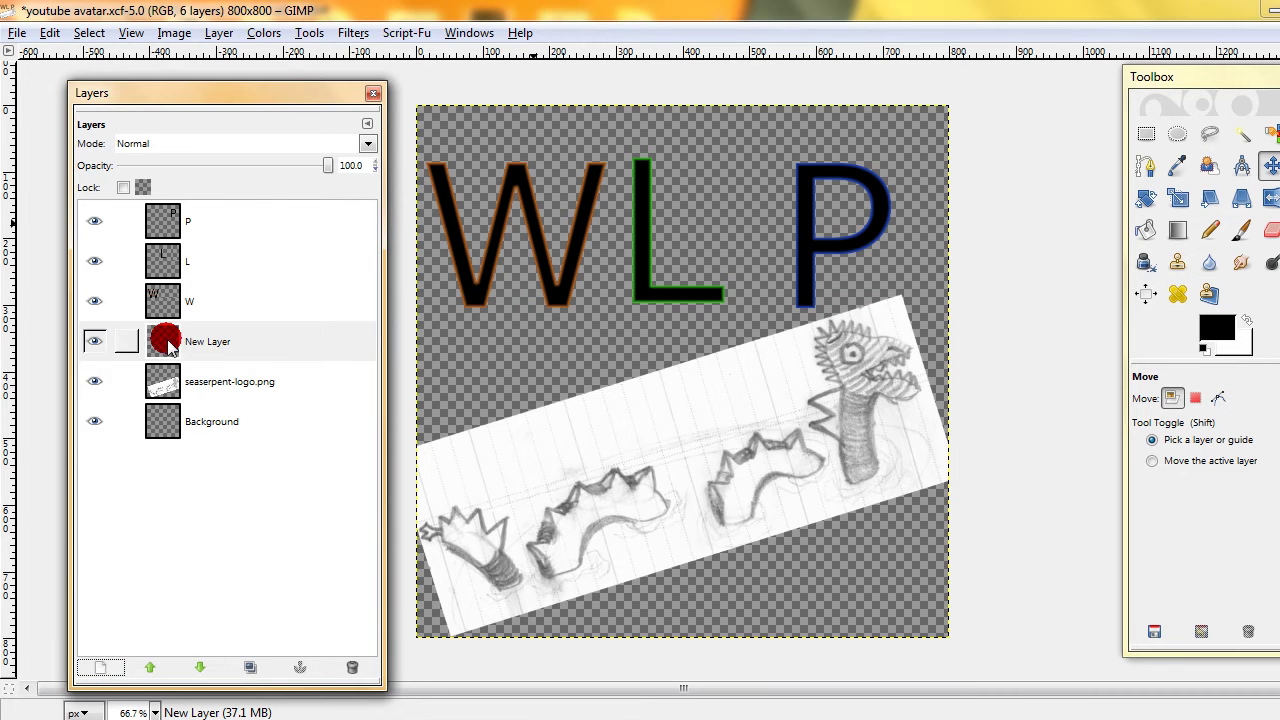
{"action": "left_click", "coordinate": [176, 343]}
{"action": "left_click", "coordinate": [97, 667]}
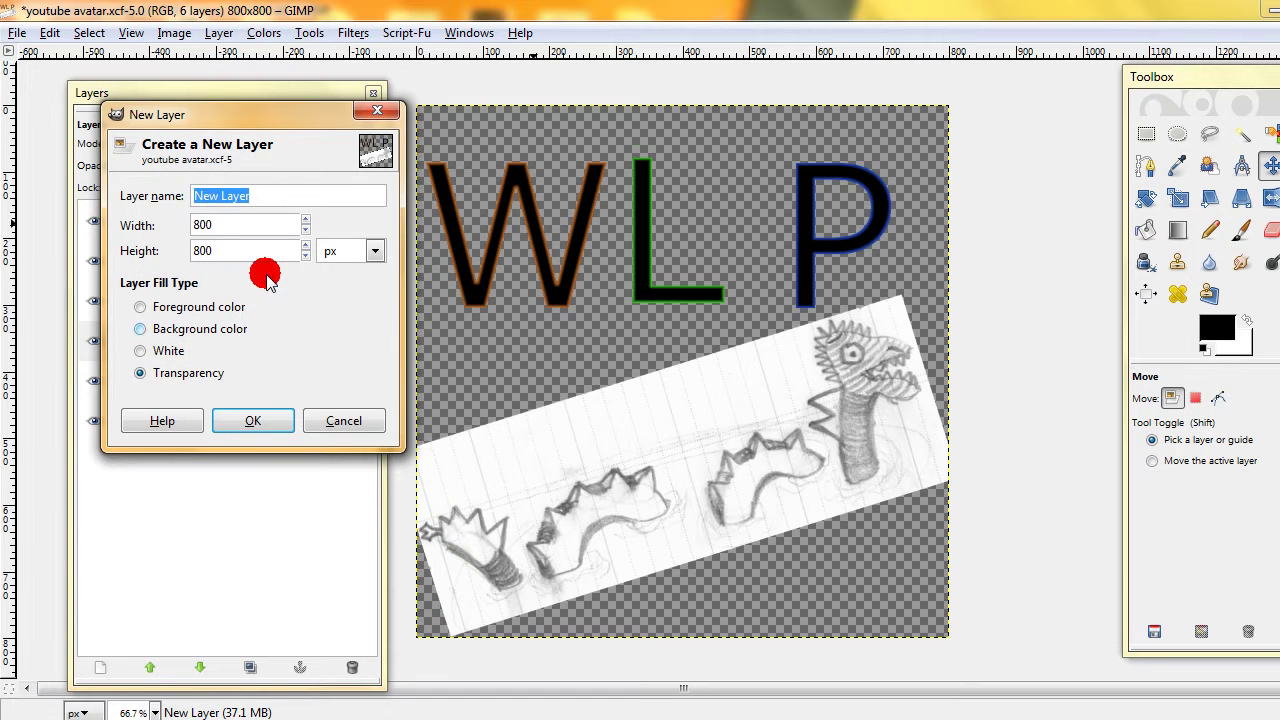
{"action": "left_click", "coordinate": [345, 418]}
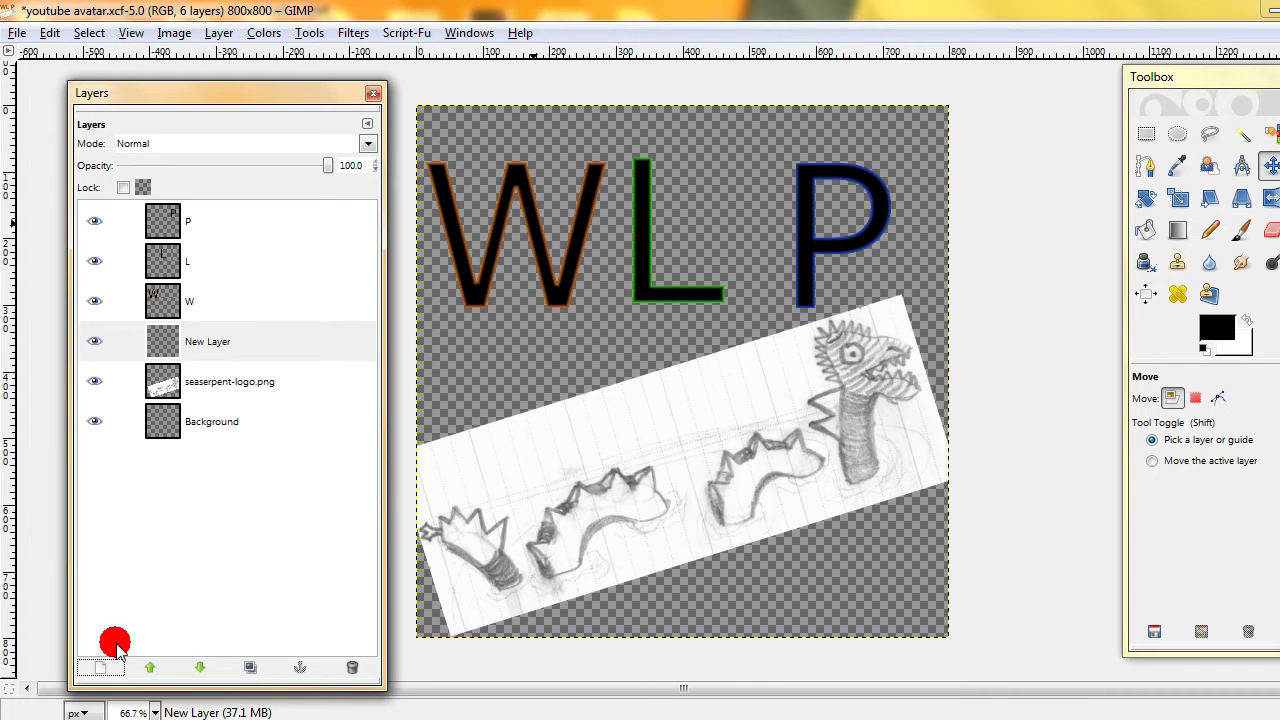
{"action": "left_click", "coordinate": [142, 338]}
{"action": "left_click", "coordinate": [142, 338]}
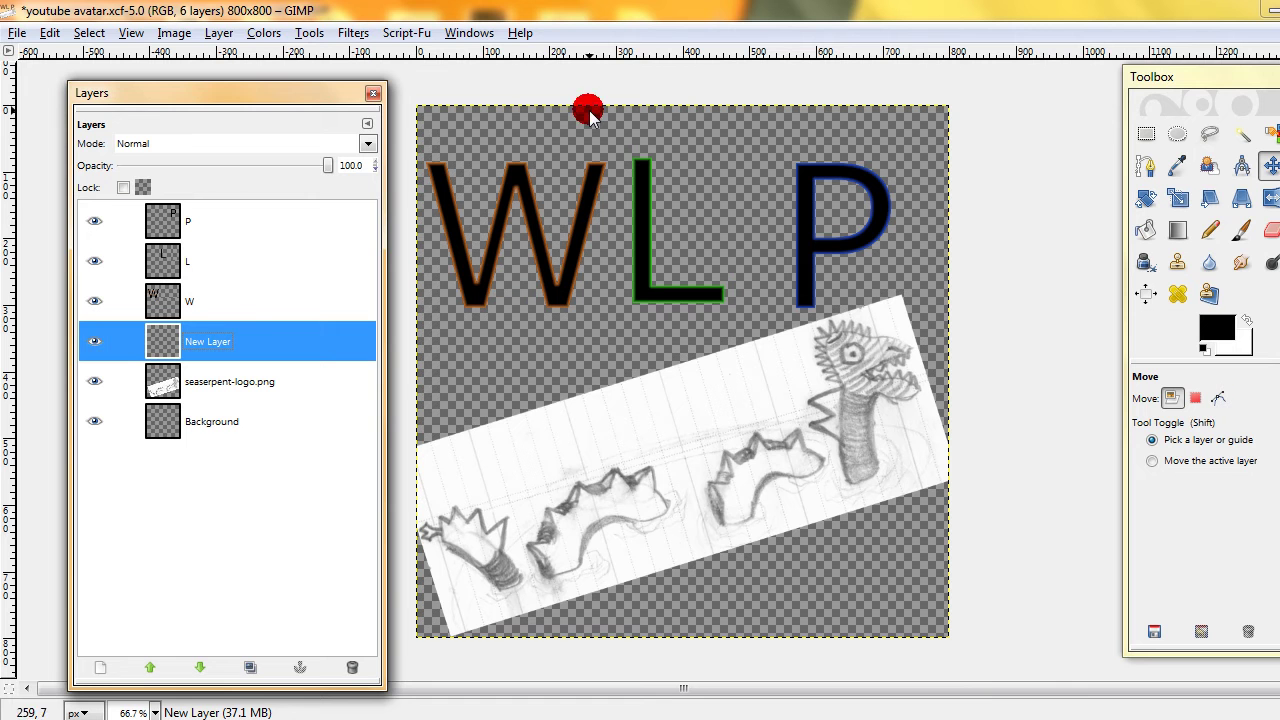
- Choose the Paintbrush and set the foreground color to teal 00907b
{"action": "left_click", "coordinate": [1241, 230]}
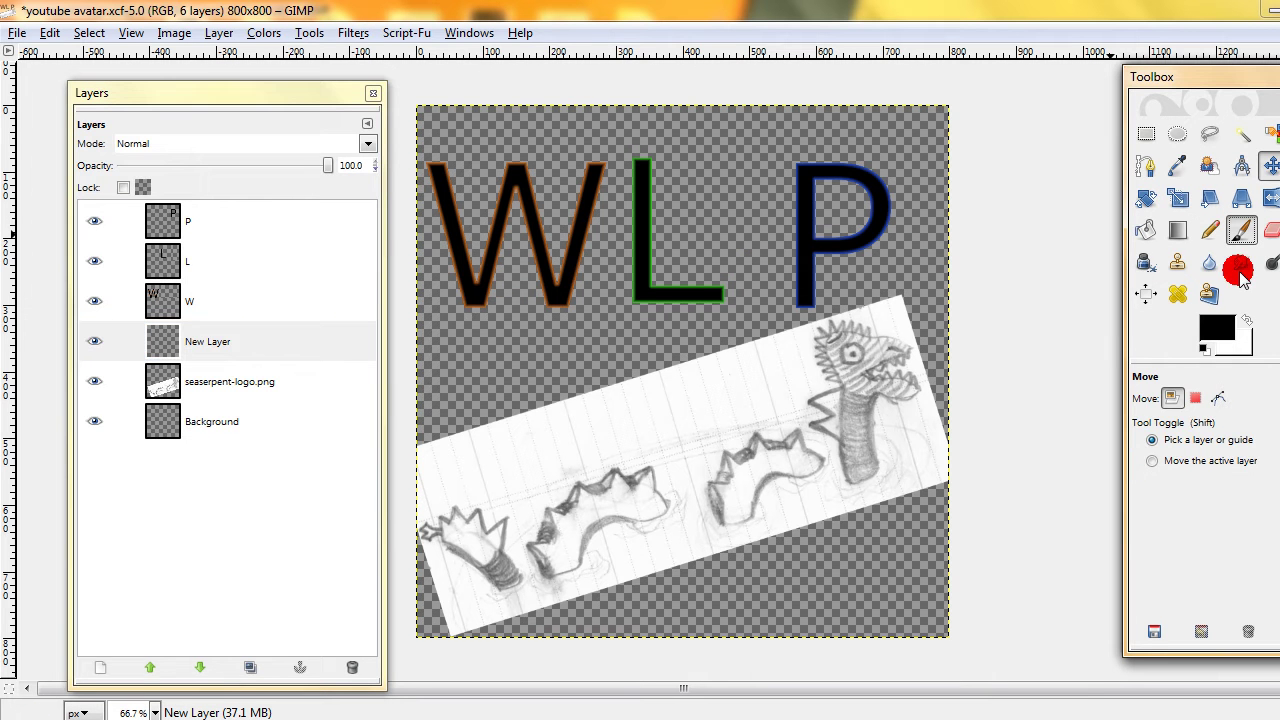
{"action": "left_click", "coordinate": [1217, 327]}
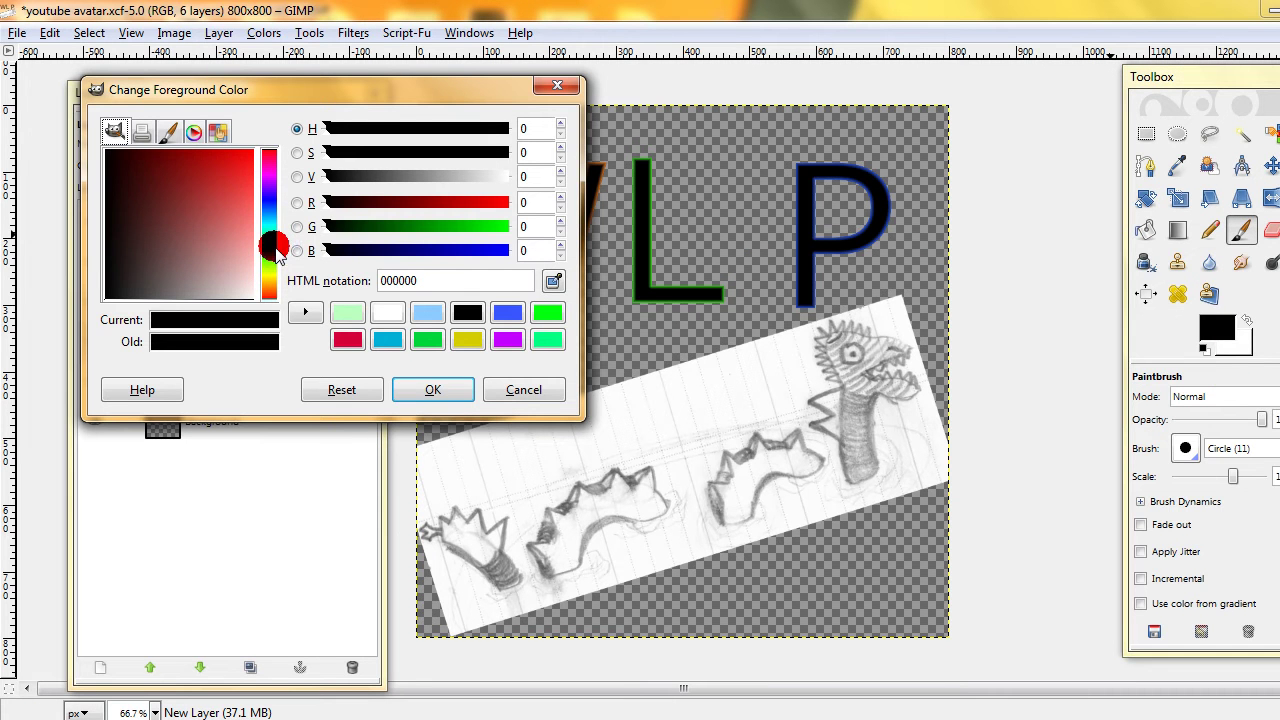
{"action": "mouse_move", "coordinate": [277, 252]}
{"action": "left_mouse_down"}
{"action": "mouse_move", "coordinate": [270, 186]}
{"action": "mouse_move", "coordinate": [264, 228]}
{"action": "mouse_move", "coordinate": [257, 194]}
{"action": "mouse_move", "coordinate": [291, 194]}
{"action": "mouse_move", "coordinate": [272, 238]}
{"action": "left_mouse_up"}
{"action": "left_click", "coordinate": [435, 177]}
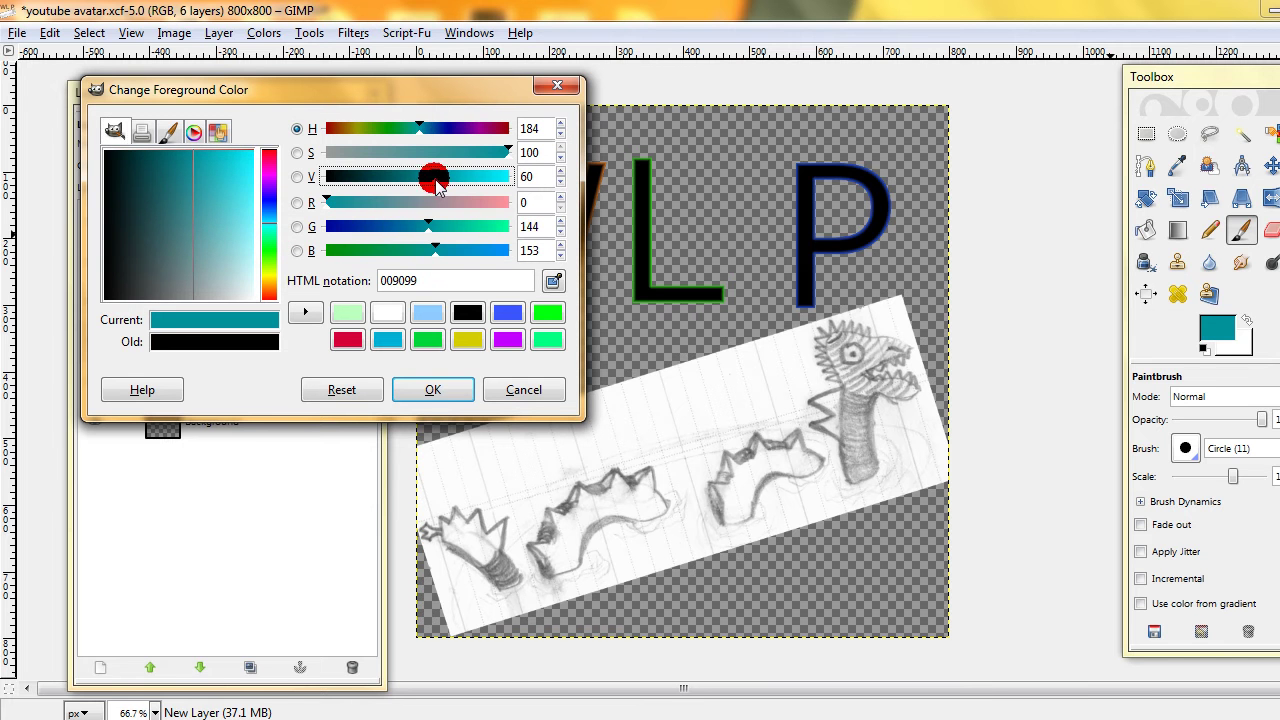
{"action": "left_click", "coordinate": [437, 393]}
{"action": "left_click_drag", "start_coordinate": [438, 394], "coordinate": [414, 265]}
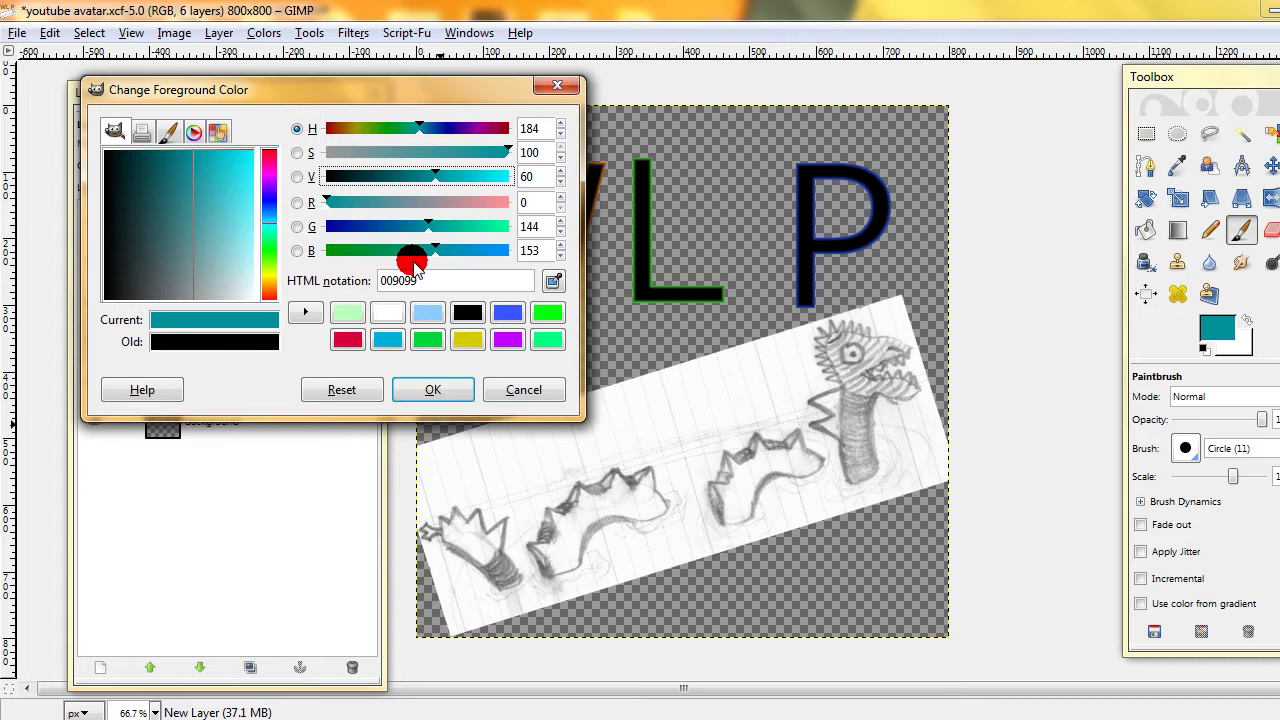
{"action": "left_click", "coordinate": [414, 252]}
{"action": "left_click", "coordinate": [433, 390]}
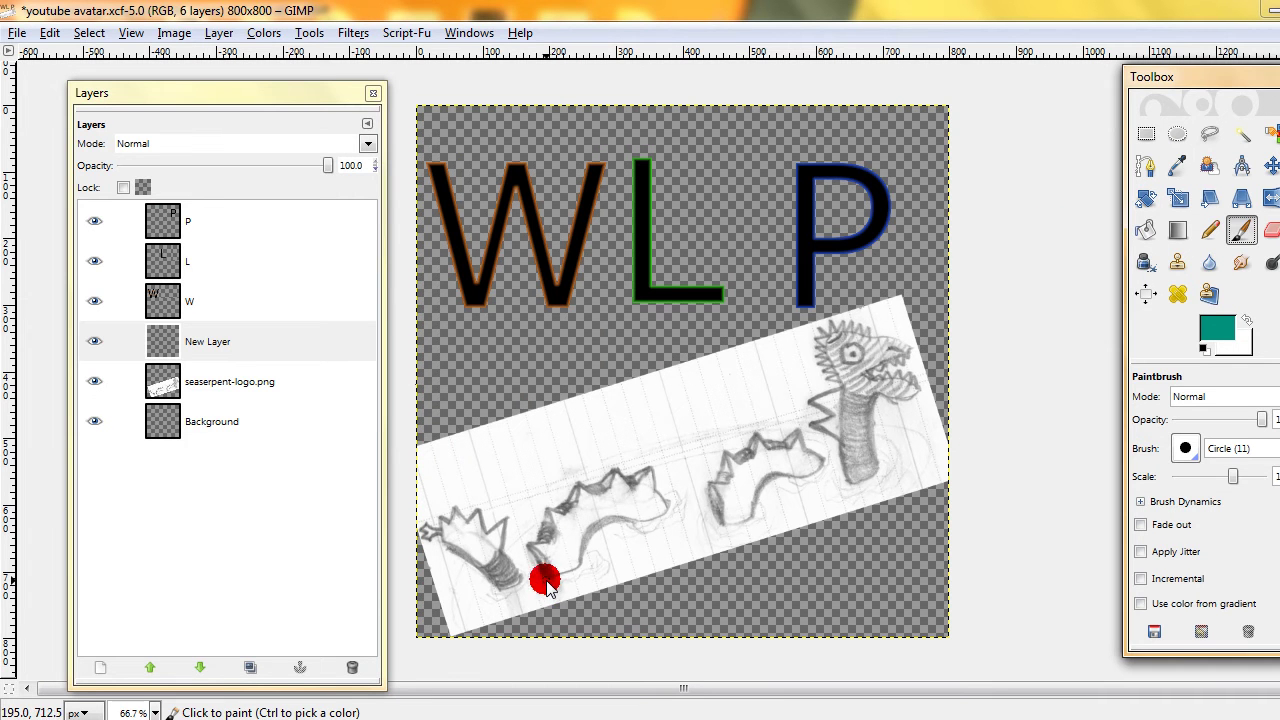
- Paint teal water strokes on the new layer where the serpent's tail, both humps and neck meet the water
{"action": "mouse_move", "coordinate": [545, 585]}
{"action": "left_mouse_down"}
{"action": "mouse_move", "coordinate": [585, 582]}
{"action": "mouse_move", "coordinate": [556, 579]}
{"action": "mouse_move", "coordinate": [587, 574]}
{"action": "mouse_move", "coordinate": [593, 558]}
{"action": "mouse_move", "coordinate": [532, 580]}
{"action": "left_mouse_up"}
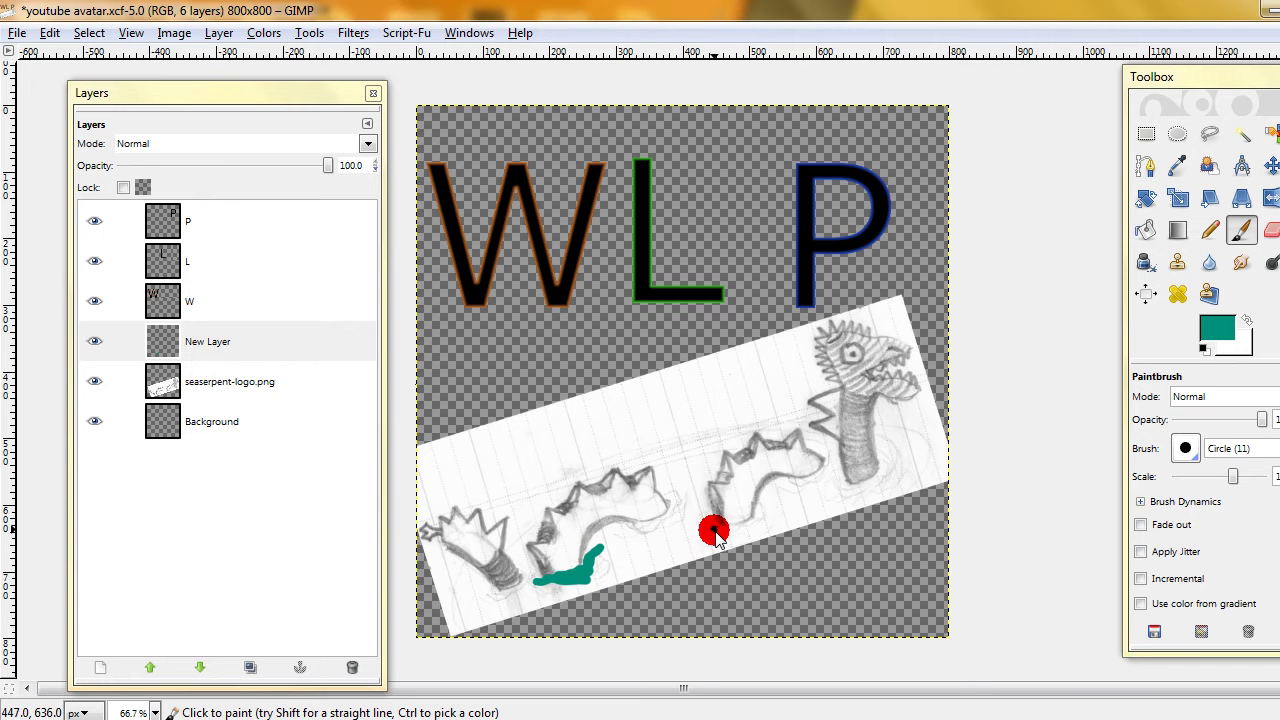
{"action": "mouse_move", "coordinate": [713, 533]}
{"action": "left_mouse_down"}
{"action": "mouse_move", "coordinate": [755, 509]}
{"action": "mouse_move", "coordinate": [717, 521]}
{"action": "mouse_move", "coordinate": [756, 524]}
{"action": "left_mouse_up"}
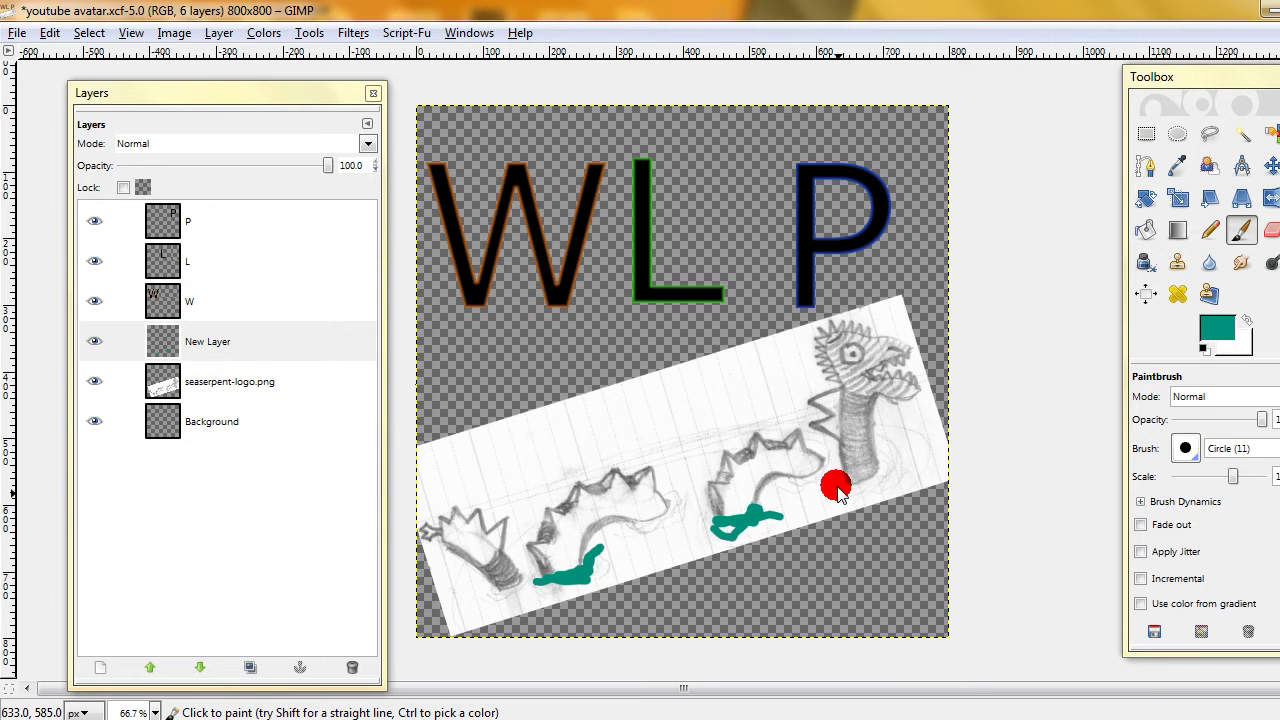
{"action": "mouse_move", "coordinate": [838, 488]}
{"action": "left_mouse_down"}
{"action": "mouse_move", "coordinate": [881, 492]}
{"action": "mouse_move", "coordinate": [889, 475]}
{"action": "mouse_move", "coordinate": [808, 483]}
{"action": "left_mouse_up"}
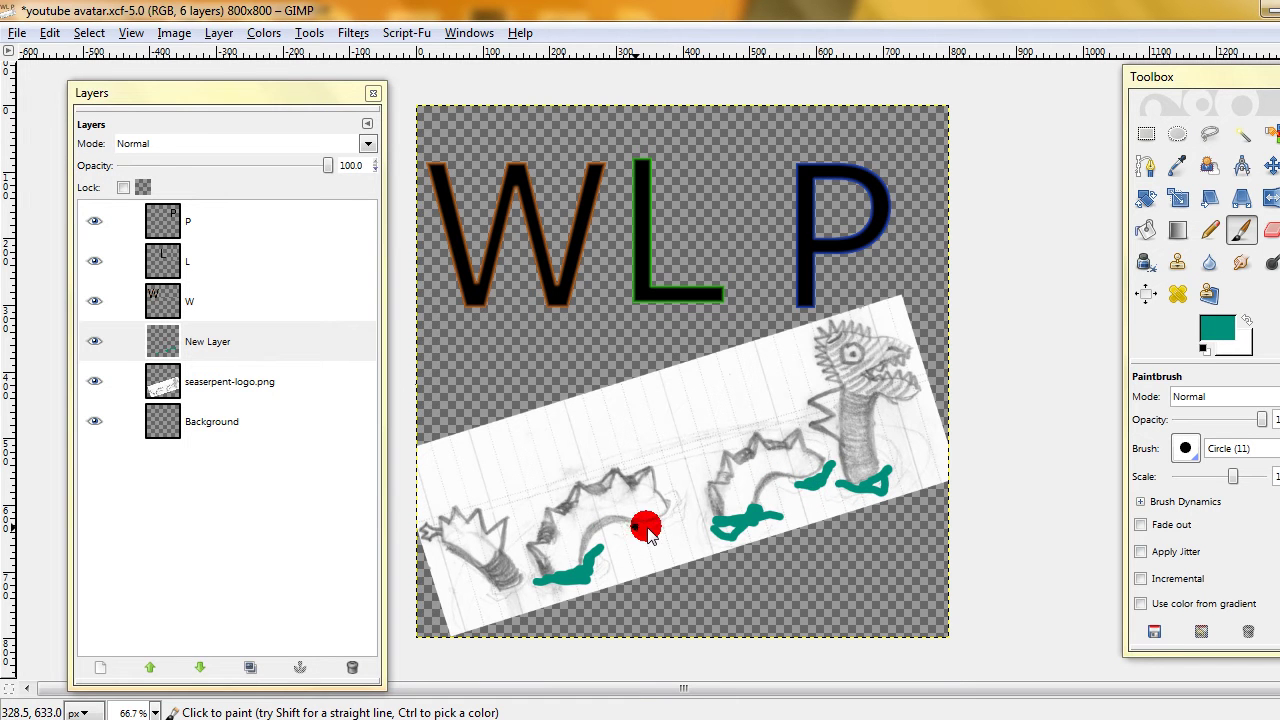
{"action": "mouse_move", "coordinate": [648, 533]}
{"action": "left_mouse_down"}
{"action": "mouse_move", "coordinate": [675, 494]}
{"action": "mouse_move", "coordinate": [646, 523]}
{"action": "left_mouse_up"}
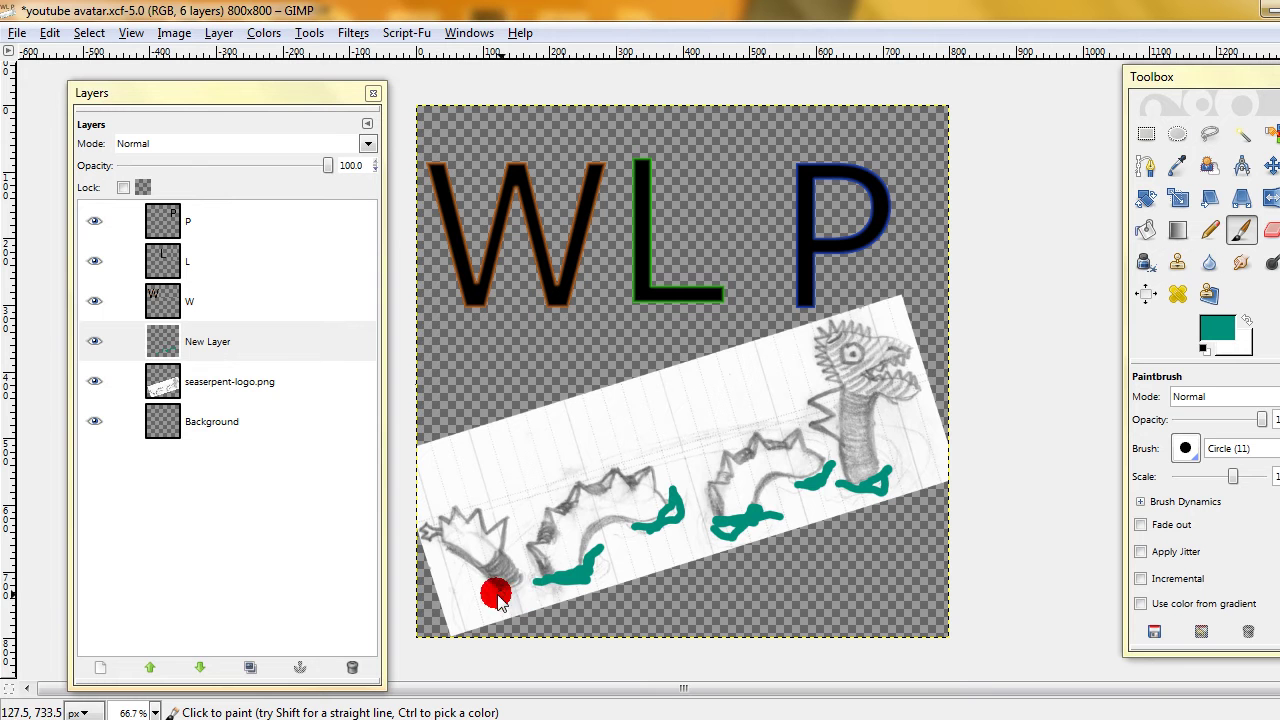
{"action": "left_click_drag", "start_coordinate": [496, 594], "coordinate": [520, 586]}
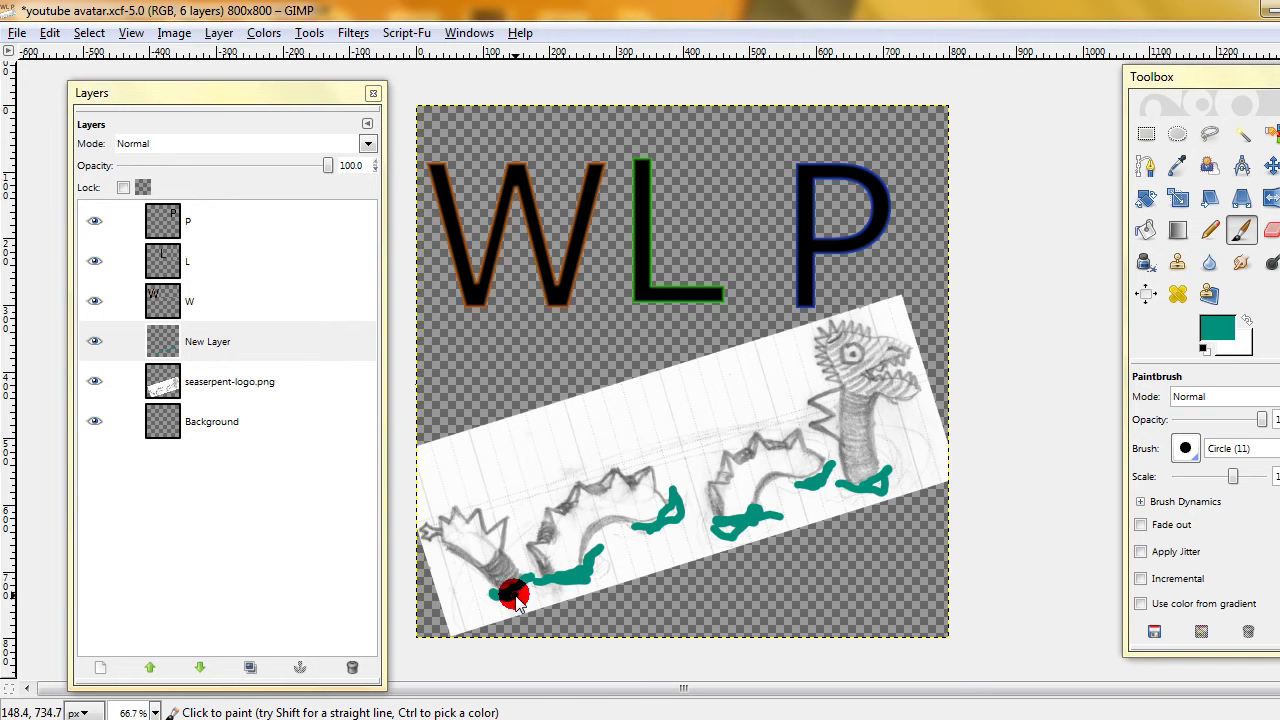
- On another new layer, paint blue 004aba water strokes along the lower edges of the teal strokes
{"action": "left_click", "coordinate": [97, 666], "text": "shift"}
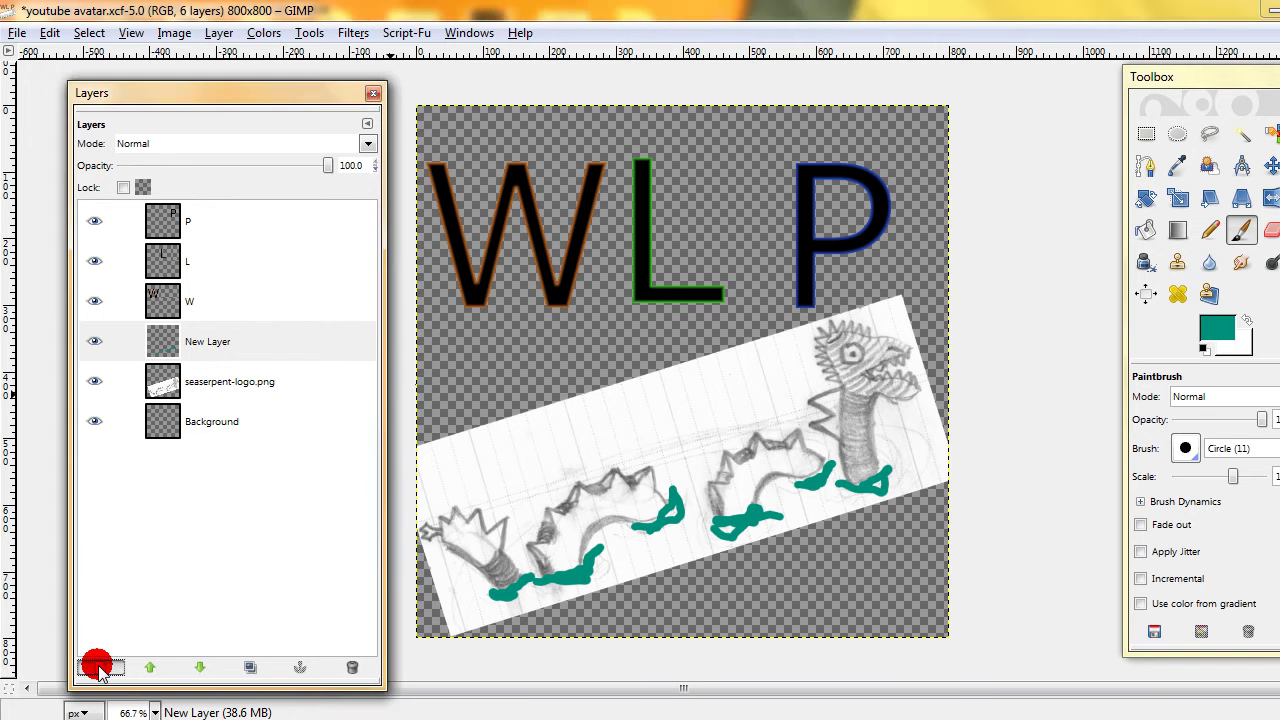
{"action": "left_click", "coordinate": [1216, 327]}
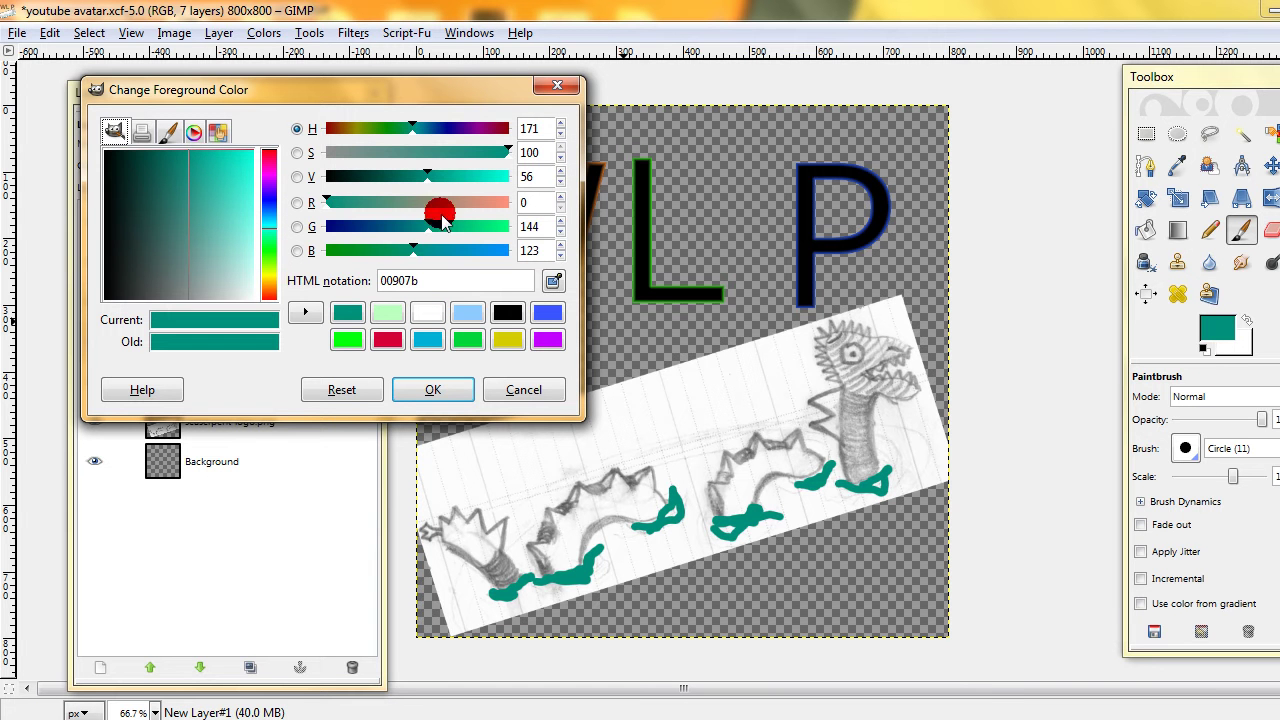
{"action": "left_click", "coordinate": [459, 180]}
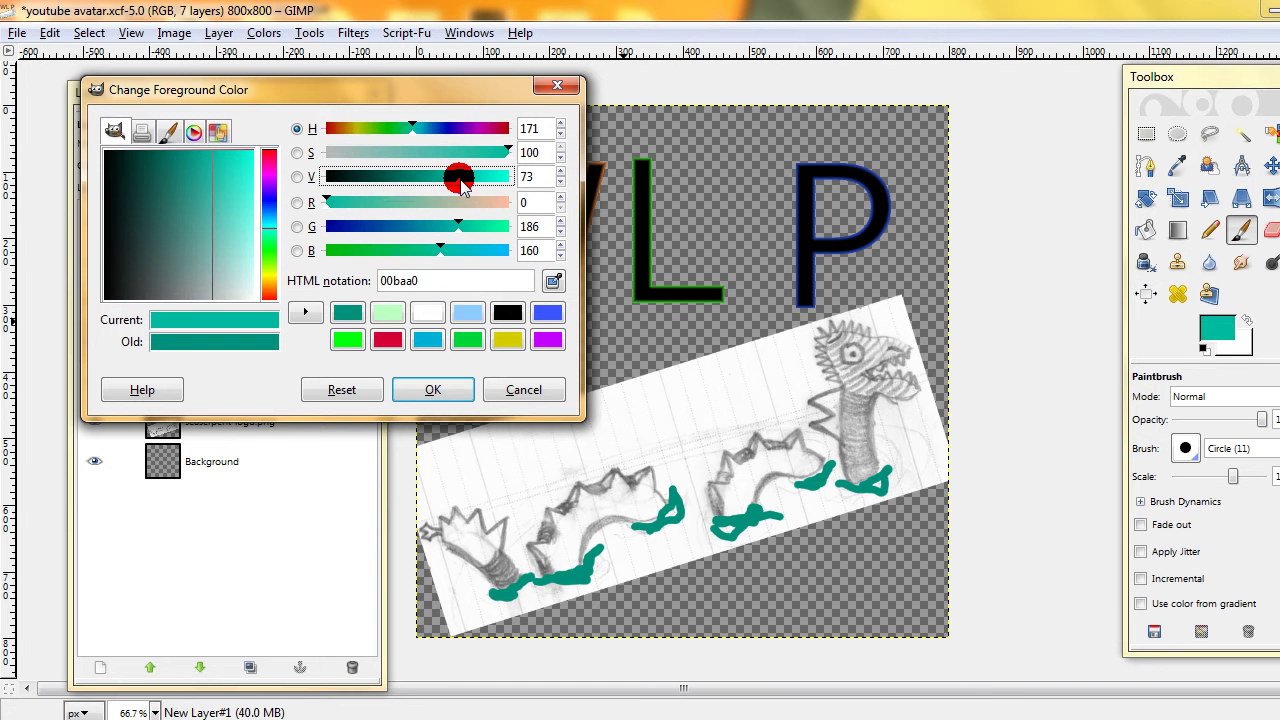
{"action": "left_click", "coordinate": [266, 210]}
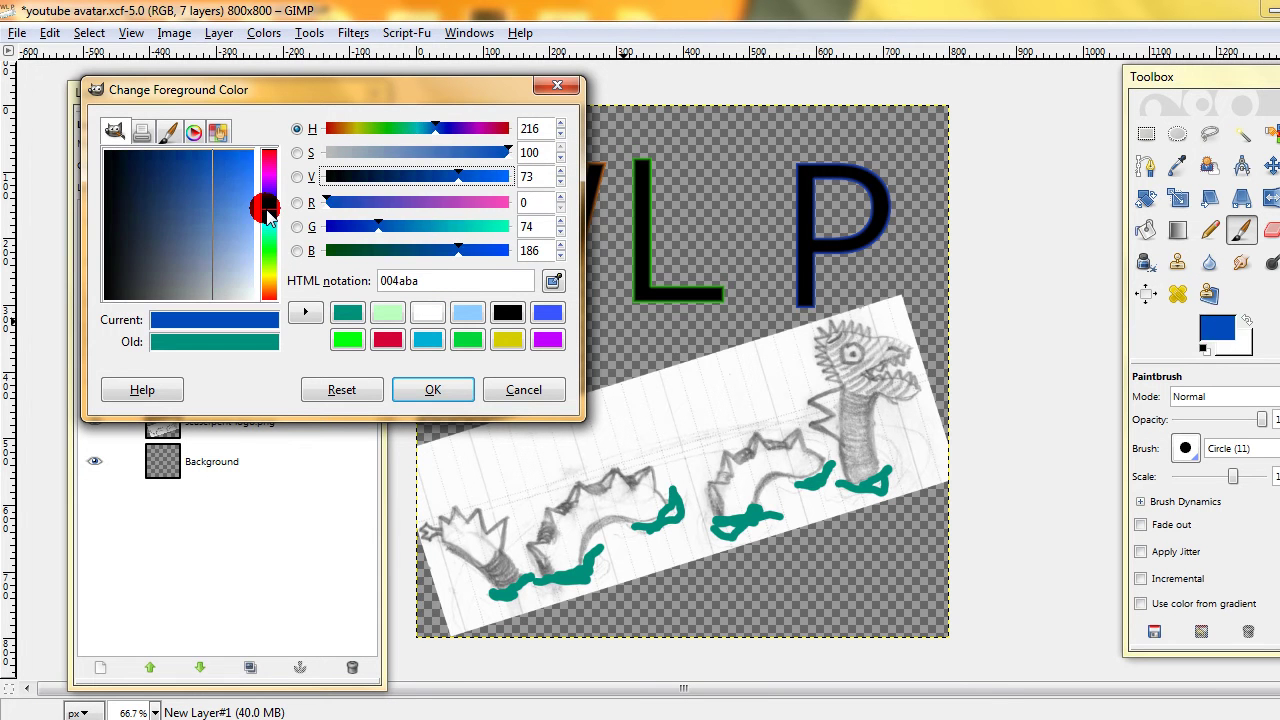
{"action": "left_click_drag", "start_coordinate": [410, 390], "coordinate": [447, 215]}
{"action": "left_click", "coordinate": [432, 390]}
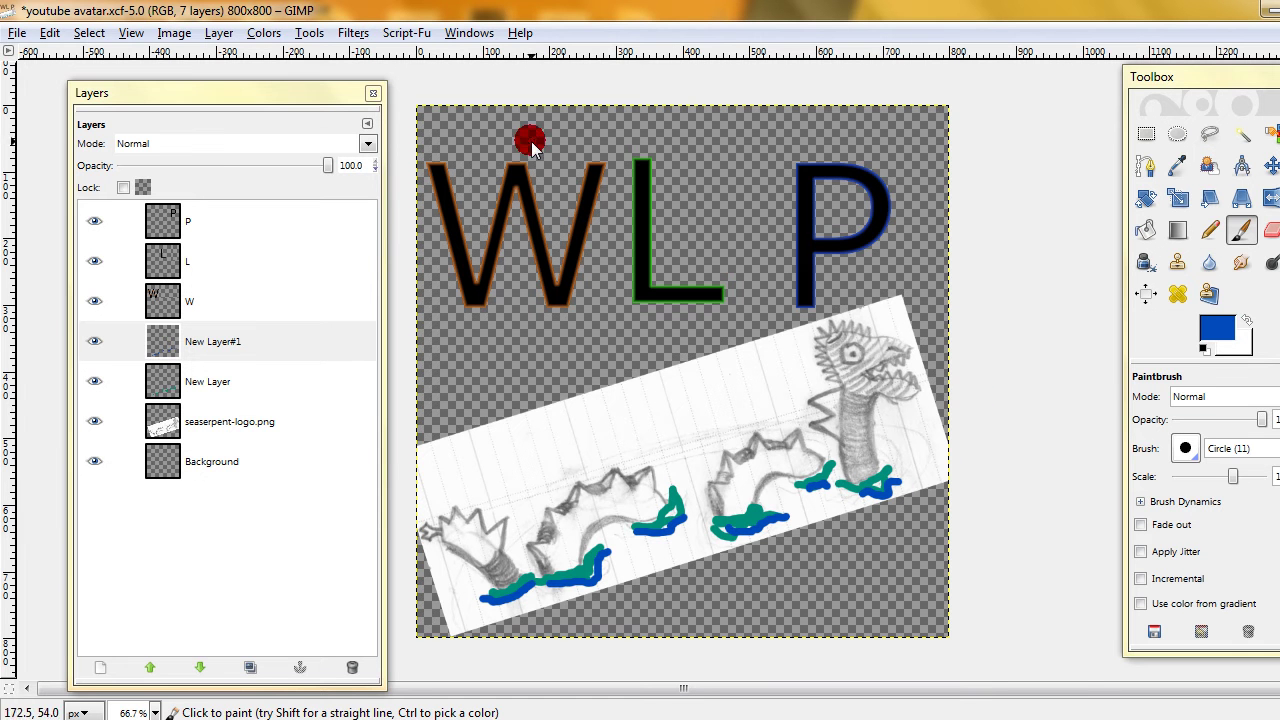
- Add another new layer above the blue strokes and set the foreground color to black 000000
{"action": "left_click", "coordinate": [93, 668], "text": "shift"}
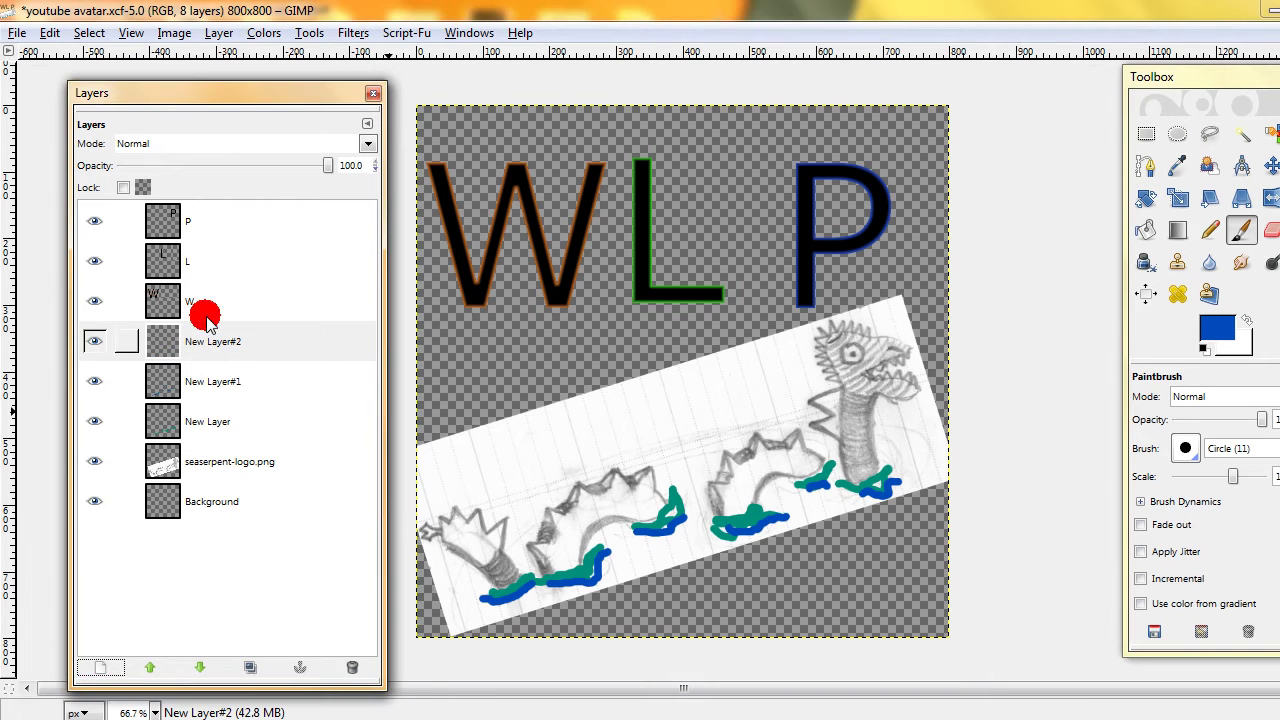
{"action": "left_click", "coordinate": [1217, 327]}
{"action": "mouse_move", "coordinate": [268, 247]}
{"action": "left_mouse_down"}
{"action": "mouse_move", "coordinate": [268, 226]}
{"action": "mouse_move", "coordinate": [268, 237]}
{"action": "left_mouse_up"}
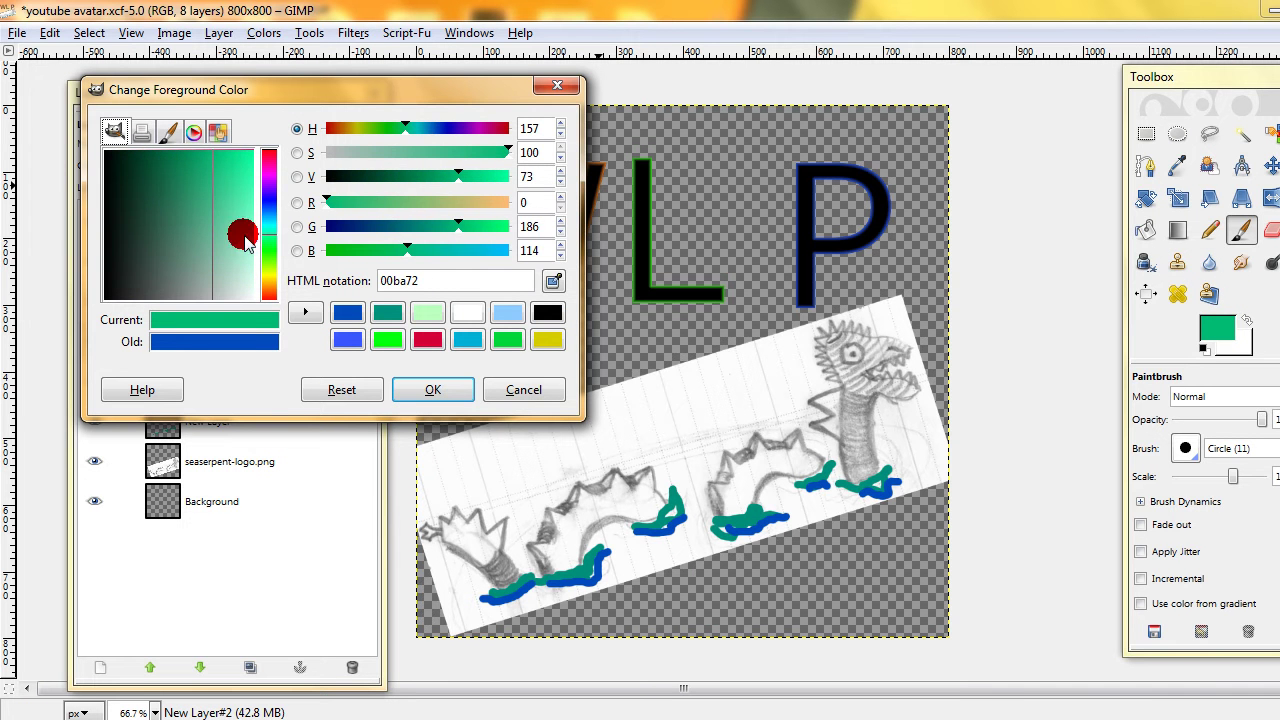
{"action": "left_click_drag", "start_coordinate": [165, 206], "coordinate": [100, 148]}
{"action": "left_click", "coordinate": [413, 390]}
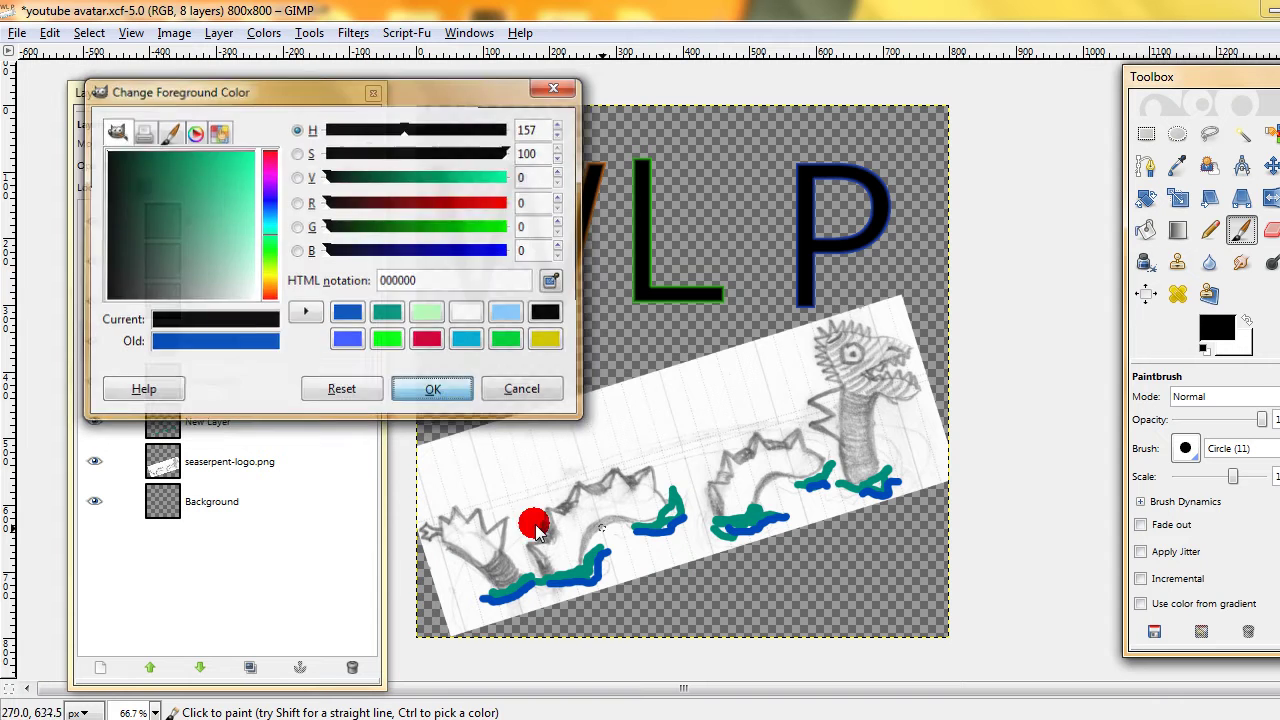
- Paint black patches inside the spikes along the sea serpent's tail on the new layer
{"action": "left_click_drag", "start_coordinate": [473, 528], "coordinate": [478, 535]}
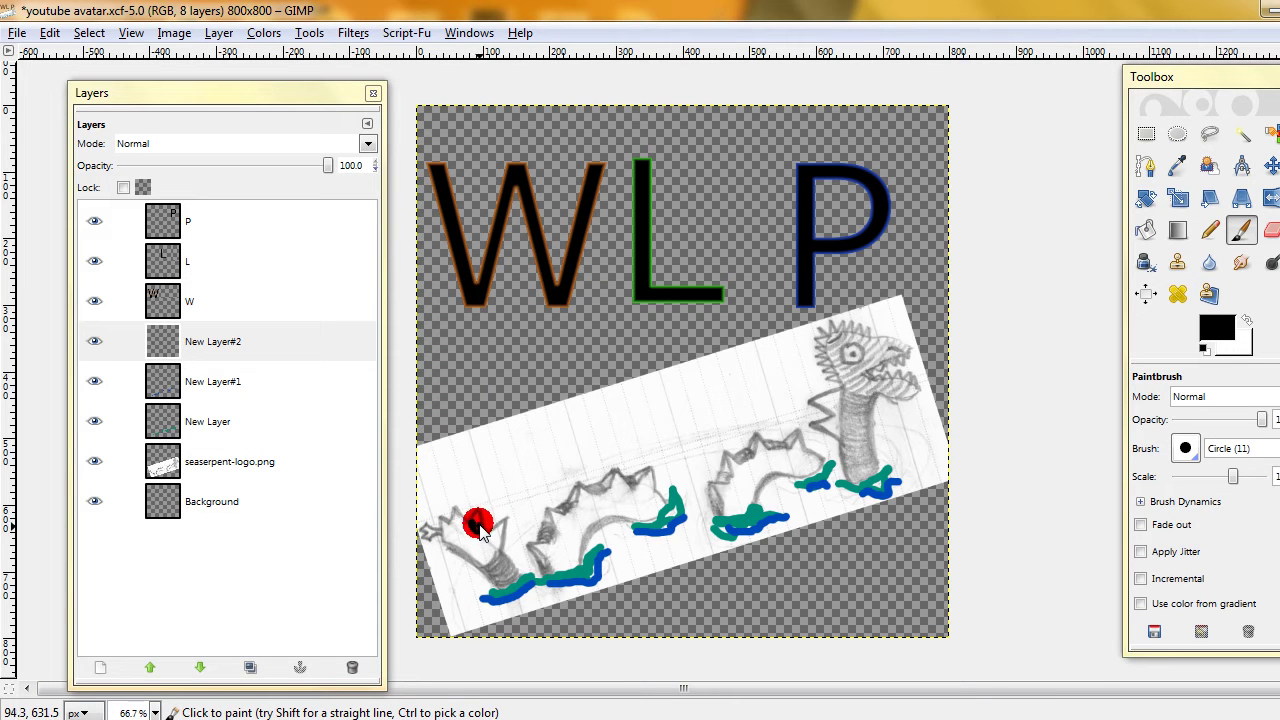
{"action": "left_click", "coordinate": [646, 466]}
{"action": "scroll", "coordinate": [646, 466], "scroll_direction": "up", "scroll_amount": 3}
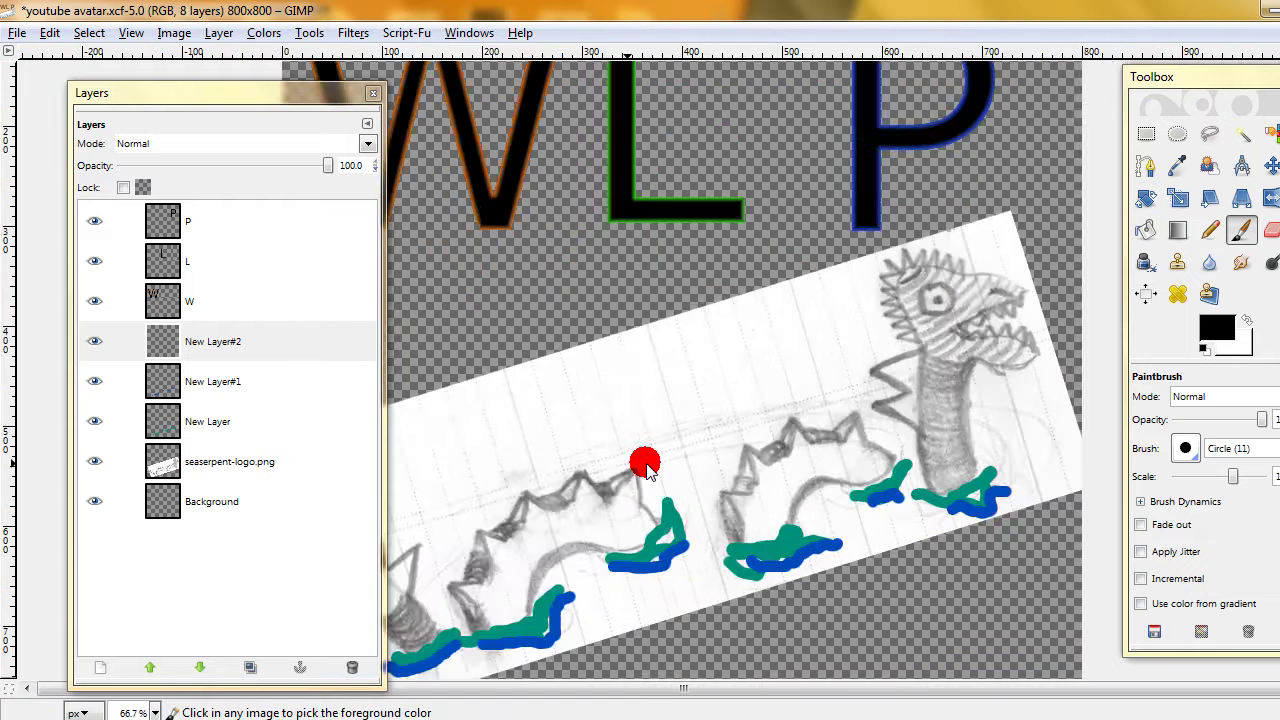
{"action": "scroll", "coordinate": [674, 443], "scroll_direction": "left", "scroll_amount": 5}
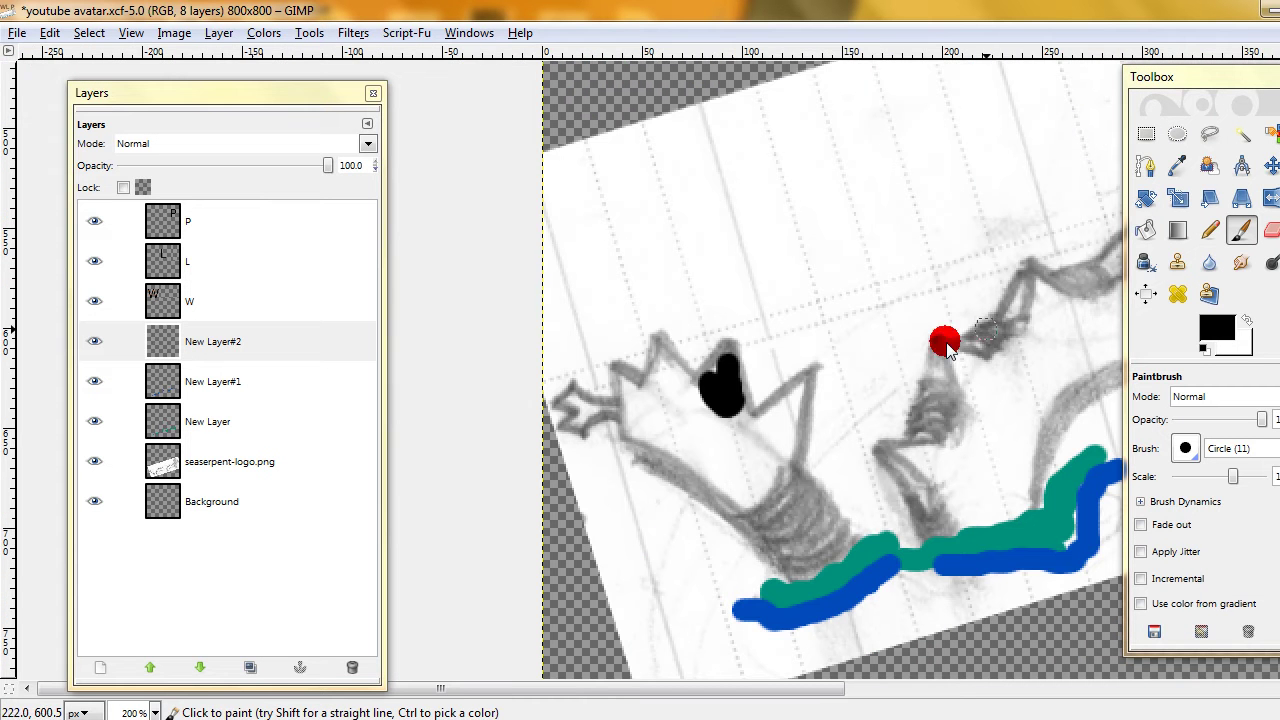
{"action": "scroll", "coordinate": [766, 357], "scroll_direction": "right", "scroll_amount": 3}
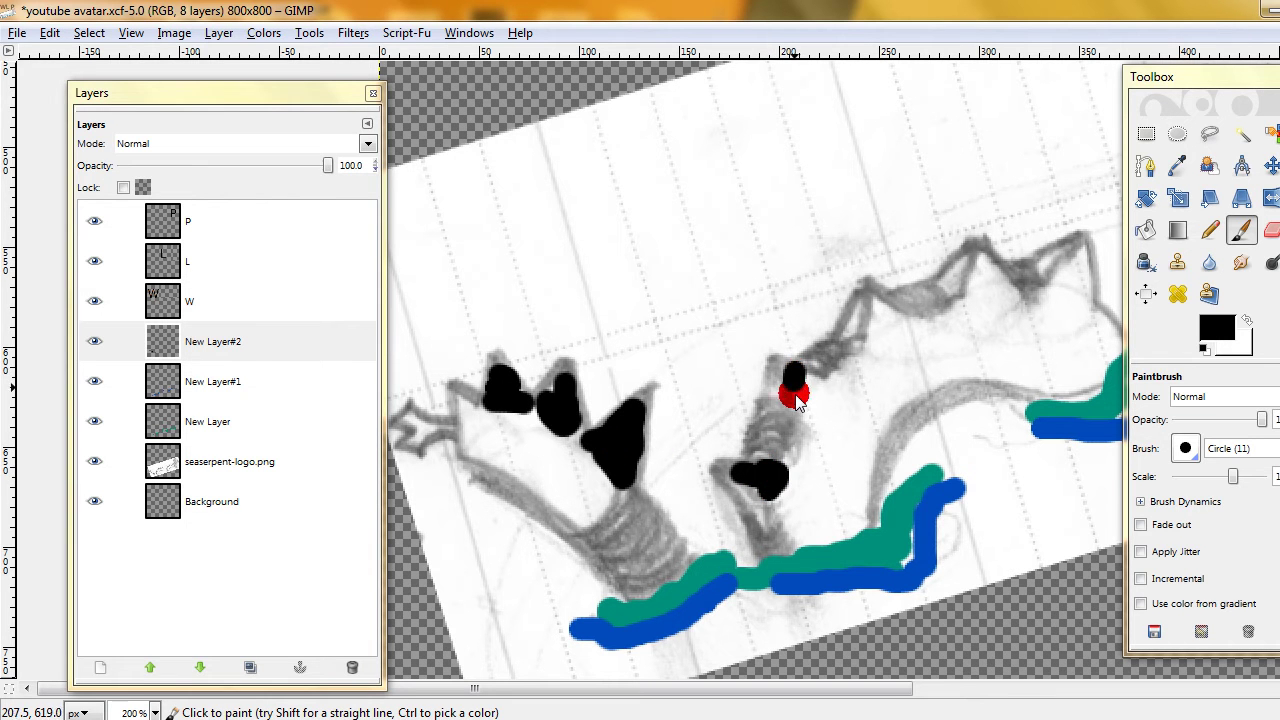
- Paint black patches inside the back spikes of the serpent's first hump, next to the tail
{"action": "left_click", "coordinate": [861, 353]}
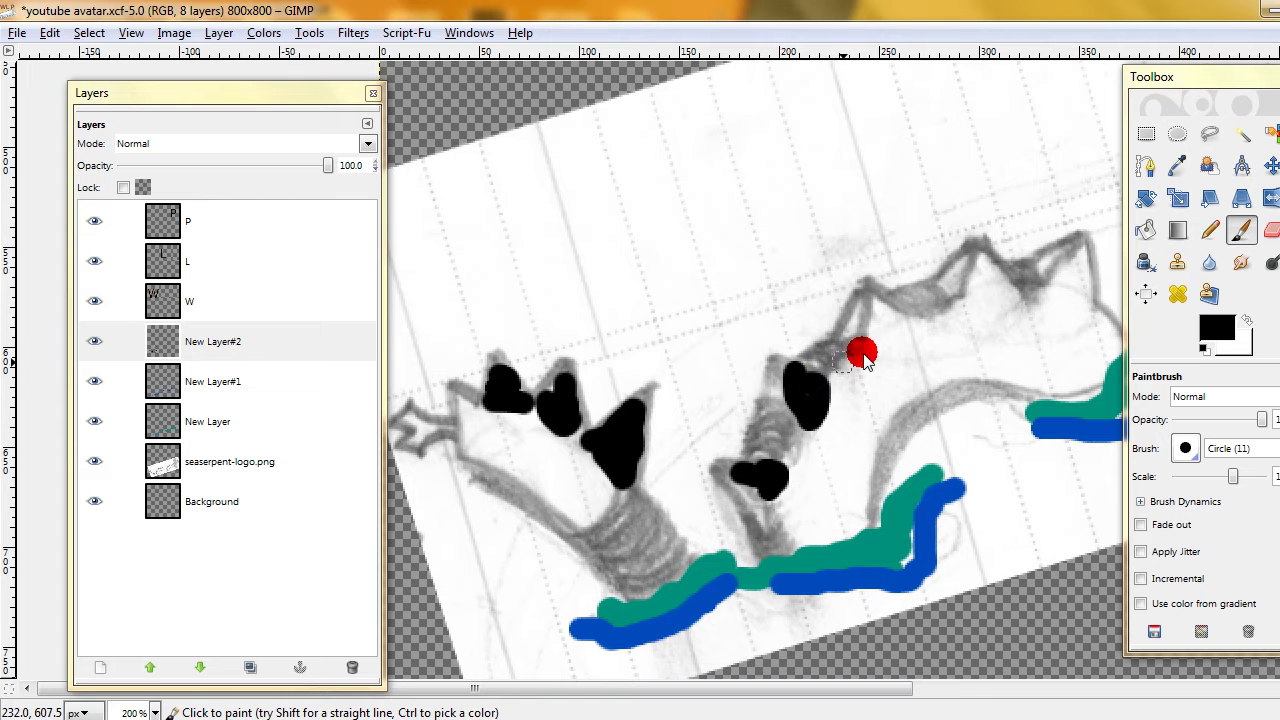
{"action": "left_click_drag", "start_coordinate": [874, 346], "coordinate": [877, 308]}
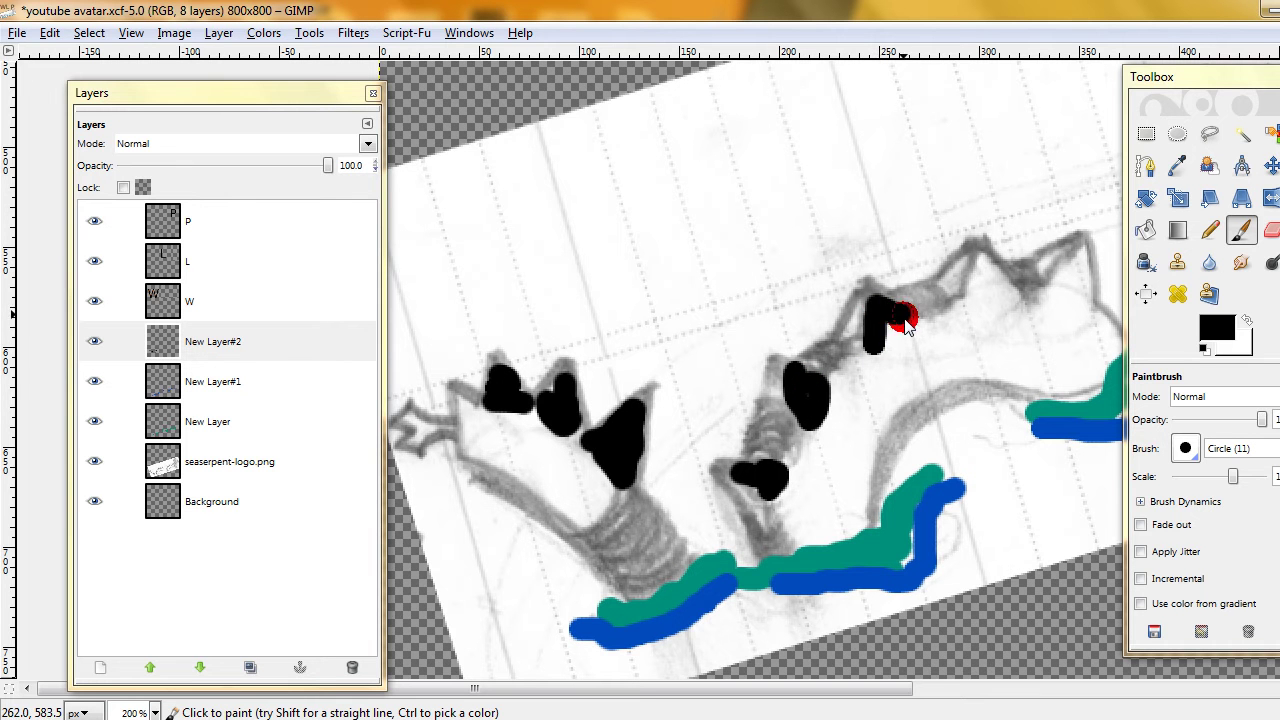
{"action": "left_click_drag", "start_coordinate": [850, 340], "coordinate": [868, 322]}
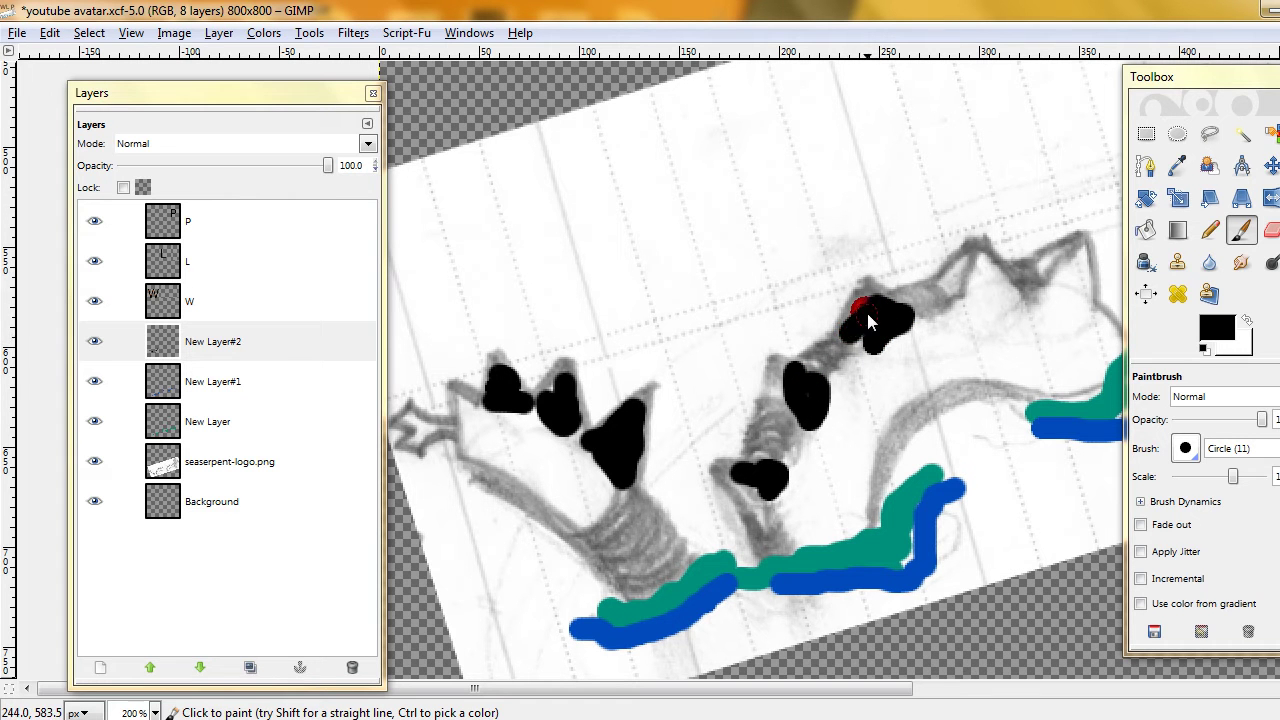
{"action": "left_click_drag", "start_coordinate": [956, 294], "coordinate": [1000, 288]}
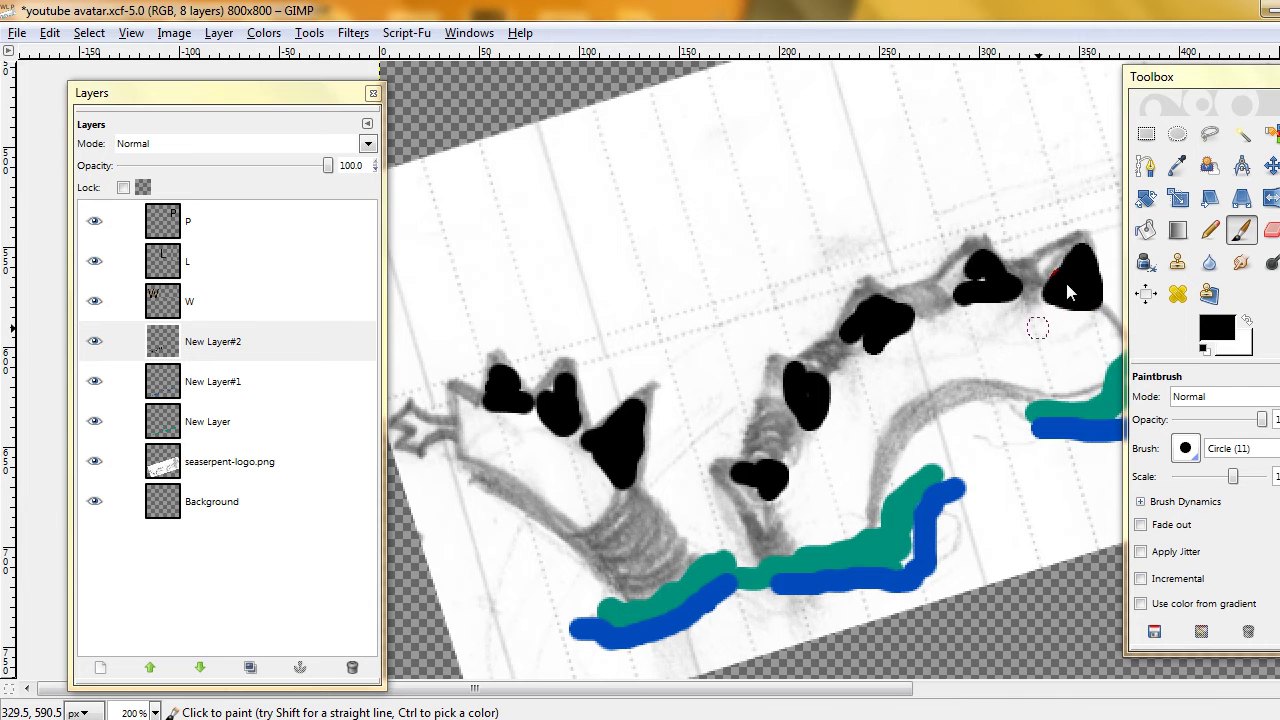
- Paint black patches inside the second hump's back spikes and fill the two large neck spikes with black
{"action": "left_click_drag", "start_coordinate": [1066, 283], "coordinate": [580, 434]}
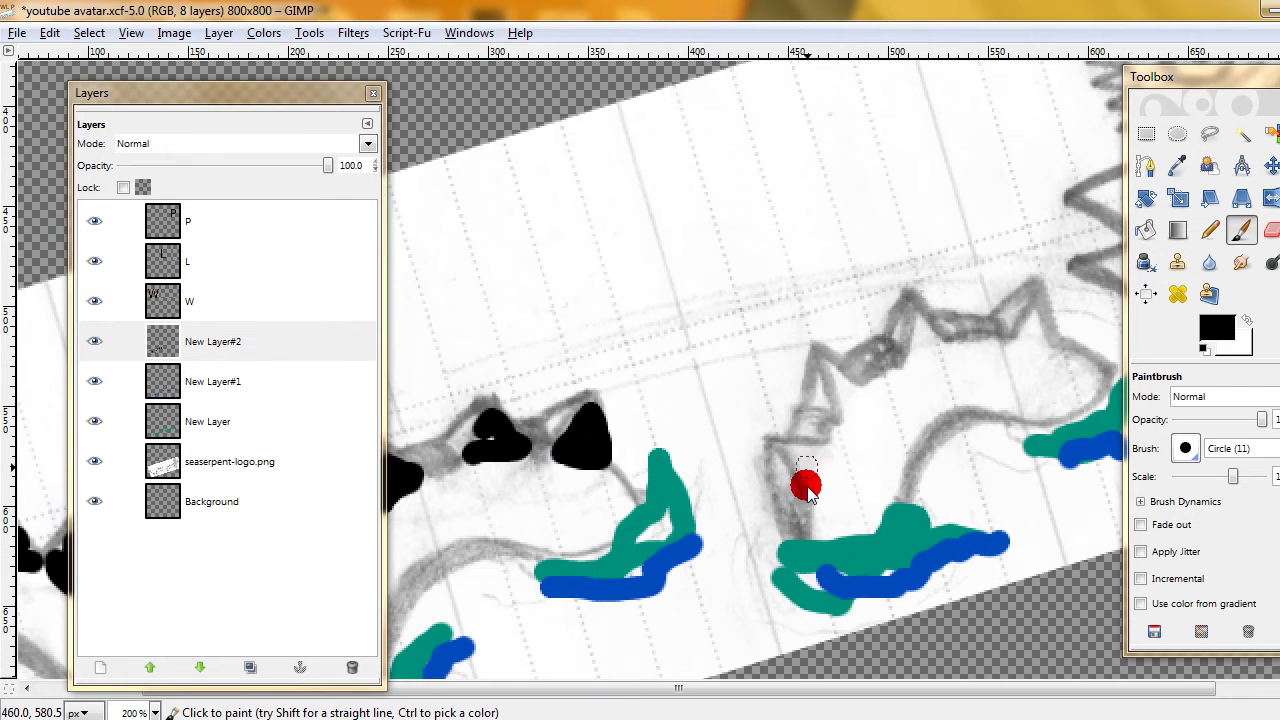
{"action": "left_click_drag", "start_coordinate": [816, 491], "coordinate": [797, 449]}
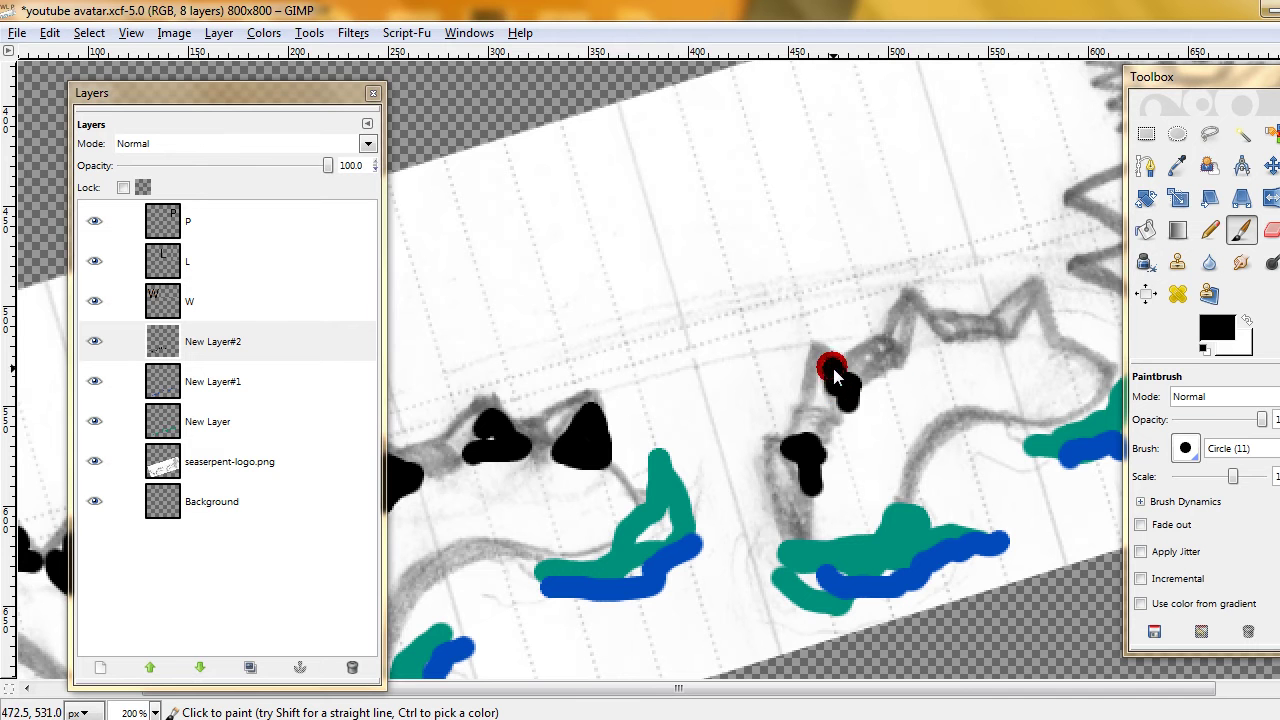
{"action": "left_click_drag", "start_coordinate": [840, 382], "coordinate": [829, 366]}
{"action": "left_click_drag", "start_coordinate": [907, 362], "coordinate": [929, 344]}
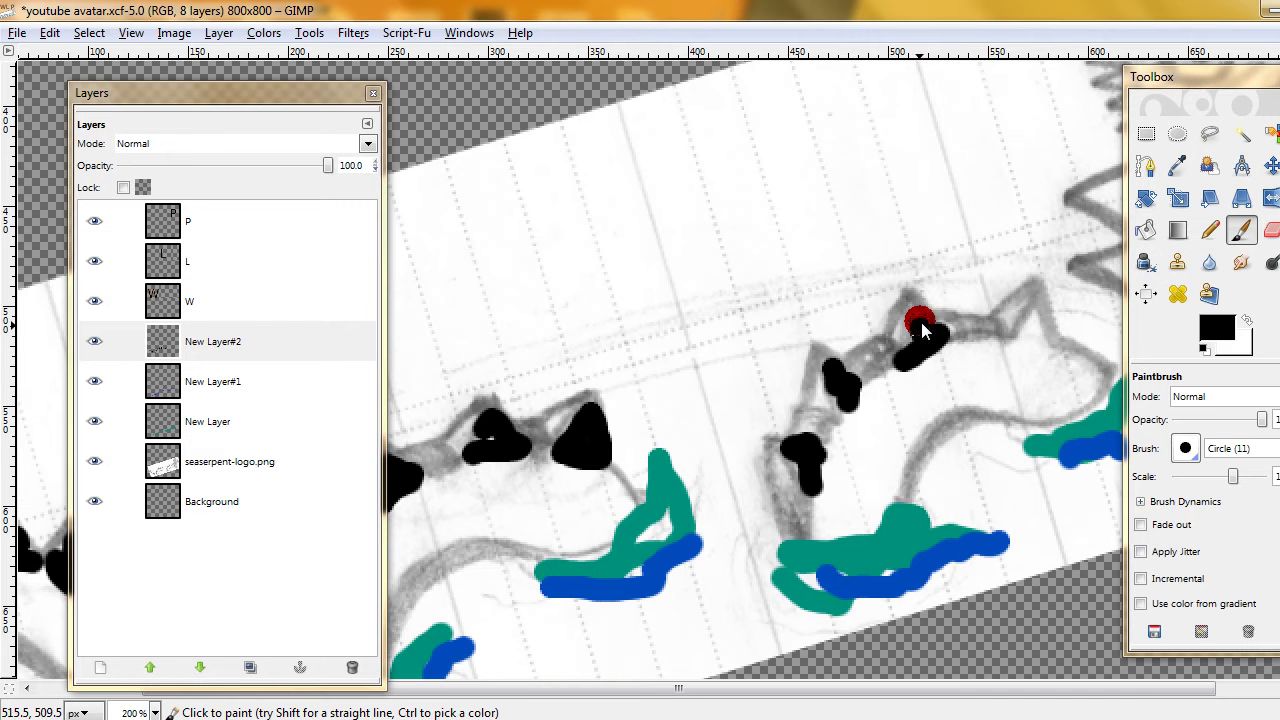
{"action": "left_click", "coordinate": [920, 322]}
{"action": "mouse_move", "coordinate": [1020, 343]}
{"action": "left_mouse_down"}
{"action": "mouse_move", "coordinate": [1045, 345]}
{"action": "mouse_move", "coordinate": [1050, 309]}
{"action": "mouse_move", "coordinate": [795, 412]}
{"action": "mouse_move", "coordinate": [850, 400]}
{"action": "mouse_move", "coordinate": [880, 420]}
{"action": "left_mouse_up"}
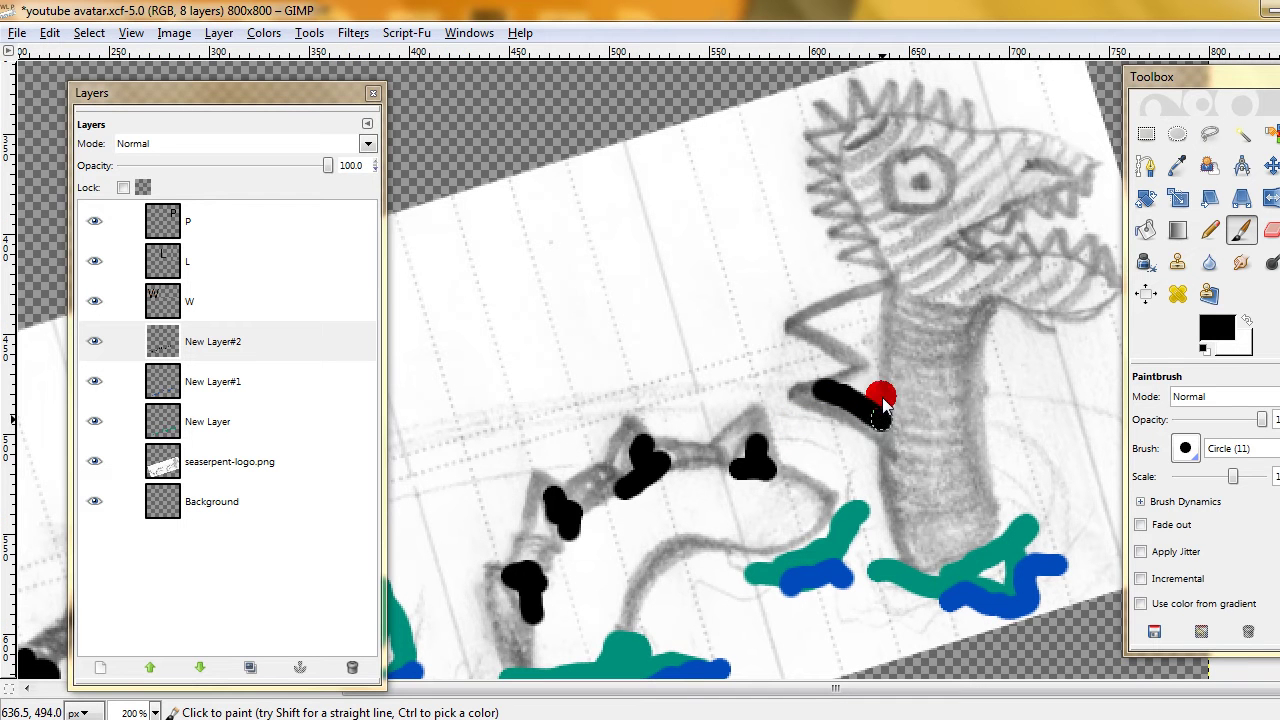
{"action": "left_click_drag", "start_coordinate": [879, 300], "coordinate": [876, 385]}
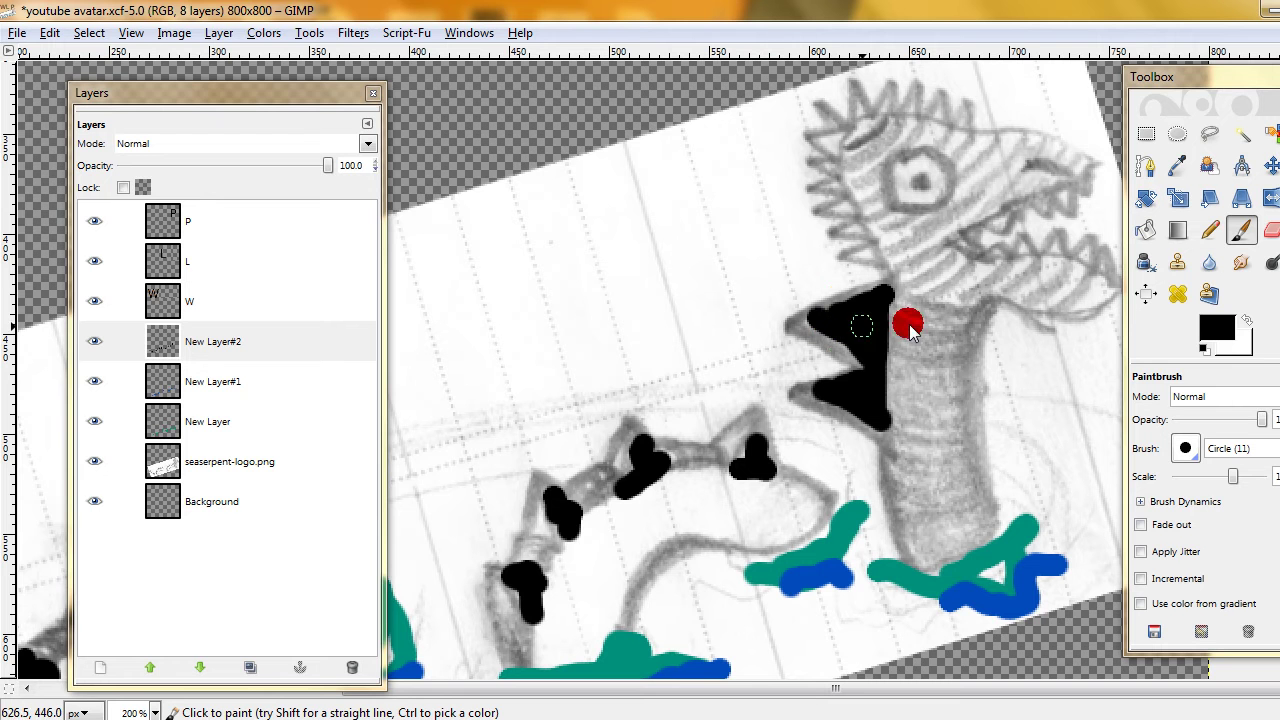
- Add a small black dab on the serpent's tail at the spike nearest the tail tip
{"action": "scroll", "coordinate": [912, 265], "scroll_direction": "down", "scroll_amount": 2}
{"action": "scroll", "coordinate": [912, 265], "scroll_direction": "left", "scroll_amount": 1}
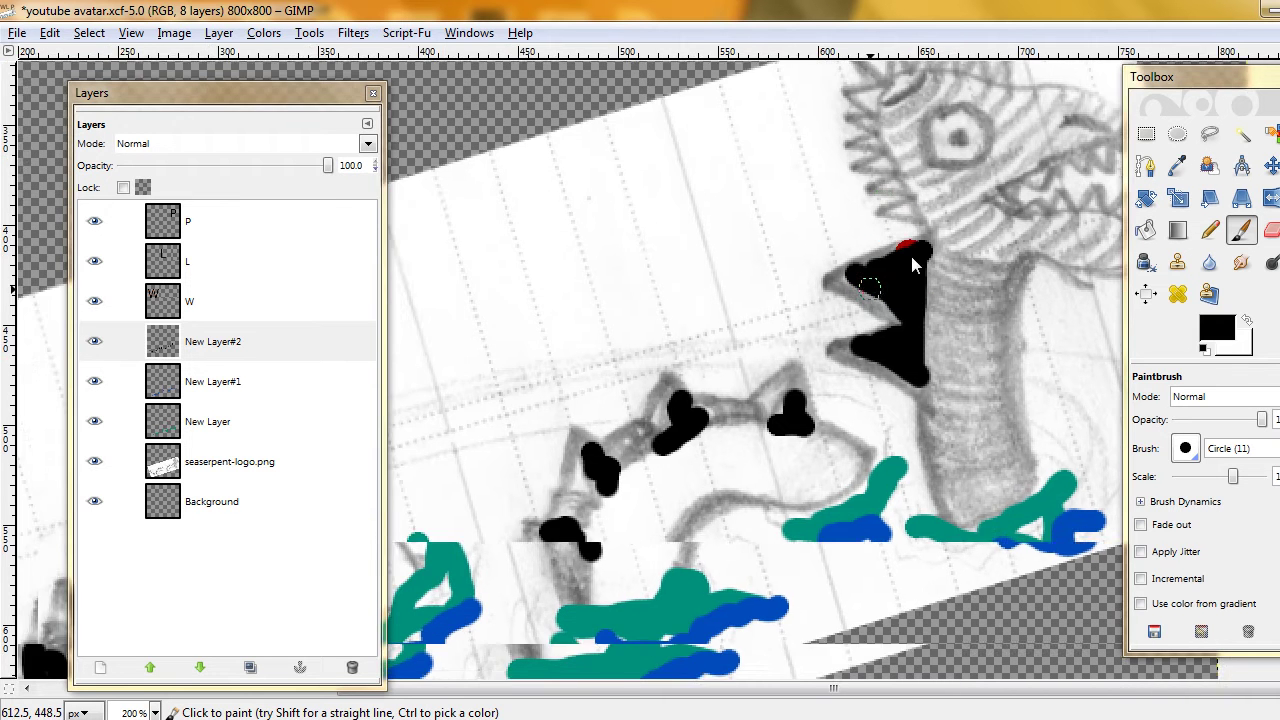
{"action": "scroll", "coordinate": [912, 265], "scroll_direction": "down", "scroll_amount": 1}
{"action": "scroll", "coordinate": [912, 265], "scroll_direction": "left", "scroll_amount": 1}
{"action": "scroll", "coordinate": [771, 357], "scroll_direction": "left", "scroll_amount": 4}
{"action": "scroll", "coordinate": [771, 357], "scroll_direction": "down", "scroll_amount": 2}
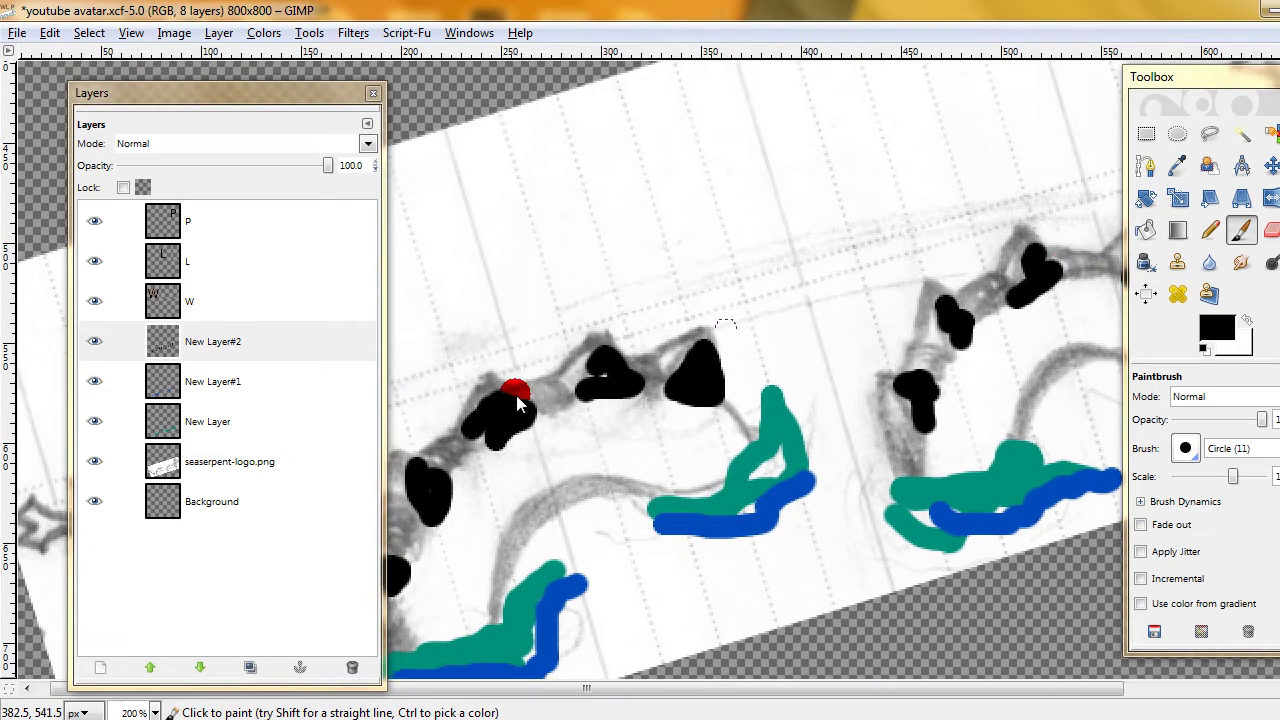
{"action": "scroll", "coordinate": [518, 403], "scroll_direction": "down", "scroll_amount": 2}
{"action": "scroll", "coordinate": [860, 209], "scroll_direction": "left", "scroll_amount": 5}
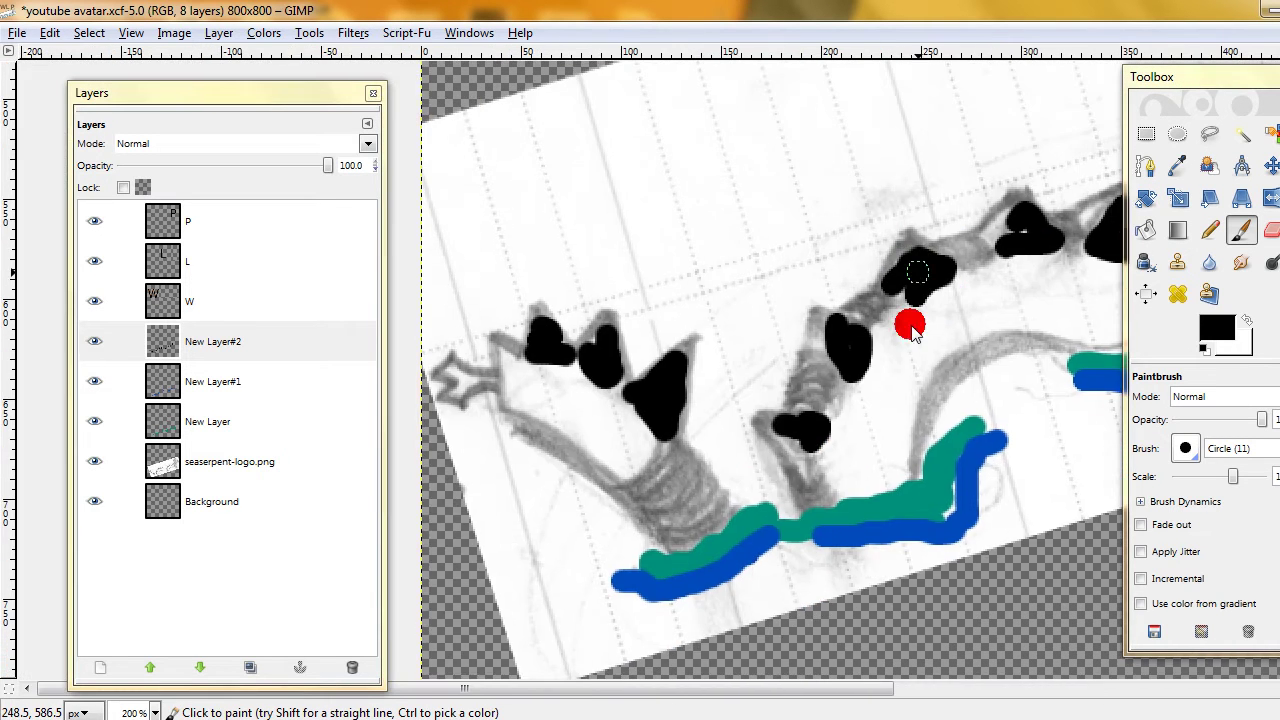
{"action": "left_click", "coordinate": [506, 354]}
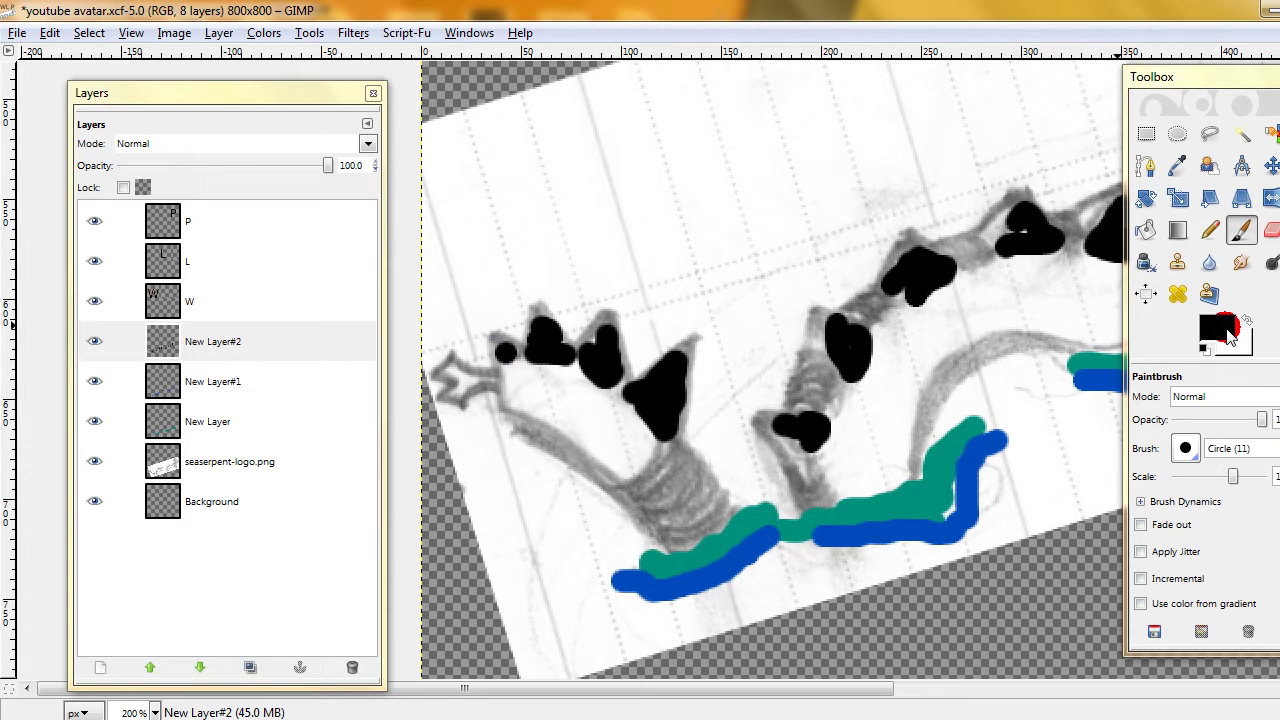
- Set the foreground color to gray 9d9d9d and paint gray patches beside the black on the first hump's spikes
{"action": "left_click", "coordinate": [1228, 332]}
{"action": "left_click", "coordinate": [440, 176]}
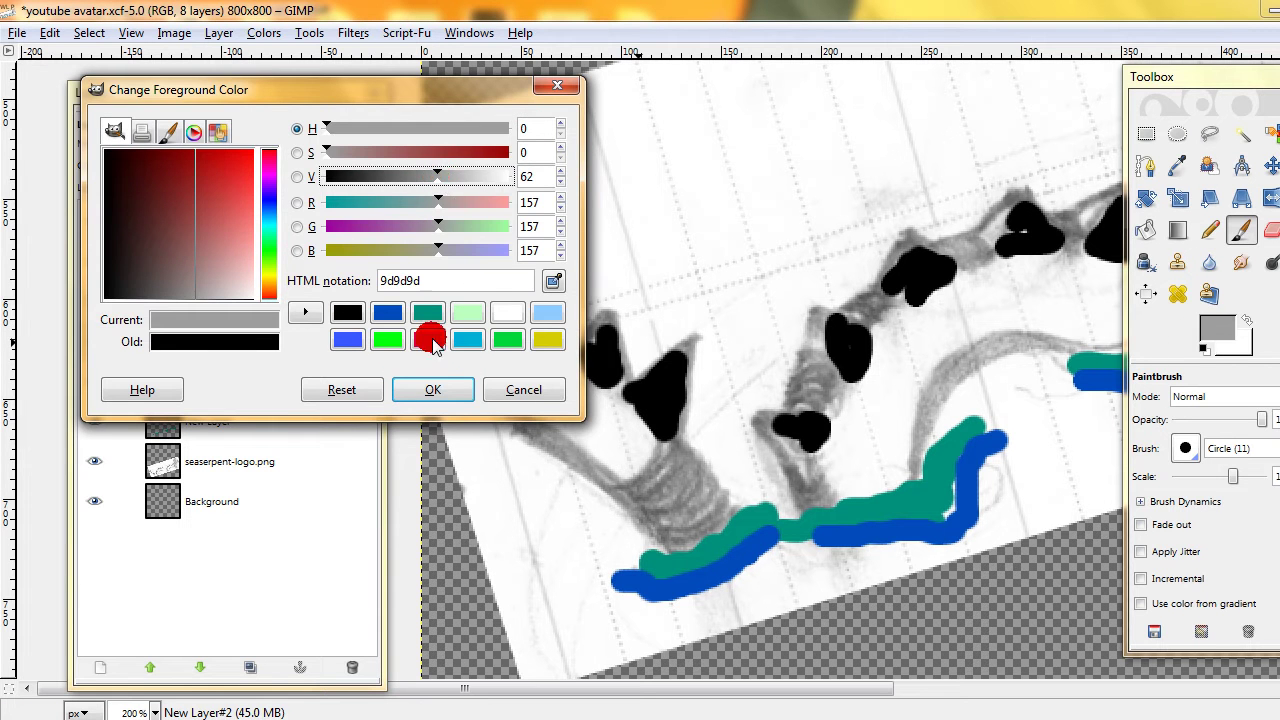
{"action": "left_click", "coordinate": [432, 389]}
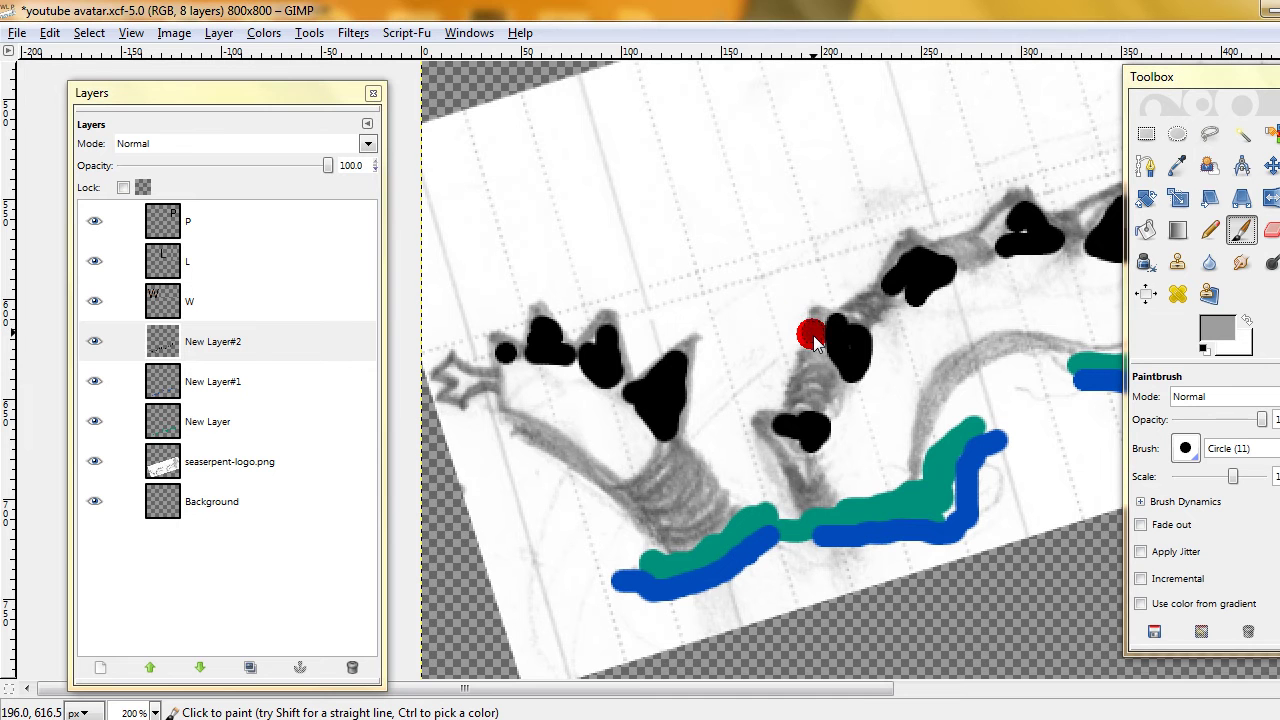
{"action": "left_click_drag", "start_coordinate": [816, 354], "coordinate": [896, 273]}
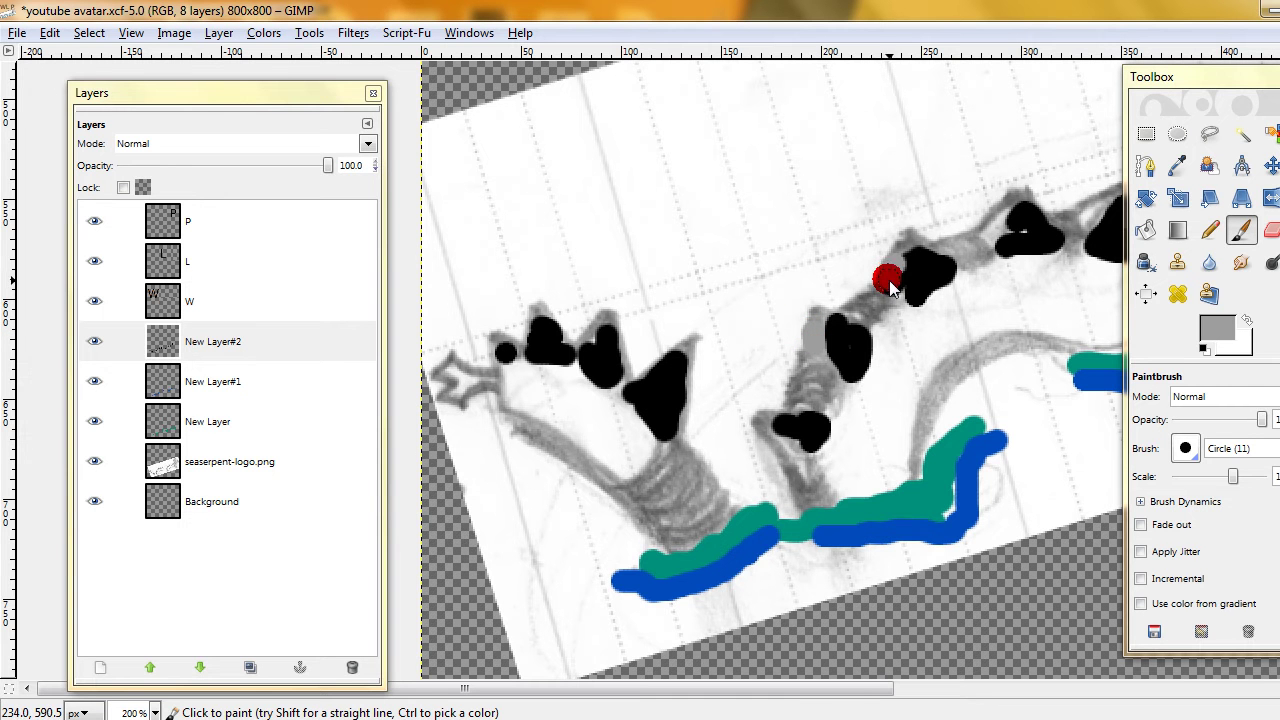
{"action": "left_click", "coordinate": [998, 222]}
{"action": "mouse_move", "coordinate": [986, 229]}
{"action": "left_mouse_down"}
{"action": "mouse_move", "coordinate": [771, 286]}
{"action": "mouse_move", "coordinate": [843, 271]}
{"action": "left_mouse_up"}
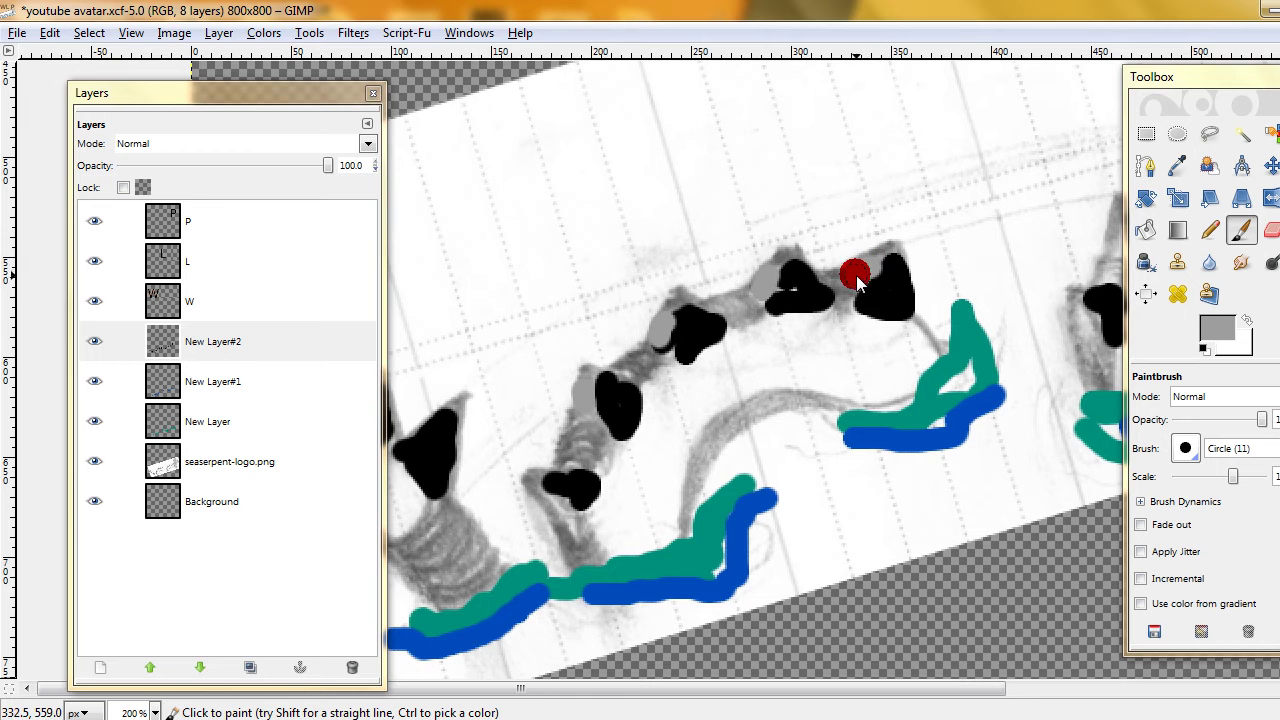
- Paint gray patches beside the black on the second hump's back spikes and on the tail spikes
{"action": "left_click_drag", "start_coordinate": [1020, 266], "coordinate": [809, 291]}
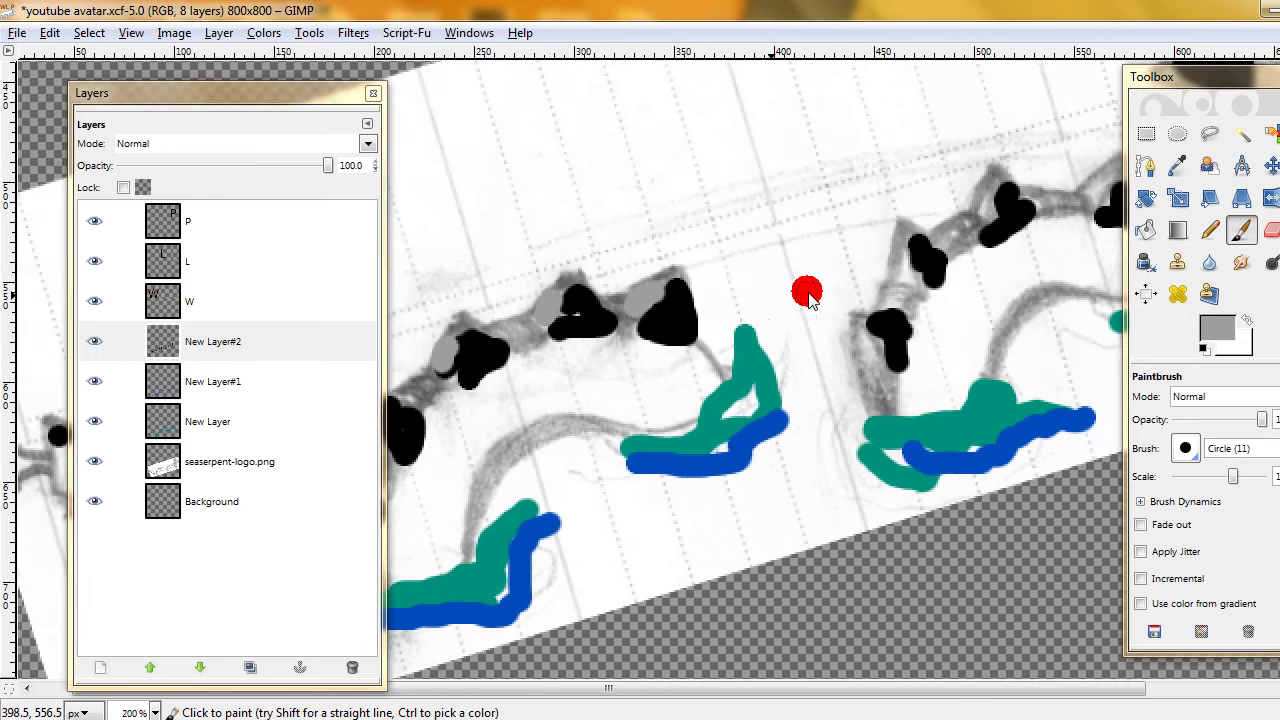
{"action": "left_click", "coordinate": [906, 280]}
{"action": "left_click_drag", "start_coordinate": [968, 222], "coordinate": [990, 203]}
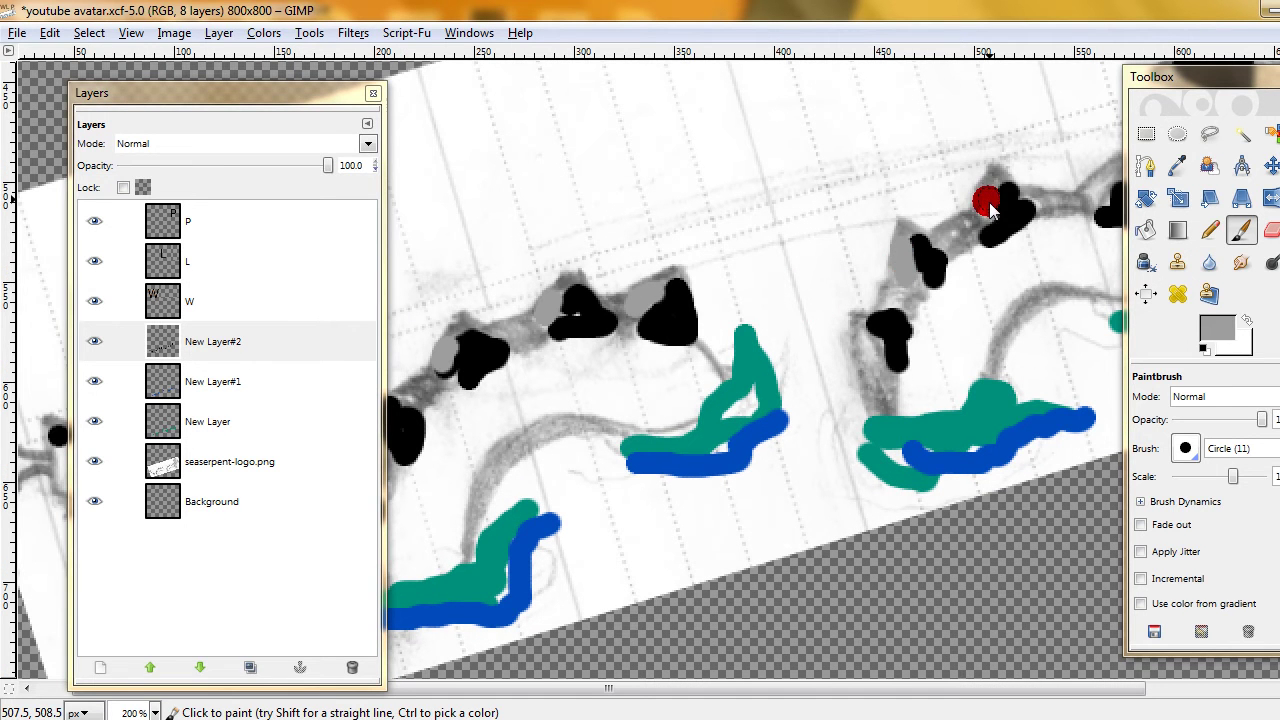
{"action": "mouse_move", "coordinate": [1086, 223]}
{"action": "left_mouse_down"}
{"action": "mouse_move", "coordinate": [943, 277]}
{"action": "mouse_move", "coordinate": [972, 247]}
{"action": "left_mouse_up"}
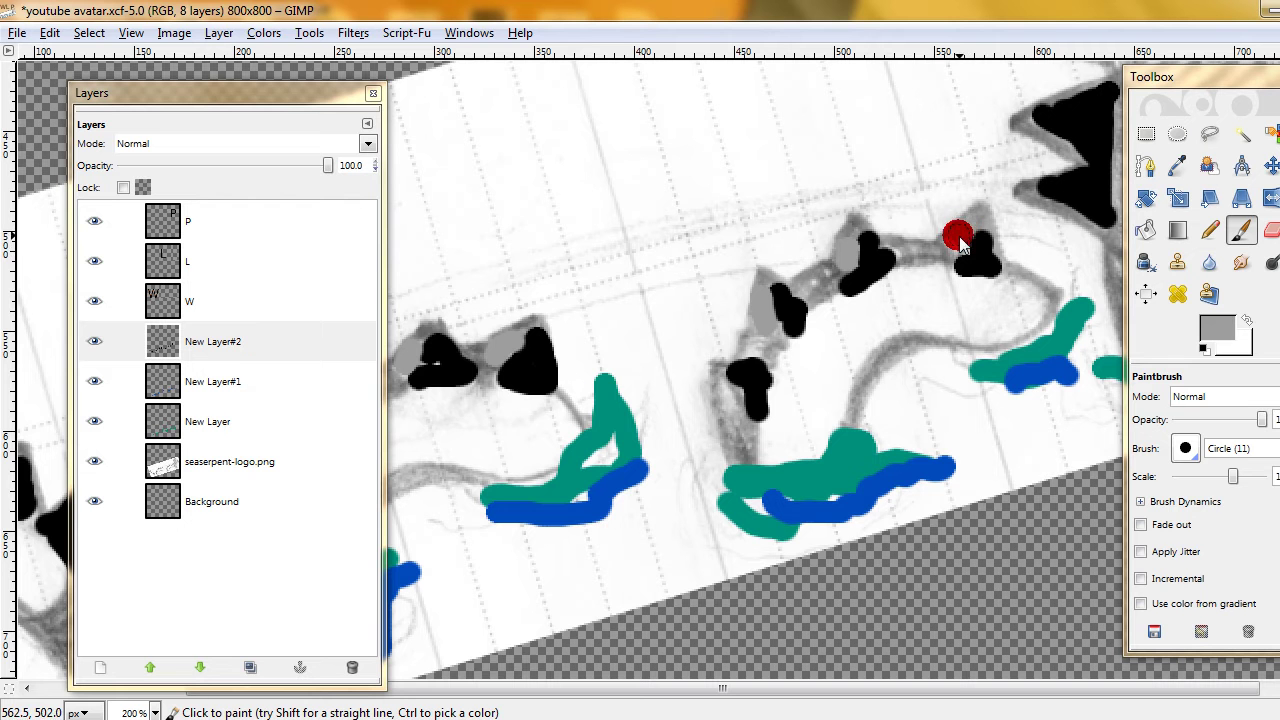
{"action": "left_click", "coordinate": [736, 401]}
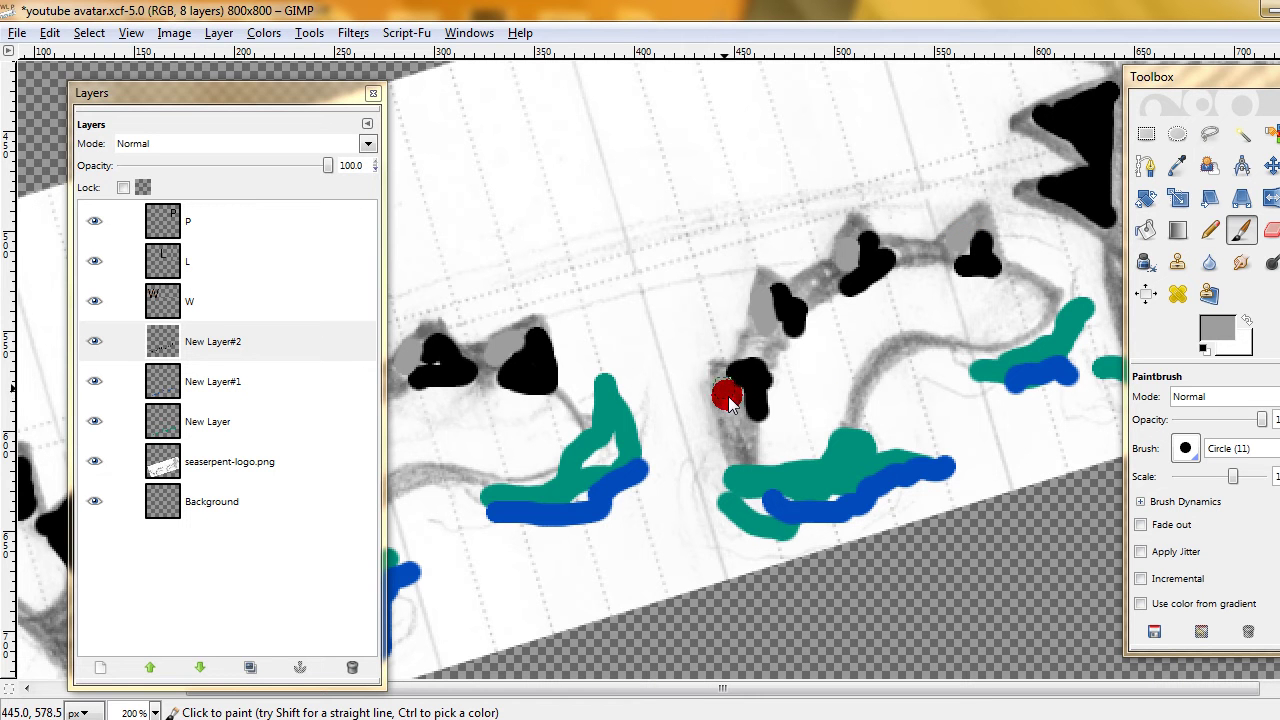
{"action": "mouse_move", "coordinate": [731, 401]}
{"action": "left_mouse_down"}
{"action": "mouse_move", "coordinate": [894, 341]}
{"action": "mouse_move", "coordinate": [803, 338]}
{"action": "mouse_move", "coordinate": [826, 453]}
{"action": "mouse_move", "coordinate": [790, 533]}
{"action": "mouse_move", "coordinate": [943, 323]}
{"action": "mouse_move", "coordinate": [734, 449]}
{"action": "mouse_move", "coordinate": [634, 386]}
{"action": "mouse_move", "coordinate": [768, 415]}
{"action": "mouse_move", "coordinate": [872, 416]}
{"action": "mouse_move", "coordinate": [846, 370]}
{"action": "left_mouse_up"}
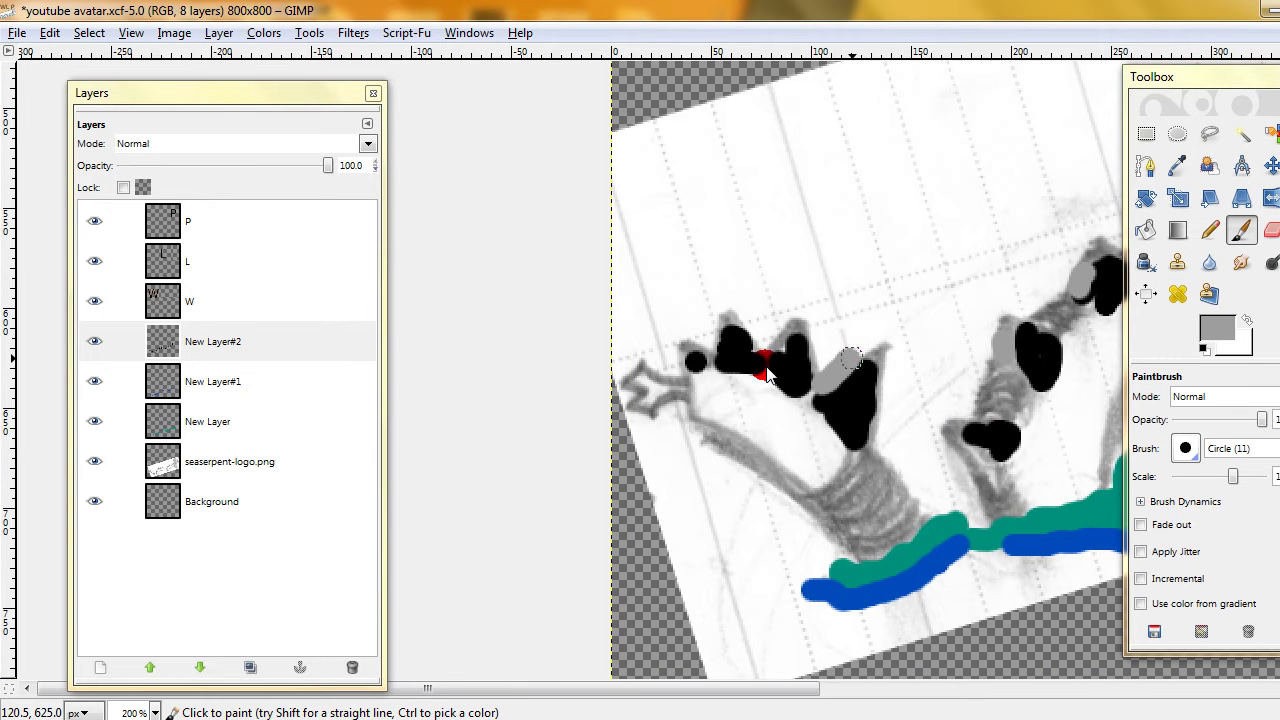
{"action": "left_click_drag", "start_coordinate": [781, 340], "coordinate": [766, 334]}
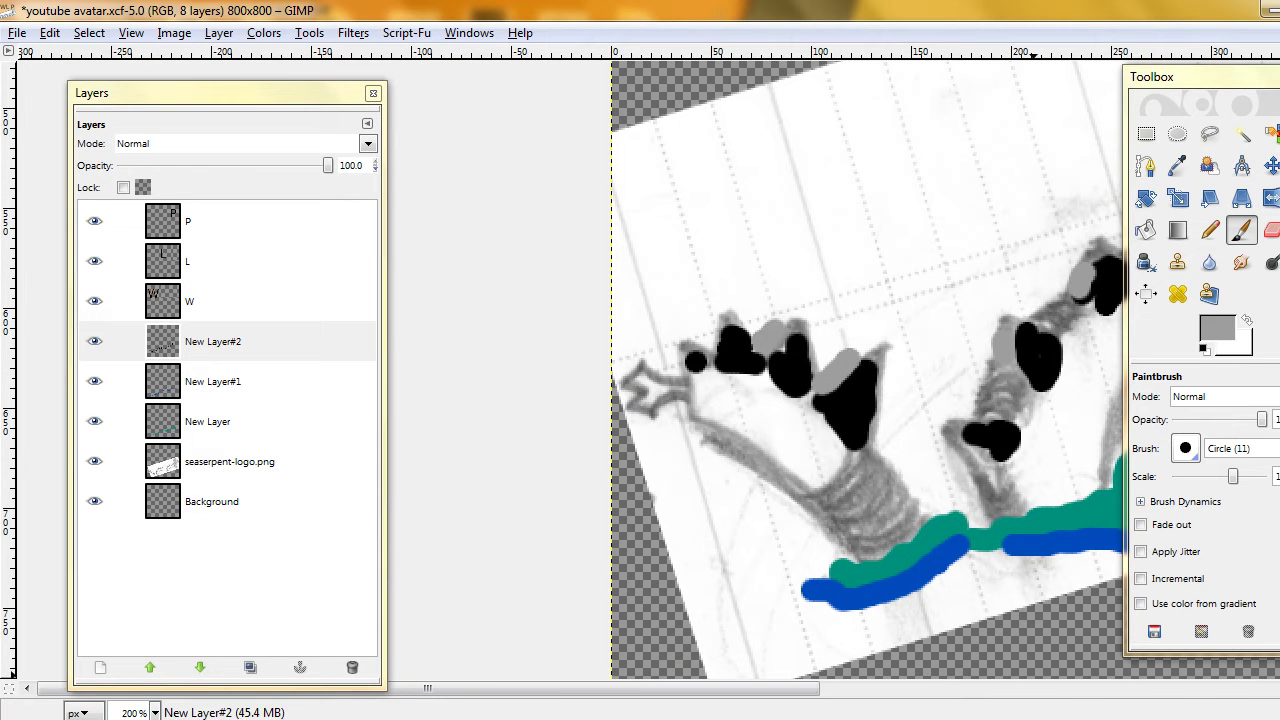
{"action": "left_click", "coordinate": [1170, 716]}
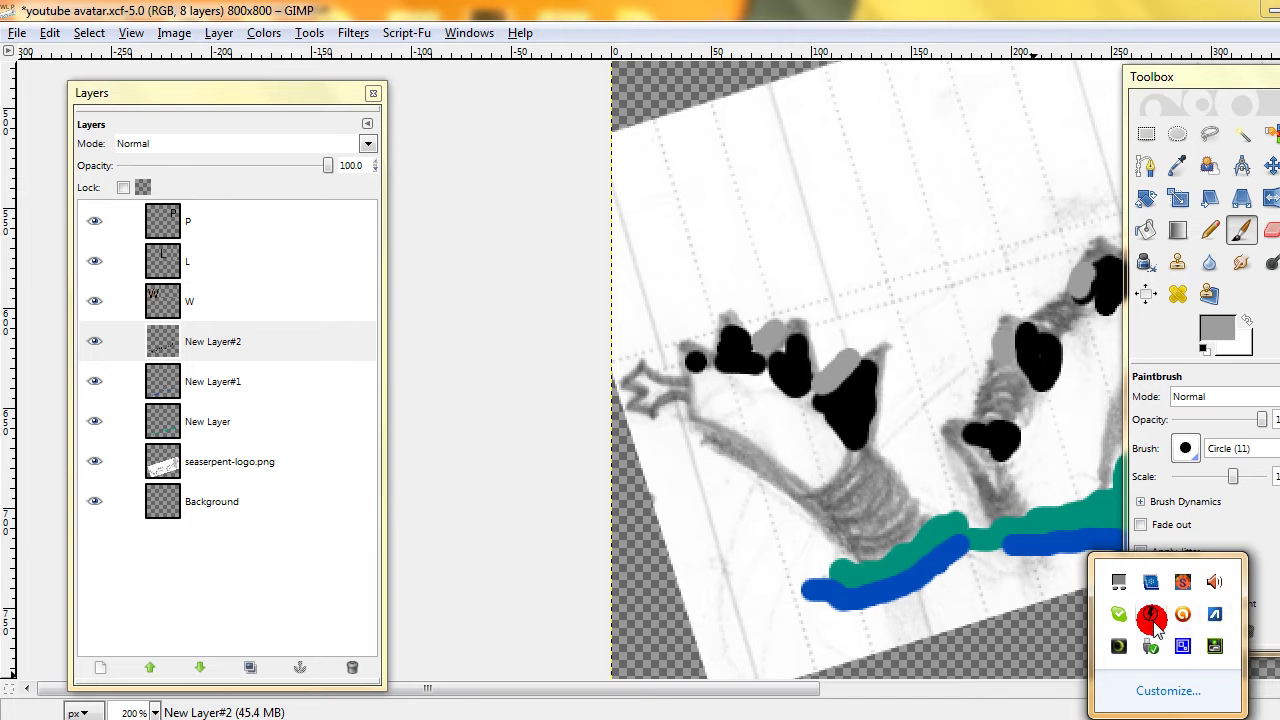
{"action": "right_click", "coordinate": [1214, 618]}
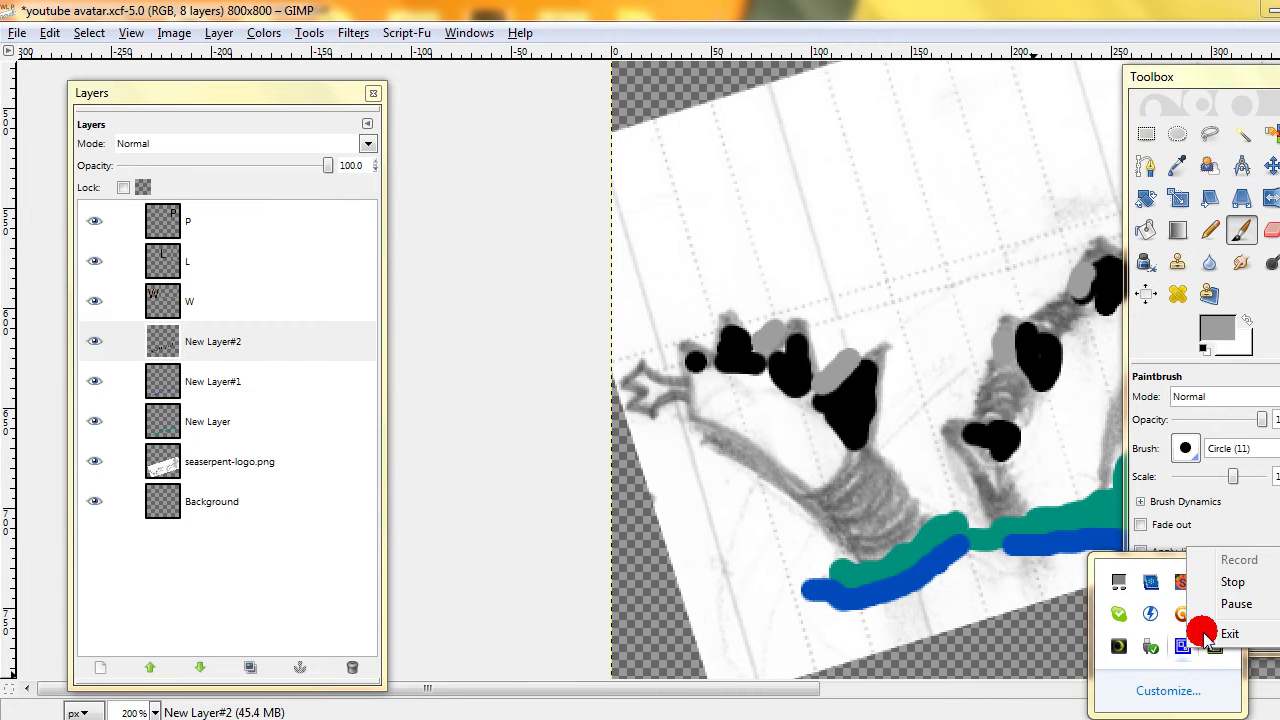
{"action": "left_click", "coordinate": [1228, 612]}
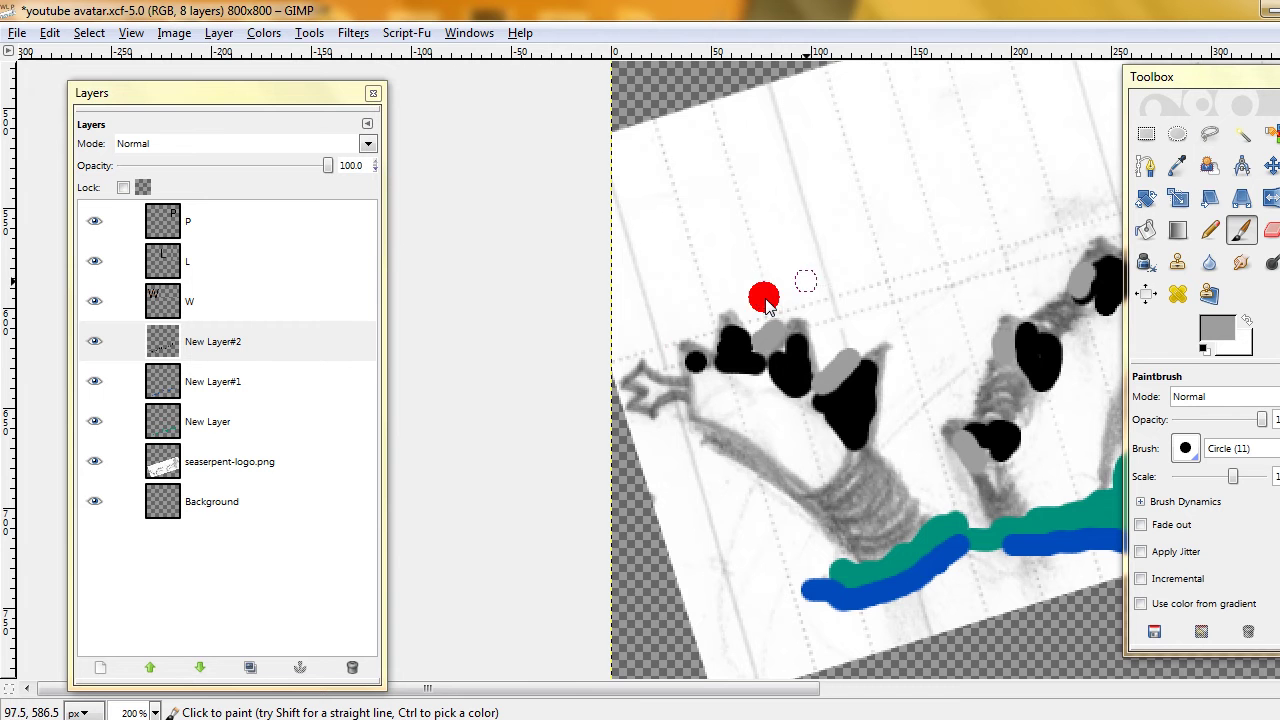
- Add a new layer above the spike-painting layer and set the foreground color to bright green 8aff00
{"action": "scroll", "coordinate": [757, 305], "scroll_direction": "right", "scroll_amount": 3}
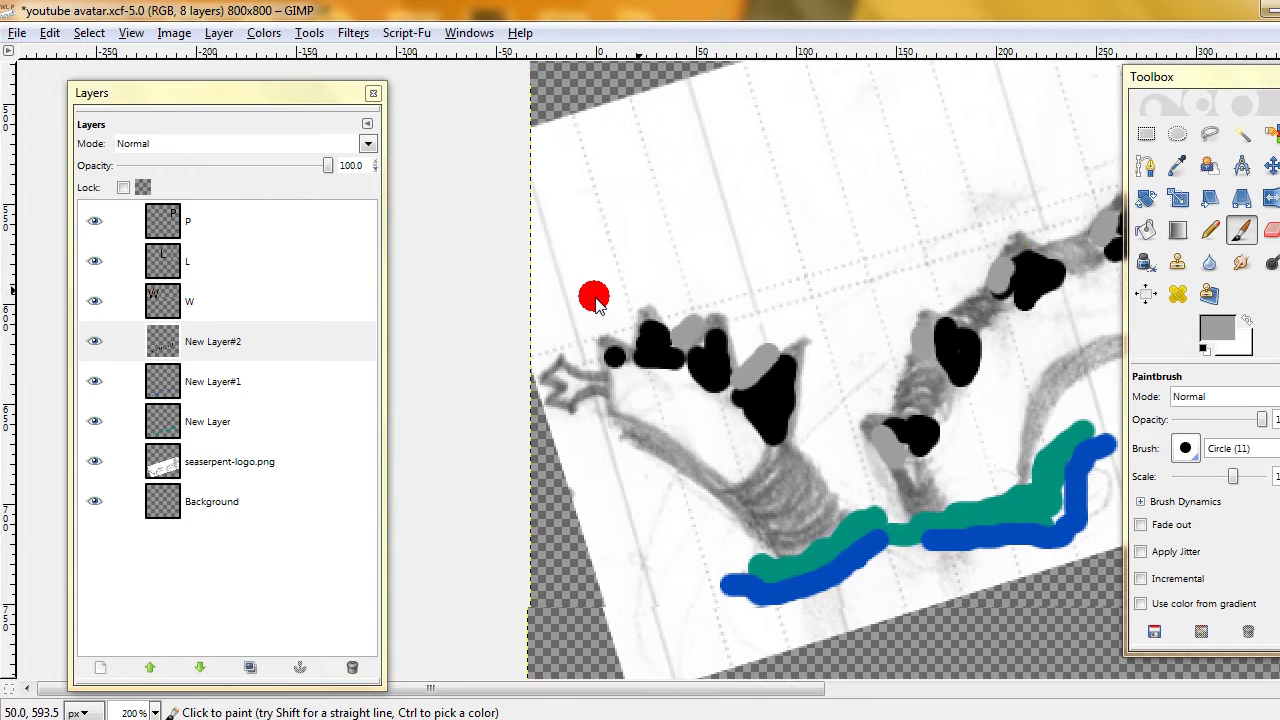
{"action": "mouse_move", "coordinate": [1005, 232]}
{"action": "left_mouse_down"}
{"action": "mouse_move", "coordinate": [963, 271]}
{"action": "mouse_move", "coordinate": [791, 271]}
{"action": "mouse_move", "coordinate": [737, 289]}
{"action": "mouse_move", "coordinate": [886, 223]}
{"action": "left_mouse_up"}
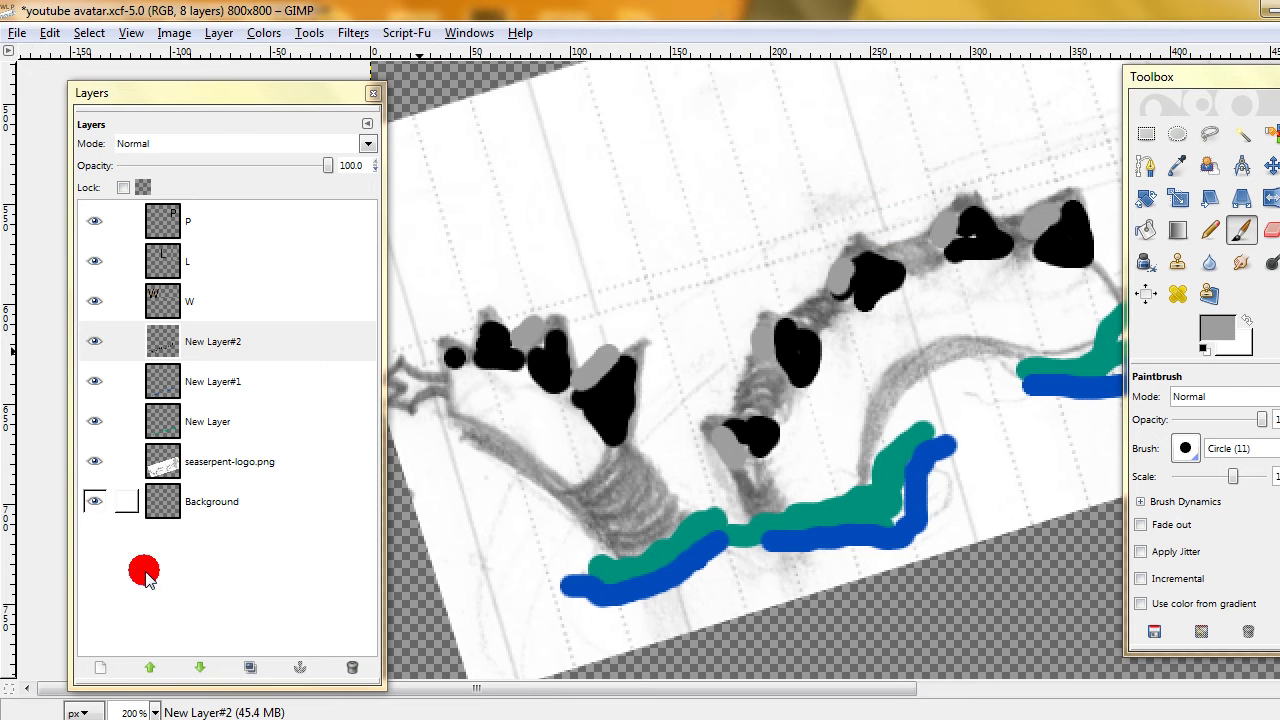
{"action": "left_click", "coordinate": [101, 668]}
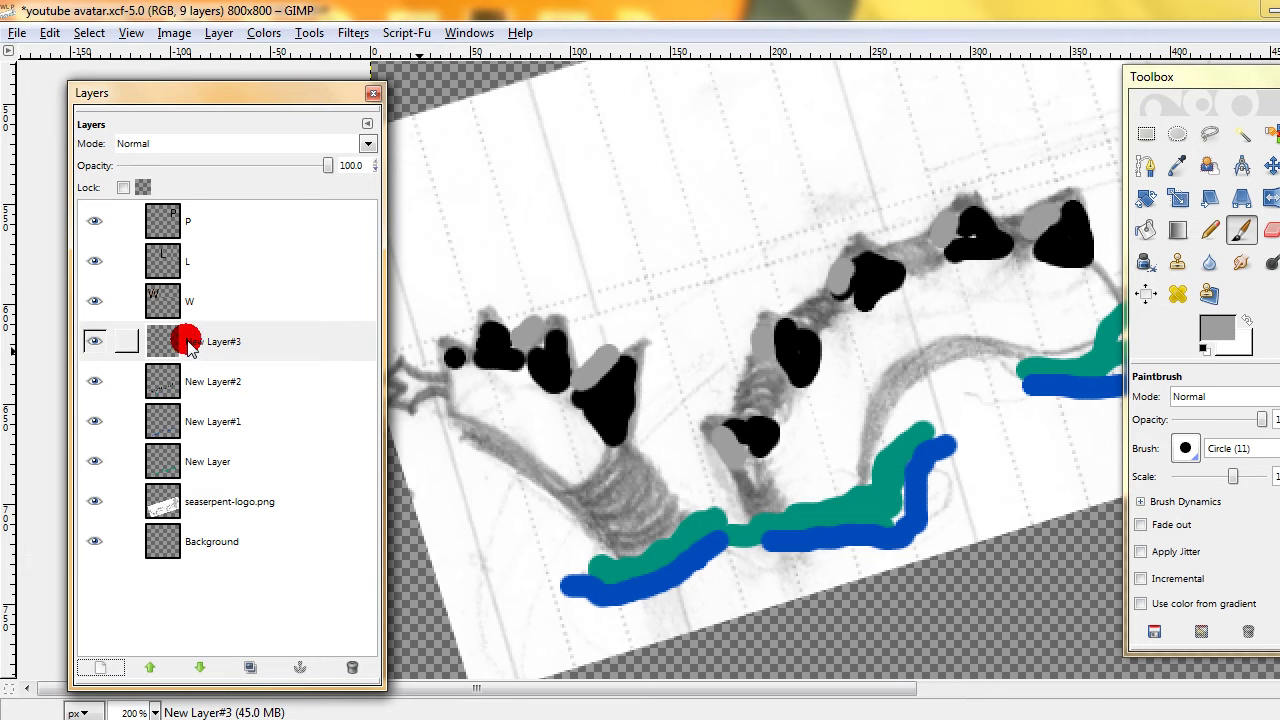
{"action": "left_click", "coordinate": [1207, 324]}
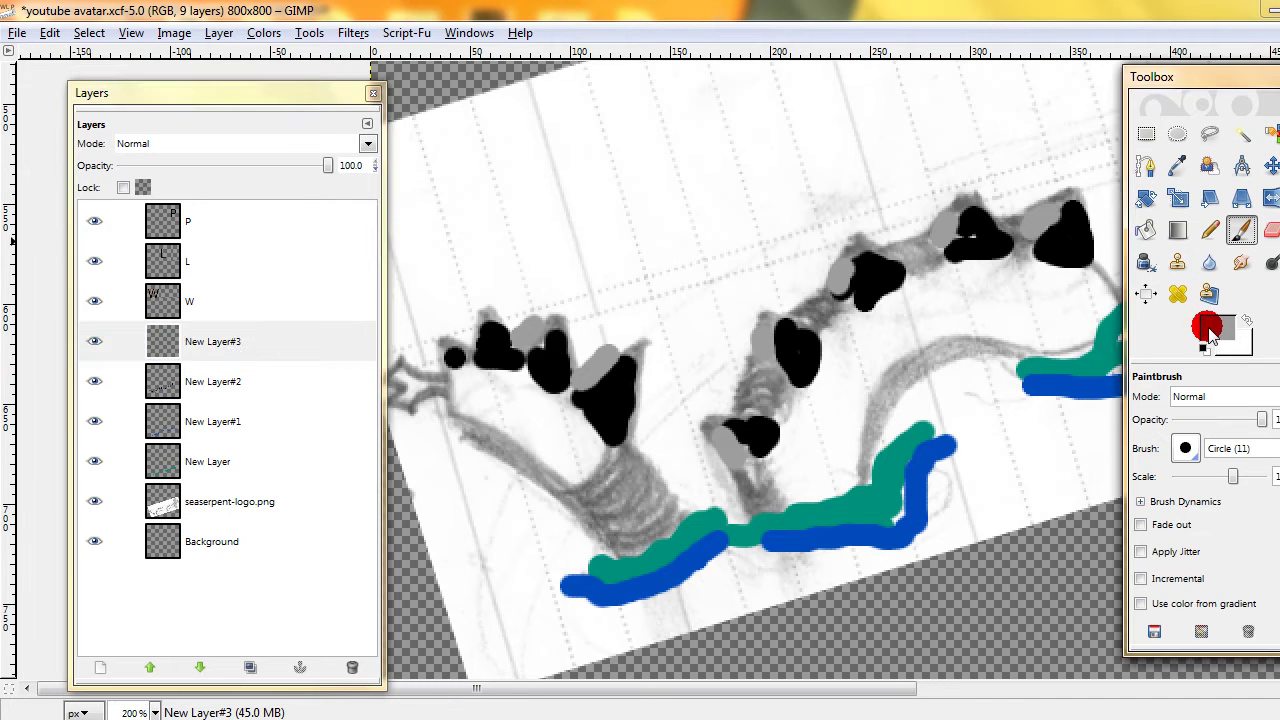
{"action": "left_click", "coordinate": [271, 251]}
{"action": "mouse_move", "coordinate": [271, 275]}
{"action": "left_mouse_down"}
{"action": "mouse_move", "coordinate": [271, 170]}
{"action": "mouse_move", "coordinate": [275, 268]}
{"action": "left_mouse_up"}
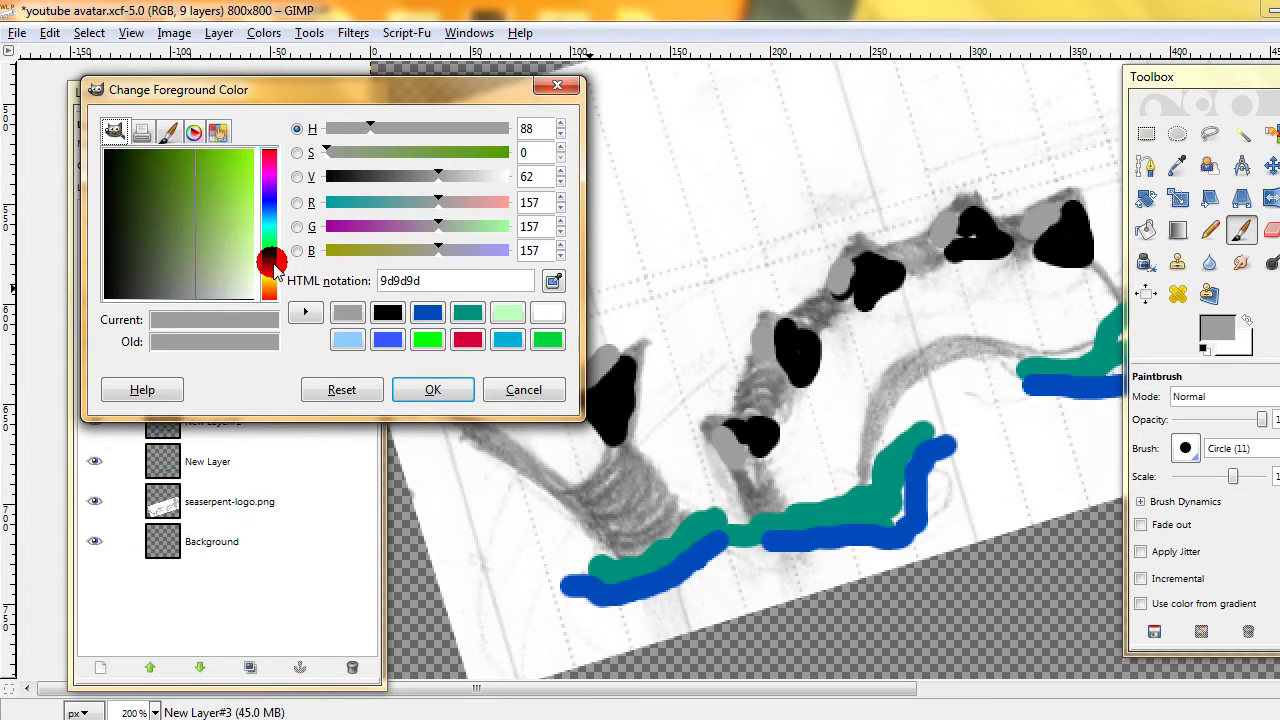
{"action": "left_click_drag", "start_coordinate": [227, 197], "coordinate": [306, 129]}
{"action": "left_click", "coordinate": [398, 382]}
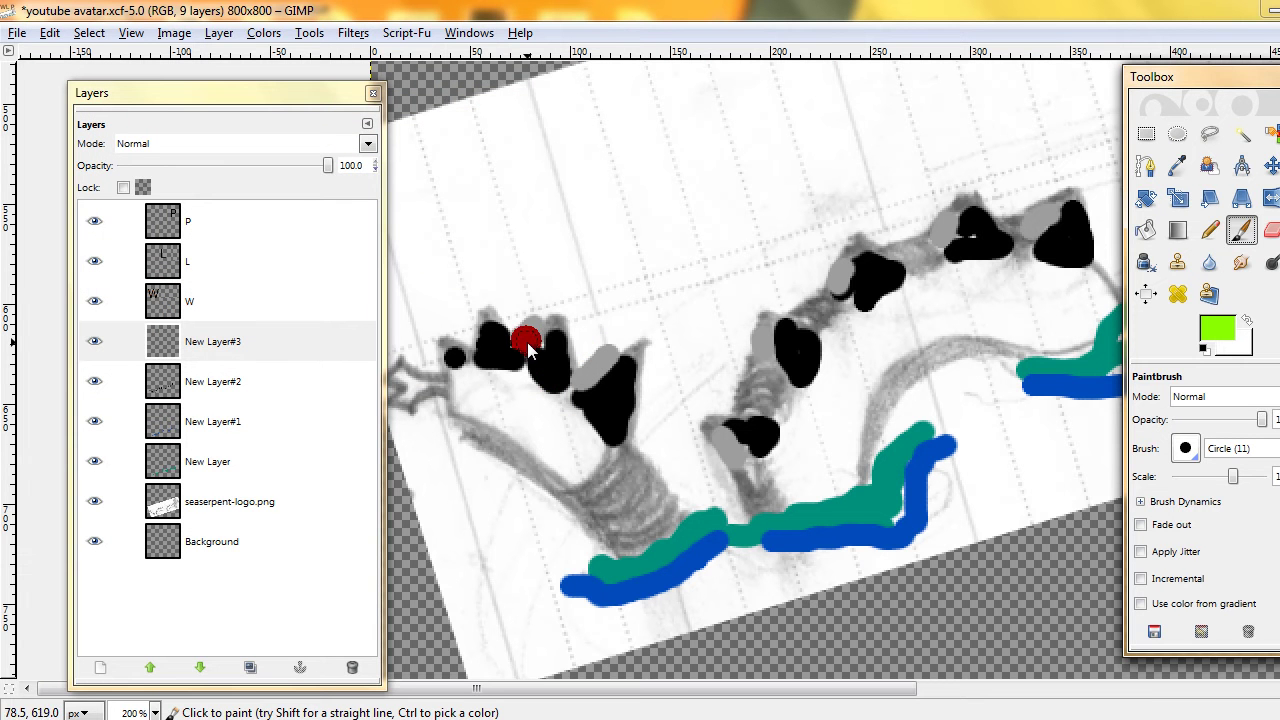
{"action": "left_click", "coordinate": [459, 397]}
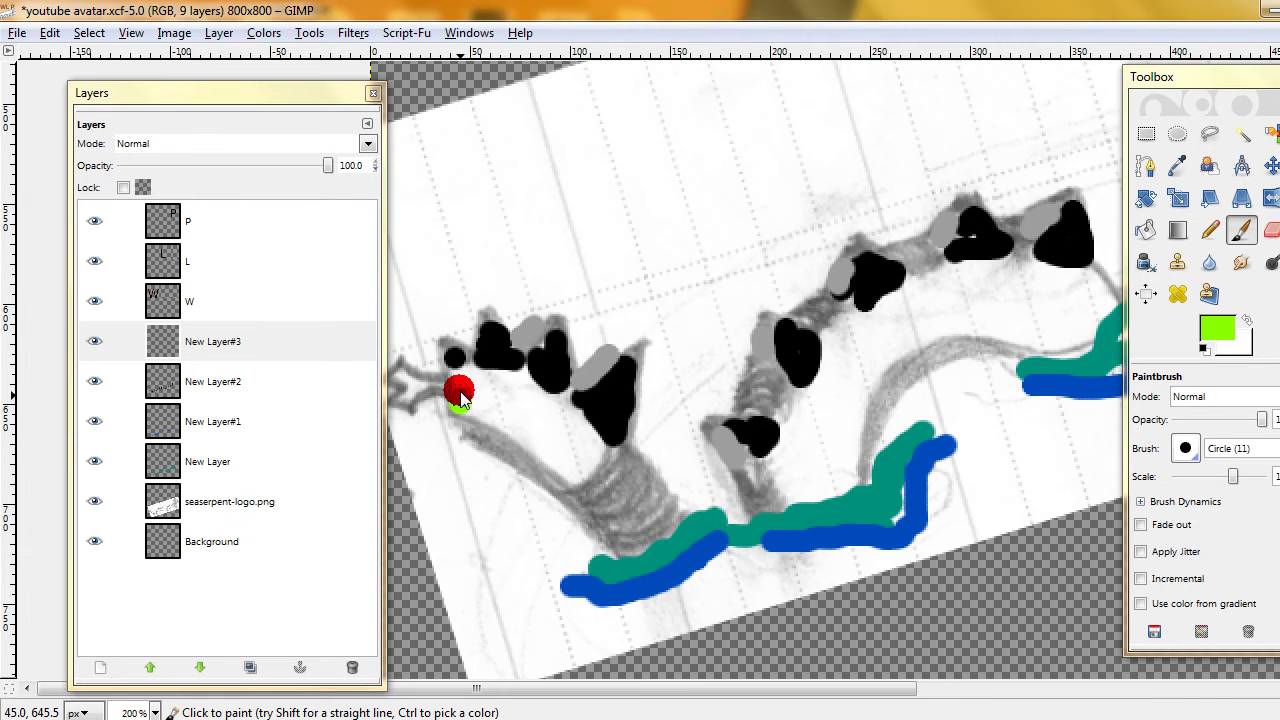
{"action": "mouse_move", "coordinate": [460, 385]}
{"action": "left_mouse_down"}
{"action": "mouse_move", "coordinate": [486, 366]}
{"action": "mouse_move", "coordinate": [542, 382]}
{"action": "mouse_move", "coordinate": [595, 441]}
{"action": "mouse_move", "coordinate": [578, 473]}
{"action": "mouse_move", "coordinate": [532, 452]}
{"action": "left_mouse_up"}
{"action": "key", "text": "ctrl+z"}
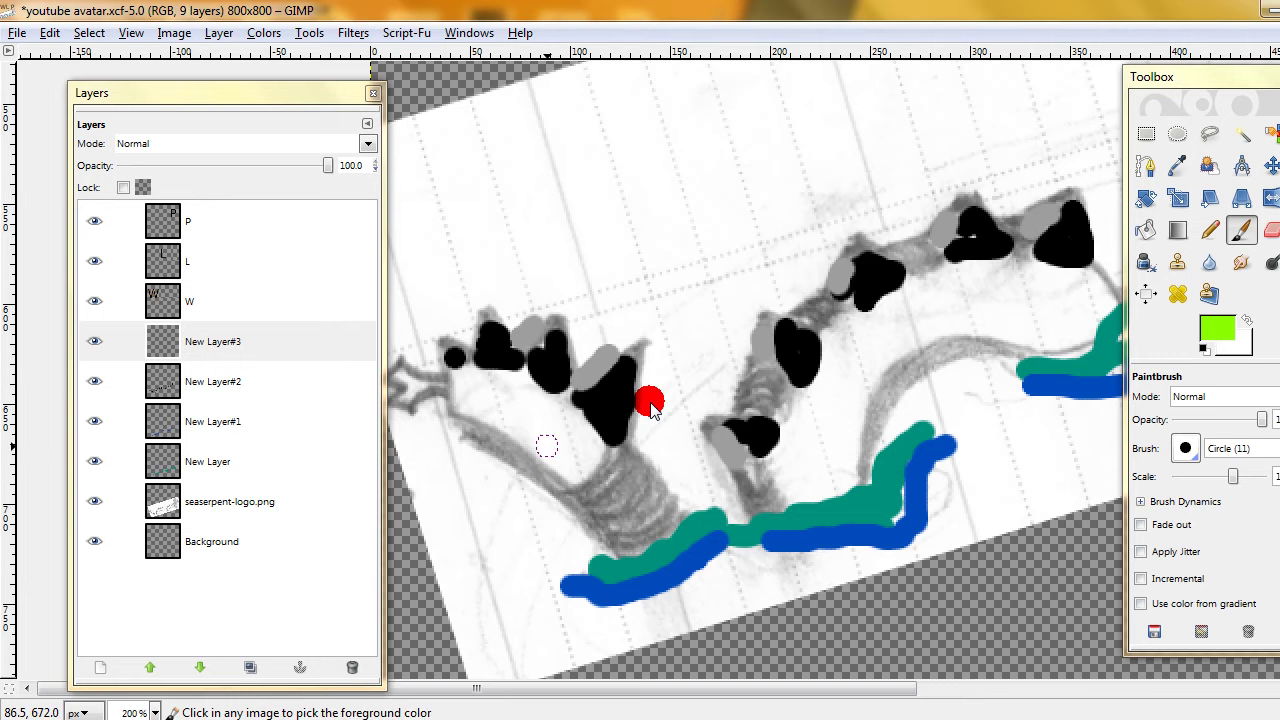
{"action": "left_click", "coordinate": [1240, 133]}
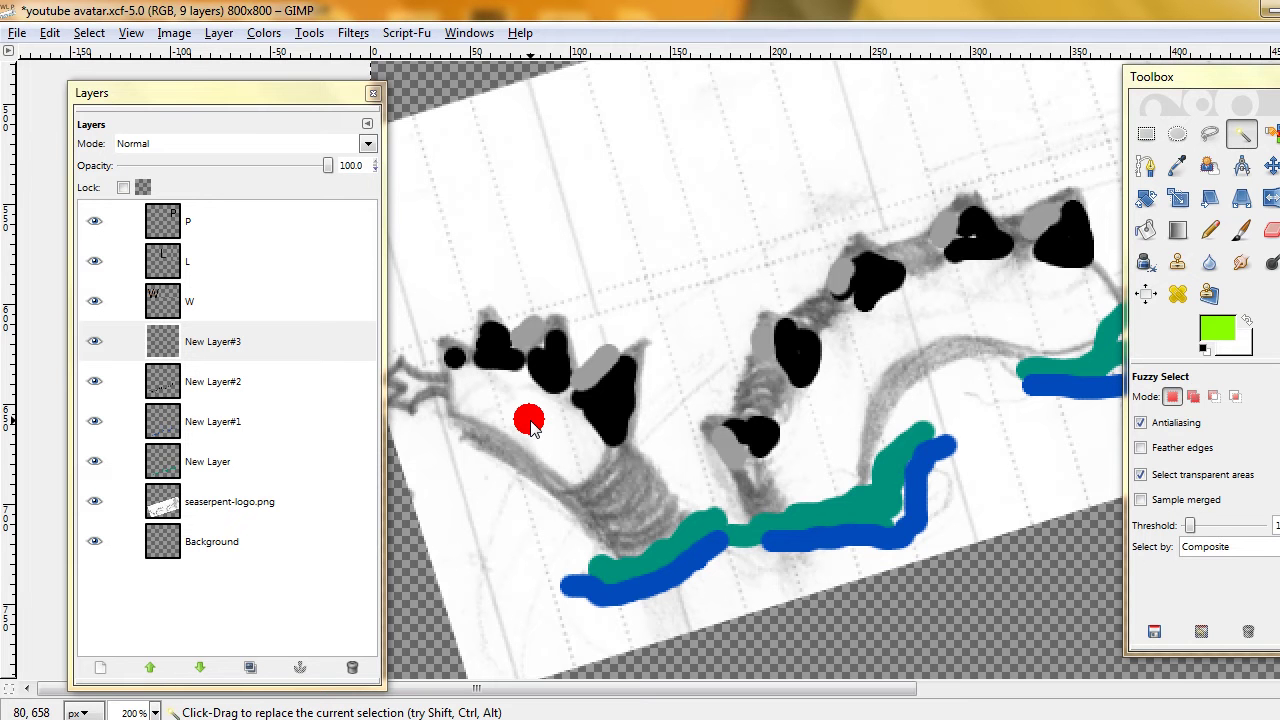
{"action": "left_click", "coordinate": [1243, 230]}
- Paint the tail's body below the spikes and the whole body of the first hump solid bright green
{"action": "mouse_move", "coordinate": [462, 397]}
{"action": "left_mouse_down"}
{"action": "mouse_move", "coordinate": [524, 376]}
{"action": "mouse_move", "coordinate": [591, 425]}
{"action": "mouse_move", "coordinate": [587, 466]}
{"action": "mouse_move", "coordinate": [566, 472]}
{"action": "mouse_move", "coordinate": [520, 427]}
{"action": "mouse_move", "coordinate": [464, 411]}
{"action": "mouse_move", "coordinate": [473, 397]}
{"action": "mouse_move", "coordinate": [503, 402]}
{"action": "mouse_move", "coordinate": [573, 455]}
{"action": "mouse_move", "coordinate": [576, 426]}
{"action": "mouse_move", "coordinate": [562, 437]}
{"action": "mouse_move", "coordinate": [515, 387]}
{"action": "left_mouse_up"}
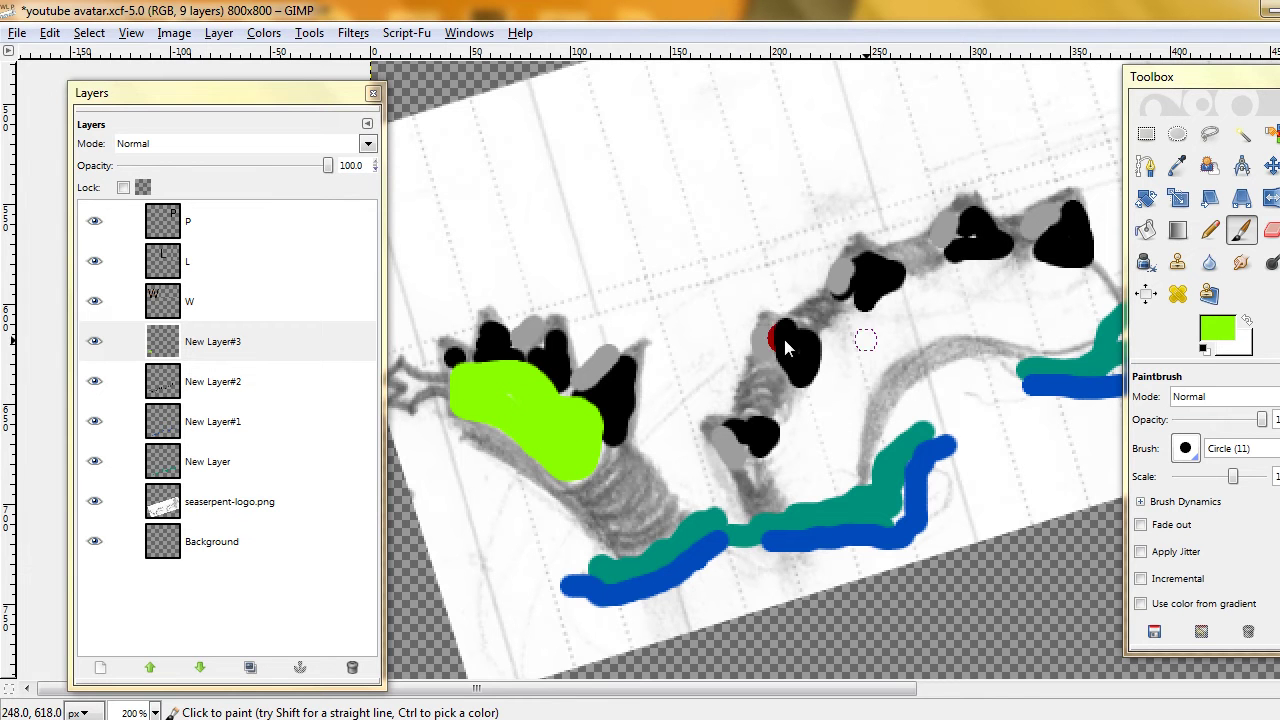
{"action": "scroll", "coordinate": [780, 337], "scroll_direction": "right", "scroll_amount": 3}
{"action": "mouse_move", "coordinate": [645, 480]}
{"action": "left_mouse_down"}
{"action": "mouse_move", "coordinate": [704, 312]}
{"action": "mouse_move", "coordinate": [817, 257]}
{"action": "mouse_move", "coordinate": [921, 257]}
{"action": "mouse_move", "coordinate": [960, 280]}
{"action": "mouse_move", "coordinate": [929, 325]}
{"action": "mouse_move", "coordinate": [757, 330]}
{"action": "mouse_move", "coordinate": [706, 415]}
{"action": "mouse_move", "coordinate": [695, 478]}
{"action": "mouse_move", "coordinate": [650, 486]}
{"action": "mouse_move", "coordinate": [646, 465]}
{"action": "mouse_move", "coordinate": [670, 471]}
{"action": "mouse_move", "coordinate": [699, 452]}
{"action": "mouse_move", "coordinate": [629, 446]}
{"action": "mouse_move", "coordinate": [700, 442]}
{"action": "left_mouse_up"}
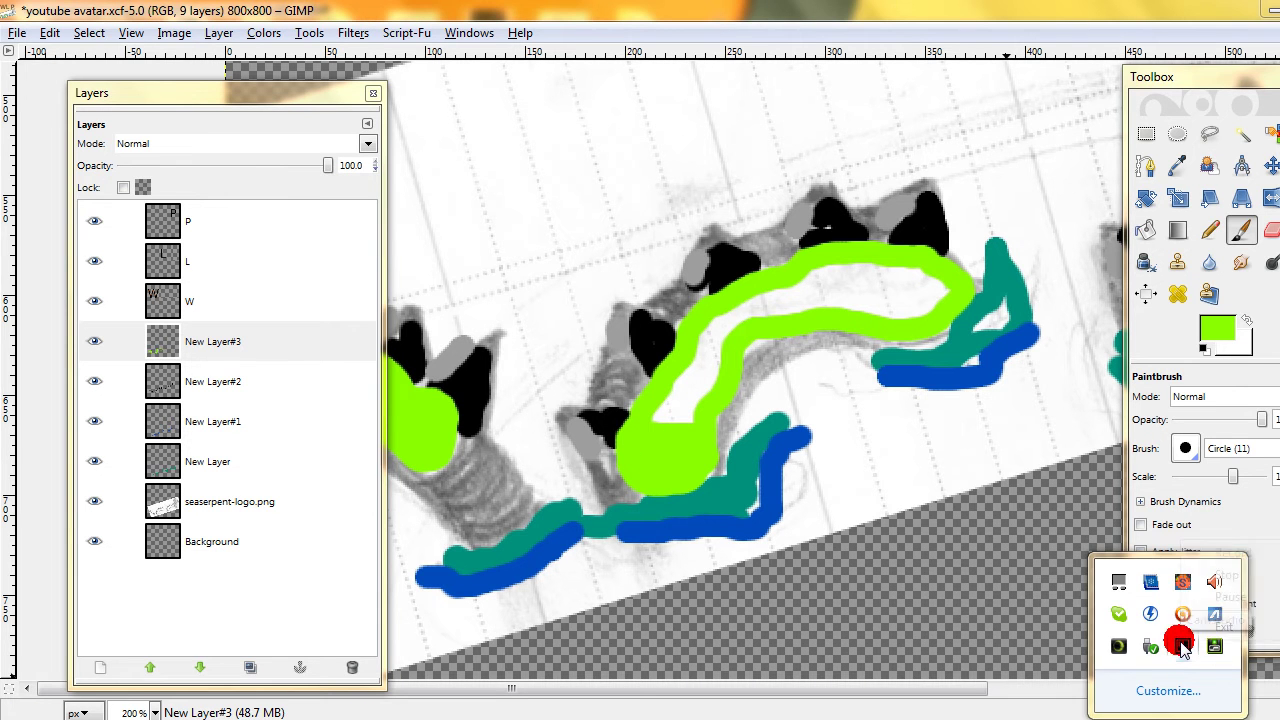
{"action": "right_click", "coordinate": [1180, 640]}
{"action": "left_click", "coordinate": [1228, 597]}
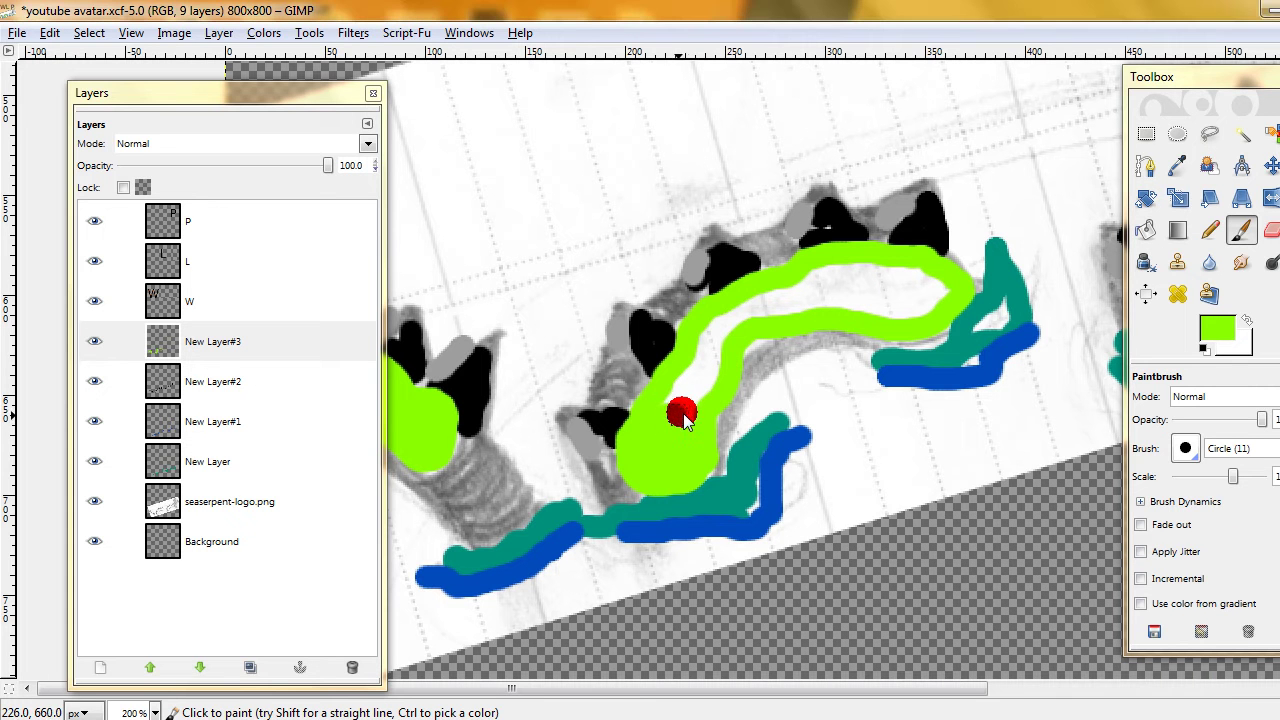
{"action": "mouse_move", "coordinate": [693, 410]}
{"action": "left_mouse_down"}
{"action": "mouse_move", "coordinate": [724, 325]}
{"action": "mouse_move", "coordinate": [676, 395]}
{"action": "mouse_move", "coordinate": [684, 435]}
{"action": "mouse_move", "coordinate": [743, 314]}
{"action": "mouse_move", "coordinate": [842, 301]}
{"action": "mouse_move", "coordinate": [927, 314]}
{"action": "mouse_move", "coordinate": [954, 290]}
{"action": "mouse_move", "coordinate": [920, 271]}
{"action": "mouse_move", "coordinate": [818, 273]}
{"action": "mouse_move", "coordinate": [726, 321]}
{"action": "mouse_move", "coordinate": [785, 319]}
{"action": "mouse_move", "coordinate": [823, 291]}
{"action": "mouse_move", "coordinate": [935, 287]}
{"action": "mouse_move", "coordinate": [840, 281]}
{"action": "mouse_move", "coordinate": [776, 315]}
{"action": "mouse_move", "coordinate": [711, 383]}
{"action": "mouse_move", "coordinate": [696, 428]}
{"action": "mouse_move", "coordinate": [770, 333]}
{"action": "mouse_move", "coordinate": [960, 273]}
{"action": "mouse_move", "coordinate": [985, 321]}
{"action": "mouse_move", "coordinate": [973, 301]}
{"action": "mouse_move", "coordinate": [937, 301]}
{"action": "mouse_move", "coordinate": [664, 421]}
{"action": "mouse_move", "coordinate": [897, 304]}
{"action": "mouse_move", "coordinate": [917, 306]}
{"action": "mouse_move", "coordinate": [924, 325]}
{"action": "mouse_move", "coordinate": [620, 400]}
{"action": "left_mouse_up"}
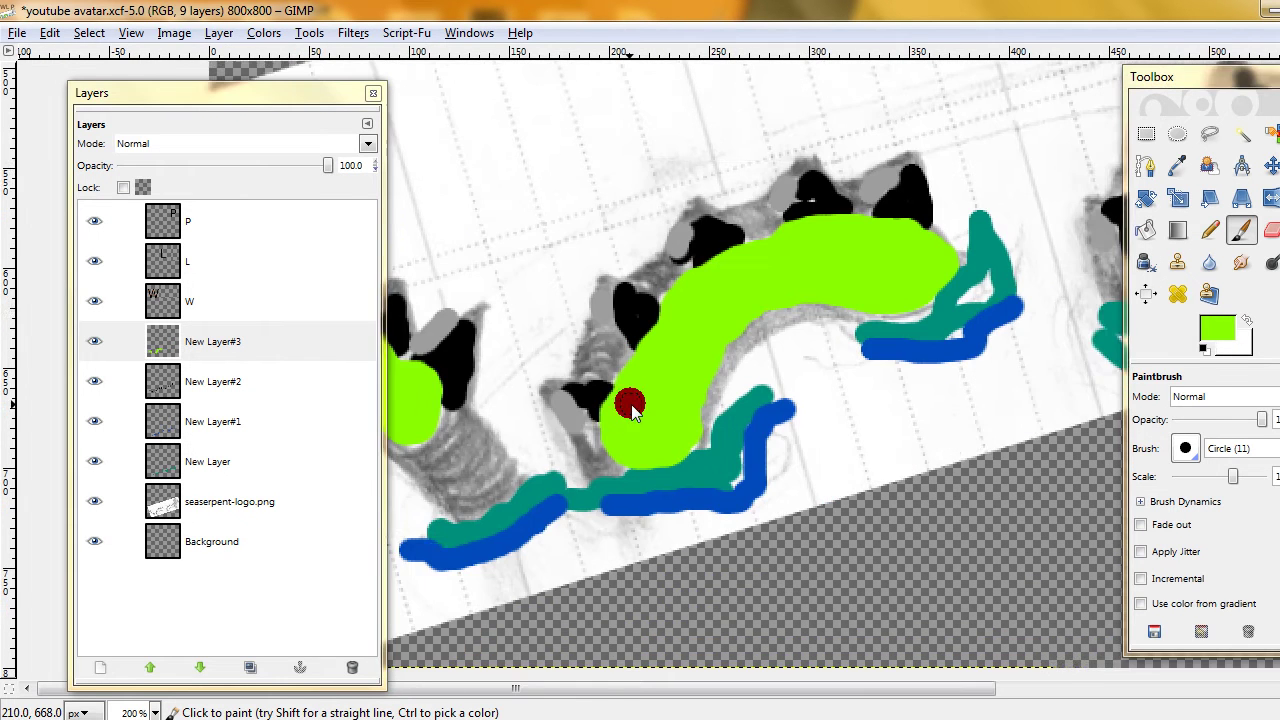
- Outline and fill the second hump's body below the spikes with bright green
{"action": "mouse_move", "coordinate": [918, 290]}
{"action": "left_mouse_down"}
{"action": "mouse_move", "coordinate": [823, 324]}
{"action": "mouse_move", "coordinate": [860, 286]}
{"action": "mouse_move", "coordinate": [663, 346]}
{"action": "mouse_move", "coordinate": [497, 465]}
{"action": "left_mouse_up"}
{"action": "mouse_move", "coordinate": [578, 538]}
{"action": "left_mouse_down"}
{"action": "mouse_move", "coordinate": [625, 404]}
{"action": "mouse_move", "coordinate": [696, 370]}
{"action": "mouse_move", "coordinate": [808, 354]}
{"action": "mouse_move", "coordinate": [857, 393]}
{"action": "left_mouse_up"}
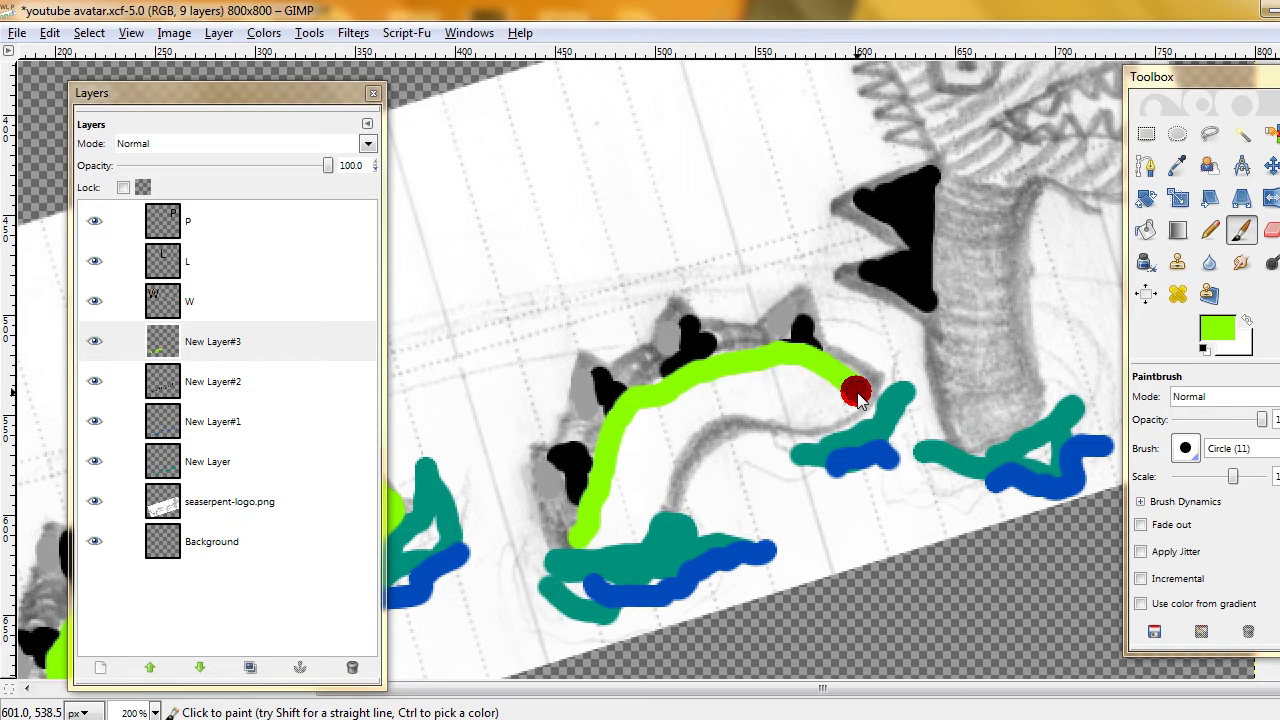
{"action": "key", "text": "ctrl+z"}
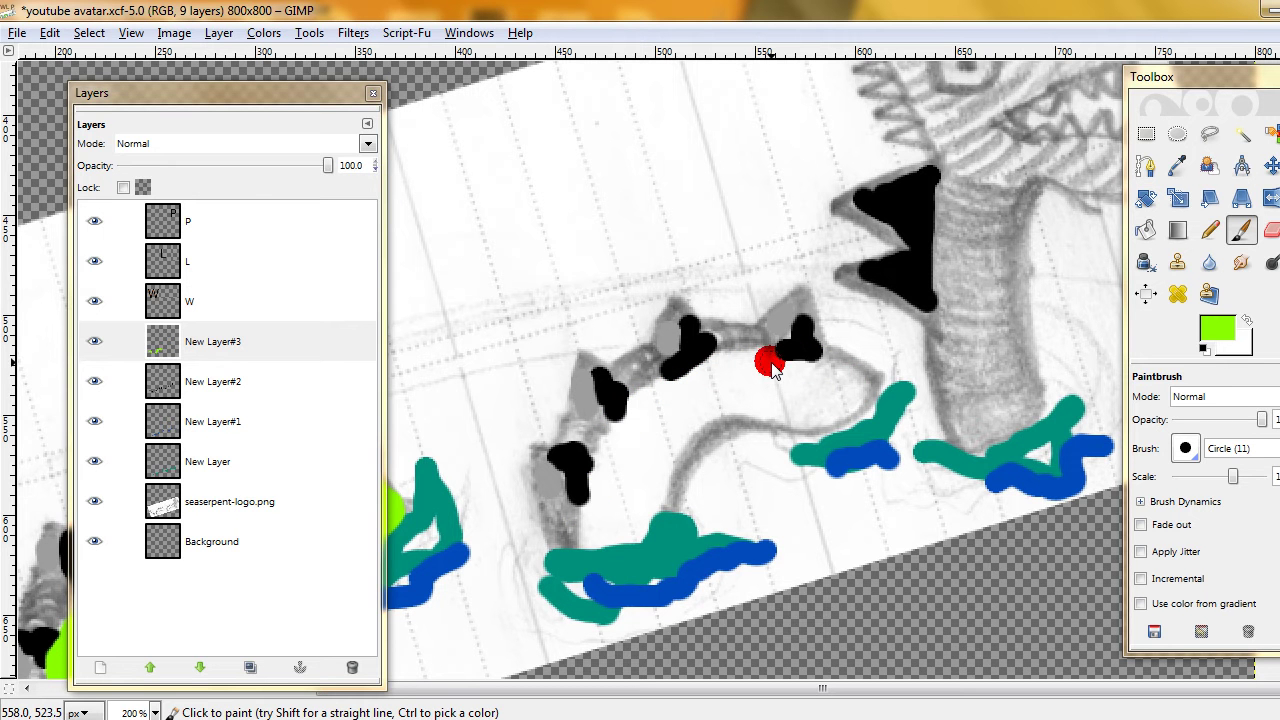
{"action": "mouse_move", "coordinate": [796, 368]}
{"action": "left_mouse_down"}
{"action": "mouse_move", "coordinate": [860, 392]}
{"action": "mouse_move", "coordinate": [800, 429]}
{"action": "mouse_move", "coordinate": [721, 404]}
{"action": "mouse_move", "coordinate": [696, 413]}
{"action": "mouse_move", "coordinate": [655, 518]}
{"action": "mouse_move", "coordinate": [639, 536]}
{"action": "mouse_move", "coordinate": [588, 542]}
{"action": "mouse_move", "coordinate": [605, 455]}
{"action": "mouse_move", "coordinate": [654, 385]}
{"action": "mouse_move", "coordinate": [776, 358]}
{"action": "mouse_move", "coordinate": [828, 382]}
{"action": "mouse_move", "coordinate": [824, 401]}
{"action": "mouse_move", "coordinate": [766, 408]}
{"action": "mouse_move", "coordinate": [724, 388]}
{"action": "mouse_move", "coordinate": [769, 379]}
{"action": "mouse_move", "coordinate": [824, 391]}
{"action": "mouse_move", "coordinate": [723, 399]}
{"action": "mouse_move", "coordinate": [663, 447]}
{"action": "mouse_move", "coordinate": [648, 487]}
{"action": "left_mouse_up"}
{"action": "mouse_move", "coordinate": [640, 512]}
{"action": "left_mouse_down"}
{"action": "mouse_move", "coordinate": [606, 528]}
{"action": "mouse_move", "coordinate": [601, 506]}
{"action": "mouse_move", "coordinate": [631, 496]}
{"action": "mouse_move", "coordinate": [662, 423]}
{"action": "mouse_move", "coordinate": [711, 383]}
{"action": "mouse_move", "coordinate": [638, 421]}
{"action": "mouse_move", "coordinate": [606, 491]}
{"action": "left_mouse_up"}
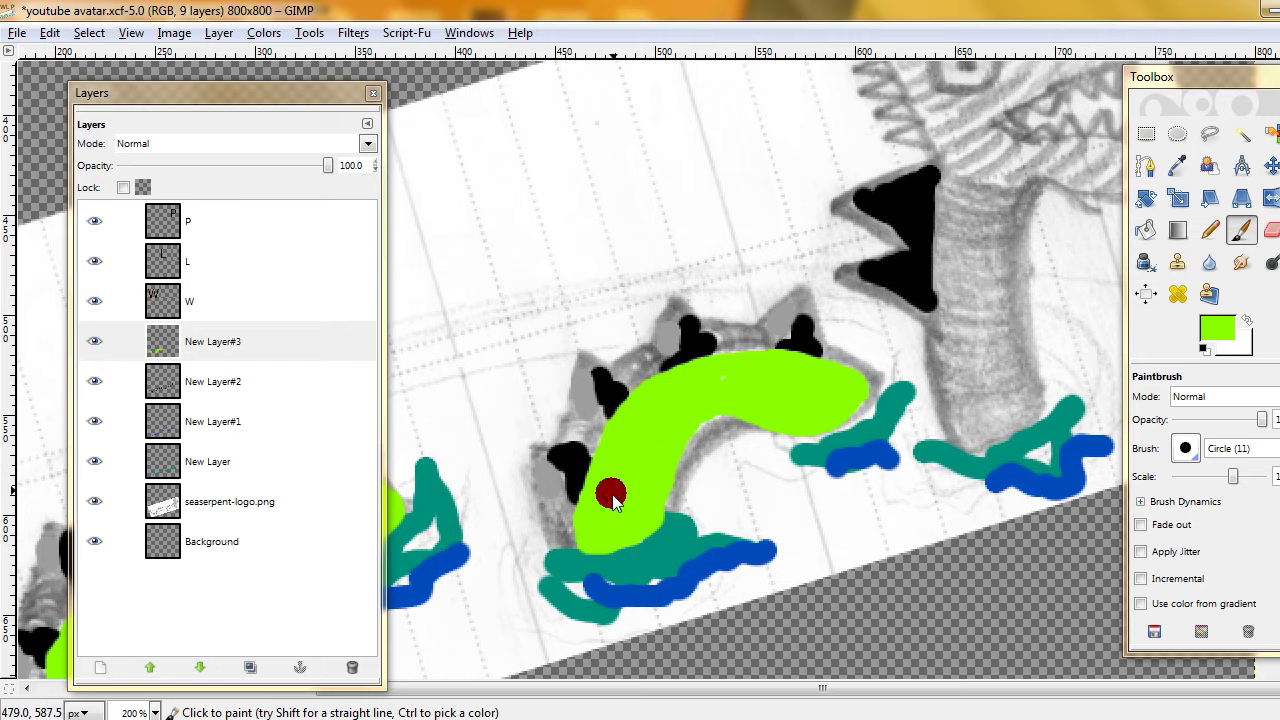
{"action": "mouse_move", "coordinate": [712, 387]}
{"action": "left_mouse_down"}
{"action": "mouse_move", "coordinate": [677, 429]}
{"action": "mouse_move", "coordinate": [877, 362]}
{"action": "left_mouse_up"}
{"action": "mouse_move", "coordinate": [912, 240]}
{"action": "left_mouse_down"}
{"action": "mouse_move", "coordinate": [809, 277]}
{"action": "mouse_move", "coordinate": [694, 349]}
{"action": "mouse_move", "coordinate": [946, 270]}
{"action": "left_mouse_up"}
- Set the foreground color to olive green 8aa500 and reduce the paintbrush scale for the tail tip
{"action": "scroll", "coordinate": [1094, 171], "scroll_direction": "down", "scroll_amount": 5}
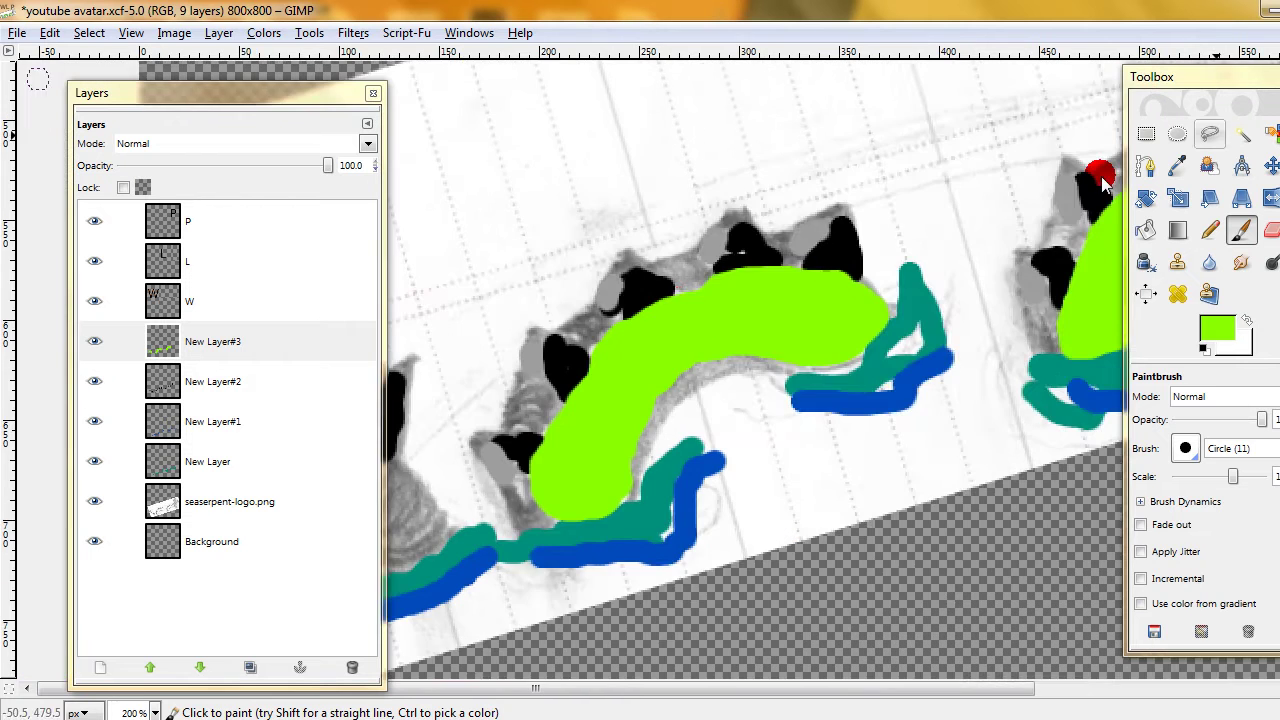
{"action": "scroll", "coordinate": [700, 290], "scroll_direction": "left", "scroll_amount": 10}
{"action": "scroll", "coordinate": [780, 258], "scroll_direction": "up", "scroll_amount": 3}
{"action": "scroll", "coordinate": [732, 263], "scroll_direction": "down", "scroll_amount": 2}
{"action": "scroll", "coordinate": [732, 263], "scroll_direction": "left", "scroll_amount": 1}
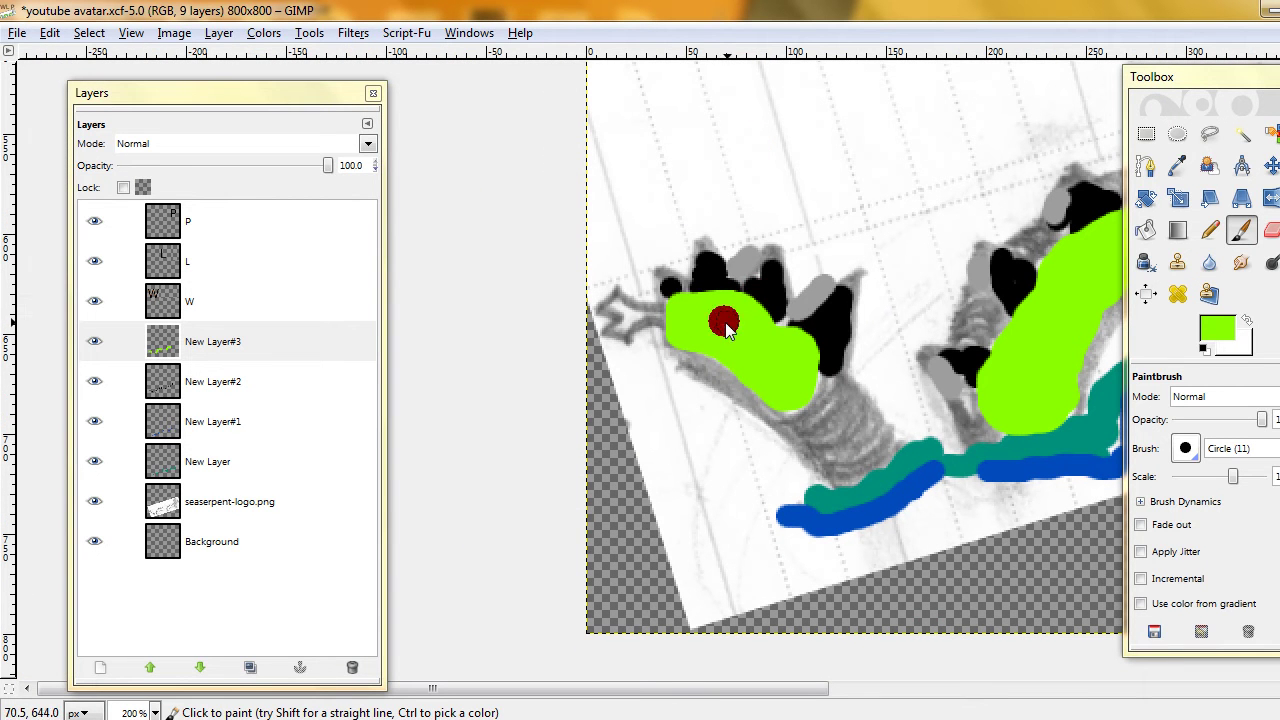
{"action": "left_click", "coordinate": [1228, 324]}
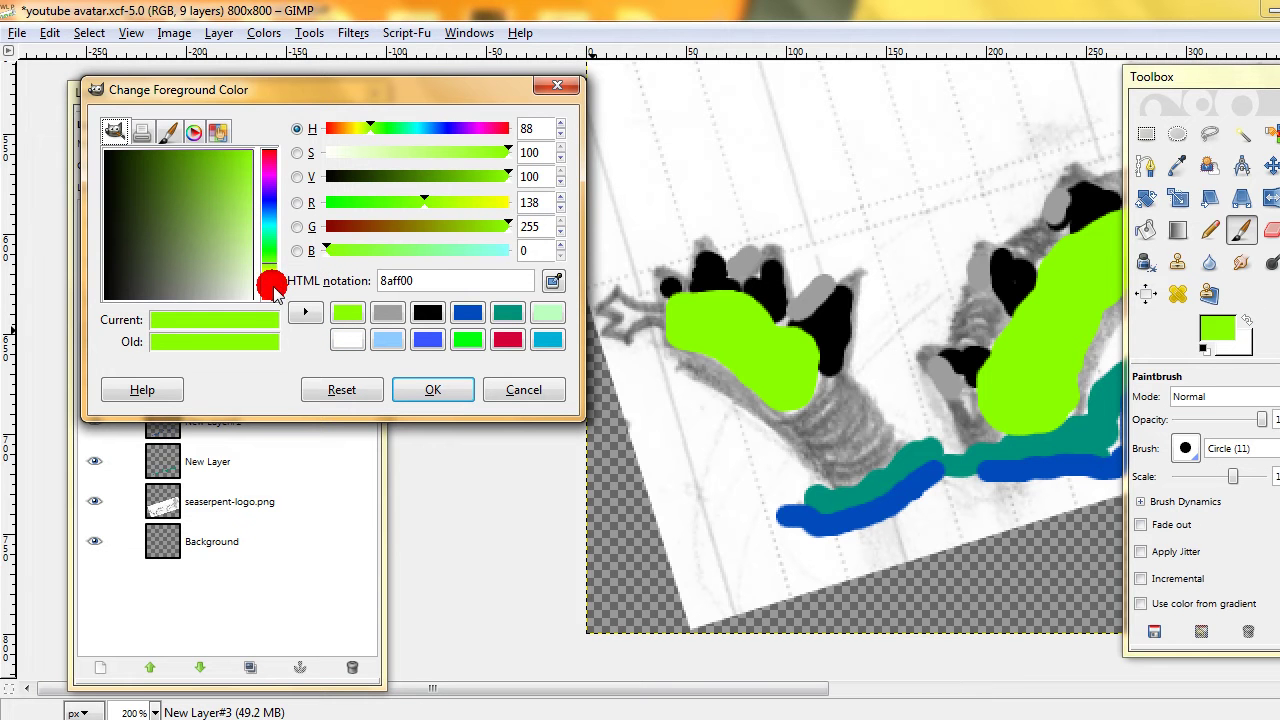
{"action": "left_click_drag", "start_coordinate": [387, 230], "coordinate": [445, 230]}
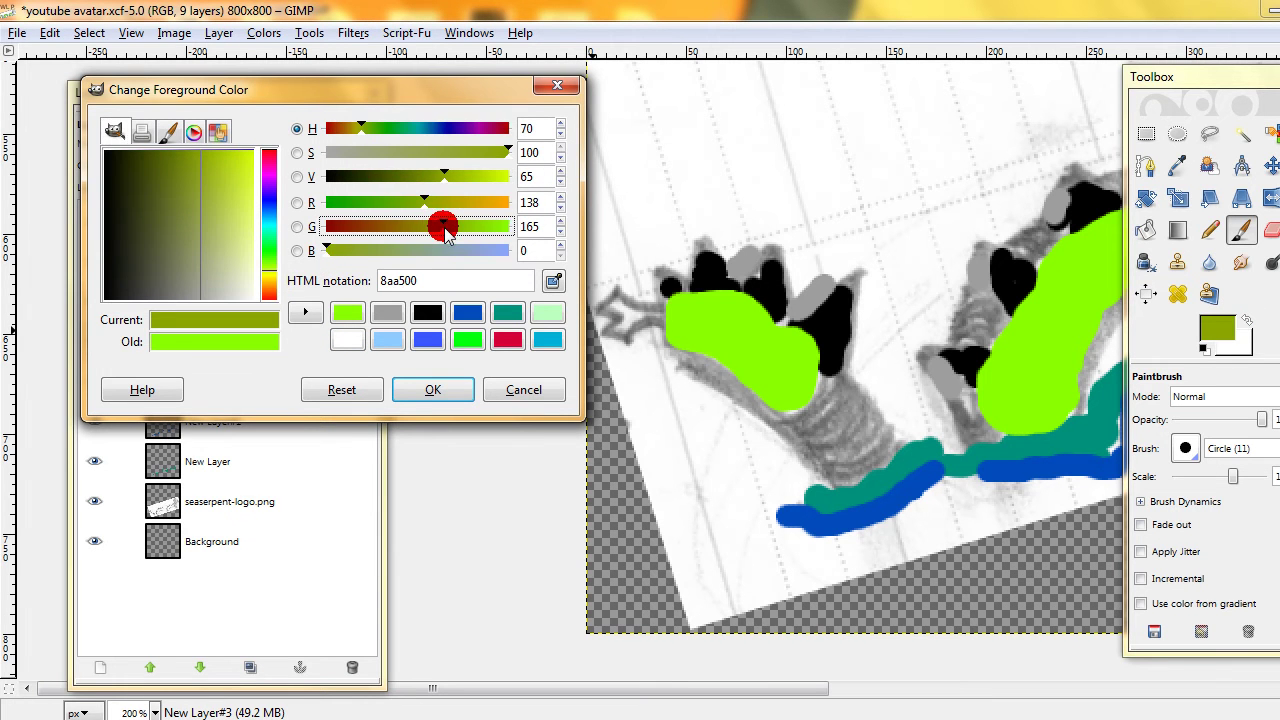
{"action": "left_click", "coordinate": [432, 390]}
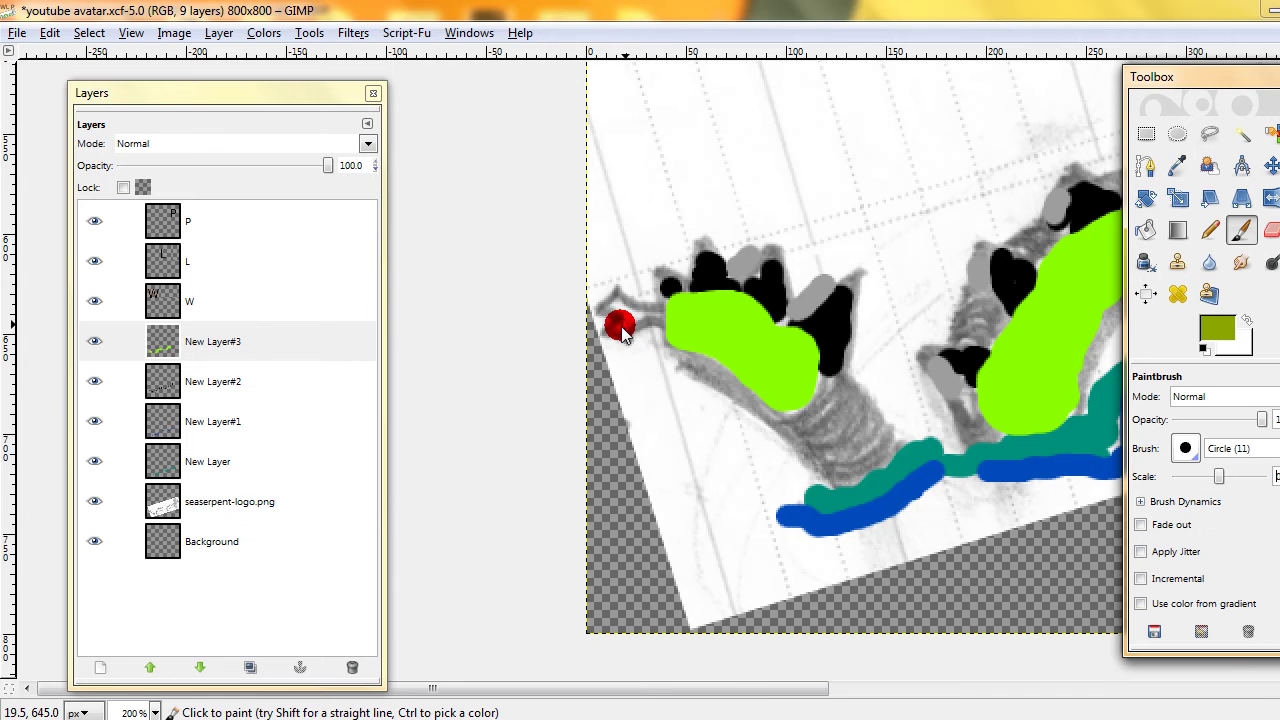
{"action": "mouse_move", "coordinate": [631, 333]}
{"action": "left_mouse_down"}
{"action": "mouse_move", "coordinate": [676, 314]}
{"action": "mouse_move", "coordinate": [617, 310]}
{"action": "left_mouse_up"}
{"action": "key", "text": "ctrl+z"}
{"action": "key", "text": "ctrl+z"}
{"action": "key", "text": "ctrl+z"}
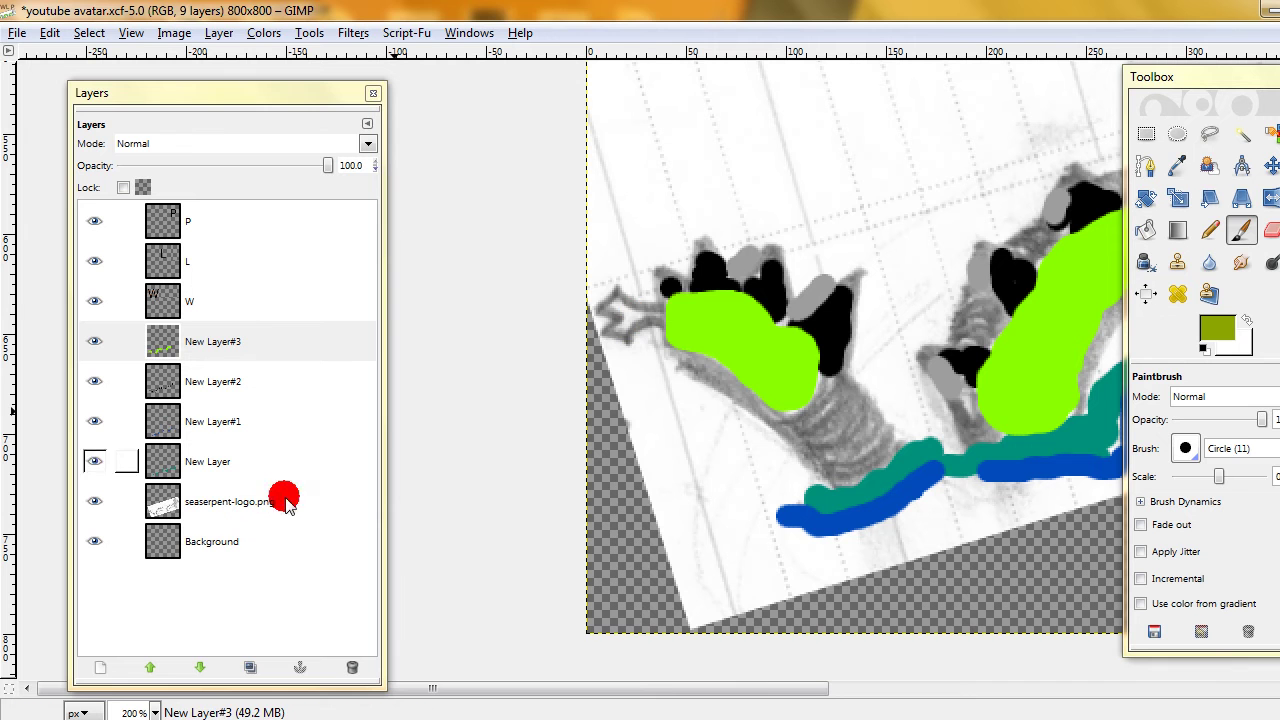
- Add a new layer above the bright green body layer and paint the forked tail tip olive green
{"action": "left_click", "coordinate": [103, 672], "text": "shift"}
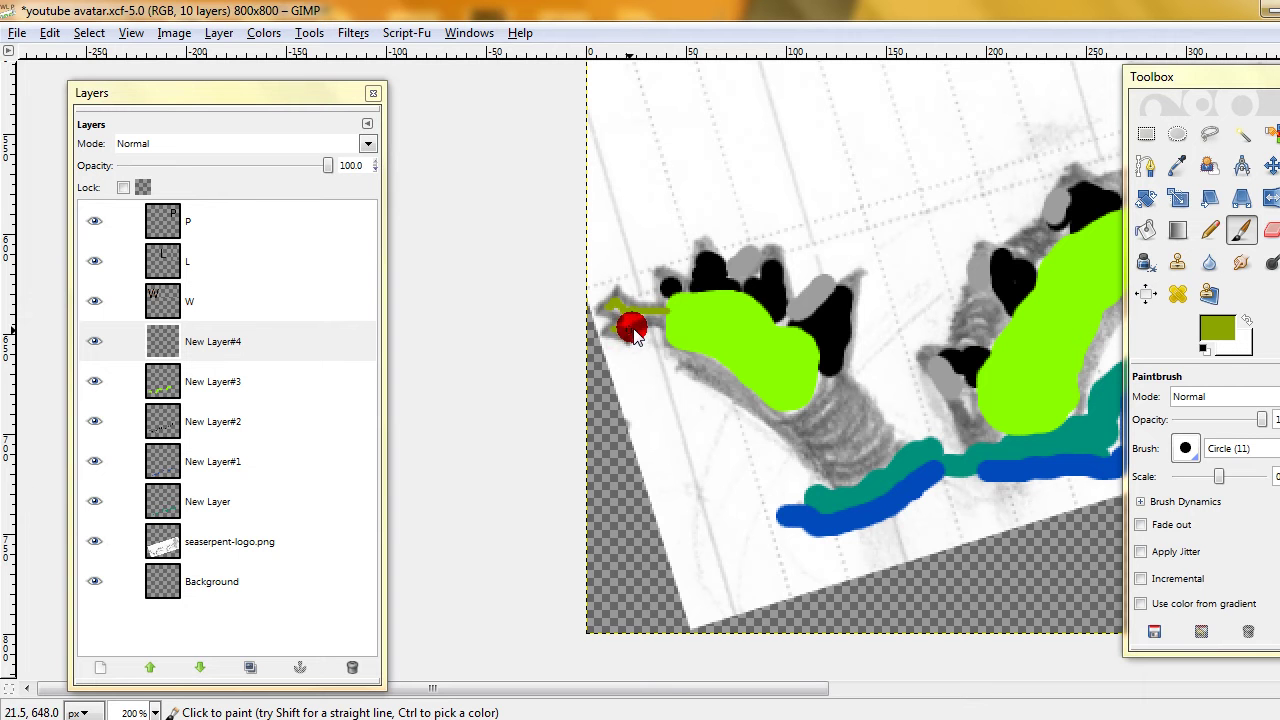
{"action": "left_click_drag", "start_coordinate": [660, 315], "coordinate": [636, 332]}
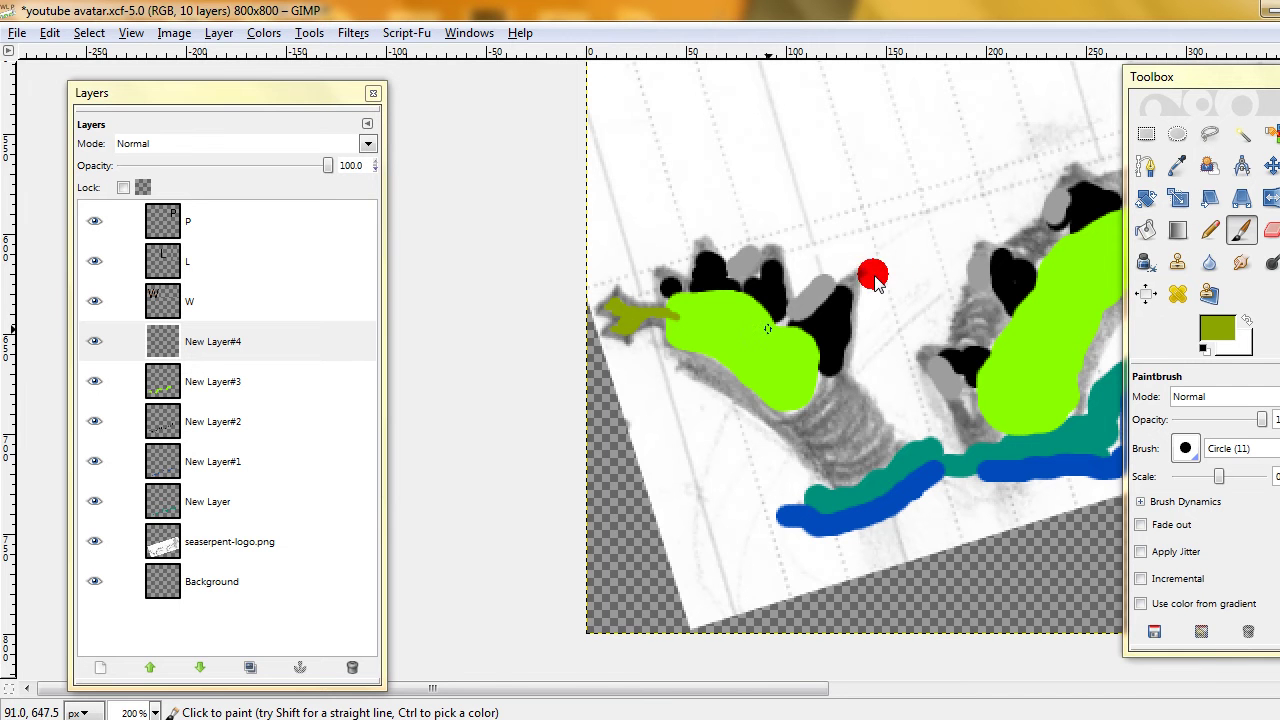
{"action": "scroll", "coordinate": [857, 277], "scroll_direction": "up", "scroll_amount": 1}
{"action": "scroll", "coordinate": [857, 277], "scroll_direction": "right", "scroll_amount": 1}
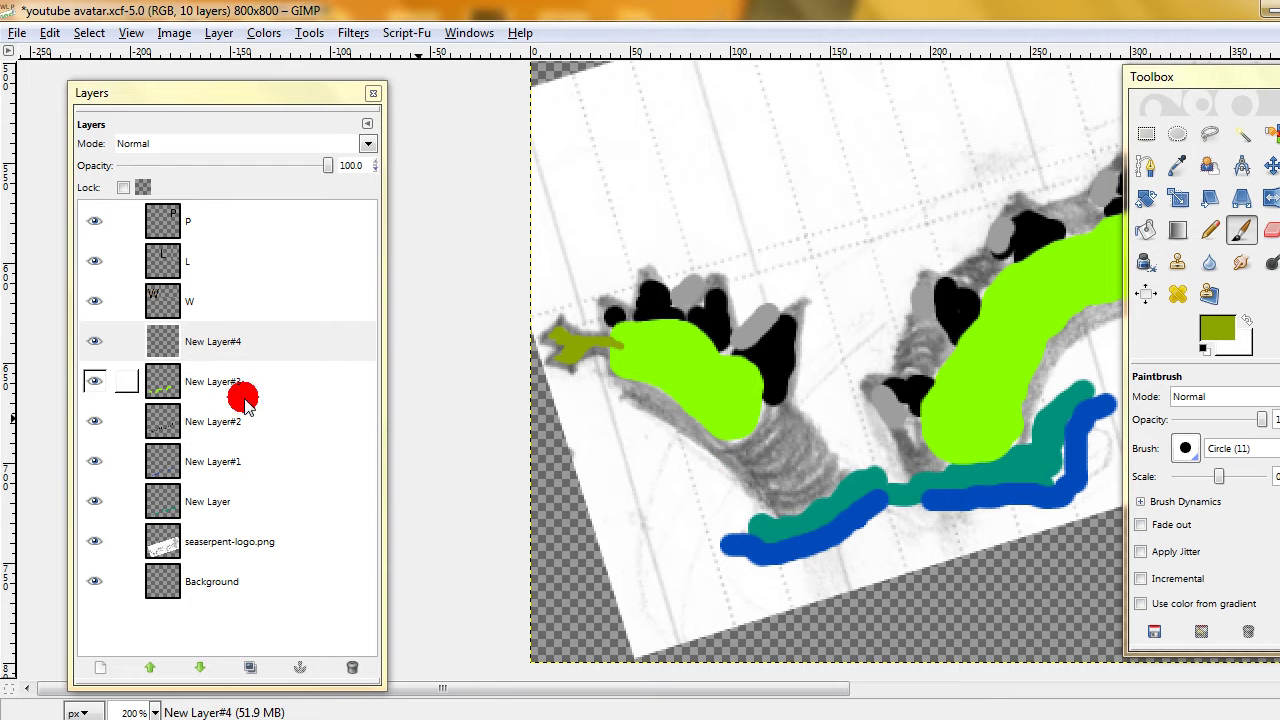
- Add another new layer directly above the tail-tip layer
{"action": "left_click", "coordinate": [212, 342]}
{"action": "left_click", "coordinate": [115, 345]}
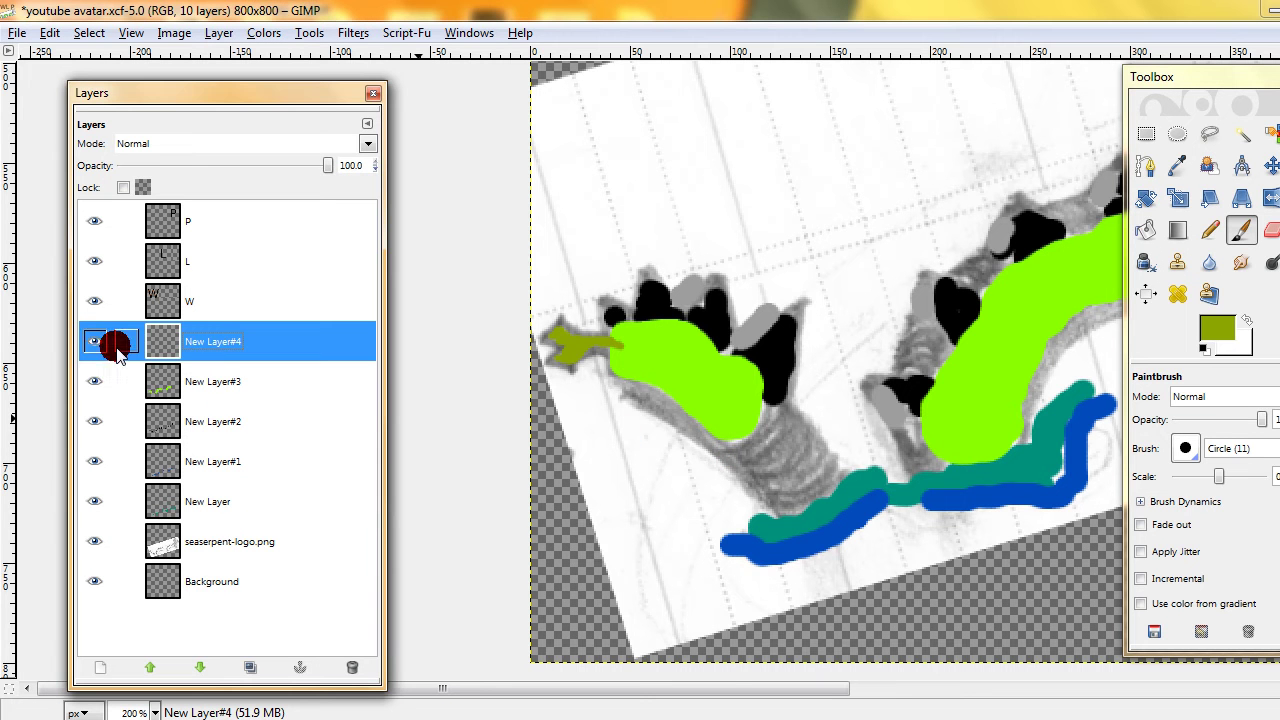
{"action": "left_click", "coordinate": [95, 342]}
{"action": "left_click", "coordinate": [78, 658]}
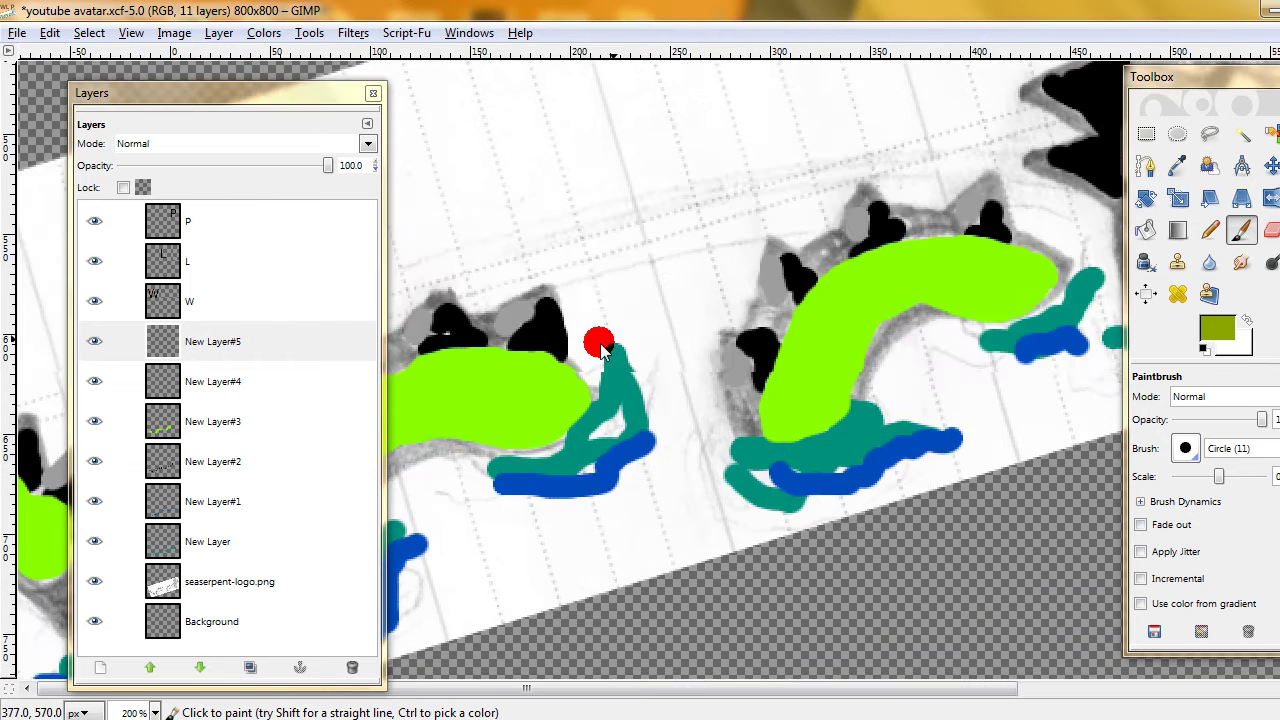
- Reset the foreground color to black and trace a thin outline around the serpent's eye
{"action": "scroll", "coordinate": [598, 345], "scroll_direction": "right", "scroll_amount": 10}
{"action": "scroll", "coordinate": [608, 354], "scroll_direction": "up", "scroll_amount": 4}
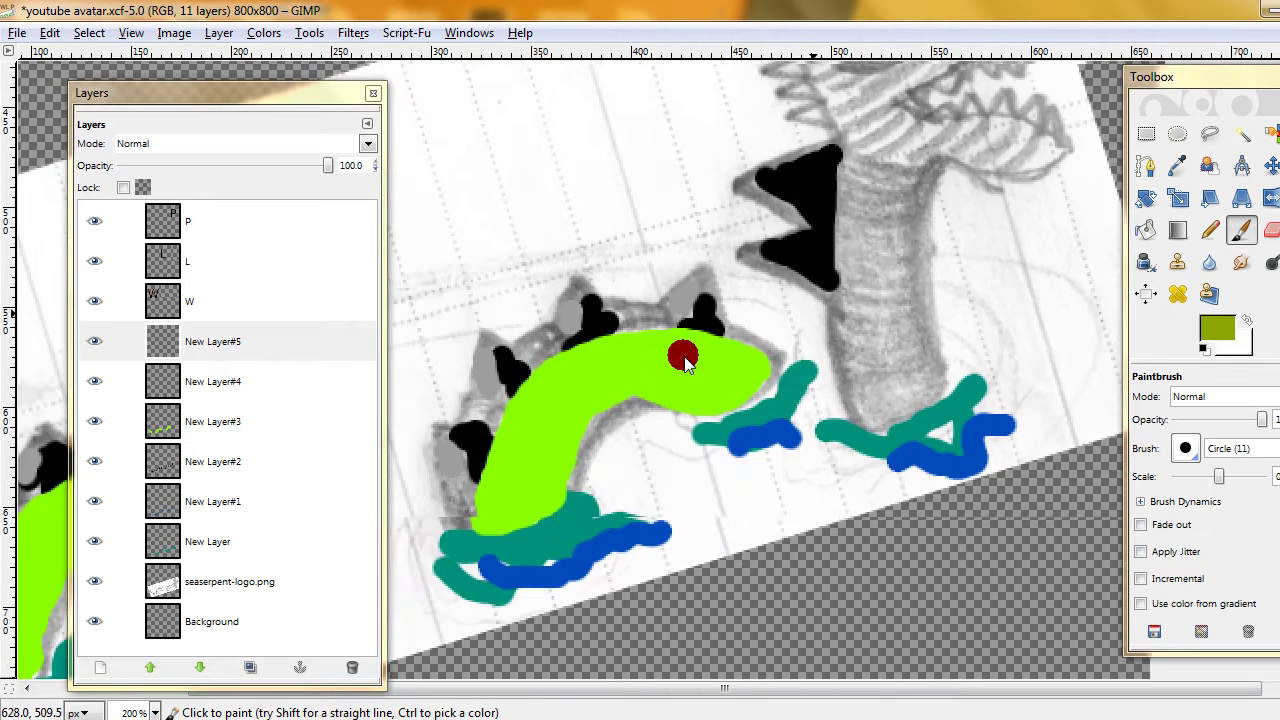
{"action": "scroll", "coordinate": [770, 420], "scroll_direction": "left", "scroll_amount": 2}
{"action": "scroll", "coordinate": [795, 415], "scroll_direction": "up", "scroll_amount": 2}
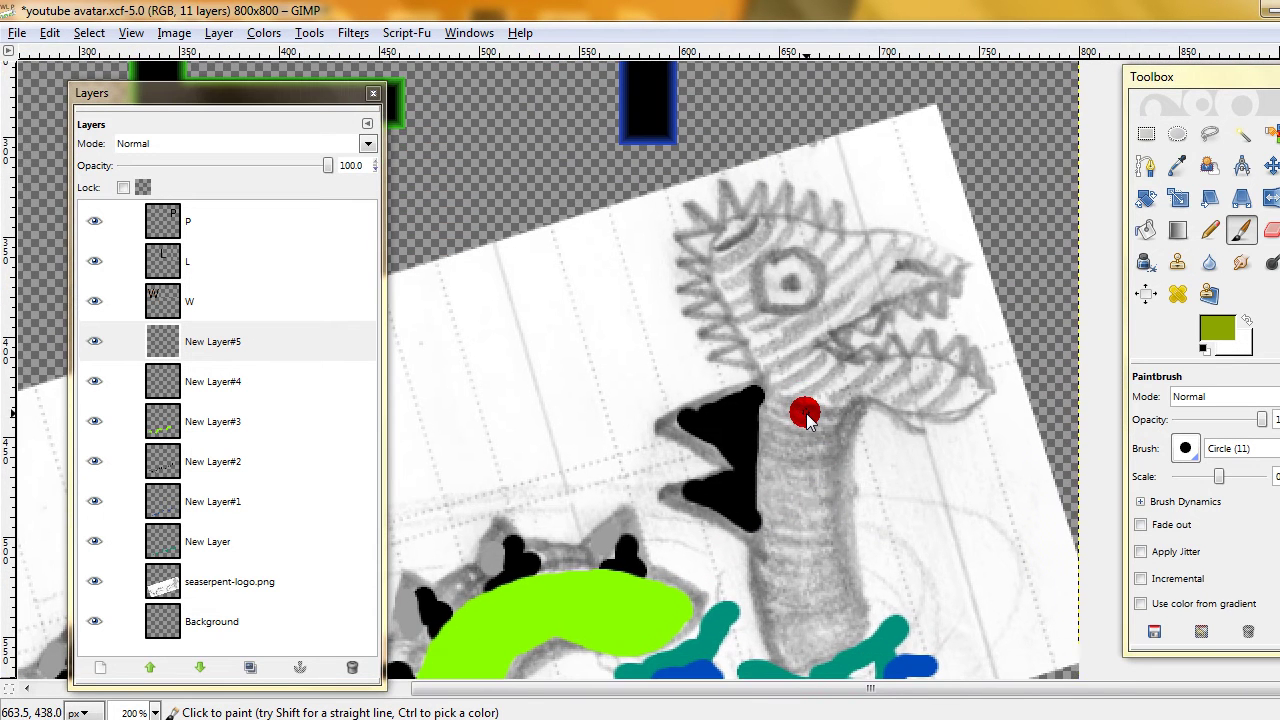
{"action": "left_click", "coordinate": [1204, 350]}
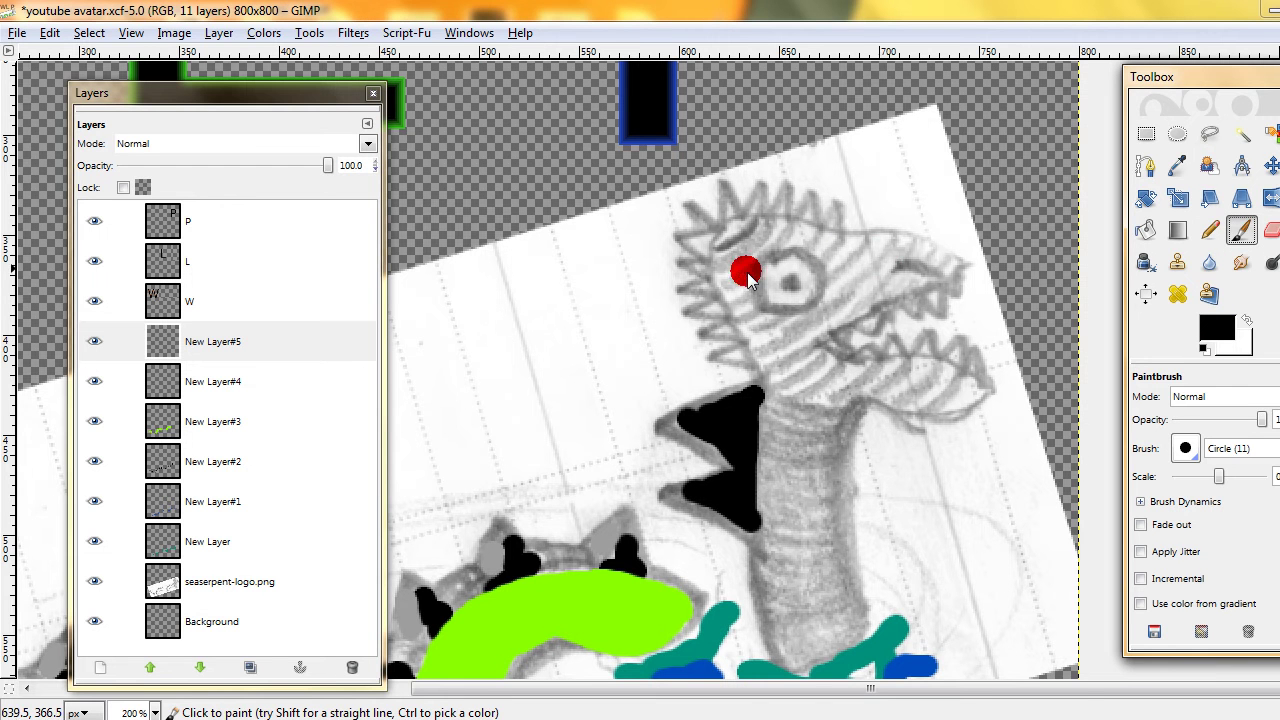
{"action": "mouse_move", "coordinate": [762, 262]}
{"action": "left_mouse_down"}
{"action": "mouse_move", "coordinate": [757, 296]}
{"action": "mouse_move", "coordinate": [778, 309]}
{"action": "mouse_move", "coordinate": [809, 309]}
{"action": "mouse_move", "coordinate": [826, 284]}
{"action": "mouse_move", "coordinate": [825, 265]}
{"action": "mouse_move", "coordinate": [794, 252]}
{"action": "mouse_move", "coordinate": [761, 283]}
{"action": "left_mouse_up"}
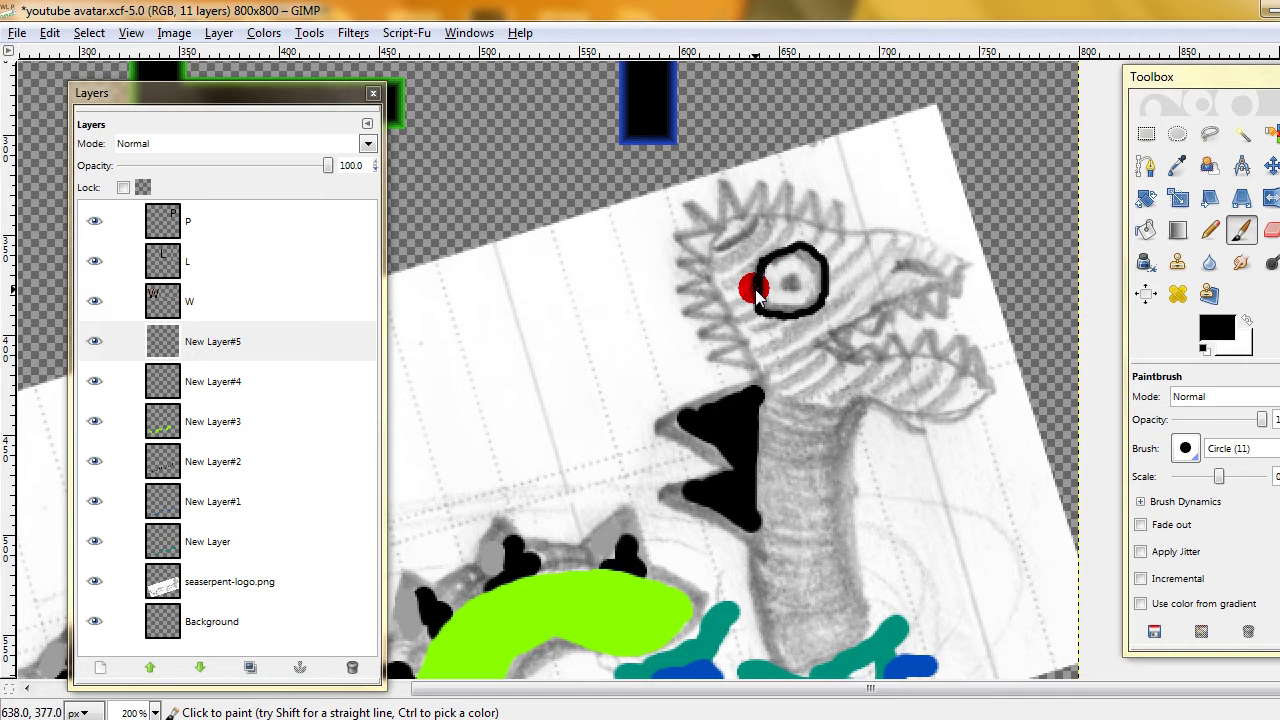
{"action": "left_click", "coordinate": [784, 283]}
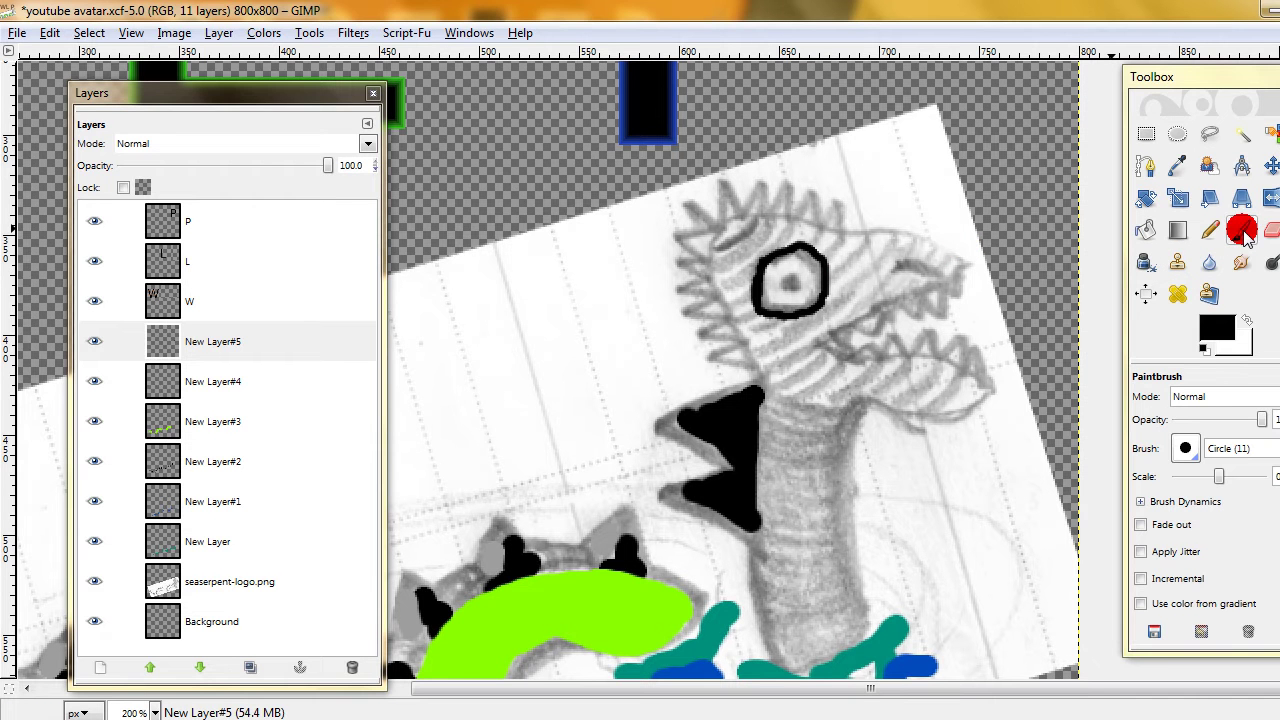
- Set the foreground color to red ff0000 and paint the pupil in the center of the serpent's eye
{"action": "left_click", "coordinate": [1217, 327]}
{"action": "left_click", "coordinate": [251, 152]}
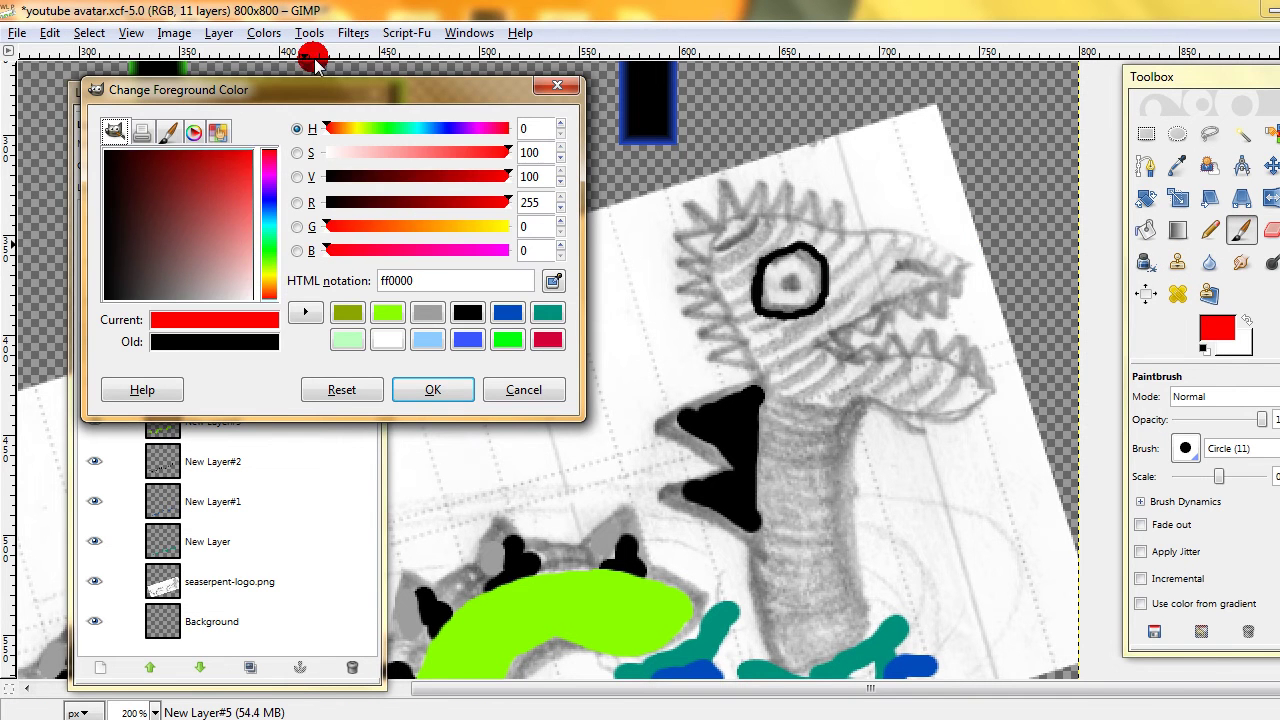
{"action": "left_click", "coordinate": [426, 388]}
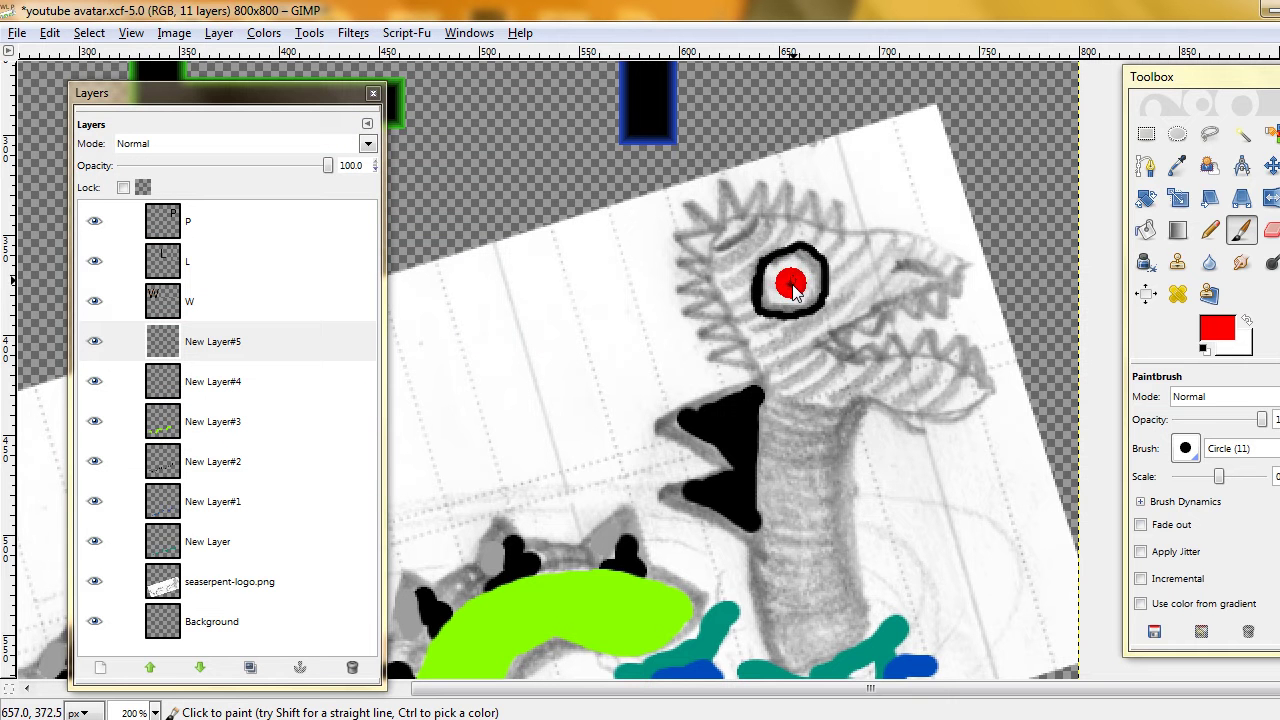
- Swap the foreground color to white and bucket-fill the area around the red pupil inside the serpent's eye outline
{"action": "left_click", "coordinate": [1246, 319]}
{"action": "left_click", "coordinate": [1146, 229]}
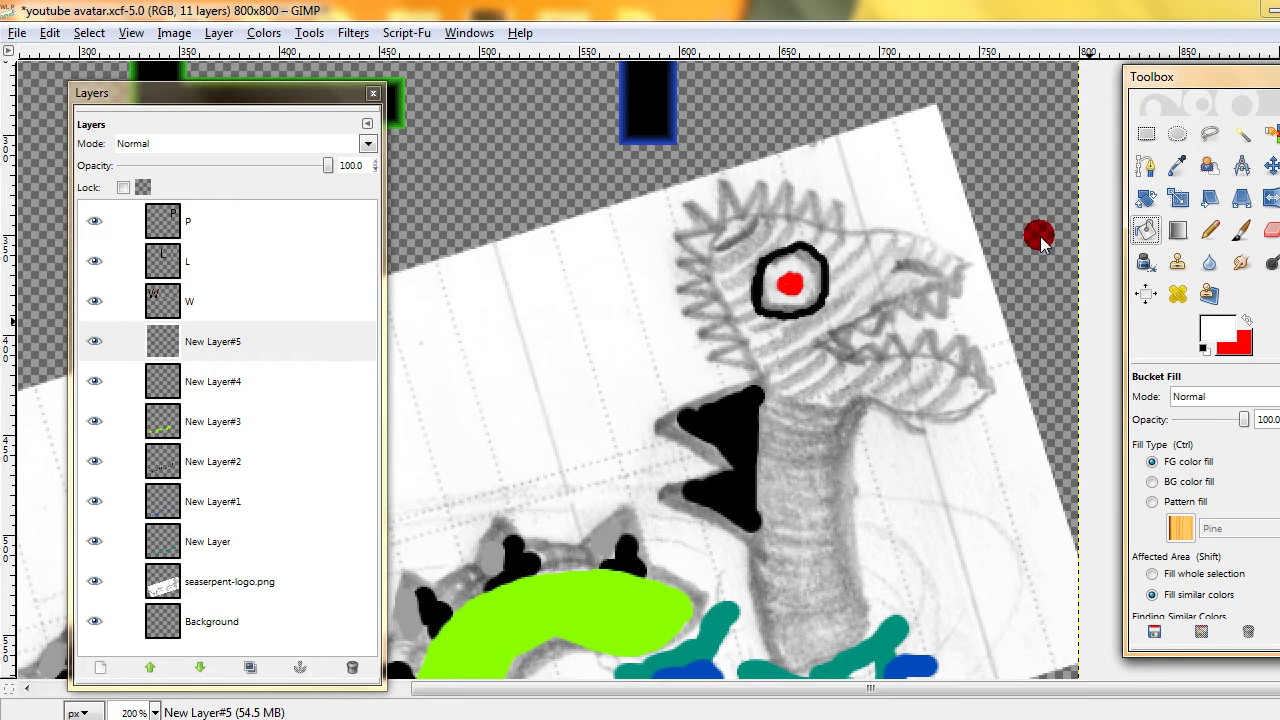
{"action": "left_click", "coordinate": [782, 268]}
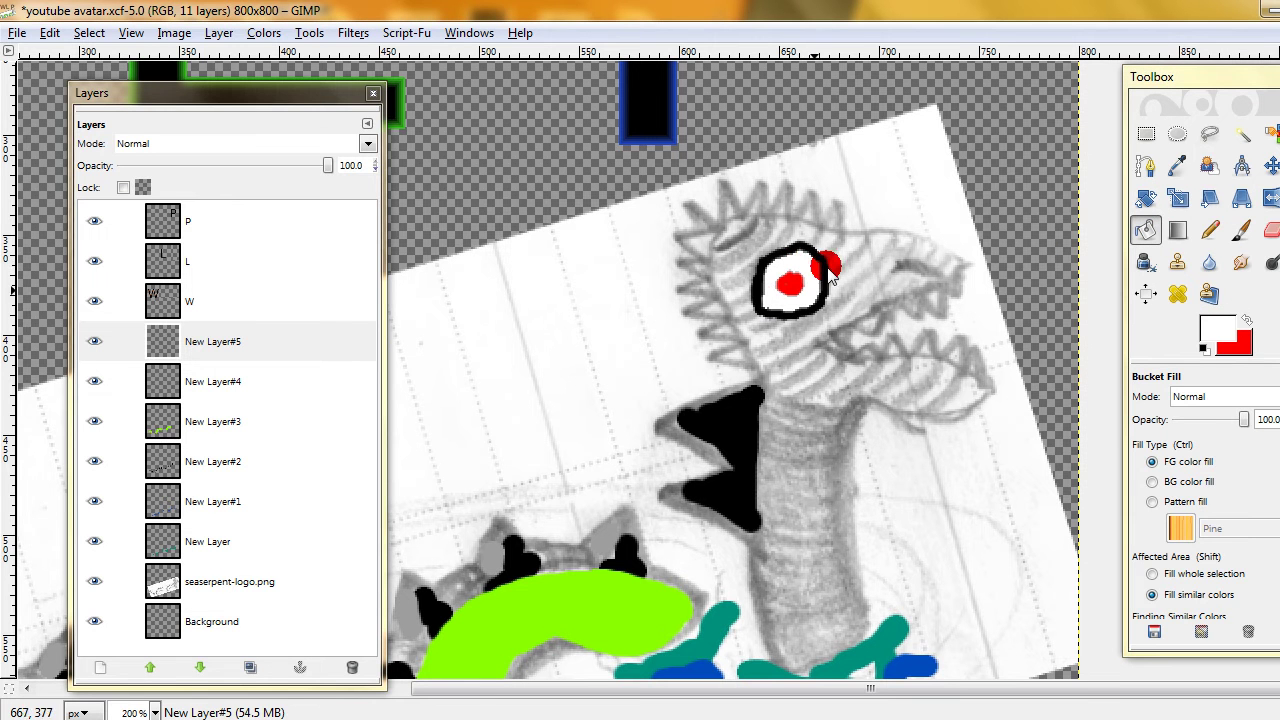
- Sample the bright green of the serpent's body from New Layer#3 as the foreground color
{"action": "left_click_drag", "start_coordinate": [771, 363], "coordinate": [866, 289]}
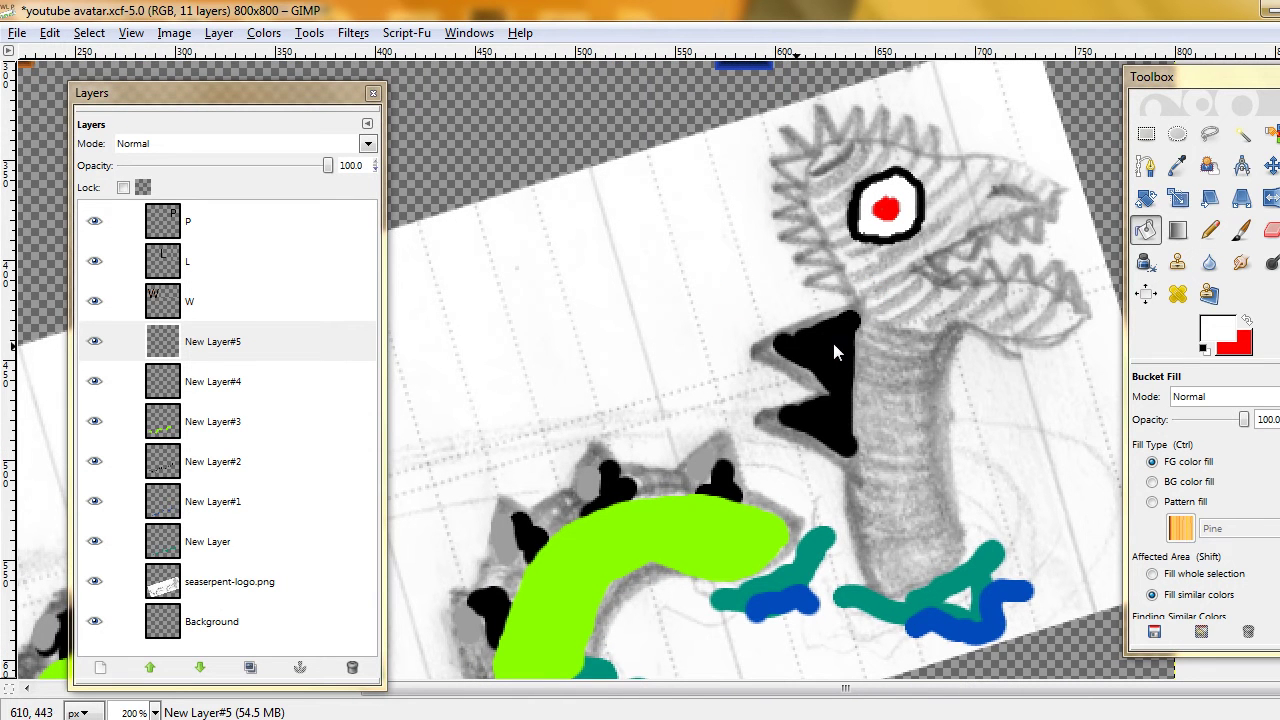
{"action": "scroll", "coordinate": [808, 322], "scroll_direction": "down", "scroll_amount": 3}
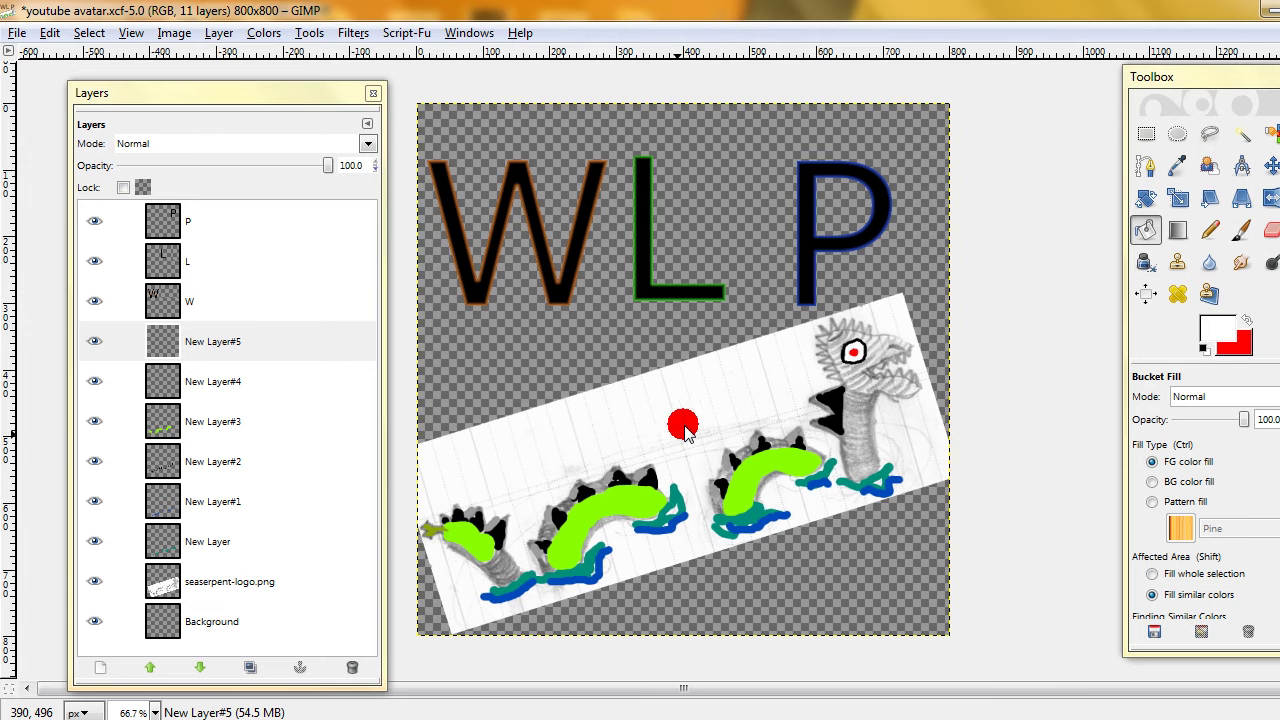
{"action": "left_click_drag", "start_coordinate": [674, 434], "coordinate": [683, 425]}
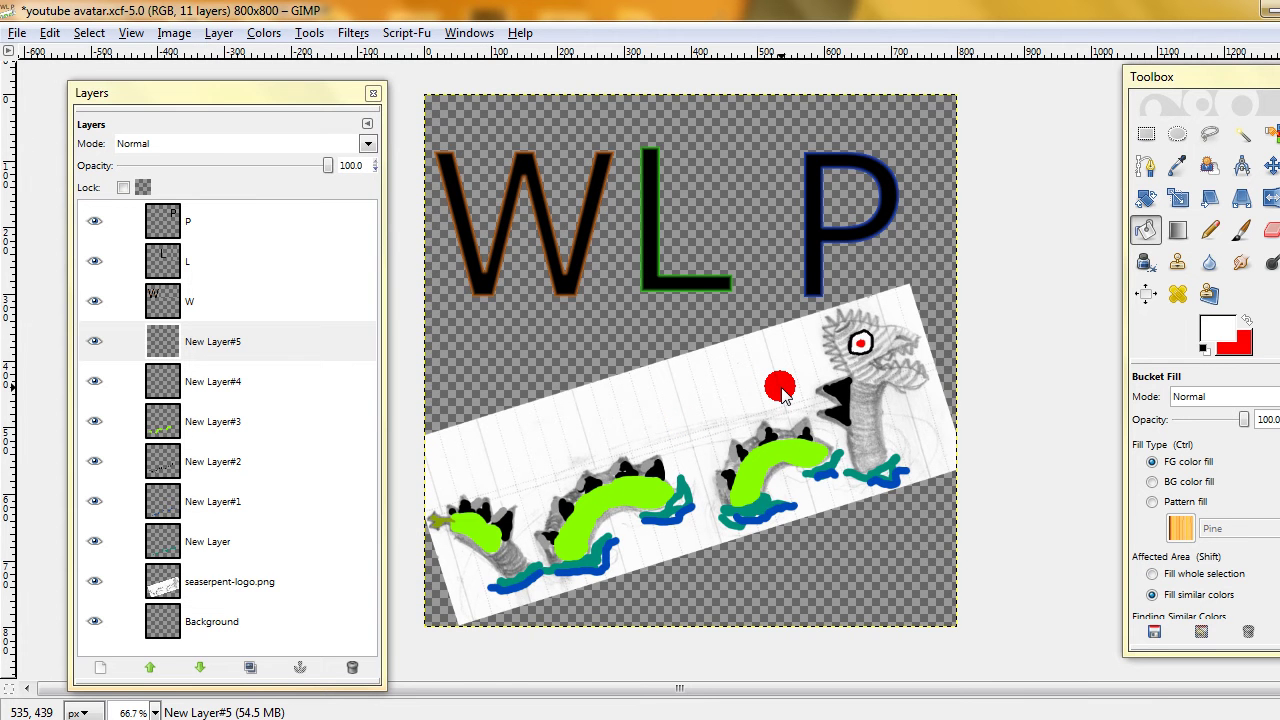
{"action": "scroll", "coordinate": [782, 391], "scroll_direction": "up", "scroll_amount": 1}
{"action": "scroll", "coordinate": [782, 391], "scroll_direction": "up", "scroll_amount": 1}
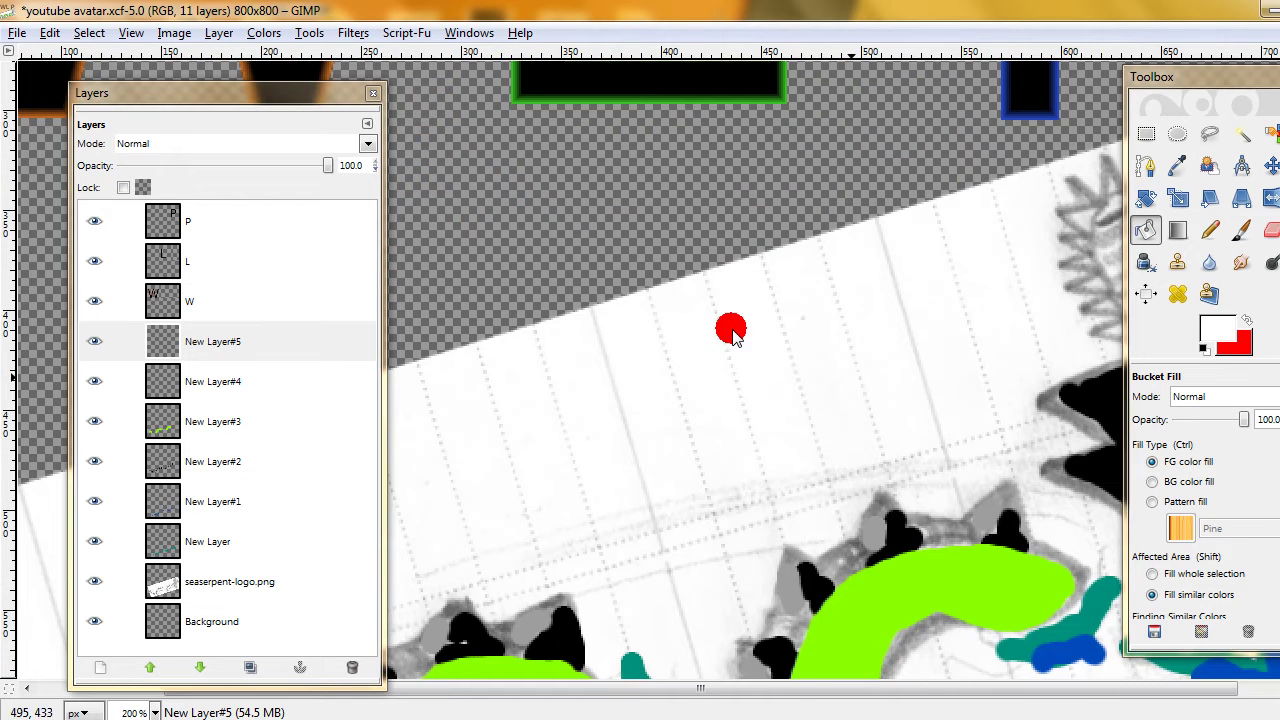
{"action": "scroll", "coordinate": [471, 266], "scroll_direction": "up", "scroll_amount": 1}
{"action": "left_click_drag", "start_coordinate": [628, 283], "coordinate": [798, 338]}
{"action": "left_click", "coordinate": [1243, 129]}
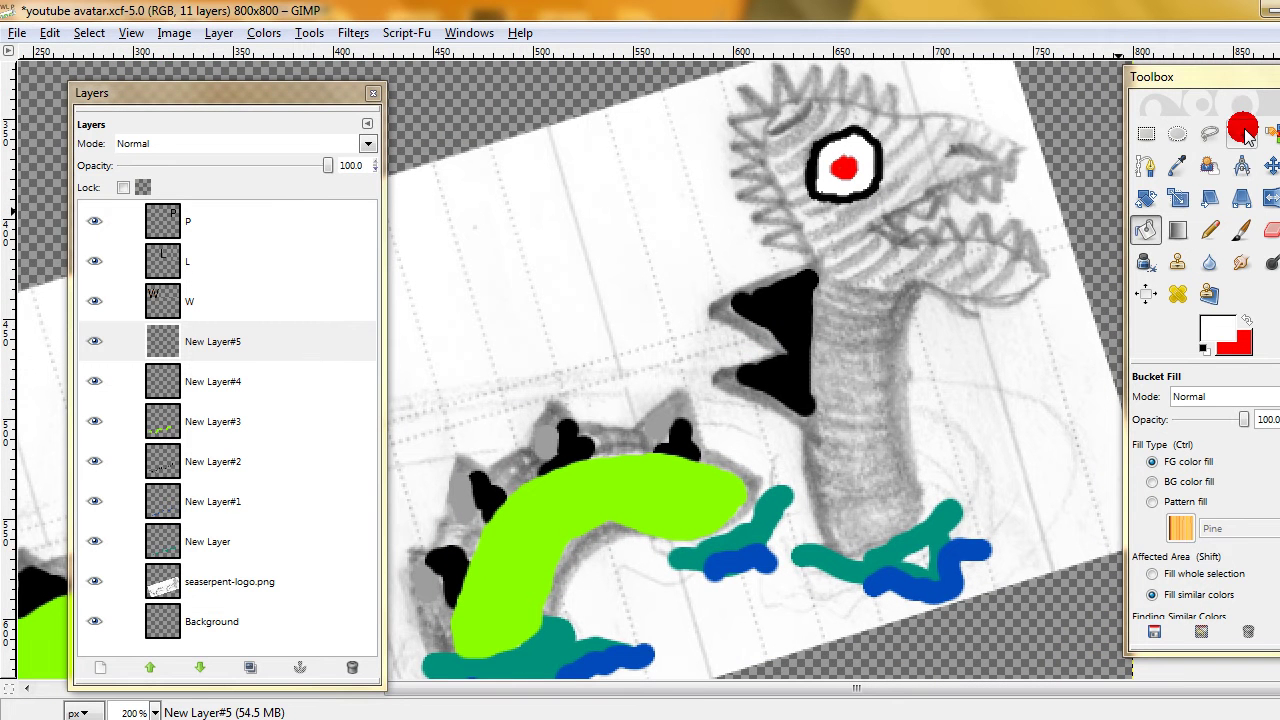
{"action": "left_click", "coordinate": [1180, 140]}
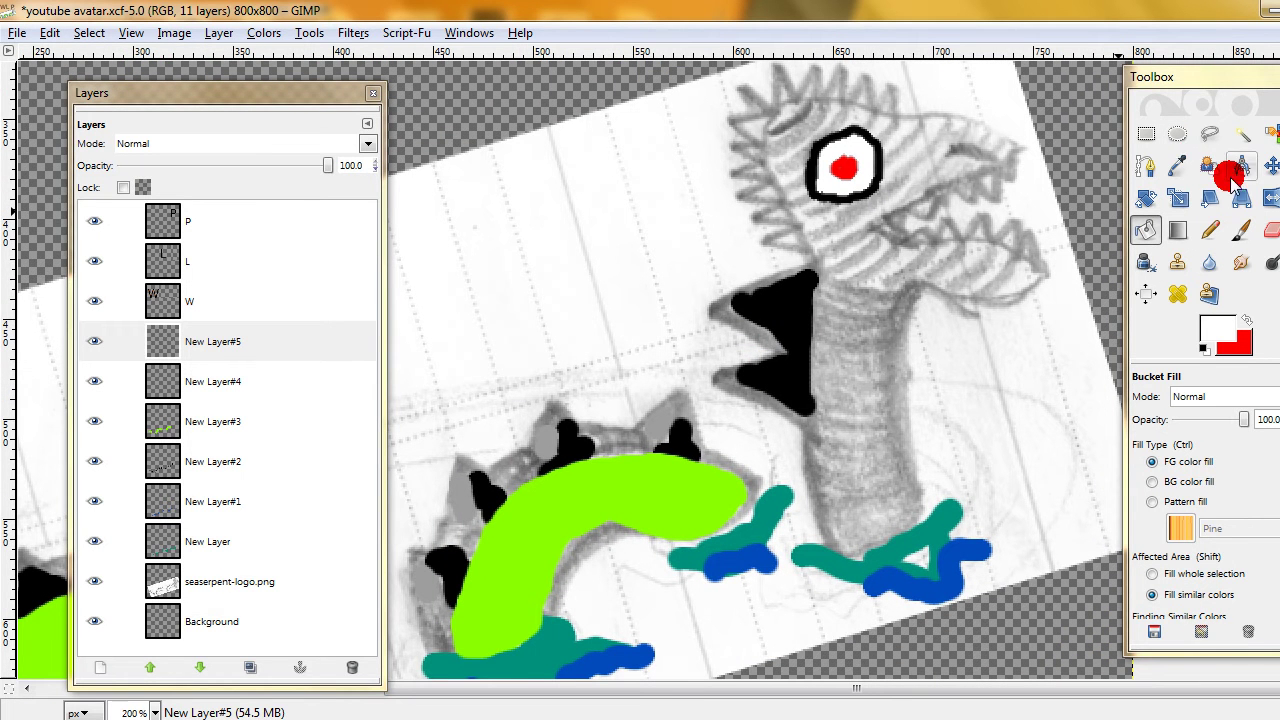
{"action": "left_click", "coordinate": [1177, 165]}
{"action": "left_click", "coordinate": [694, 495]}
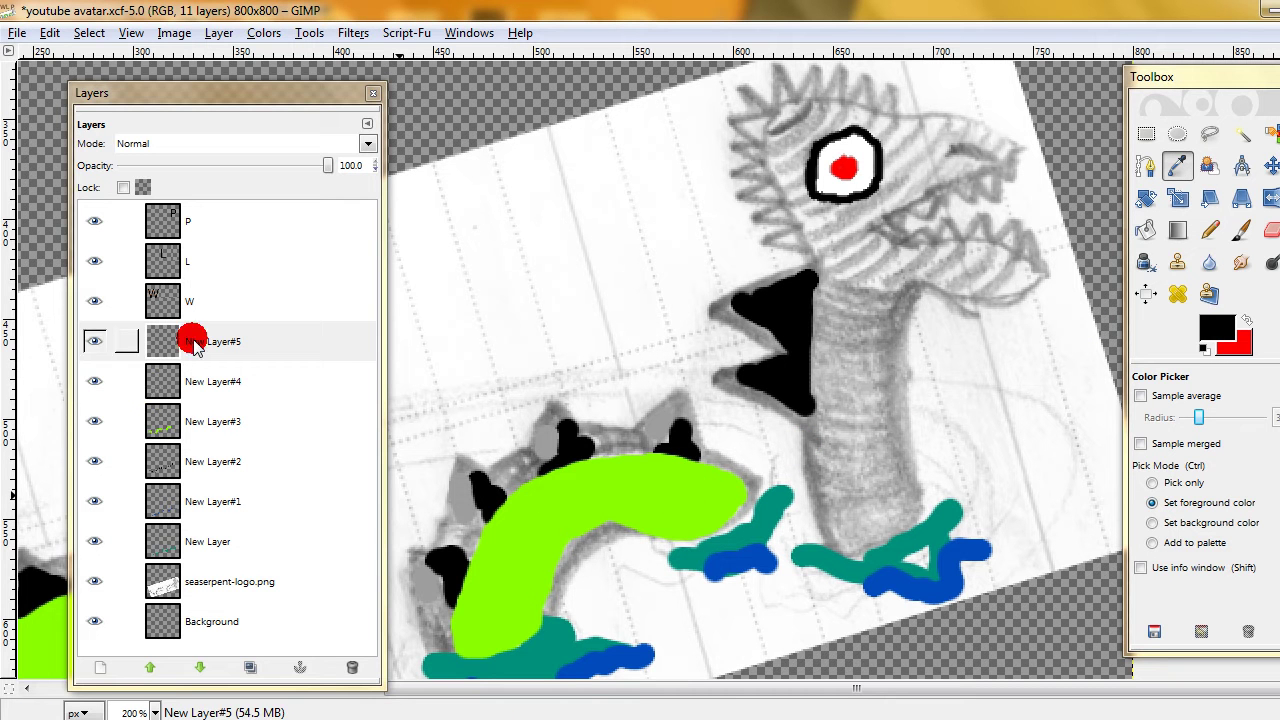
{"action": "left_click", "coordinate": [190, 419]}
{"action": "left_click", "coordinate": [683, 497]}
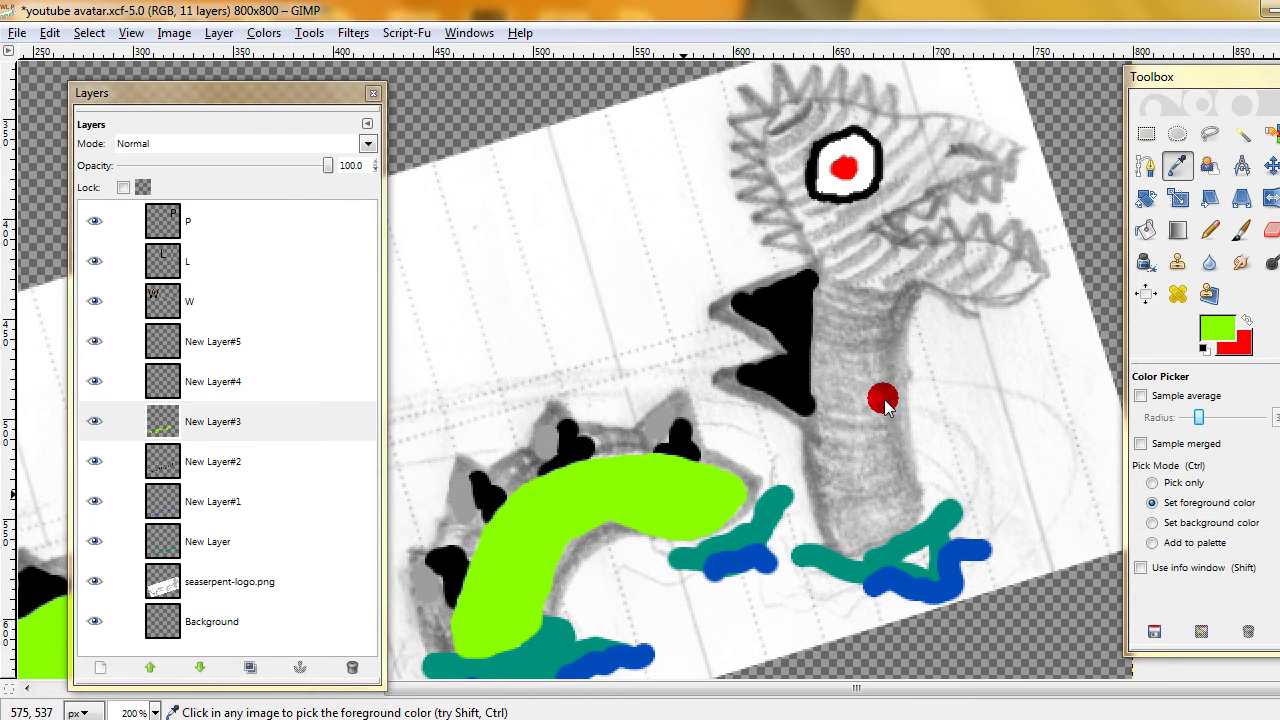
- Add a new layer above New Layer#5 and outline the serpent's neck in bright green with an enlarged paintbrush
{"action": "left_click", "coordinate": [190, 342]}
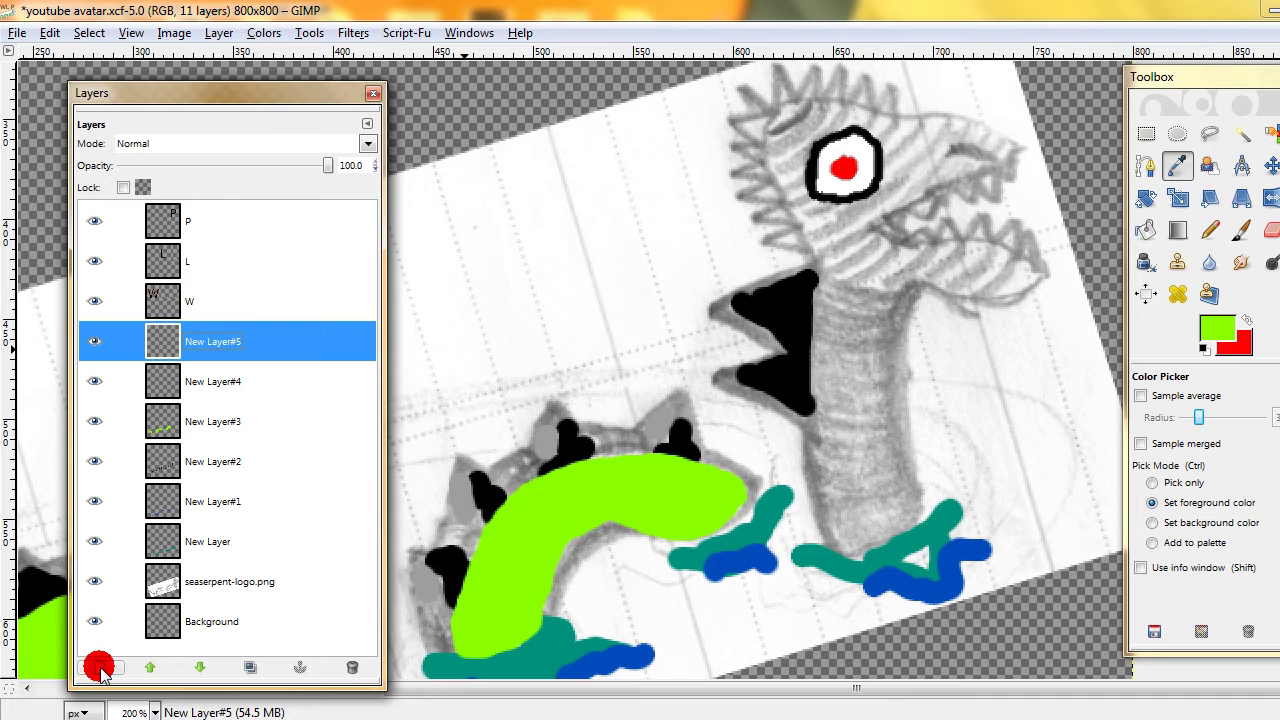
{"action": "left_click", "coordinate": [100, 668], "text": "shift"}
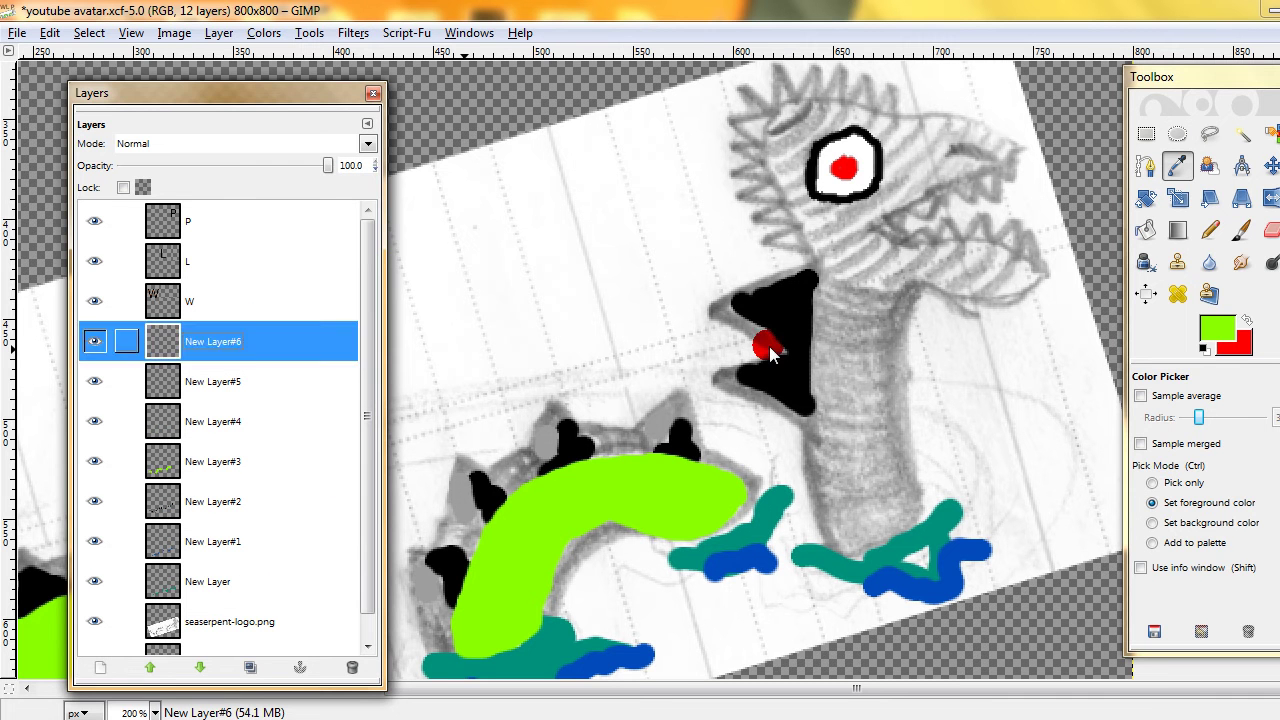
{"action": "left_click", "coordinate": [1241, 229]}
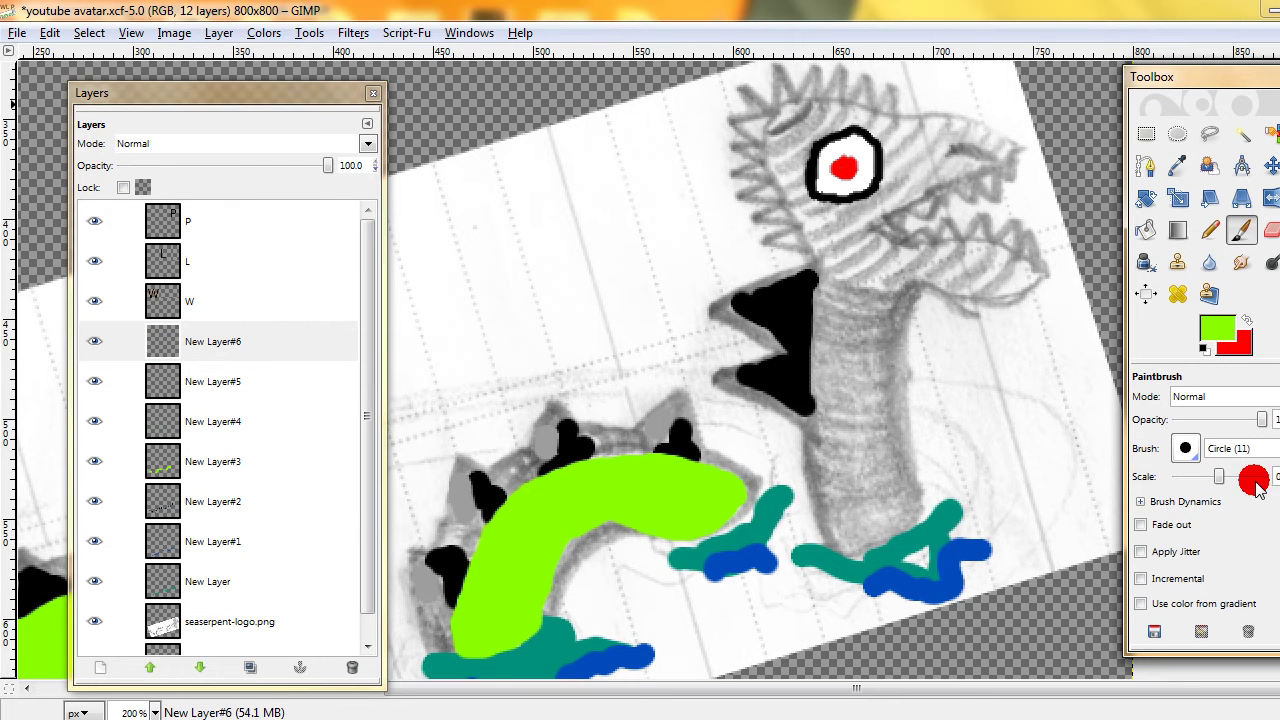
{"action": "left_click_drag", "start_coordinate": [1258, 487], "coordinate": [1237, 485]}
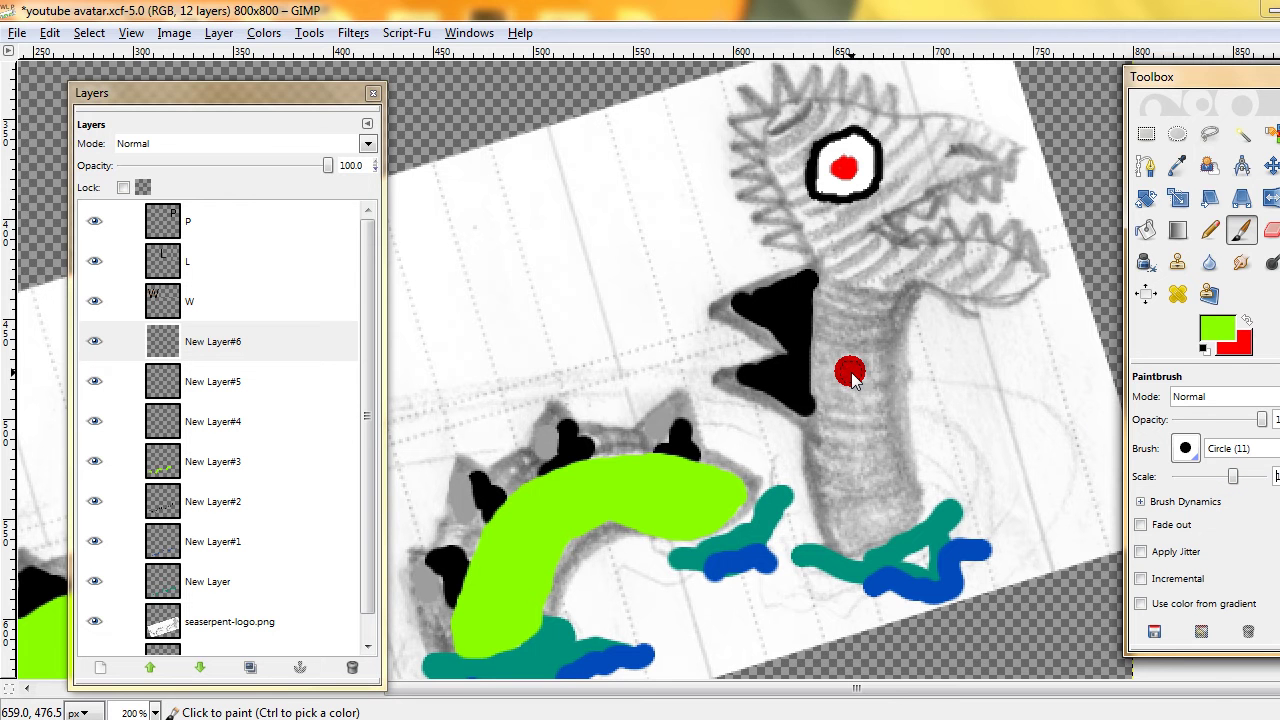
{"action": "mouse_move", "coordinate": [823, 290]}
{"action": "left_mouse_down"}
{"action": "mouse_move", "coordinate": [825, 507]}
{"action": "mouse_move", "coordinate": [847, 548]}
{"action": "mouse_move", "coordinate": [908, 527]}
{"action": "mouse_move", "coordinate": [917, 506]}
{"action": "mouse_move", "coordinate": [892, 431]}
{"action": "mouse_move", "coordinate": [905, 292]}
{"action": "mouse_move", "coordinate": [850, 290]}
{"action": "mouse_move", "coordinate": [902, 291]}
{"action": "left_mouse_up"}
- Set the background color to olive green, swap it to the foreground, and paint one stripe across the top of the neck
{"action": "left_click", "coordinate": [1236, 346]}
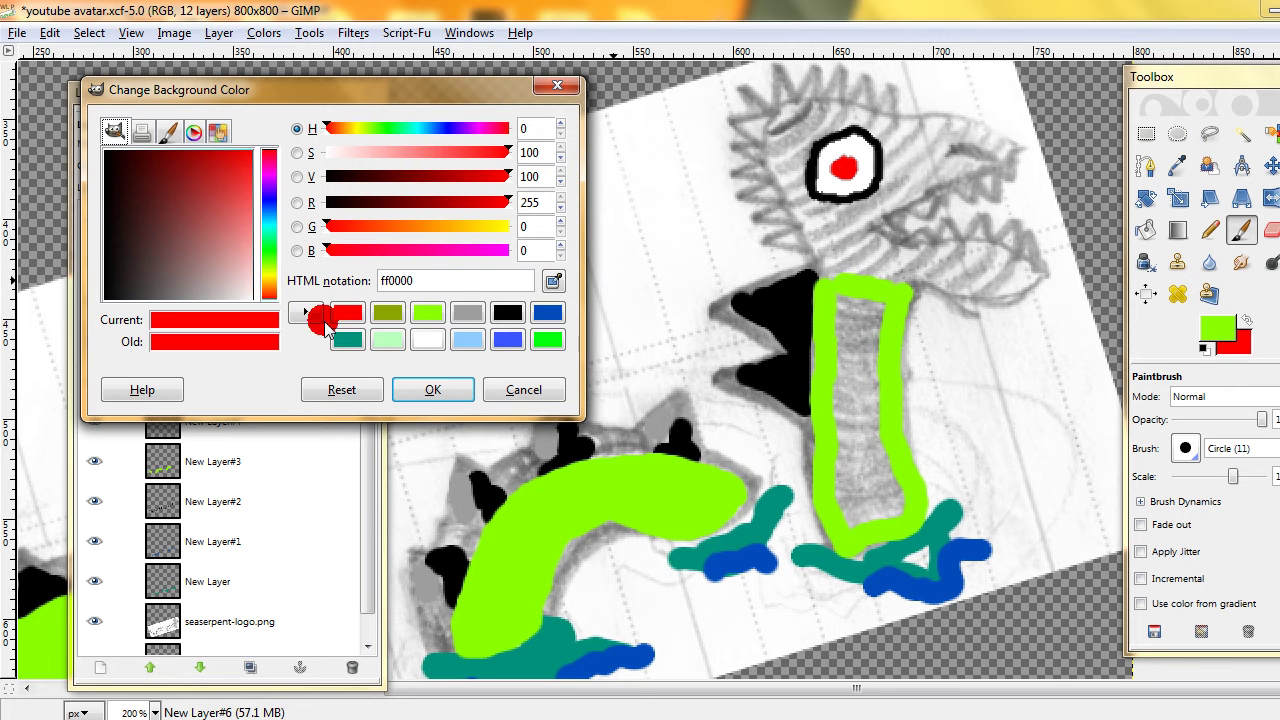
{"action": "left_click", "coordinate": [387, 312]}
{"action": "key", "text": "Return"}
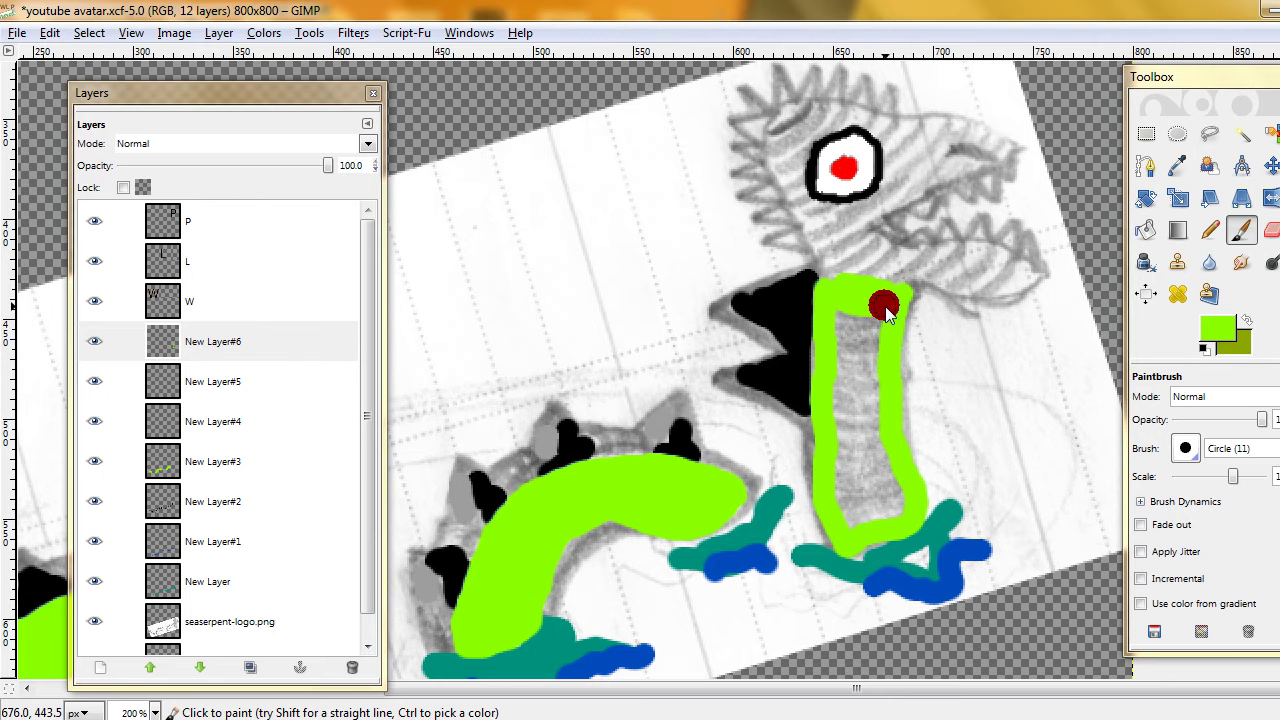
{"action": "left_click", "coordinate": [1244, 322]}
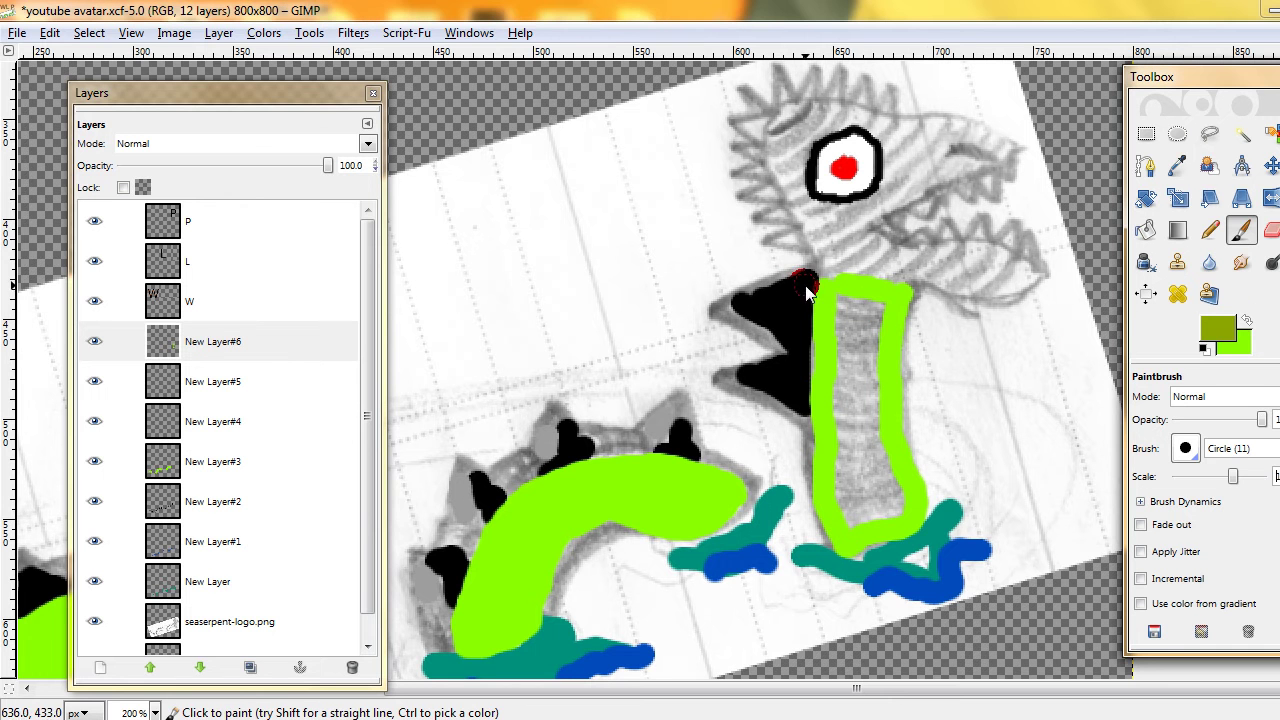
{"action": "left_click_drag", "start_coordinate": [832, 296], "coordinate": [882, 310]}
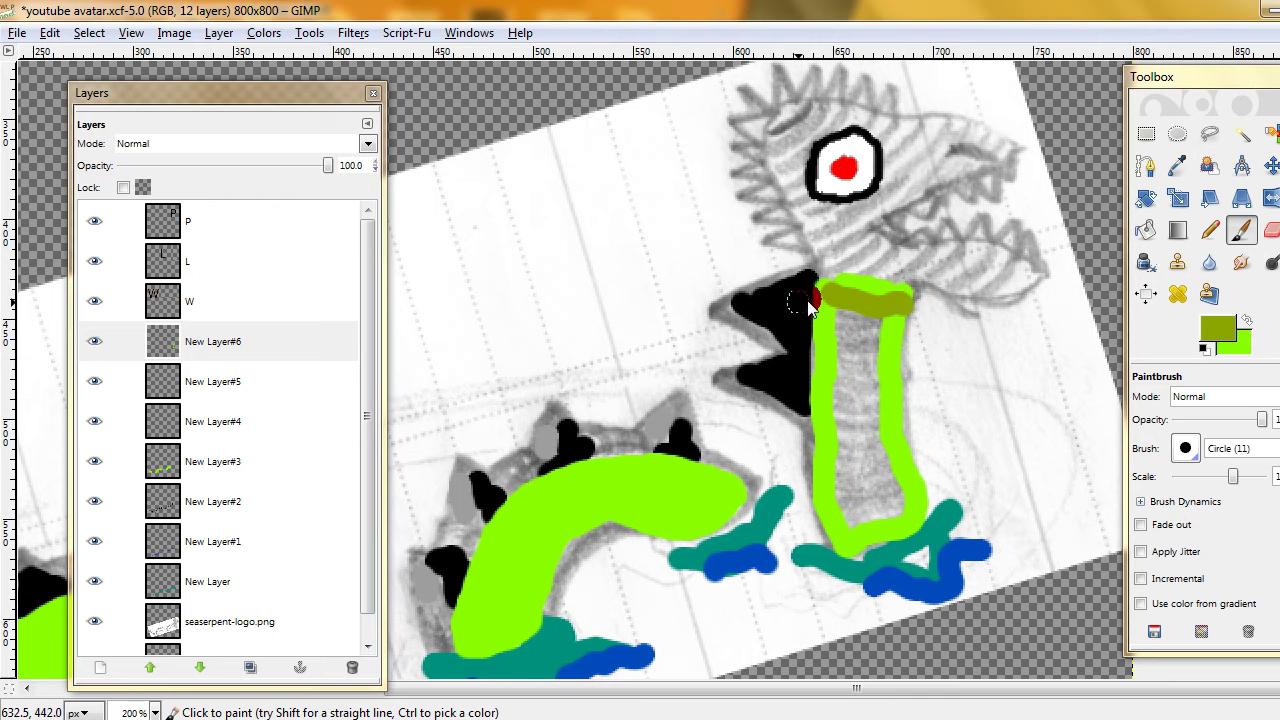
{"action": "left_click_drag", "start_coordinate": [826, 303], "coordinate": [858, 308]}
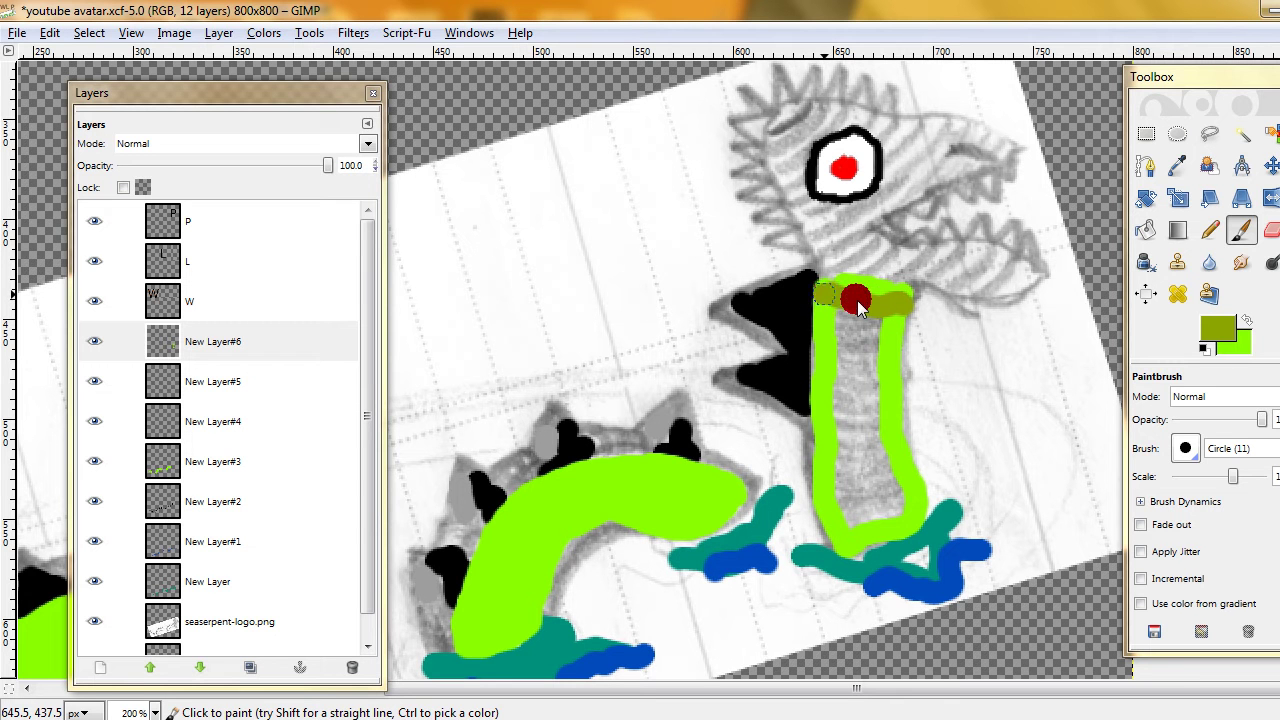
{"action": "key", "text": "ctrl+z"}
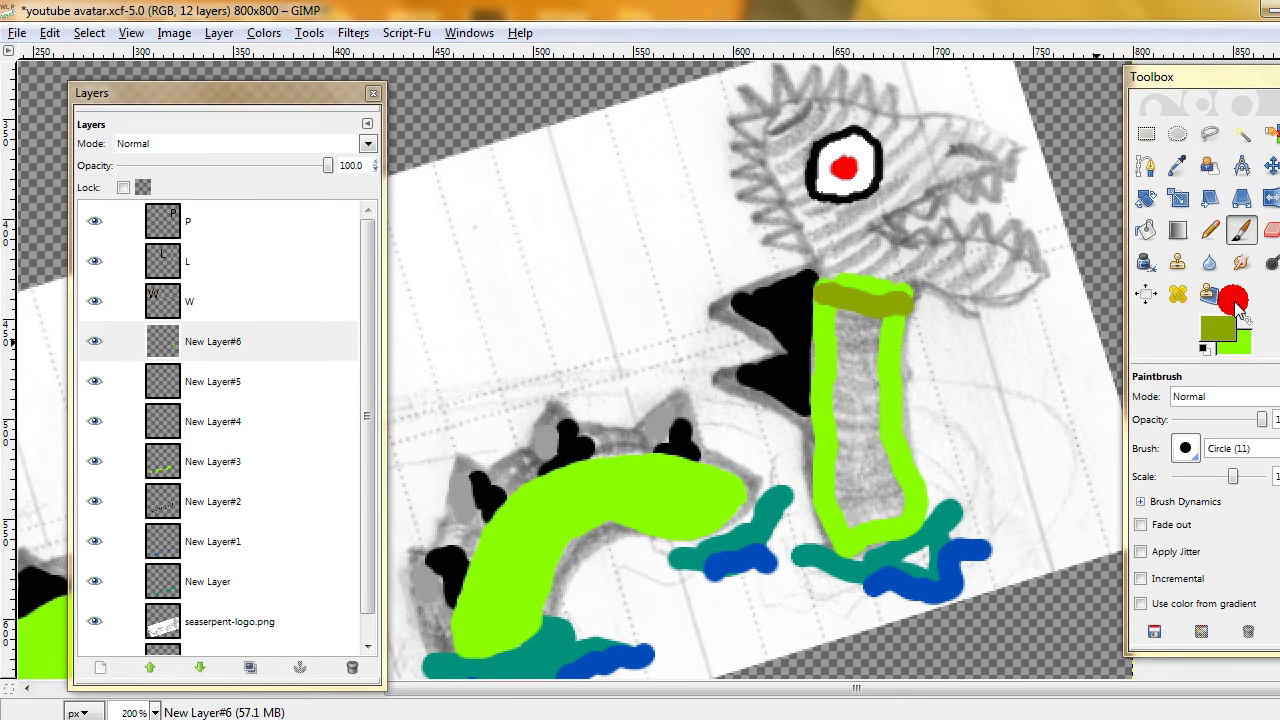
- Paint two more olive green stripes across the upper neck, filling the gaps around them with bright green
{"action": "left_click", "coordinate": [1247, 318]}
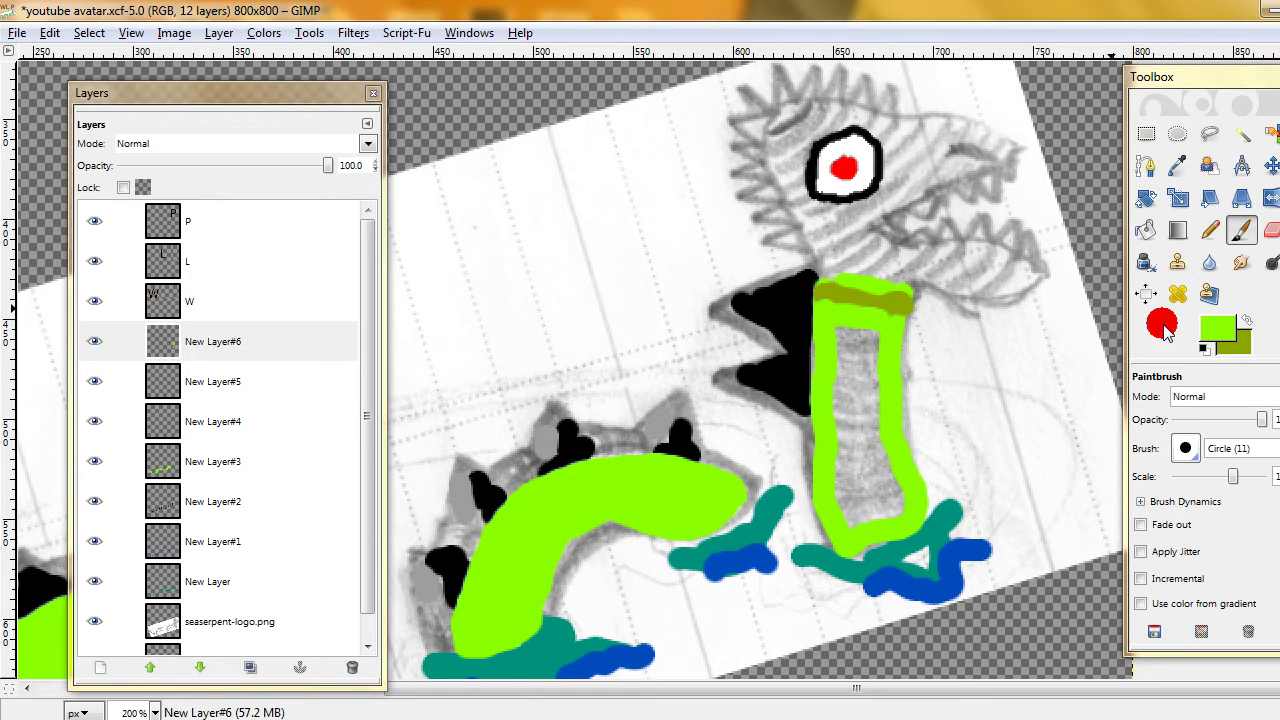
{"action": "left_click", "coordinate": [1247, 318]}
{"action": "mouse_move", "coordinate": [873, 340]}
{"action": "left_mouse_down"}
{"action": "mouse_move", "coordinate": [839, 333]}
{"action": "mouse_move", "coordinate": [893, 335]}
{"action": "left_mouse_up"}
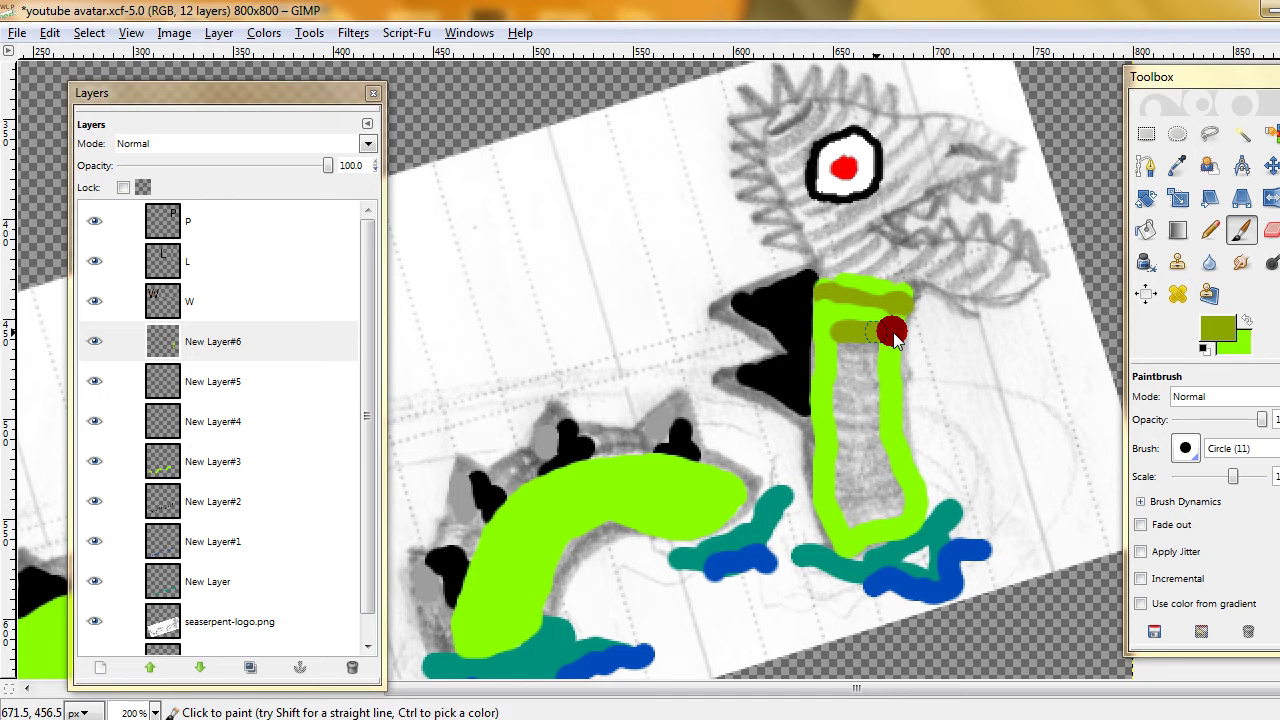
{"action": "left_click", "coordinate": [1249, 324]}
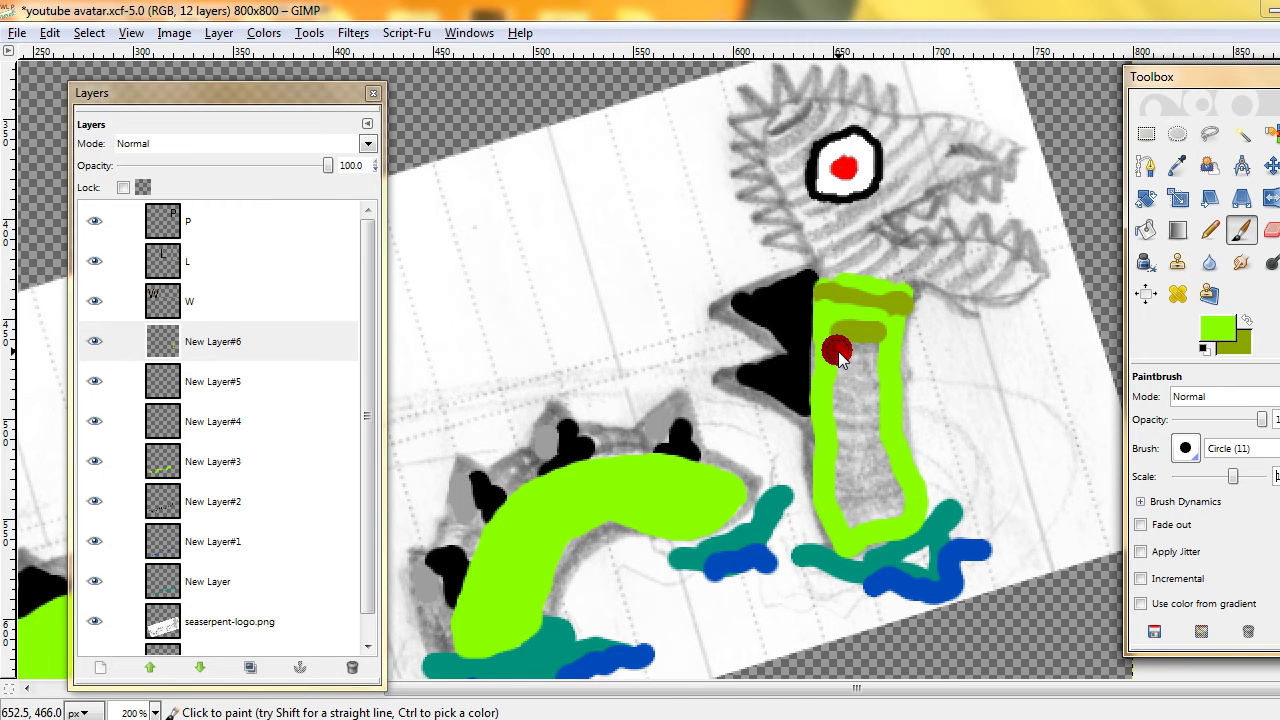
{"action": "left_click_drag", "start_coordinate": [838, 358], "coordinate": [888, 344]}
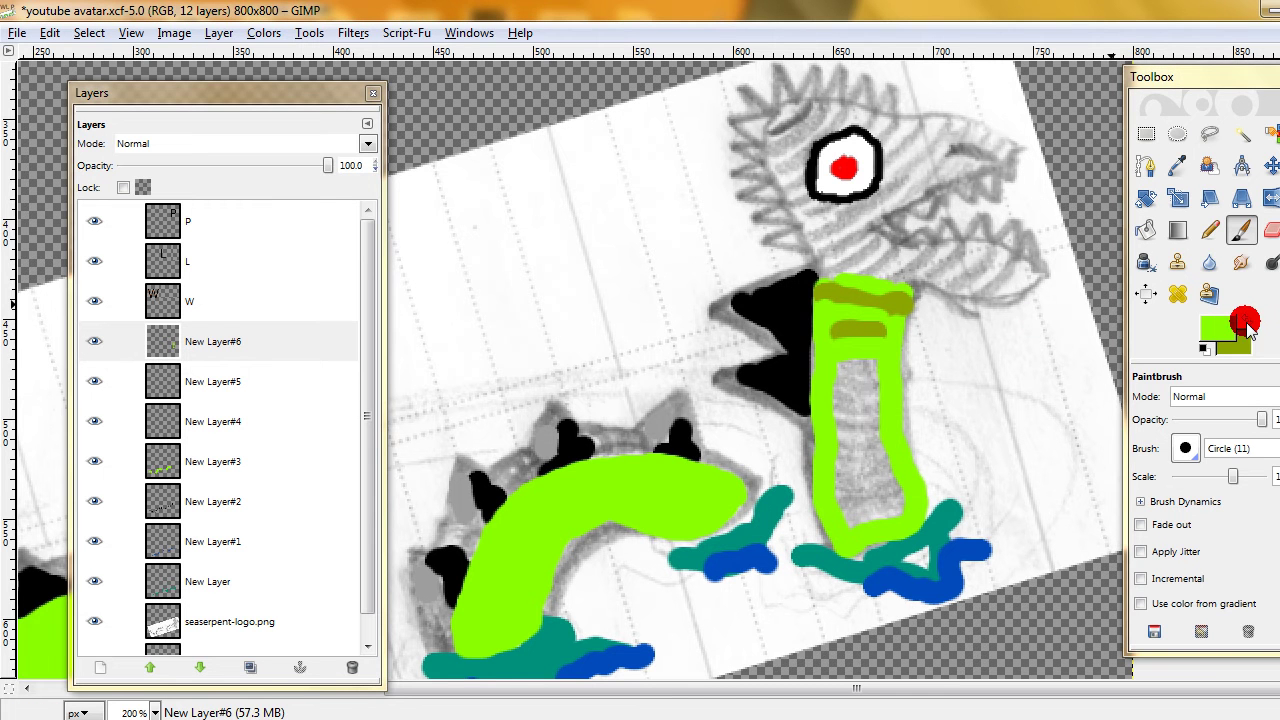
{"action": "left_click", "coordinate": [1248, 324]}
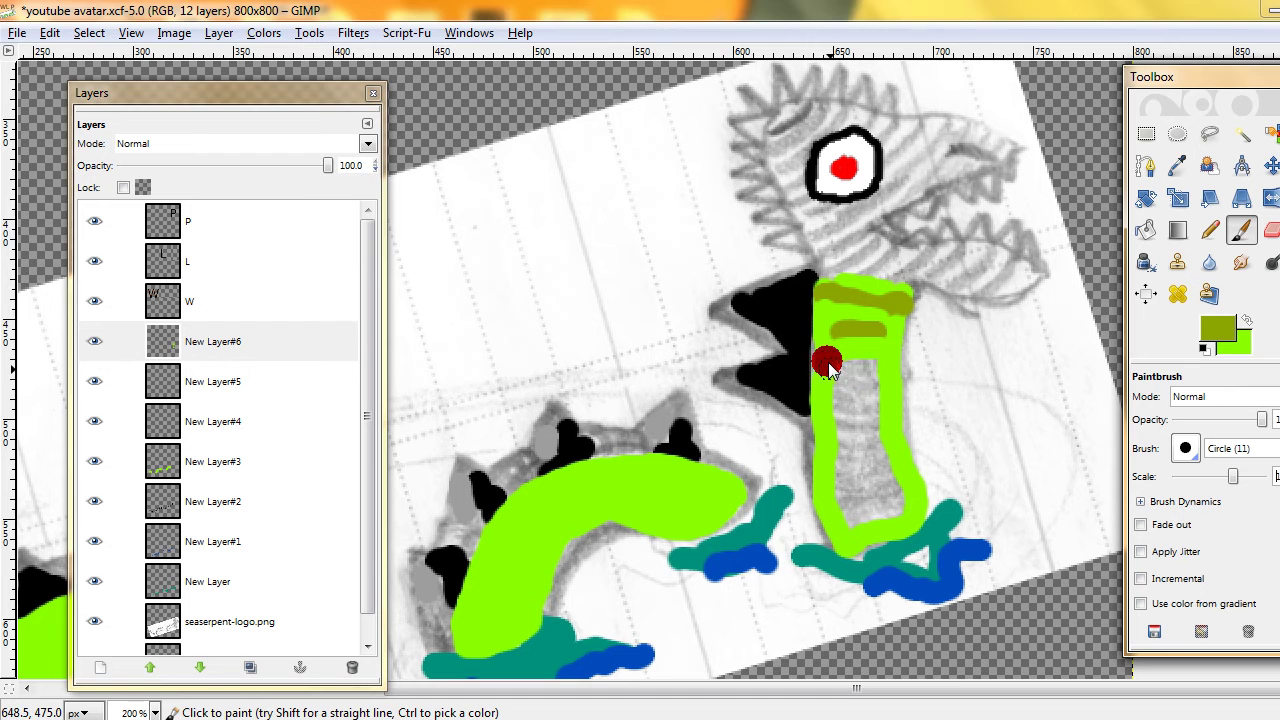
{"action": "left_click_drag", "start_coordinate": [828, 366], "coordinate": [876, 362]}
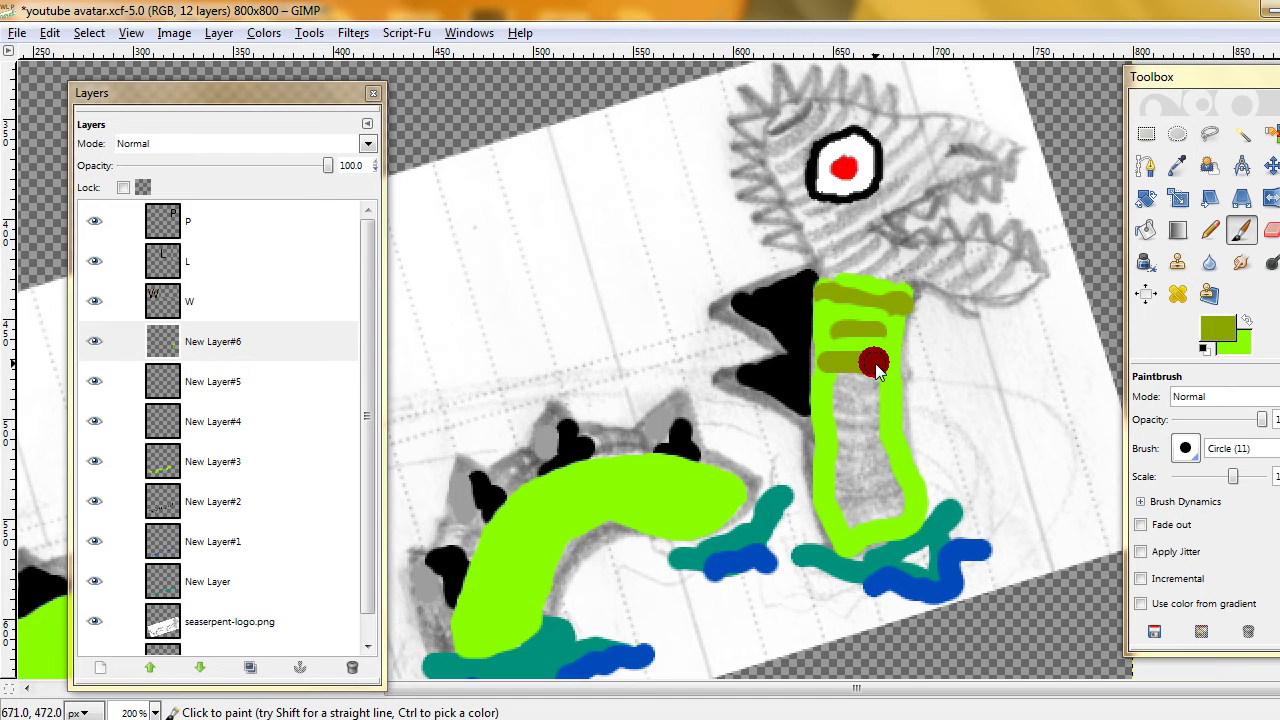
{"action": "left_click", "coordinate": [1242, 318]}
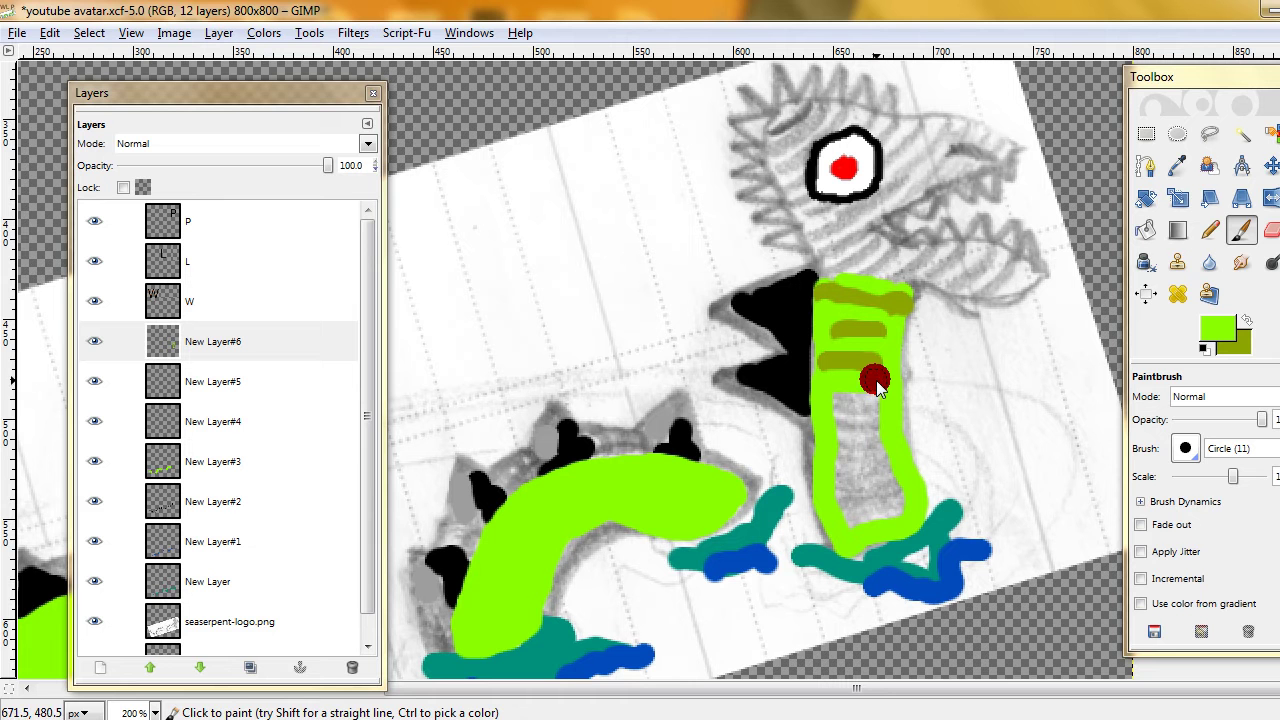
- Paint the fourth and fifth olive green stripes across the middle of the neck, with bright green filling beneath each
{"action": "left_click", "coordinate": [1245, 320]}
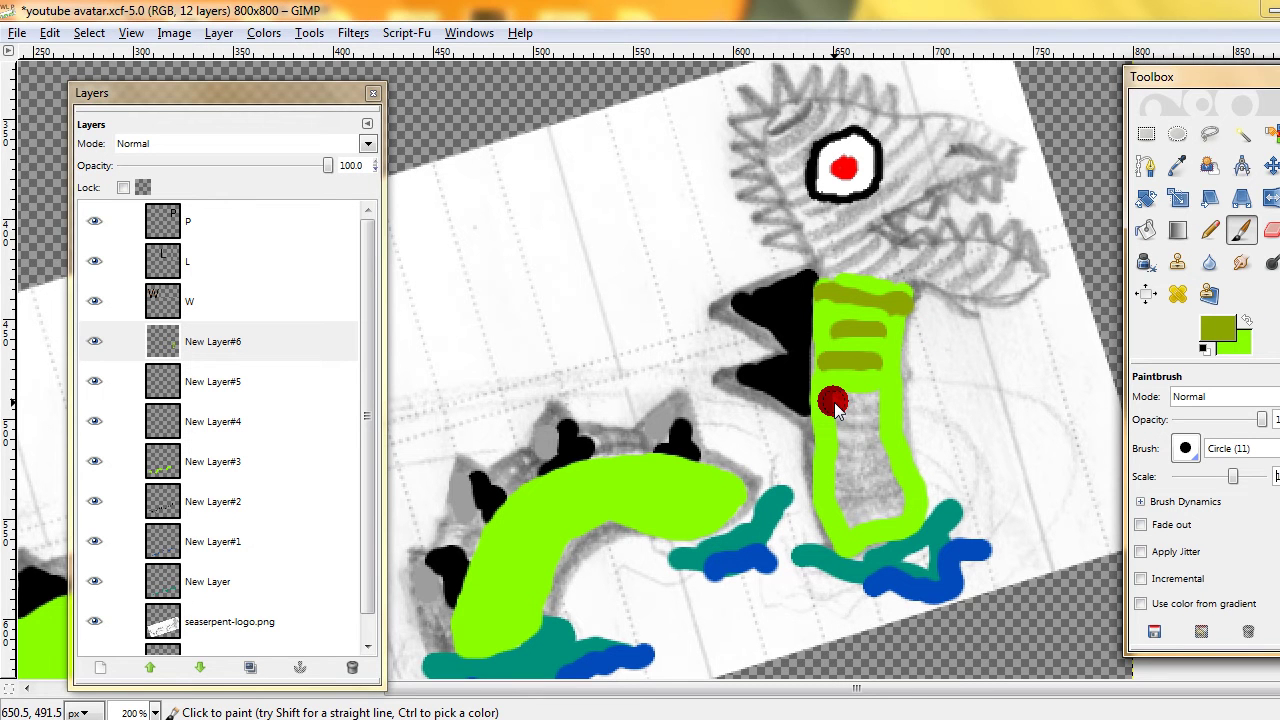
{"action": "left_click_drag", "start_coordinate": [835, 404], "coordinate": [871, 404]}
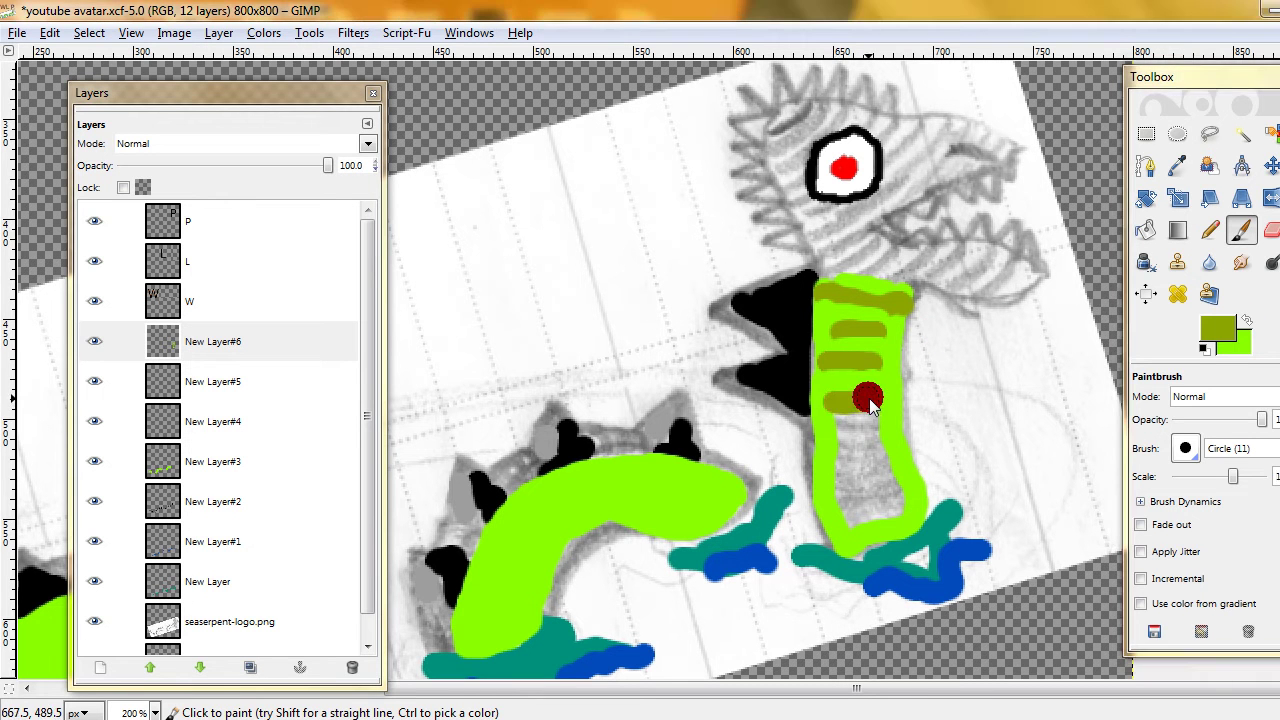
{"action": "left_click", "coordinate": [1248, 322]}
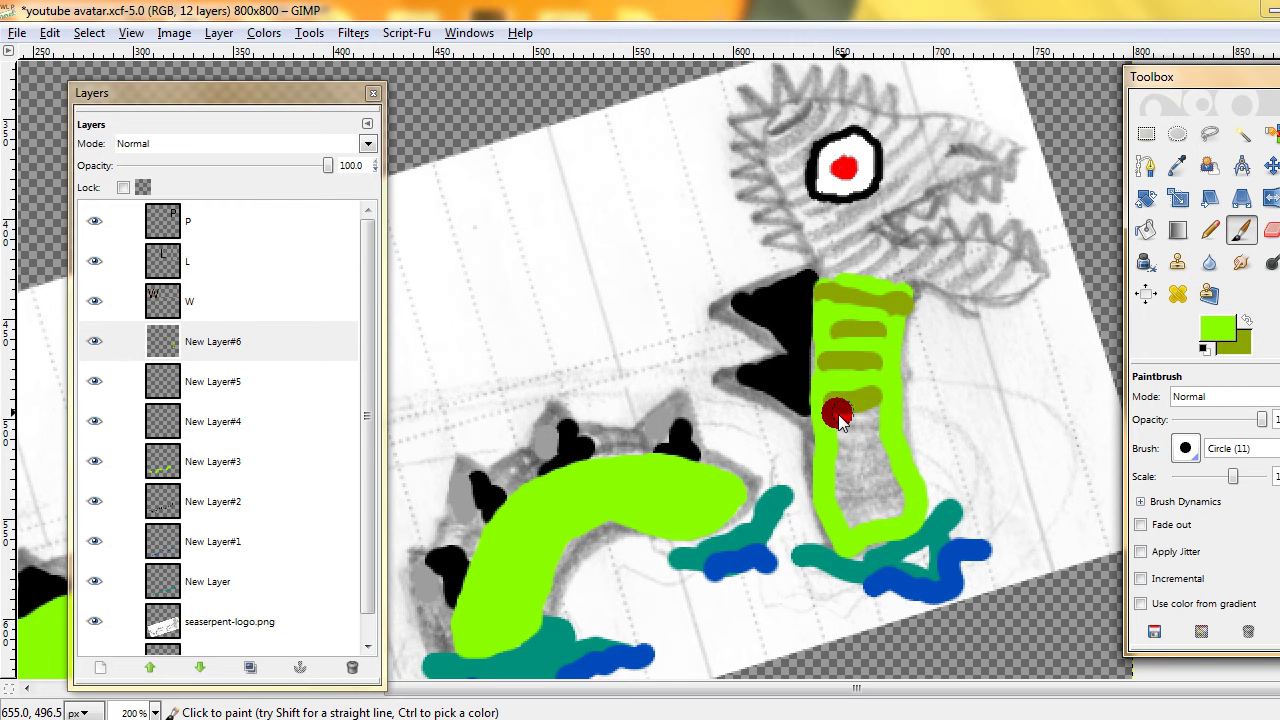
{"action": "left_click", "coordinate": [1248, 318]}
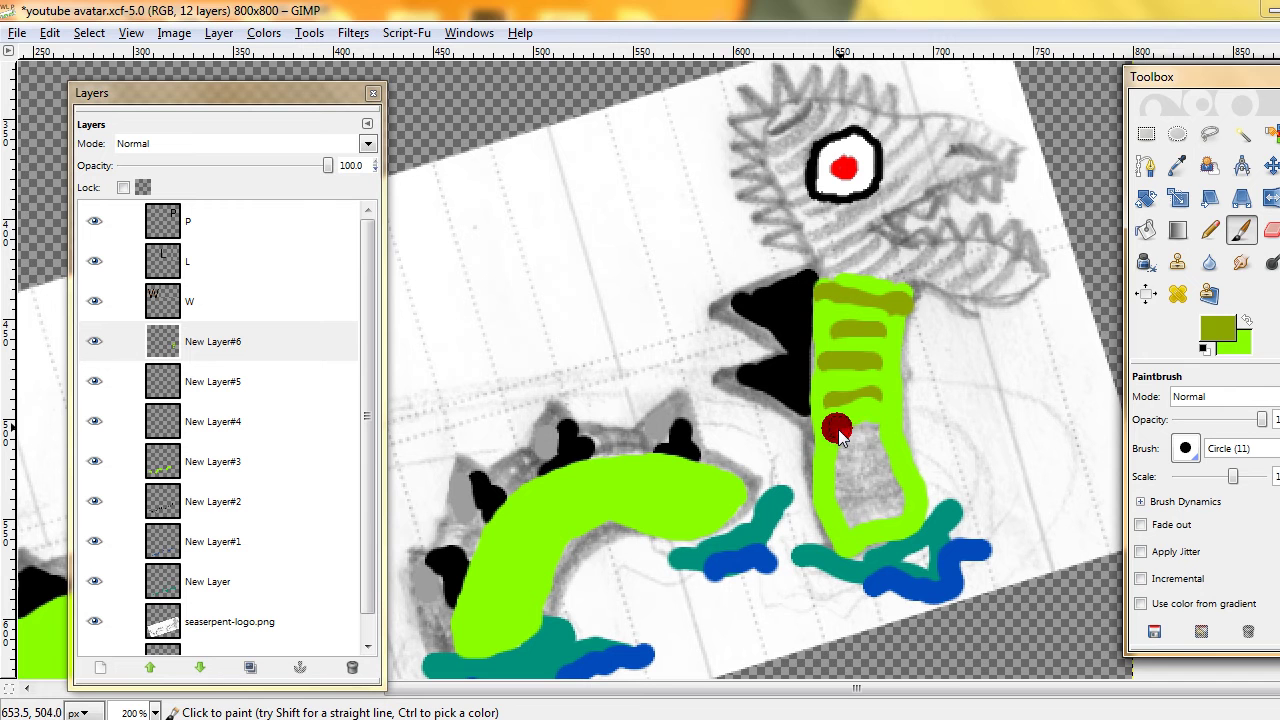
{"action": "mouse_move", "coordinate": [835, 432]}
{"action": "left_mouse_down"}
{"action": "mouse_move", "coordinate": [892, 430]}
{"action": "mouse_move", "coordinate": [846, 446]}
{"action": "mouse_move", "coordinate": [885, 450]}
{"action": "left_mouse_up"}
{"action": "left_click", "coordinate": [1248, 318]}
- Paint the last two olive green stripes on the lower neck and fill the remaining gaps down to its base with bright green
{"action": "left_click", "coordinate": [1248, 318]}
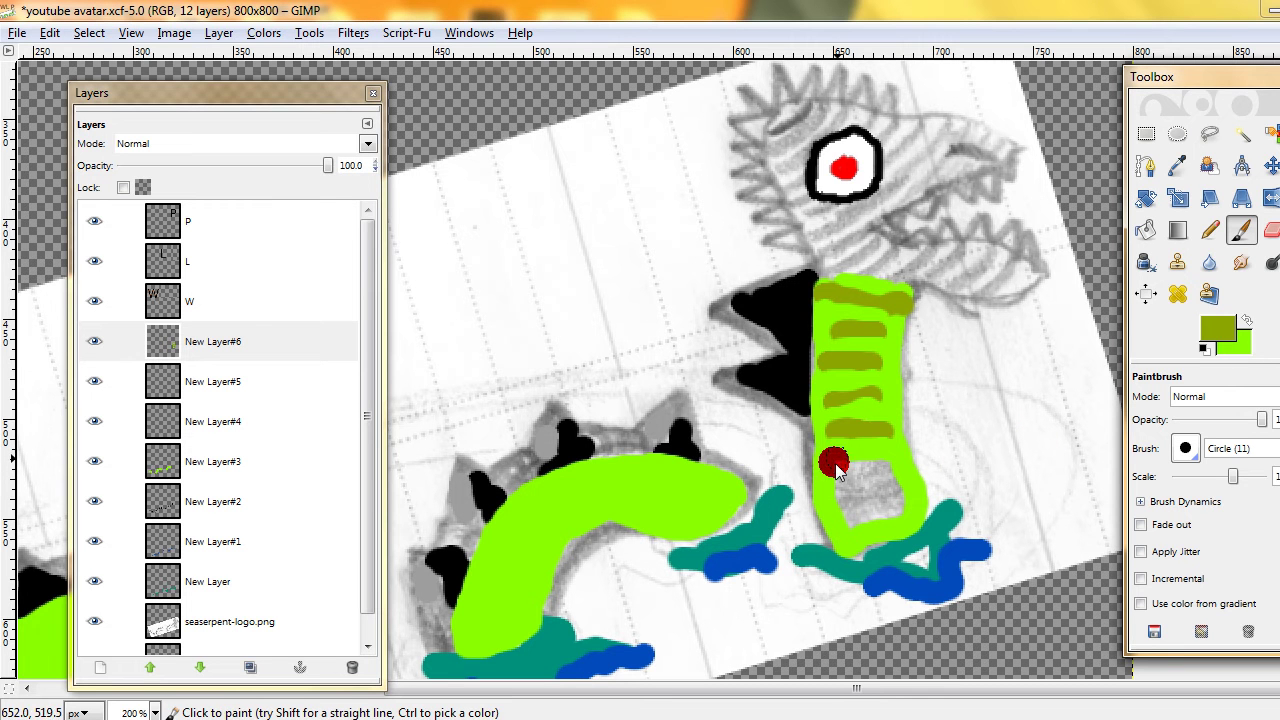
{"action": "left_click_drag", "start_coordinate": [832, 472], "coordinate": [850, 469]}
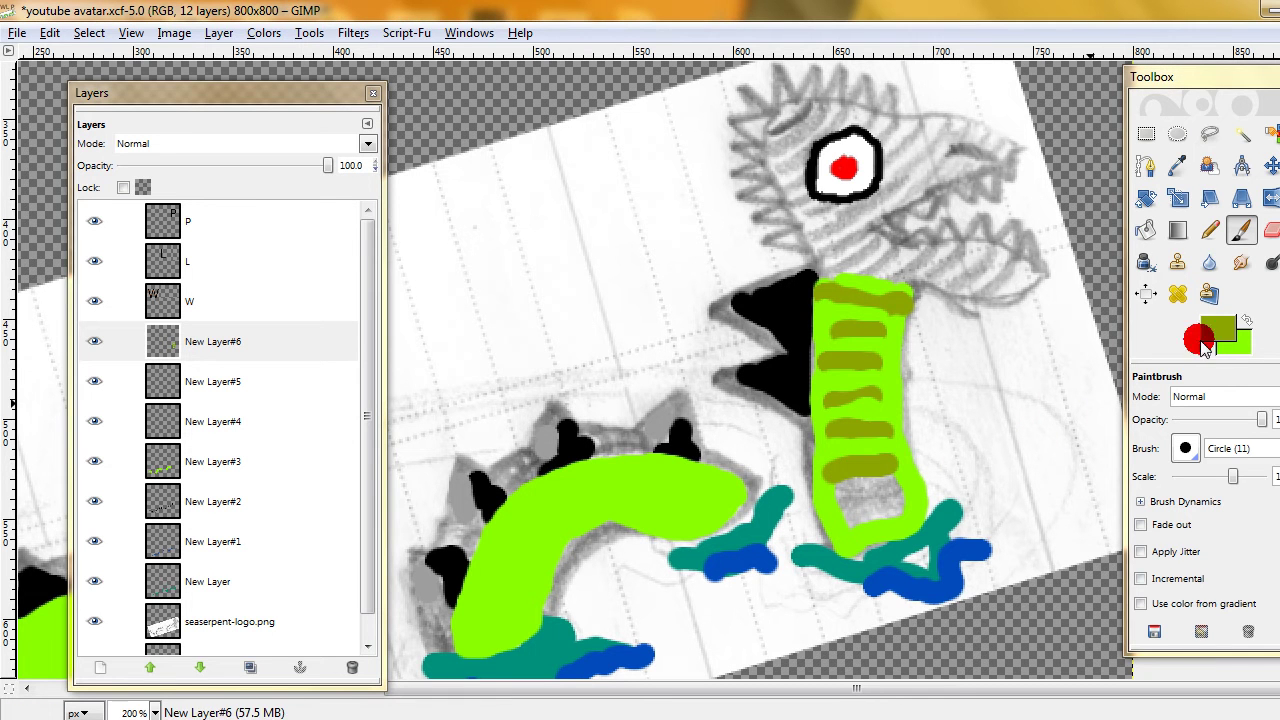
{"action": "left_click", "coordinate": [1248, 320]}
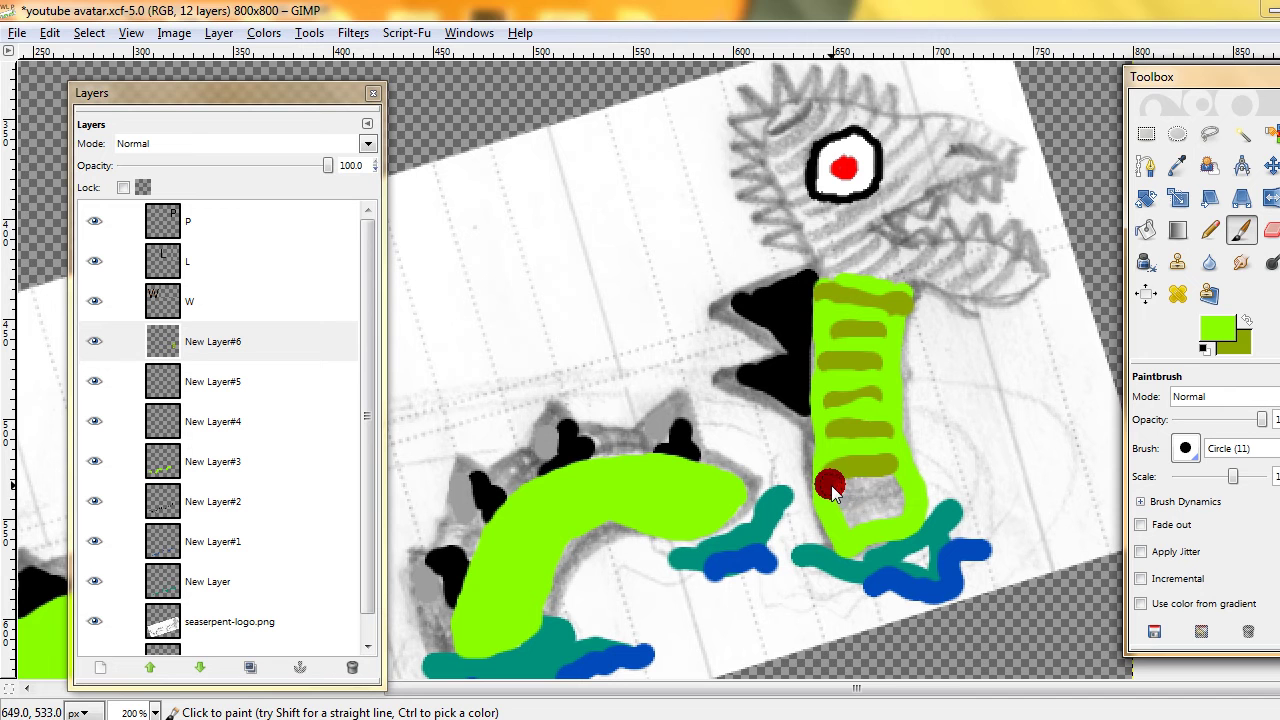
{"action": "left_click", "coordinate": [1252, 322]}
{"action": "left_click_drag", "start_coordinate": [826, 505], "coordinate": [890, 503]}
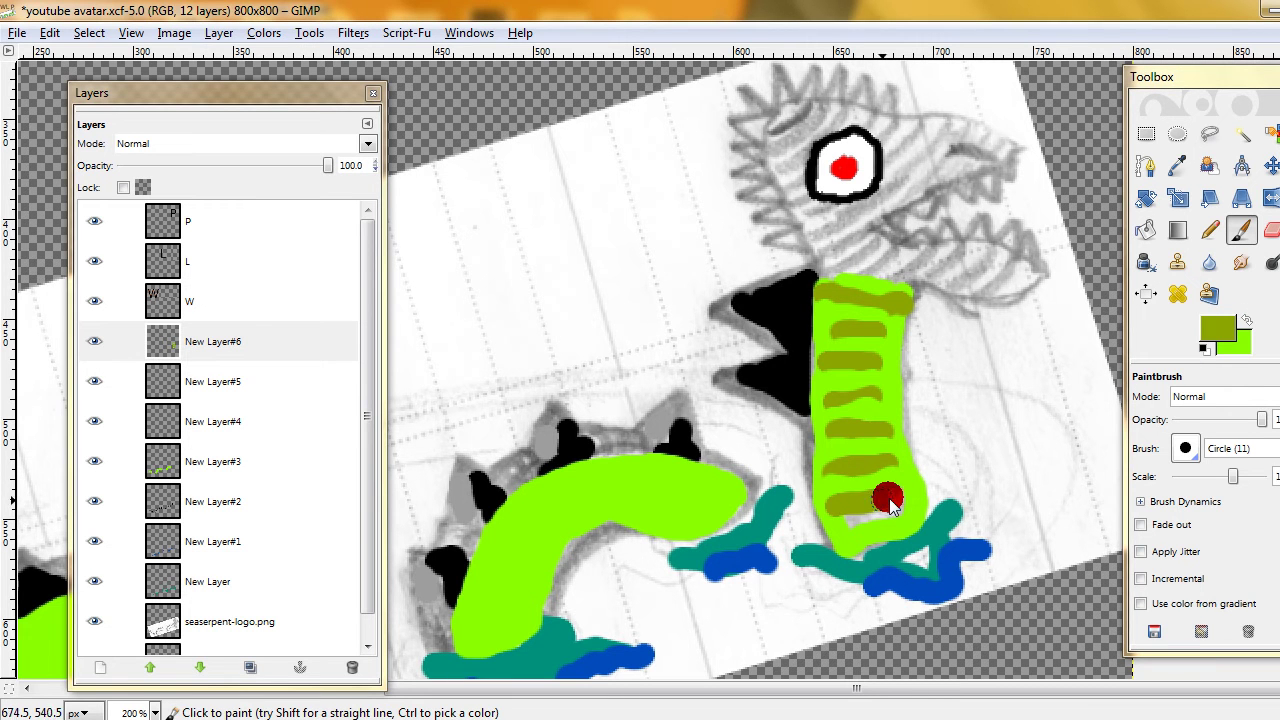
{"action": "left_click", "coordinate": [1247, 318]}
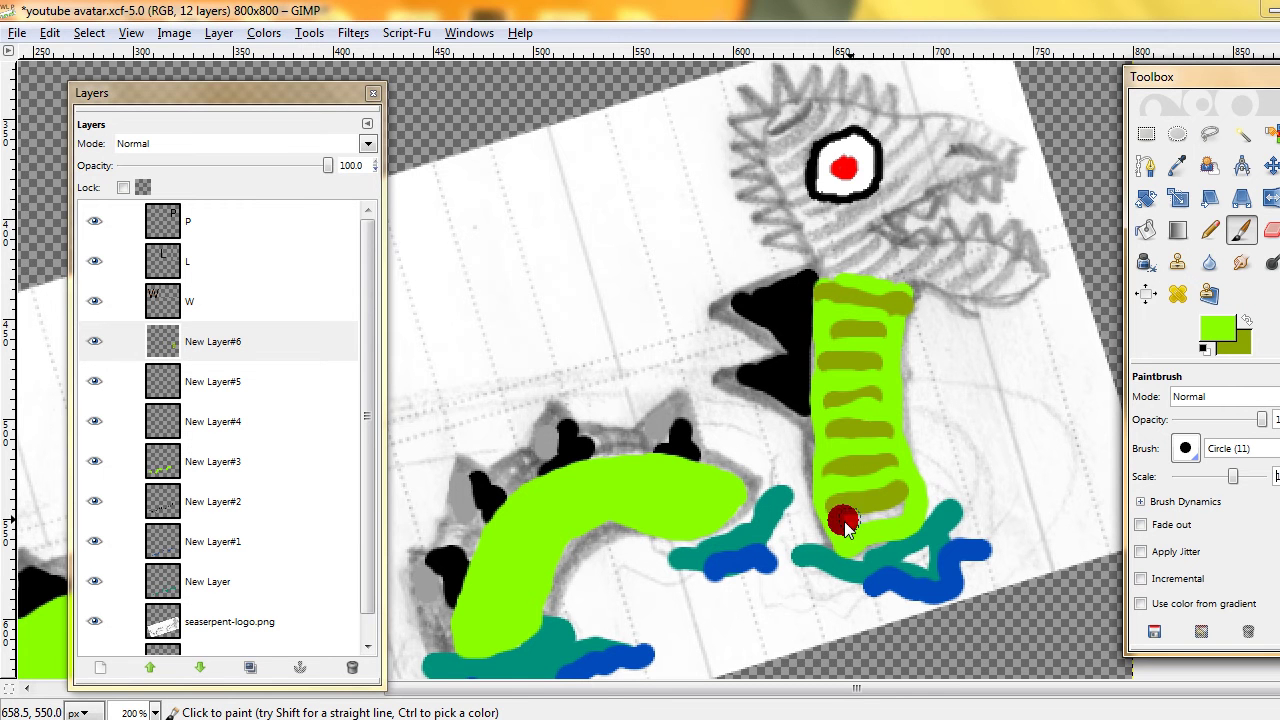
{"action": "left_click_drag", "start_coordinate": [840, 523], "coordinate": [920, 505]}
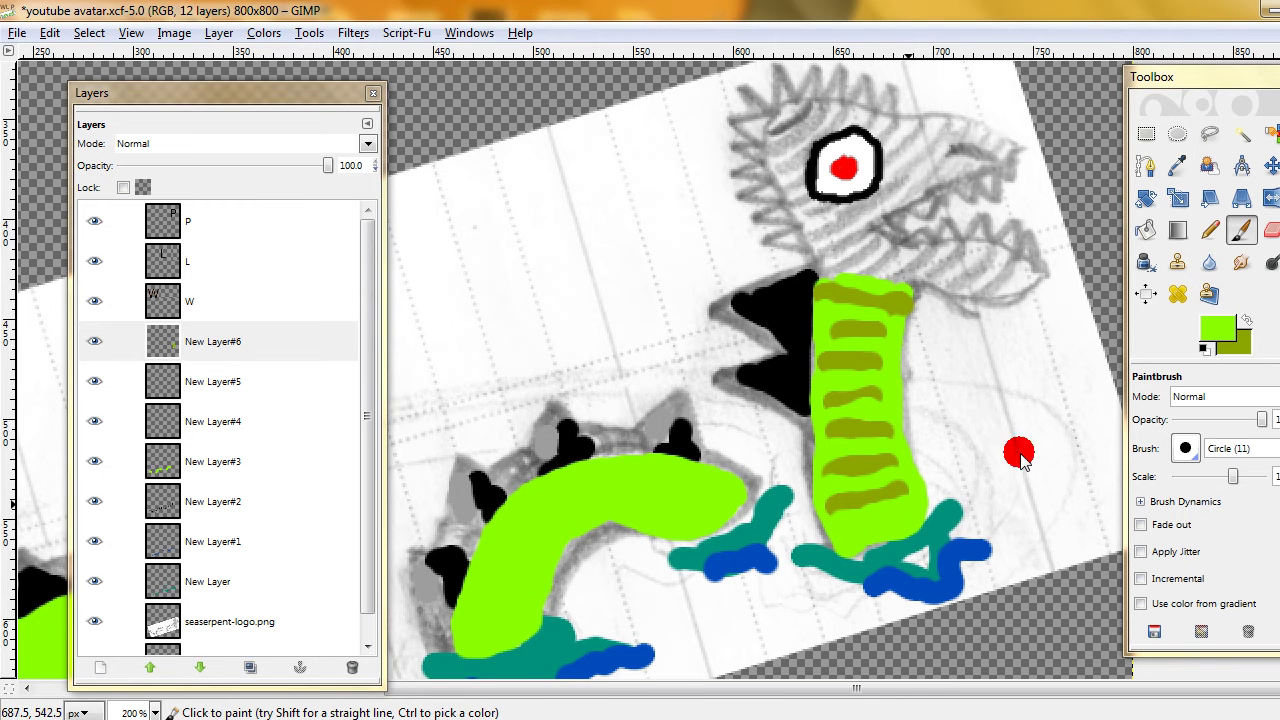
- Swap the foreground color back to olive green and bring the serpent's tail section into view
{"action": "left_click", "coordinate": [1247, 318]}
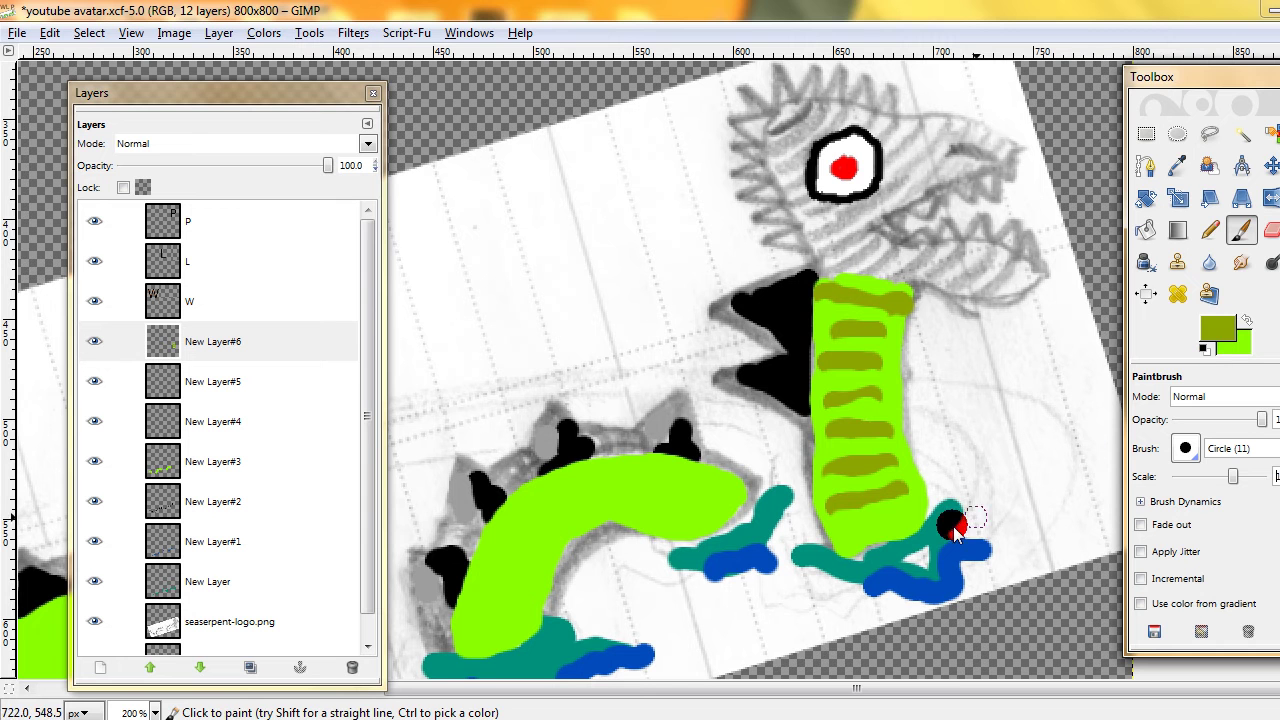
{"action": "mouse_move", "coordinate": [838, 537]}
{"action": "left_mouse_down"}
{"action": "mouse_move", "coordinate": [846, 523]}
{"action": "mouse_move", "coordinate": [912, 510]}
{"action": "left_mouse_up"}
{"action": "scroll", "coordinate": [760, 330], "scroll_direction": "left", "scroll_amount": 5}
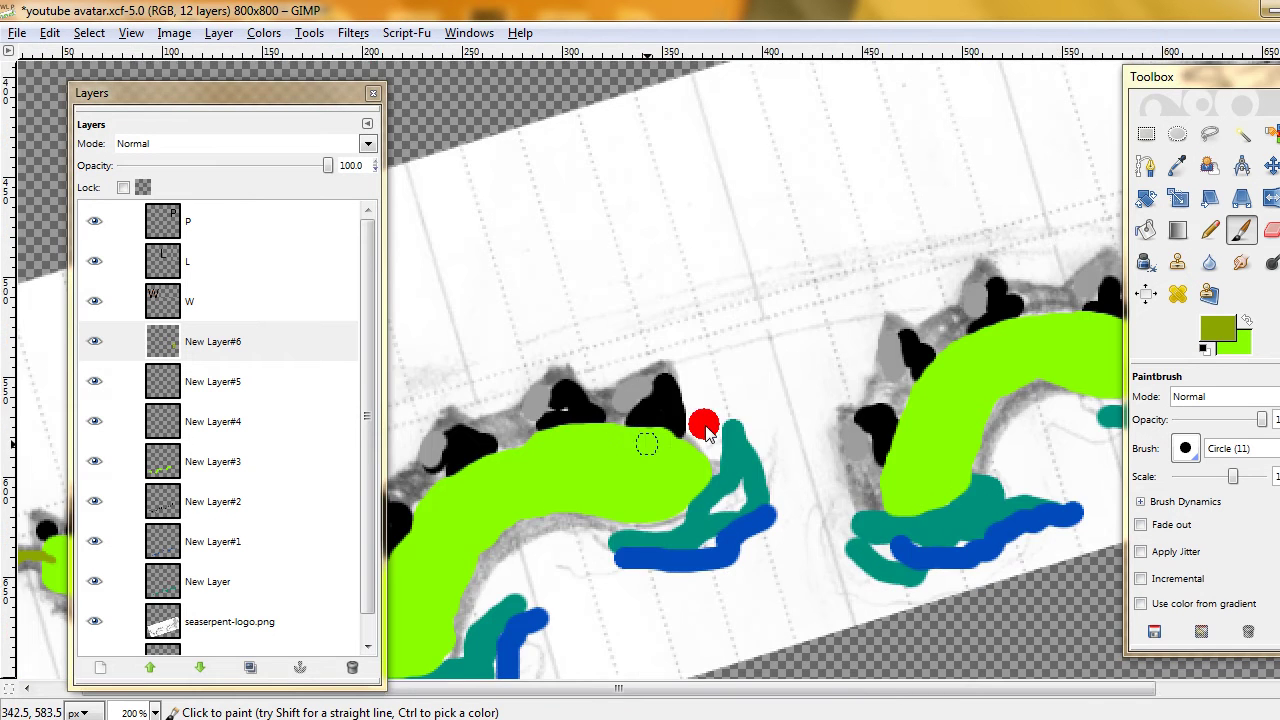
{"action": "scroll", "coordinate": [720, 400], "scroll_direction": "down", "scroll_amount": 3}
{"action": "scroll", "coordinate": [600, 470], "scroll_direction": "left", "scroll_amount": 5}
{"action": "scroll", "coordinate": [800, 380], "scroll_direction": "down", "scroll_amount": 3}
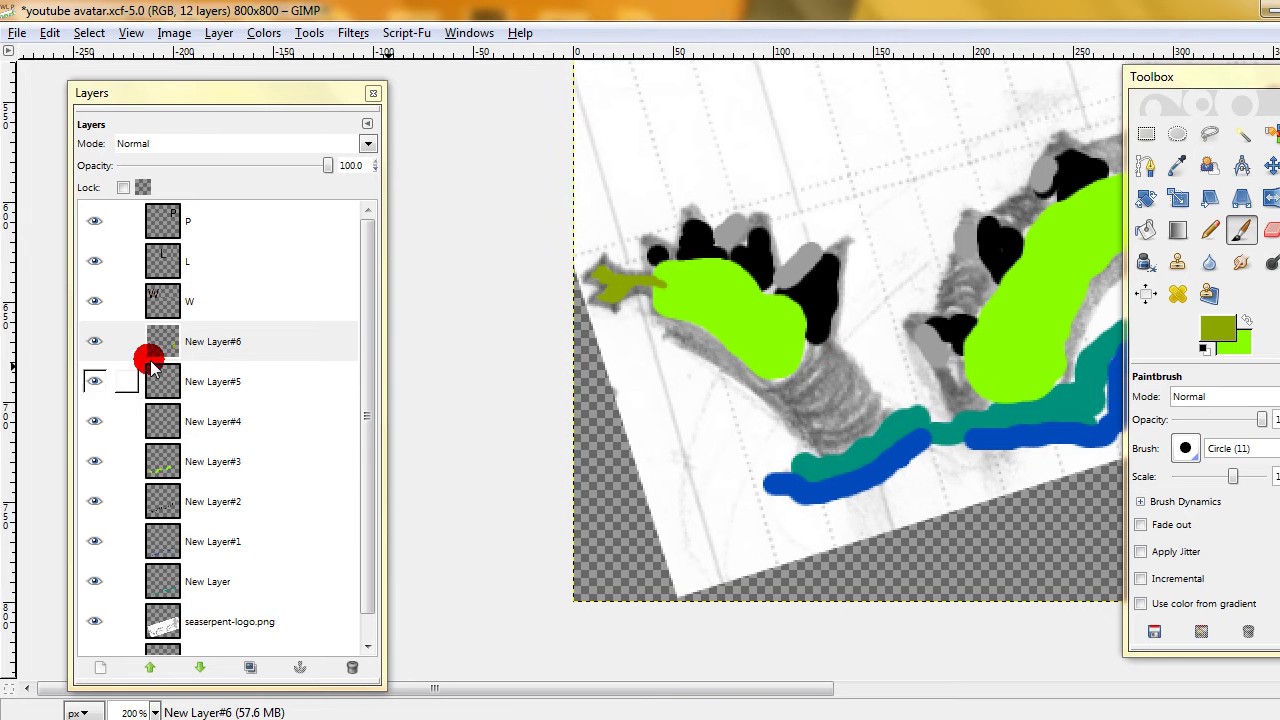
- Add a new layer above New Layer#6 and paint an olive stripe across the tail just below its bright green area
{"action": "left_click", "coordinate": [85, 668], "text": "shift"}
{"action": "left_click", "coordinate": [213, 341]}
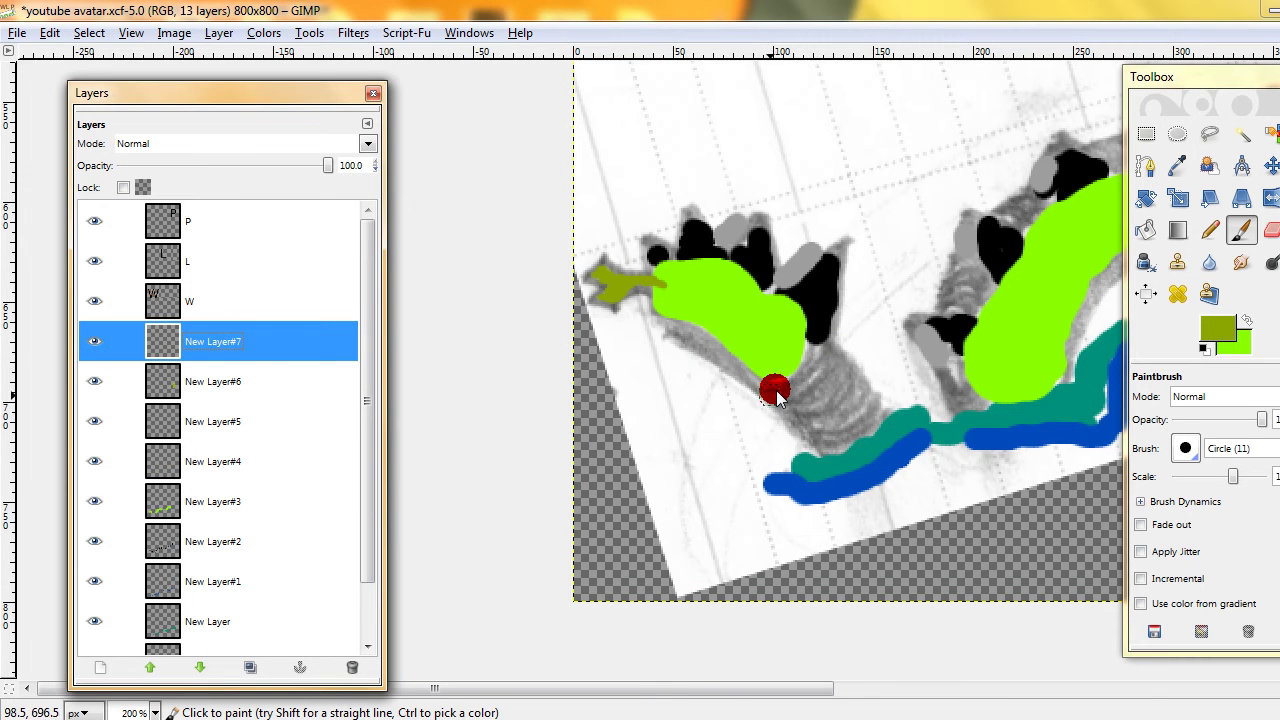
{"action": "left_click_drag", "start_coordinate": [776, 391], "coordinate": [822, 360]}
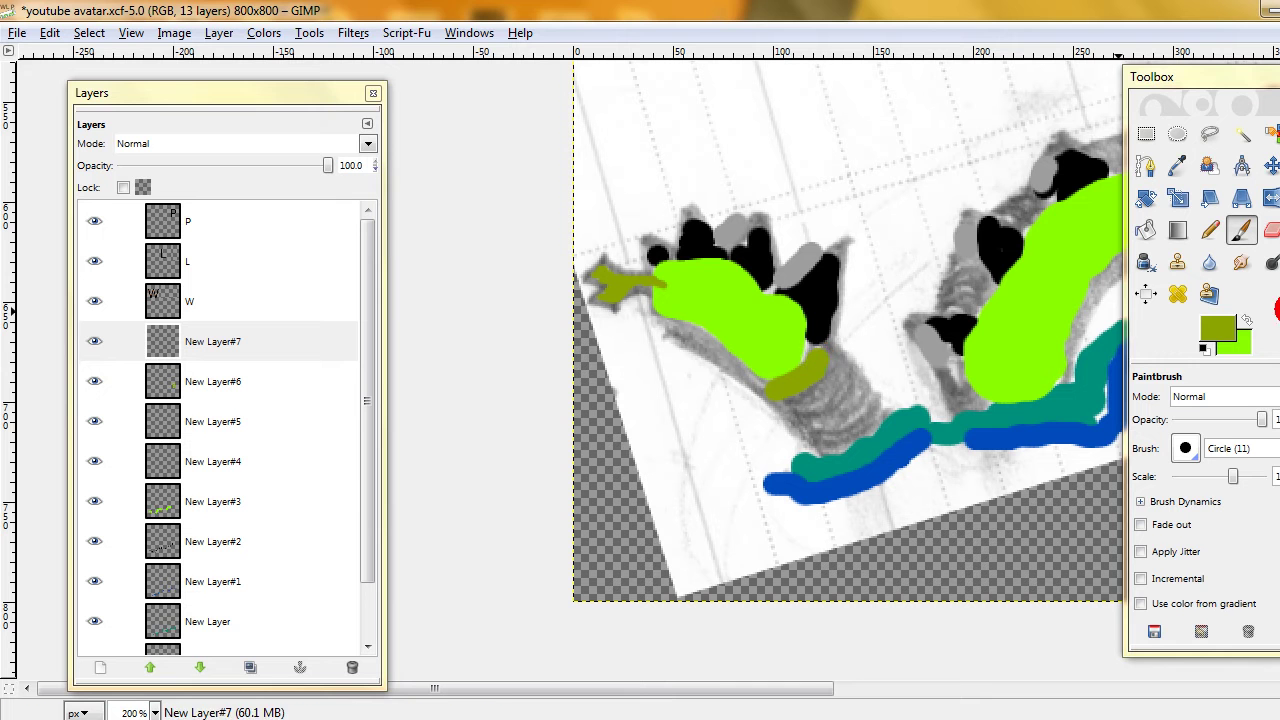
- Continue the tail section down to the water with alternating bright green and olive stripes
{"action": "left_click", "coordinate": [1250, 322]}
{"action": "mouse_move", "coordinate": [828, 412]}
{"action": "left_mouse_down"}
{"action": "mouse_move", "coordinate": [771, 406]}
{"action": "mouse_move", "coordinate": [811, 398]}
{"action": "mouse_move", "coordinate": [845, 362]}
{"action": "left_mouse_up"}
{"action": "left_click", "coordinate": [1250, 322]}
{"action": "mouse_move", "coordinate": [826, 420]}
{"action": "left_mouse_down"}
{"action": "mouse_move", "coordinate": [808, 429]}
{"action": "mouse_move", "coordinate": [851, 400]}
{"action": "left_mouse_up"}
{"action": "left_click", "coordinate": [1250, 322]}
{"action": "left_click", "coordinate": [1250, 322]}
{"action": "left_click", "coordinate": [1006, 309], "text": "ctrl"}
{"action": "left_click", "coordinate": [1243, 333]}
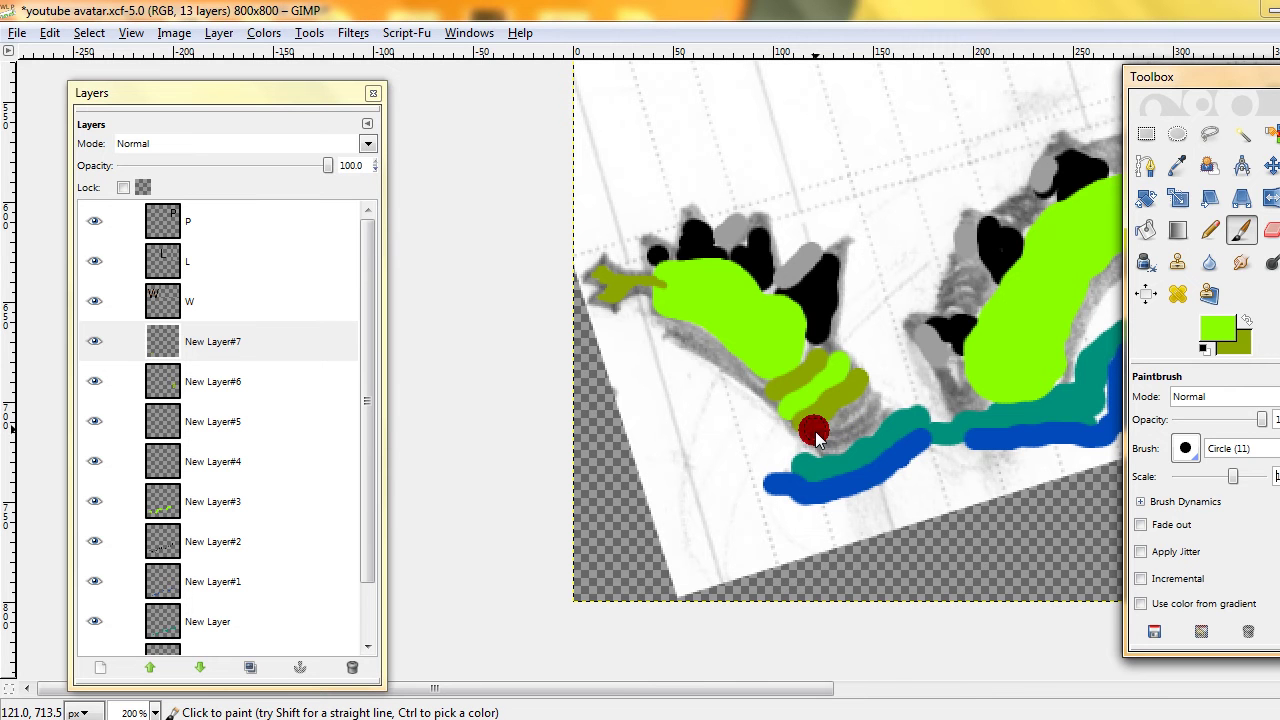
{"action": "left_click_drag", "start_coordinate": [815, 432], "coordinate": [870, 398]}
{"action": "left_click", "coordinate": [1268, 328]}
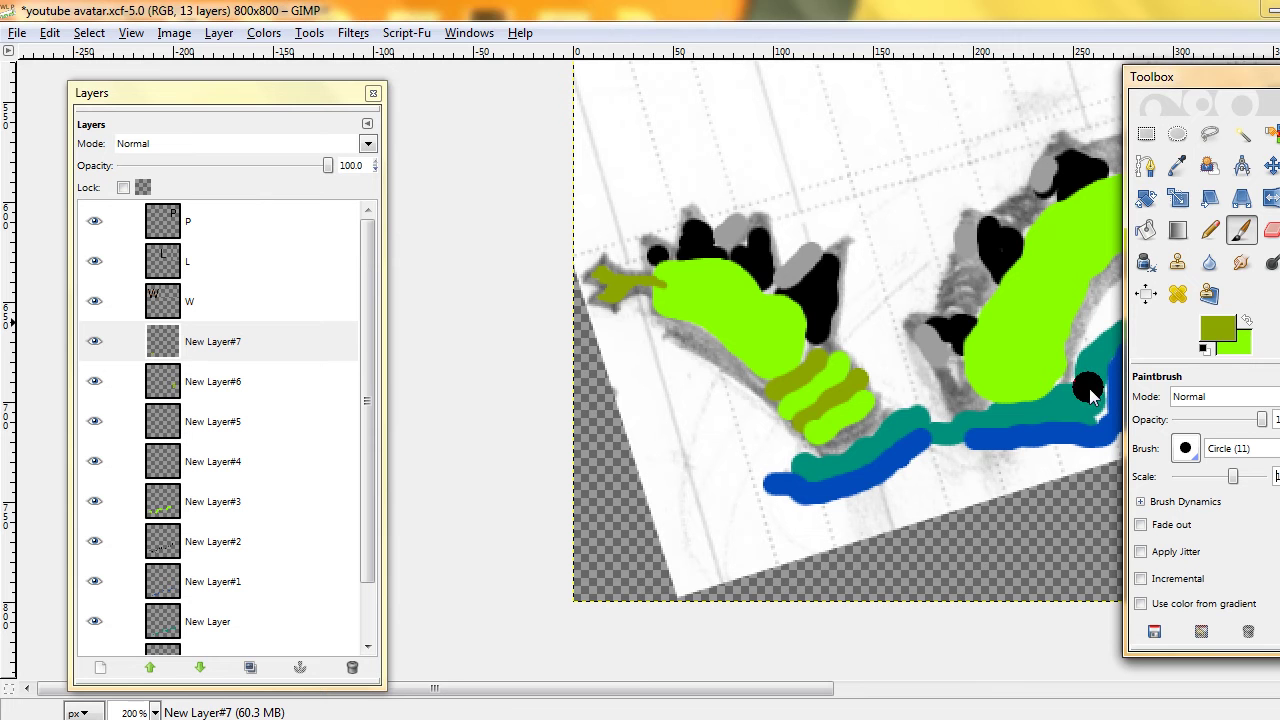
{"action": "left_click", "coordinate": [821, 438]}
{"action": "left_click_drag", "start_coordinate": [821, 438], "coordinate": [872, 405]}
- Paint olive patches between the spikes and at the base of the middle hump, and at the base of the next hump
{"action": "mouse_move", "coordinate": [1058, 253]}
{"action": "left_mouse_down"}
{"action": "mouse_move", "coordinate": [866, 331]}
{"action": "mouse_move", "coordinate": [720, 420]}
{"action": "left_mouse_up"}
{"action": "mouse_move", "coordinate": [1010, 345]}
{"action": "left_mouse_down"}
{"action": "mouse_move", "coordinate": [789, 403]}
{"action": "mouse_move", "coordinate": [806, 412]}
{"action": "mouse_move", "coordinate": [774, 385]}
{"action": "mouse_move", "coordinate": [825, 388]}
{"action": "mouse_move", "coordinate": [771, 384]}
{"action": "mouse_move", "coordinate": [812, 395]}
{"action": "mouse_move", "coordinate": [841, 332]}
{"action": "mouse_move", "coordinate": [833, 319]}
{"action": "mouse_move", "coordinate": [856, 332]}
{"action": "mouse_move", "coordinate": [846, 309]}
{"action": "mouse_move", "coordinate": [865, 316]}
{"action": "mouse_move", "coordinate": [947, 251]}
{"action": "left_mouse_up"}
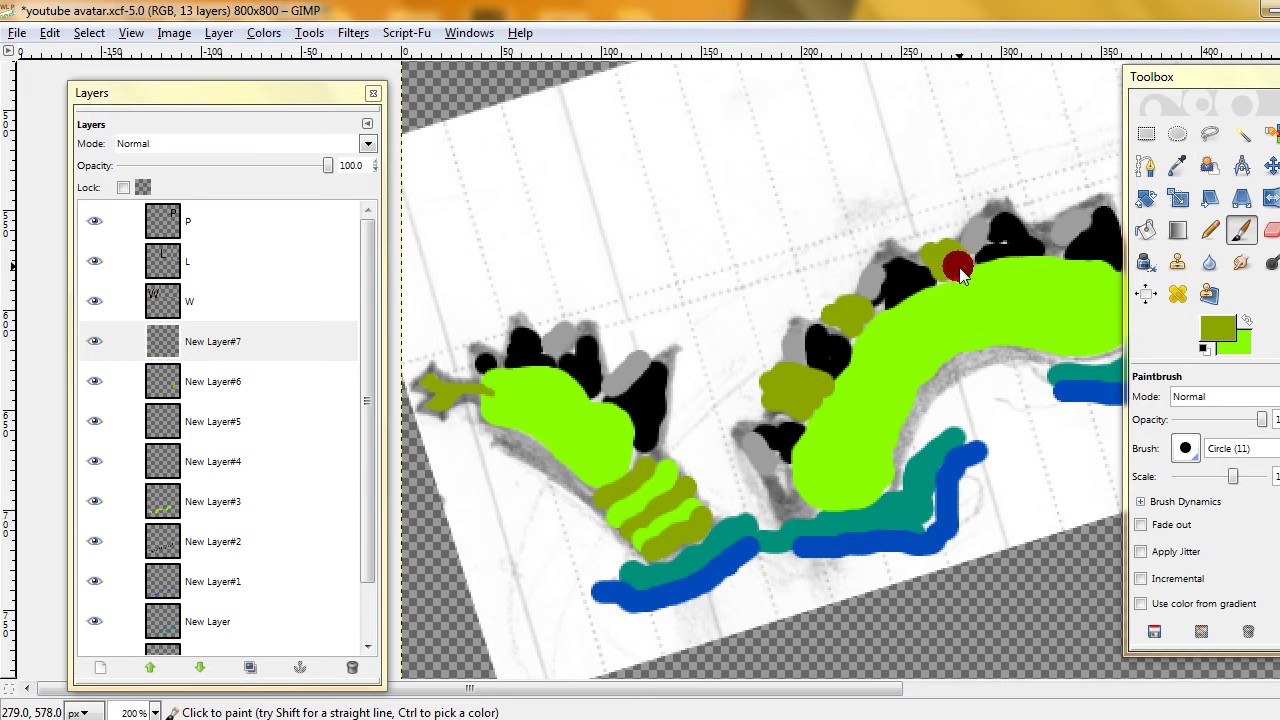
{"action": "scroll", "coordinate": [965, 312], "scroll_direction": "right", "scroll_amount": 2}
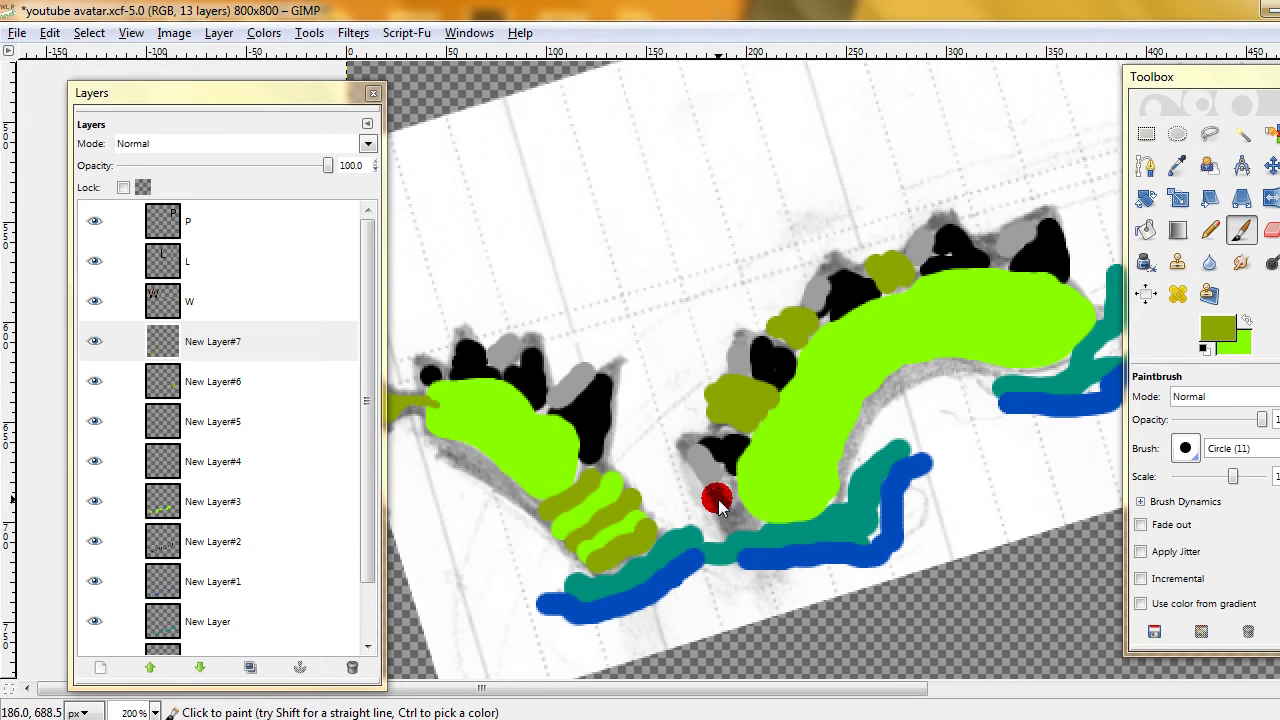
{"action": "mouse_move", "coordinate": [718, 505]}
{"action": "left_mouse_down"}
{"action": "mouse_move", "coordinate": [737, 486]}
{"action": "mouse_move", "coordinate": [724, 523]}
{"action": "mouse_move", "coordinate": [731, 506]}
{"action": "mouse_move", "coordinate": [731, 523]}
{"action": "mouse_move", "coordinate": [749, 517]}
{"action": "left_mouse_up"}
{"action": "scroll", "coordinate": [945, 408], "scroll_direction": "right", "scroll_amount": 10}
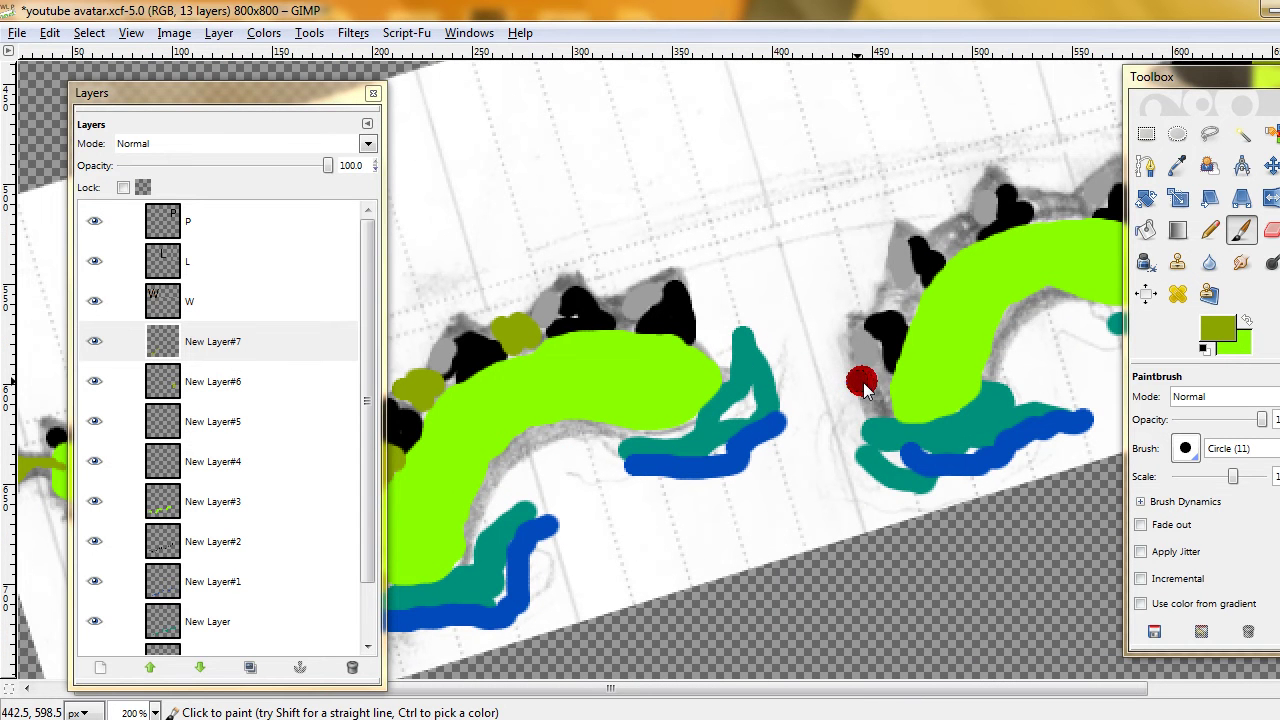
{"action": "mouse_move", "coordinate": [865, 389]}
{"action": "left_mouse_down"}
{"action": "mouse_move", "coordinate": [876, 370]}
{"action": "mouse_move", "coordinate": [873, 414]}
{"action": "left_mouse_up"}
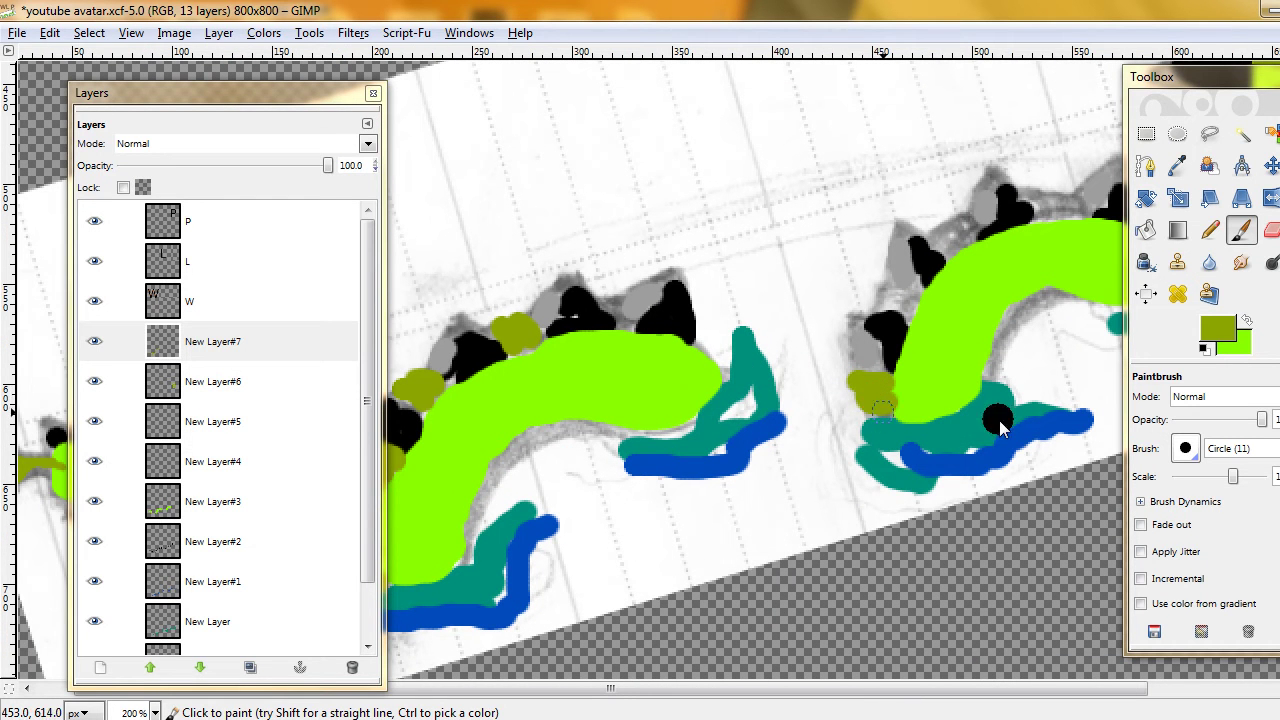
- Try the Circle Fuzzy (17) brush for an olive patch between the next hump's spikes and undo the stroke
{"action": "left_click", "coordinate": [1186, 458]}
{"action": "left_click", "coordinate": [1187, 583]}
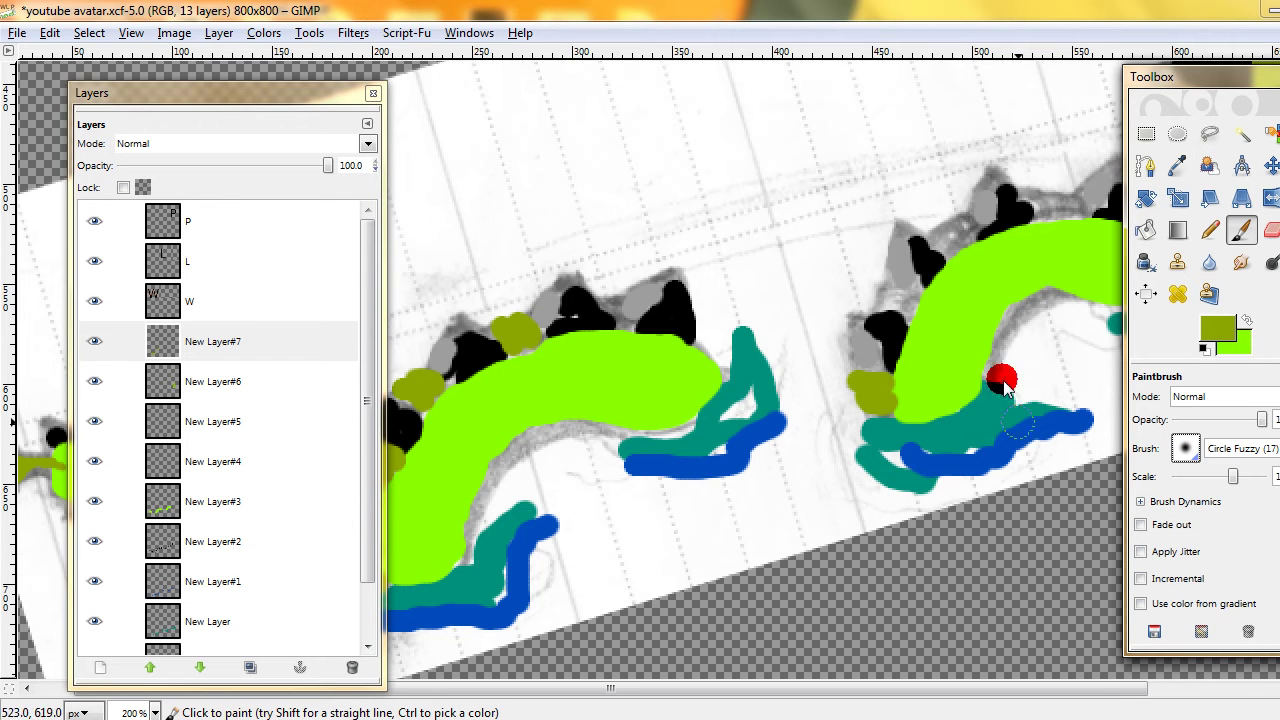
{"action": "left_click_drag", "start_coordinate": [886, 302], "coordinate": [909, 286]}
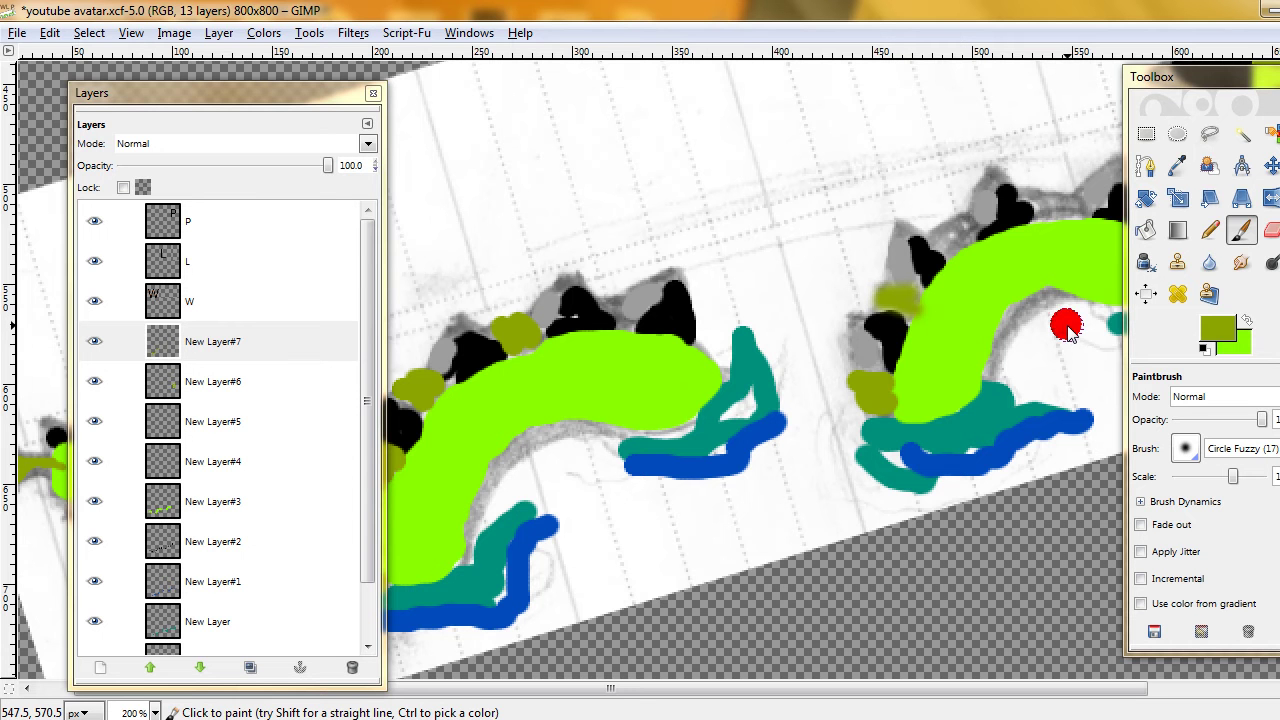
{"action": "key", "text": "ctrl+z"}
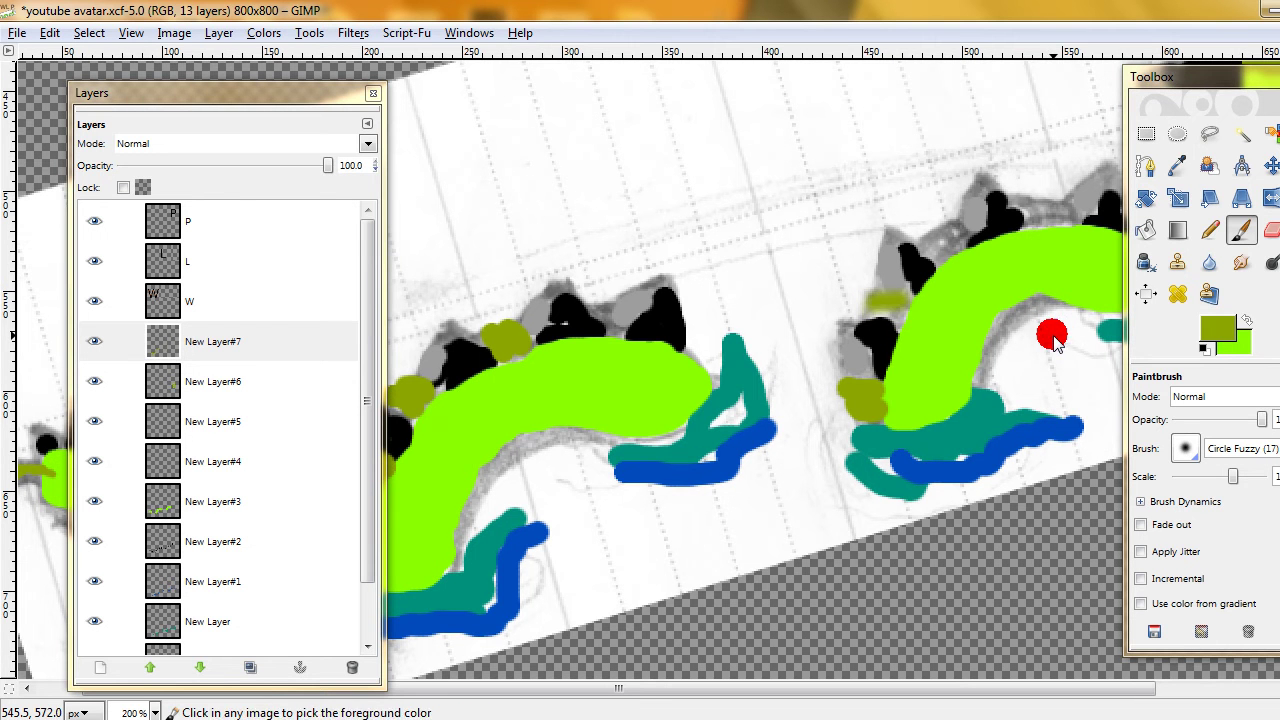
- Try several hard round brush sizes and set the paintbrush to Circle (11)
{"action": "left_click", "coordinate": [1182, 449]}
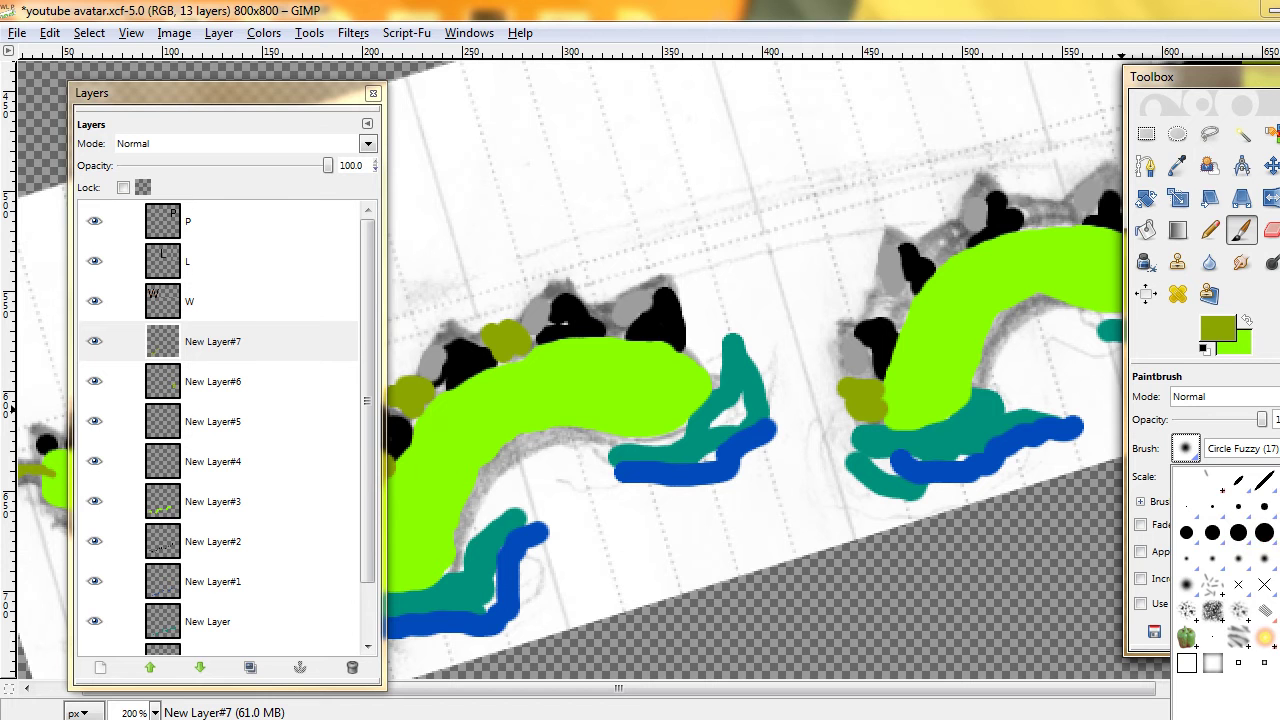
{"action": "left_click", "coordinate": [1212, 508]}
{"action": "left_click", "coordinate": [1188, 452]}
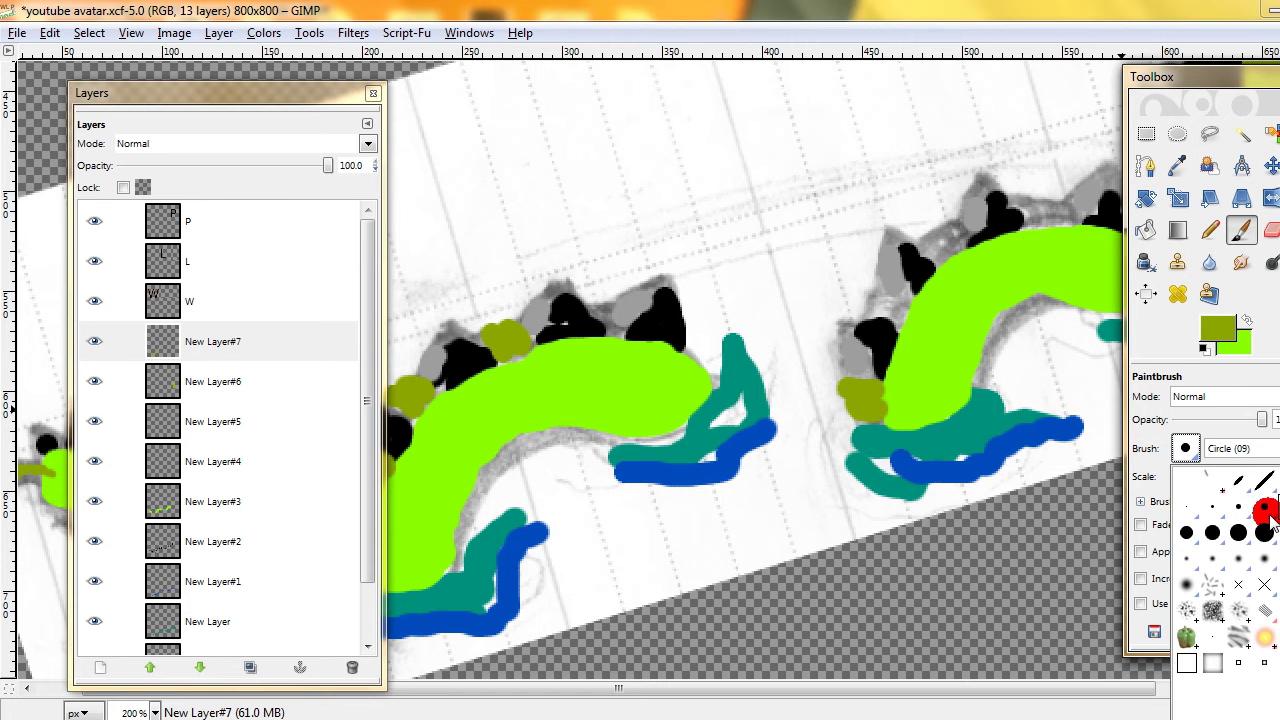
{"action": "left_click", "coordinate": [1266, 510]}
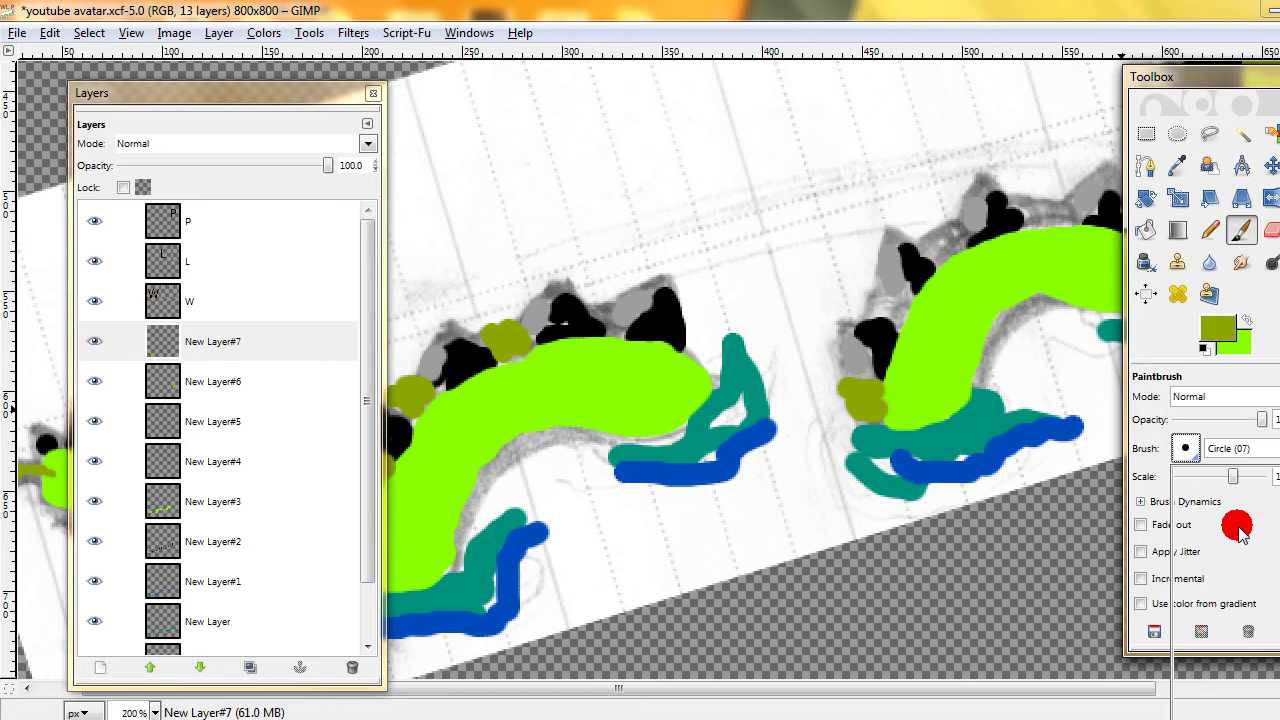
{"action": "left_click", "coordinate": [1186, 449]}
{"action": "left_click", "coordinate": [1263, 533]}
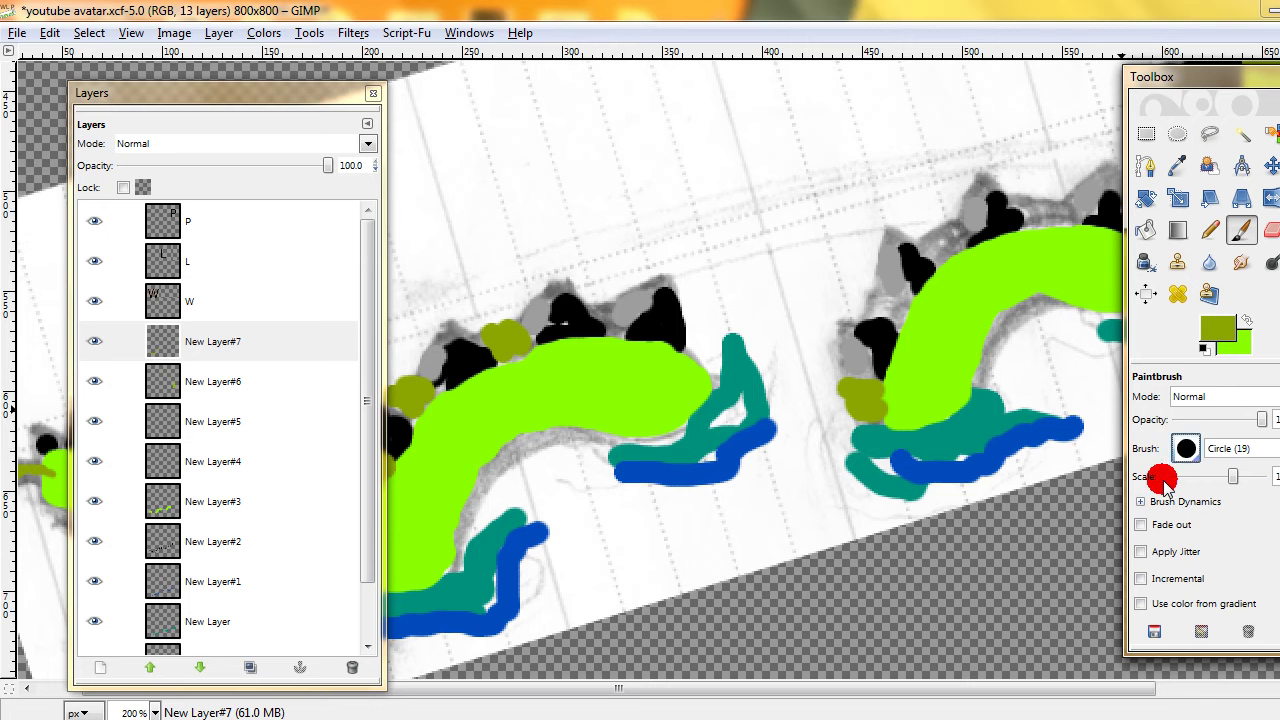
{"action": "left_click", "coordinate": [1184, 449]}
{"action": "left_click", "coordinate": [1184, 533]}
{"action": "left_click", "coordinate": [1186, 449]}
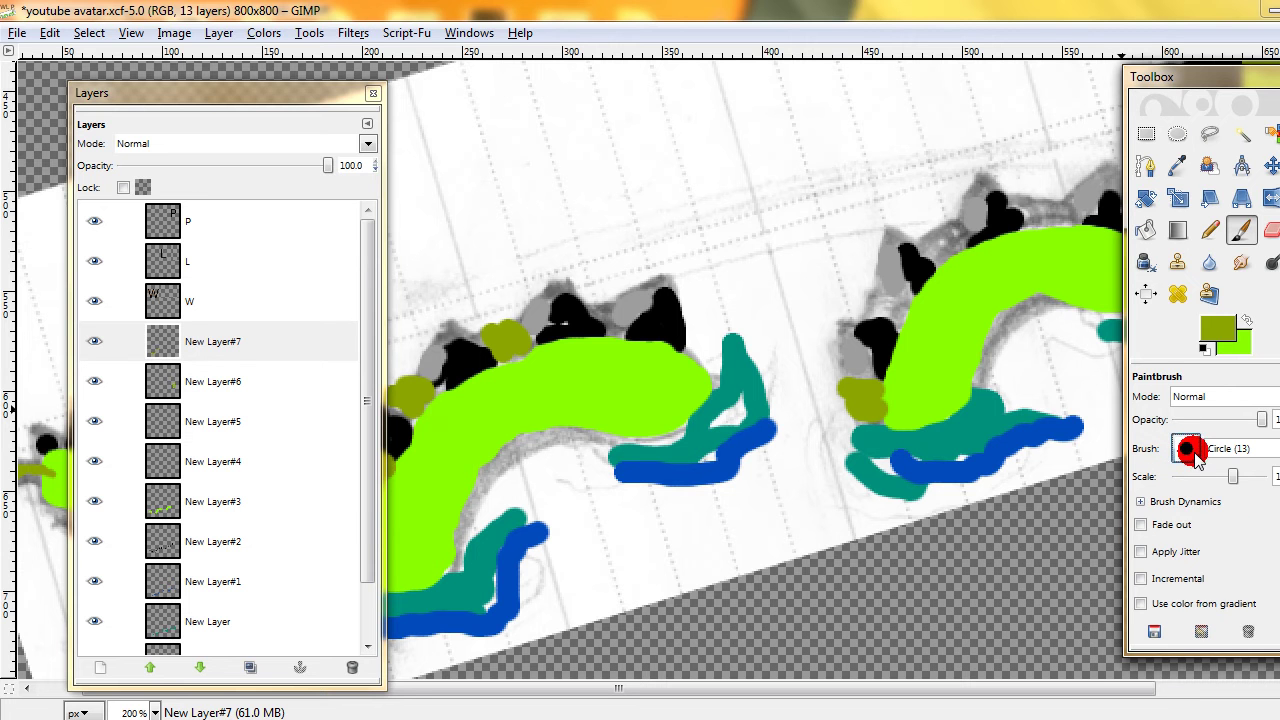
{"action": "left_click", "coordinate": [1272, 502]}
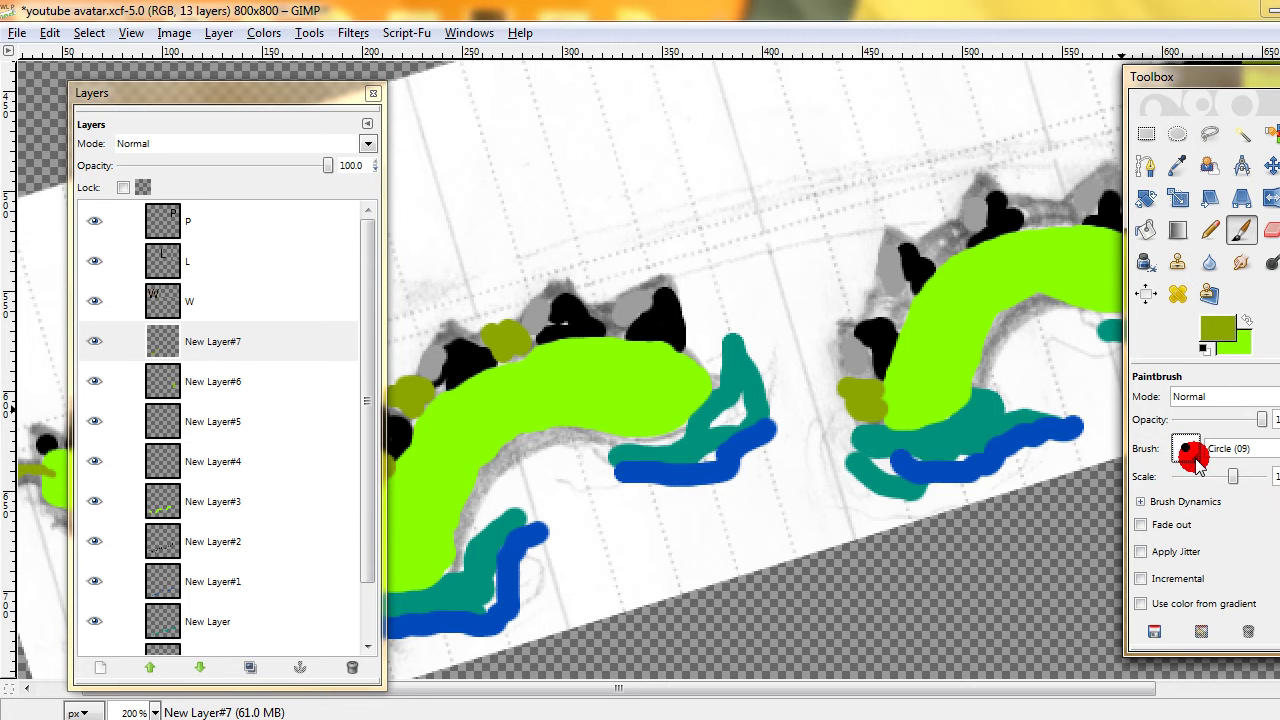
{"action": "left_click", "coordinate": [1186, 449]}
{"action": "left_click", "coordinate": [1264, 506]}
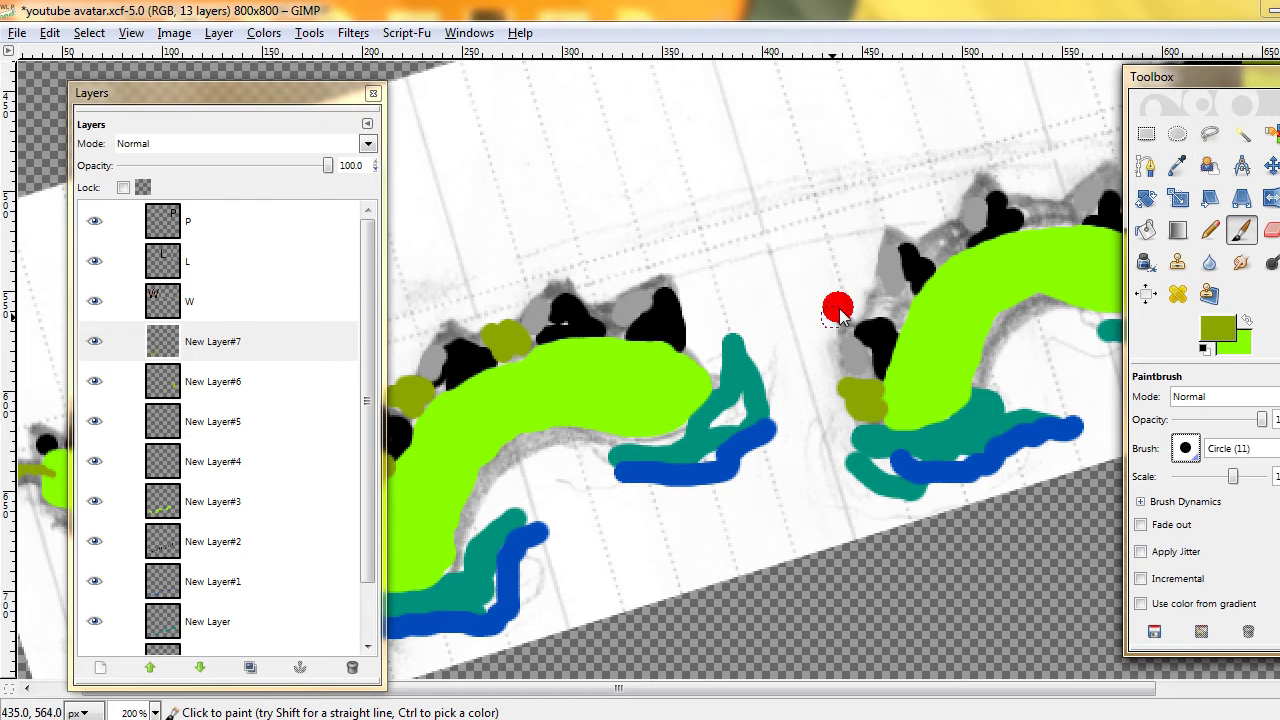
- Paint olive patches between the spikes of the hump nearest the neck, and behind the last spikes of both humps
{"action": "mouse_move", "coordinate": [875, 312]}
{"action": "left_mouse_down"}
{"action": "mouse_move", "coordinate": [880, 300]}
{"action": "mouse_move", "coordinate": [894, 309]}
{"action": "mouse_move", "coordinate": [871, 286]}
{"action": "mouse_move", "coordinate": [893, 303]}
{"action": "mouse_move", "coordinate": [920, 286]}
{"action": "mouse_move", "coordinate": [934, 215]}
{"action": "mouse_move", "coordinate": [952, 242]}
{"action": "left_mouse_up"}
{"action": "left_click", "coordinate": [918, 228]}
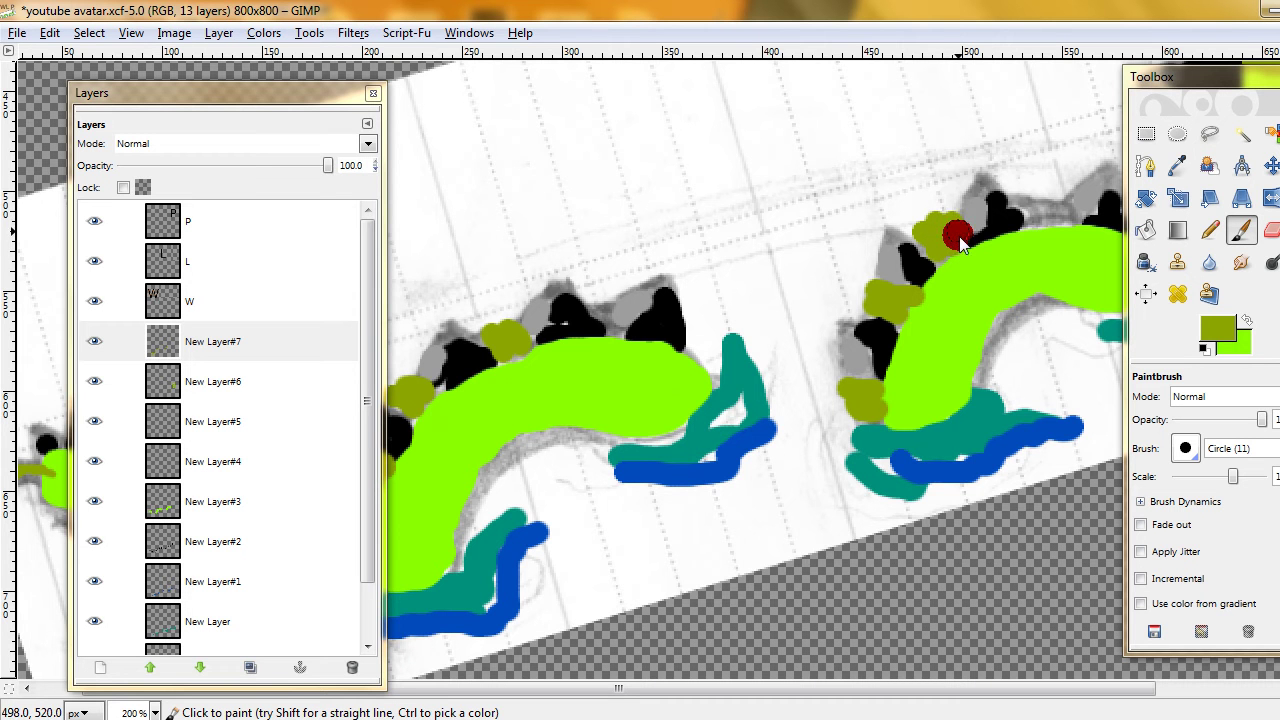
{"action": "mouse_move", "coordinate": [1034, 240]}
{"action": "left_mouse_down"}
{"action": "mouse_move", "coordinate": [887, 276]}
{"action": "mouse_move", "coordinate": [856, 250]}
{"action": "mouse_move", "coordinate": [869, 267]}
{"action": "mouse_move", "coordinate": [874, 249]}
{"action": "mouse_move", "coordinate": [876, 266]}
{"action": "mouse_move", "coordinate": [887, 240]}
{"action": "mouse_move", "coordinate": [900, 265]}
{"action": "mouse_move", "coordinate": [992, 285]}
{"action": "left_mouse_up"}
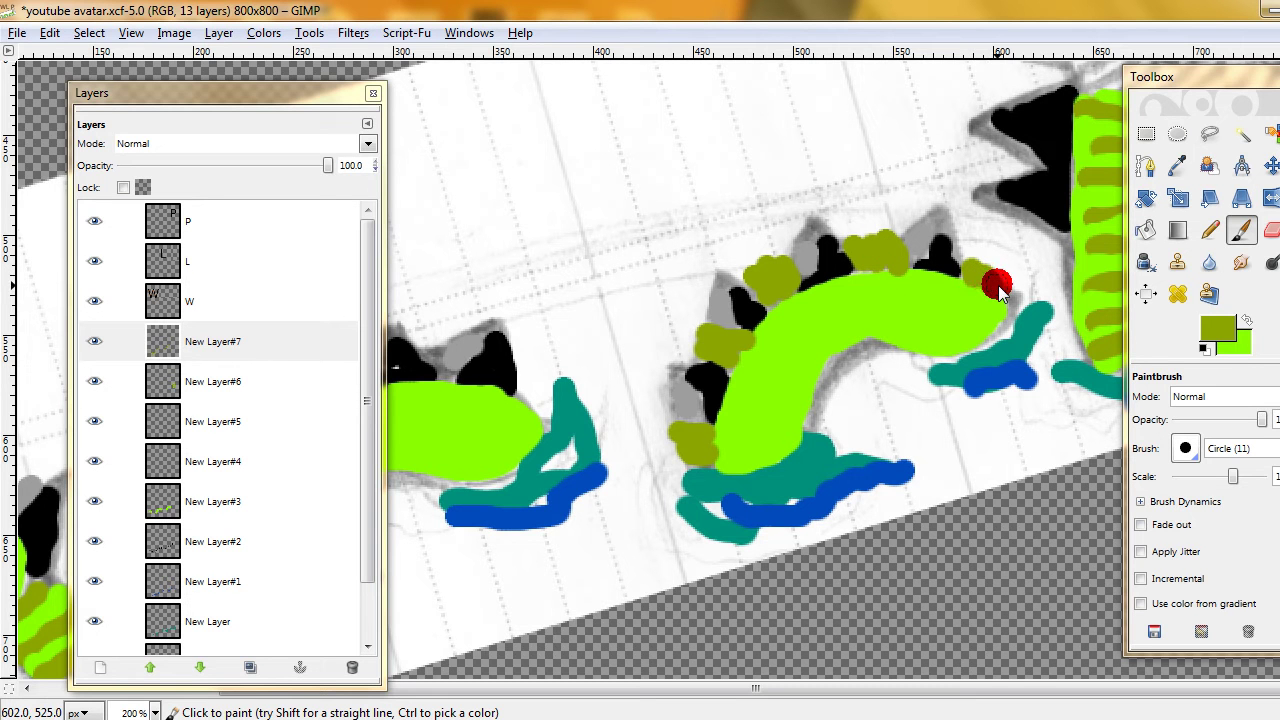
{"action": "scroll", "coordinate": [674, 463], "scroll_direction": "left", "scroll_amount": 5}
{"action": "scroll", "coordinate": [674, 463], "scroll_direction": "down", "scroll_amount": 2}
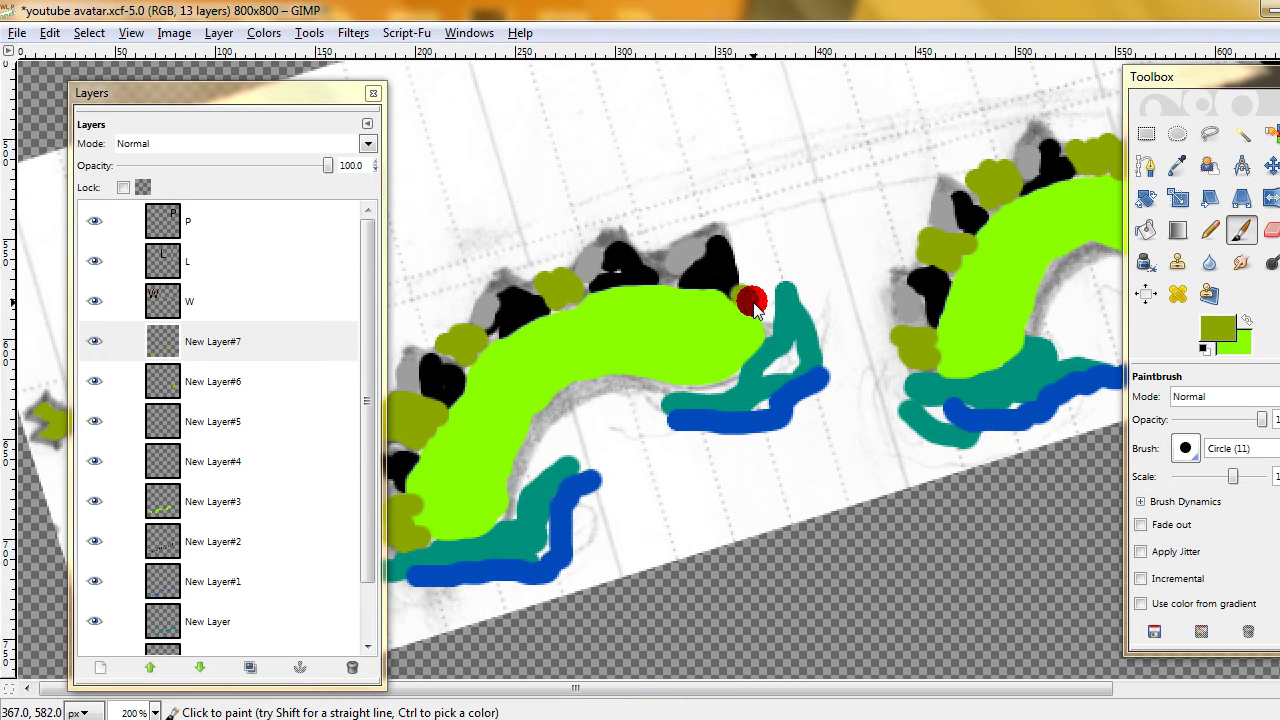
- Inspect the painted serpent from the tail across the humps to the neck and head for unpainted areas
{"action": "scroll", "coordinate": [709, 471], "scroll_direction": "left", "scroll_amount": 6}
{"action": "scroll", "coordinate": [971, 409], "scroll_direction": "down", "scroll_amount": 2}
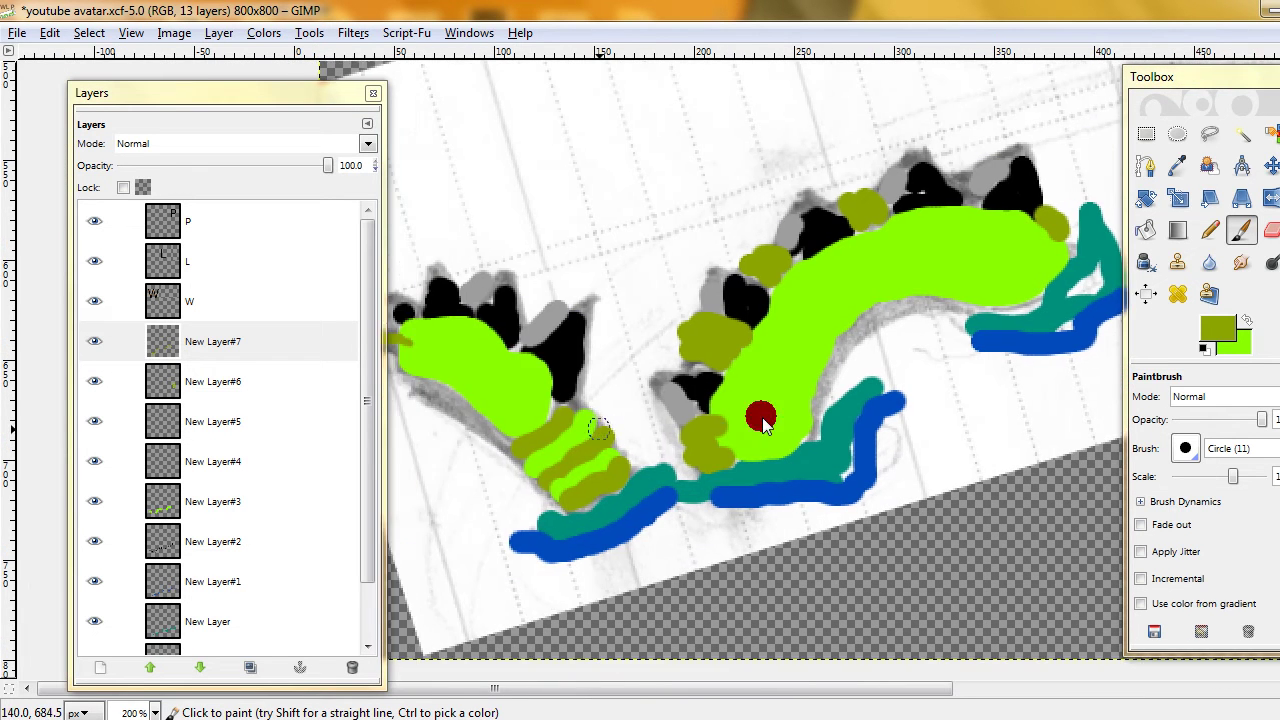
{"action": "scroll", "coordinate": [763, 425], "scroll_direction": "left", "scroll_amount": 3}
{"action": "scroll", "coordinate": [829, 414], "scroll_direction": "down", "scroll_amount": 1}
{"action": "scroll", "coordinate": [829, 414], "scroll_direction": "right", "scroll_amount": 3}
{"action": "scroll", "coordinate": [591, 486], "scroll_direction": "up", "scroll_amount": 2}
{"action": "scroll", "coordinate": [591, 486], "scroll_direction": "right", "scroll_amount": 4}
{"action": "scroll", "coordinate": [923, 349], "scroll_direction": "up", "scroll_amount": 1}
{"action": "scroll", "coordinate": [923, 349], "scroll_direction": "right", "scroll_amount": 1}
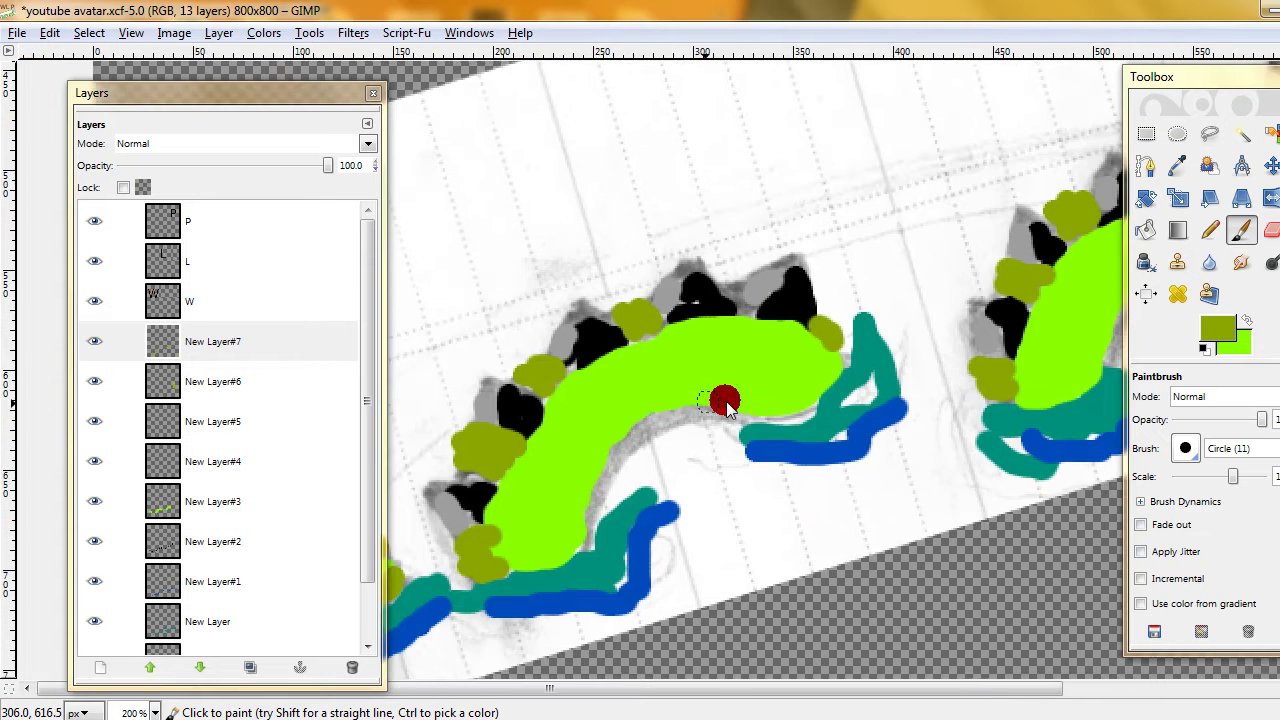
{"action": "scroll", "coordinate": [934, 354], "scroll_direction": "right", "scroll_amount": 5}
{"action": "scroll", "coordinate": [643, 400], "scroll_direction": "right", "scroll_amount": 6}
{"action": "scroll", "coordinate": [822, 358], "scroll_direction": "right", "scroll_amount": 2}
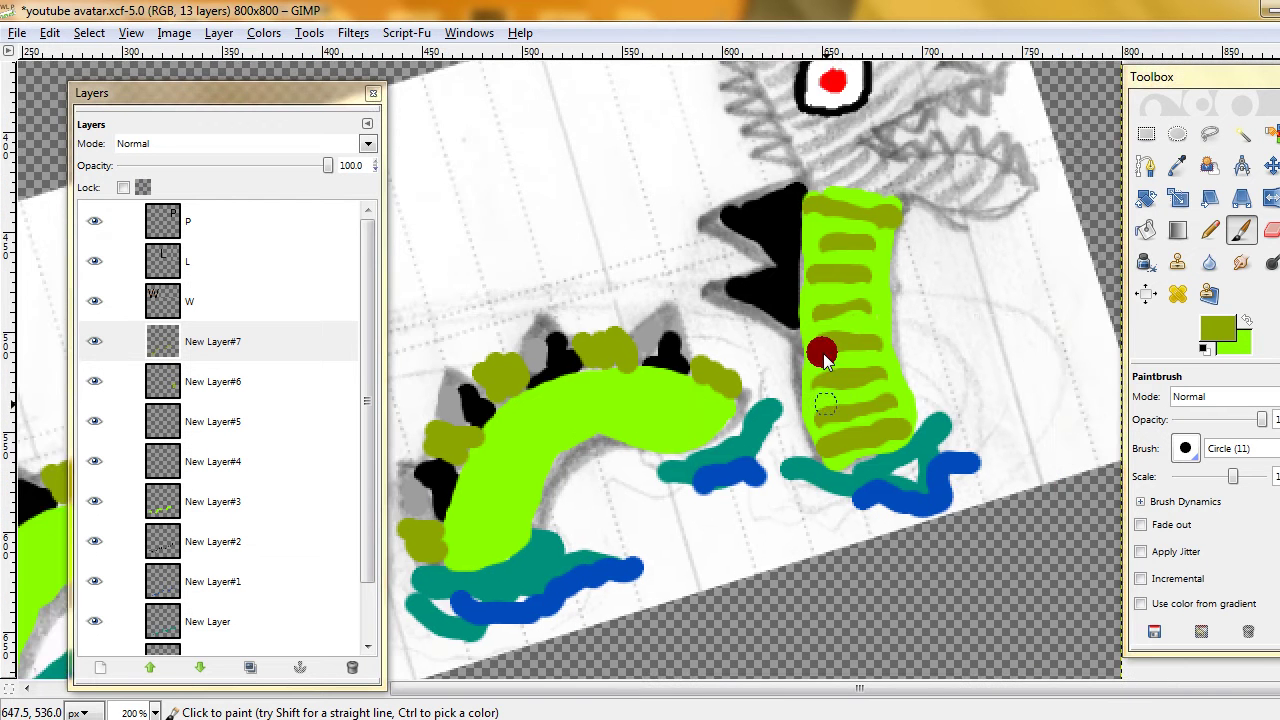
{"action": "scroll", "coordinate": [822, 360], "scroll_direction": "up", "scroll_amount": 1}
{"action": "scroll", "coordinate": [863, 346], "scroll_direction": "left", "scroll_amount": 3}
{"action": "scroll", "coordinate": [863, 346], "scroll_direction": "up", "scroll_amount": 1}
{"action": "scroll", "coordinate": [894, 409], "scroll_direction": "right", "scroll_amount": 3}
{"action": "scroll", "coordinate": [894, 409], "scroll_direction": "up", "scroll_amount": 2}
{"action": "scroll", "coordinate": [757, 437], "scroll_direction": "right", "scroll_amount": 1}
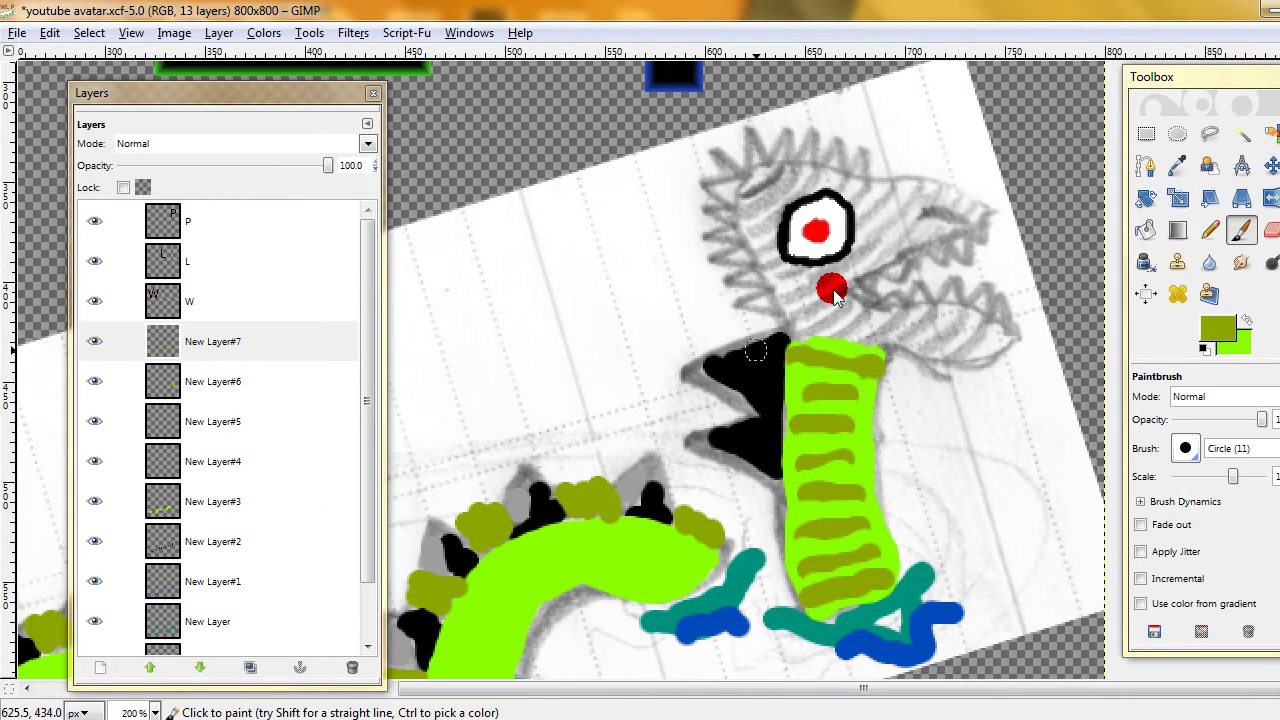
{"action": "scroll", "coordinate": [790, 300], "scroll_direction": "right", "scroll_amount": 3}
{"action": "scroll", "coordinate": [757, 306], "scroll_direction": "up", "scroll_amount": 1}
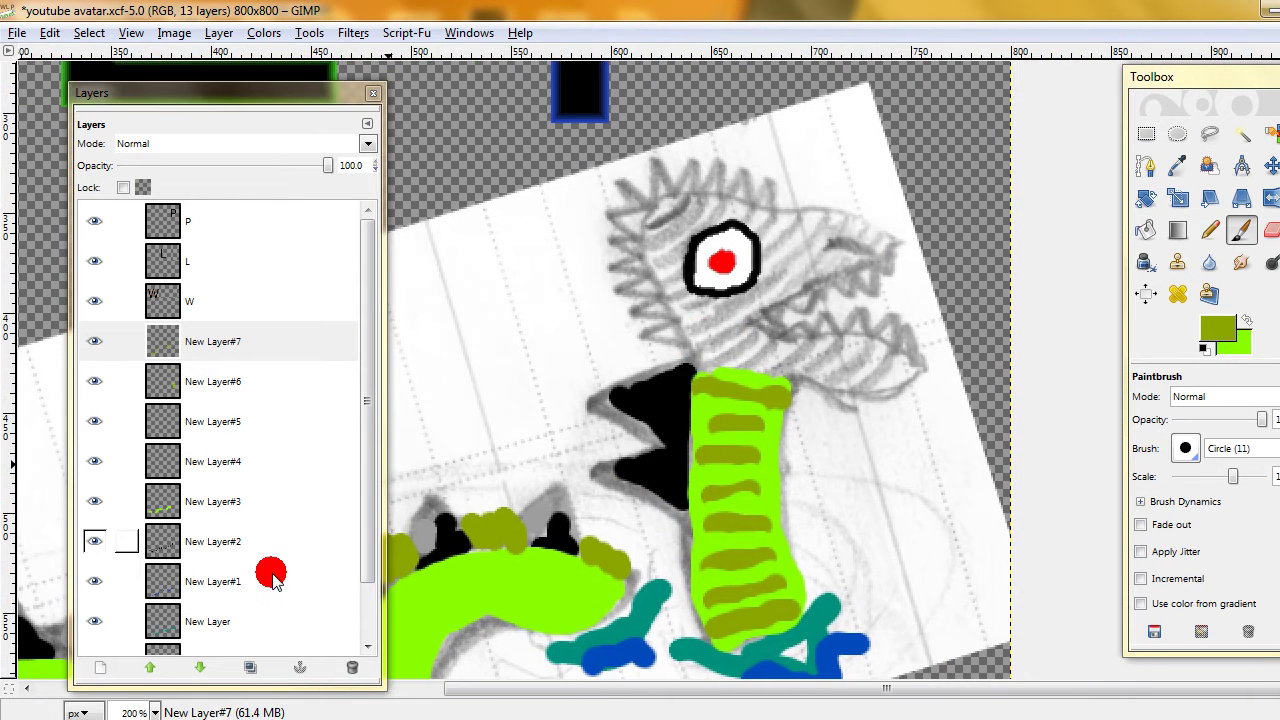
- Add a new layer above New Layer#7 and set the foreground colour to the recently used grey
{"action": "left_click", "coordinate": [100, 665]}
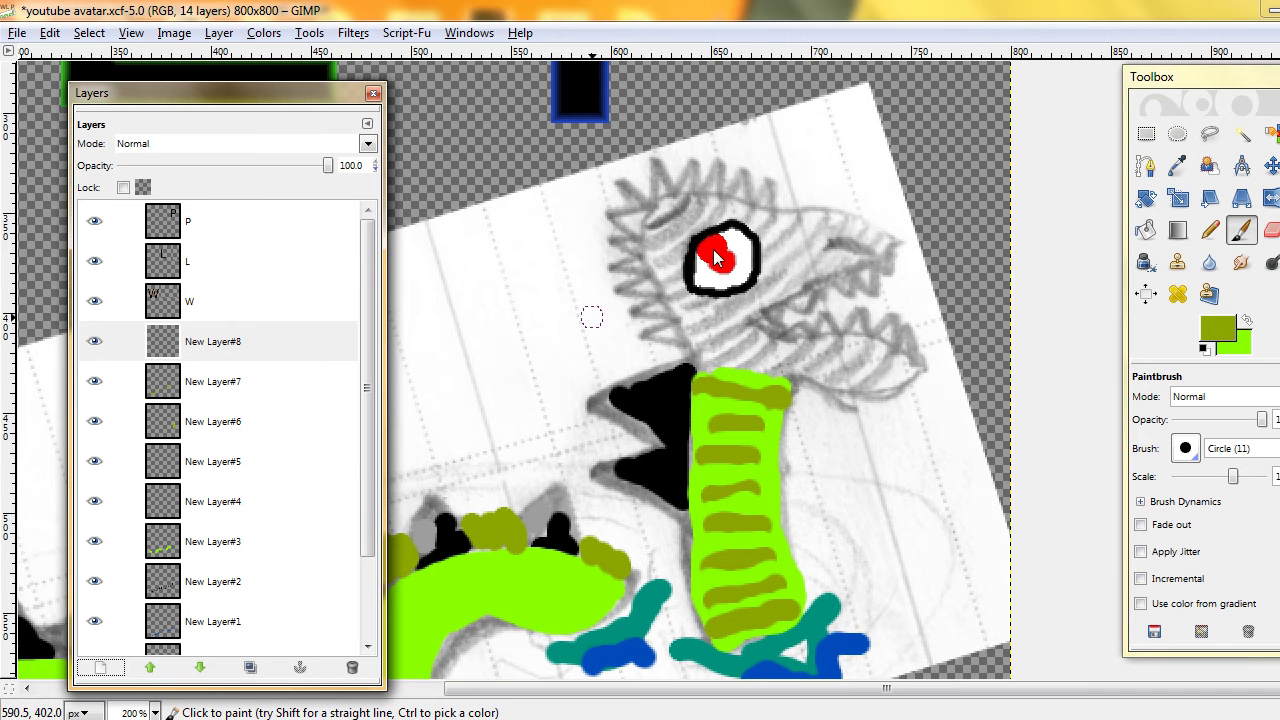
{"action": "left_click", "coordinate": [1236, 318]}
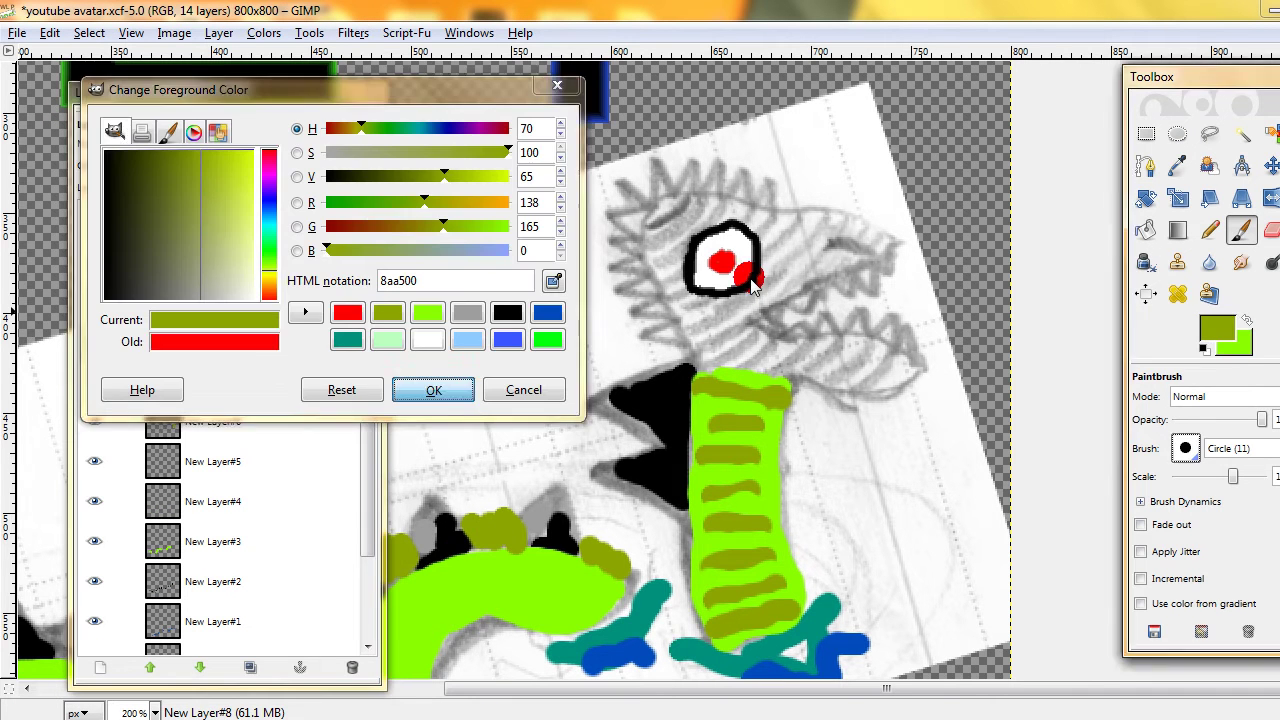
{"action": "left_click_drag", "start_coordinate": [444, 211], "coordinate": [465, 209]}
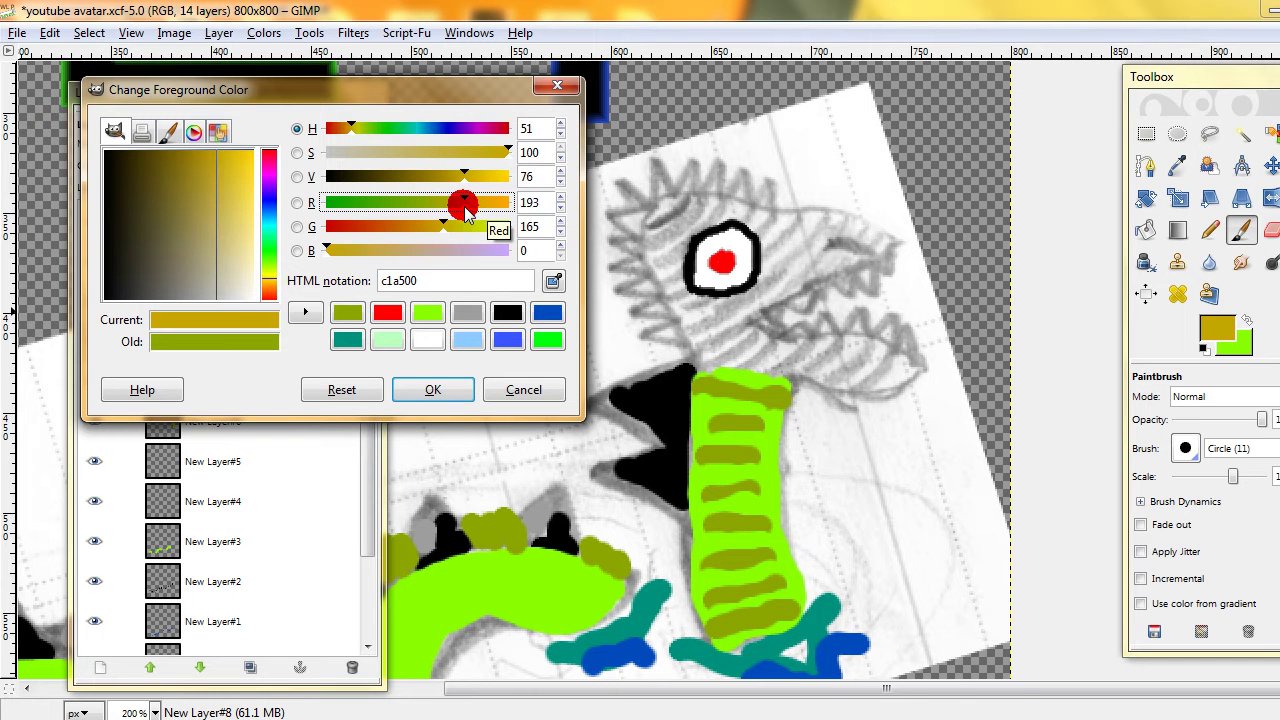
{"action": "left_click", "coordinate": [469, 312]}
{"action": "left_click", "coordinate": [440, 386]}
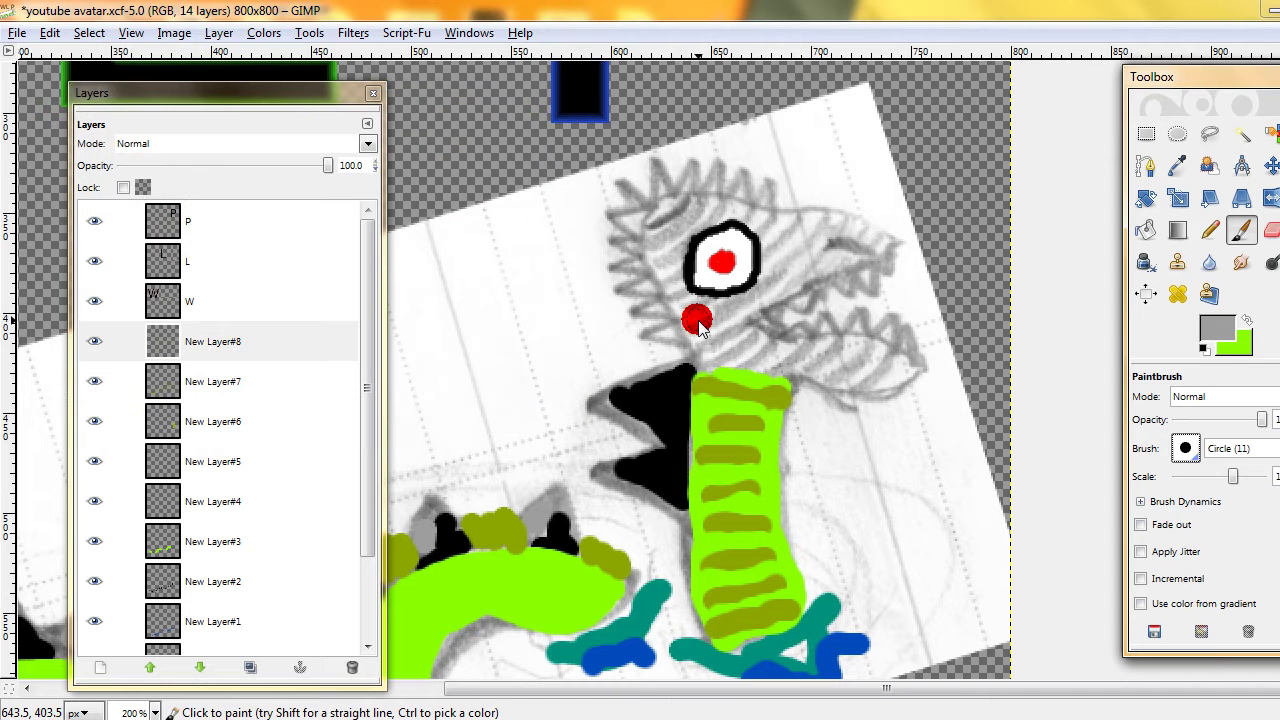
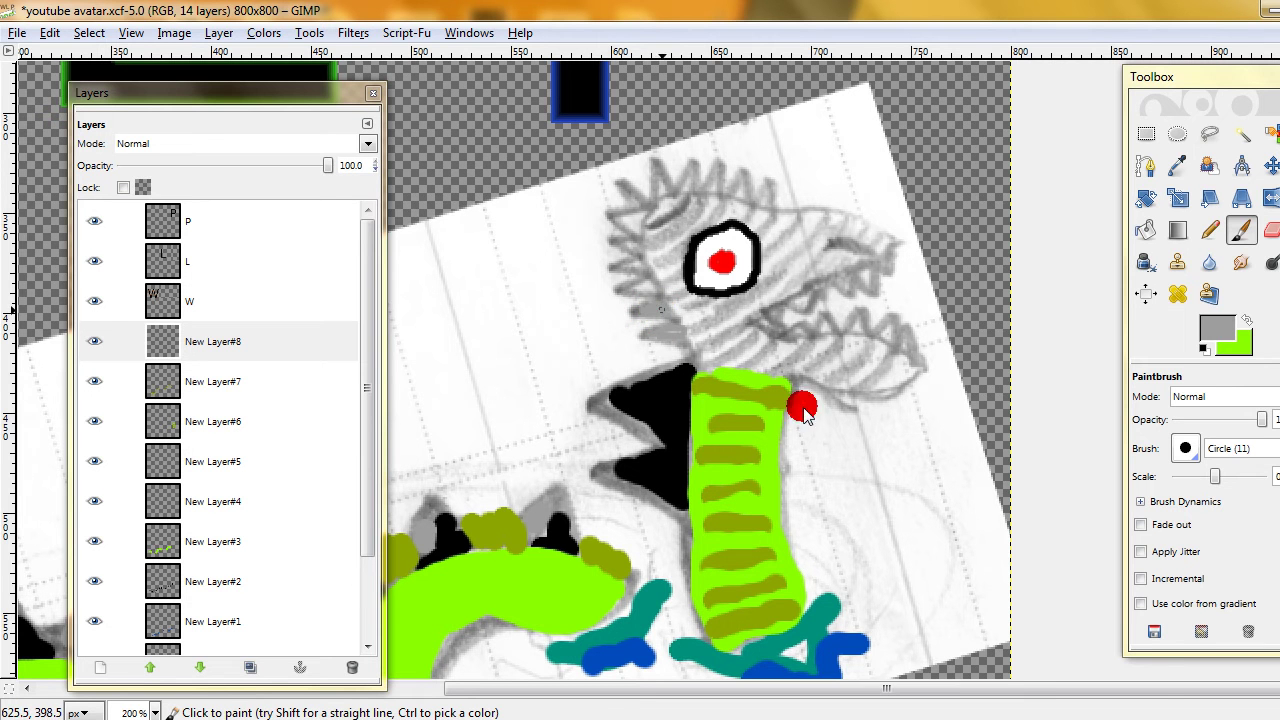
{"action": "left_click", "coordinate": [1165, 718]}
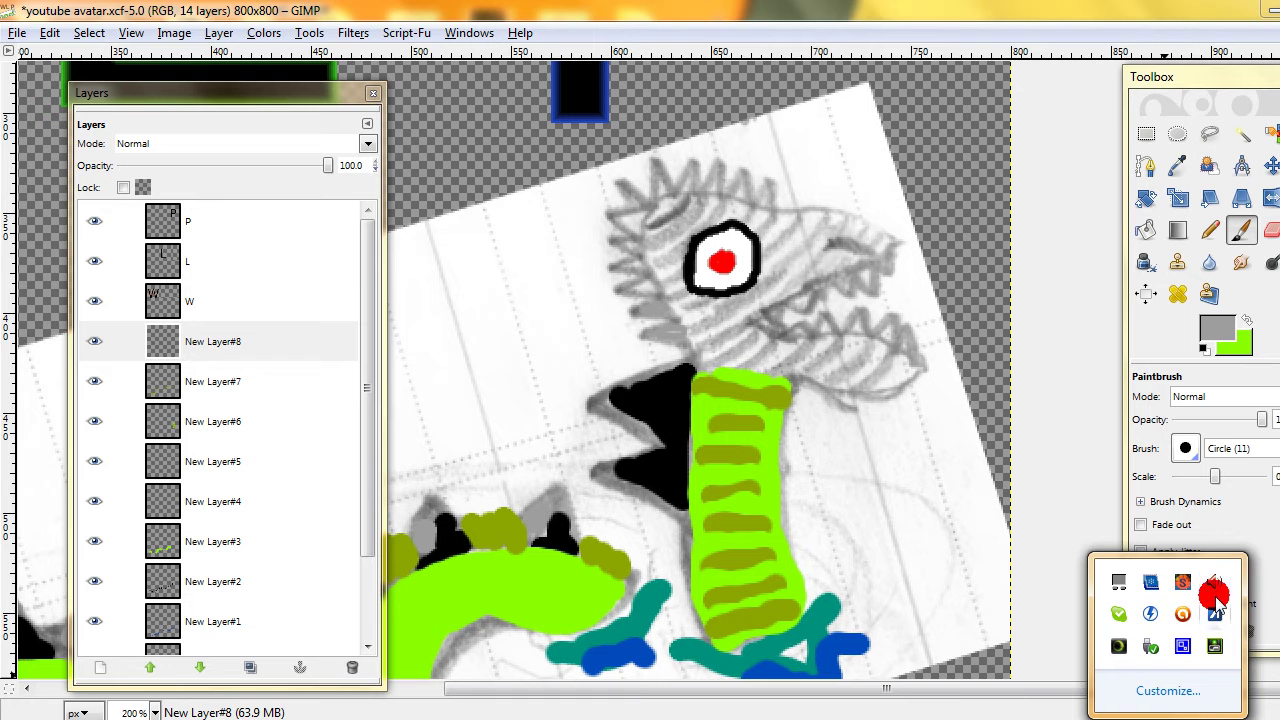
{"action": "right_click", "coordinate": [1183, 648]}
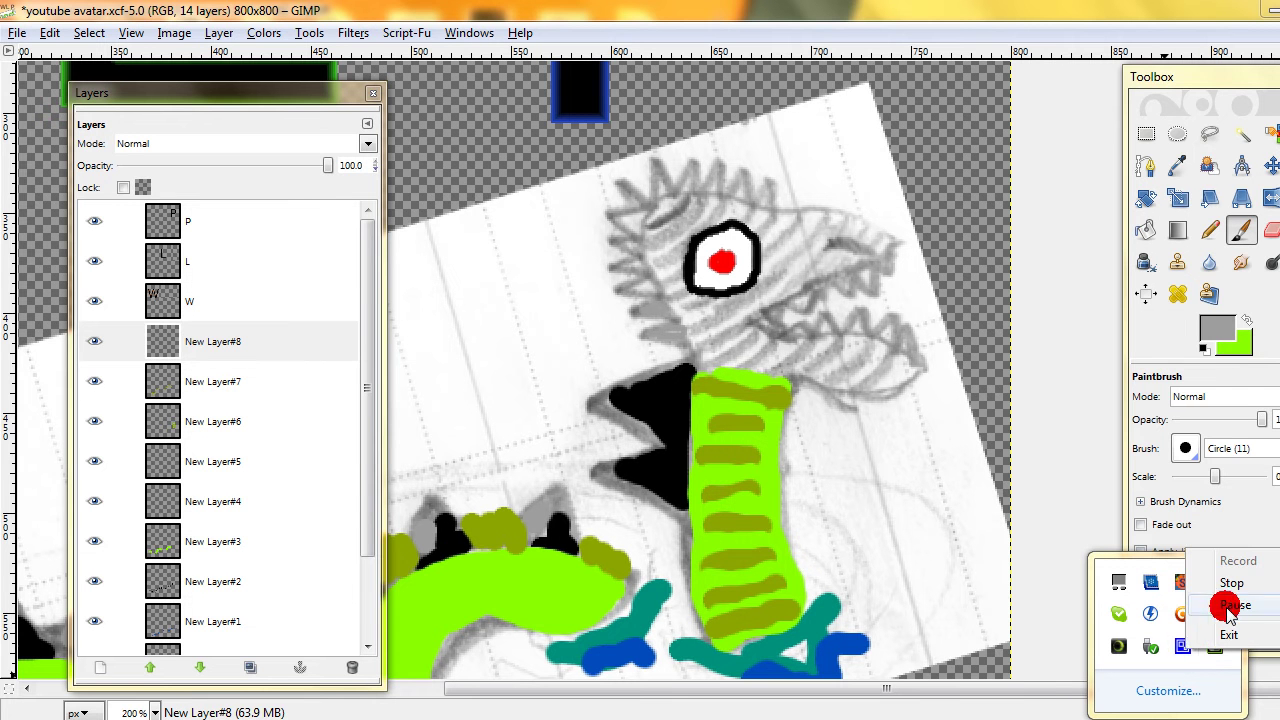
{"action": "left_click", "coordinate": [1145, 524]}
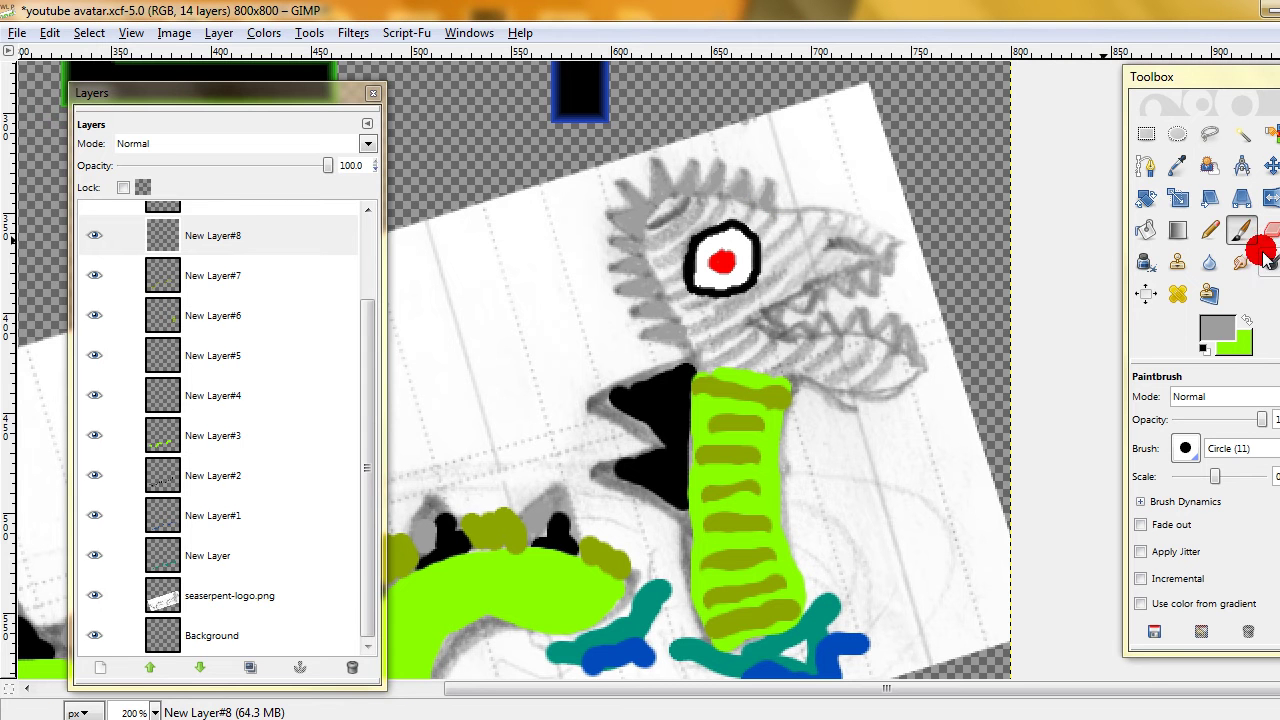
- Add a new layer, set the foreground colour to white, and paint the teeth of the serpent's lower and upper jaws
{"action": "left_click", "coordinate": [88, 668], "text": "shift"}
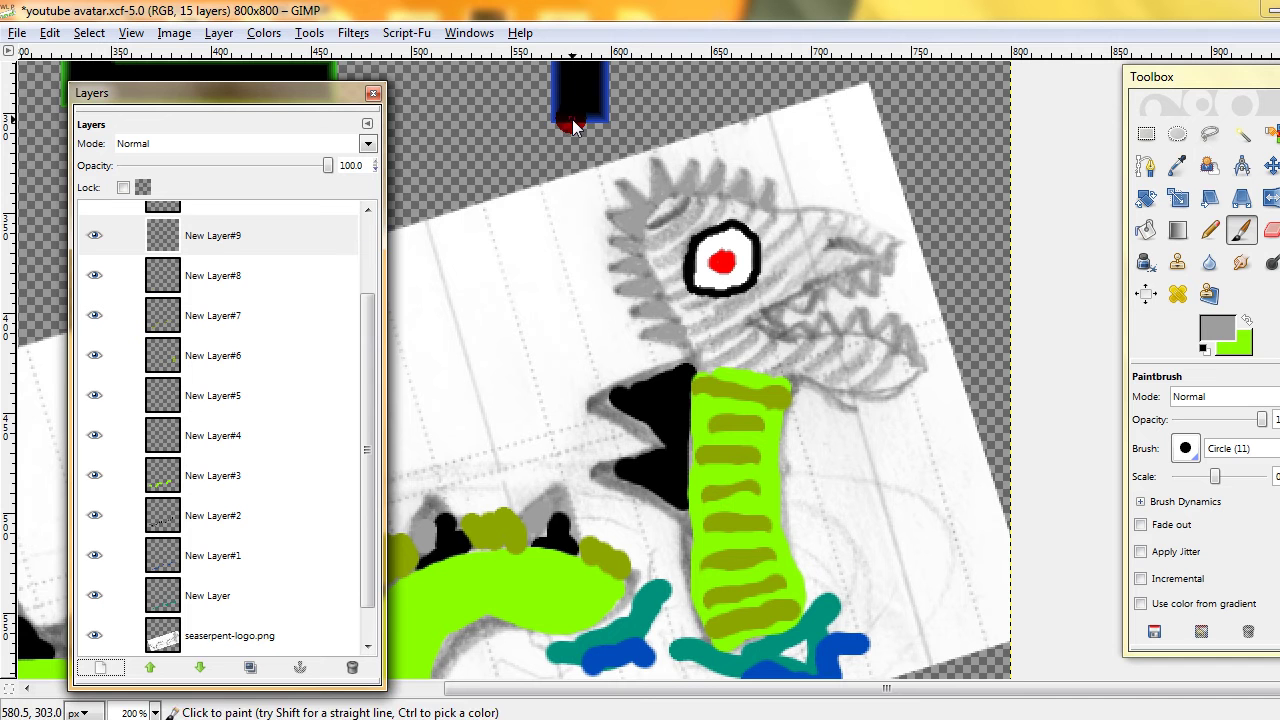
{"action": "left_click", "coordinate": [1203, 349]}
{"action": "left_click", "coordinate": [1247, 320]}
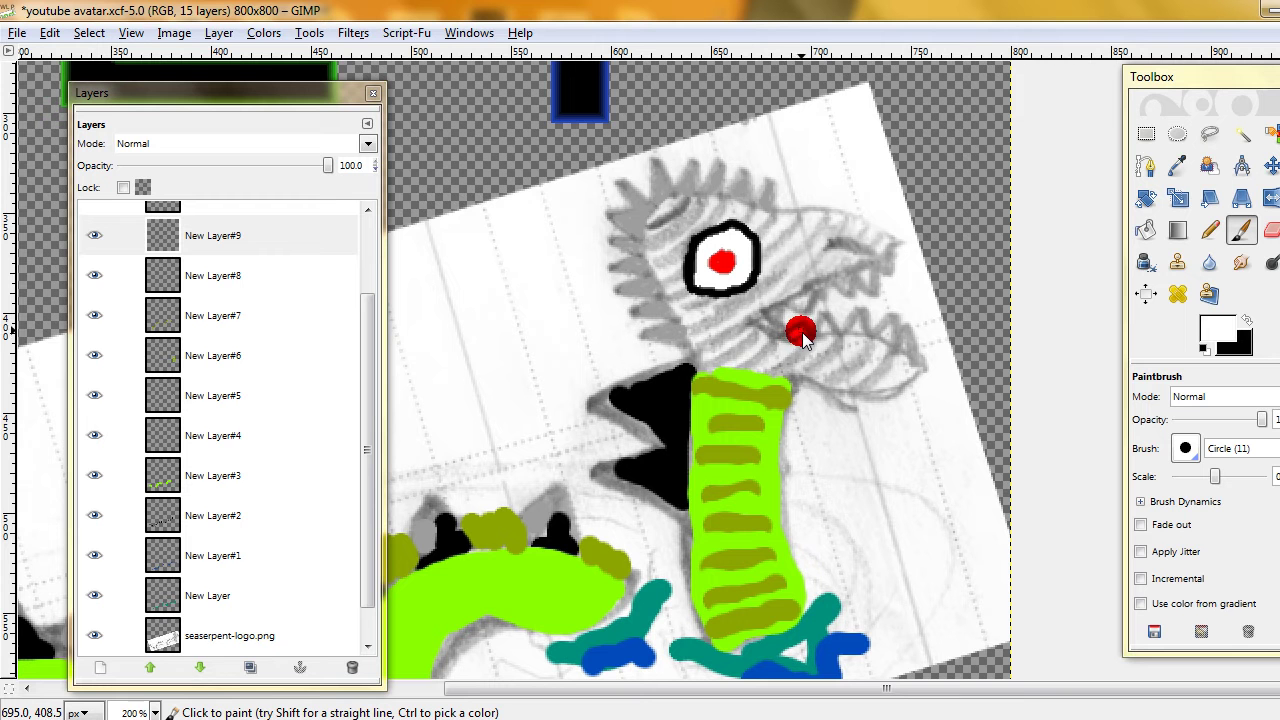
{"action": "left_click_drag", "start_coordinate": [818, 336], "coordinate": [856, 334]}
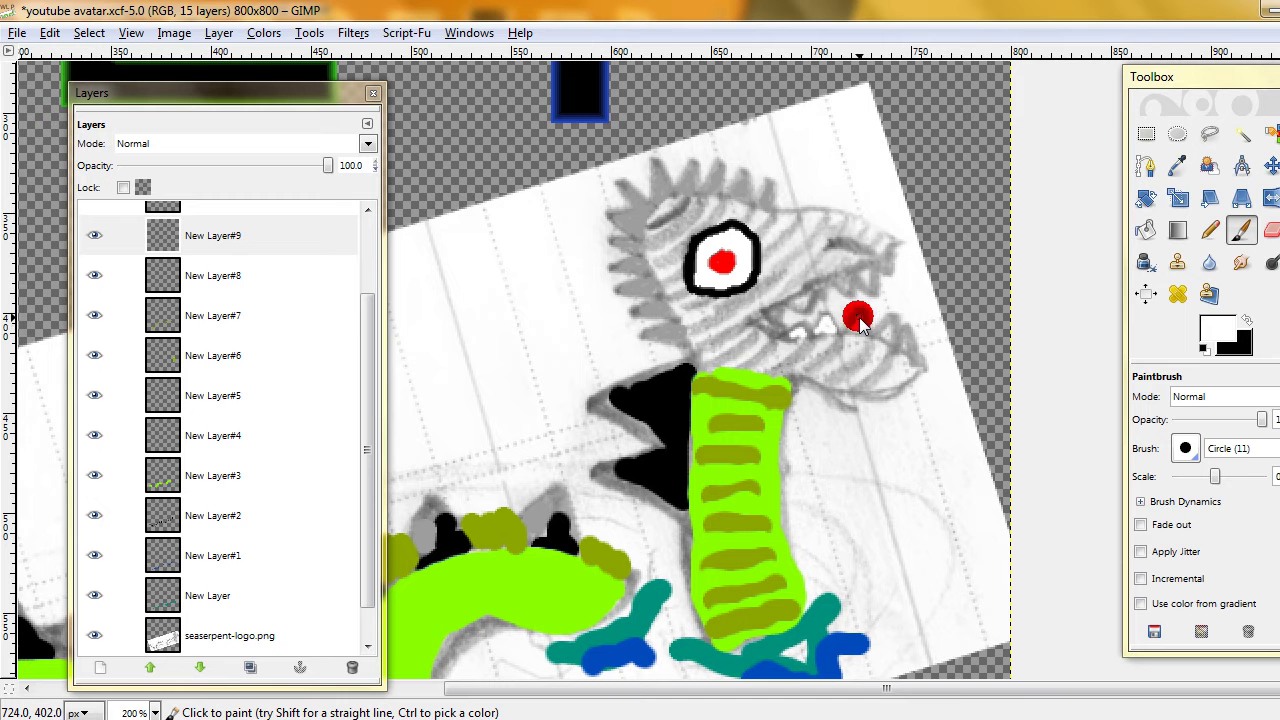
{"action": "left_click_drag", "start_coordinate": [855, 330], "coordinate": [880, 337]}
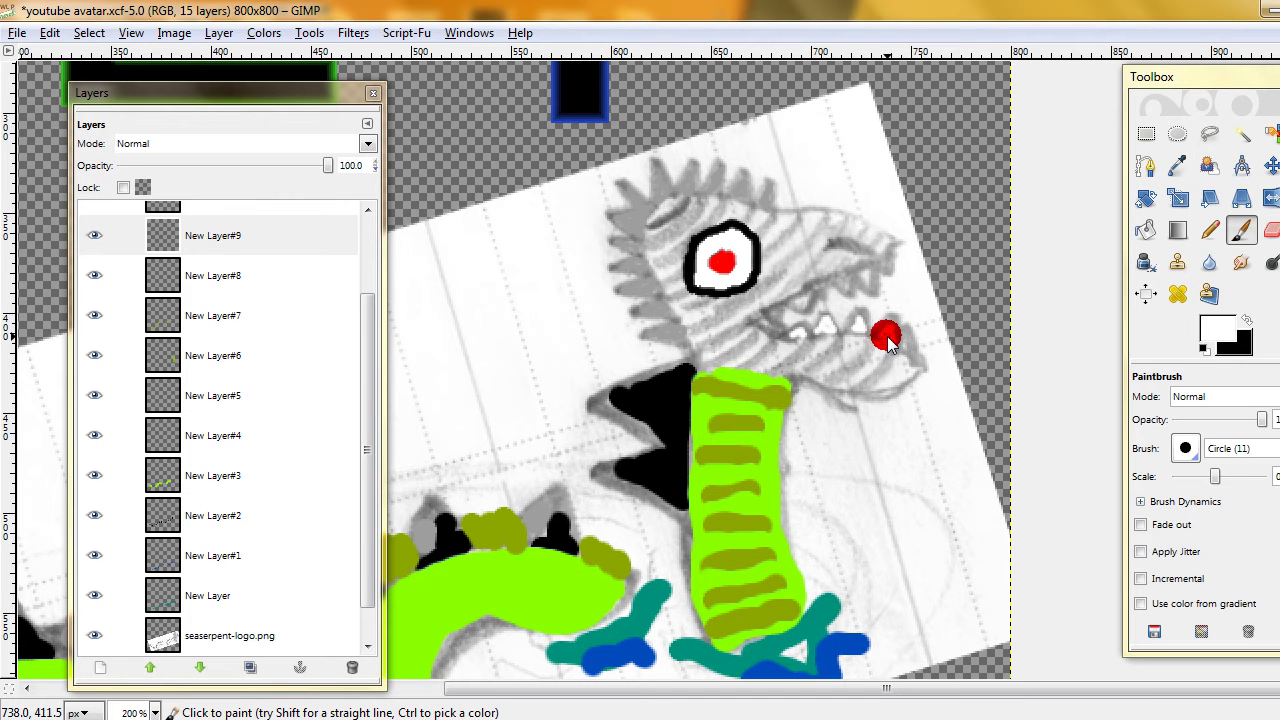
{"action": "left_click_drag", "start_coordinate": [888, 337], "coordinate": [912, 355]}
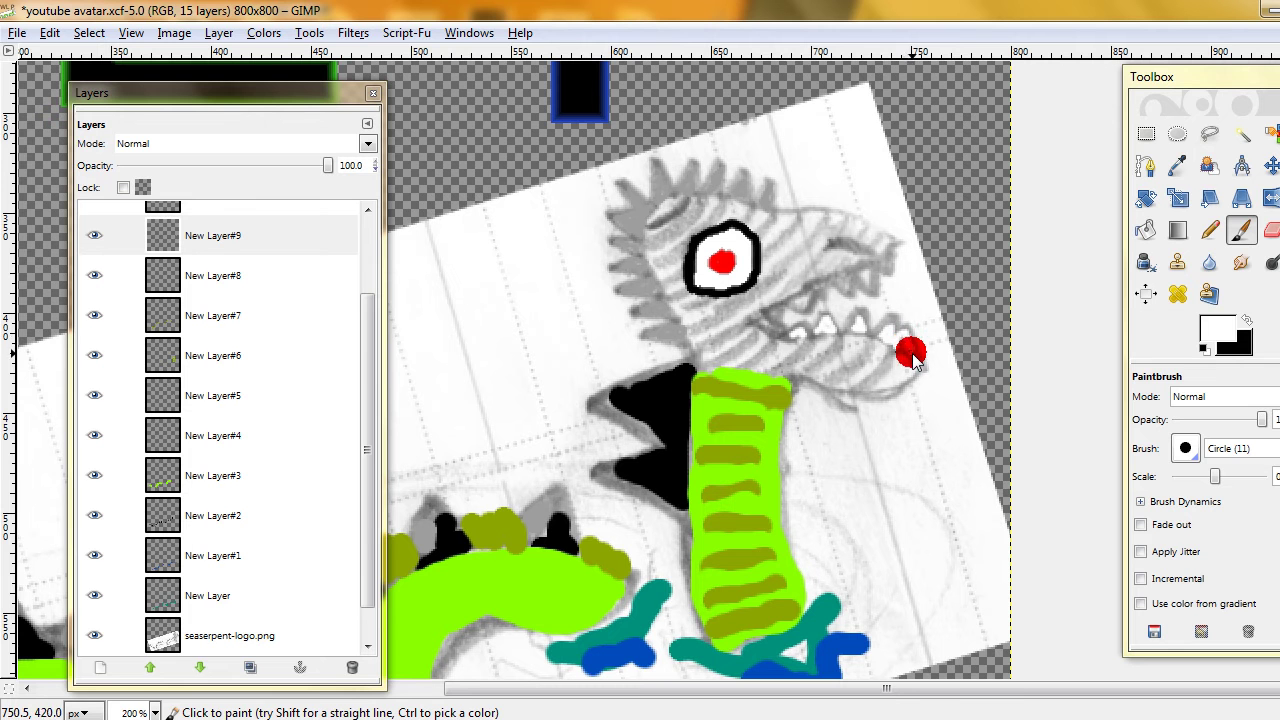
{"action": "mouse_move", "coordinate": [808, 302]}
{"action": "left_mouse_down"}
{"action": "mouse_move", "coordinate": [791, 294]}
{"action": "mouse_move", "coordinate": [803, 303]}
{"action": "mouse_move", "coordinate": [813, 290]}
{"action": "mouse_move", "coordinate": [790, 305]}
{"action": "mouse_move", "coordinate": [806, 306]}
{"action": "left_mouse_up"}
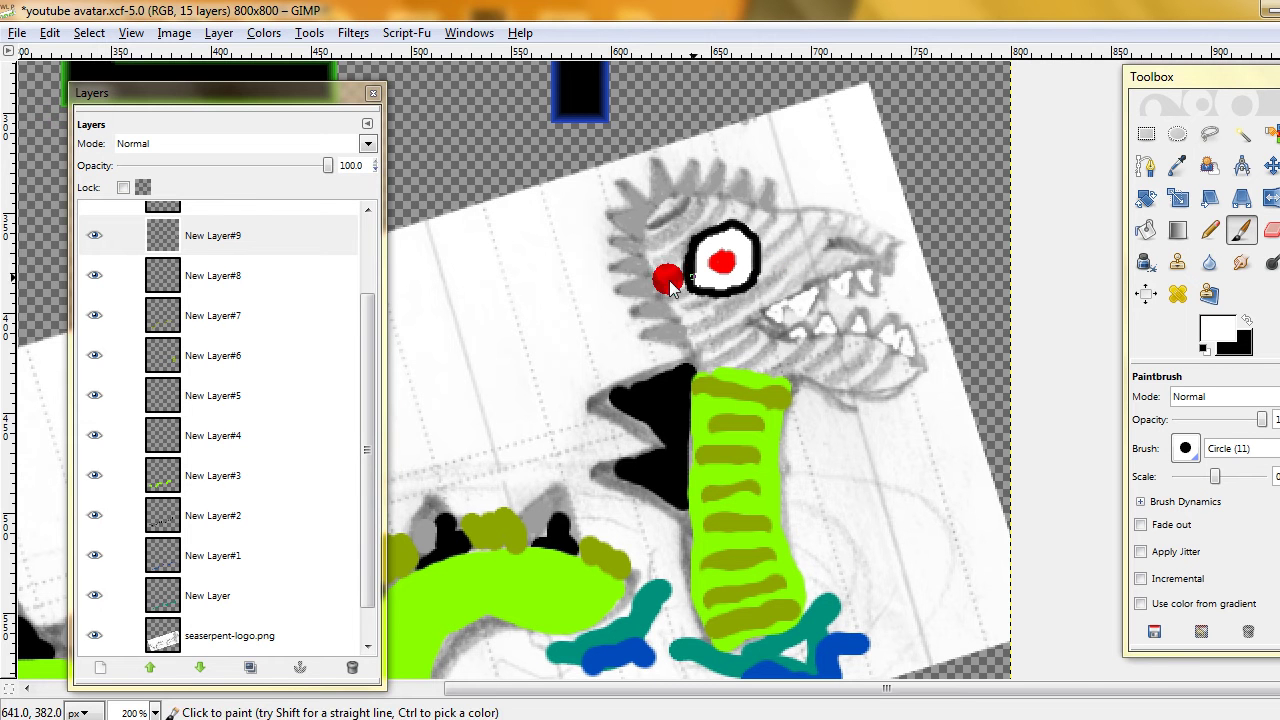
- Add a new layer above the teeth layer and paint a black nostril near the tip of the snout
{"action": "left_click_drag", "start_coordinate": [370, 330], "coordinate": [360, 297]}
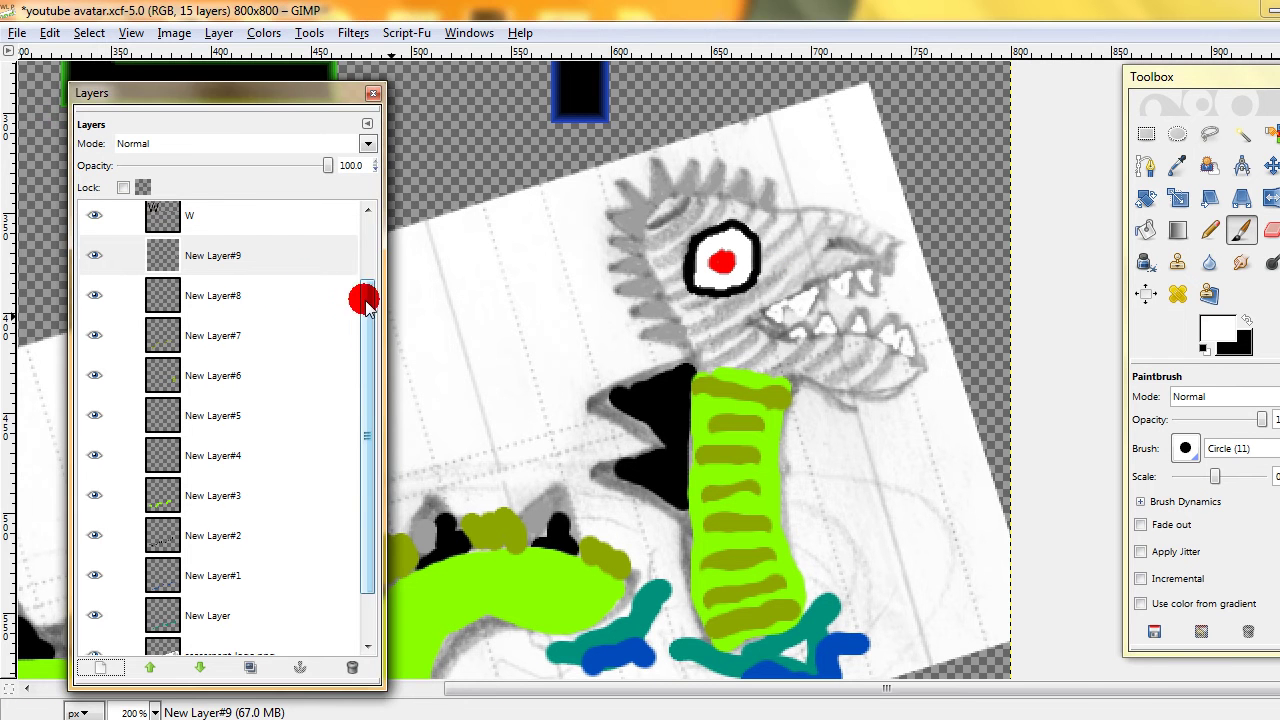
{"action": "left_click", "coordinate": [218, 322]}
{"action": "left_click", "coordinate": [212, 276]}
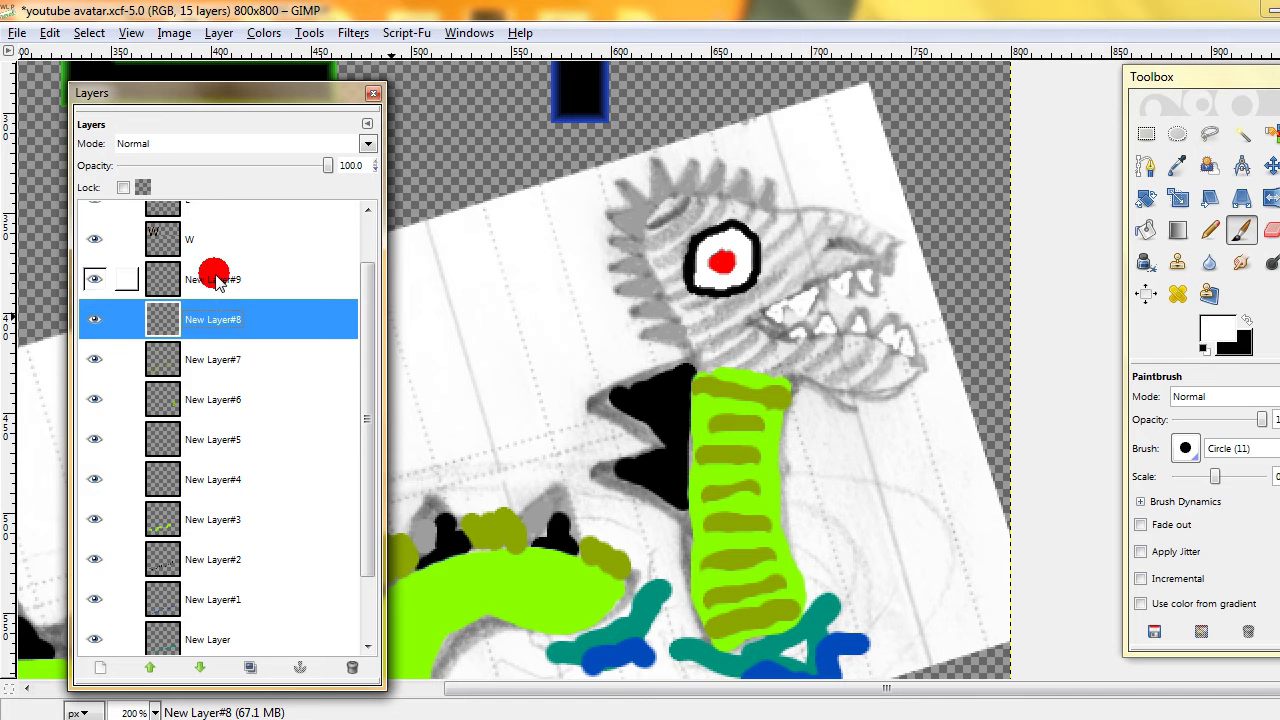
{"action": "left_click", "coordinate": [87, 668]}
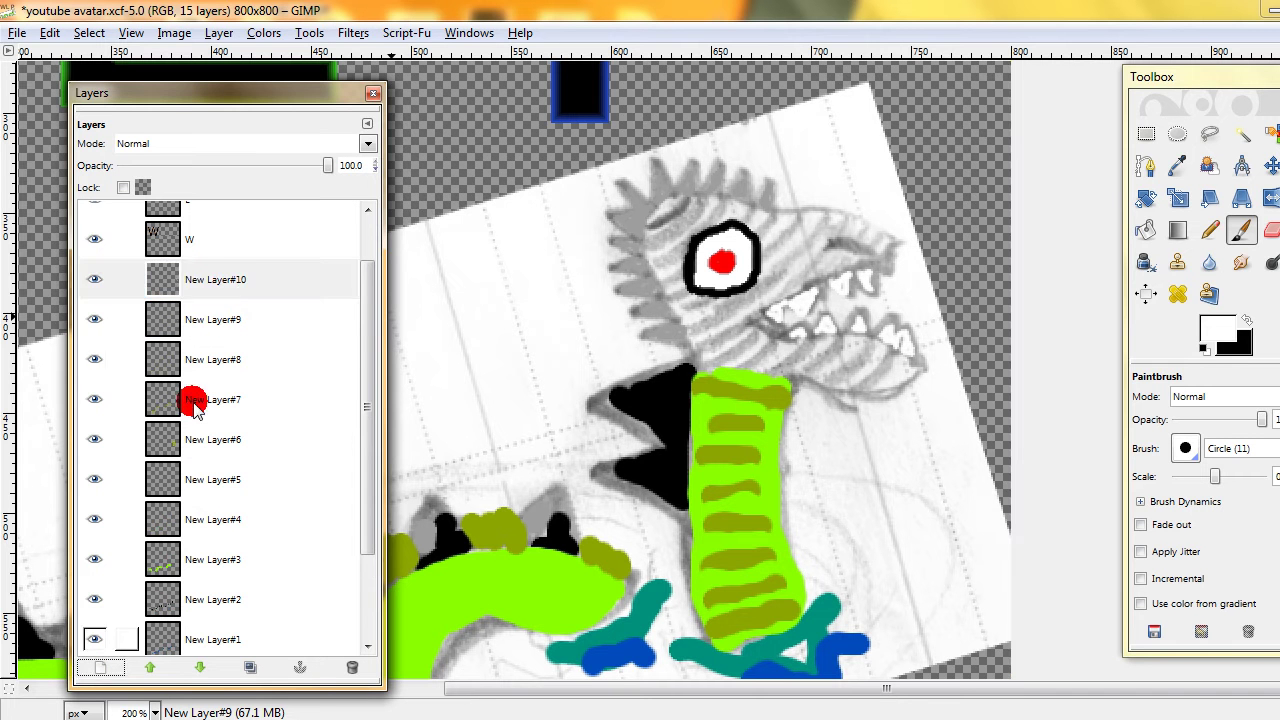
{"action": "left_click", "coordinate": [1245, 320]}
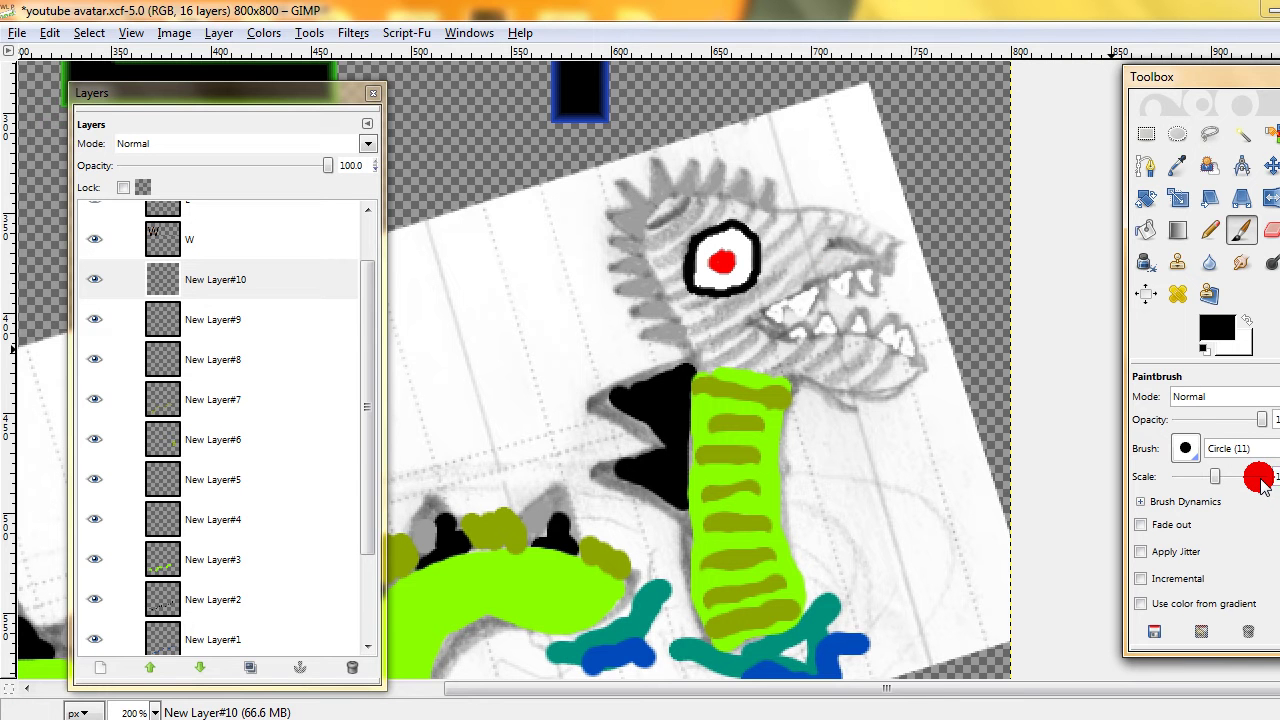
{"action": "left_click", "coordinate": [830, 245]}
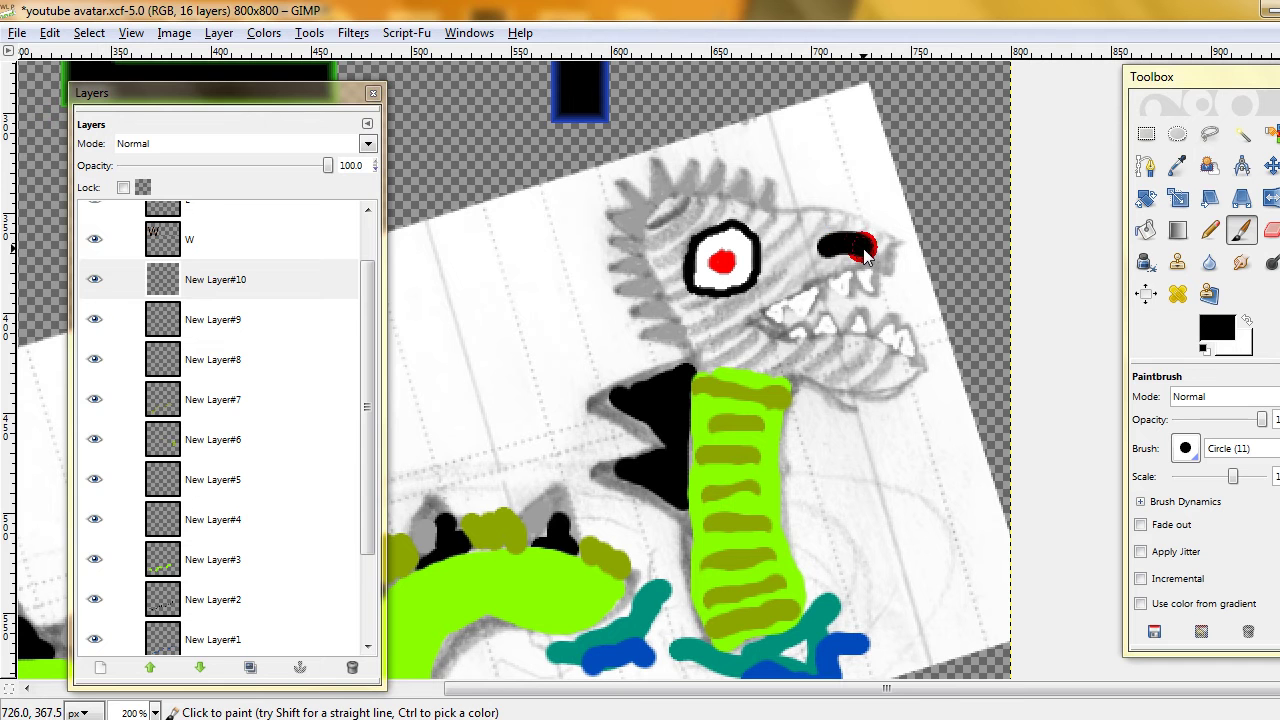
- Paint a small grey (9d9d9d) spot inside the black nostril with the brush scale set to 0.50
{"action": "left_click", "coordinate": [1217, 327]}
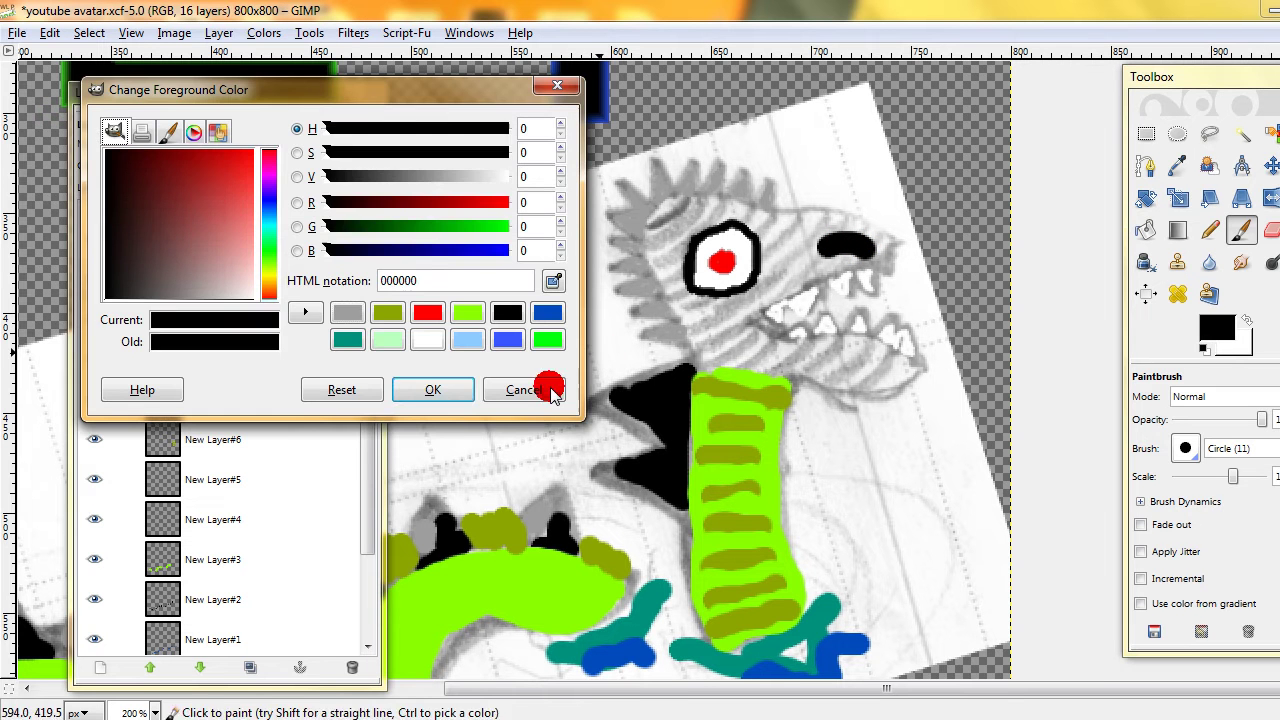
{"action": "left_click", "coordinate": [347, 316]}
{"action": "left_click", "coordinate": [425, 386]}
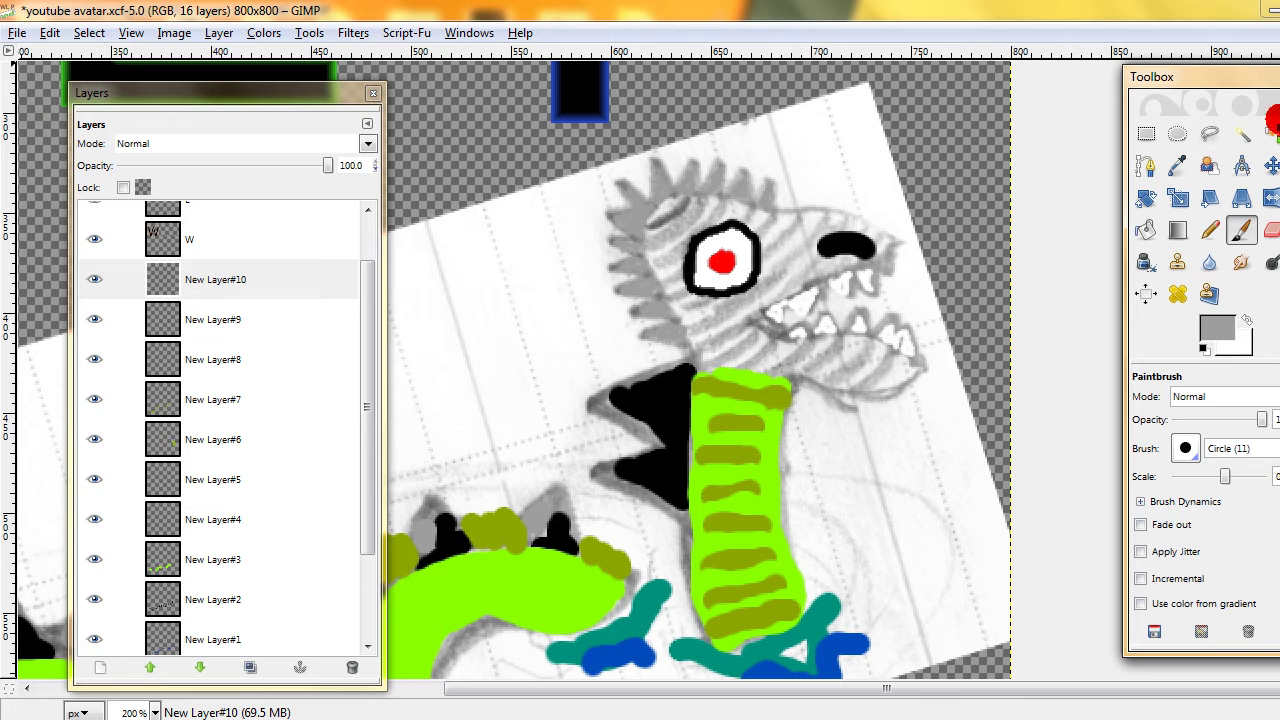
{"action": "left_click_drag", "start_coordinate": [1247, 77], "coordinate": [1196, 79]}
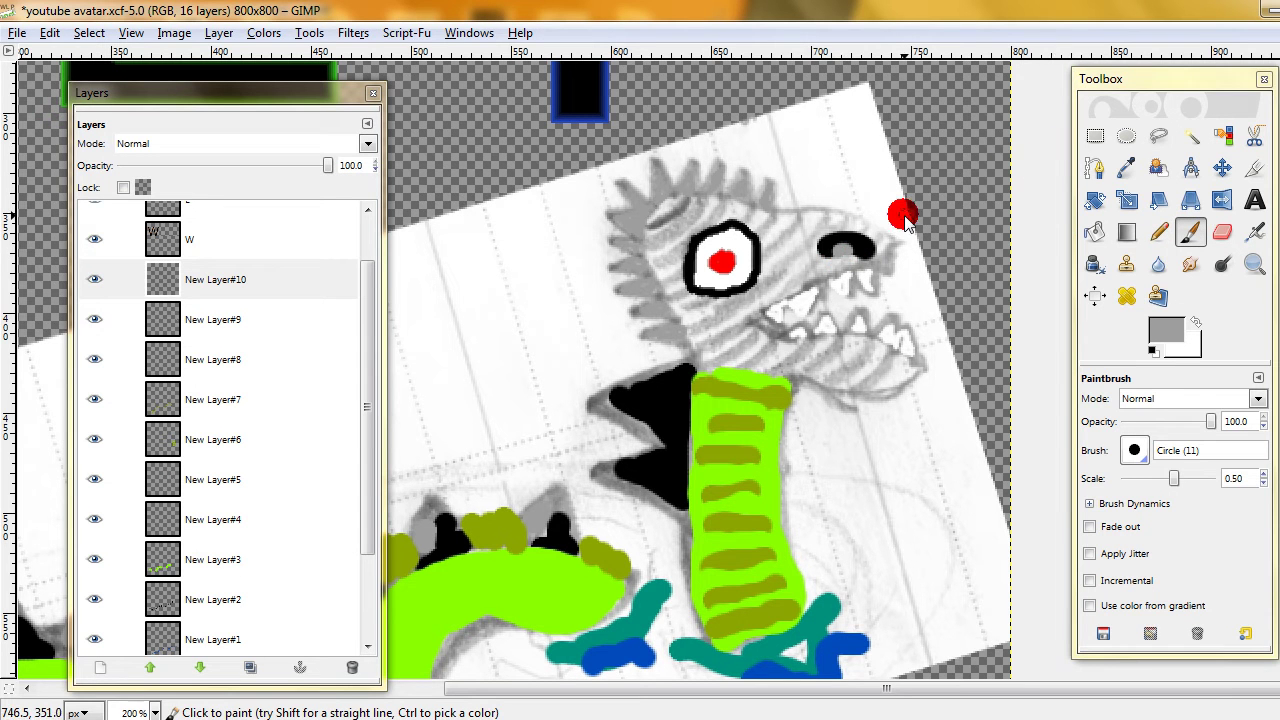
- Add a new layer and outline the serpent's head and jaws in light grey (c6c6c6)
{"action": "left_click", "coordinate": [92, 677], "text": "shift"}
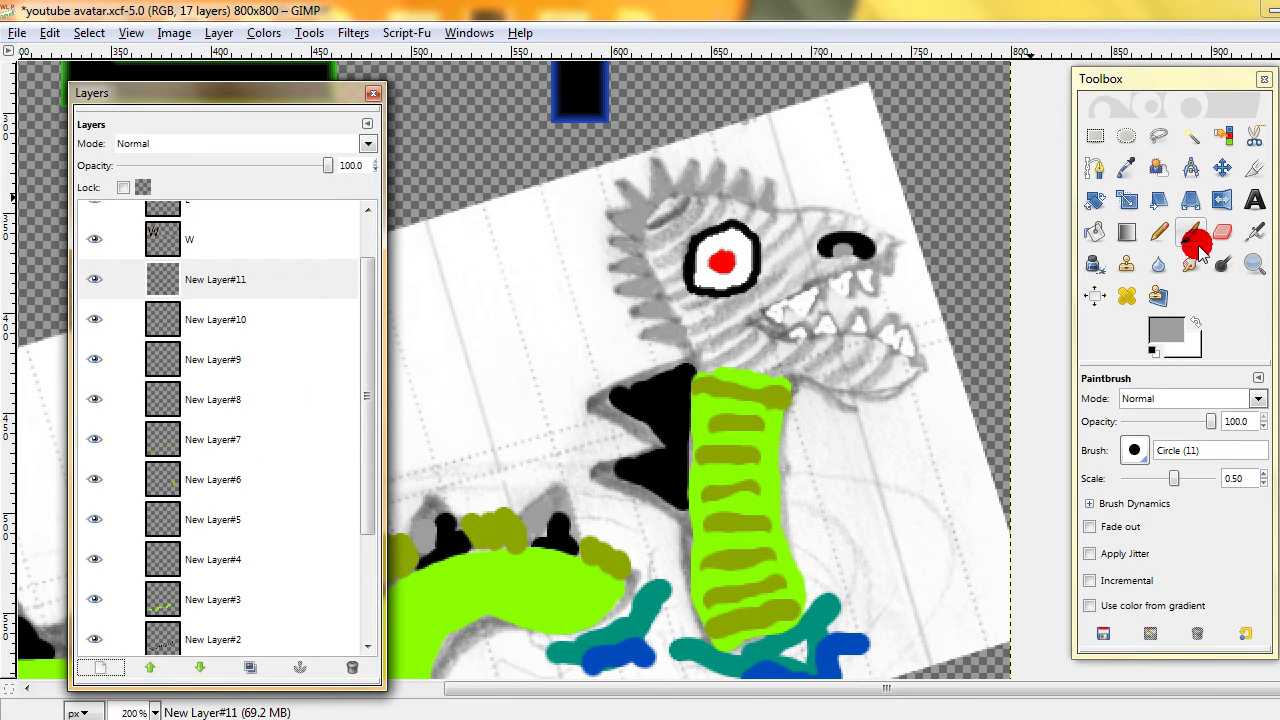
{"action": "left_click", "coordinate": [1160, 332]}
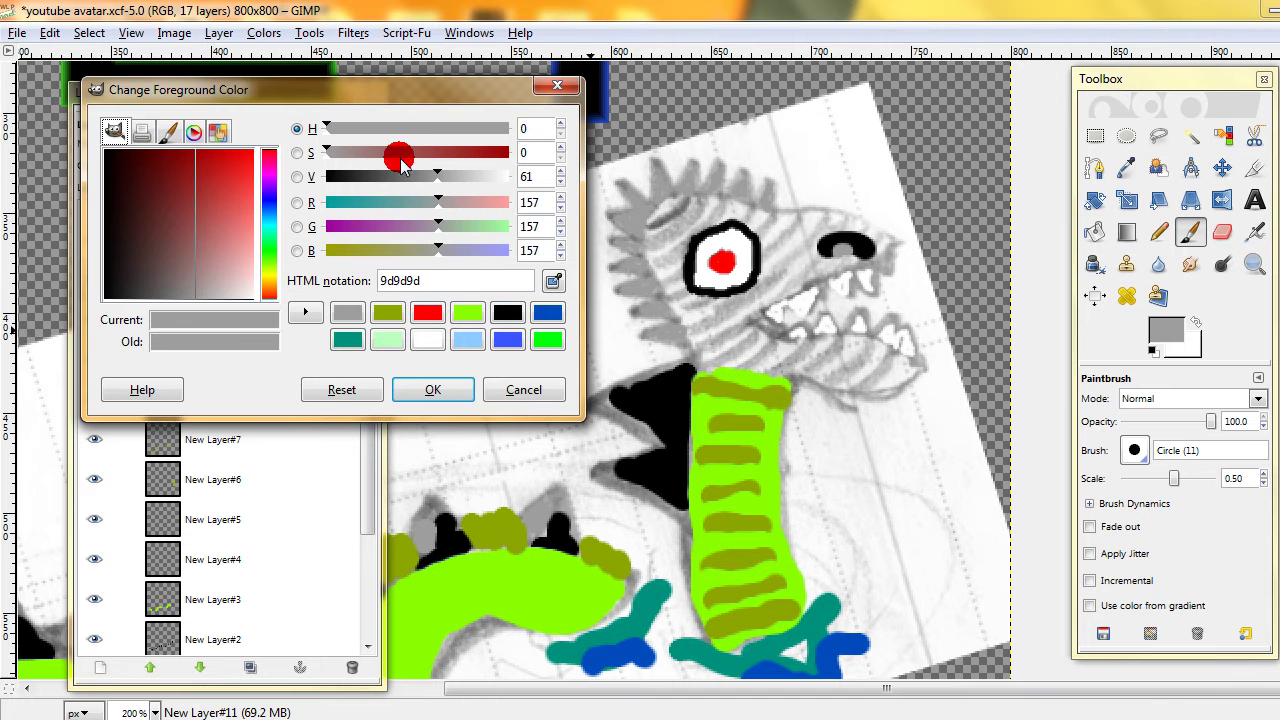
{"action": "left_click_drag", "start_coordinate": [410, 170], "coordinate": [463, 229]}
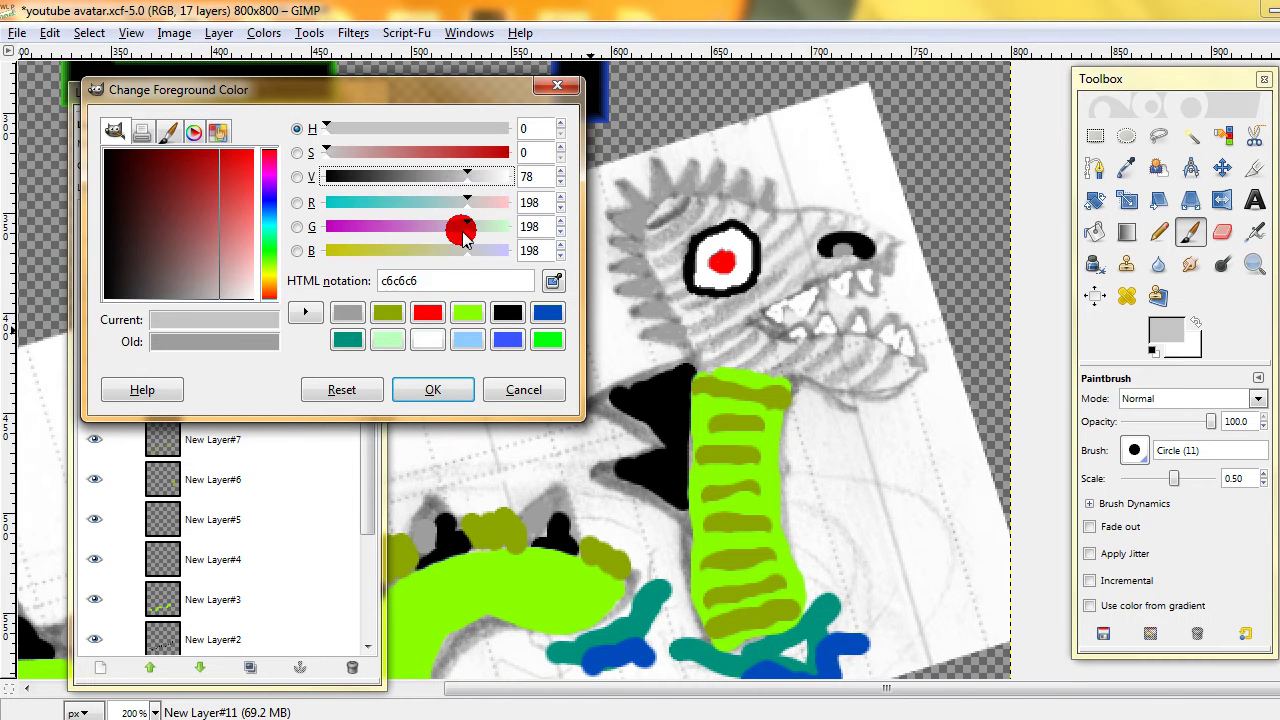
{"action": "left_click", "coordinate": [440, 392]}
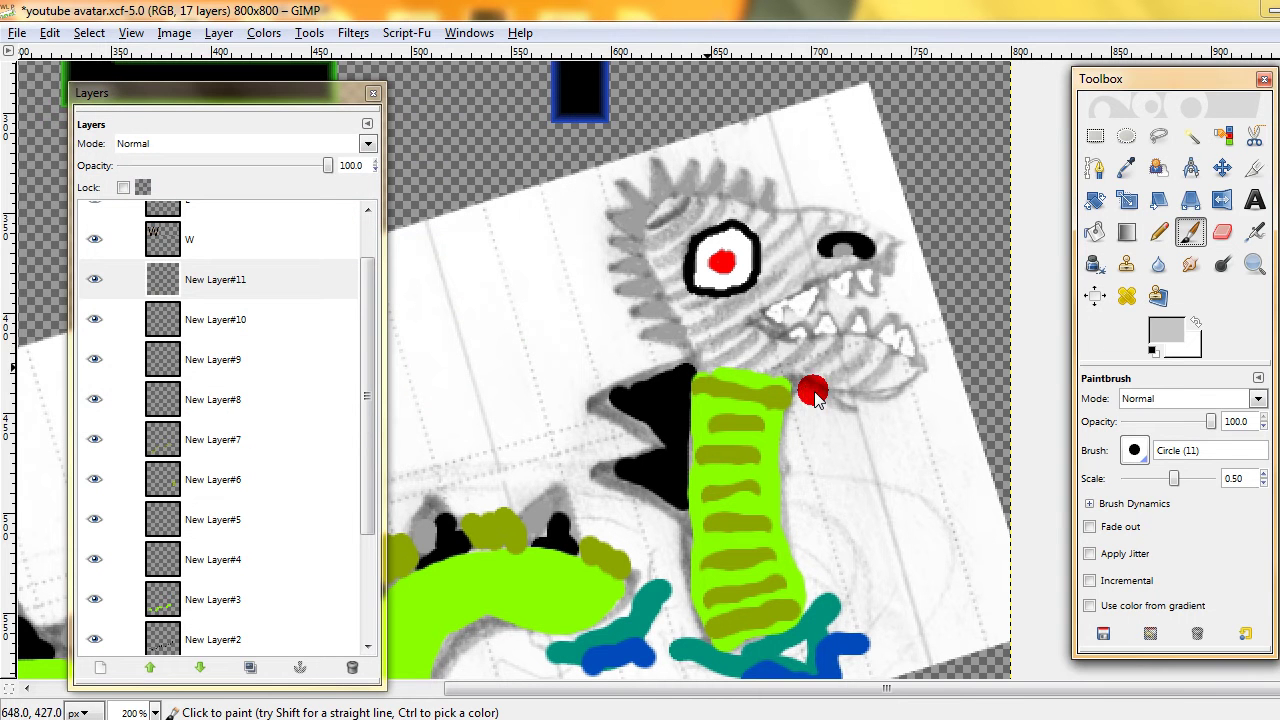
{"action": "mouse_move", "coordinate": [790, 385]}
{"action": "left_mouse_down"}
{"action": "mouse_move", "coordinate": [840, 397]}
{"action": "mouse_move", "coordinate": [930, 370]}
{"action": "mouse_move", "coordinate": [891, 350]}
{"action": "mouse_move", "coordinate": [790, 350]}
{"action": "mouse_move", "coordinate": [765, 328]}
{"action": "mouse_move", "coordinate": [768, 306]}
{"action": "mouse_move", "coordinate": [860, 275]}
{"action": "mouse_move", "coordinate": [891, 229]}
{"action": "mouse_move", "coordinate": [863, 211]}
{"action": "mouse_move", "coordinate": [688, 192]}
{"action": "mouse_move", "coordinate": [662, 207]}
{"action": "mouse_move", "coordinate": [652, 258]}
{"action": "mouse_move", "coordinate": [690, 340]}
{"action": "mouse_move", "coordinate": [731, 366]}
{"action": "mouse_move", "coordinate": [808, 376]}
{"action": "left_mouse_up"}
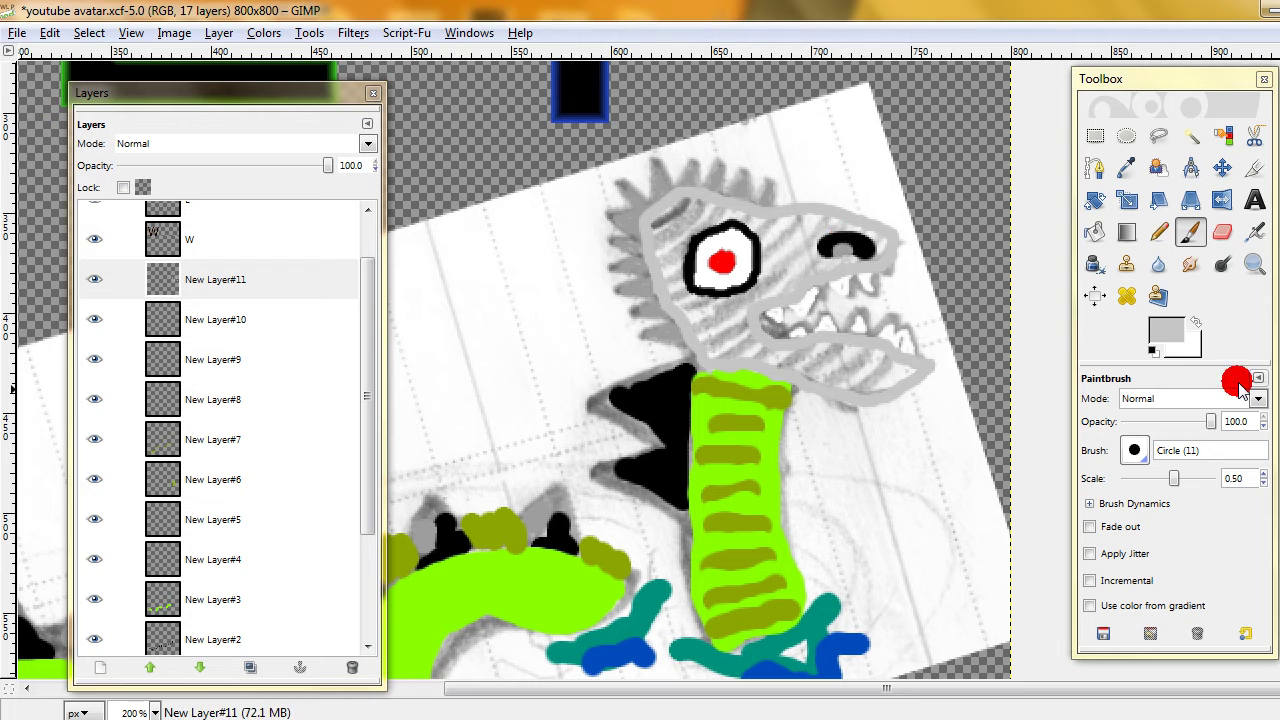
- Paint diagonal light grey stripes across the head, snout and lower jaw inside the outline
{"action": "left_click", "coordinate": [1176, 334]}
{"action": "mouse_move", "coordinate": [634, 280]}
{"action": "left_mouse_down"}
{"action": "mouse_move", "coordinate": [721, 215]}
{"action": "mouse_move", "coordinate": [680, 308]}
{"action": "left_mouse_up"}
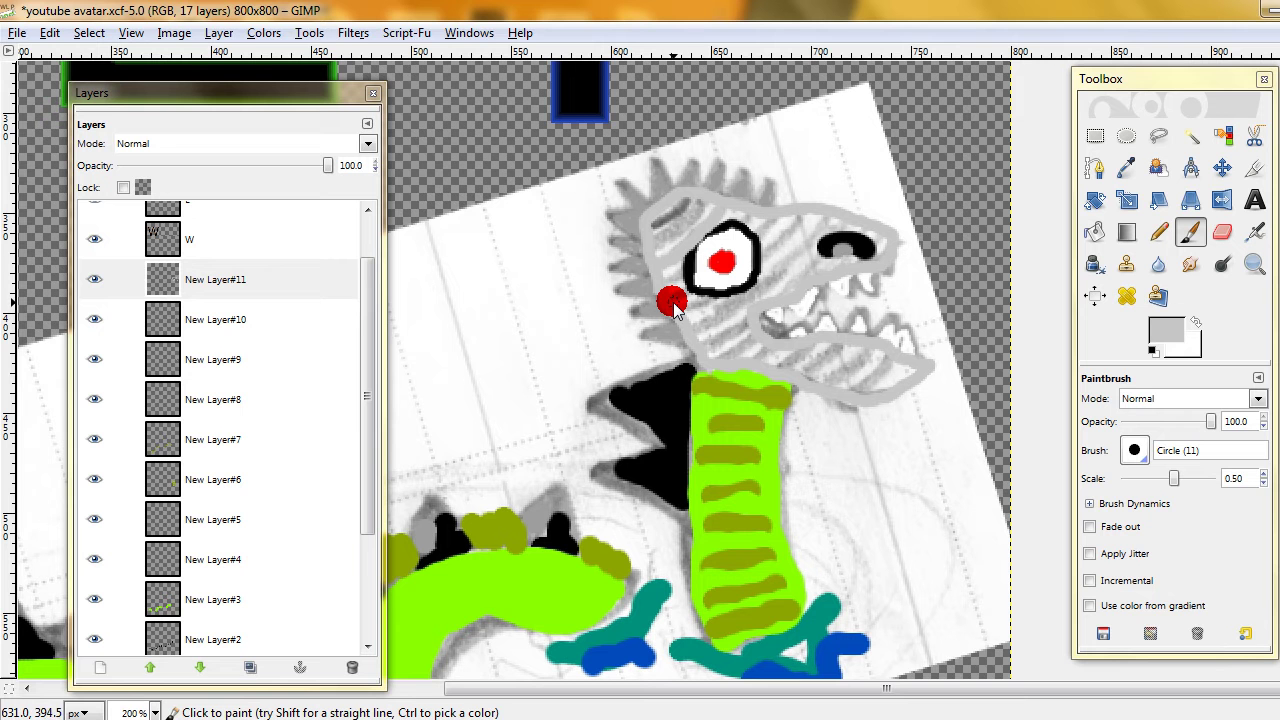
{"action": "left_click_drag", "start_coordinate": [688, 295], "coordinate": [710, 284]}
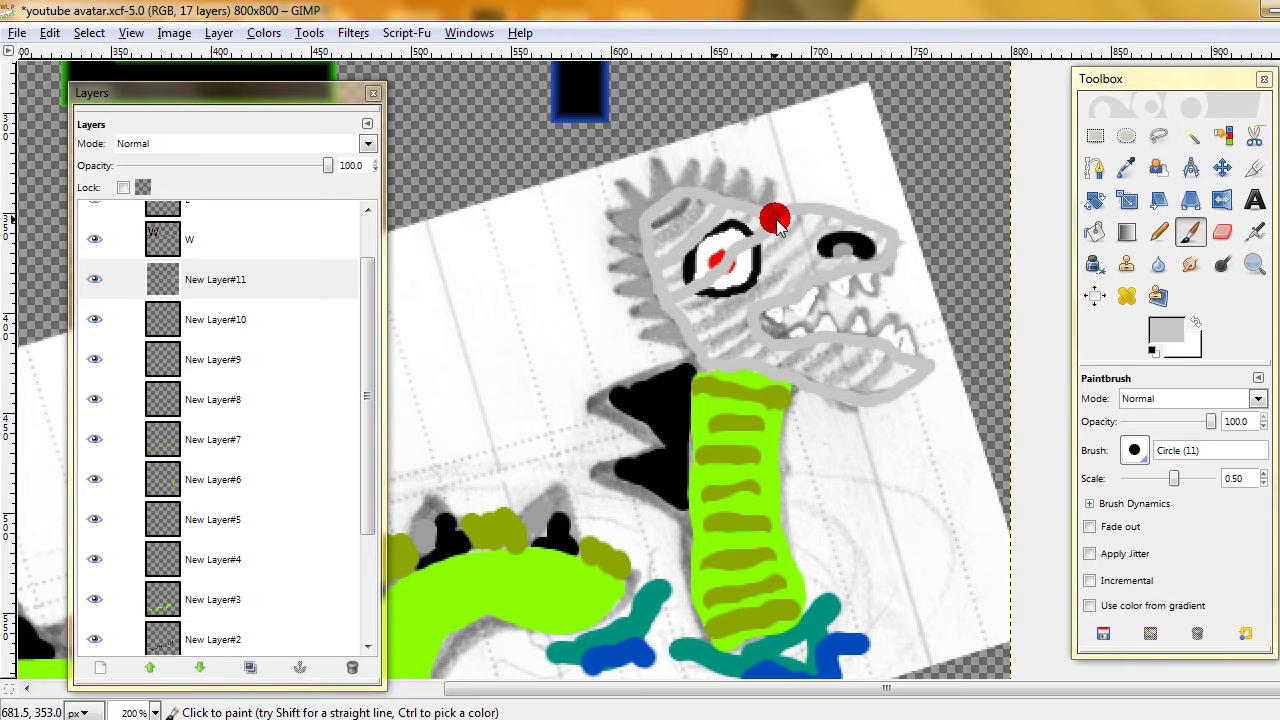
{"action": "mouse_move", "coordinate": [778, 224]}
{"action": "left_mouse_down"}
{"action": "mouse_move", "coordinate": [693, 333]}
{"action": "mouse_move", "coordinate": [779, 278]}
{"action": "mouse_move", "coordinate": [826, 221]}
{"action": "mouse_move", "coordinate": [703, 373]}
{"action": "mouse_move", "coordinate": [759, 336]}
{"action": "mouse_move", "coordinate": [775, 370]}
{"action": "mouse_move", "coordinate": [806, 364]}
{"action": "mouse_move", "coordinate": [810, 347]}
{"action": "mouse_move", "coordinate": [835, 376]}
{"action": "mouse_move", "coordinate": [824, 400]}
{"action": "mouse_move", "coordinate": [783, 384]}
{"action": "mouse_move", "coordinate": [781, 367]}
{"action": "mouse_move", "coordinate": [814, 342]}
{"action": "mouse_move", "coordinate": [821, 389]}
{"action": "mouse_move", "coordinate": [871, 349]}
{"action": "left_mouse_up"}
- Set the foreground to the recently used darker grey and paint diagonal stripes between the light grey ones across the head and jaws
{"action": "left_click", "coordinate": [1162, 335]}
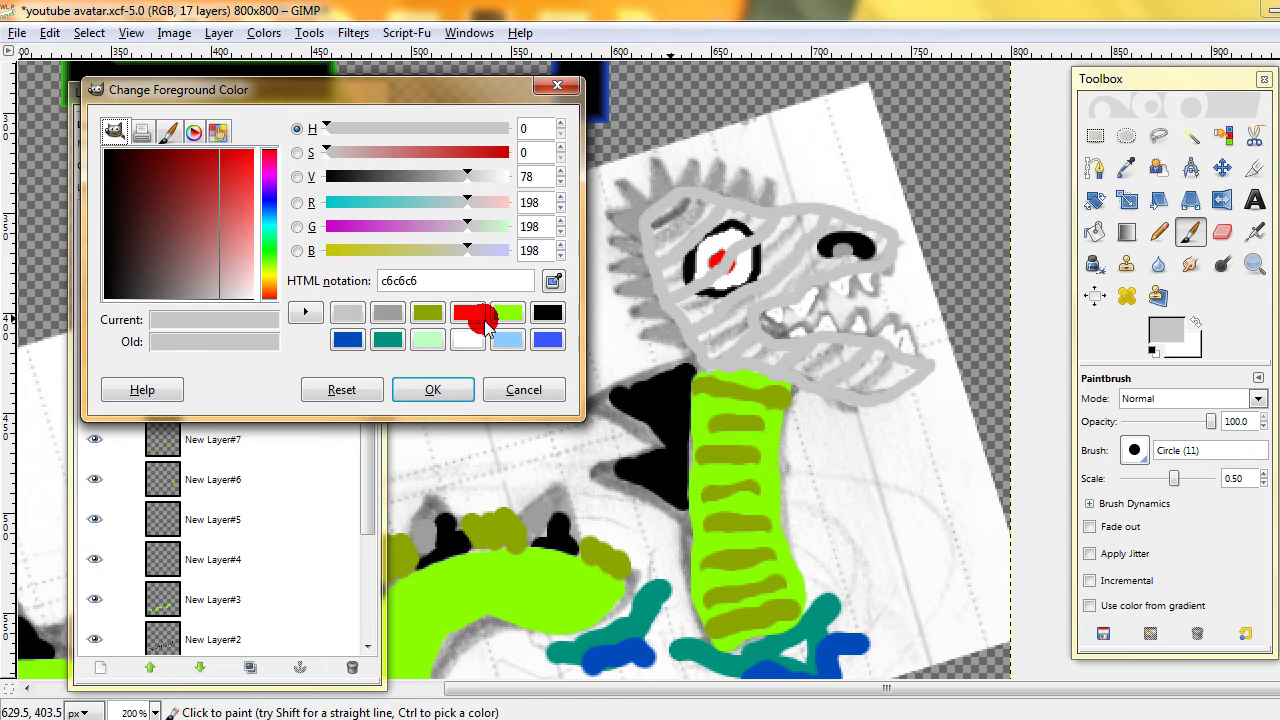
{"action": "left_click", "coordinate": [388, 313]}
{"action": "left_click", "coordinate": [422, 389]}
{"action": "left_click", "coordinate": [677, 246]}
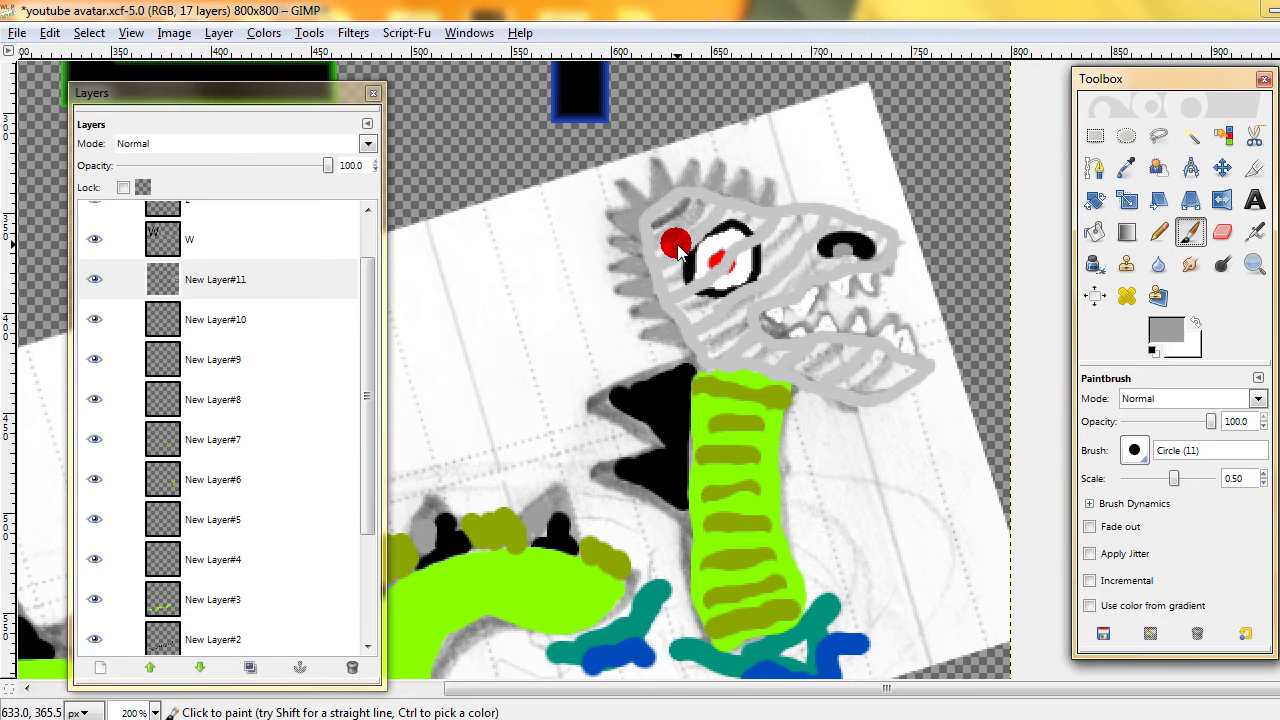
{"action": "mouse_move", "coordinate": [658, 248]}
{"action": "left_mouse_down"}
{"action": "mouse_move", "coordinate": [703, 203]}
{"action": "mouse_move", "coordinate": [665, 287]}
{"action": "mouse_move", "coordinate": [744, 218]}
{"action": "mouse_move", "coordinate": [698, 322]}
{"action": "mouse_move", "coordinate": [685, 312]}
{"action": "mouse_move", "coordinate": [804, 220]}
{"action": "mouse_move", "coordinate": [751, 355]}
{"action": "mouse_move", "coordinate": [723, 365]}
{"action": "mouse_move", "coordinate": [701, 347]}
{"action": "mouse_move", "coordinate": [757, 318]}
{"action": "mouse_move", "coordinate": [769, 361]}
{"action": "mouse_move", "coordinate": [758, 370]}
{"action": "mouse_move", "coordinate": [759, 350]}
{"action": "mouse_move", "coordinate": [813, 353]}
{"action": "mouse_move", "coordinate": [805, 374]}
{"action": "mouse_move", "coordinate": [779, 382]}
{"action": "mouse_move", "coordinate": [756, 374]}
{"action": "mouse_move", "coordinate": [773, 346]}
{"action": "mouse_move", "coordinate": [800, 377]}
{"action": "mouse_move", "coordinate": [837, 342]}
{"action": "mouse_move", "coordinate": [857, 393]}
{"action": "mouse_move", "coordinate": [891, 362]}
{"action": "mouse_move", "coordinate": [916, 373]}
{"action": "mouse_move", "coordinate": [896, 291]}
{"action": "left_mouse_up"}
{"action": "left_click", "coordinate": [671, 246]}
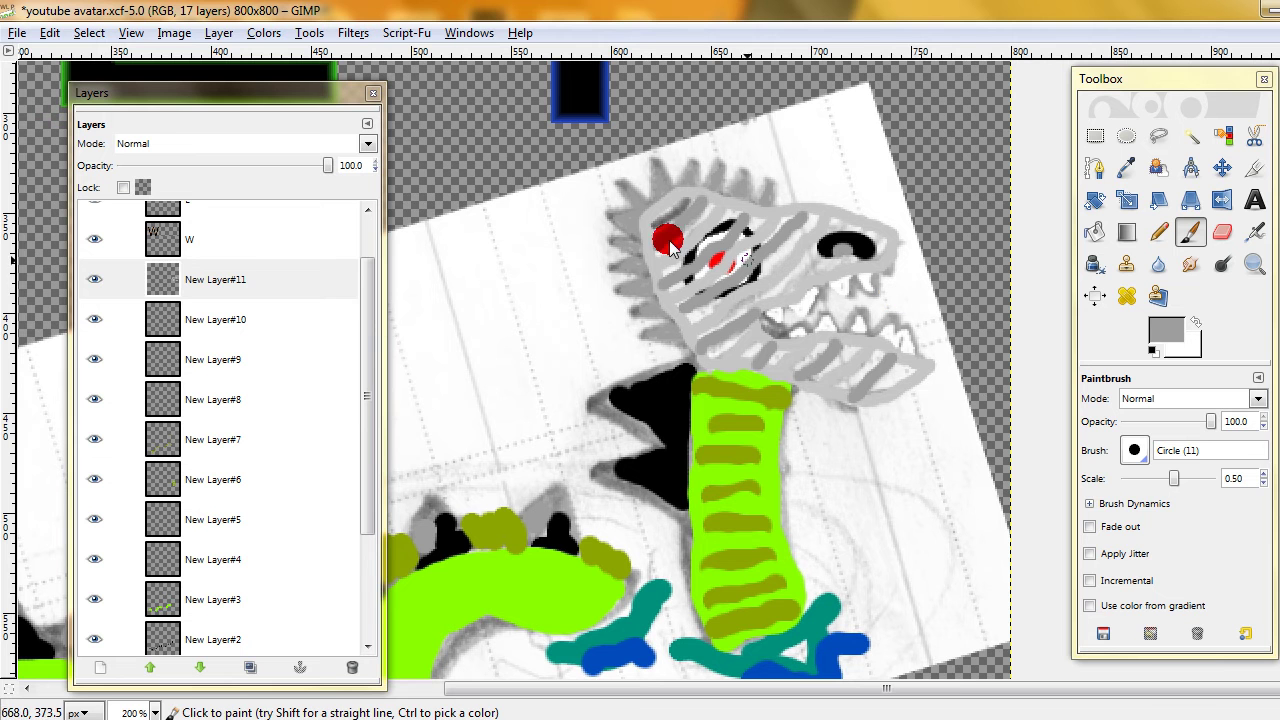
- Send New Layer#11, which holds the head stripes, to the bottom of the layer stack
{"action": "left_click", "coordinate": [213, 283]}
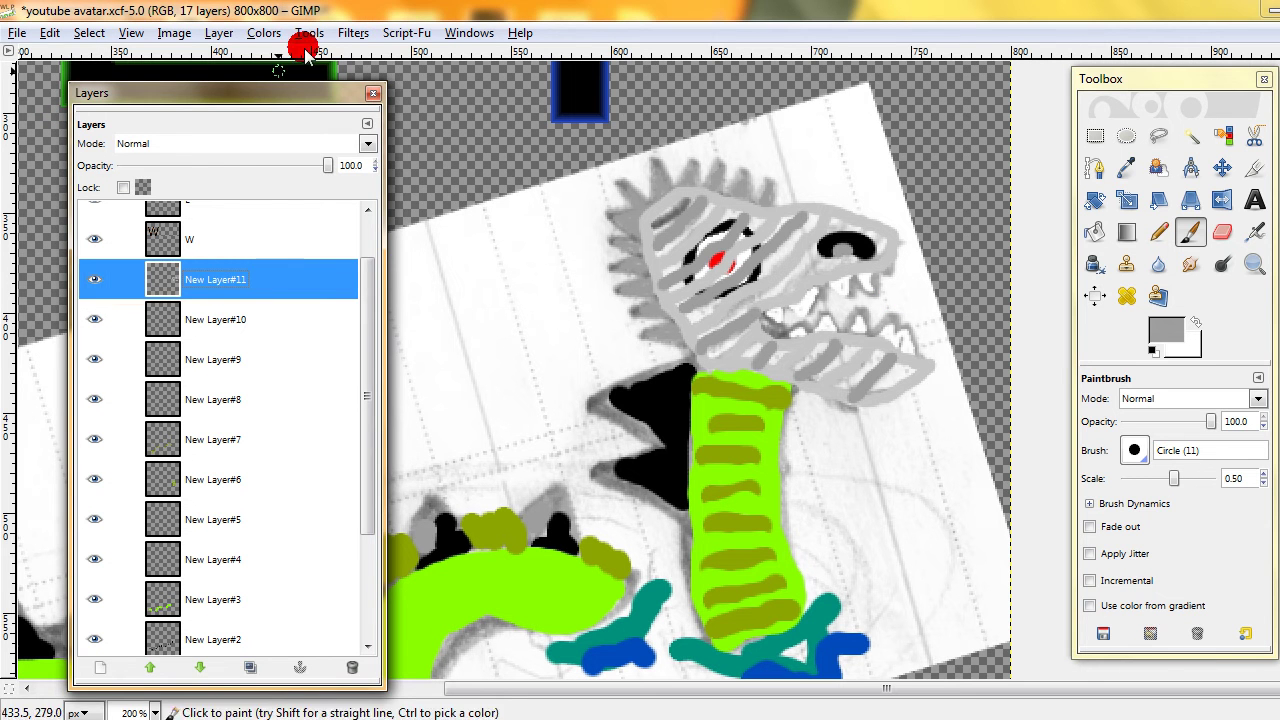
{"action": "left_click", "coordinate": [220, 33]}
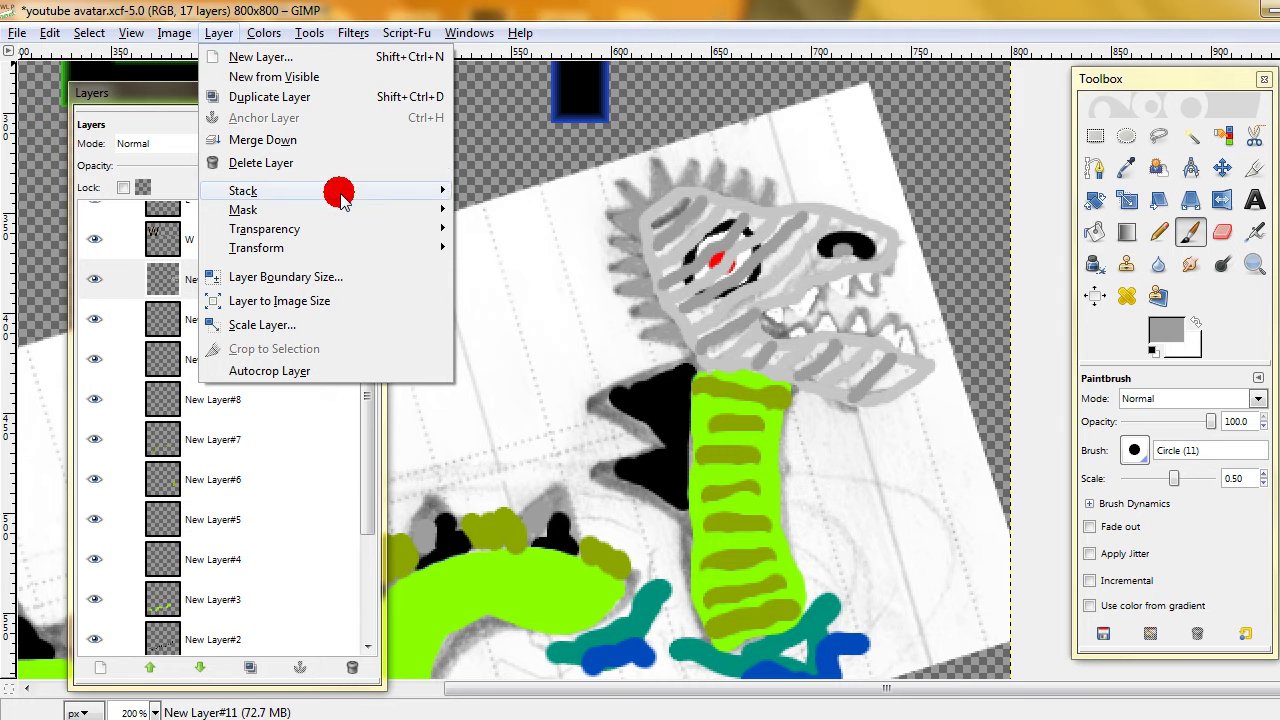
{"action": "mouse_move", "coordinate": [329, 191]}
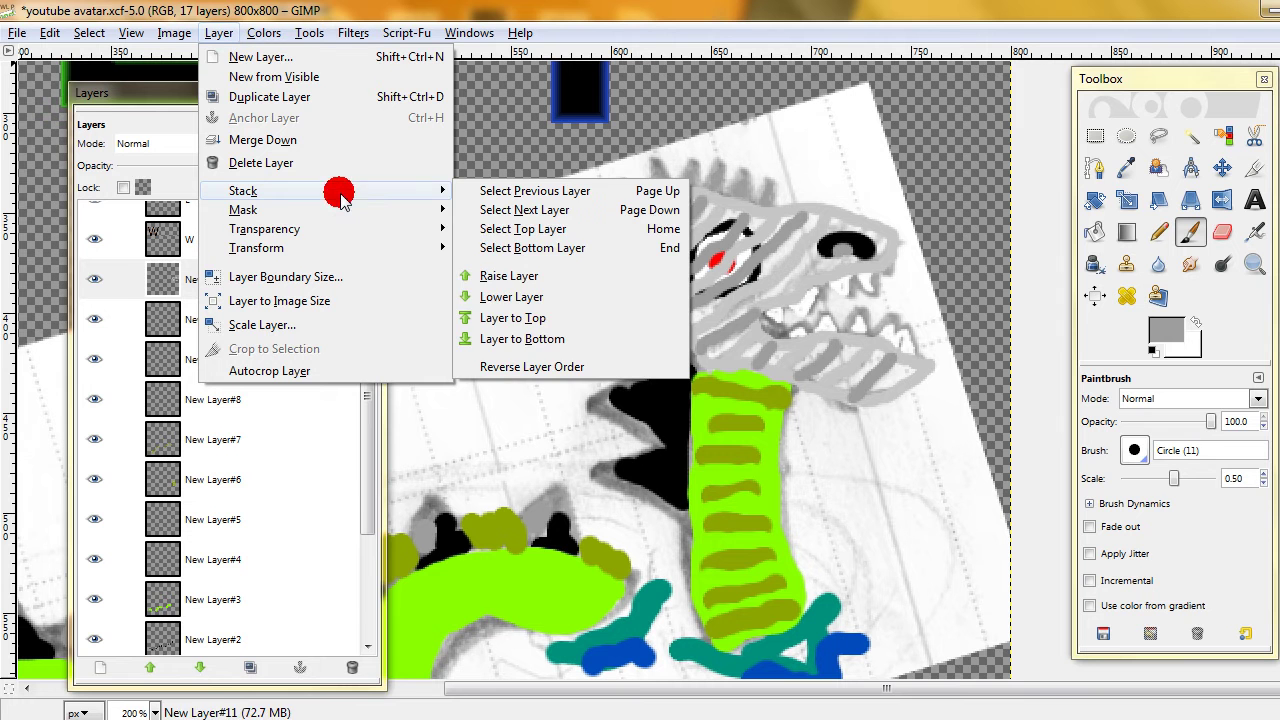
{"action": "left_click", "coordinate": [519, 337]}
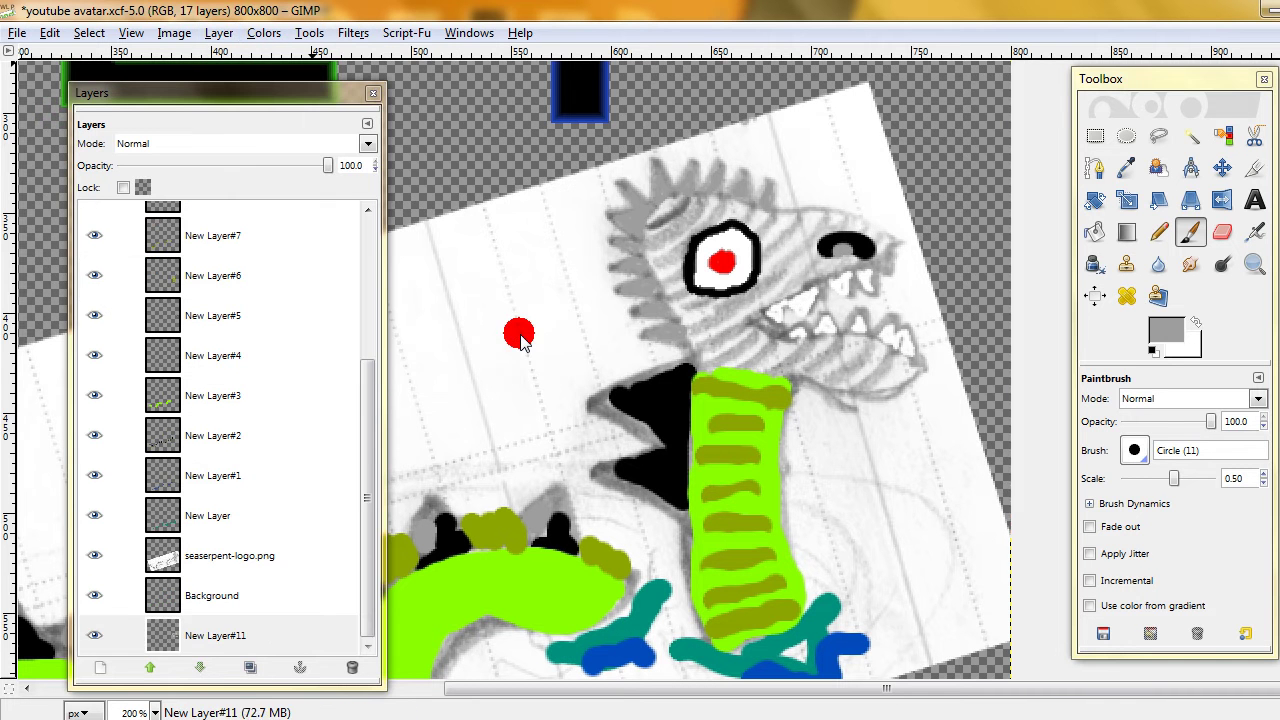
{"action": "left_click", "coordinate": [360, 380]}
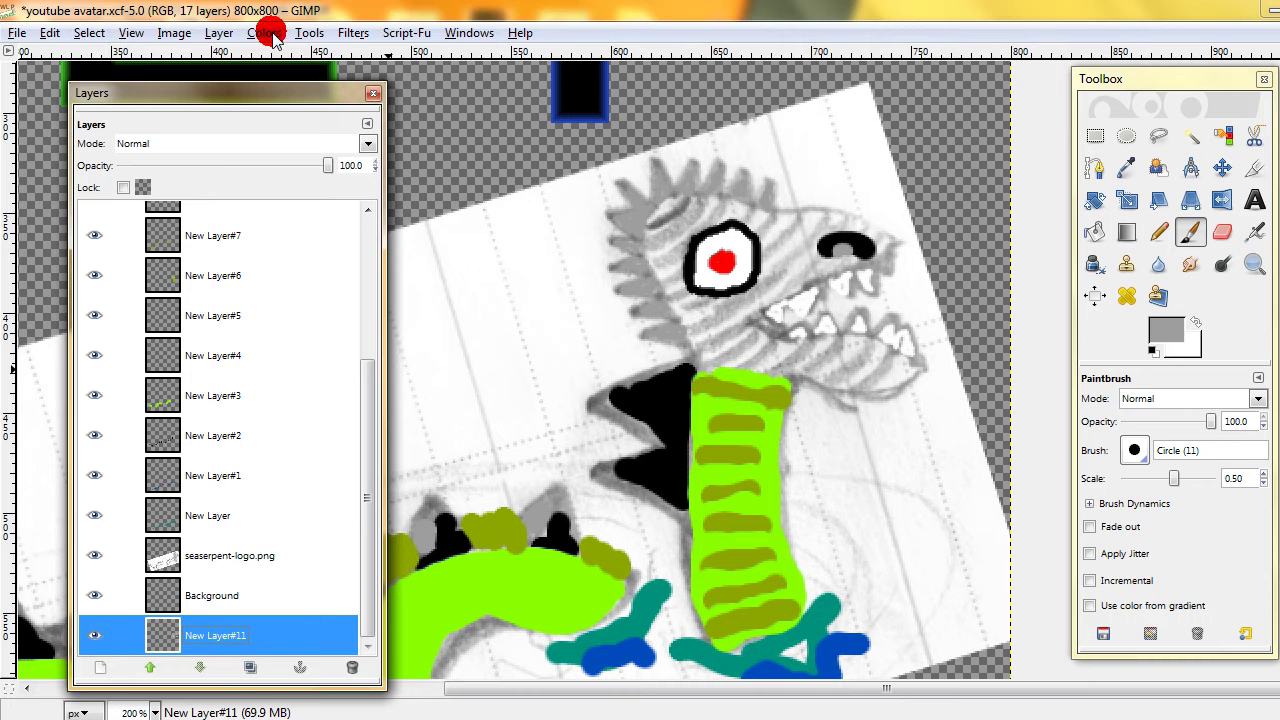
- Raise New Layer#11 two levels so that it sits directly above the seaserpent-logo.png layer
{"action": "left_click", "coordinate": [219, 36]}
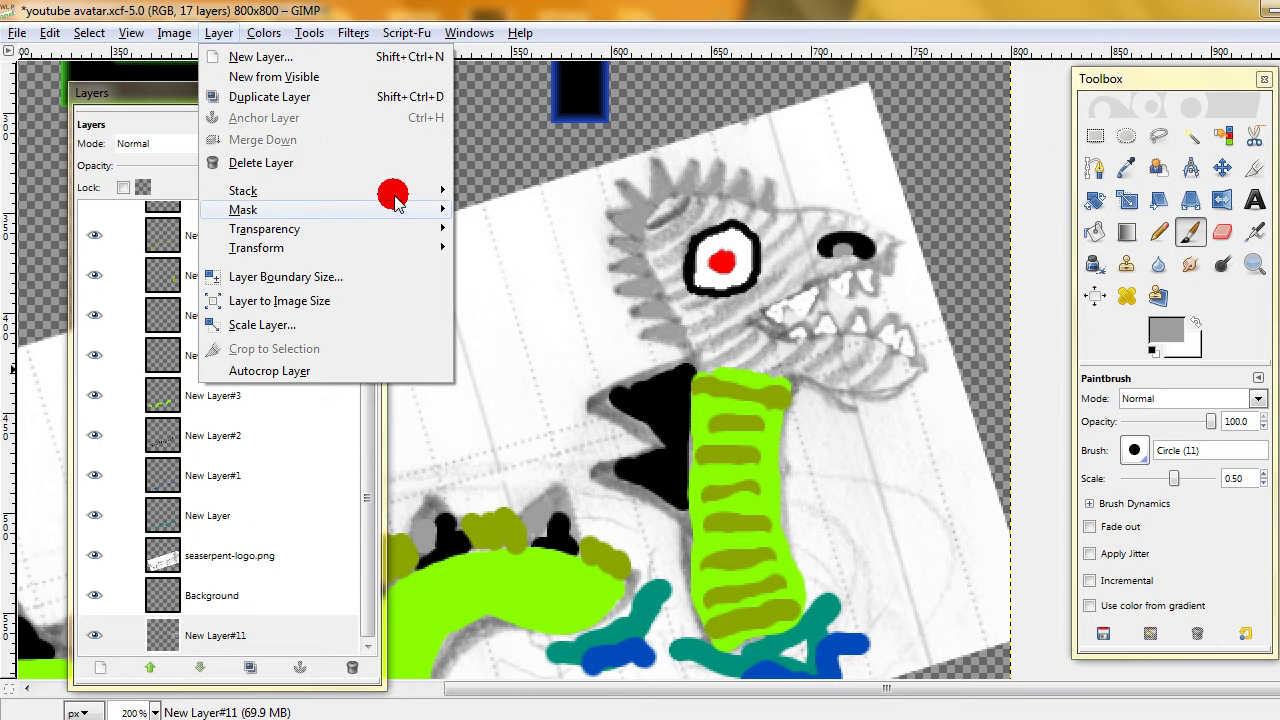
{"action": "mouse_move", "coordinate": [449, 191]}
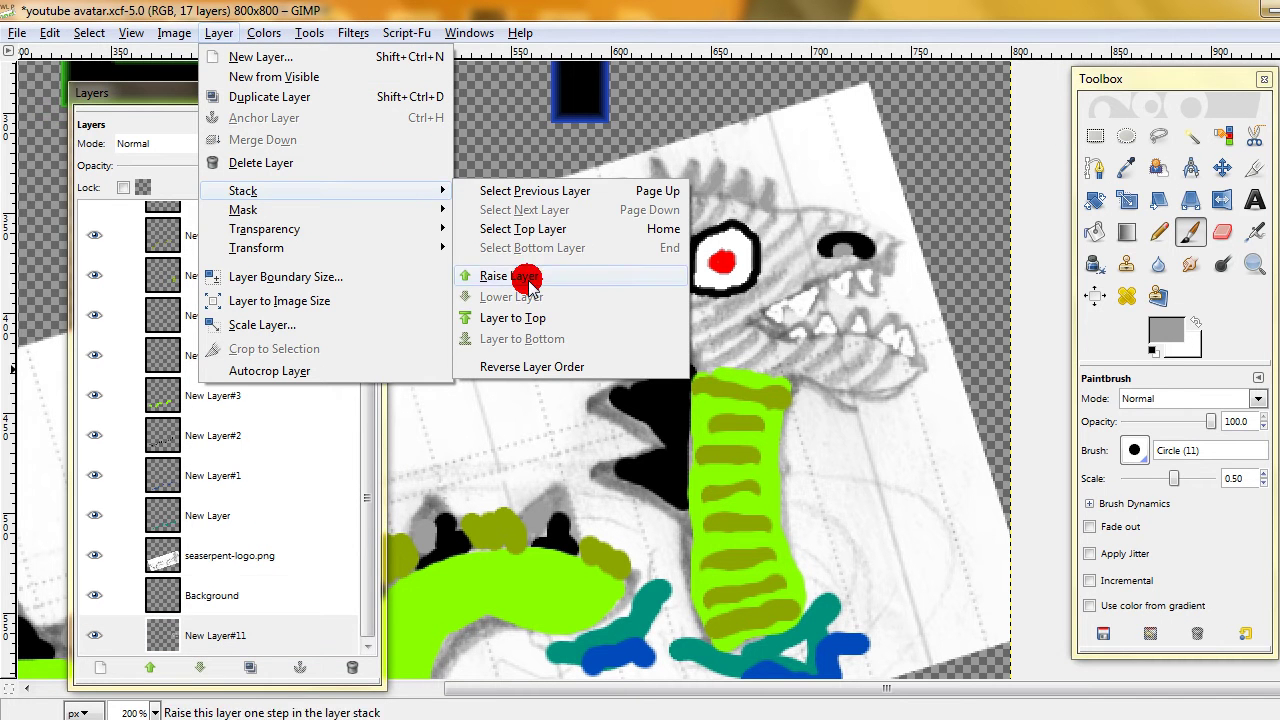
{"action": "left_click", "coordinate": [455, 275]}
{"action": "left_click", "coordinate": [217, 34]}
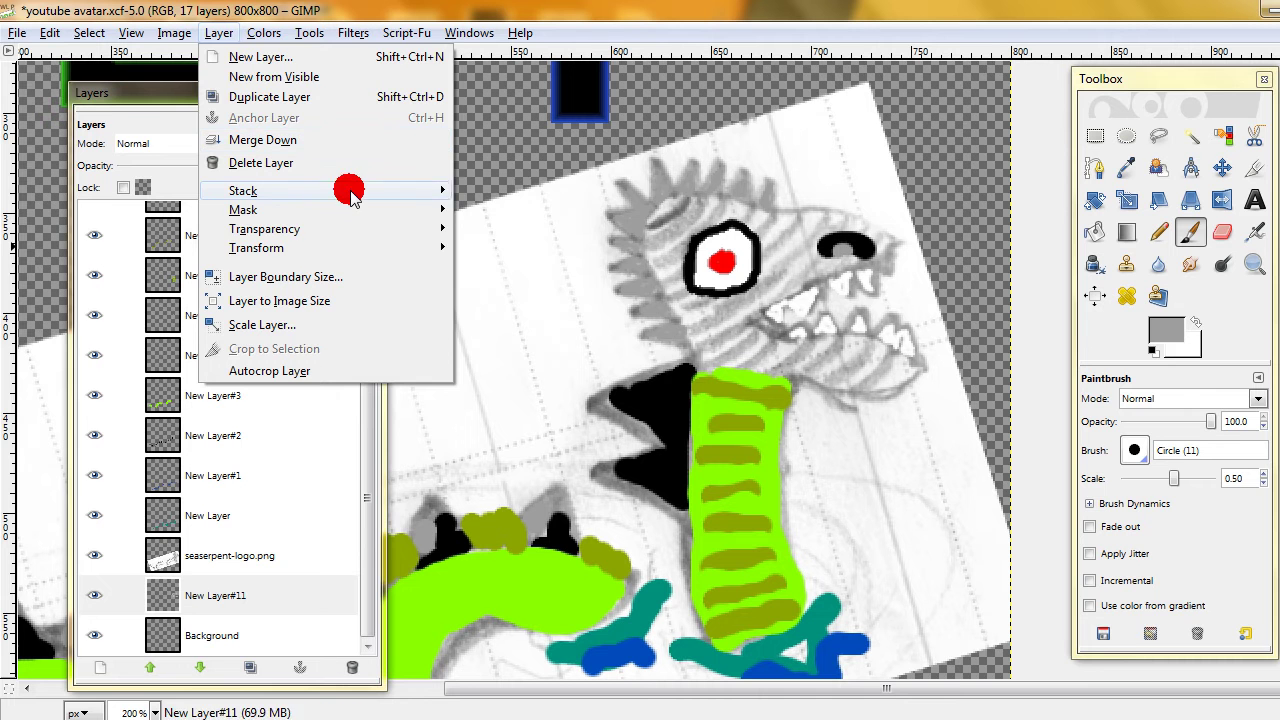
{"action": "mouse_move", "coordinate": [346, 191]}
{"action": "left_click", "coordinate": [487, 280]}
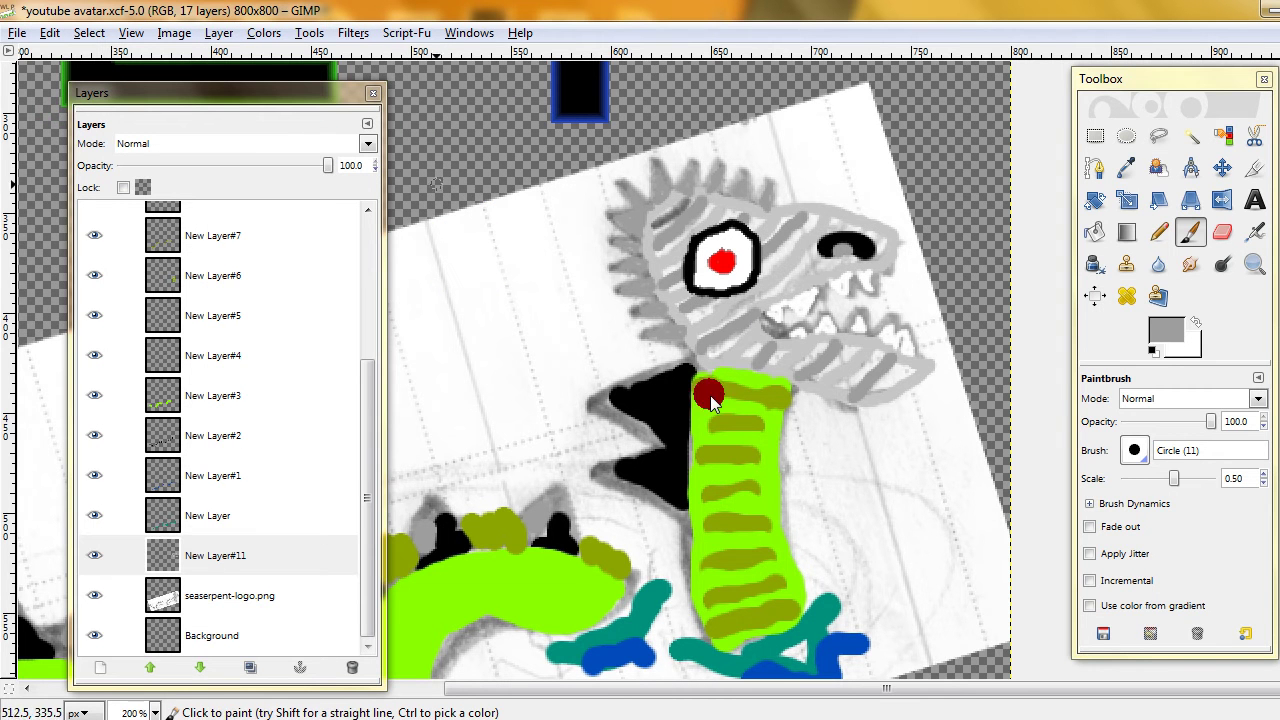
{"action": "scroll", "coordinate": [874, 394], "scroll_direction": "down", "scroll_amount": 5}
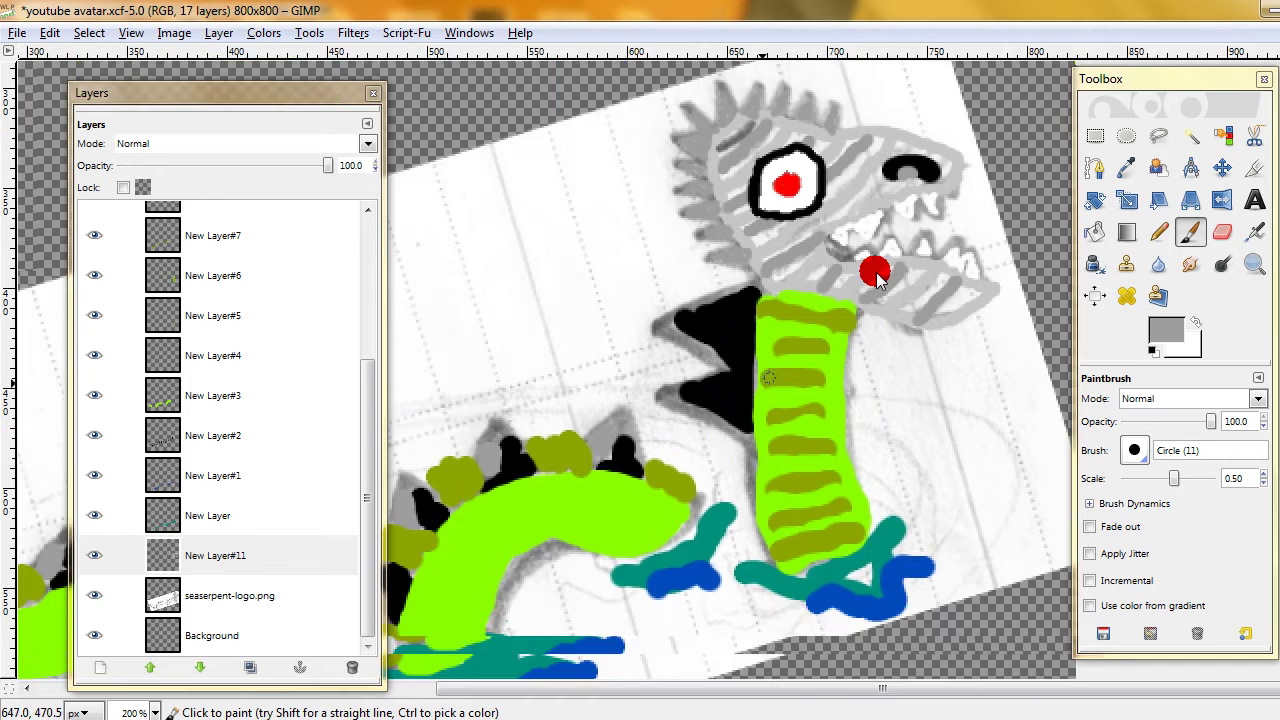
{"action": "scroll", "coordinate": [757, 257], "scroll_direction": "left", "scroll_amount": 6}
{"action": "scroll", "coordinate": [700, 280], "scroll_direction": "down", "scroll_amount": 3}
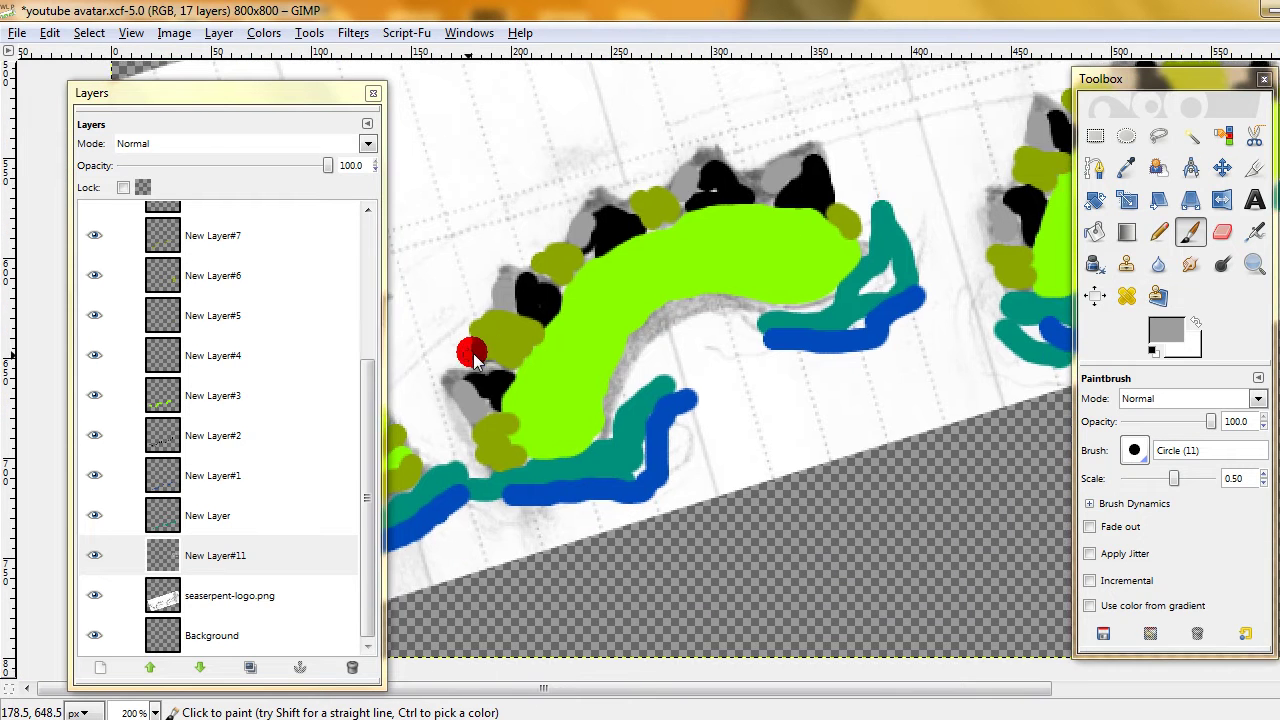
- Make seaserpent-logo.png the active layer and save the avatar project
{"action": "scroll", "coordinate": [800, 270], "scroll_direction": "left", "scroll_amount": 7}
{"action": "scroll", "coordinate": [790, 300], "scroll_direction": "right", "scroll_amount": 4}
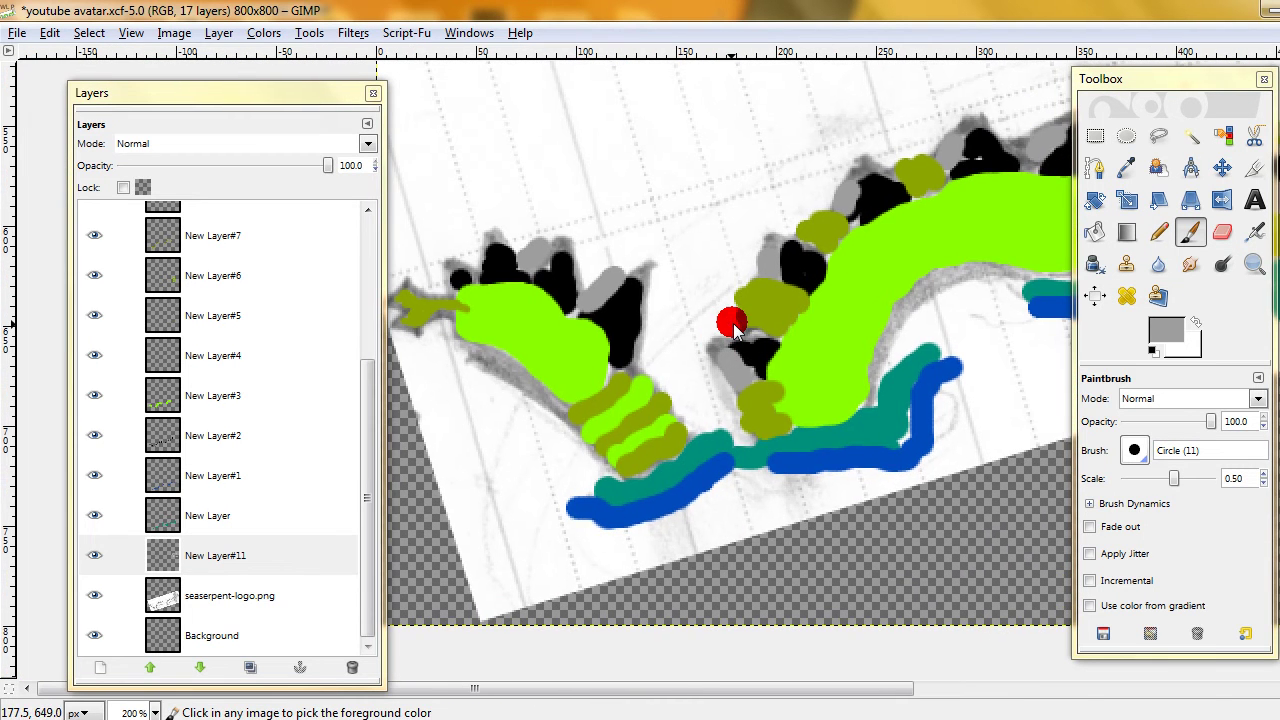
{"action": "scroll", "coordinate": [735, 330], "scroll_direction": "right", "scroll_amount": 4}
{"action": "scroll", "coordinate": [733, 325], "scroll_direction": "down", "scroll_amount": 1, "text": "ctrl"}
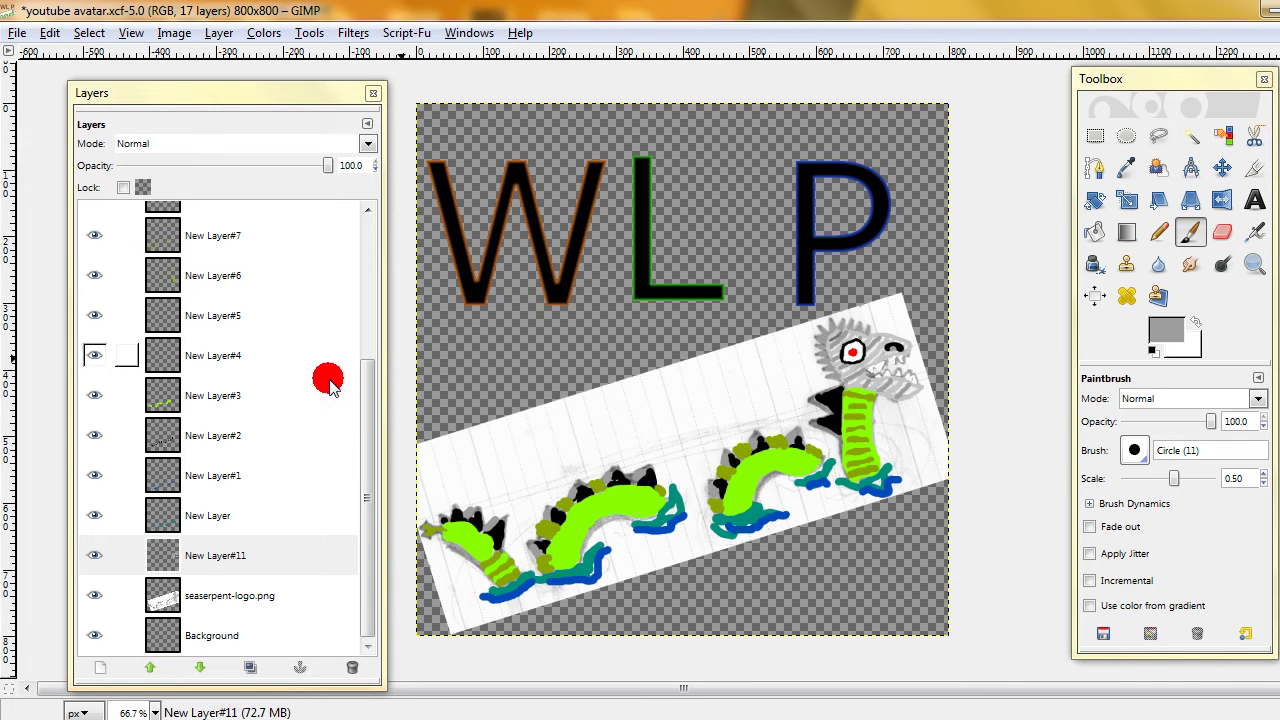
{"action": "left_click_drag", "start_coordinate": [360, 386], "coordinate": [337, 466]}
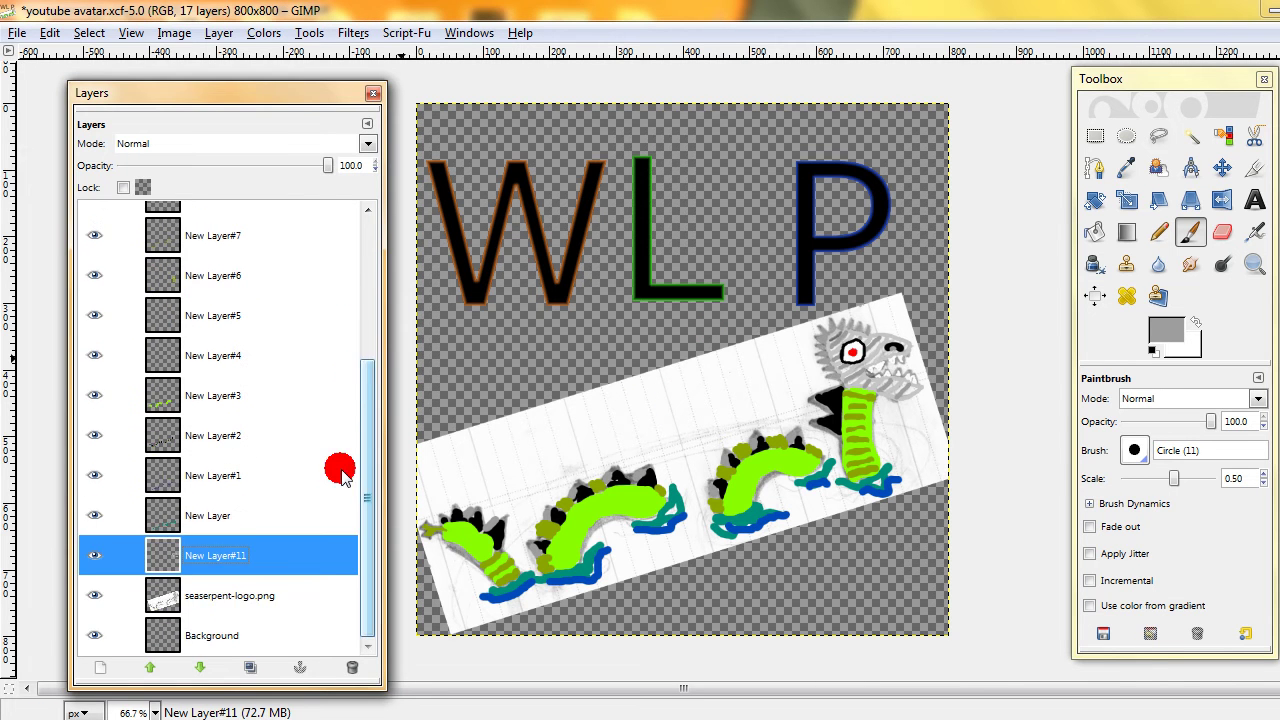
{"action": "left_click", "coordinate": [226, 600]}
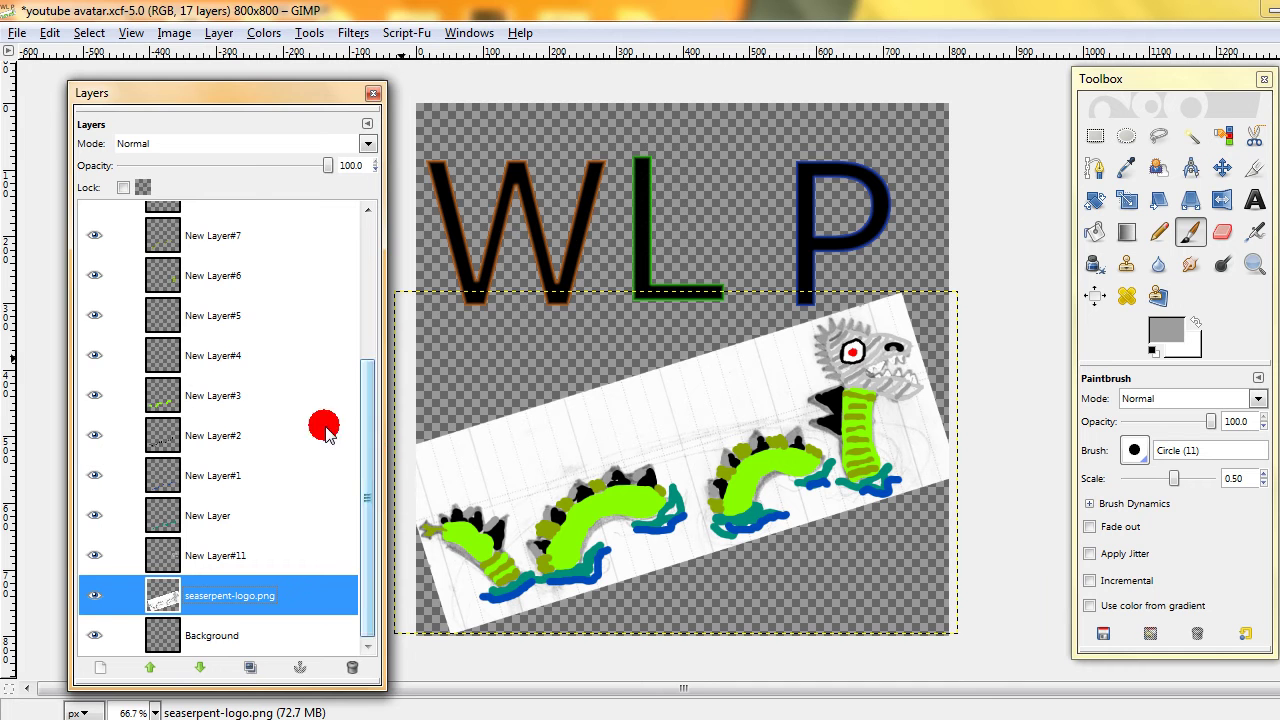
{"action": "left_click", "coordinate": [20, 30]}
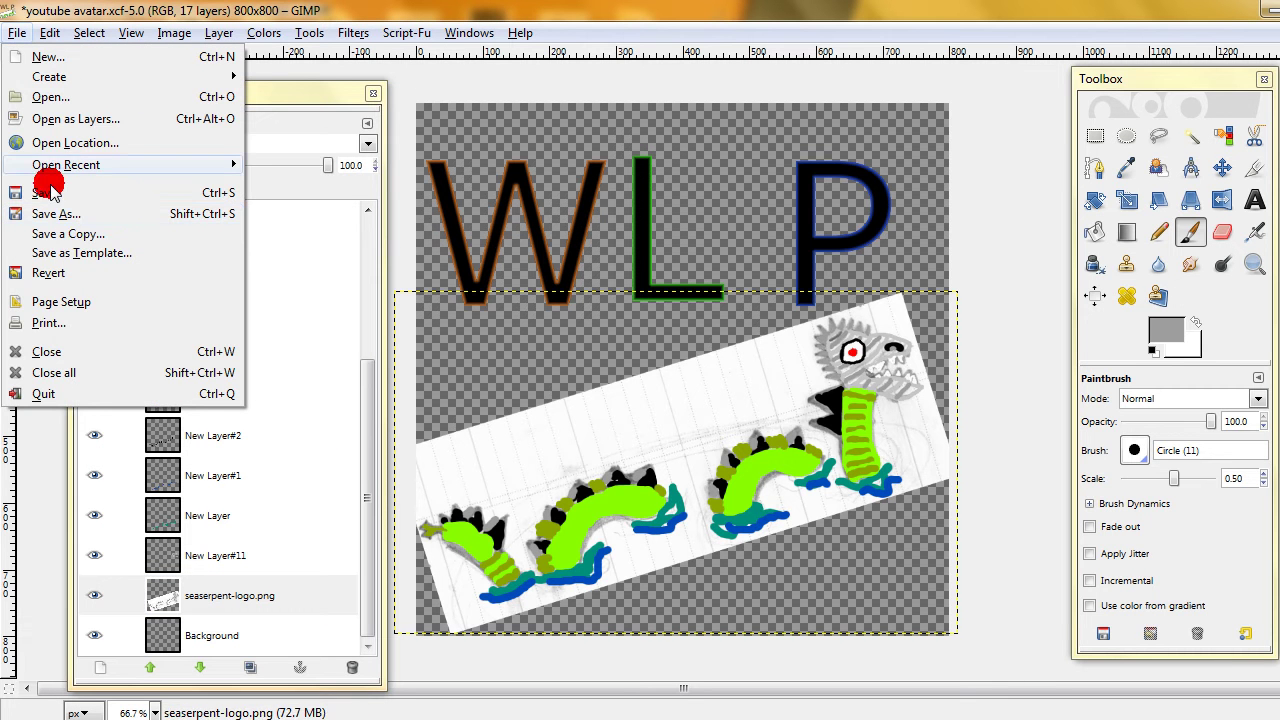
{"action": "left_click", "coordinate": [40, 191]}
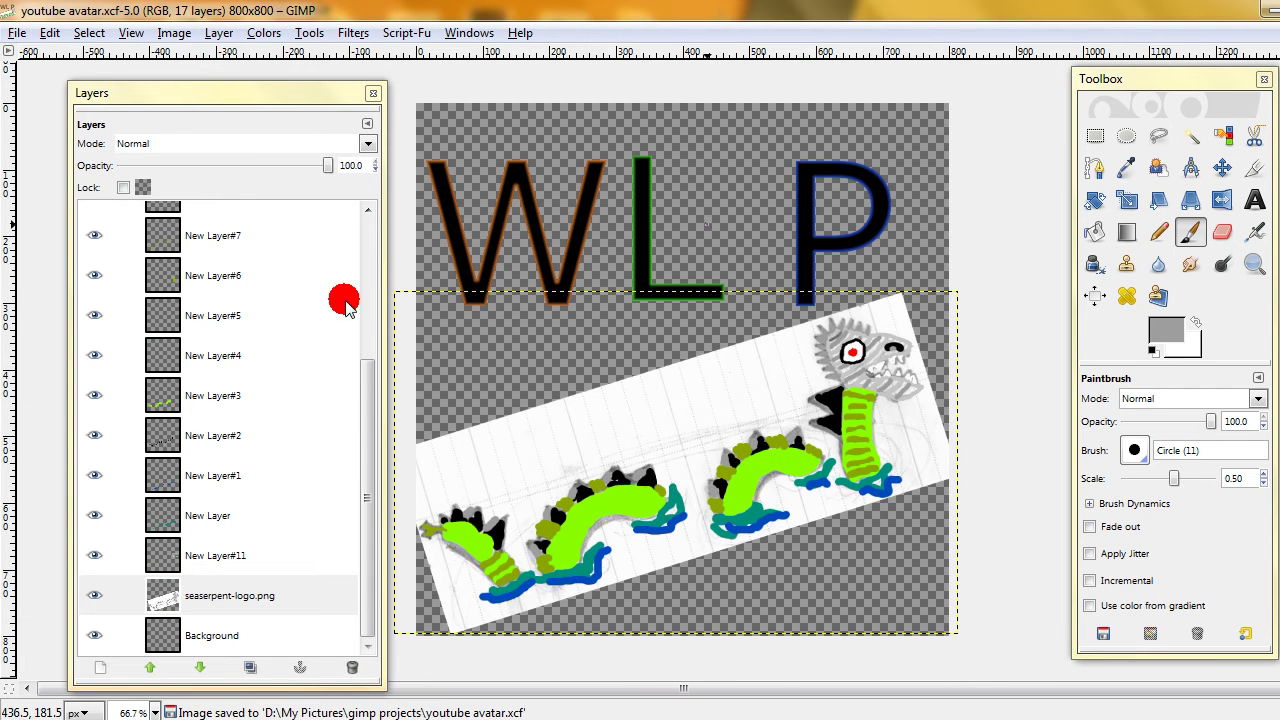
- Merge the P, L and W letter layers into a single layer
{"action": "left_click_drag", "start_coordinate": [366, 423], "coordinate": [366, 246]}
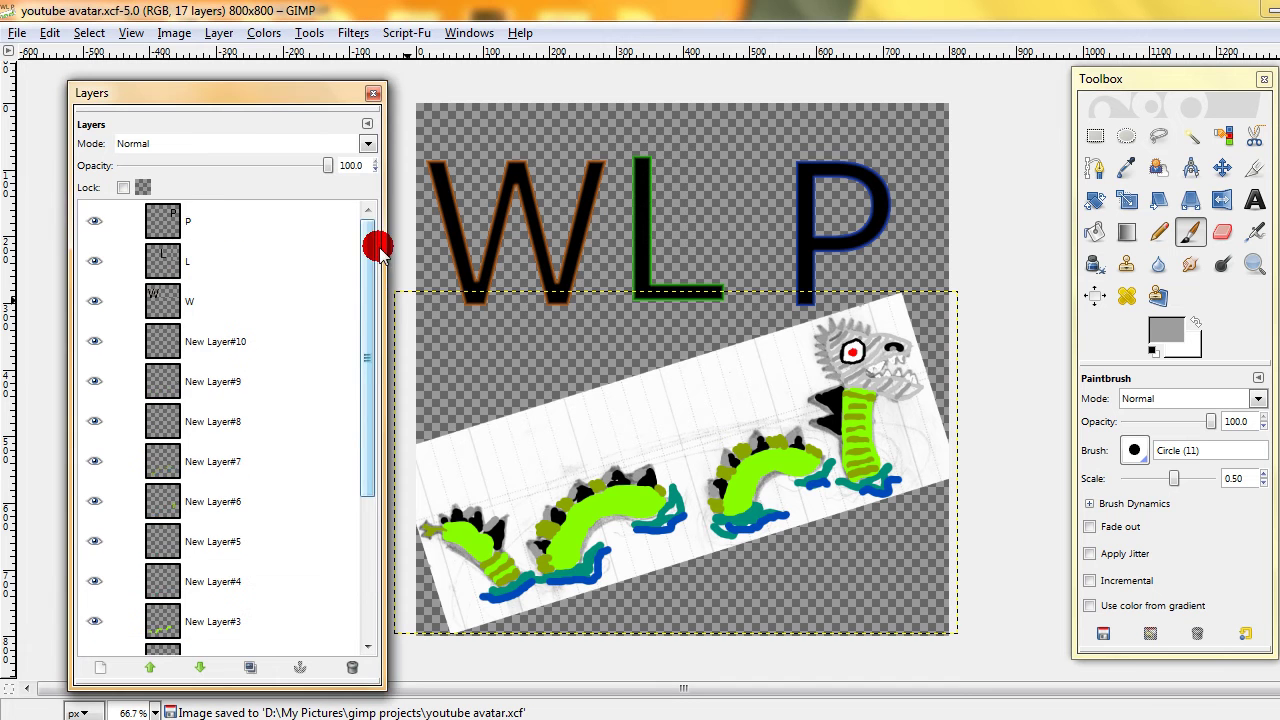
{"action": "right_click", "coordinate": [204, 224]}
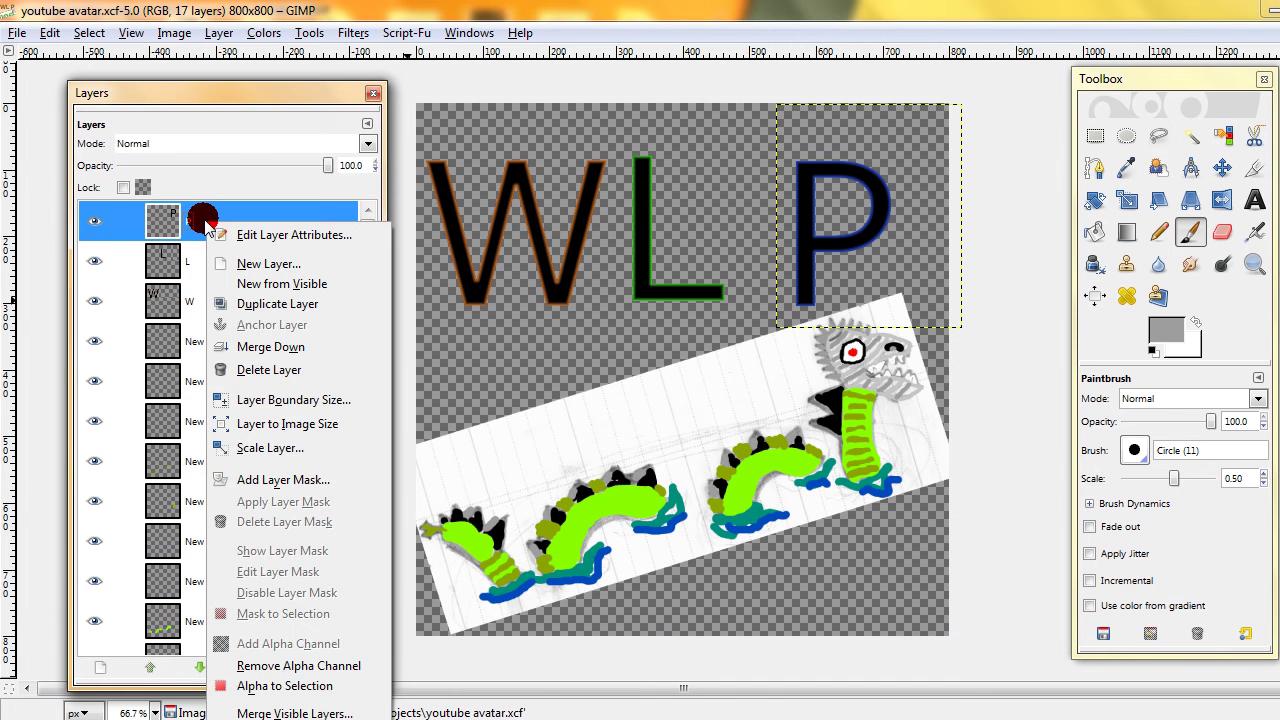
{"action": "left_click", "coordinate": [222, 348]}
{"action": "right_click", "coordinate": [198, 220]}
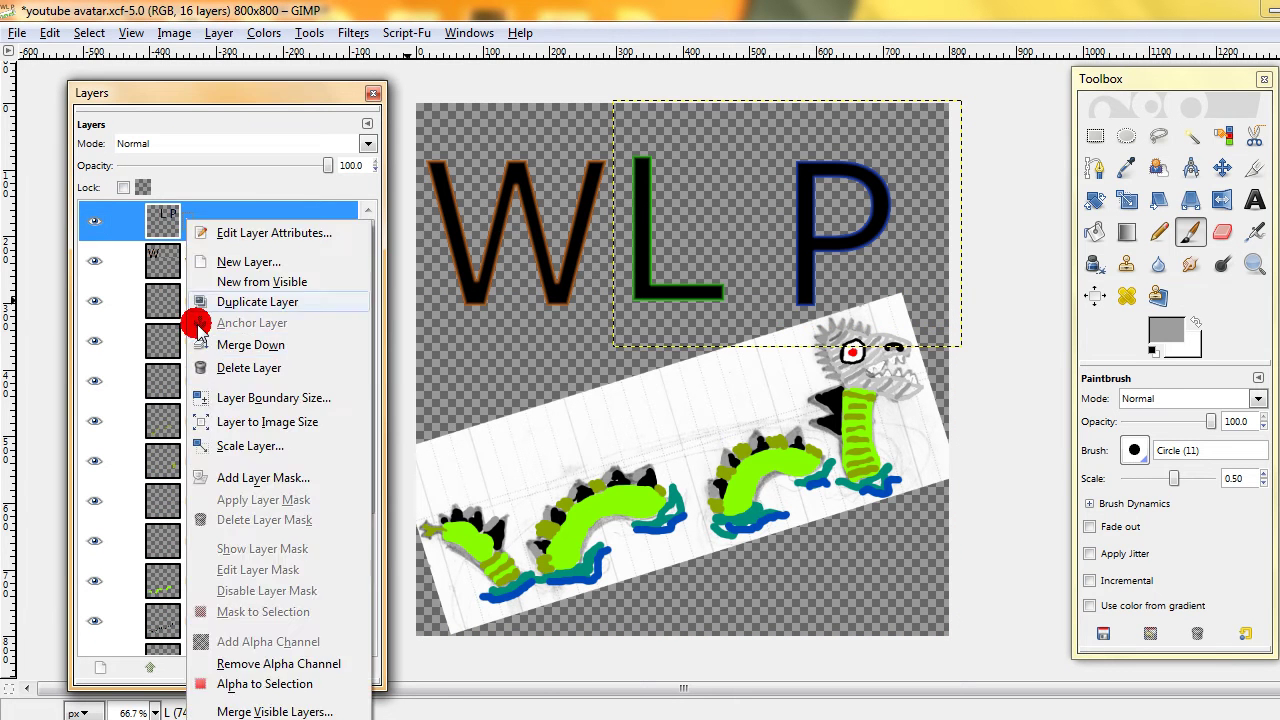
{"action": "left_click", "coordinate": [194, 343]}
- Rename the merged letter layer as text
{"action": "double_click", "coordinate": [186, 219]}
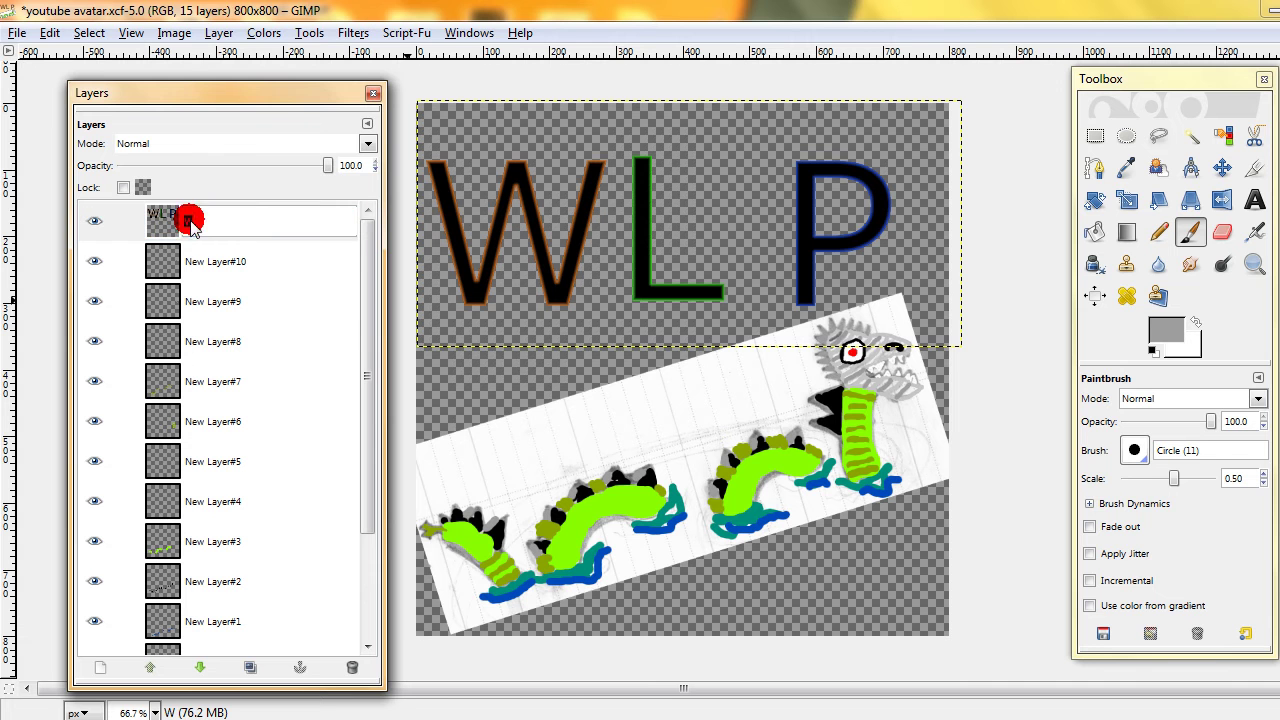
{"action": "type", "text": "text"}
{"action": "key", "text": "Return"}
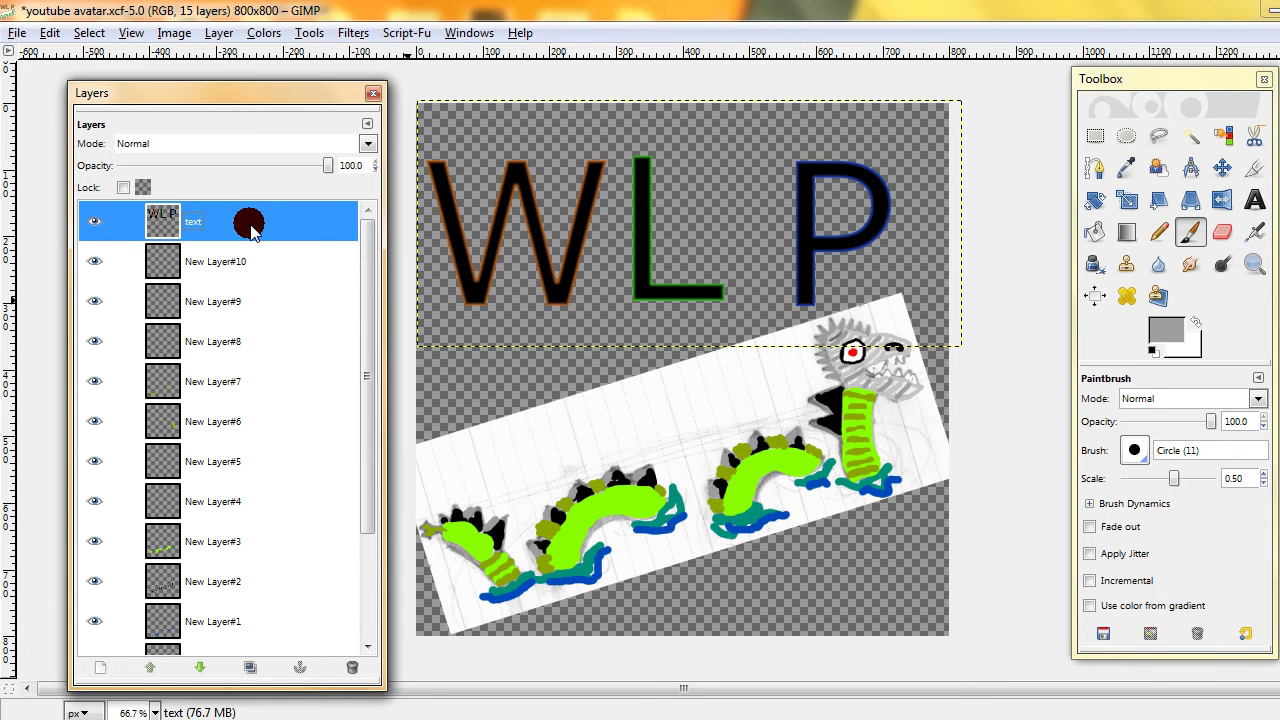
- Cut the letter P out of the text layer, paste it back, move it closer to the L and anchor it
{"action": "left_click", "coordinate": [1095, 133]}
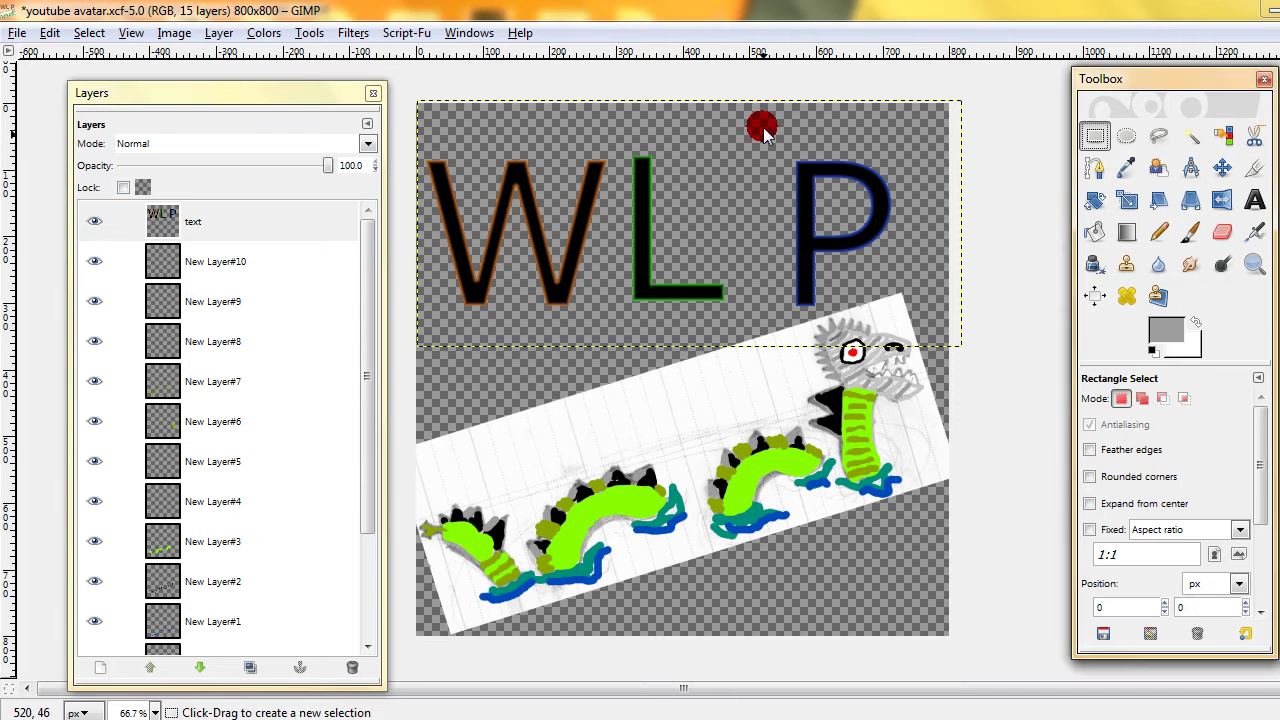
{"action": "left_click_drag", "start_coordinate": [762, 116], "coordinate": [905, 328]}
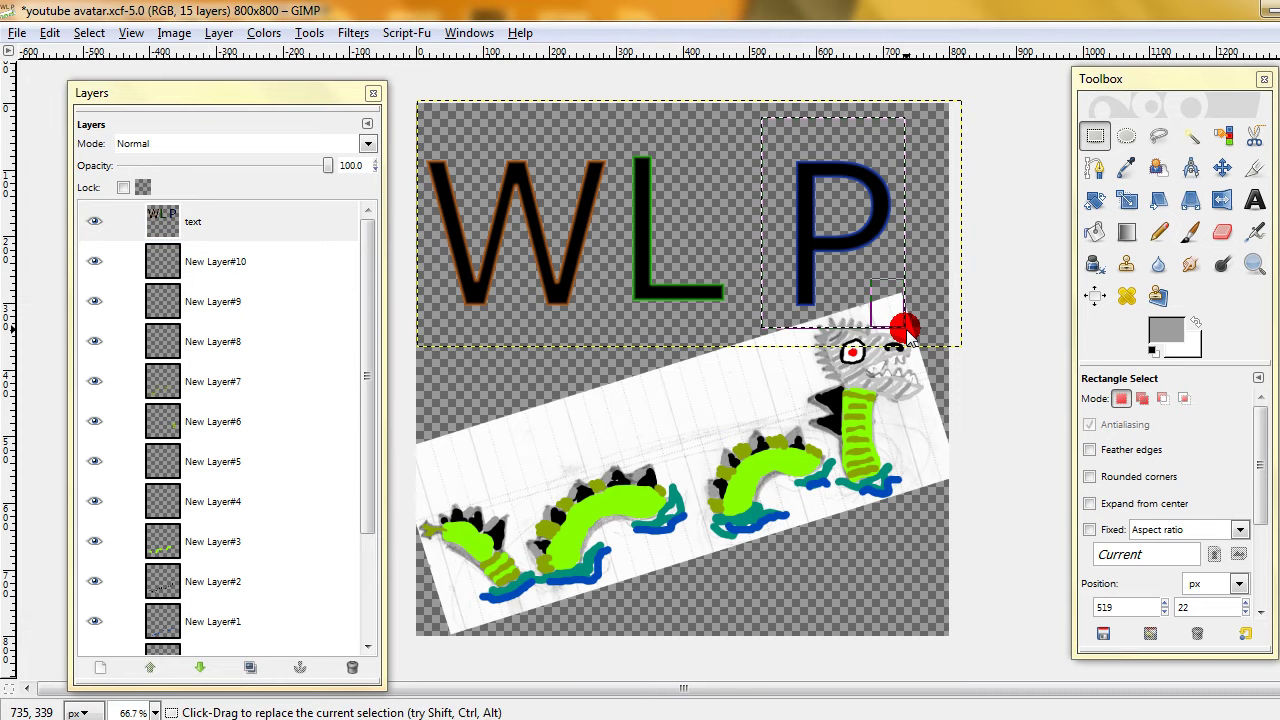
{"action": "key", "text": "ctrl+x"}
{"action": "left_click", "coordinate": [808, 232]}
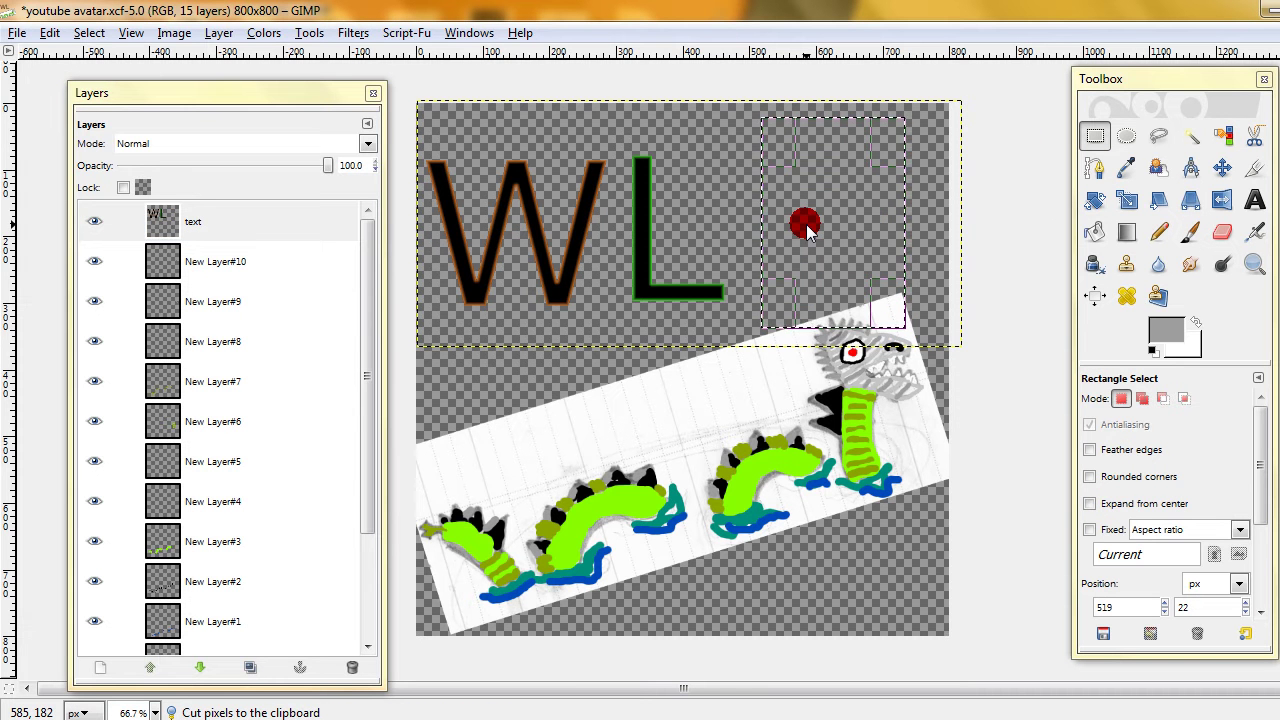
{"action": "key", "text": "ctrl+v"}
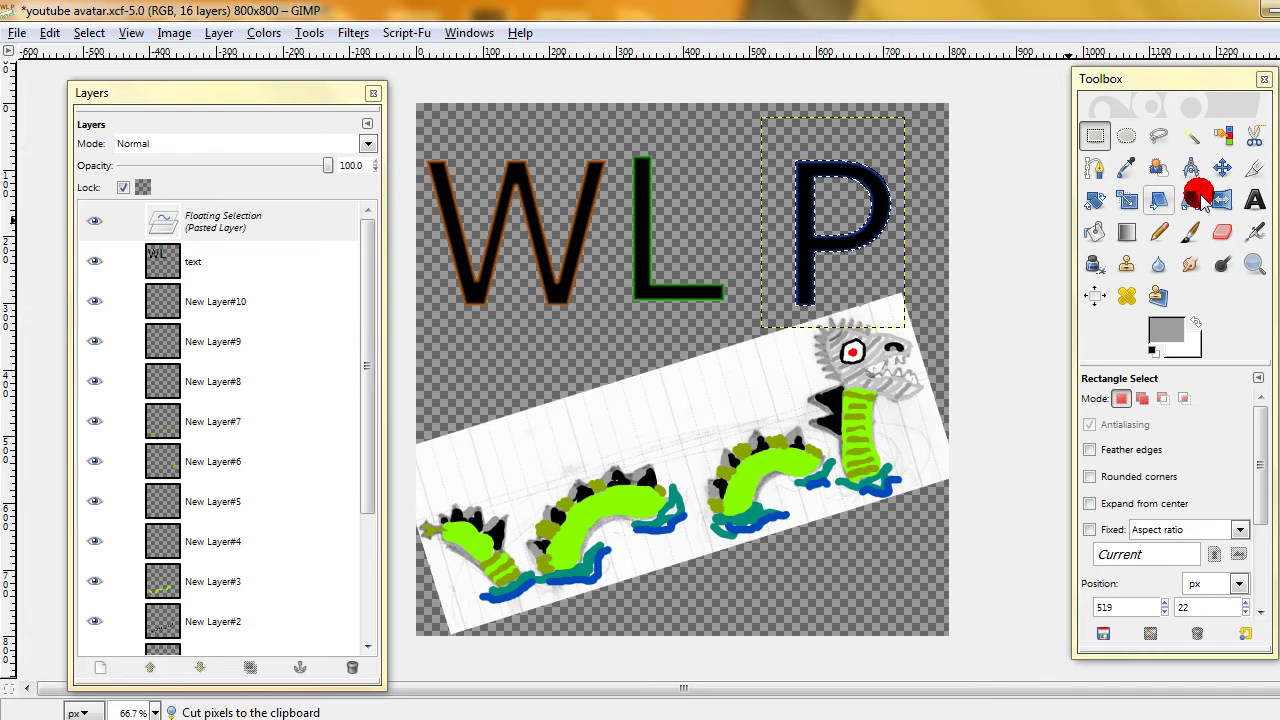
{"action": "left_click", "coordinate": [1228, 170]}
{"action": "left_click_drag", "start_coordinate": [858, 240], "coordinate": [822, 240]}
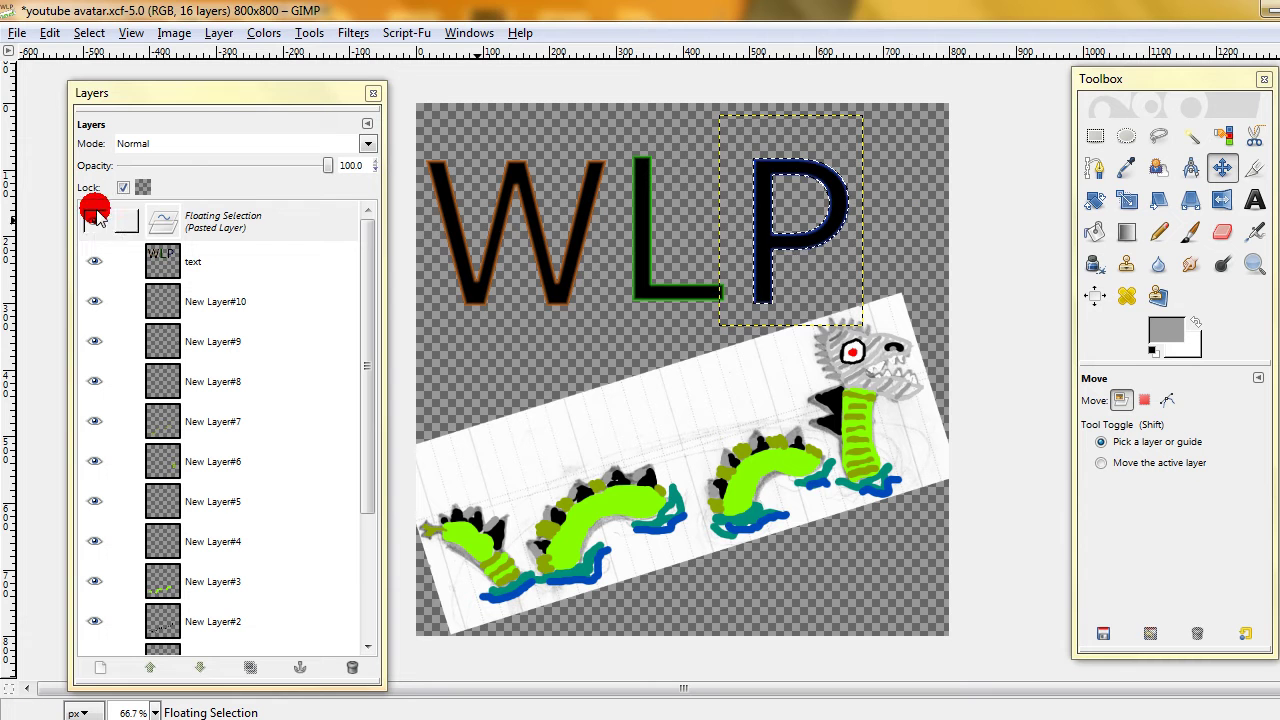
{"action": "left_click", "coordinate": [199, 223]}
{"action": "left_click", "coordinate": [280, 232]}
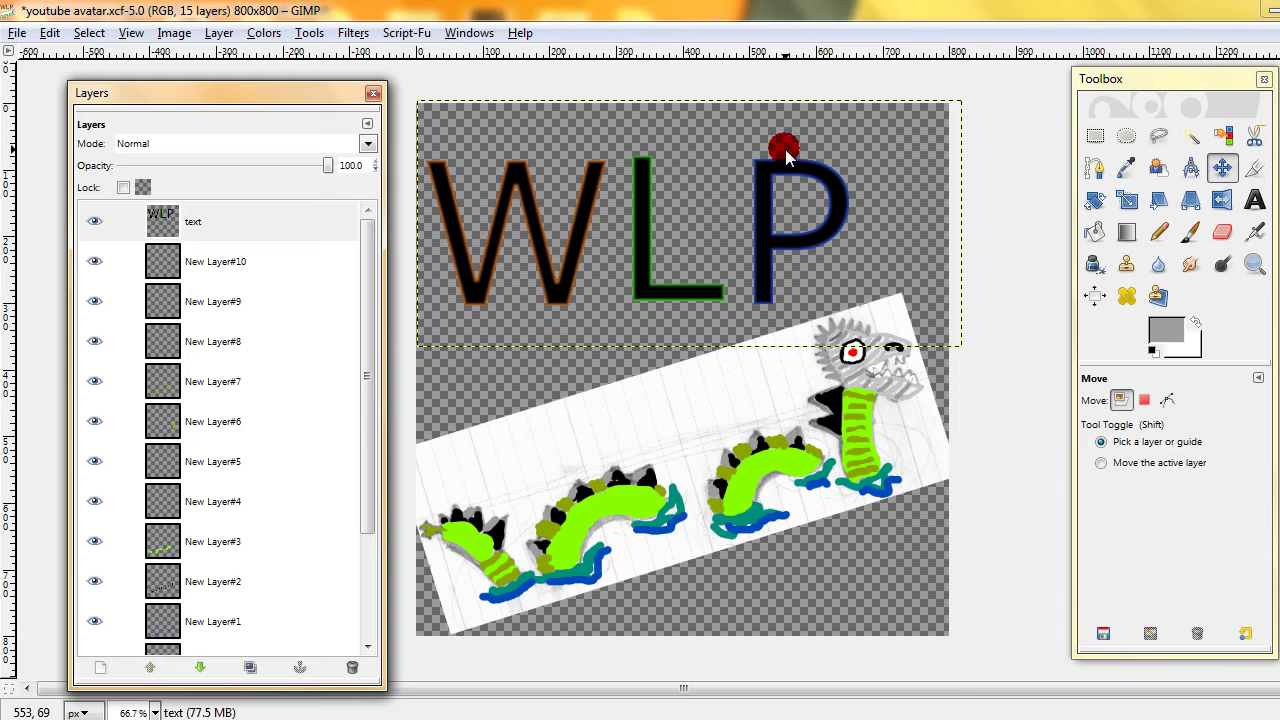
- Hide the text layer and merge all visible layers with the Expanded as necessary option
{"action": "left_click", "coordinate": [209, 250]}
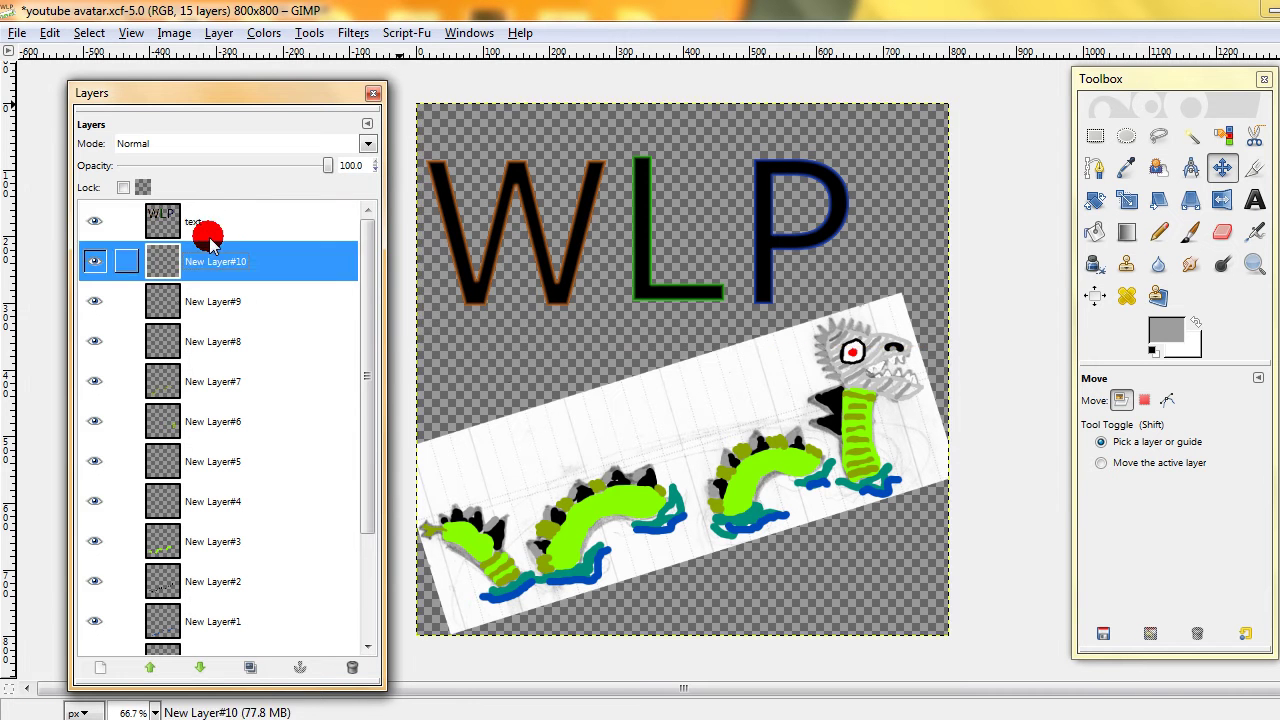
{"action": "left_click", "coordinate": [205, 222]}
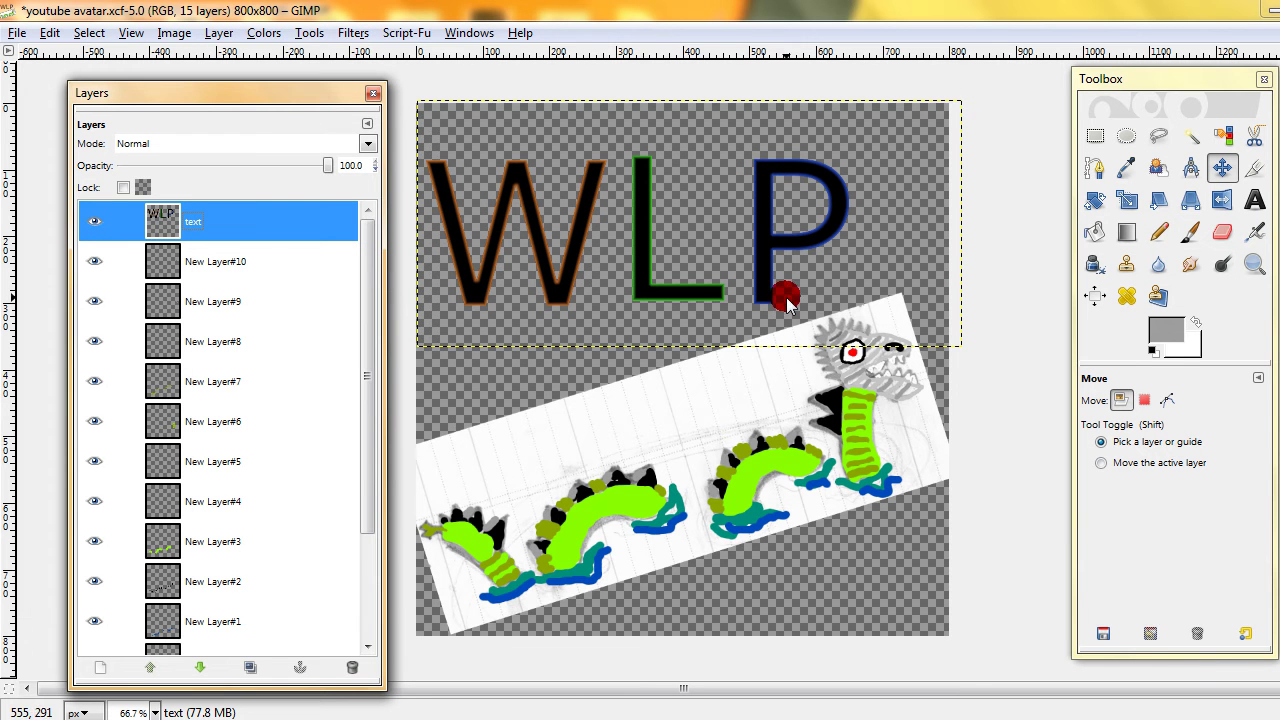
{"action": "left_click", "coordinate": [90, 222]}
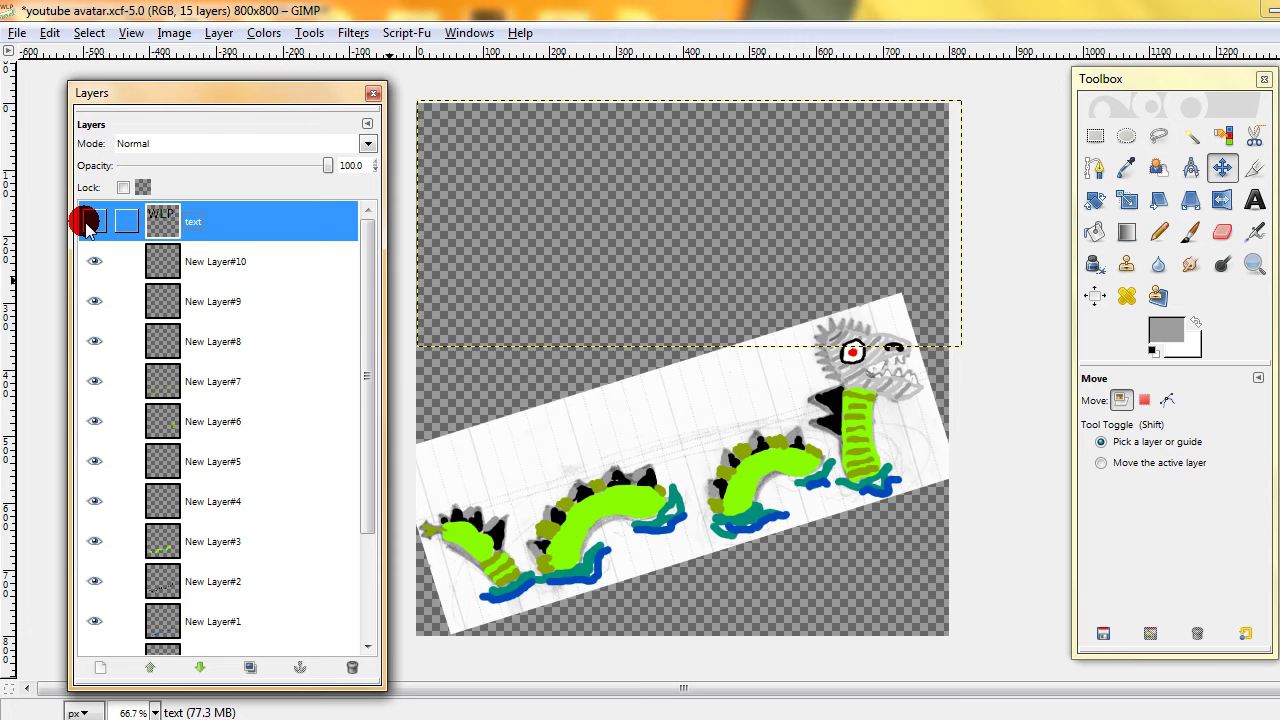
{"action": "left_click", "coordinate": [210, 261]}
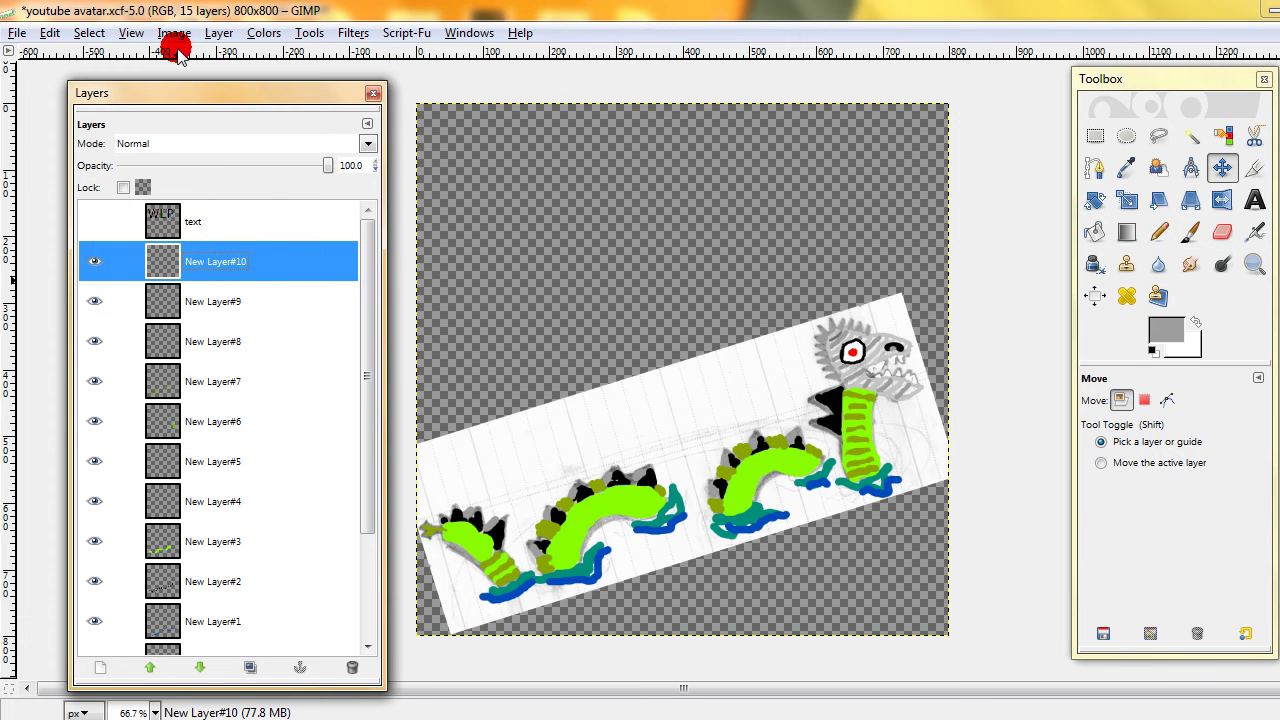
{"action": "right_click", "coordinate": [220, 260]}
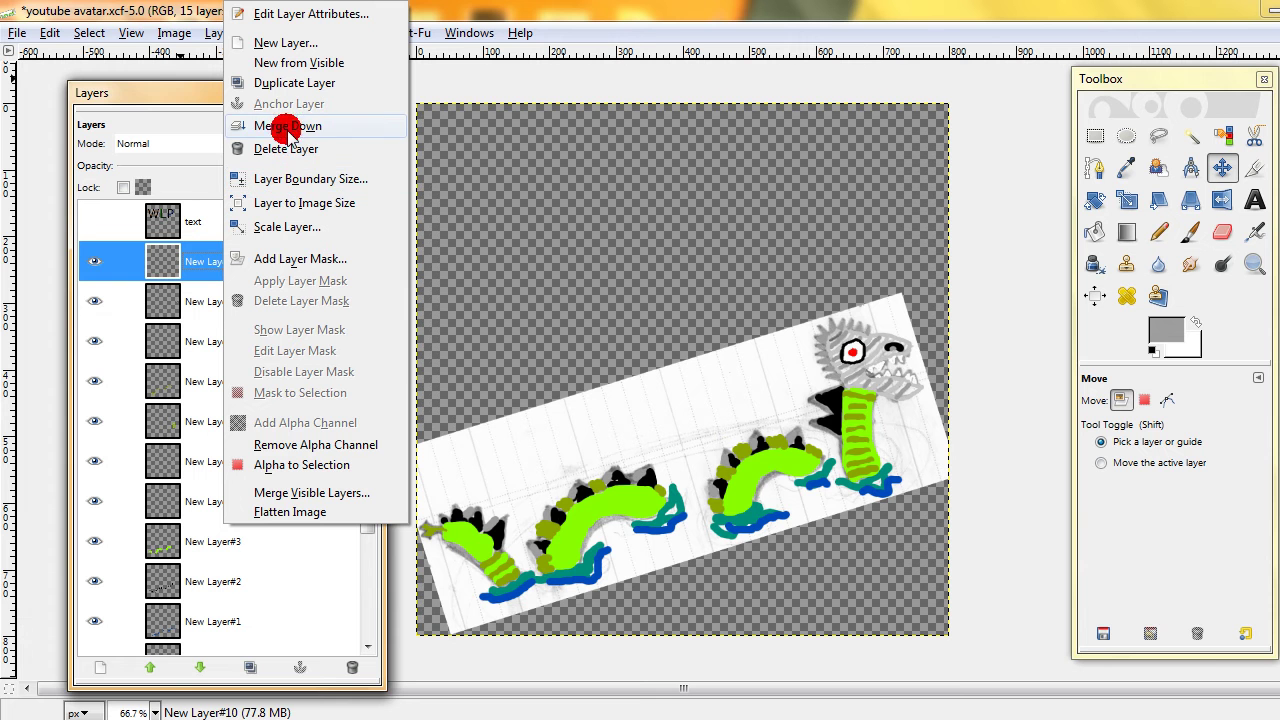
{"action": "left_click", "coordinate": [345, 493]}
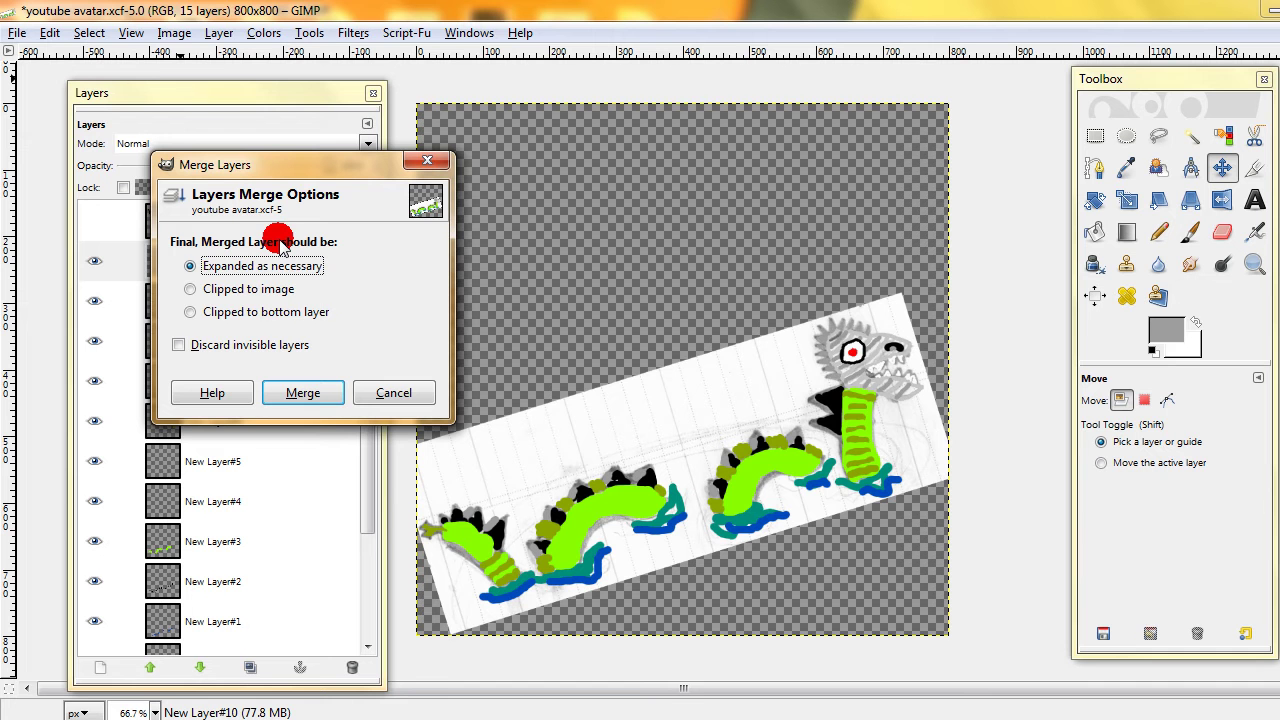
{"action": "left_click", "coordinate": [298, 395]}
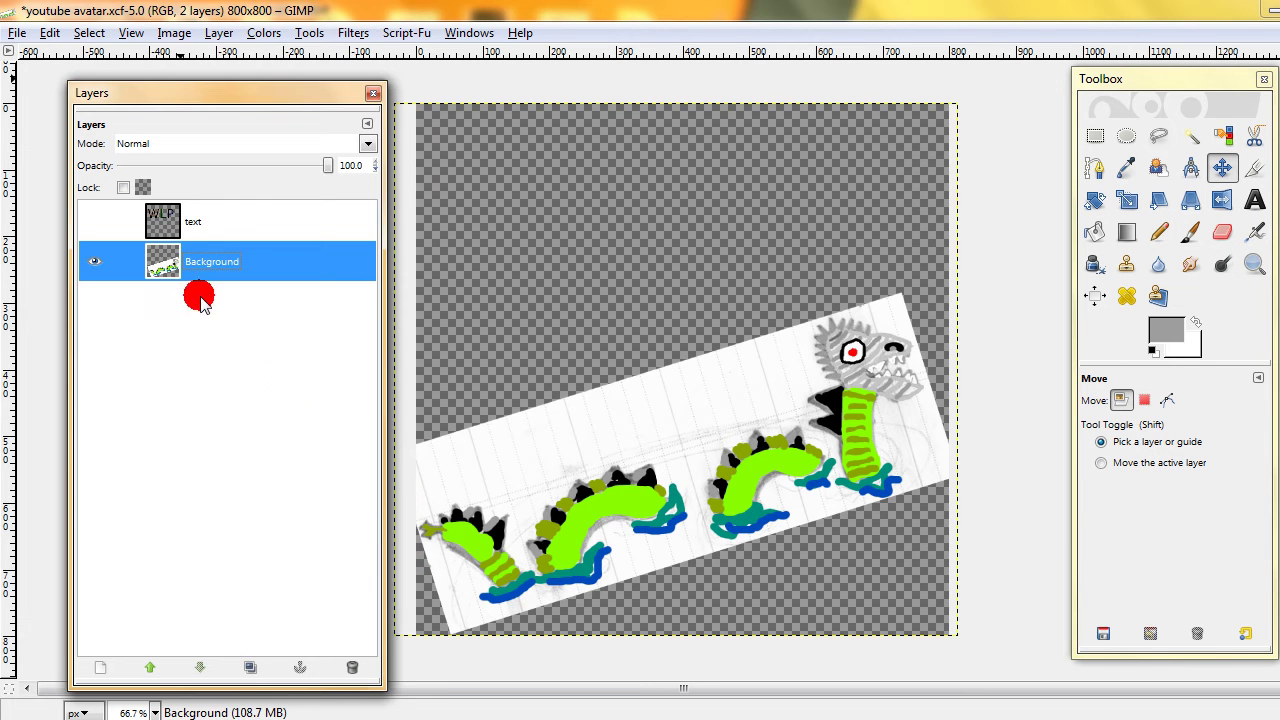
- Add a new transparent layer and raise the merged Background layer directly above it, keeping it below the text layer
{"action": "mouse_move", "coordinate": [212, 272]}
{"action": "left_mouse_down"}
{"action": "mouse_move", "coordinate": [186, 606]}
{"action": "mouse_move", "coordinate": [78, 675]}
{"action": "mouse_move", "coordinate": [200, 337]}
{"action": "mouse_move", "coordinate": [80, 663]}
{"action": "mouse_move", "coordinate": [94, 677]}
{"action": "mouse_move", "coordinate": [104, 662]}
{"action": "left_mouse_up"}
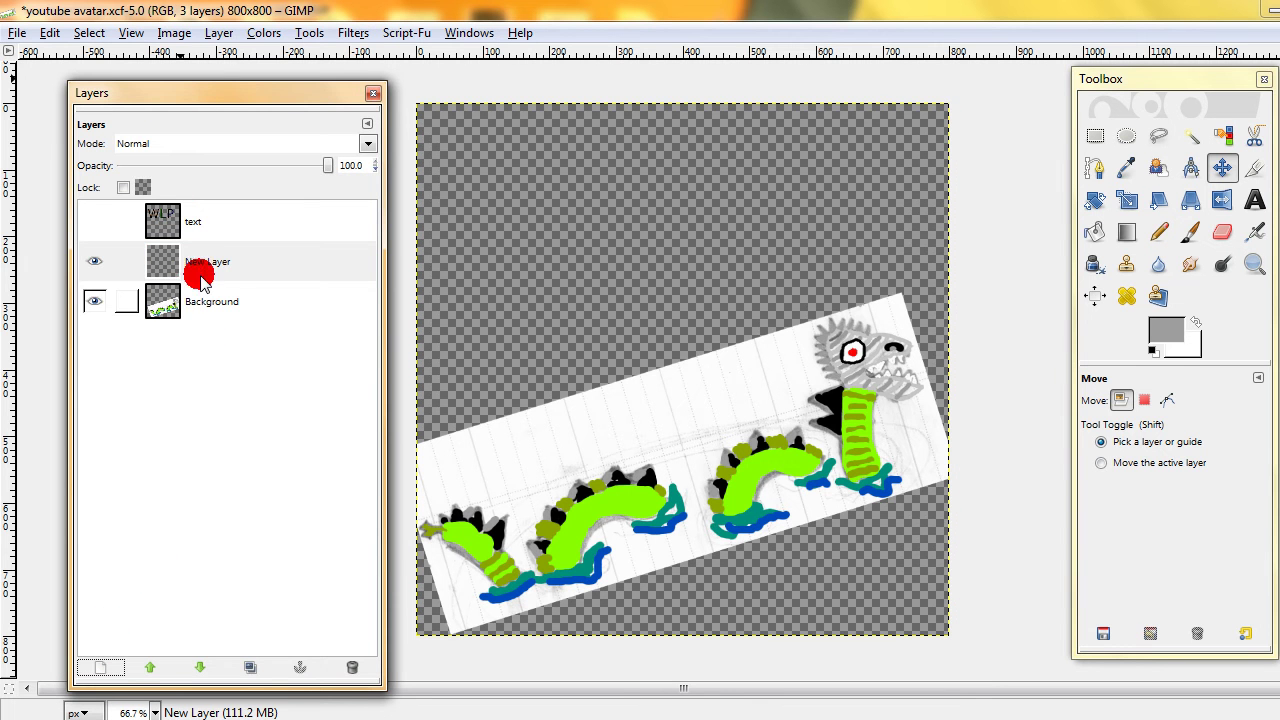
{"action": "left_click_drag", "start_coordinate": [200, 280], "coordinate": [192, 311]}
{"action": "left_click", "coordinate": [192, 311]}
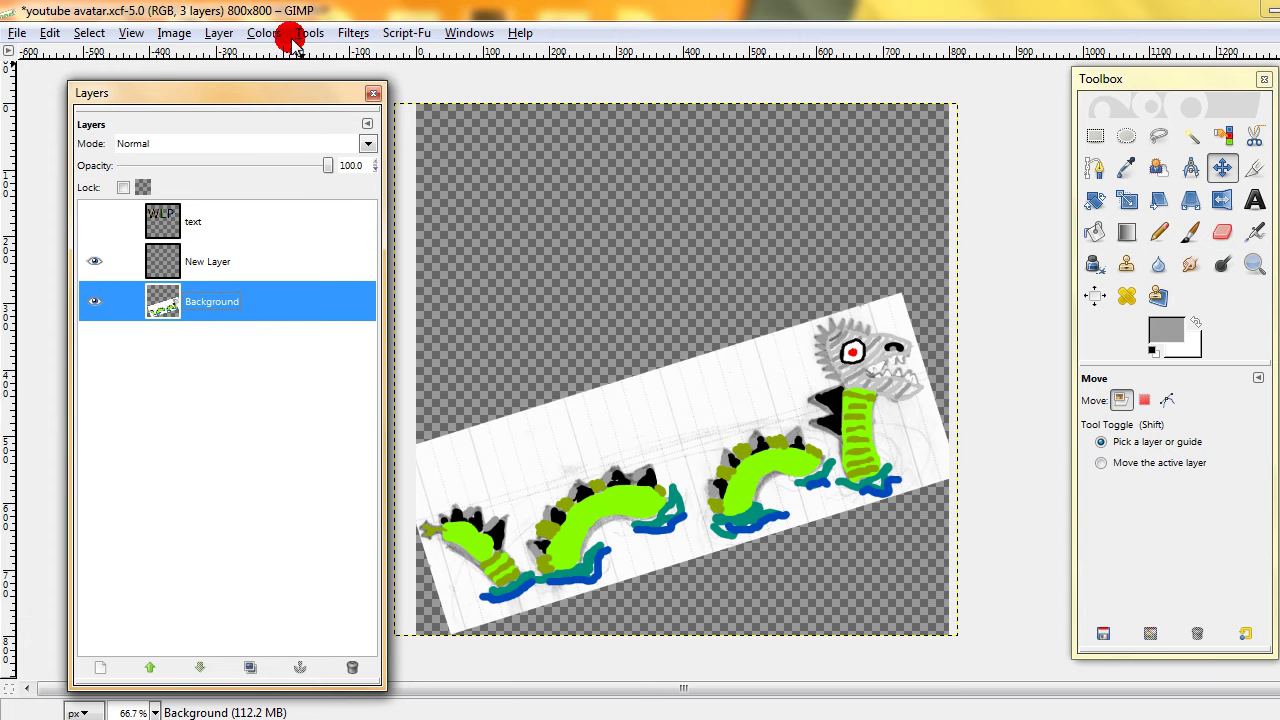
{"action": "left_click", "coordinate": [215, 33]}
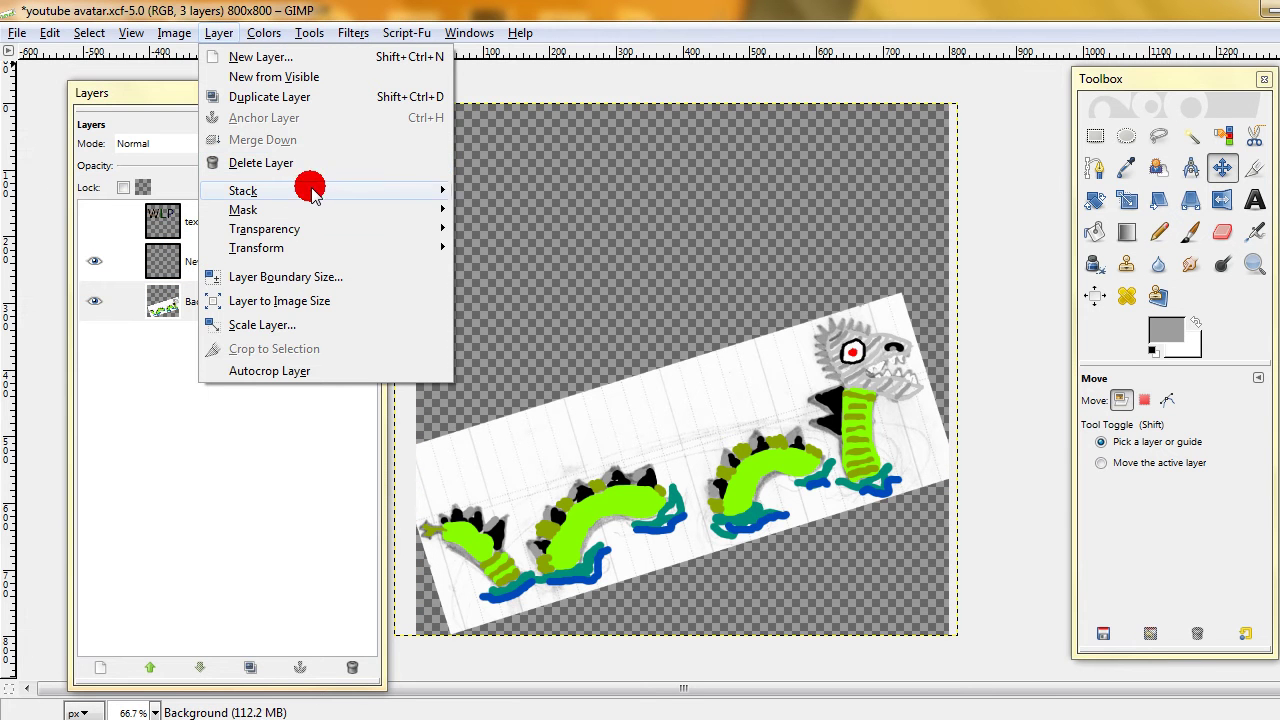
{"action": "mouse_move", "coordinate": [443, 188]}
{"action": "left_click", "coordinate": [500, 277]}
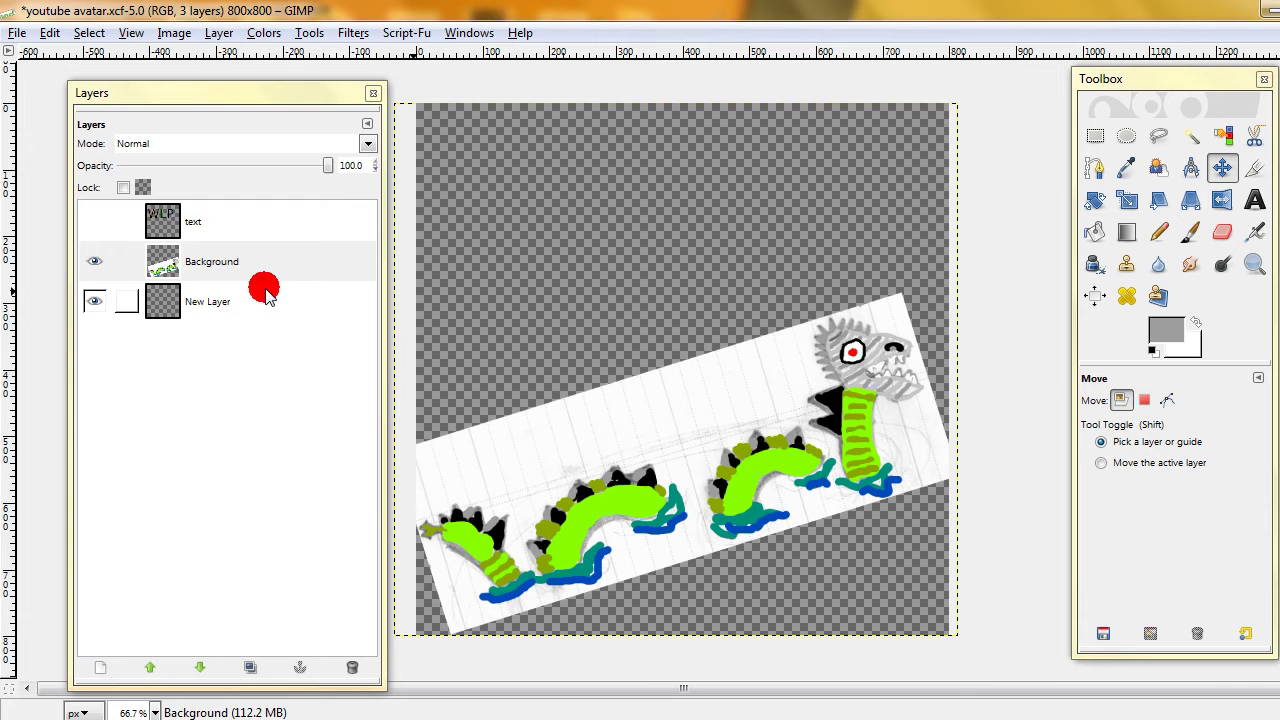
- Rename the empty bottom layer as backround and the merged drawing layer as serpent
{"action": "double_click", "coordinate": [197, 305]}
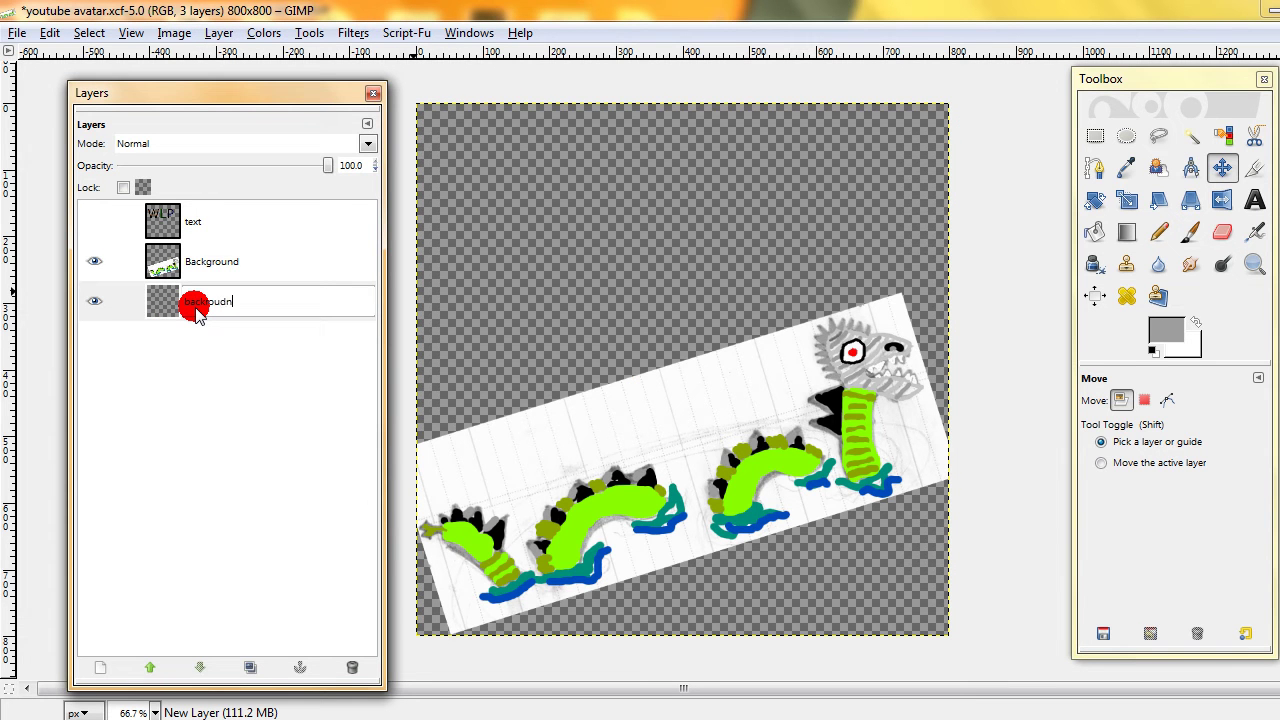
{"action": "key", "text": "Return"}
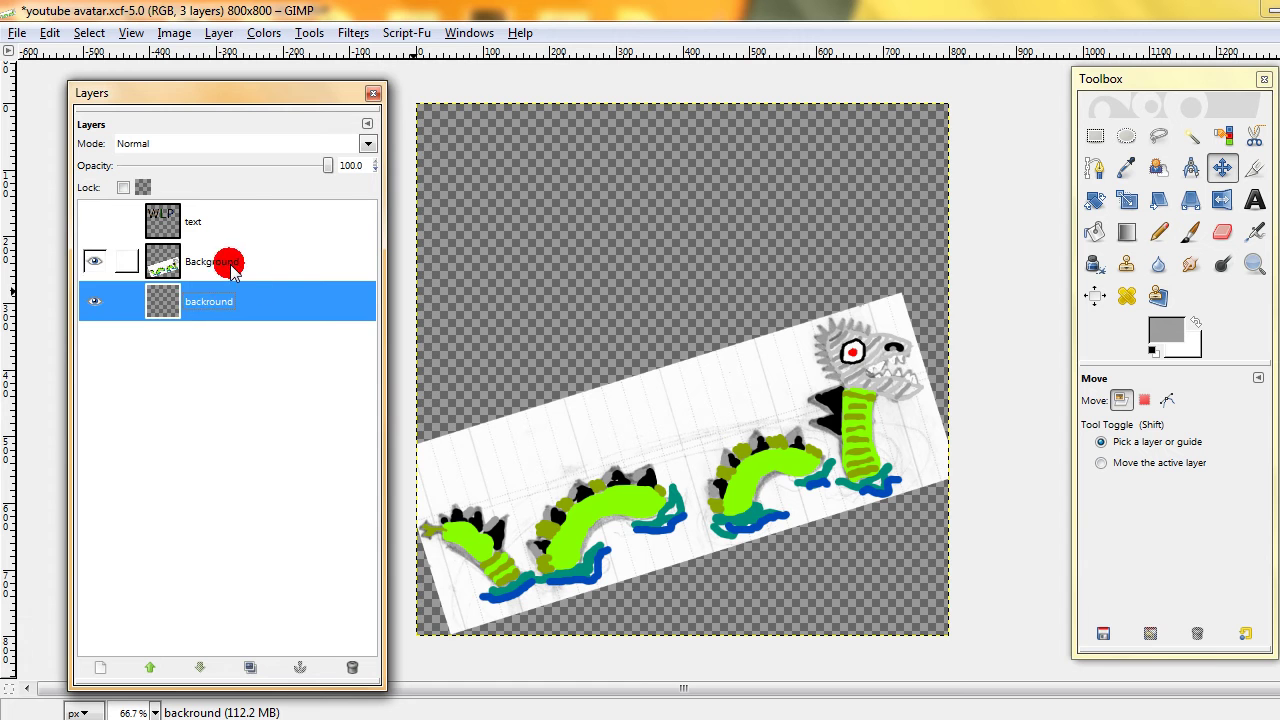
{"action": "double_click", "coordinate": [210, 264]}
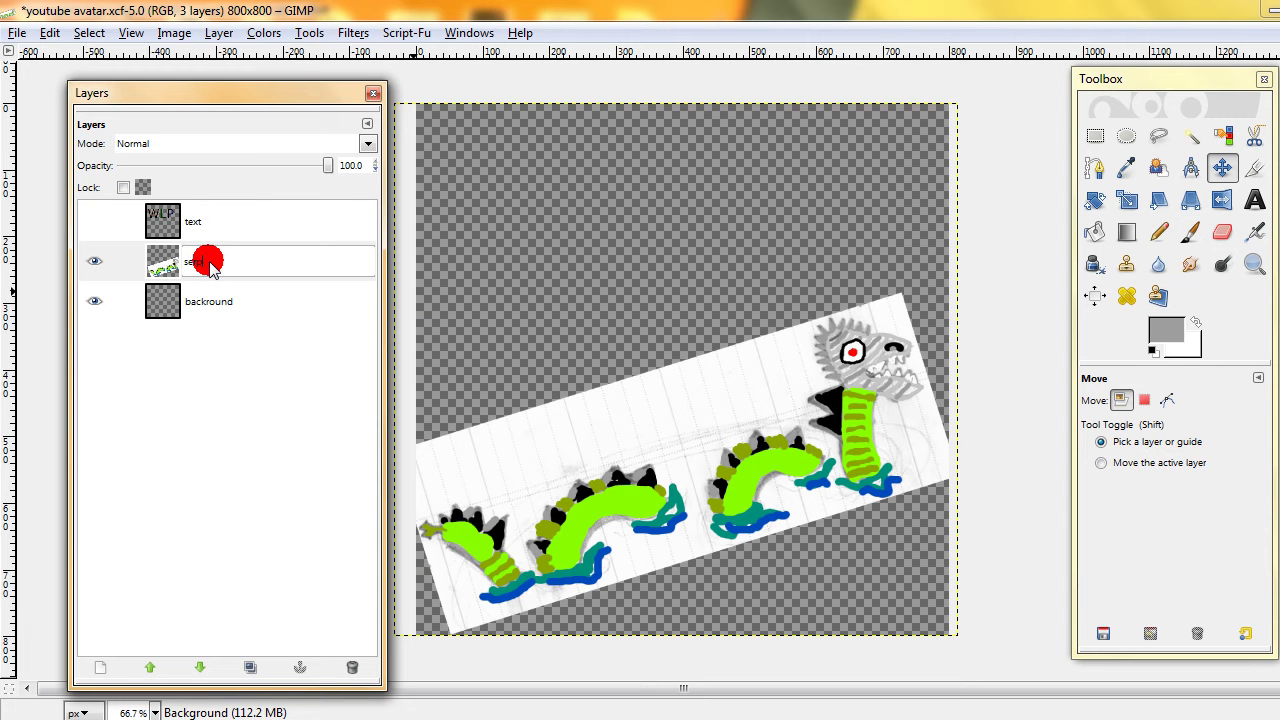
{"action": "key", "text": "Return"}
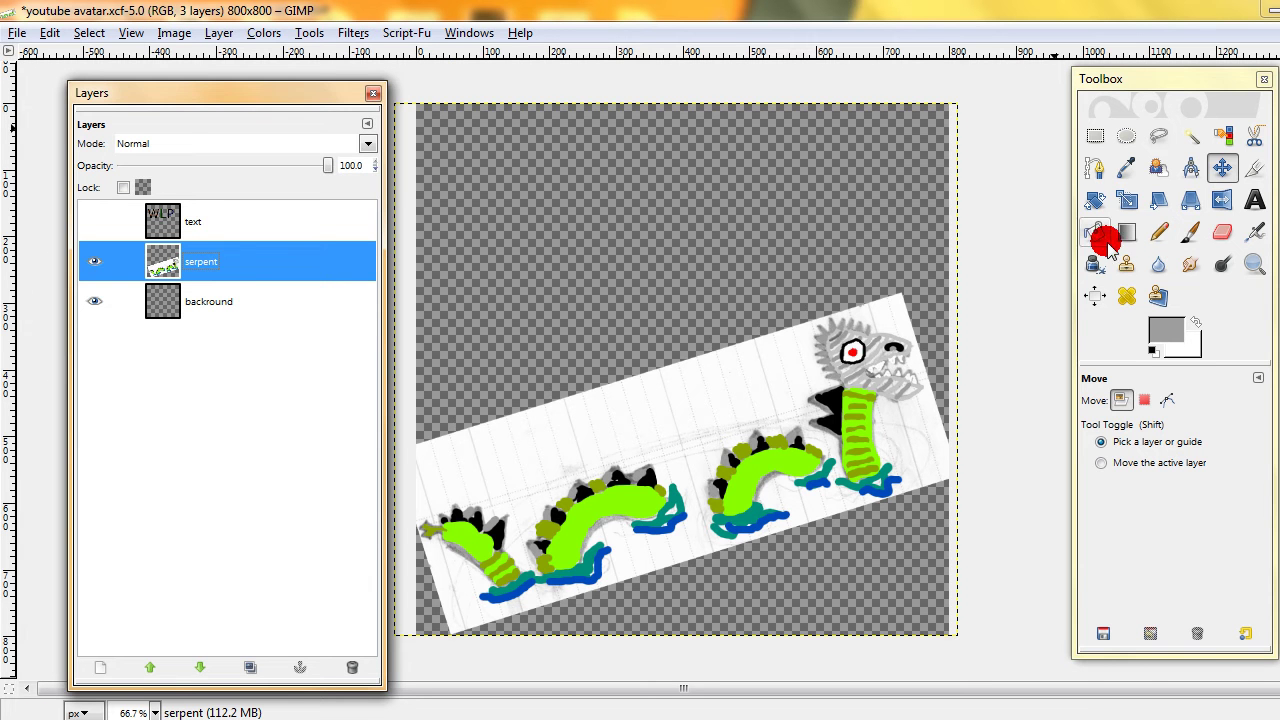
- Rotate the serpent layer clockwise until the drawing lies nearly horizontal
{"action": "left_click", "coordinate": [1094, 200]}
{"action": "left_click_drag", "start_coordinate": [938, 345], "coordinate": [941, 372]}
{"action": "left_click", "coordinate": [303, 204]}
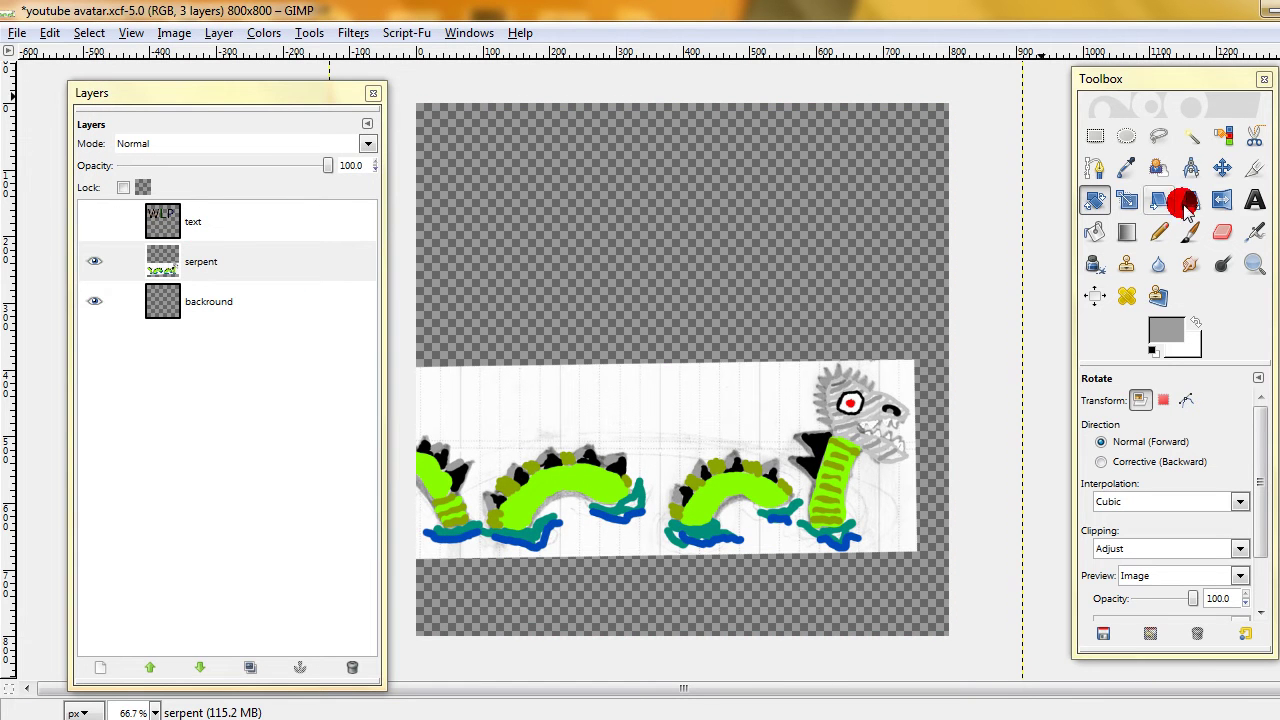
- Move the serpent layer right and slightly up so the whole creature fits the canvas width, keeping that layer active
{"action": "left_click", "coordinate": [1222, 168]}
{"action": "left_click_drag", "start_coordinate": [788, 415], "coordinate": [812, 397]}
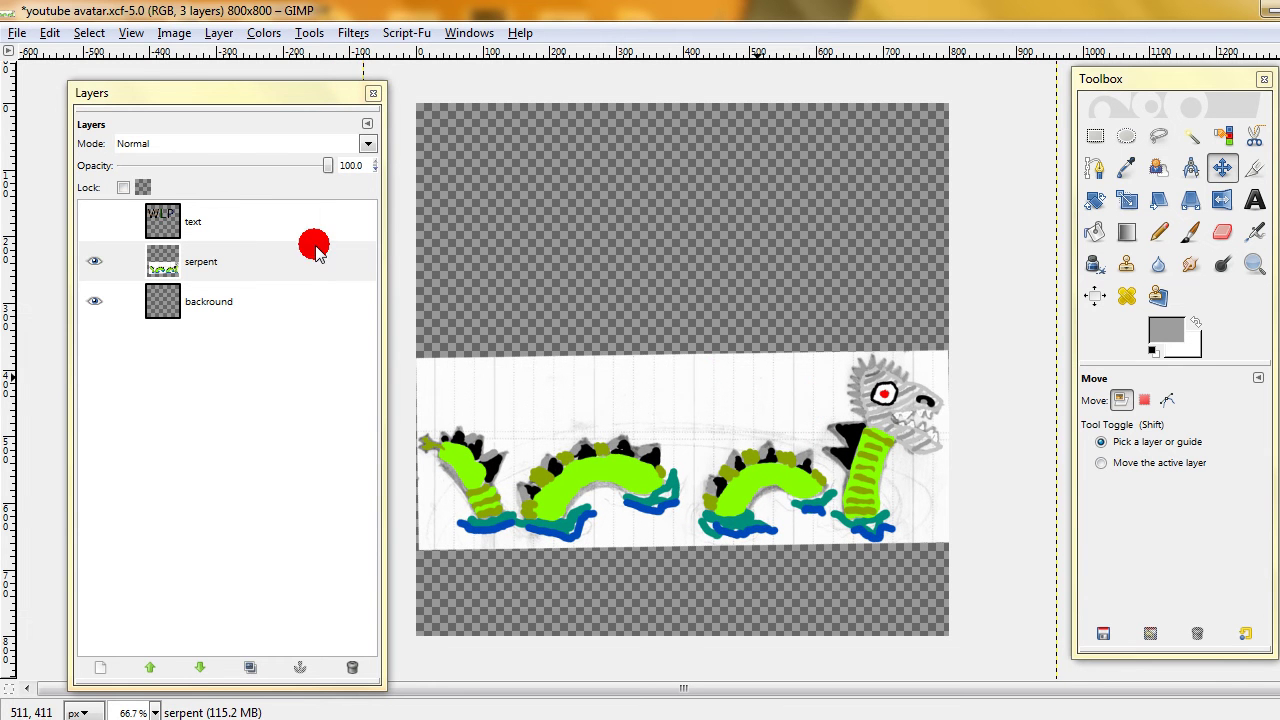
{"action": "left_click", "coordinate": [247, 258]}
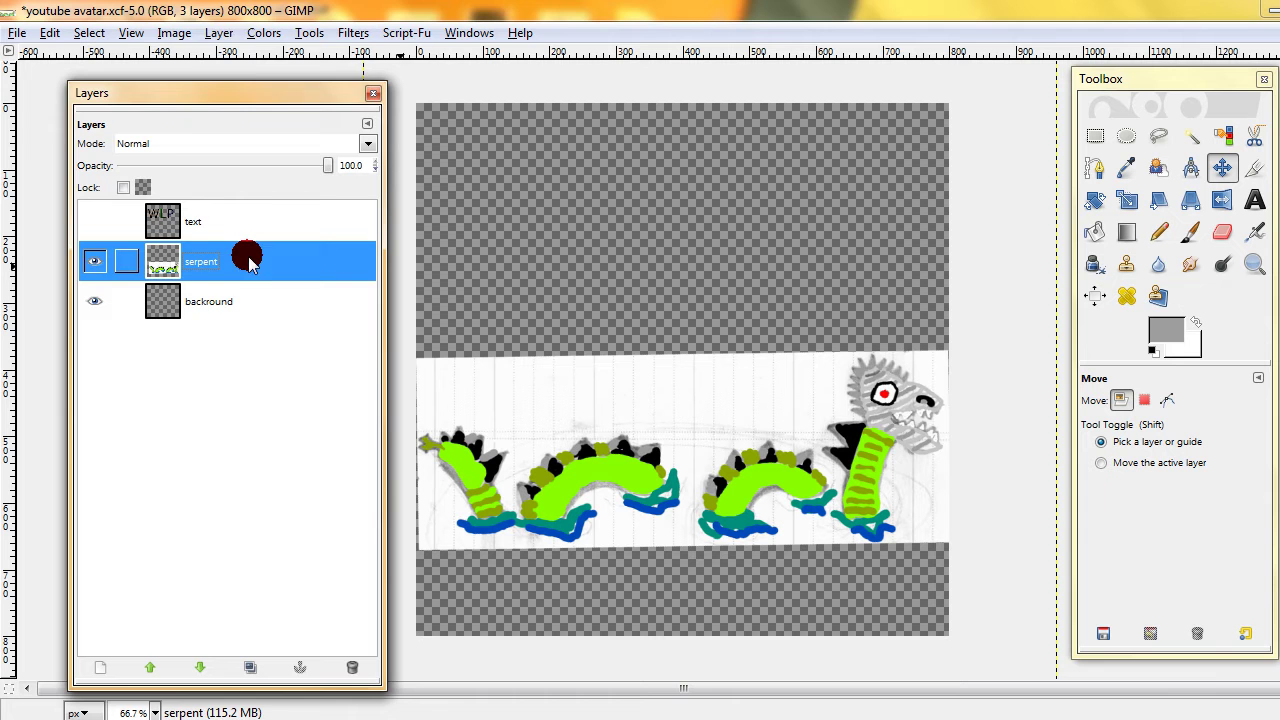
- Autocrop the serpent layer so its boundary fits tightly around the drawing
{"action": "left_click", "coordinate": [218, 32]}
{"action": "mouse_move", "coordinate": [176, 34]}
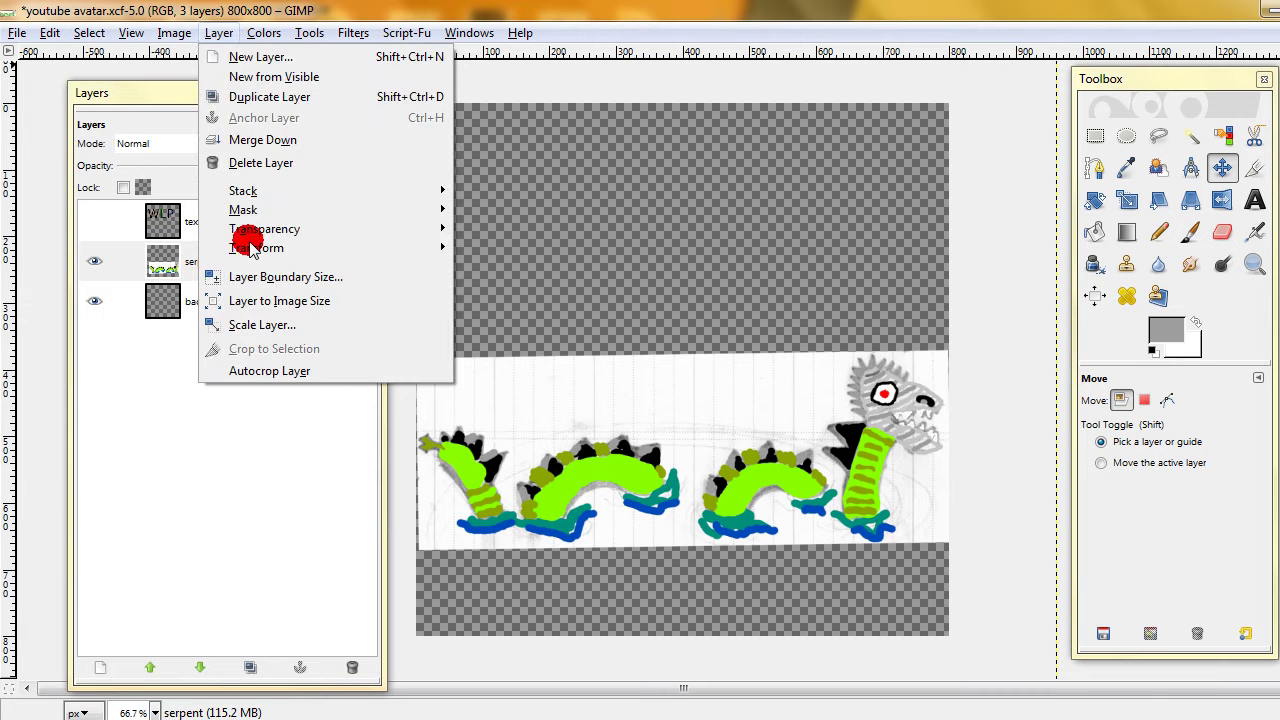
{"action": "left_click", "coordinate": [289, 369]}
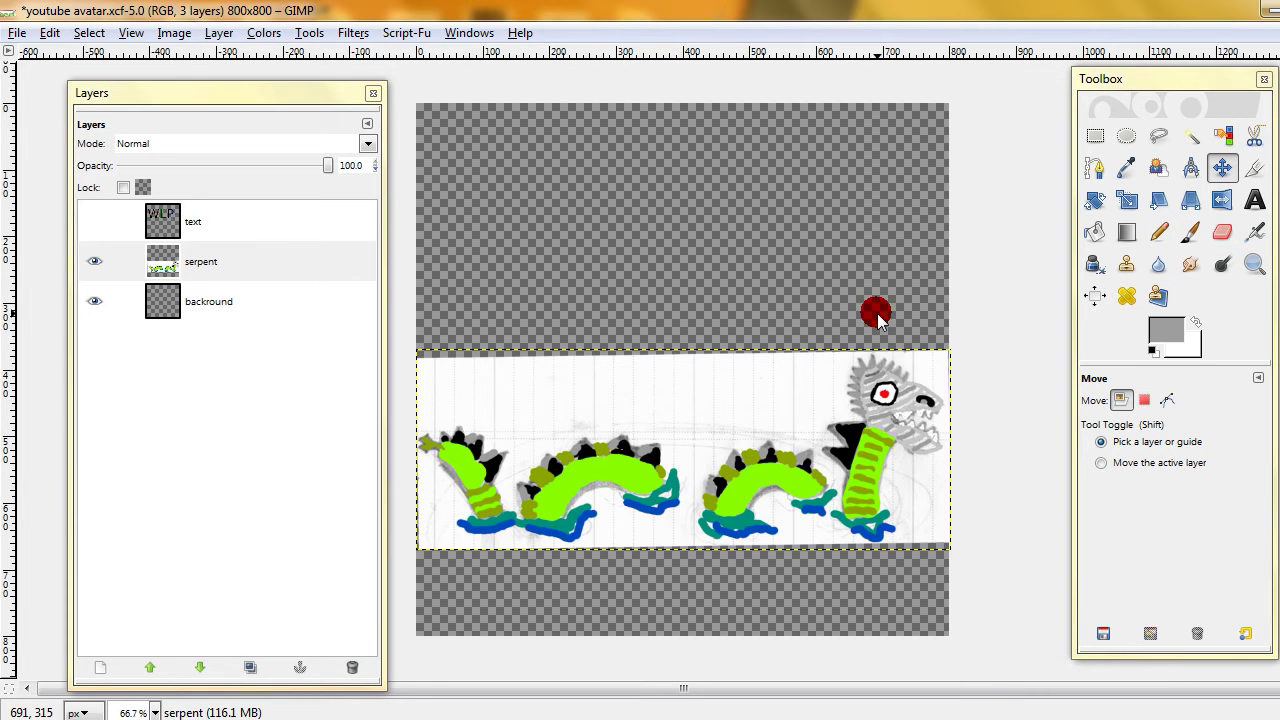
- Swap the foreground and background colours and try a white bucket fill near the upper edge of the serpent layer
{"action": "left_click", "coordinate": [1090, 232]}
{"action": "left_click", "coordinate": [1196, 322]}
{"action": "left_click", "coordinate": [448, 362]}
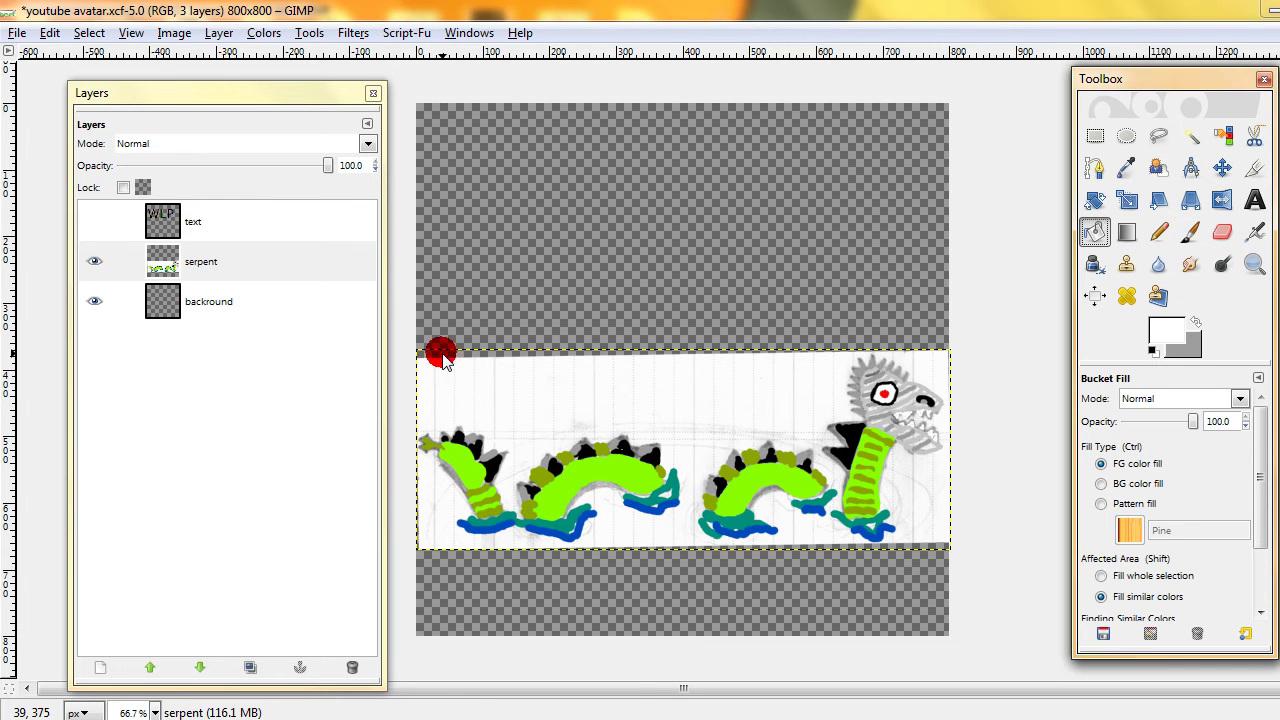
{"action": "left_click", "coordinate": [527, 361]}
{"action": "key", "text": "ctrl"}
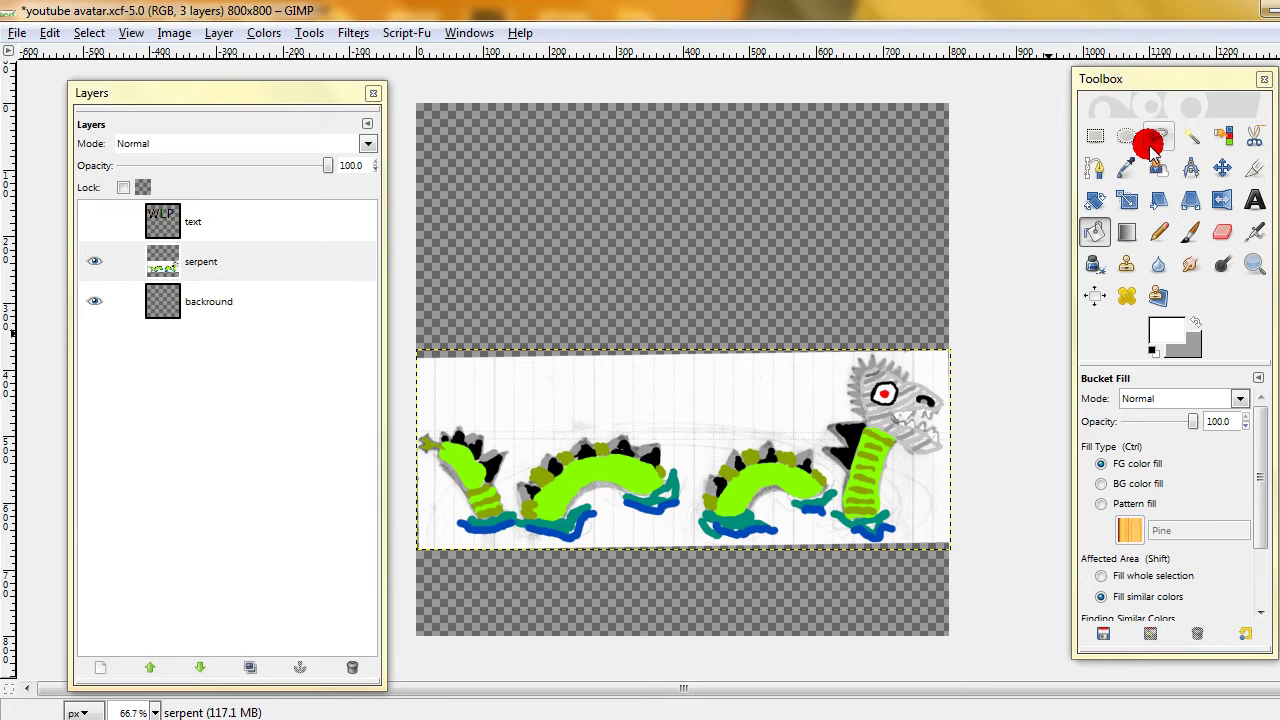
- Outline a crop limited to the current layer around the serpent, at position 2, 373 and 794 by 285 px
{"action": "left_click", "coordinate": [1254, 168]}
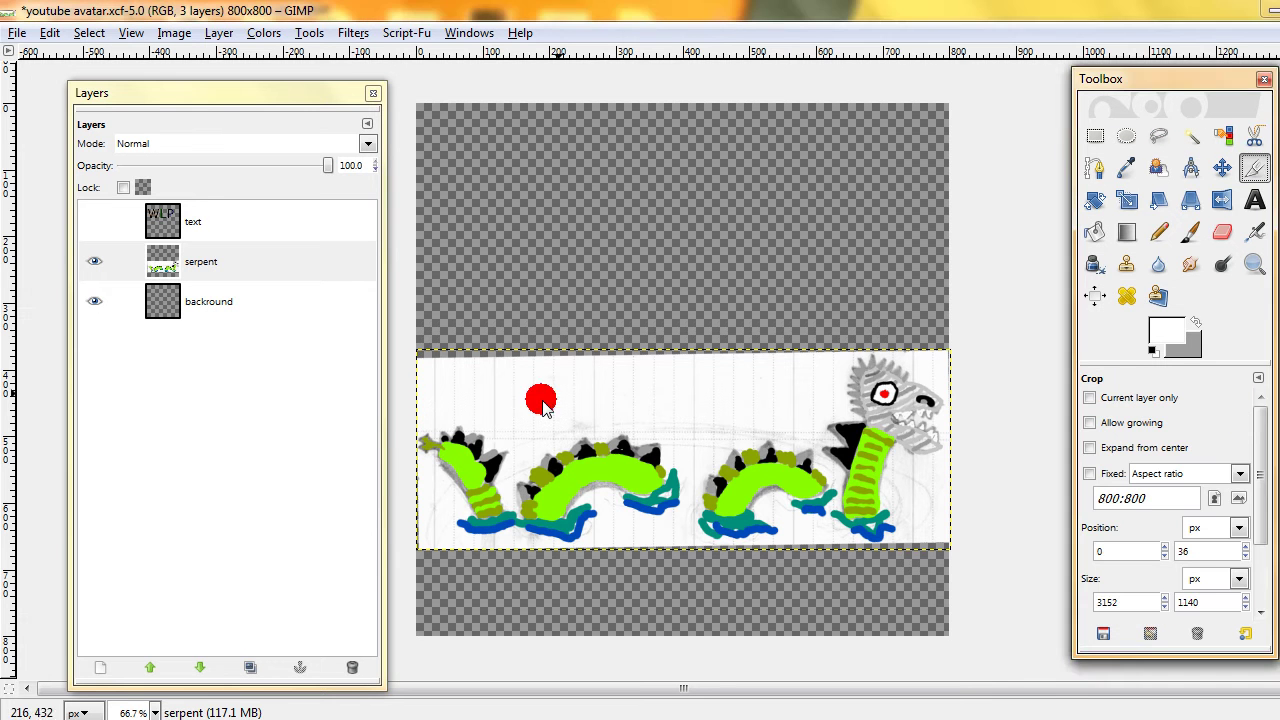
{"action": "left_click_drag", "start_coordinate": [542, 402], "coordinate": [787, 467]}
{"action": "left_click_drag", "start_coordinate": [536, 393], "coordinate": [461, 382]}
{"action": "left_click", "coordinate": [1088, 398]}
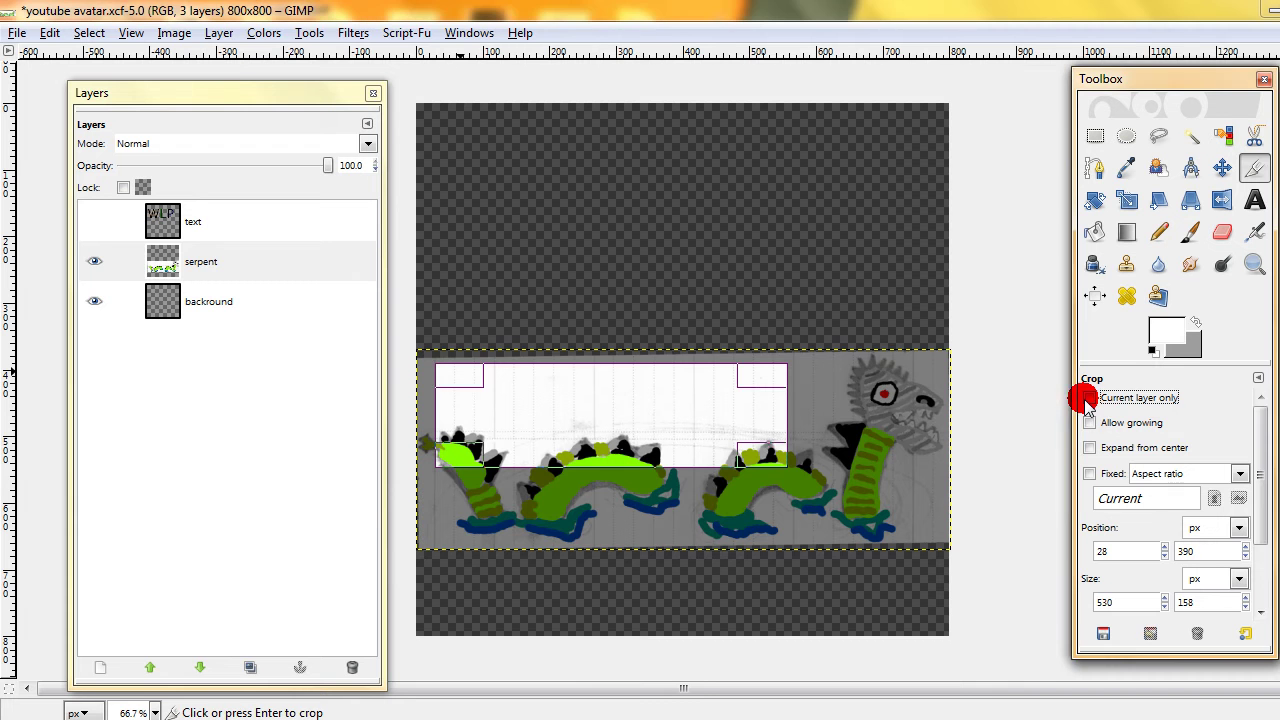
{"action": "left_click_drag", "start_coordinate": [771, 420], "coordinate": [932, 422]}
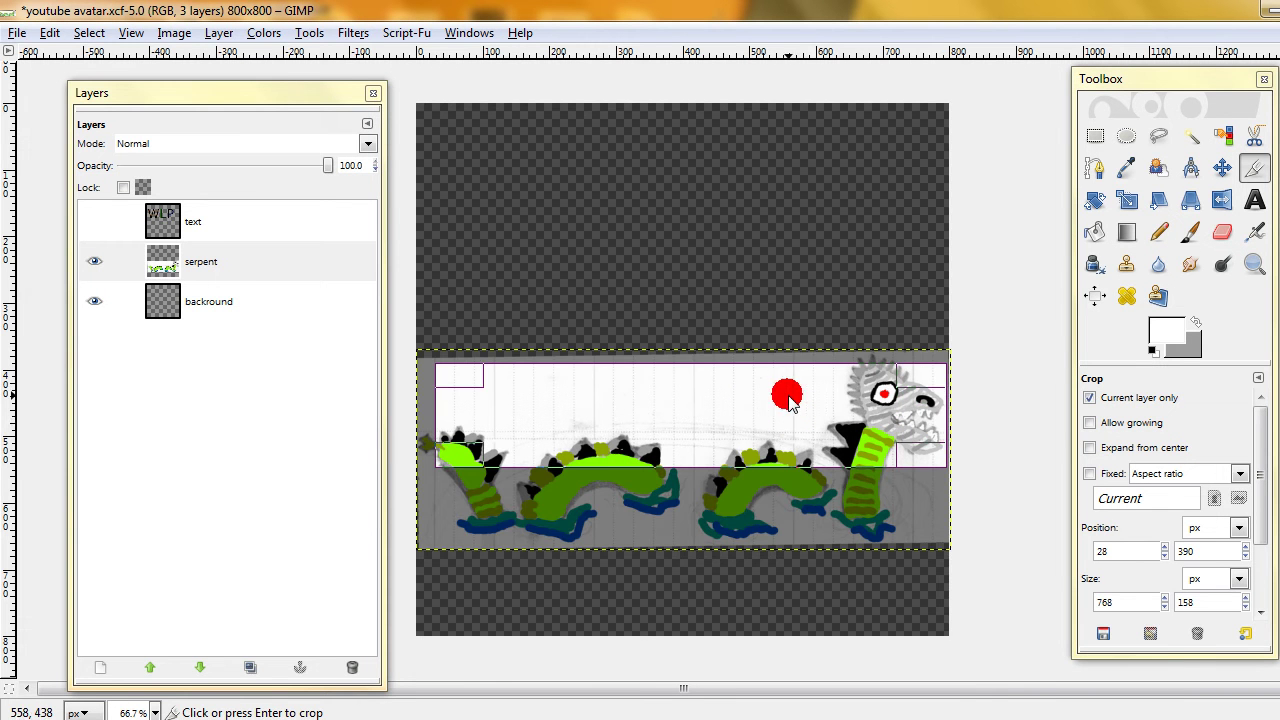
{"action": "left_click_drag", "start_coordinate": [756, 376], "coordinate": [755, 366]}
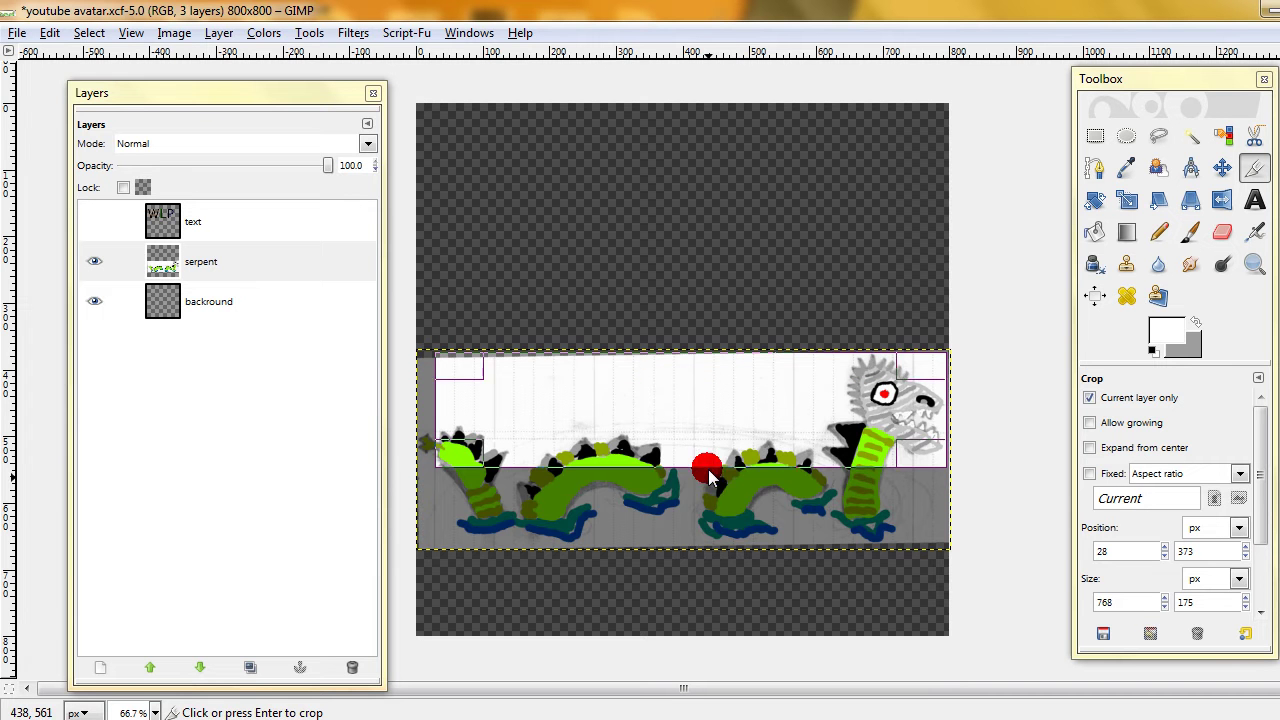
{"action": "left_click_drag", "start_coordinate": [708, 473], "coordinate": [705, 524]}
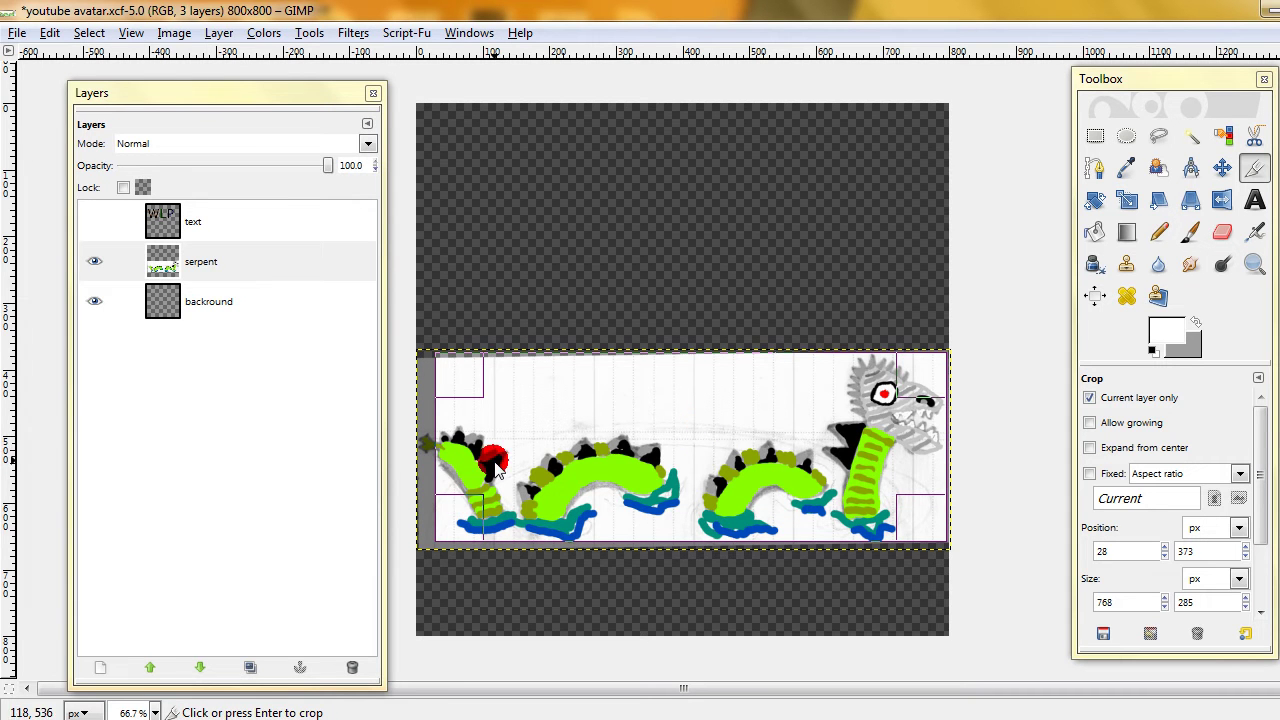
{"action": "left_click_drag", "start_coordinate": [457, 455], "coordinate": [441, 456]}
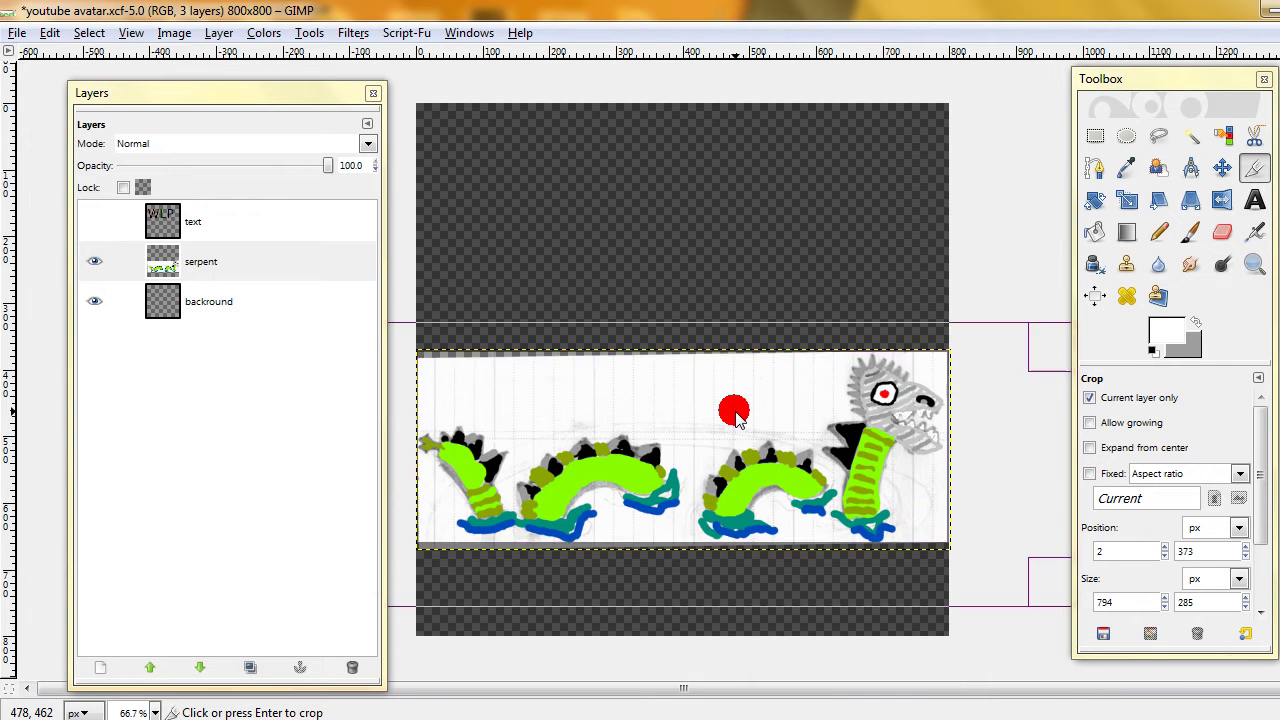
- Lower the crop's upper edge to 374 px for a height of 284 px and crop the serpent layer
{"action": "scroll", "coordinate": [731, 406], "scroll_direction": "up", "scroll_amount": 2}
{"action": "scroll", "coordinate": [808, 434], "scroll_direction": "up", "scroll_amount": 1}
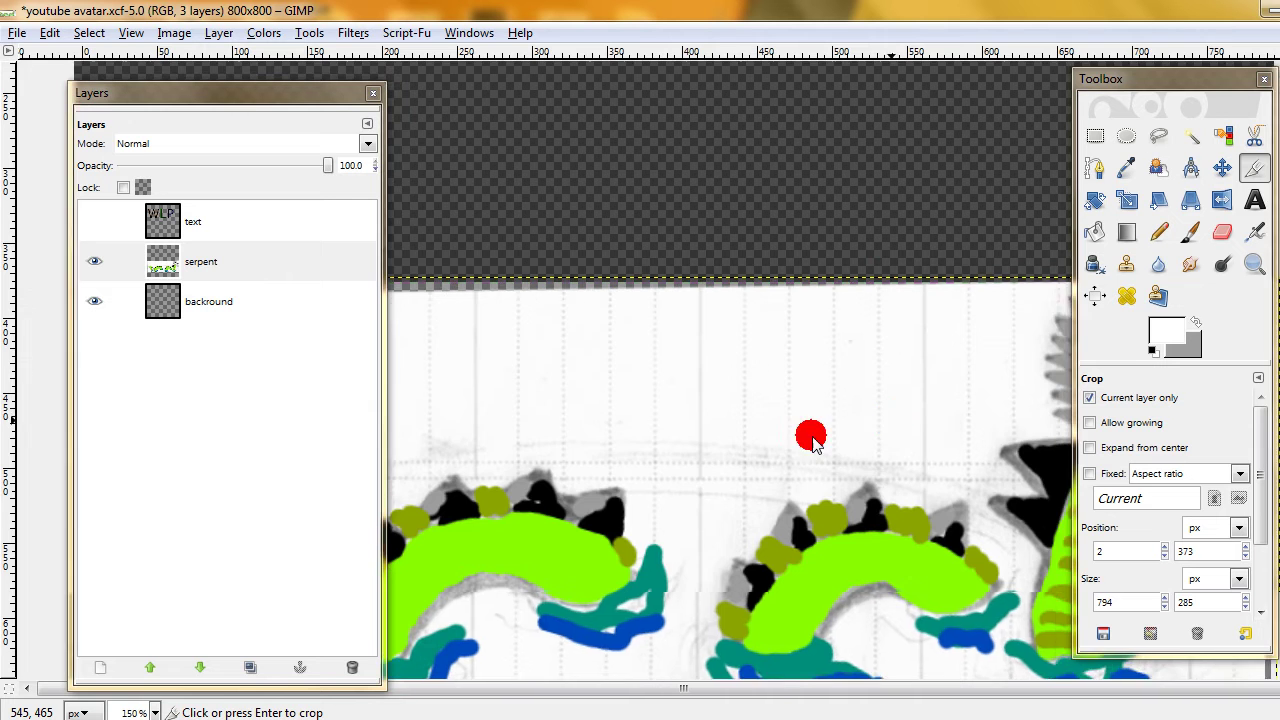
{"action": "scroll", "coordinate": [786, 414], "scroll_direction": "right", "scroll_amount": 5}
{"action": "left_click_drag", "start_coordinate": [897, 338], "coordinate": [896, 340]}
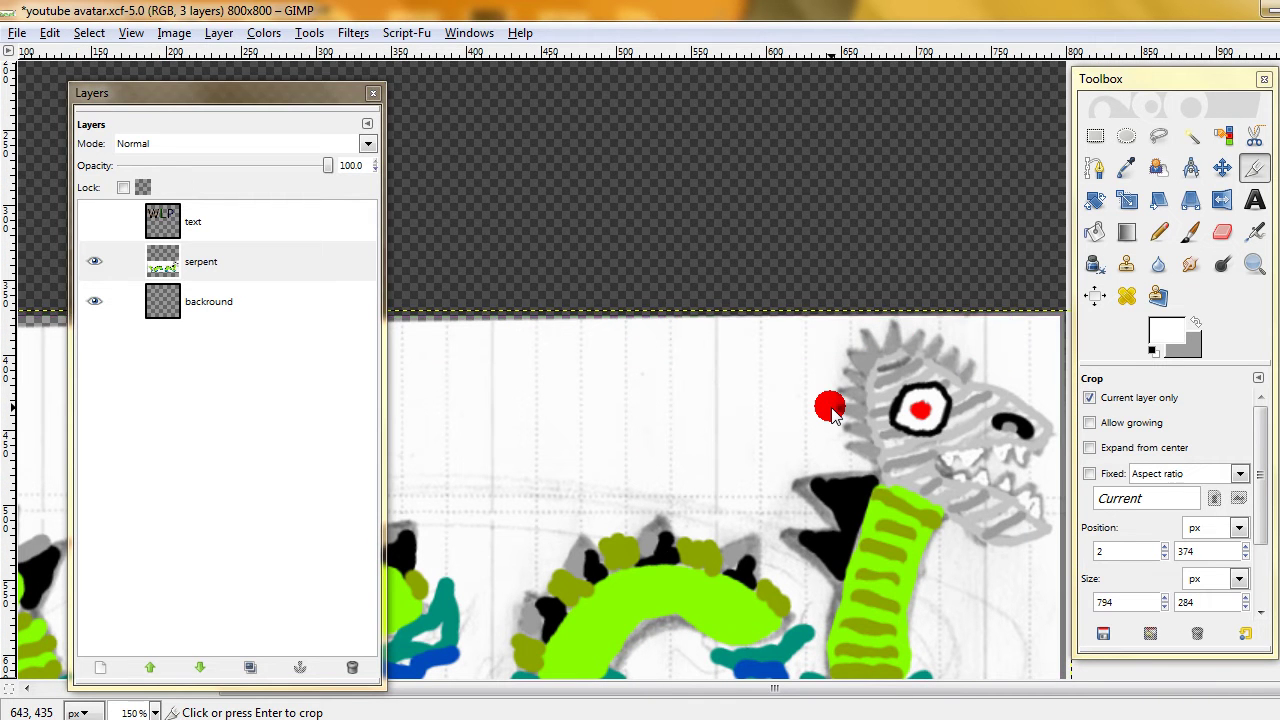
{"action": "left_click", "coordinate": [829, 400]}
{"action": "scroll", "coordinate": [790, 395], "scroll_direction": "down", "scroll_amount": 2}
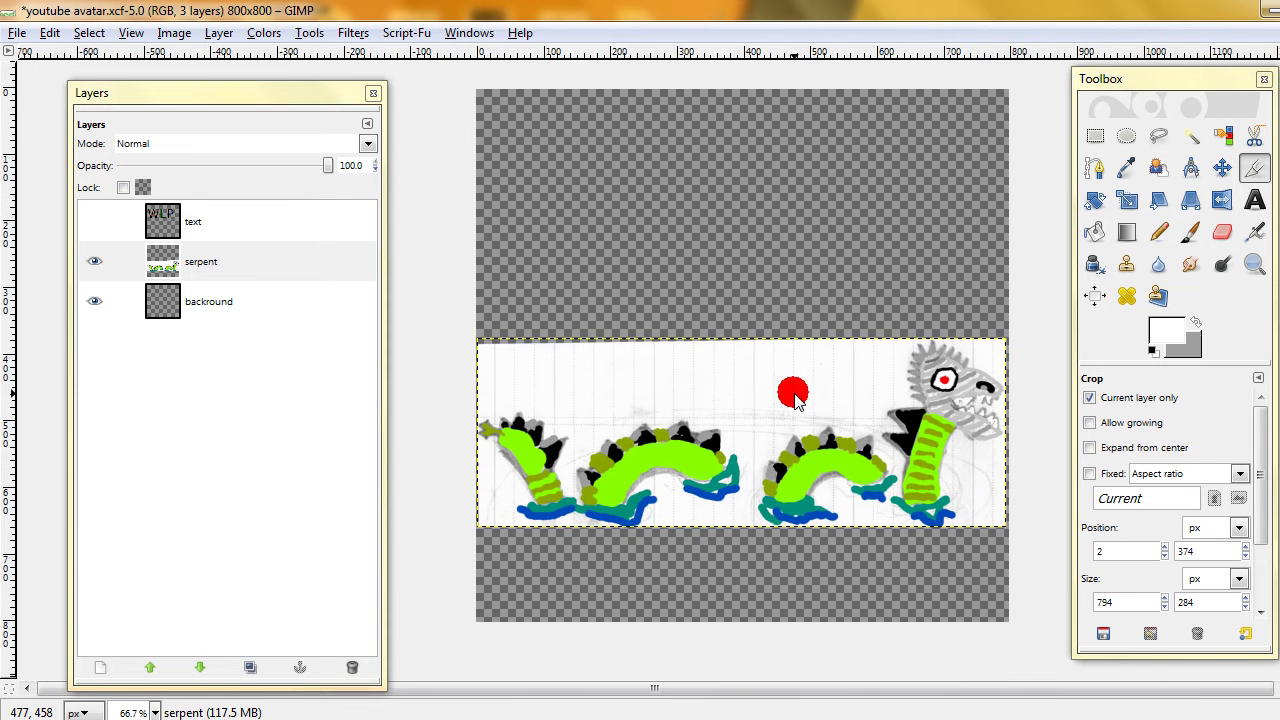
- Add a new transparent layer directly above the serpent layer, make it active, and show the text layer
{"action": "left_click", "coordinate": [178, 228]}
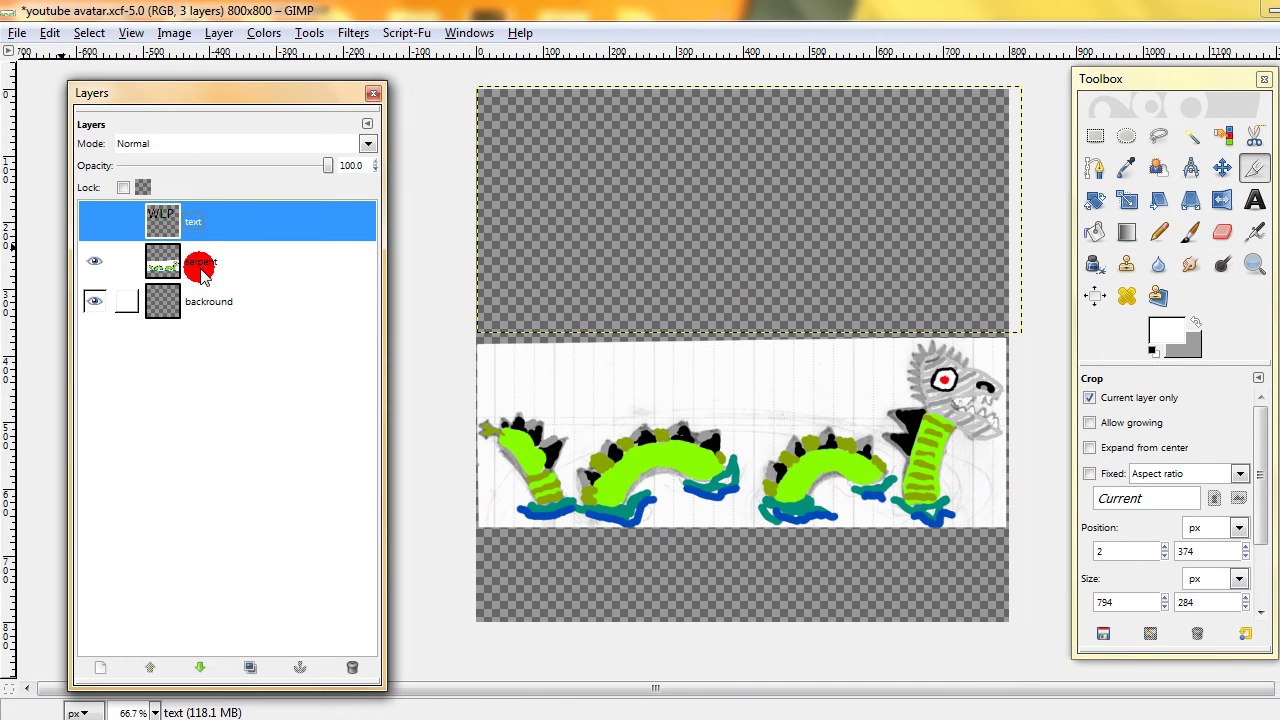
{"action": "left_click", "coordinate": [193, 262]}
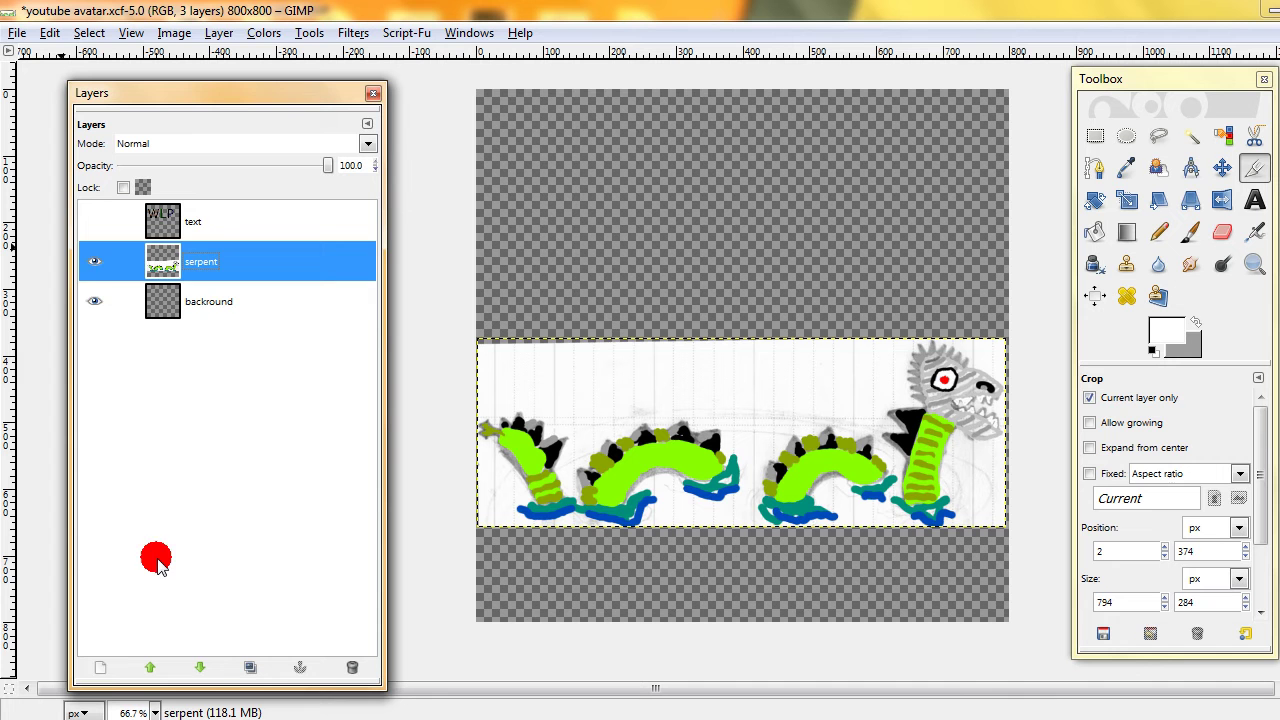
{"action": "left_click", "coordinate": [100, 667], "text": "shift"}
{"action": "left_click", "coordinate": [185, 284]}
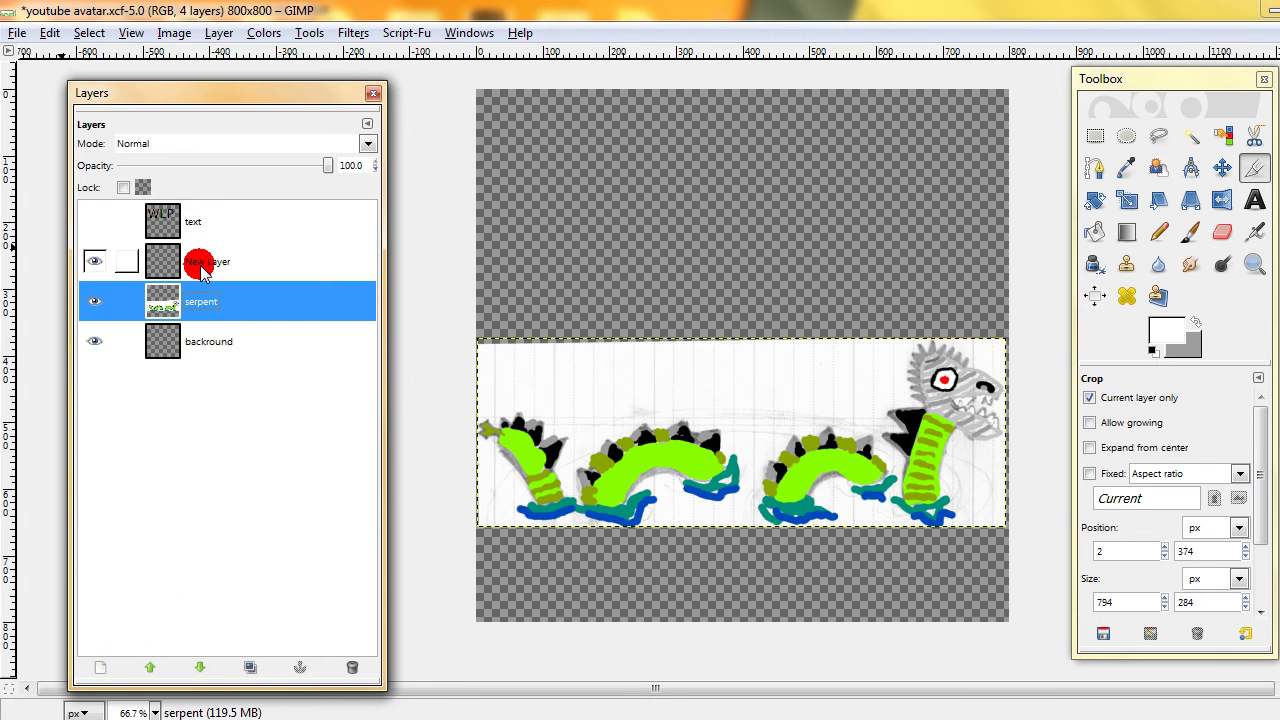
{"action": "left_click", "coordinate": [201, 266]}
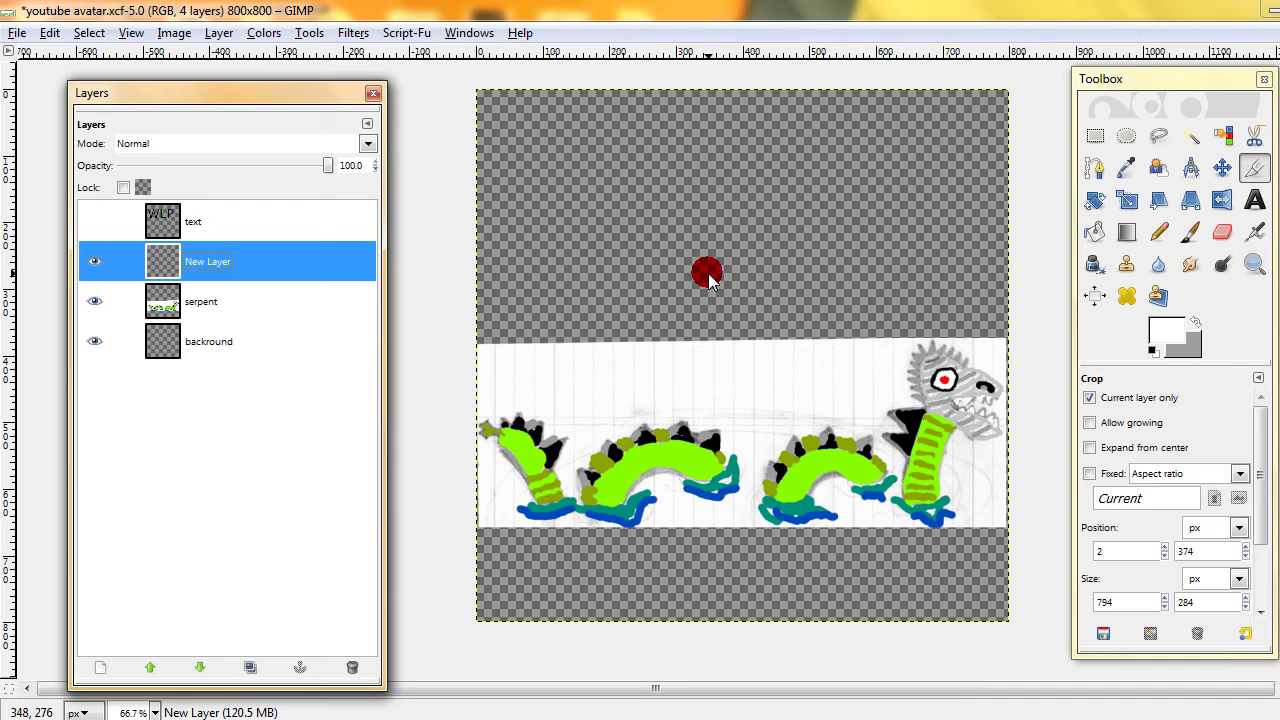
{"action": "left_click", "coordinate": [94, 221]}
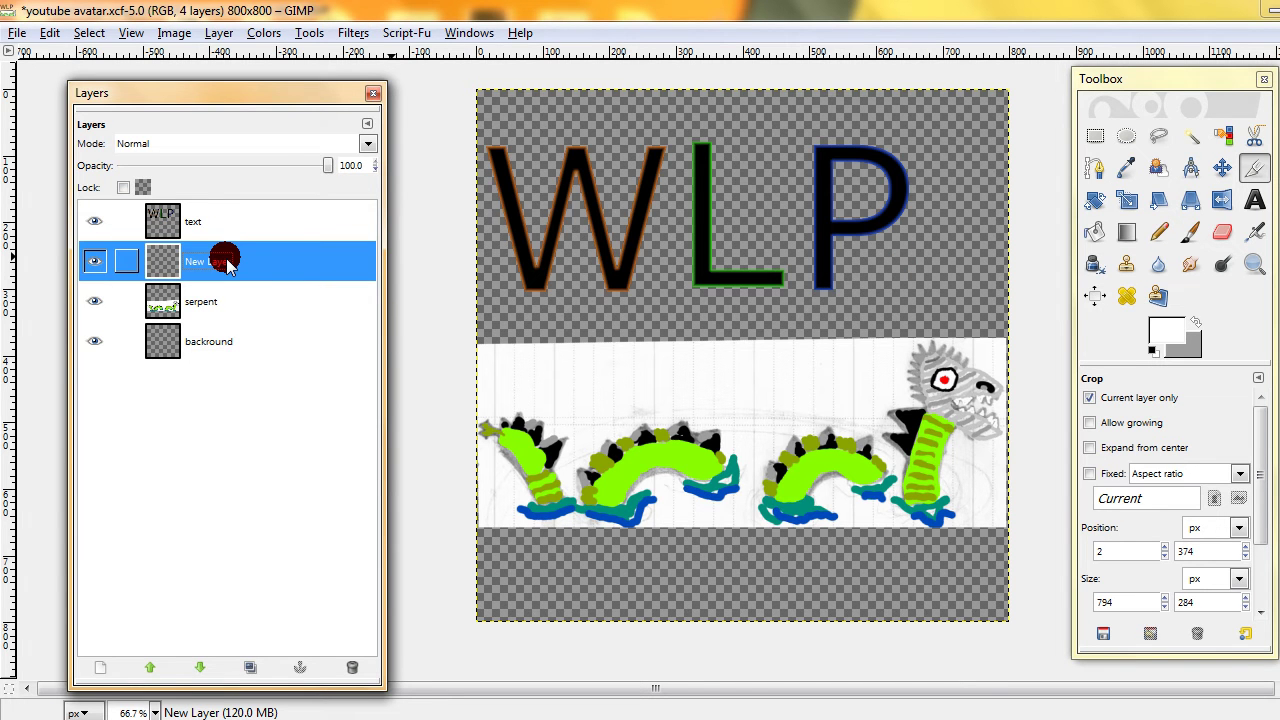
- Try a white bucket fill on the new layer and on the backround layer, undoing each one
{"action": "left_click", "coordinate": [1094, 232]}
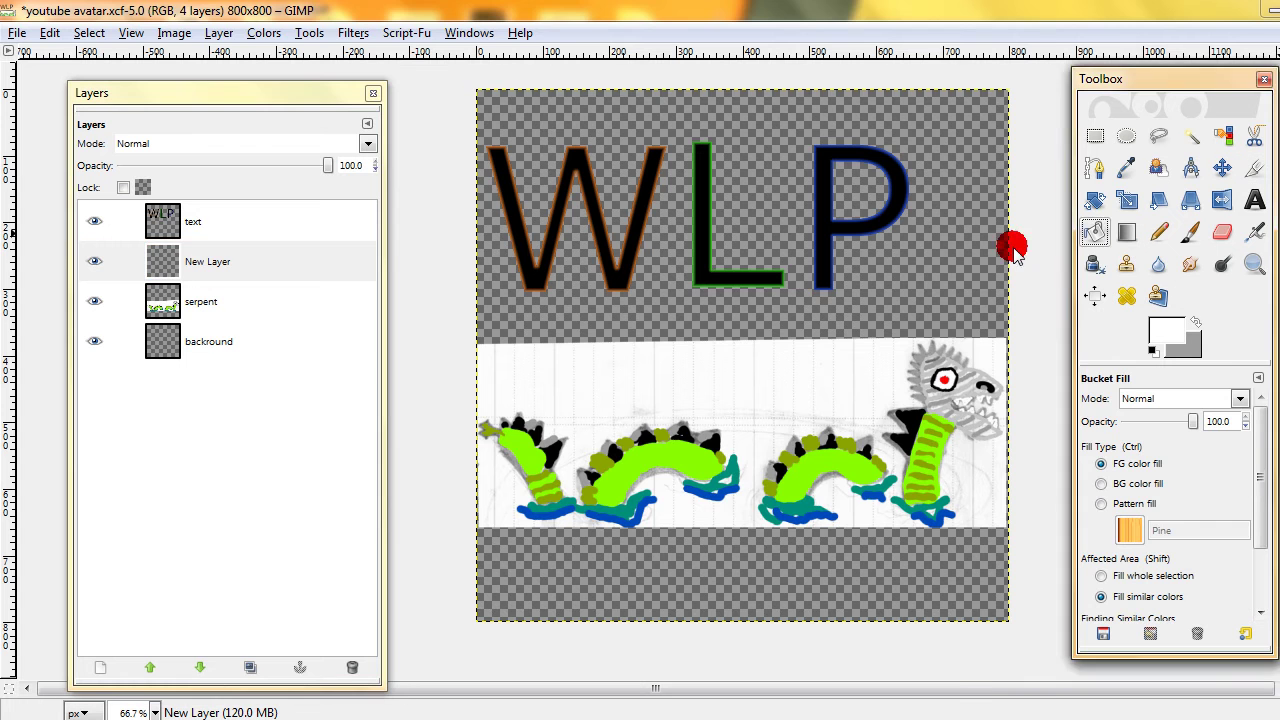
{"action": "left_click", "coordinate": [937, 265]}
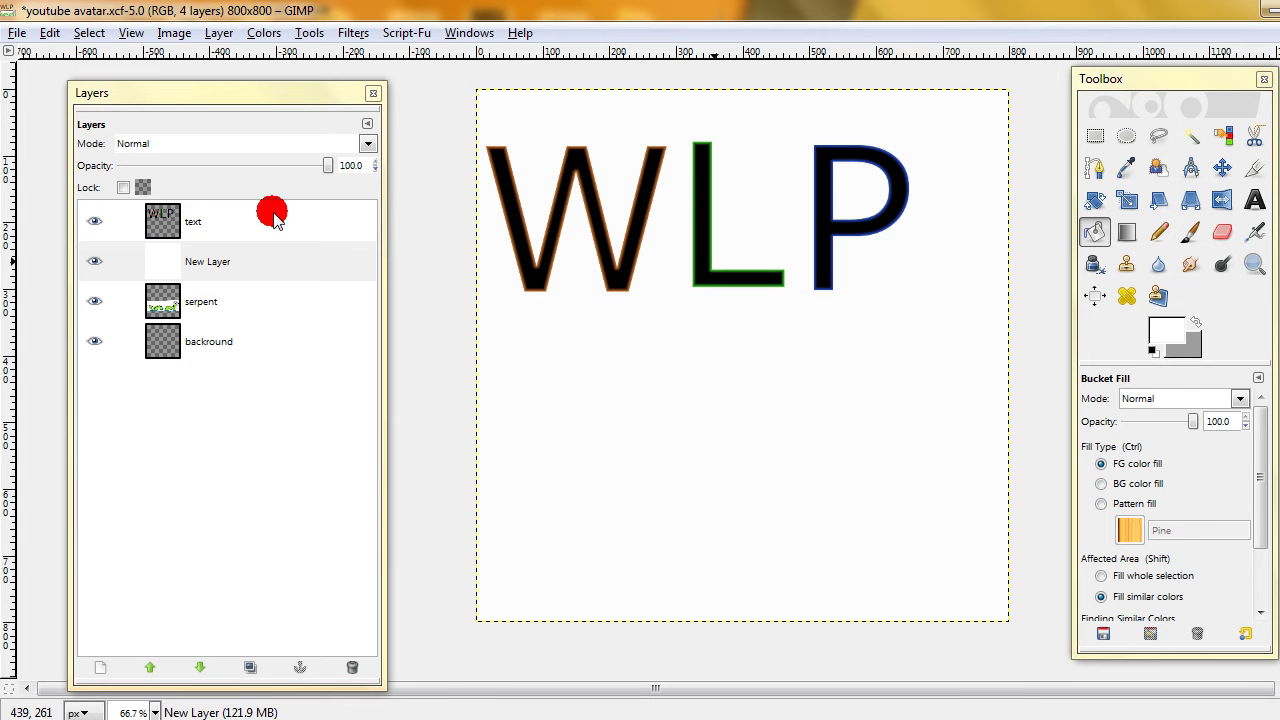
{"action": "key", "text": "ctrl+z"}
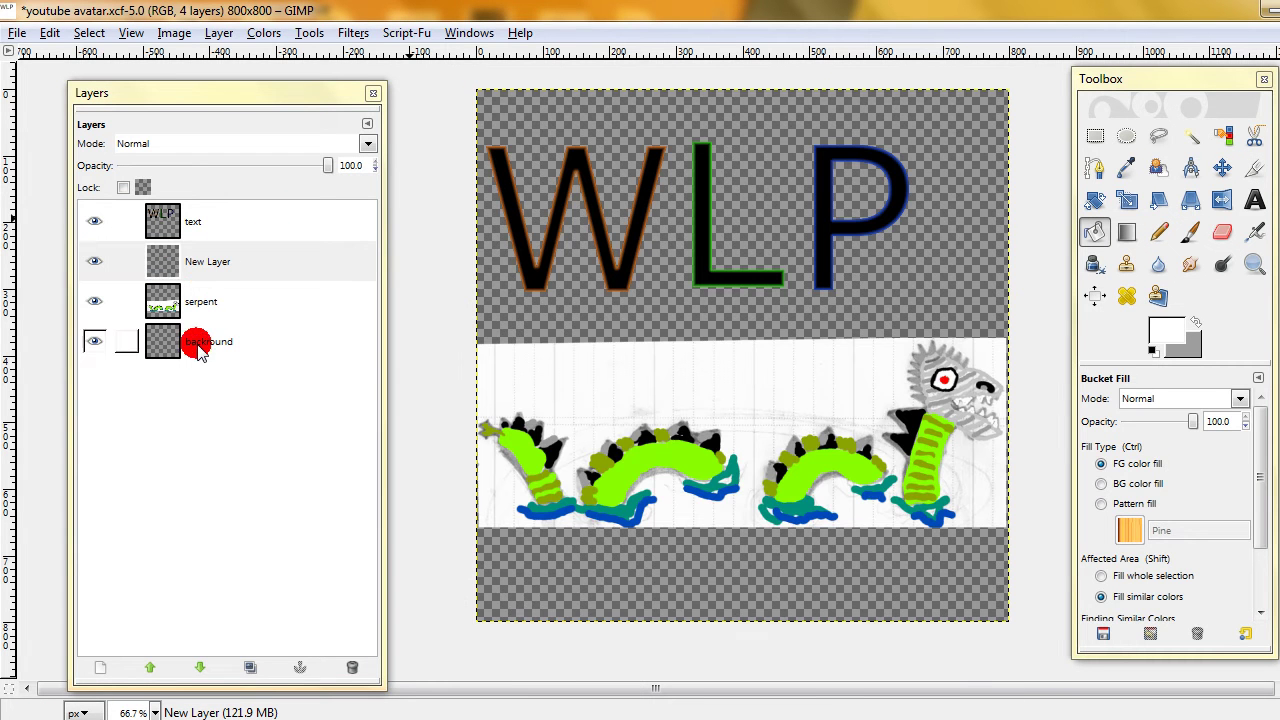
{"action": "left_click", "coordinate": [191, 341]}
{"action": "left_click", "coordinate": [716, 316]}
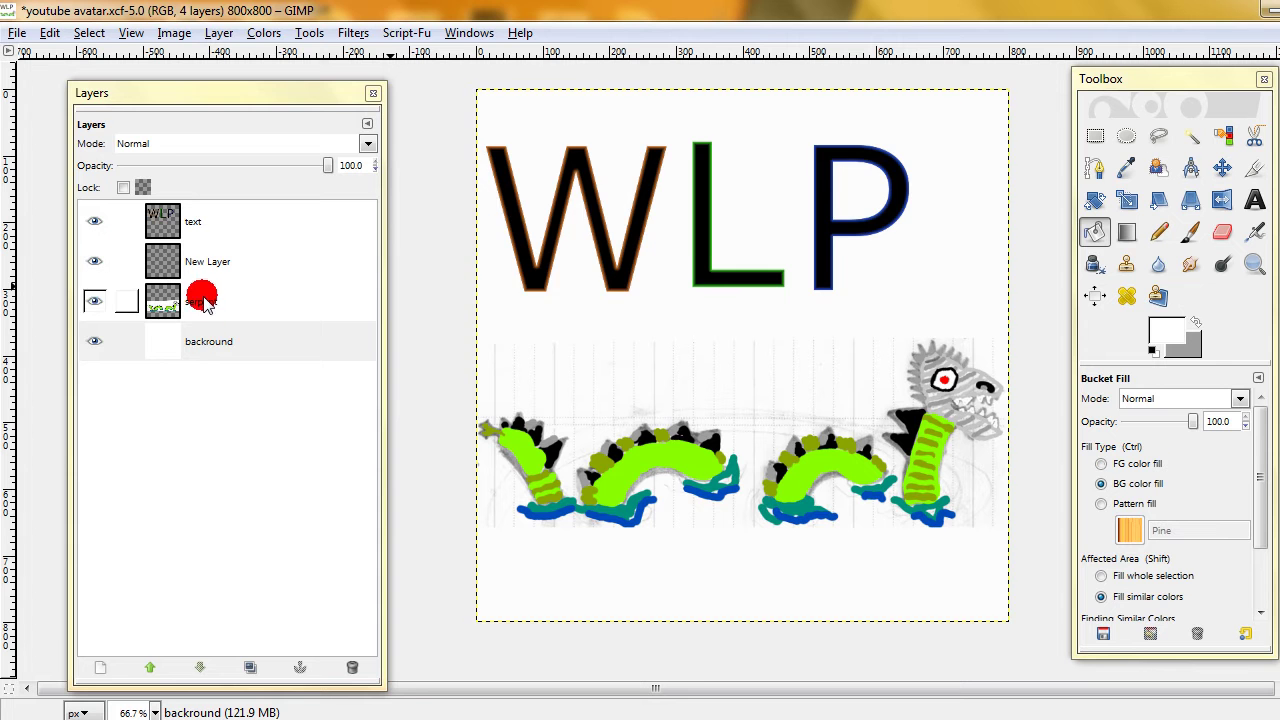
{"action": "key", "text": "ctrl+z"}
- Examine the Blend tool's gradient presets for the backround layer
{"action": "left_click", "coordinate": [194, 341]}
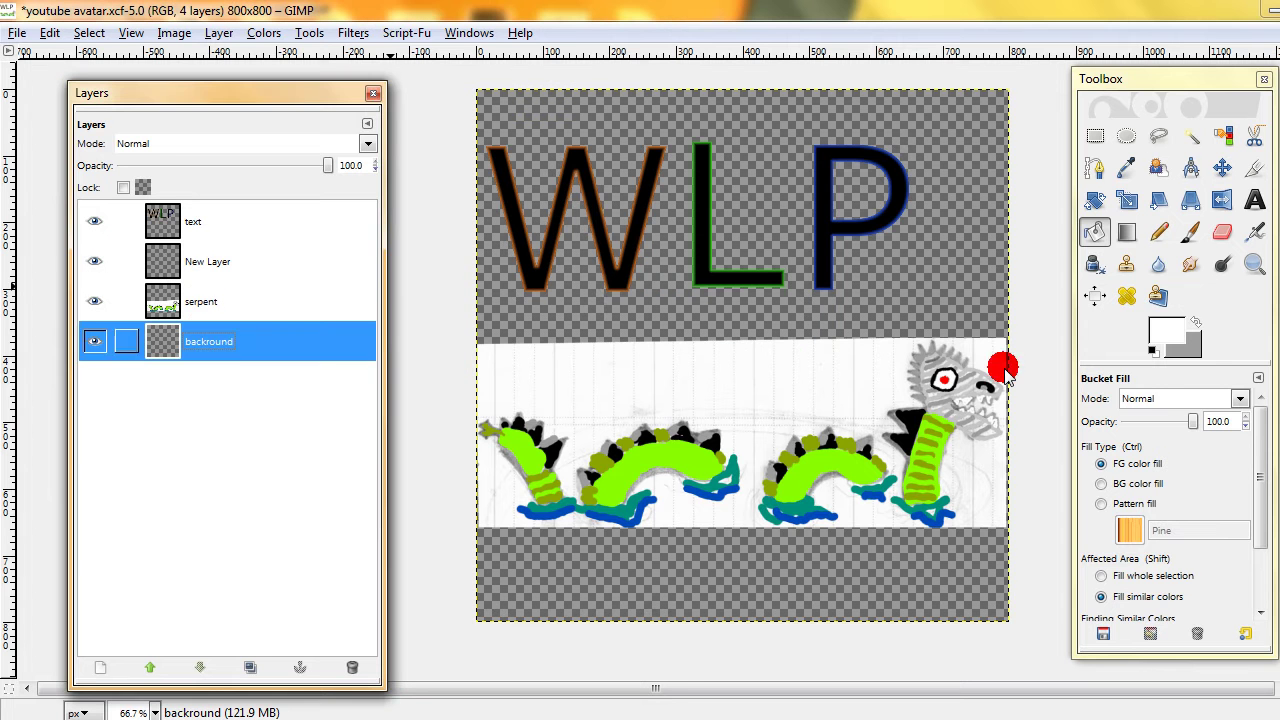
{"action": "left_click", "coordinate": [1085, 490]}
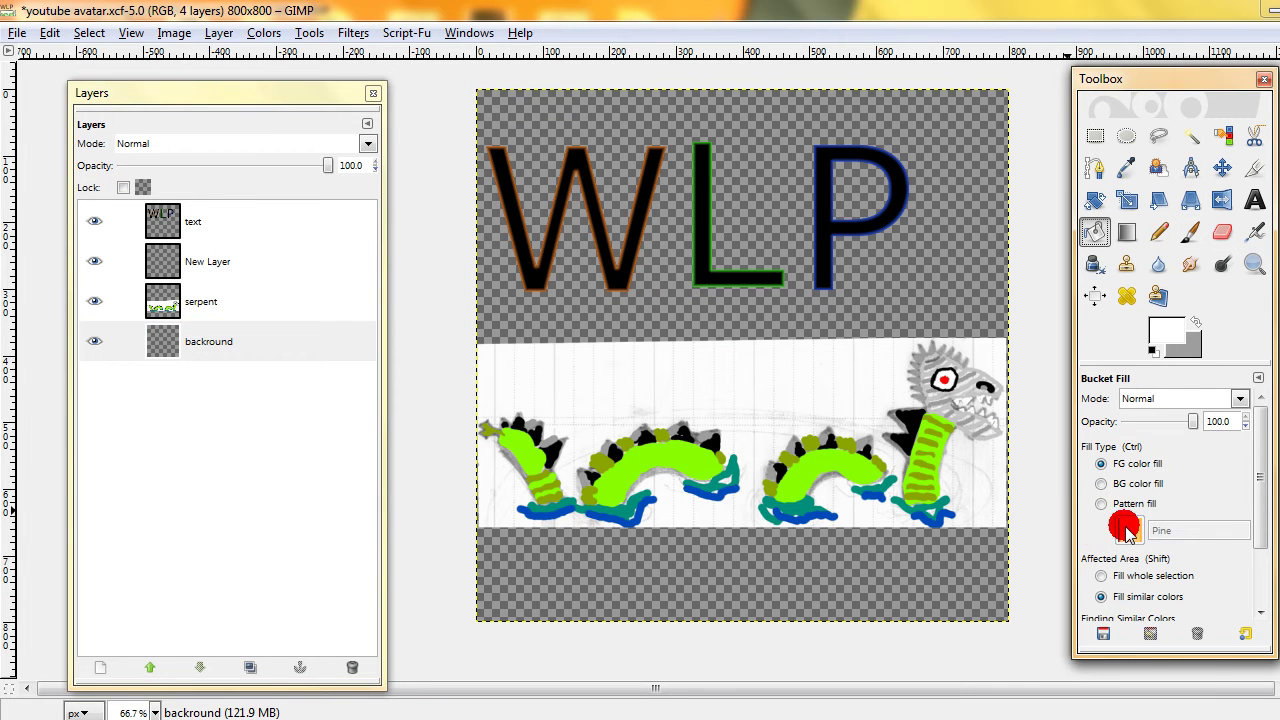
{"action": "left_click", "coordinate": [1126, 232]}
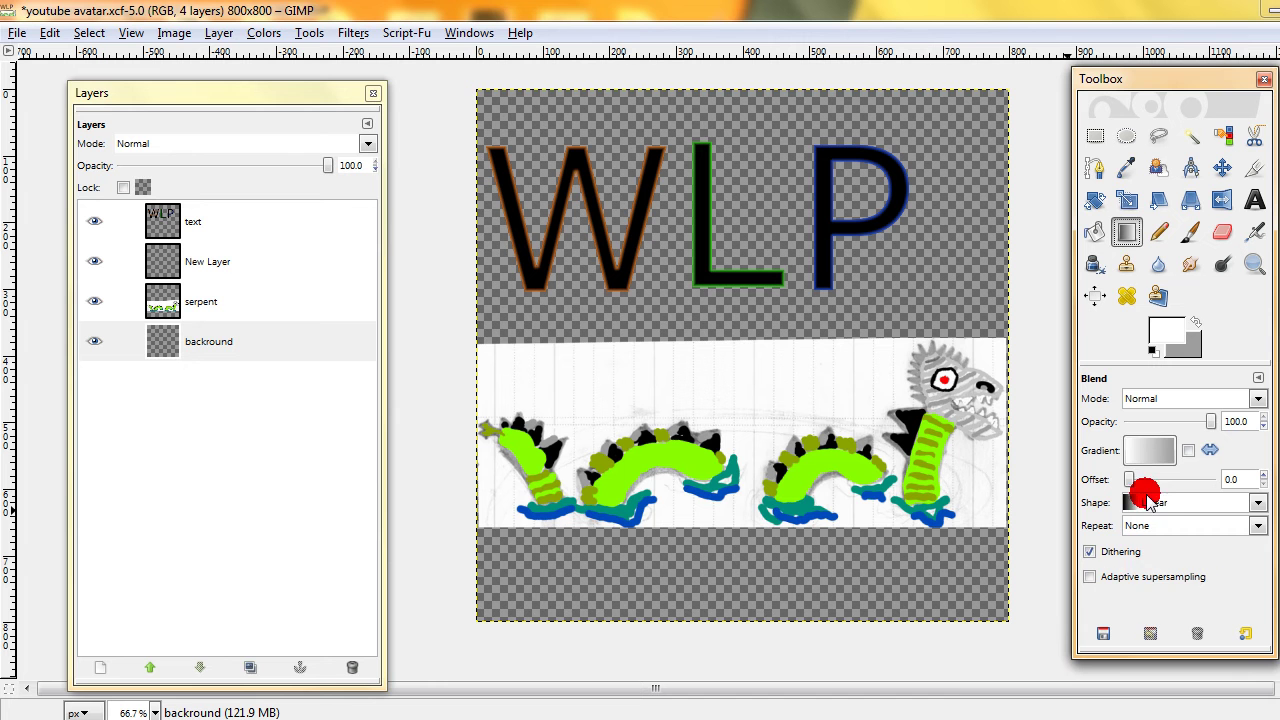
{"action": "left_click", "coordinate": [1150, 450]}
{"action": "scroll", "coordinate": [1190, 560], "scroll_direction": "down", "scroll_amount": 4}
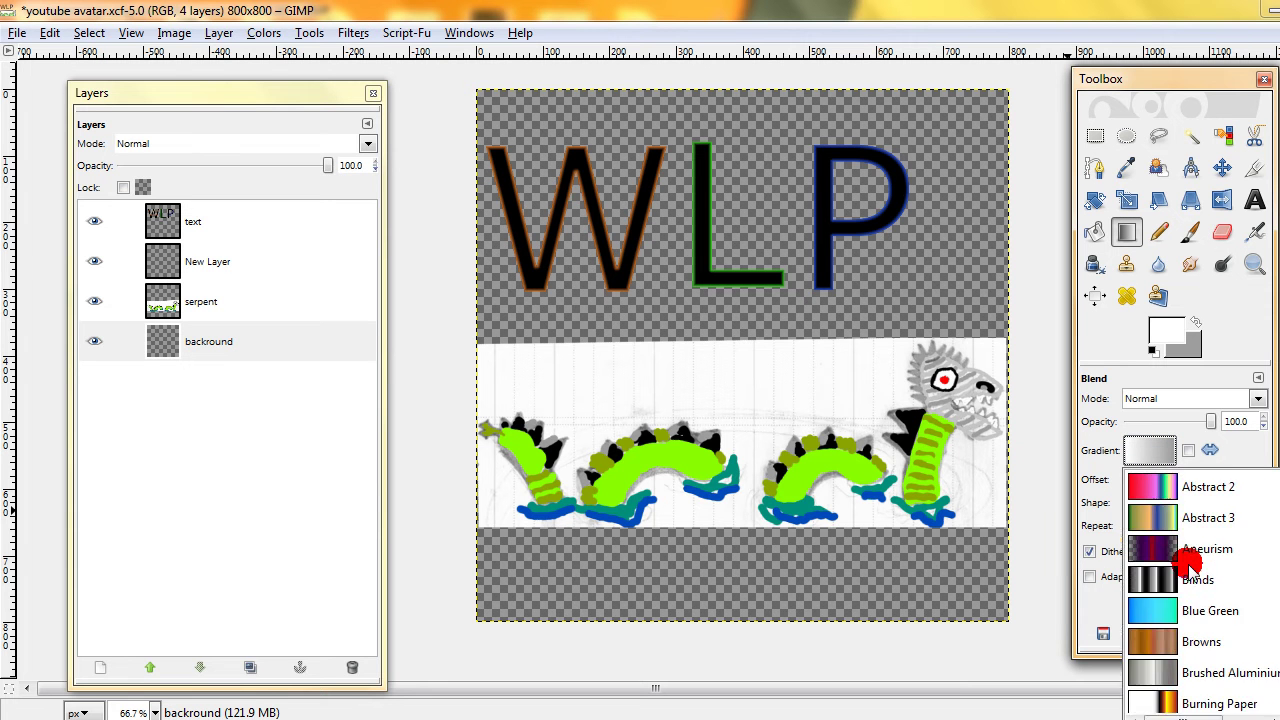
{"action": "scroll", "coordinate": [1190, 560], "scroll_direction": "down", "scroll_amount": 5}
{"action": "scroll", "coordinate": [1160, 480], "scroll_direction": "up", "scroll_amount": 3}
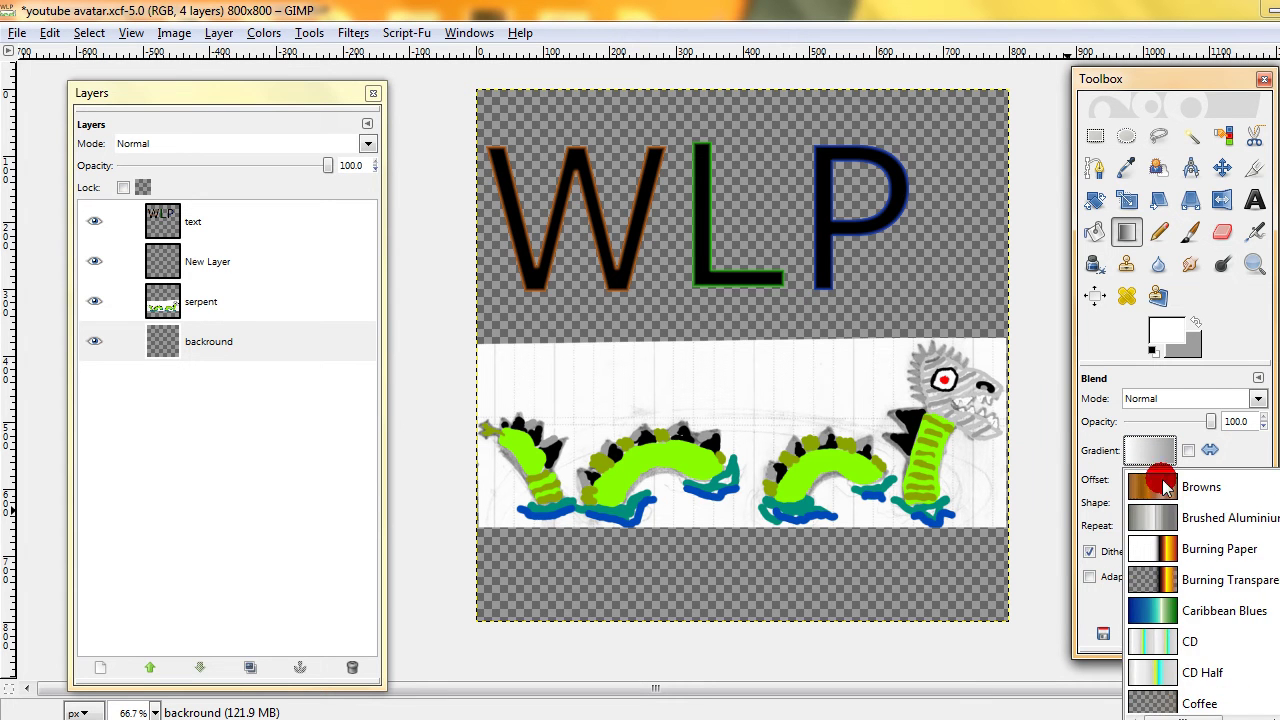
{"action": "left_click", "coordinate": [1166, 331]}
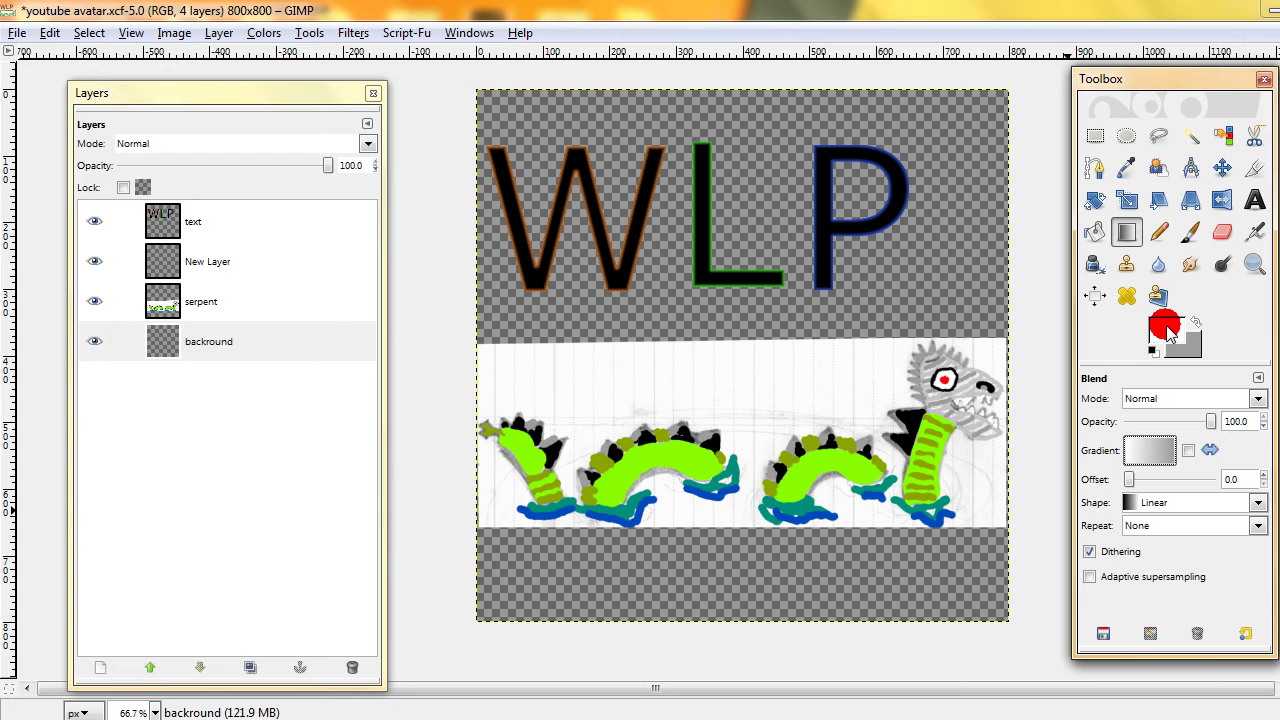
- Duplicate the text layer holding the WLP lettering
{"action": "left_click", "coordinate": [171, 214]}
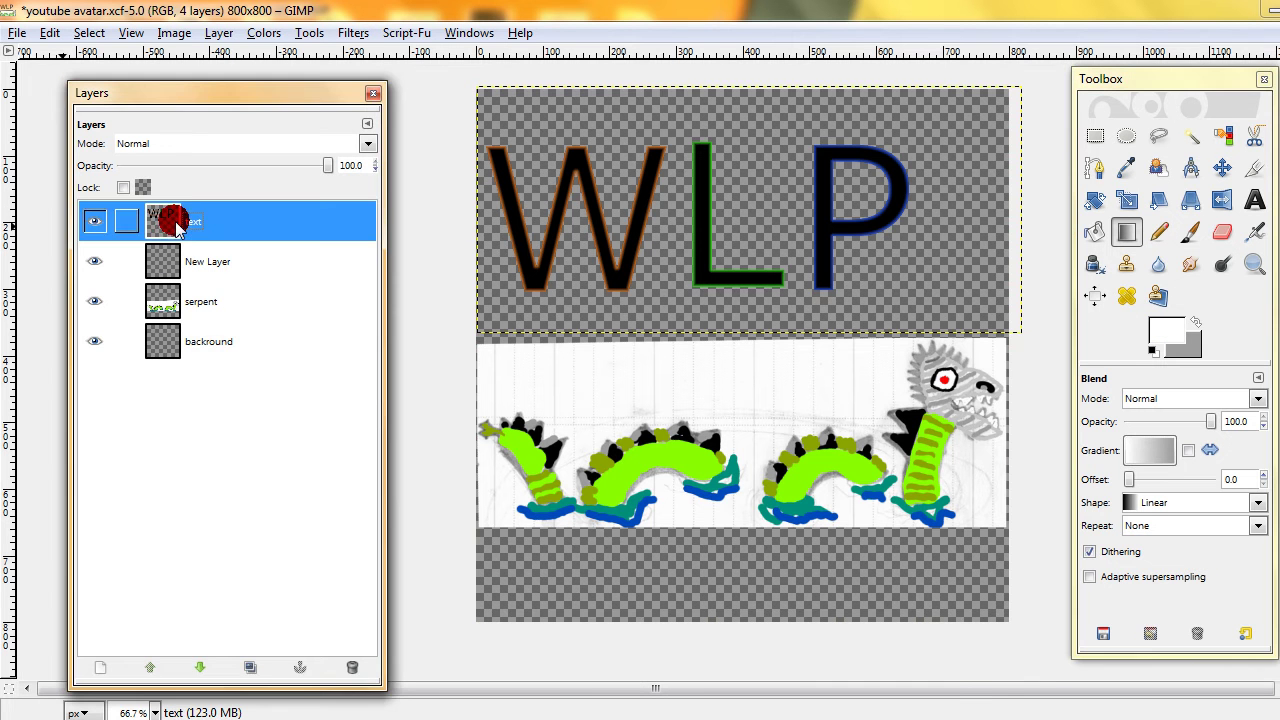
{"action": "left_click", "coordinate": [252, 667]}
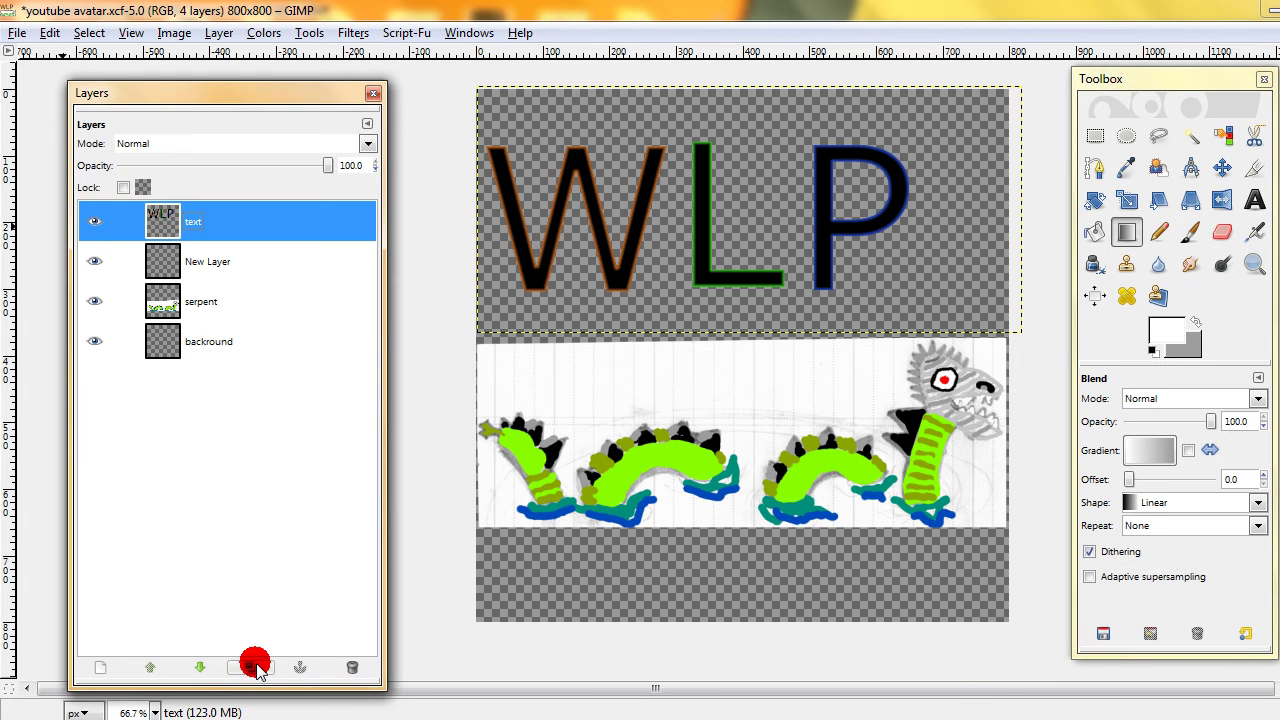
{"action": "left_click", "coordinate": [207, 258]}
{"action": "left_click", "coordinate": [196, 216]}
{"action": "left_click", "coordinate": [248, 667]}
{"action": "left_click", "coordinate": [125, 220]}
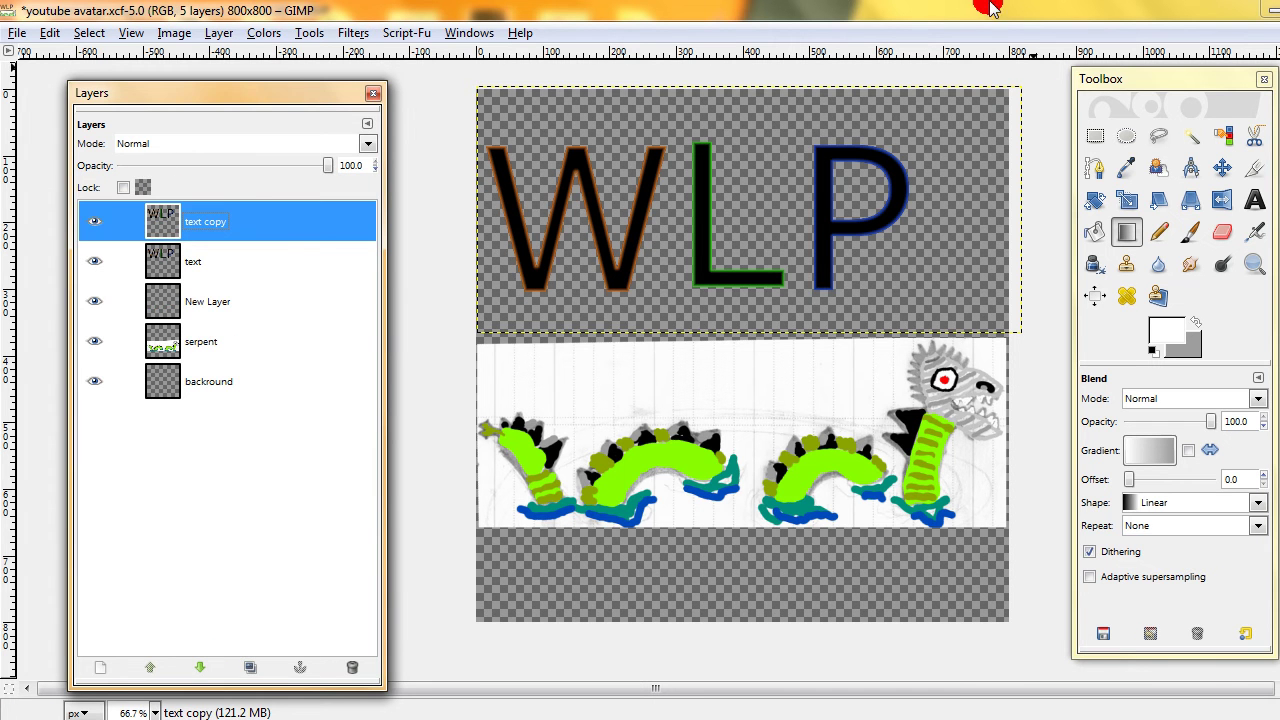
- Select the lettering of the text copy layer from its alpha and grow the selection outward around the letters
{"action": "right_click", "coordinate": [222, 226]}
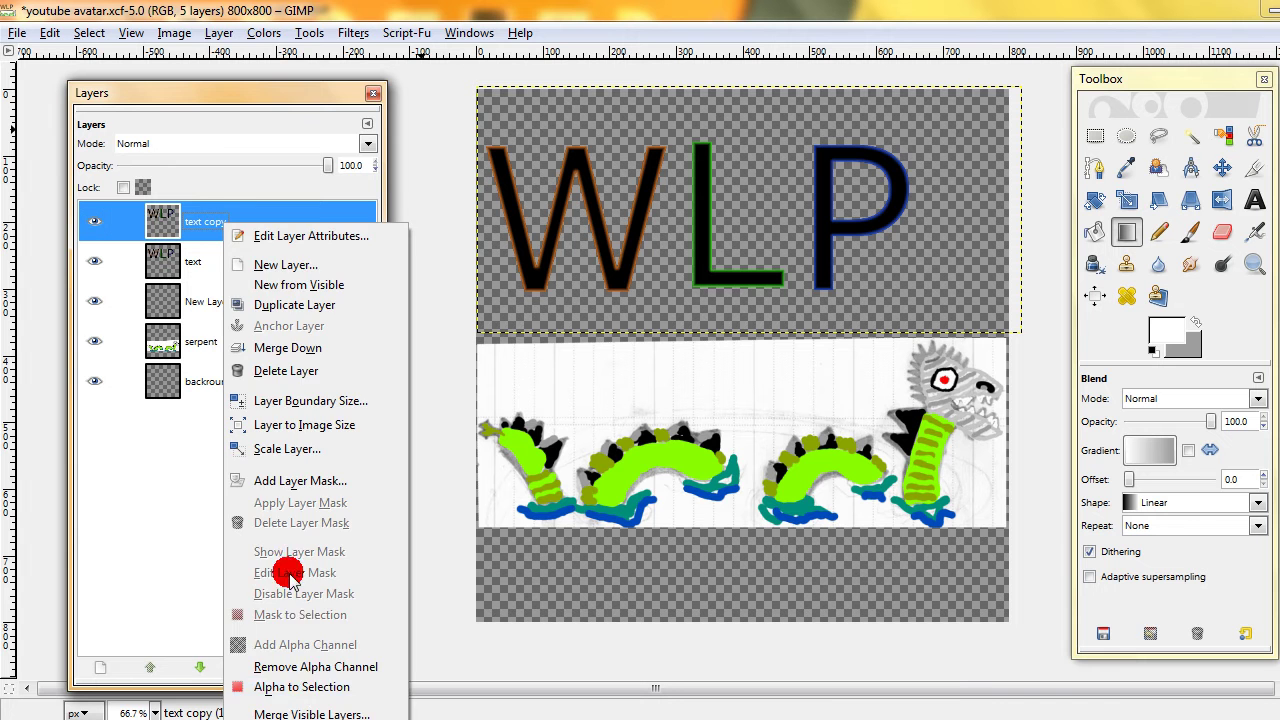
{"action": "left_click", "coordinate": [300, 687]}
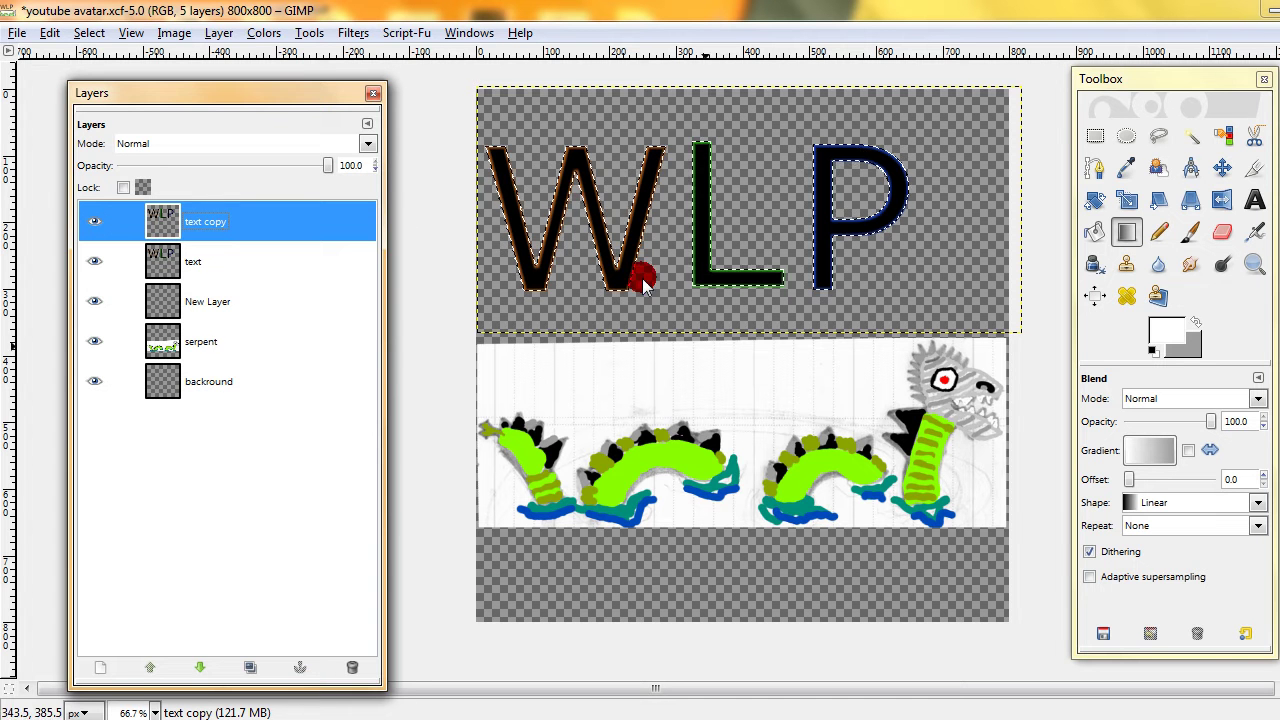
{"action": "left_click", "coordinate": [88, 33]}
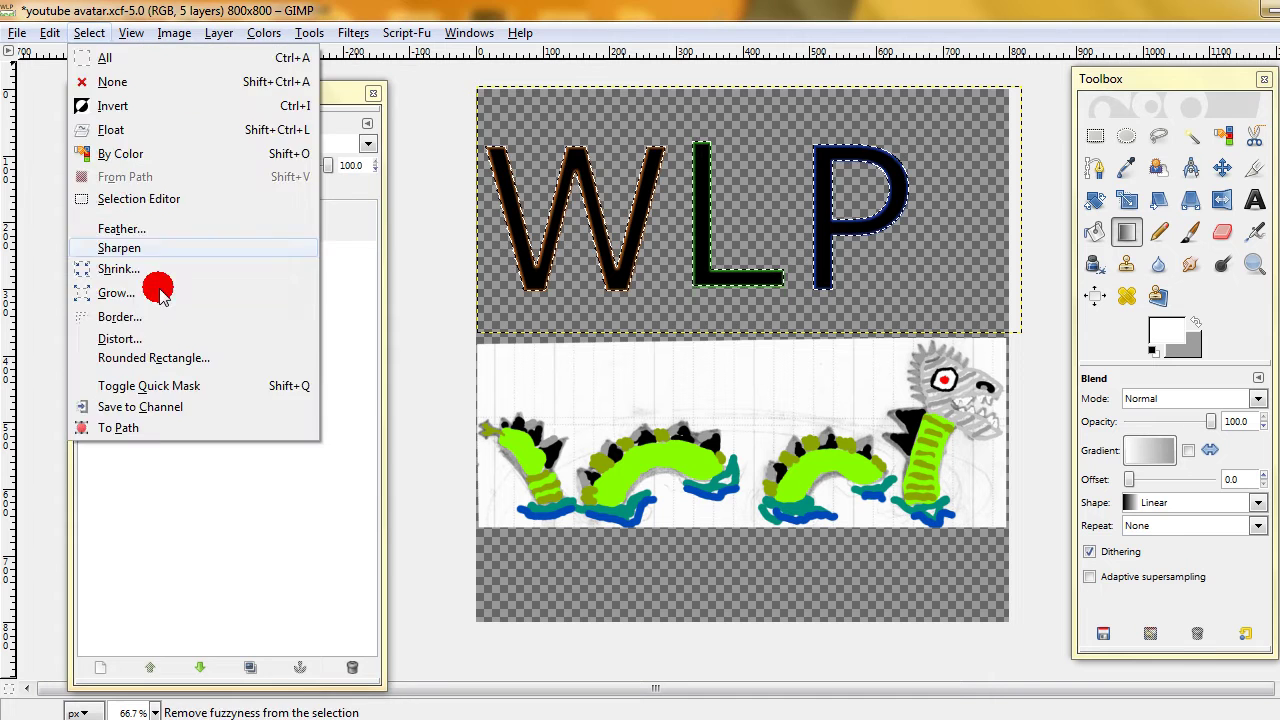
{"action": "left_click", "coordinate": [134, 289]}
{"action": "key", "text": "Tab"}
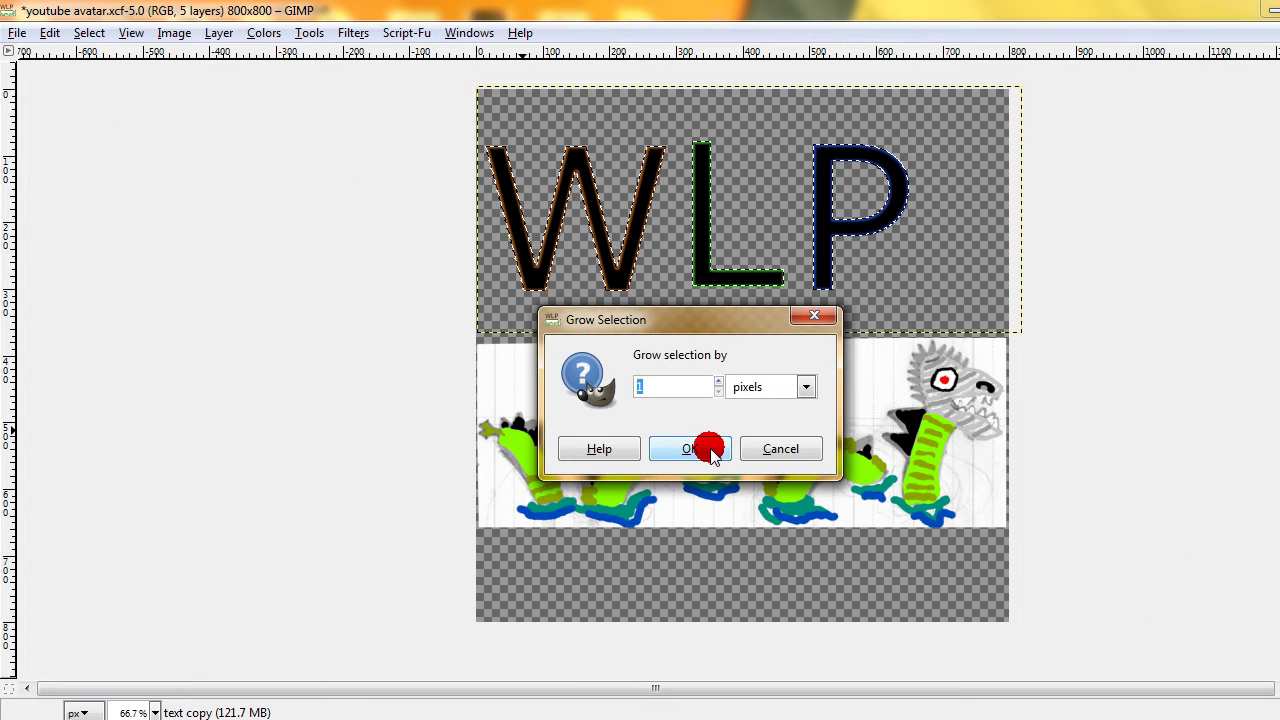
{"action": "left_click", "coordinate": [690, 449]}
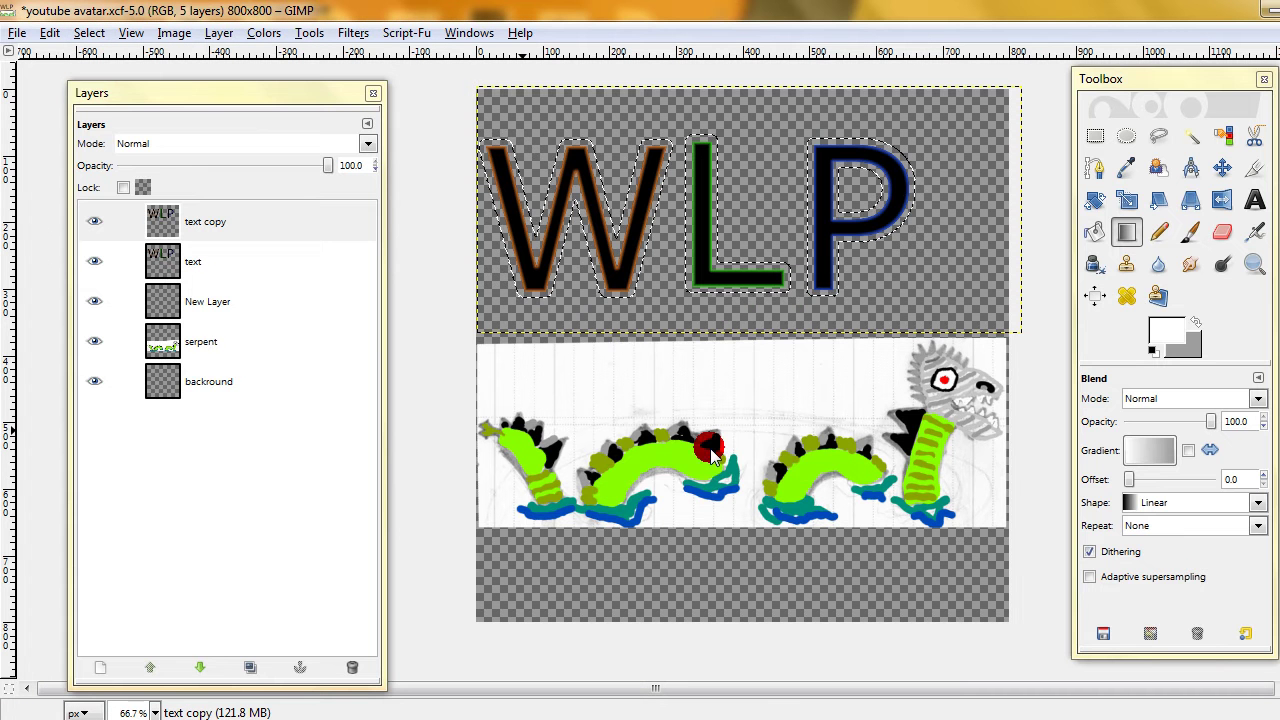
- Try white bucket fills on the text copy layer around the letters and inside the P, undoing the fill around them
{"action": "left_click", "coordinate": [1095, 232]}
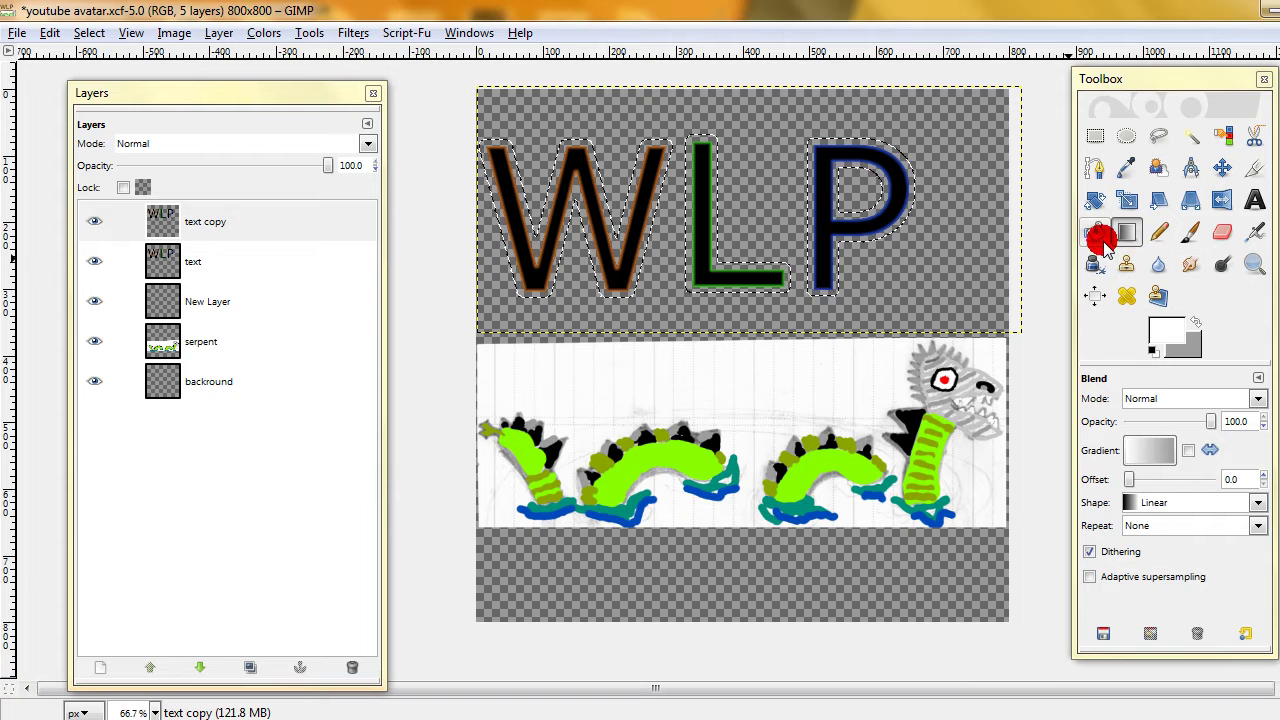
{"action": "left_click", "coordinate": [846, 226]}
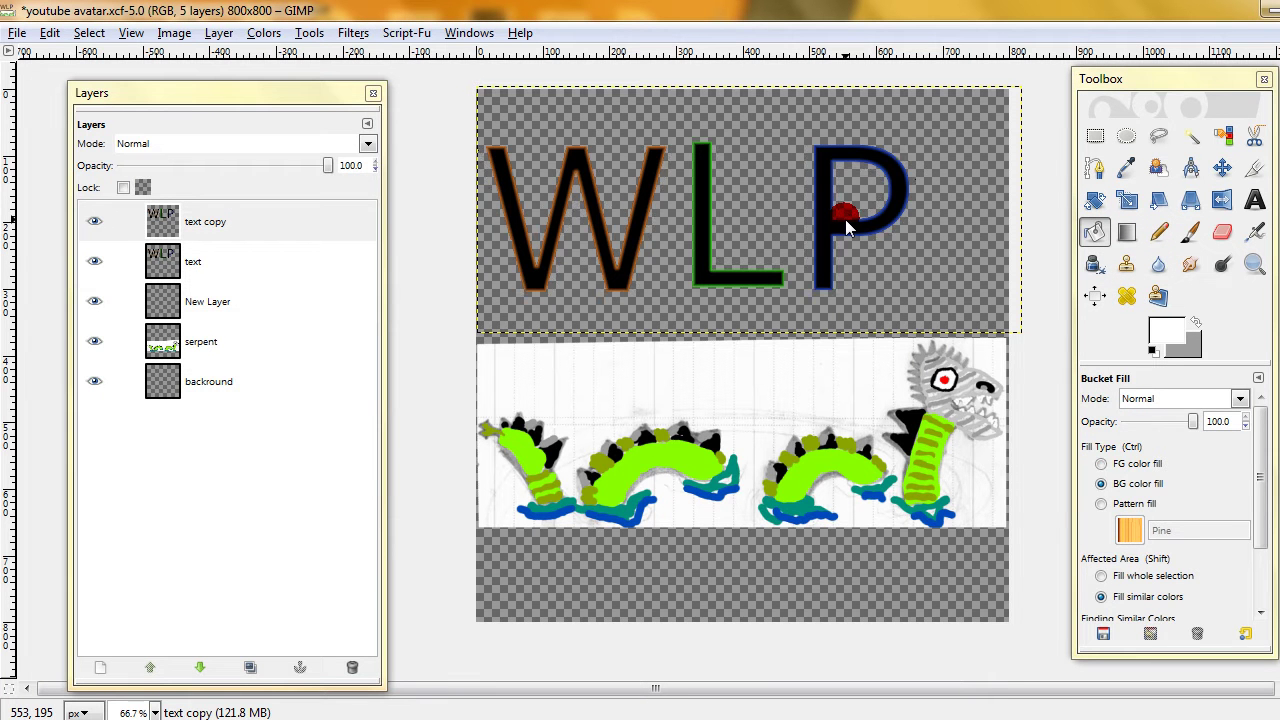
{"action": "left_click", "coordinate": [846, 228]}
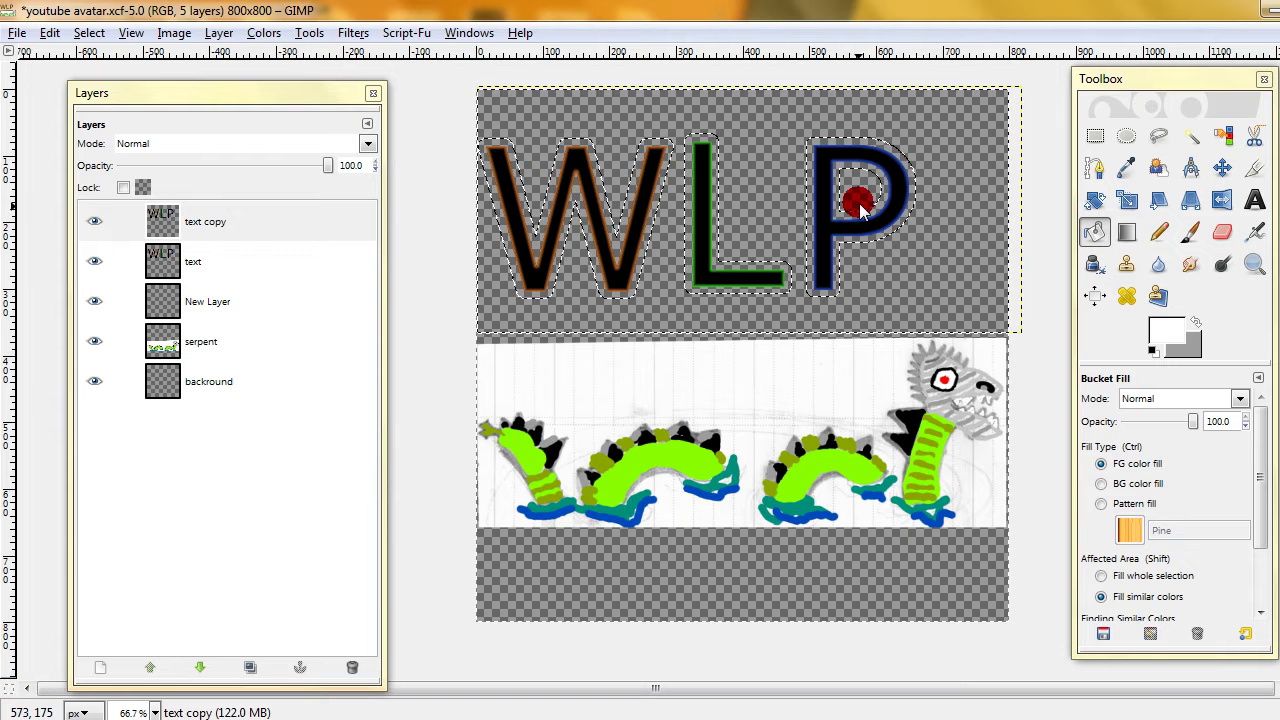
{"action": "left_click", "coordinate": [858, 204]}
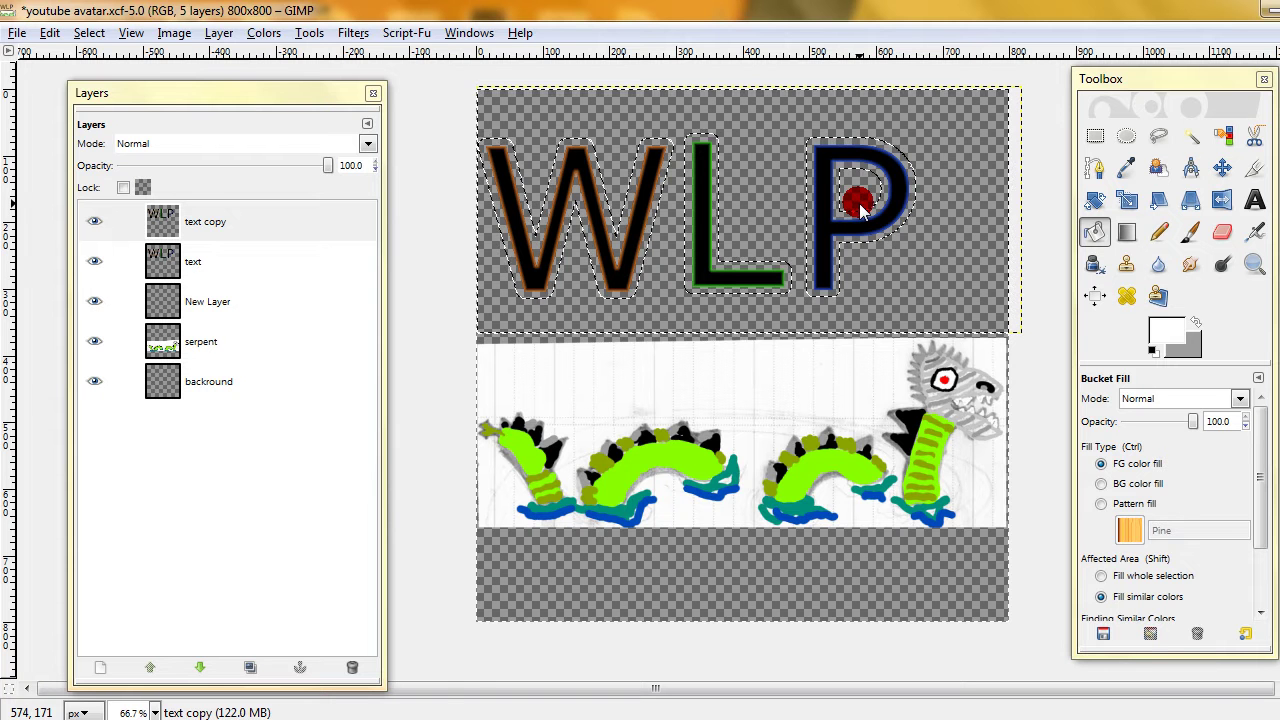
{"action": "left_click", "coordinate": [960, 277]}
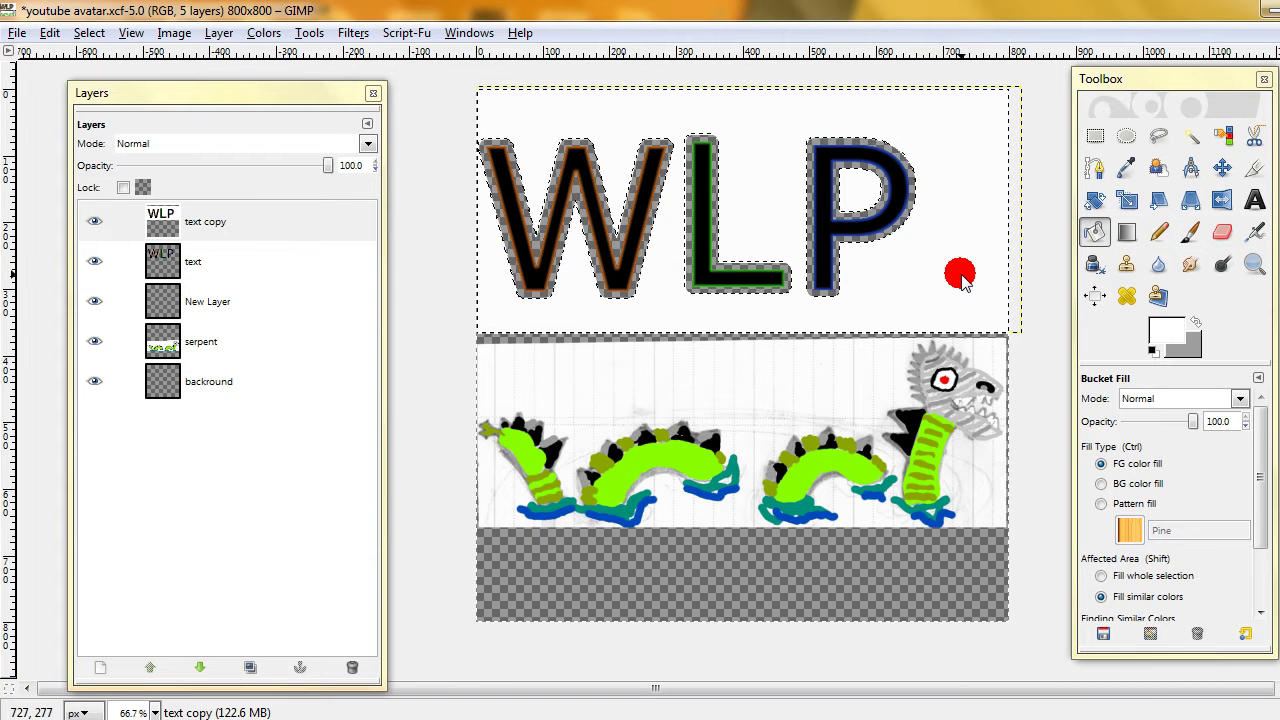
{"action": "key", "text": "ctrl+z"}
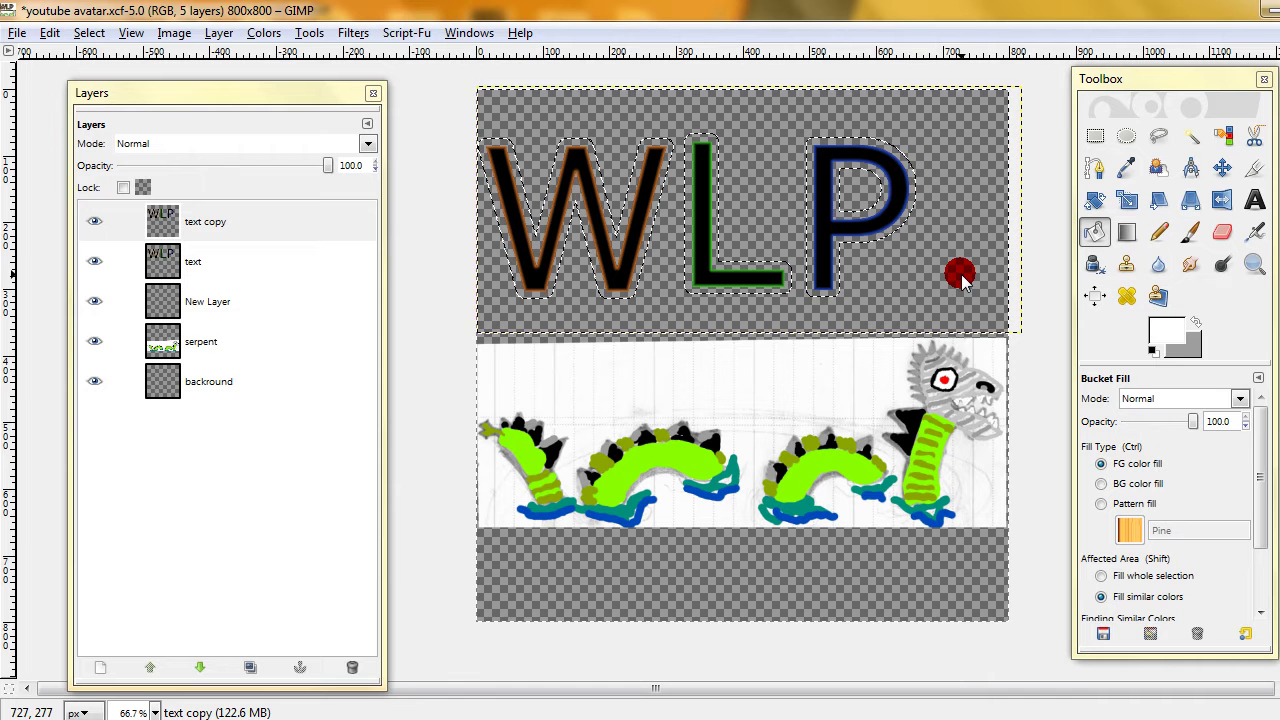
{"action": "left_click", "coordinate": [876, 210]}
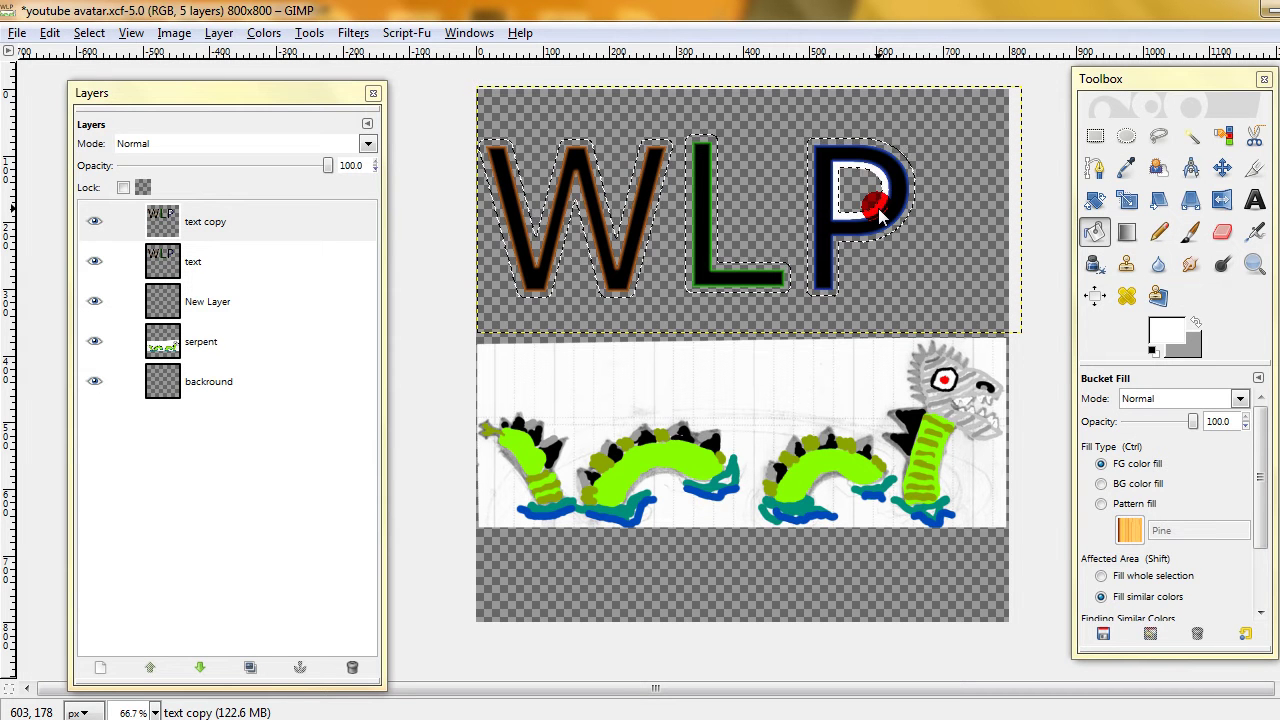
- Paint the whole grown WLP selection white with the Paintbrush, using the Circle (19) brush at scale 10.00
{"action": "left_click", "coordinate": [1190, 230]}
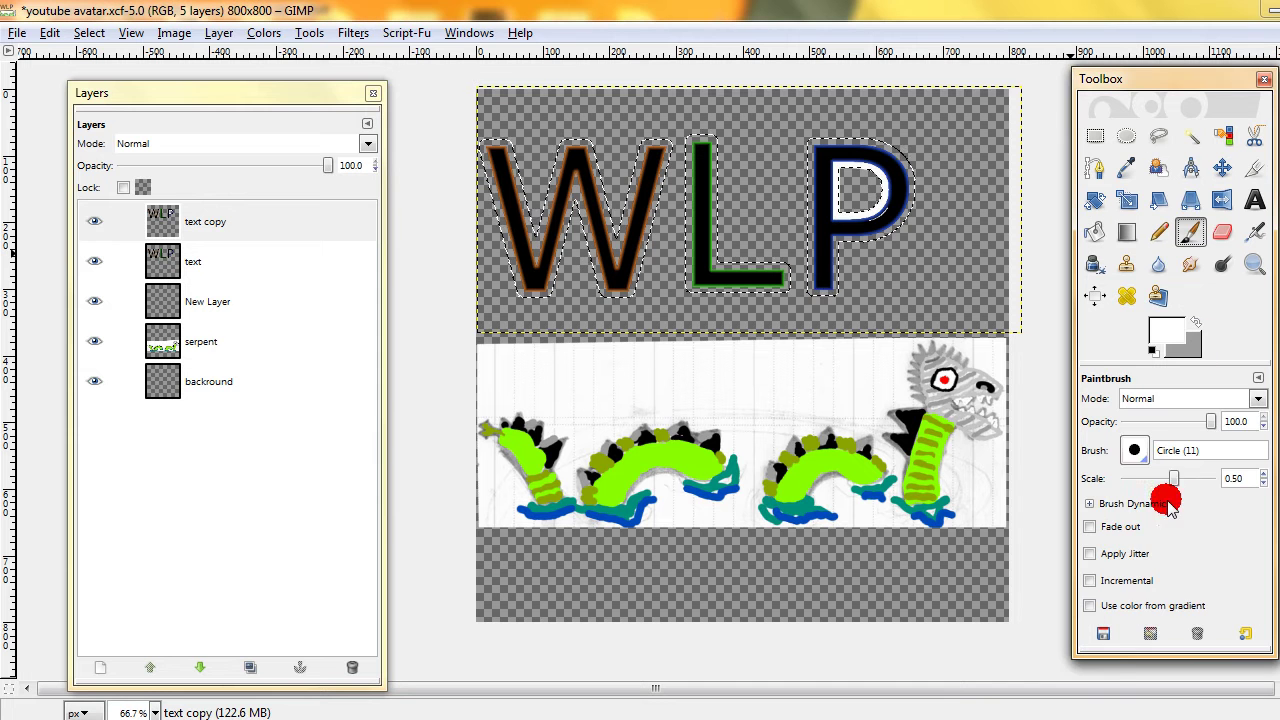
{"action": "left_click", "coordinate": [1134, 451]}
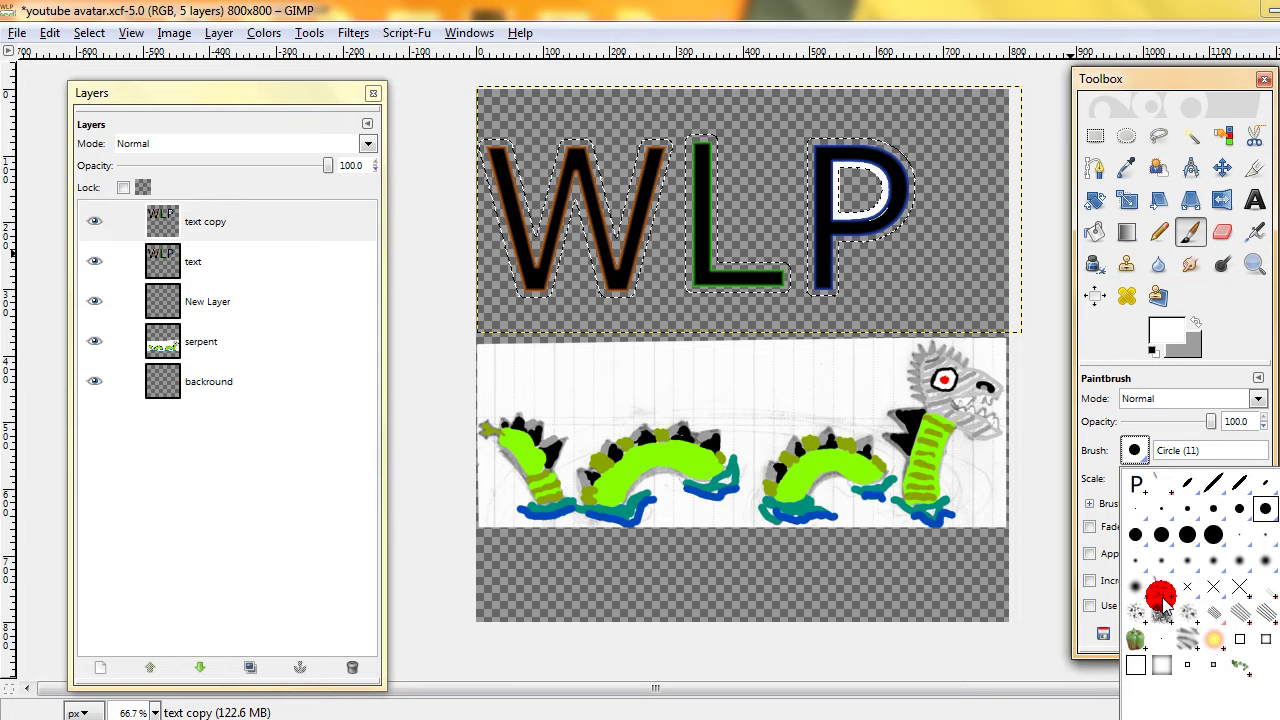
{"action": "left_click", "coordinate": [1213, 537]}
{"action": "left_click_drag", "start_coordinate": [1168, 480], "coordinate": [1240, 480]}
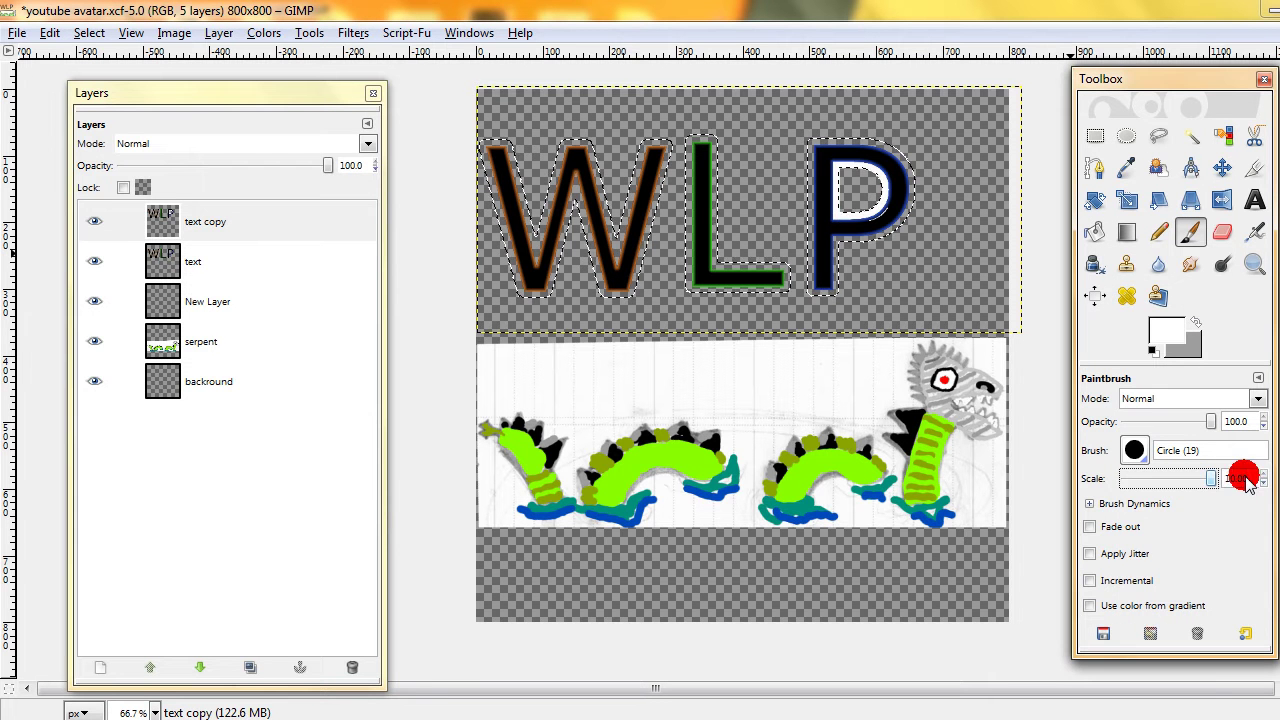
{"action": "left_click_drag", "start_coordinate": [889, 268], "coordinate": [845, 275]}
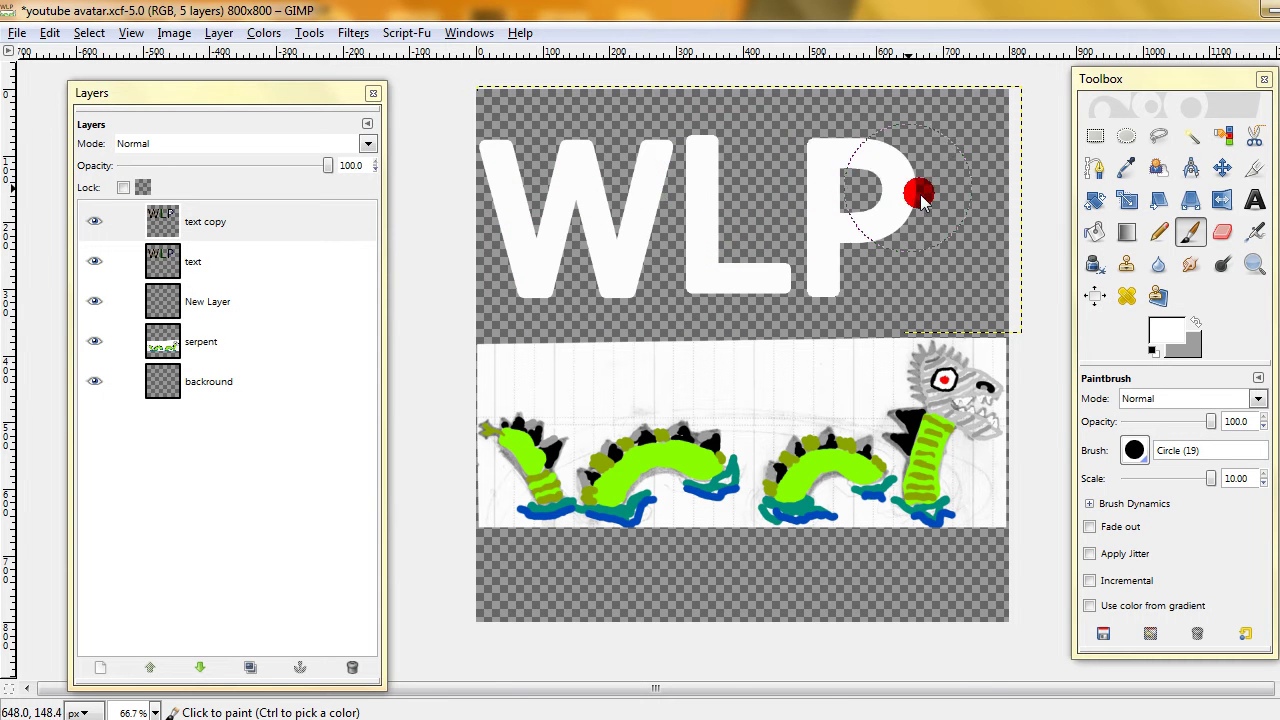
- Lower the white text copy layer beneath the text layer, clear the selection and keep text copy active
{"action": "left_click", "coordinate": [180, 224], "text": "alt"}
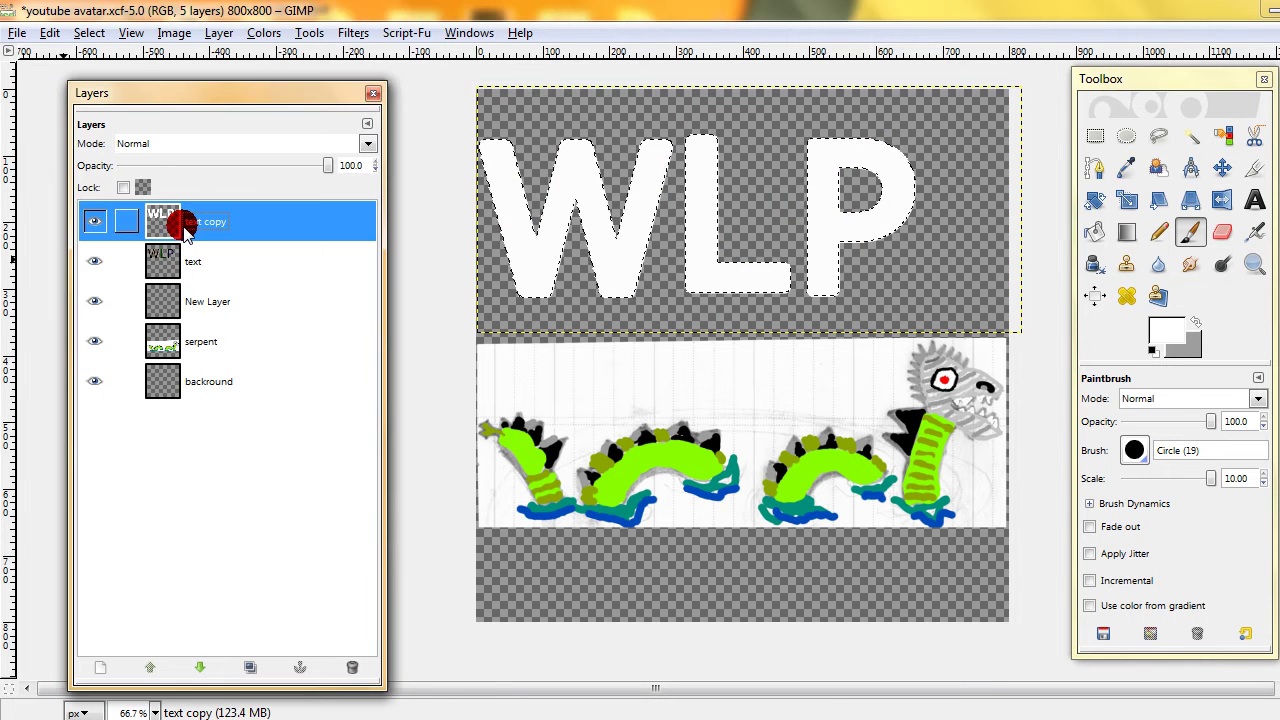
{"action": "left_click", "coordinate": [226, 32]}
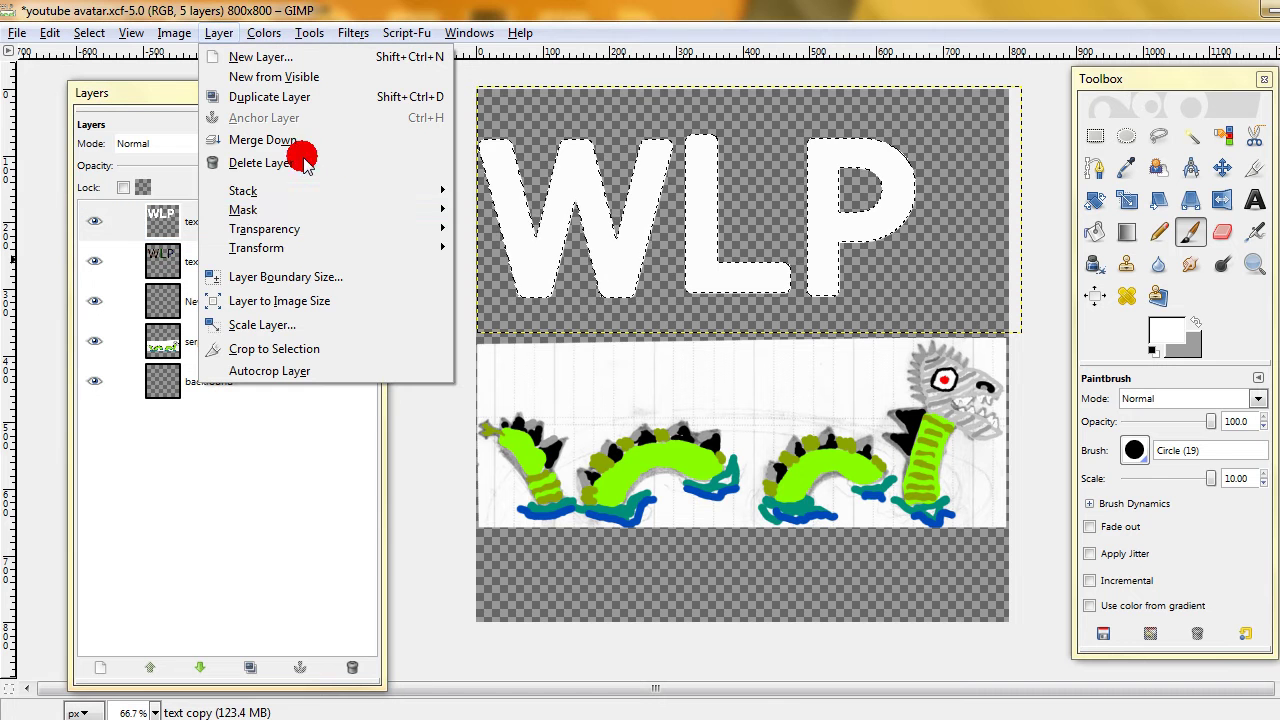
{"action": "mouse_move", "coordinate": [371, 190]}
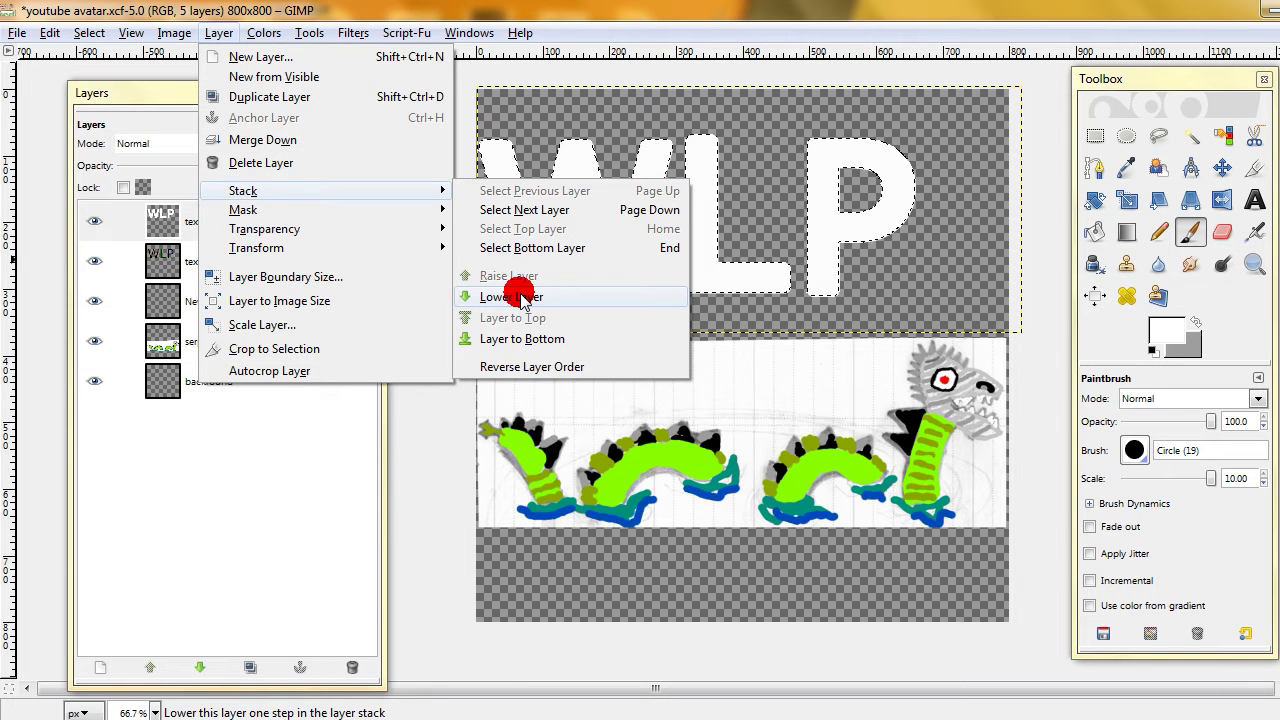
{"action": "left_click", "coordinate": [523, 298]}
{"action": "left_click", "coordinate": [190, 215]}
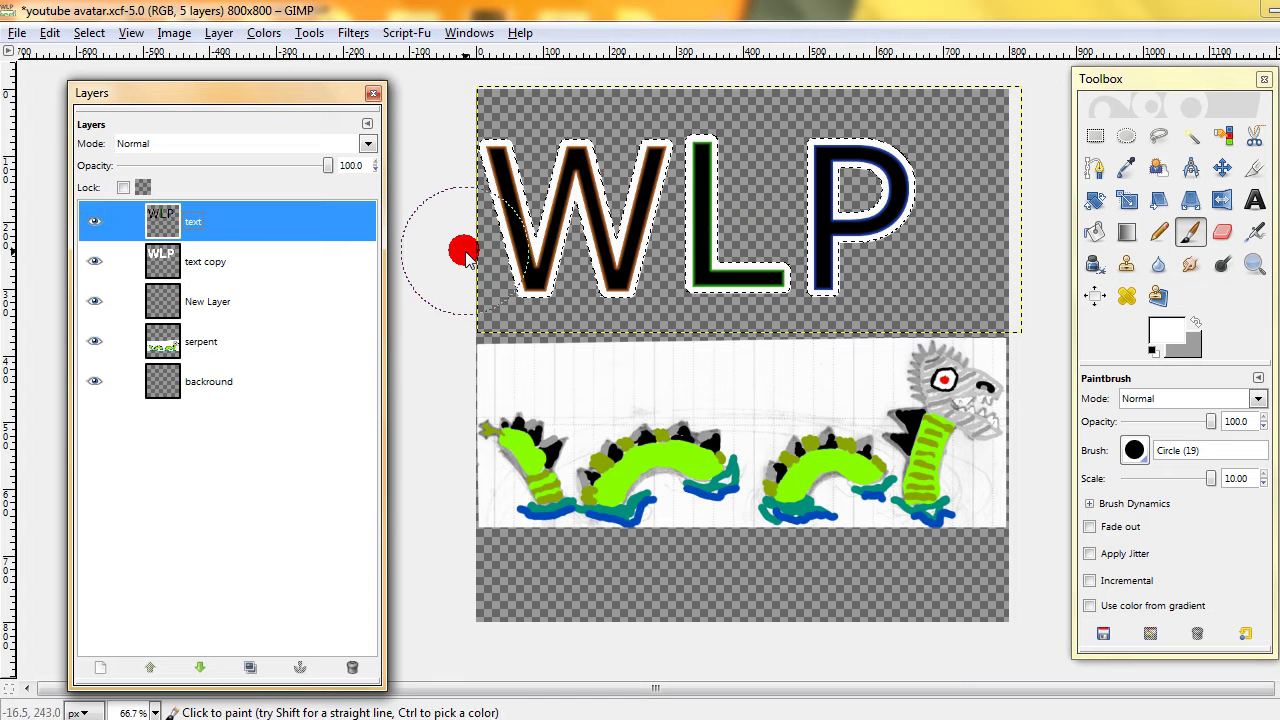
{"action": "left_click", "coordinate": [190, 263]}
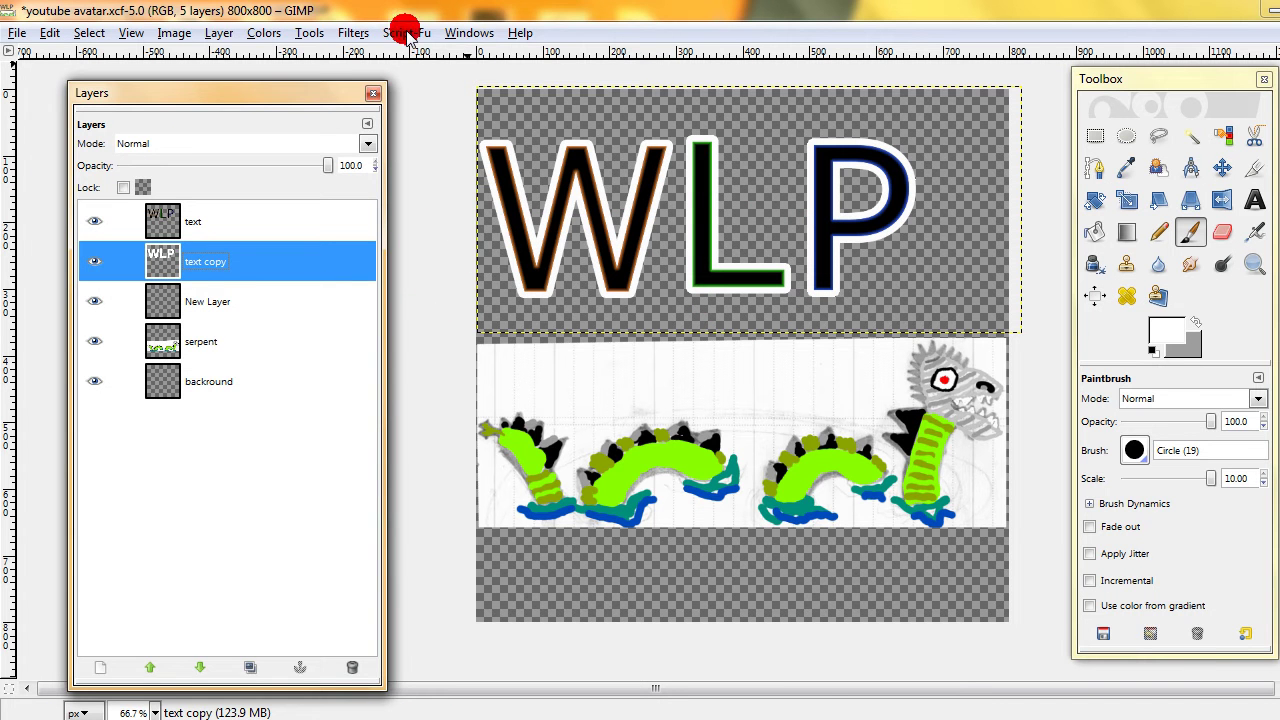
- Try a Gaussian Blur with a 30 px horizontal and vertical radius on the text copy layer, and undo it
{"action": "left_click", "coordinate": [350, 32]}
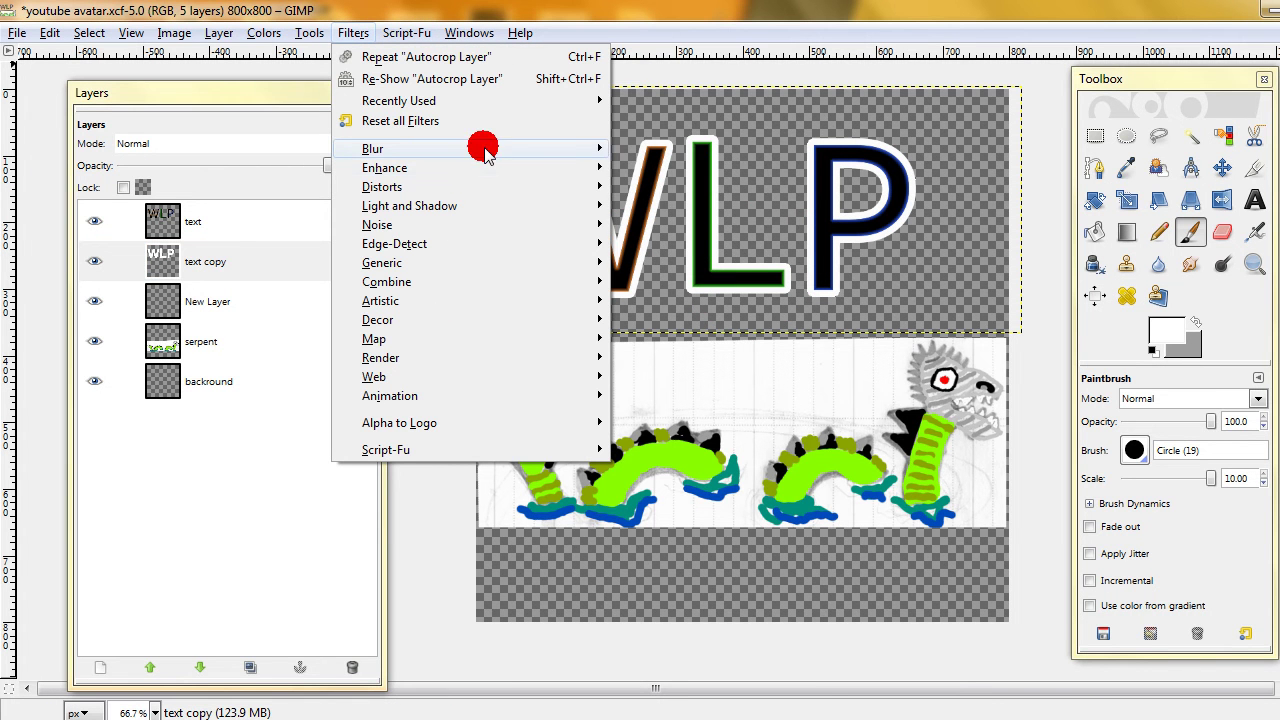
{"action": "mouse_move", "coordinate": [483, 146]}
{"action": "left_click", "coordinate": [676, 170]}
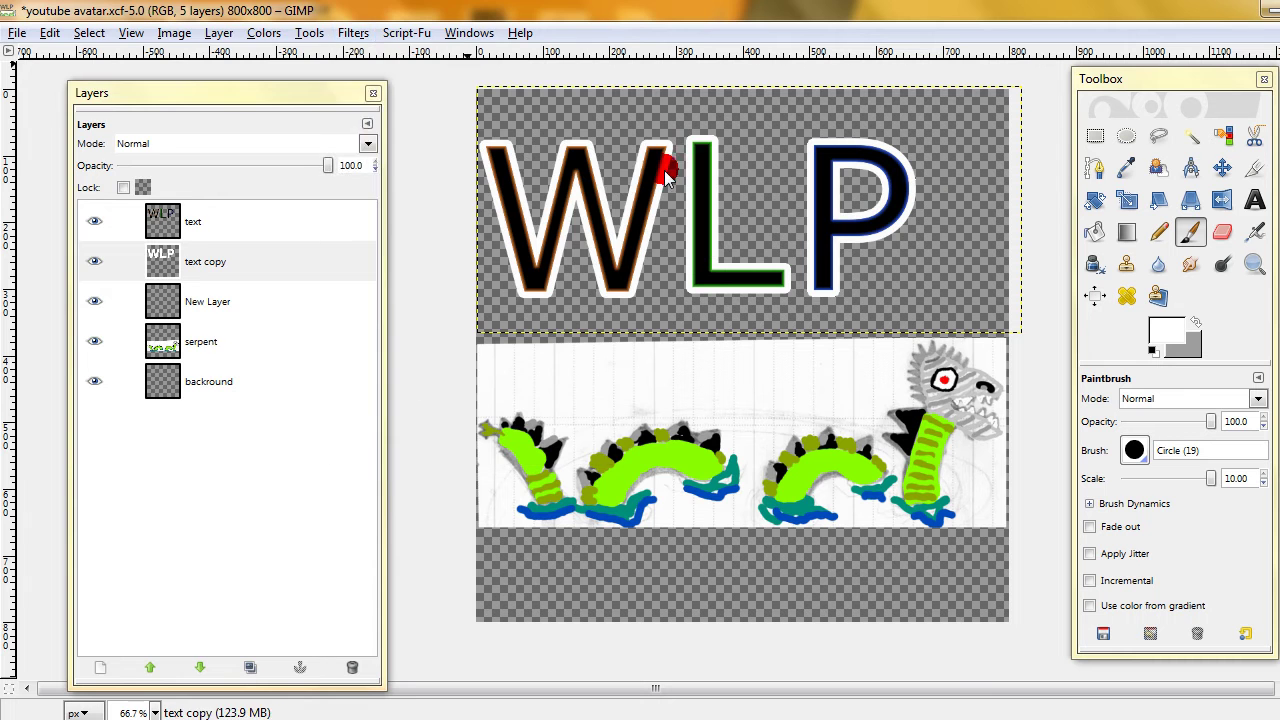
{"action": "left_click_drag", "start_coordinate": [258, 66], "coordinate": [700, 95]}
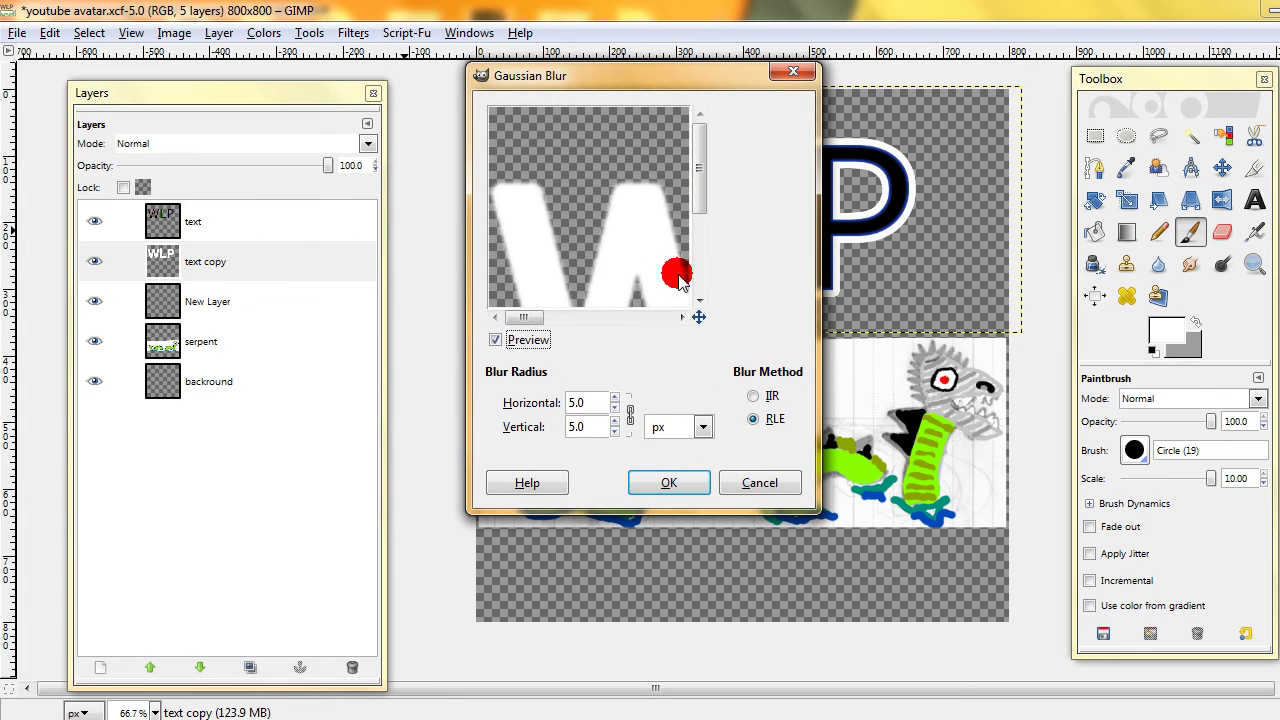
{"action": "left_click_drag", "start_coordinate": [592, 404], "coordinate": [555, 406]}
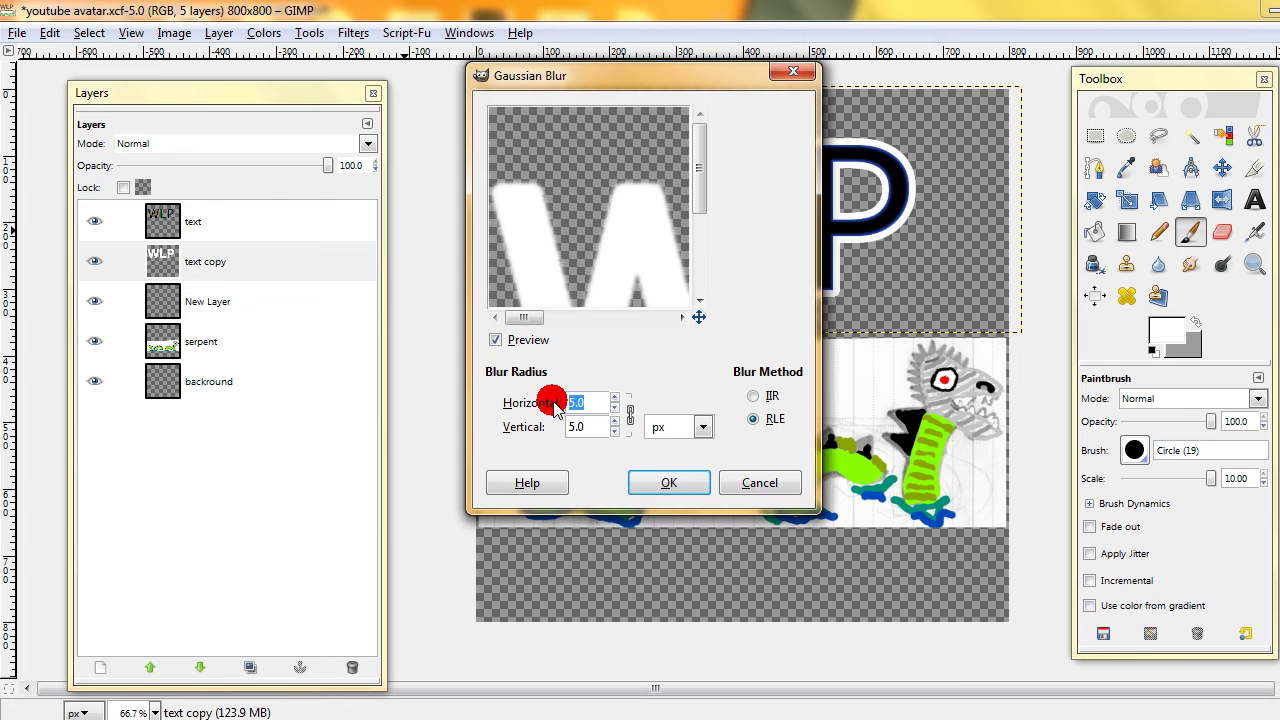
{"action": "type", "text": "10"}
{"action": "key", "text": "Tab"}
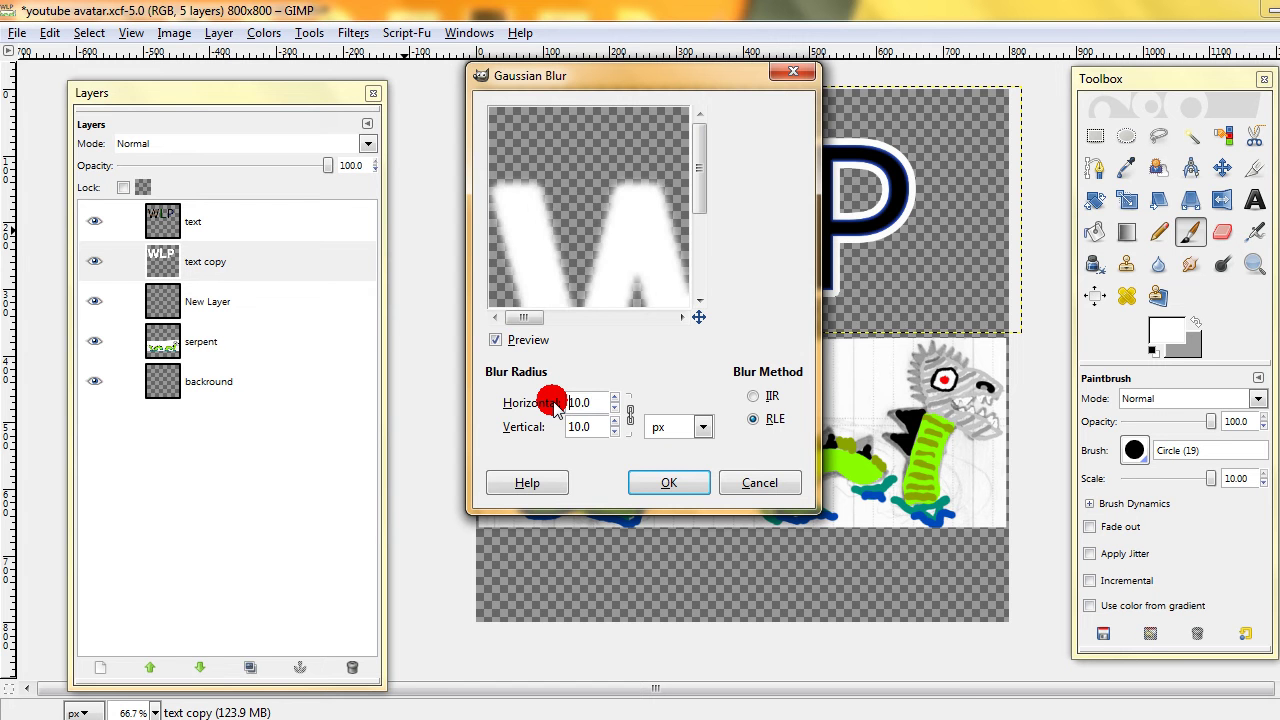
{"action": "left_click_drag", "start_coordinate": [598, 410], "coordinate": [556, 408]}
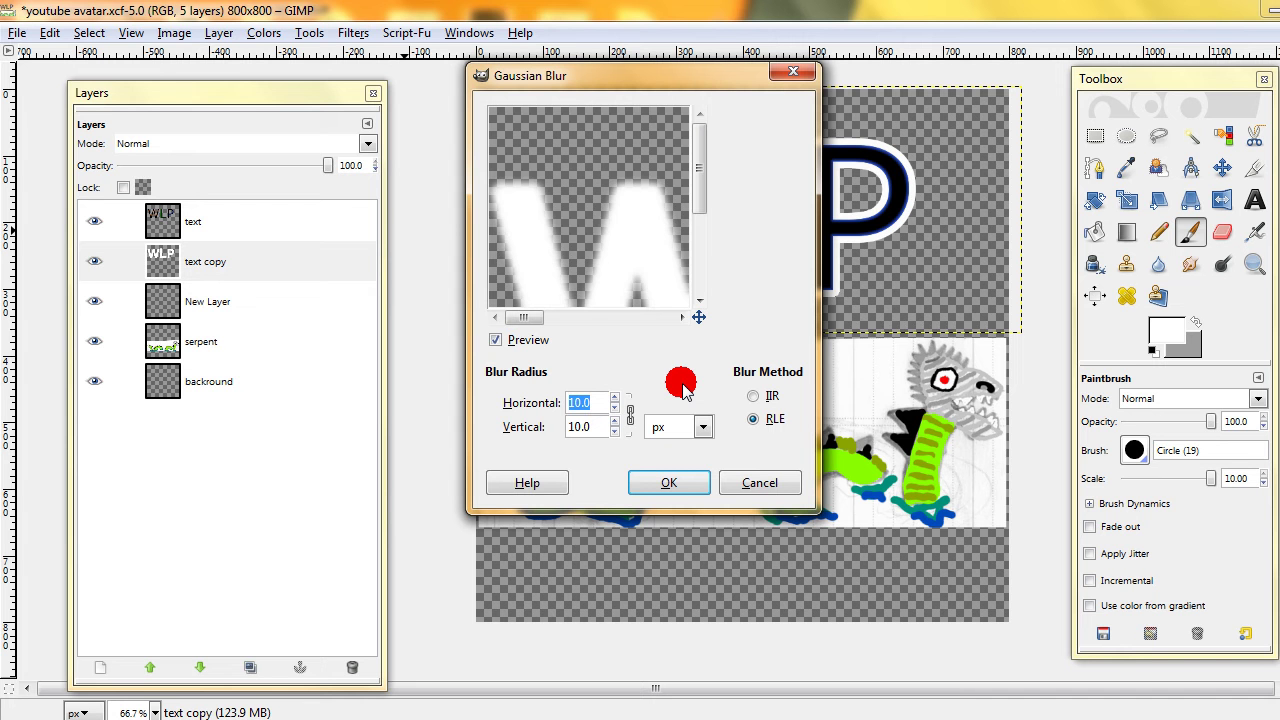
{"action": "key", "text": "Tab"}
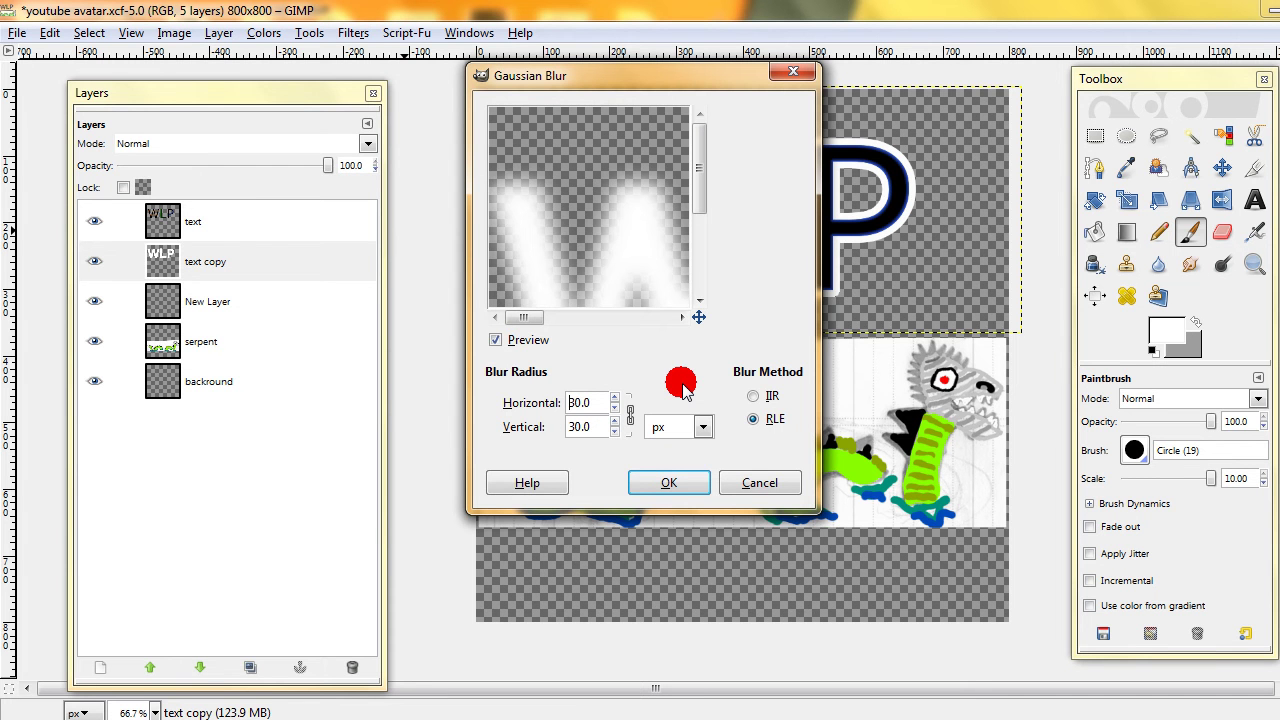
{"action": "left_click", "coordinate": [662, 480]}
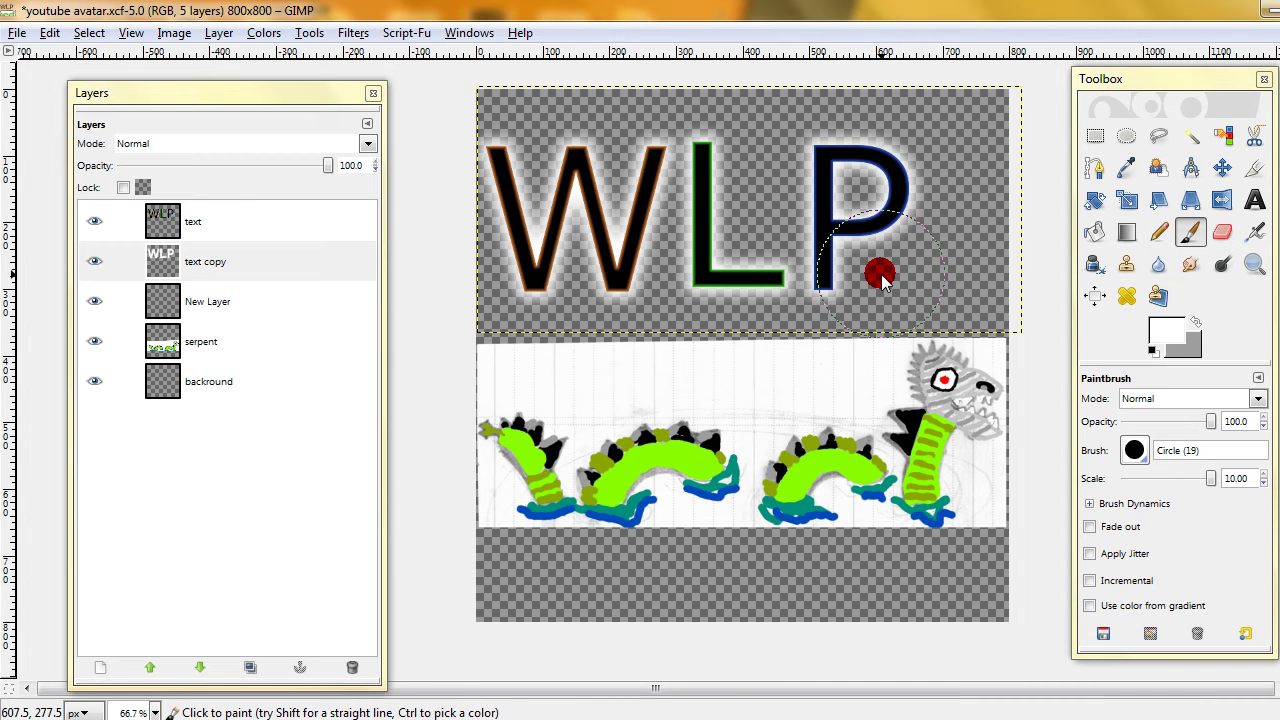
{"action": "key", "text": "ctrl+z"}
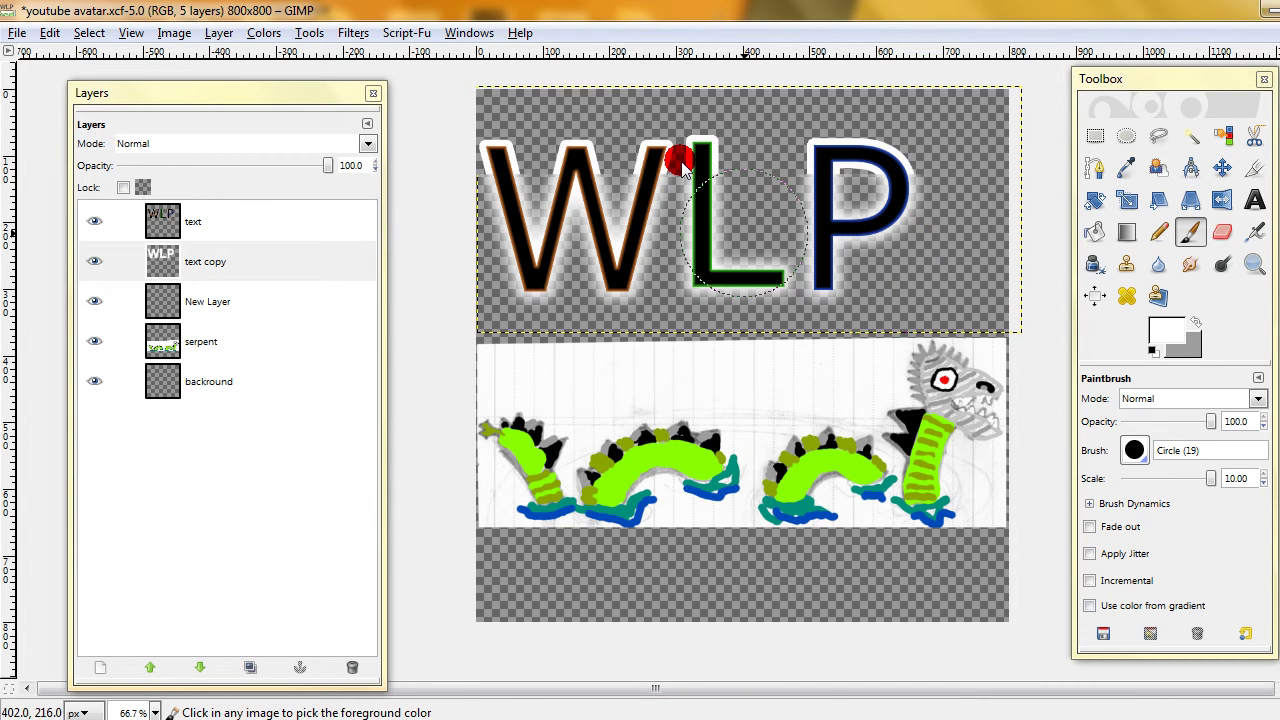
- Apply a Gaussian Blur with a 10 px horizontal and vertical radius to the text copy layer
{"action": "left_click", "coordinate": [353, 32]}
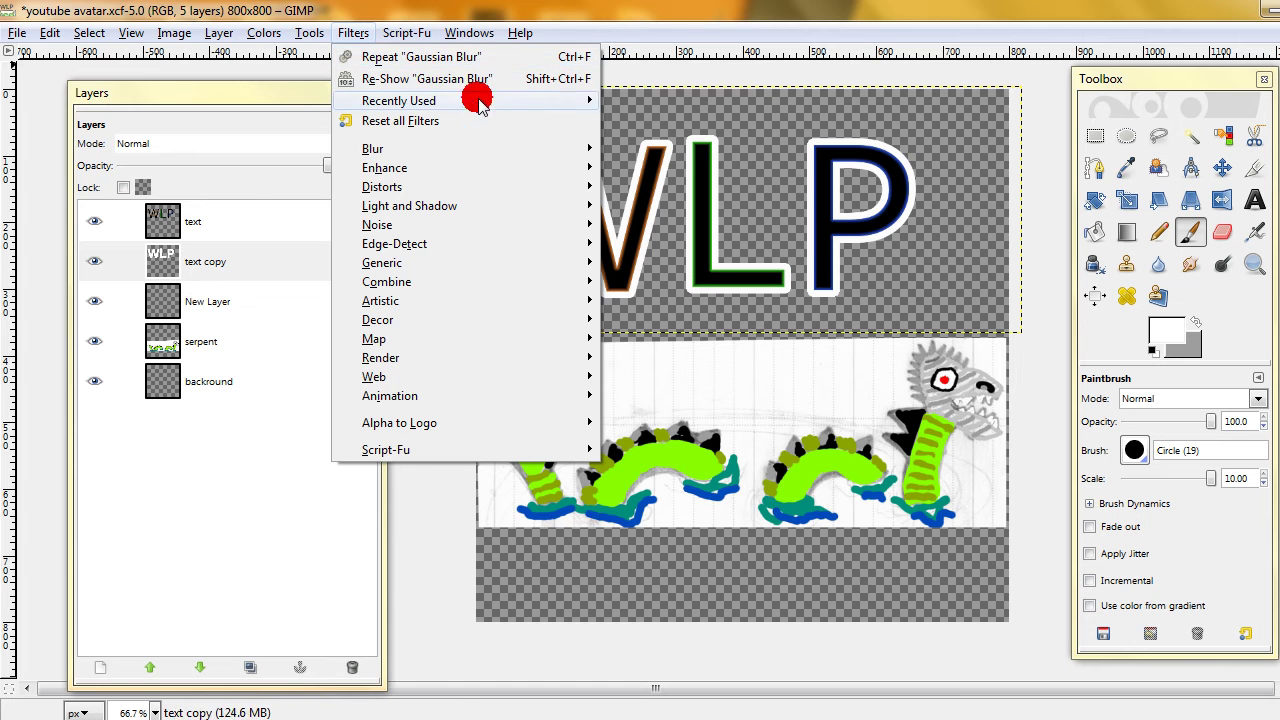
{"action": "left_click", "coordinate": [612, 104]}
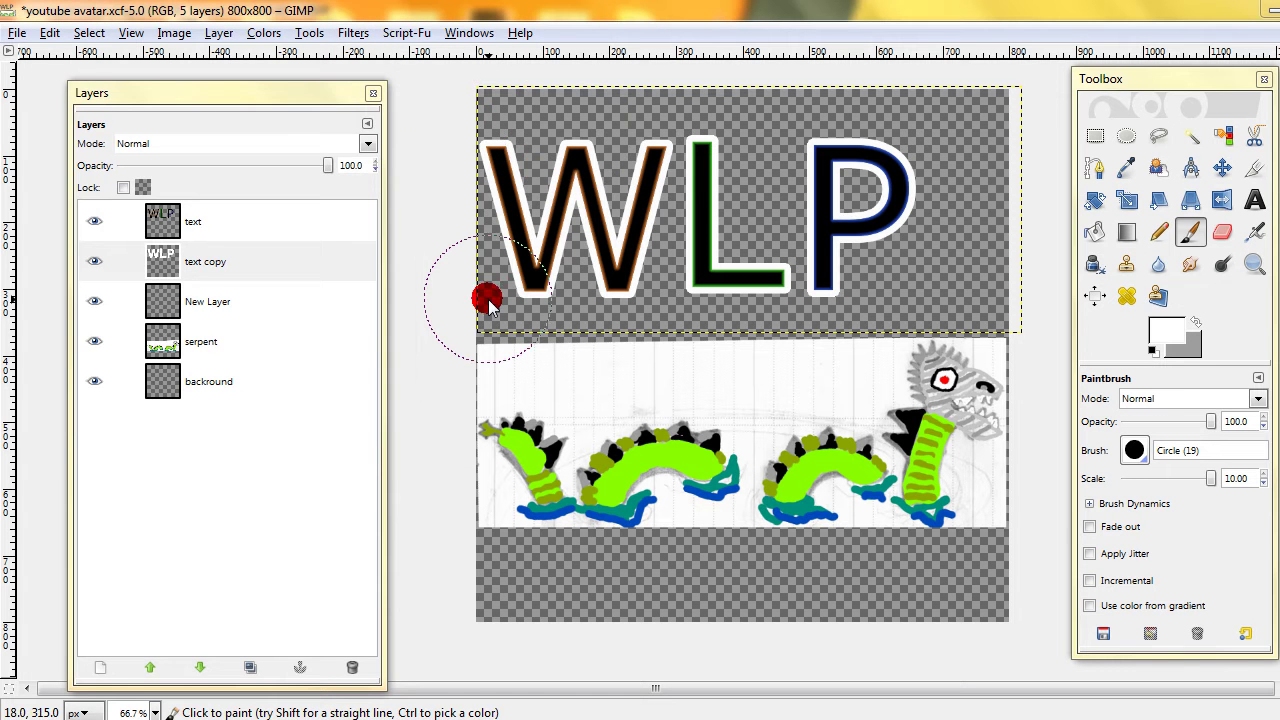
{"action": "left_click_drag", "start_coordinate": [205, 380], "coordinate": [117, 395]}
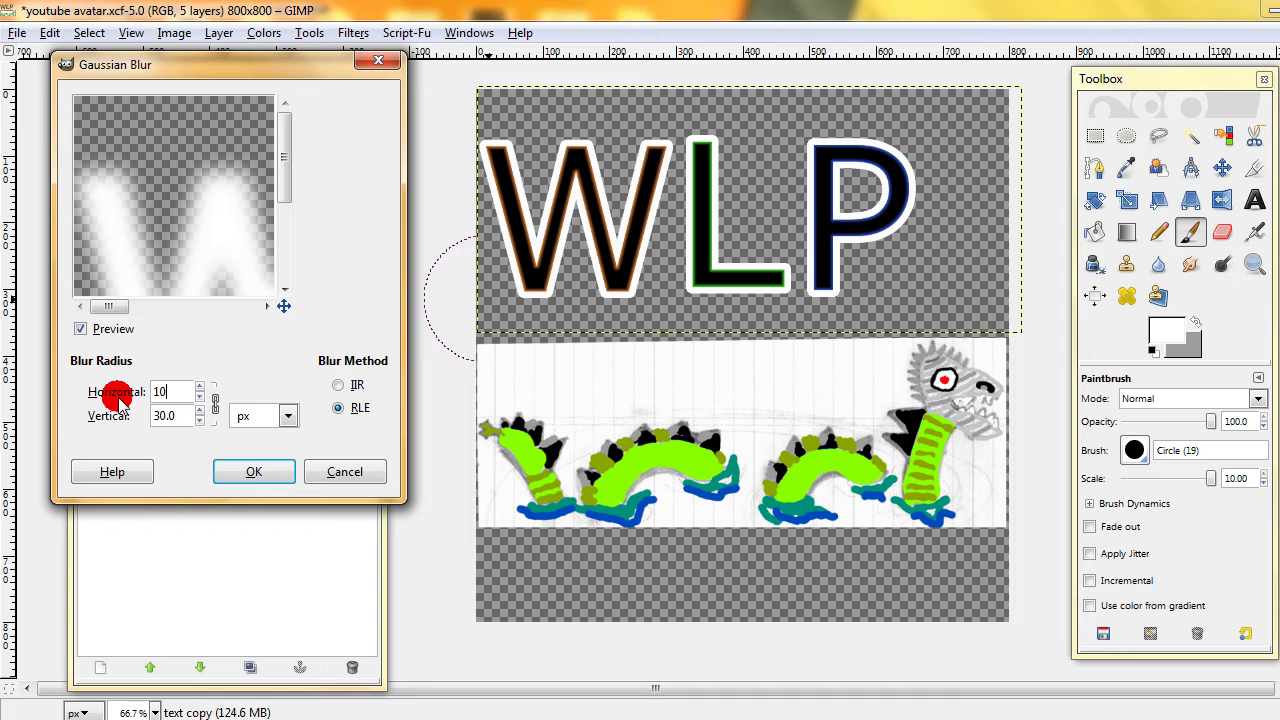
{"action": "type", "text": "10"}
{"action": "key", "text": "Return"}
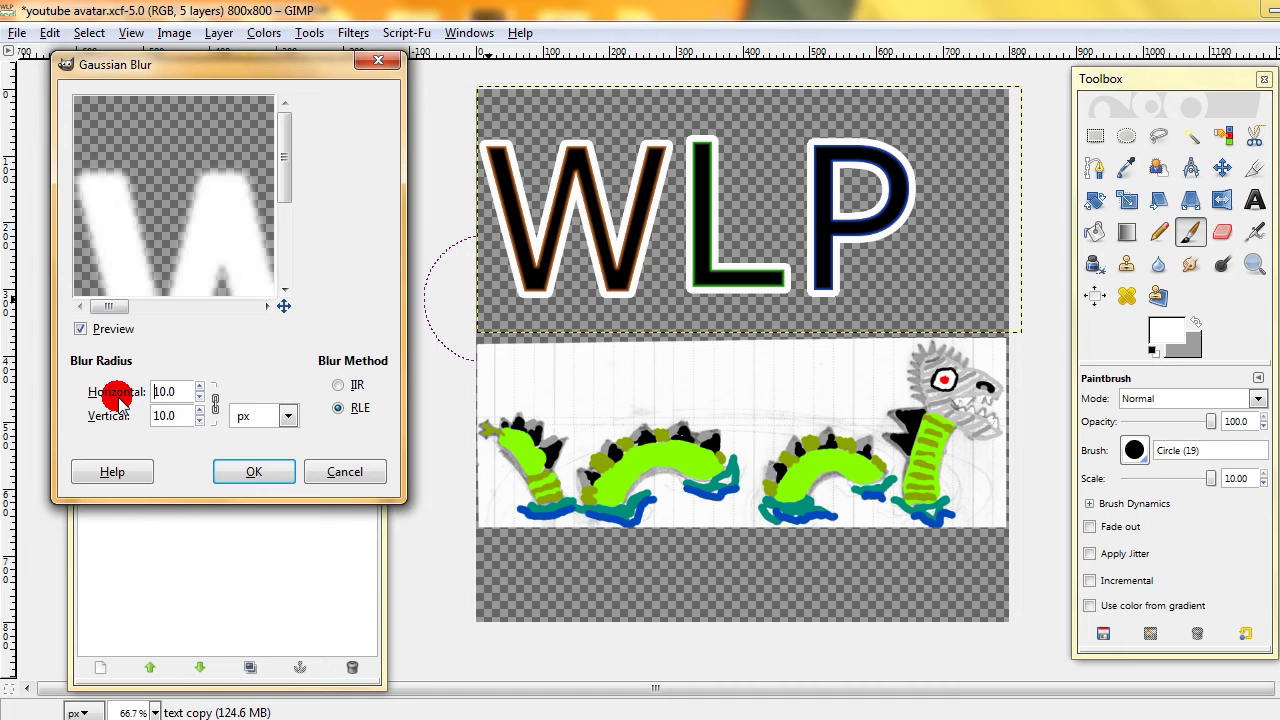
{"action": "left_click", "coordinate": [232, 473]}
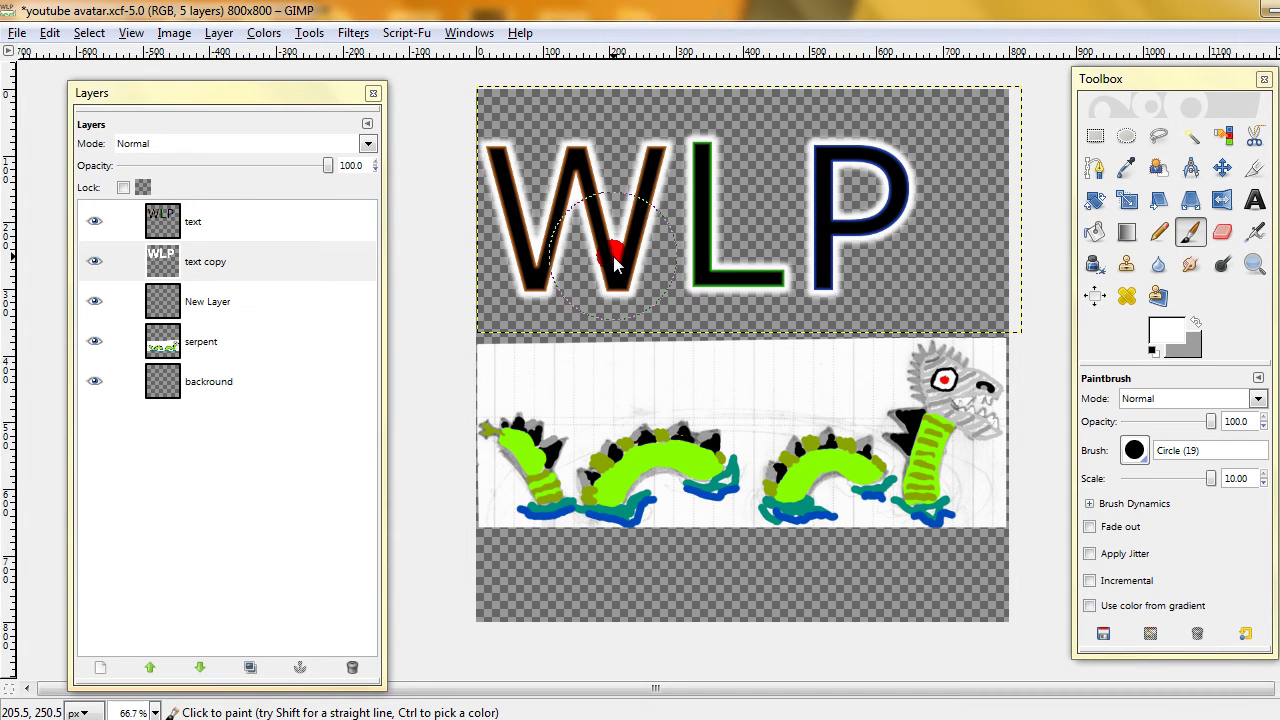
- Fill the backround layer with the default black foreground colour using Bucket Fill
{"action": "left_click", "coordinate": [205, 220]}
{"action": "left_click", "coordinate": [190, 305]}
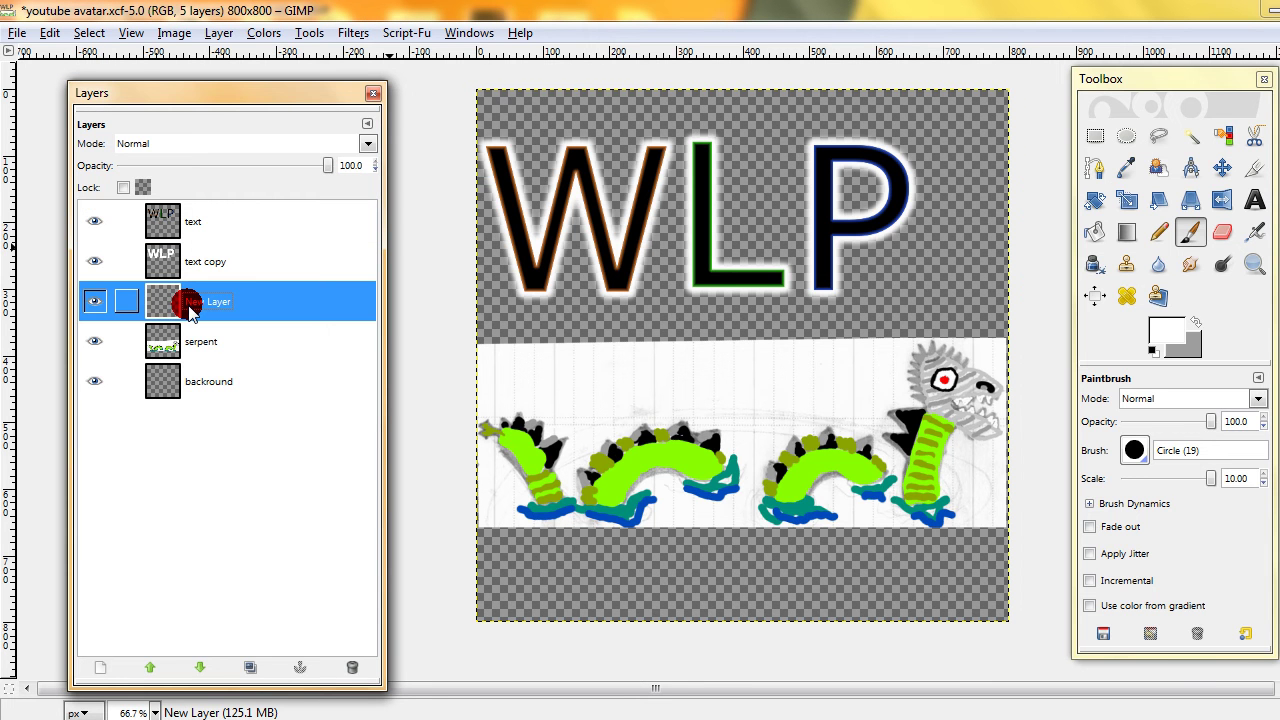
{"action": "left_click", "coordinate": [178, 384]}
{"action": "left_click", "coordinate": [1153, 352]}
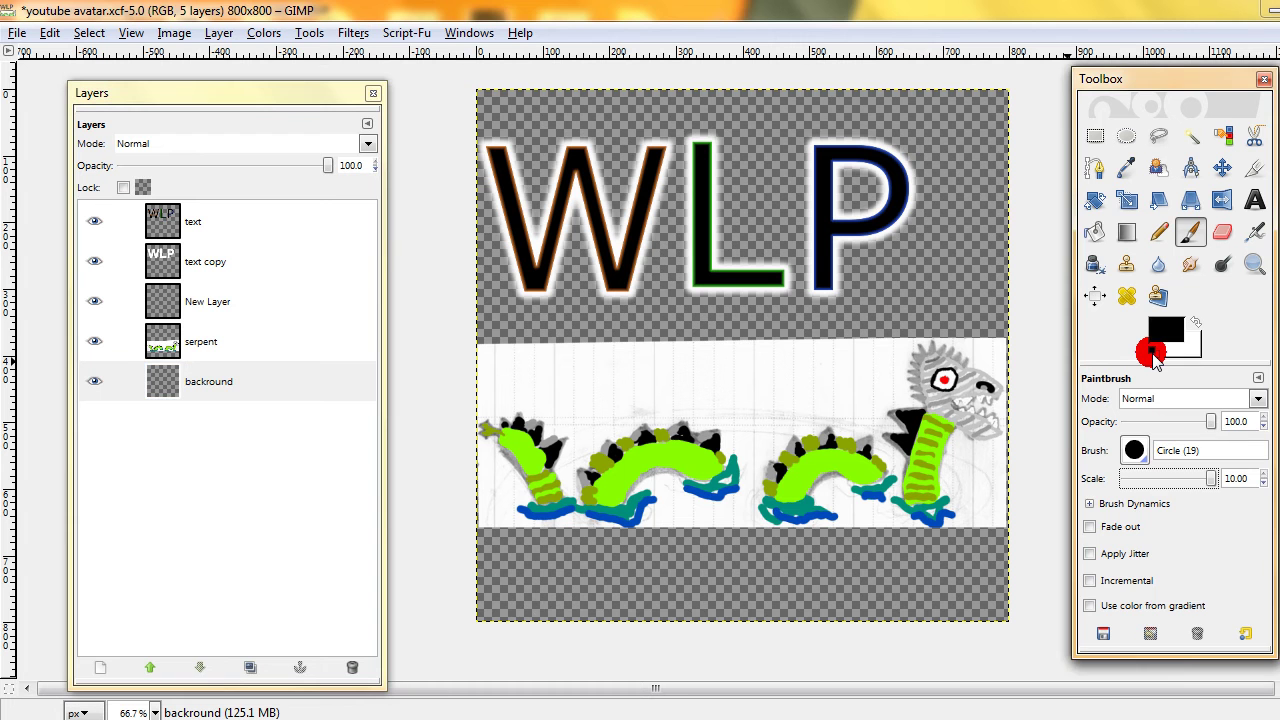
{"action": "left_click", "coordinate": [1094, 230]}
{"action": "left_click", "coordinate": [954, 286]}
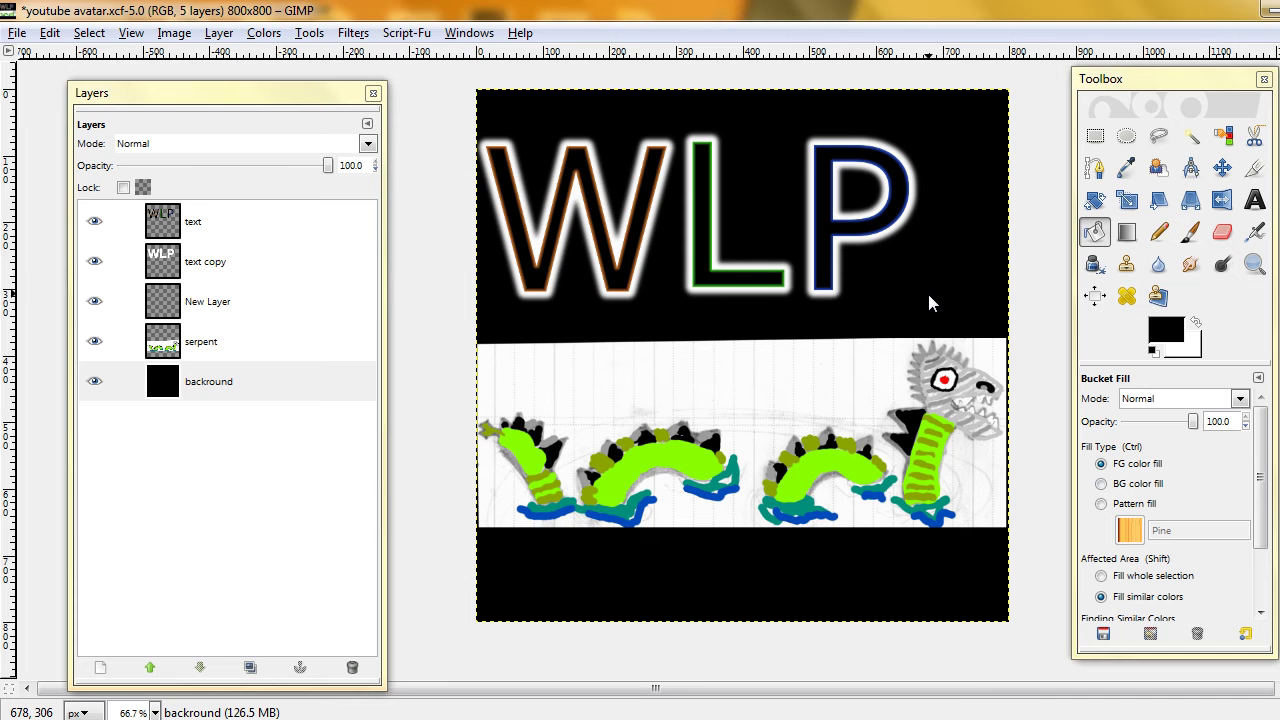
- Refill the backround layer with red, ff0000, using Bucket Fill
{"action": "left_click", "coordinate": [1162, 328]}
{"action": "left_click_drag", "start_coordinate": [199, 226], "coordinate": [300, 128]}
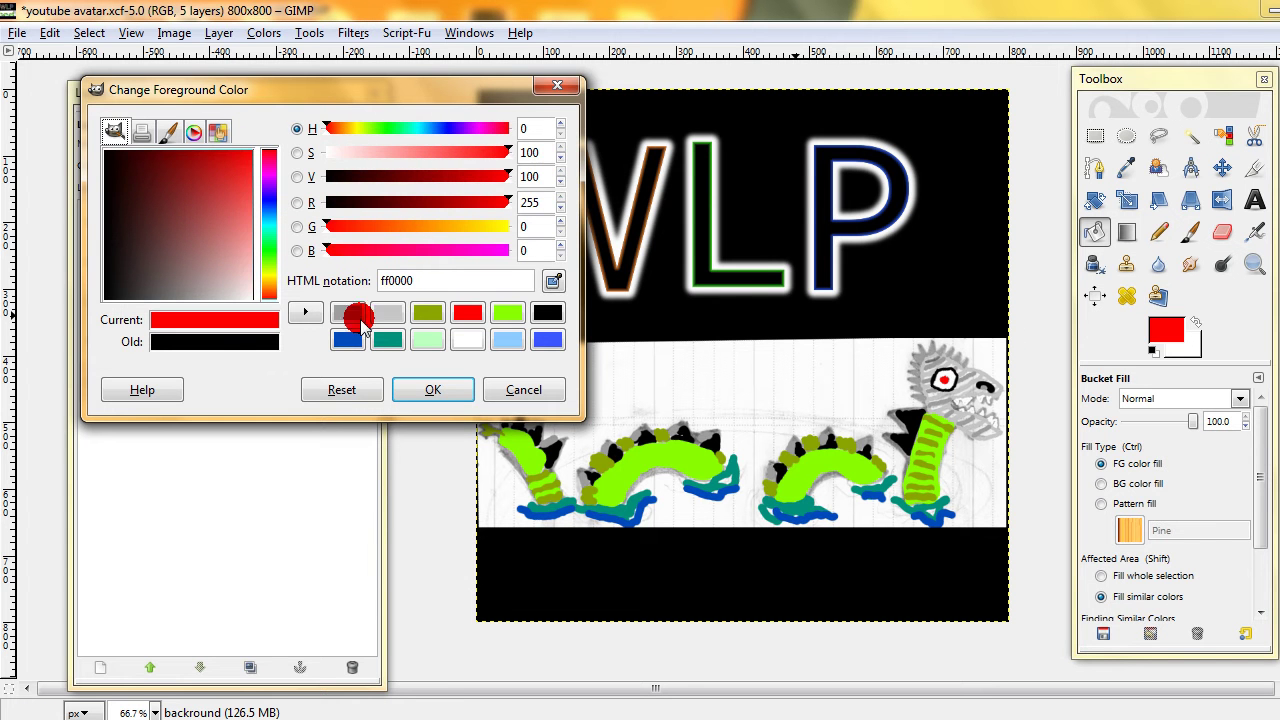
{"action": "left_click", "coordinate": [430, 390]}
{"action": "left_click", "coordinate": [613, 316]}
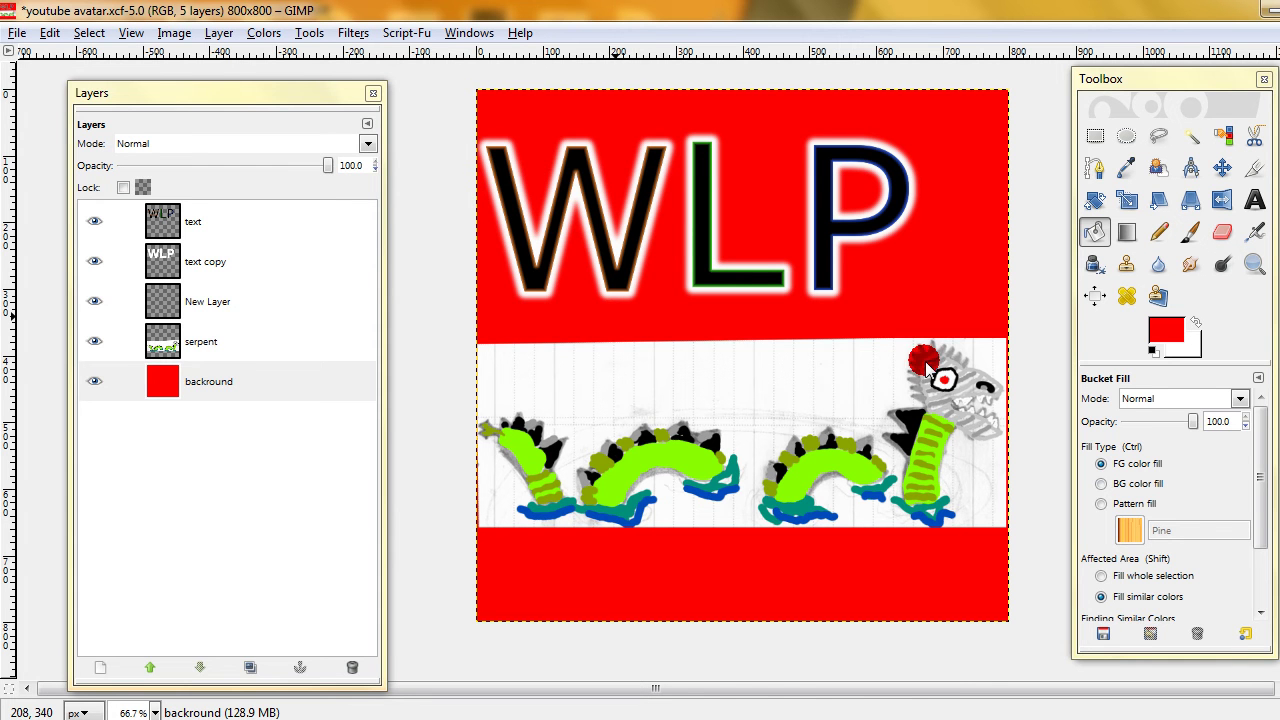
{"action": "left_click", "coordinate": [1160, 325]}
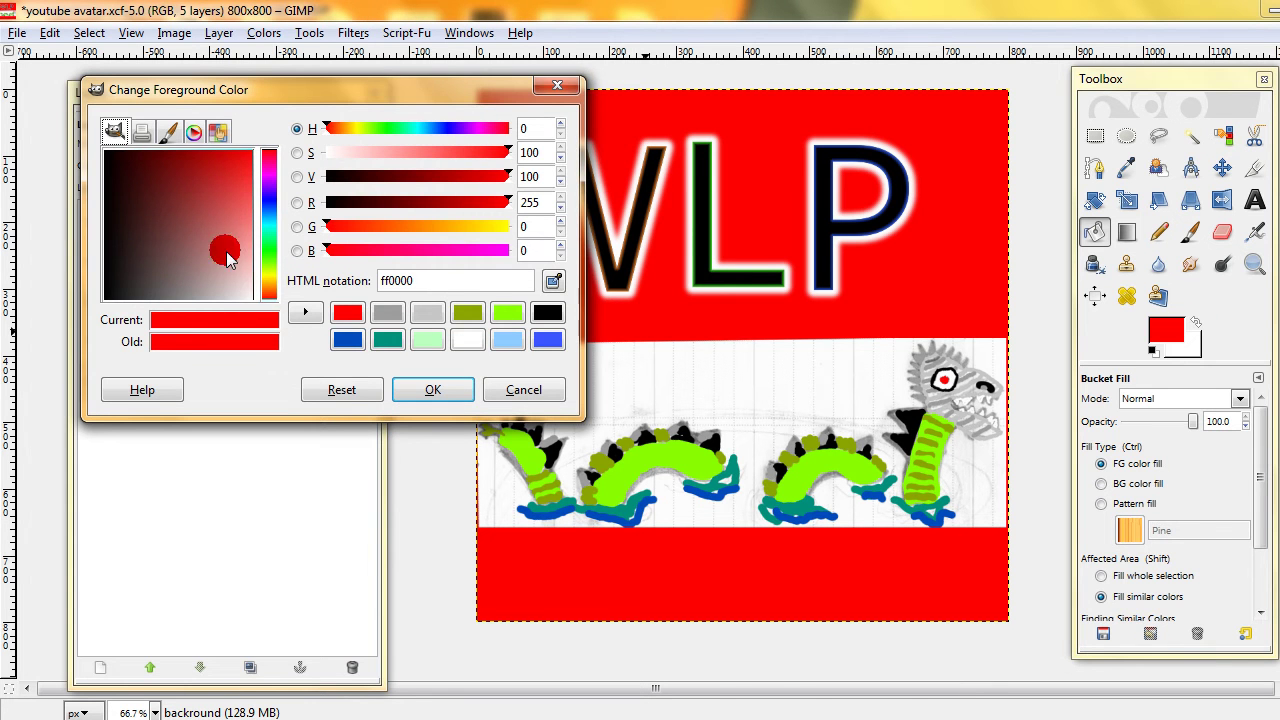
{"action": "left_click", "coordinate": [523, 390]}
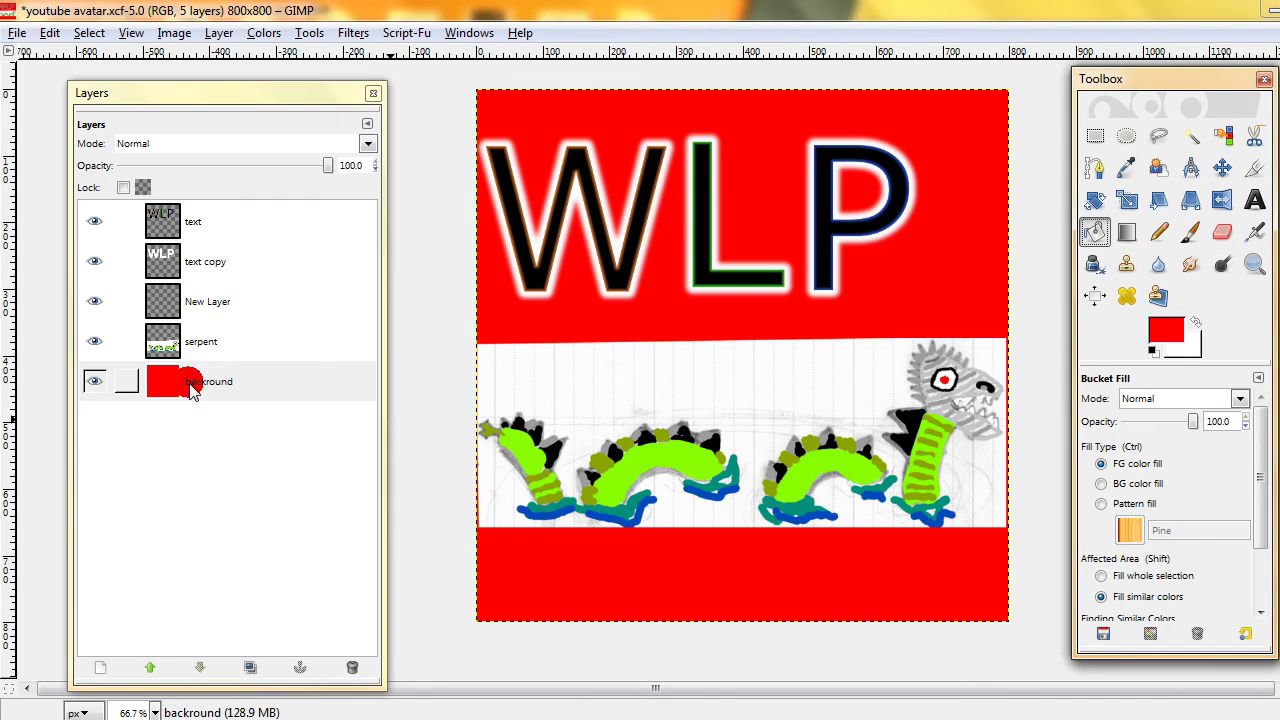
- Clear the red fill from the backround layer and the white glow from the text copy layer
{"action": "left_click", "coordinate": [185, 386]}
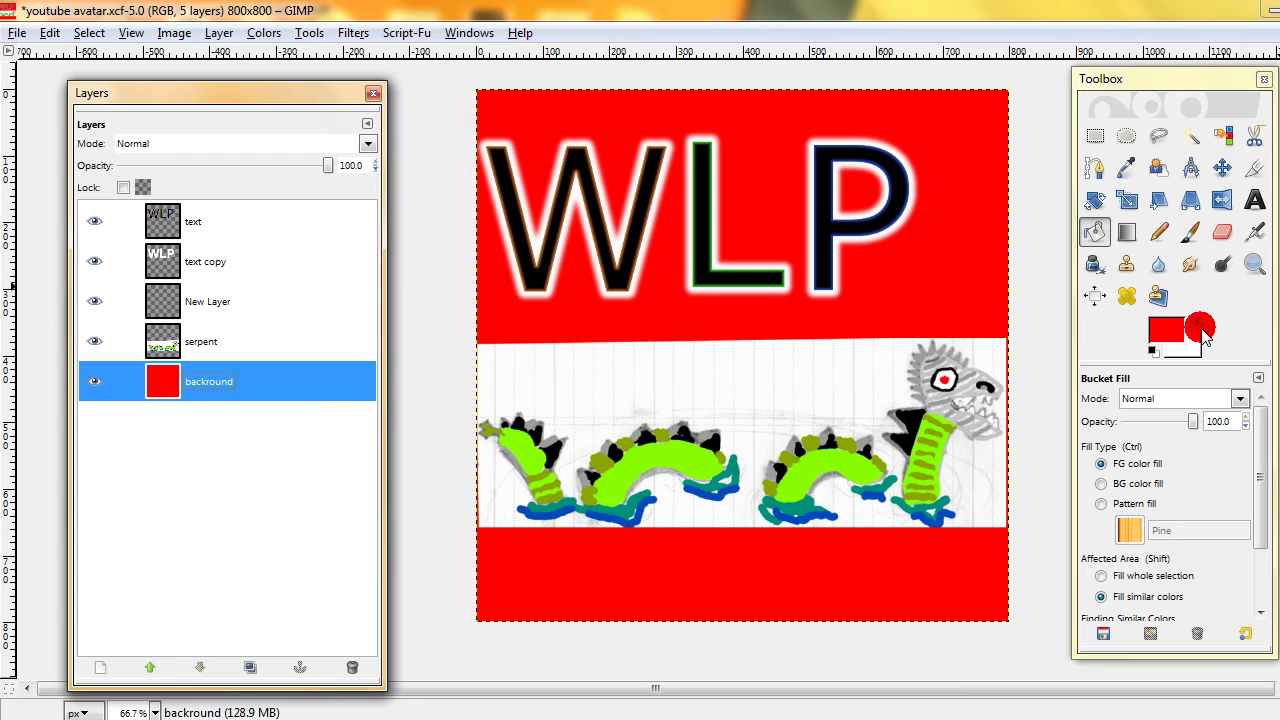
{"action": "key", "text": "Delete"}
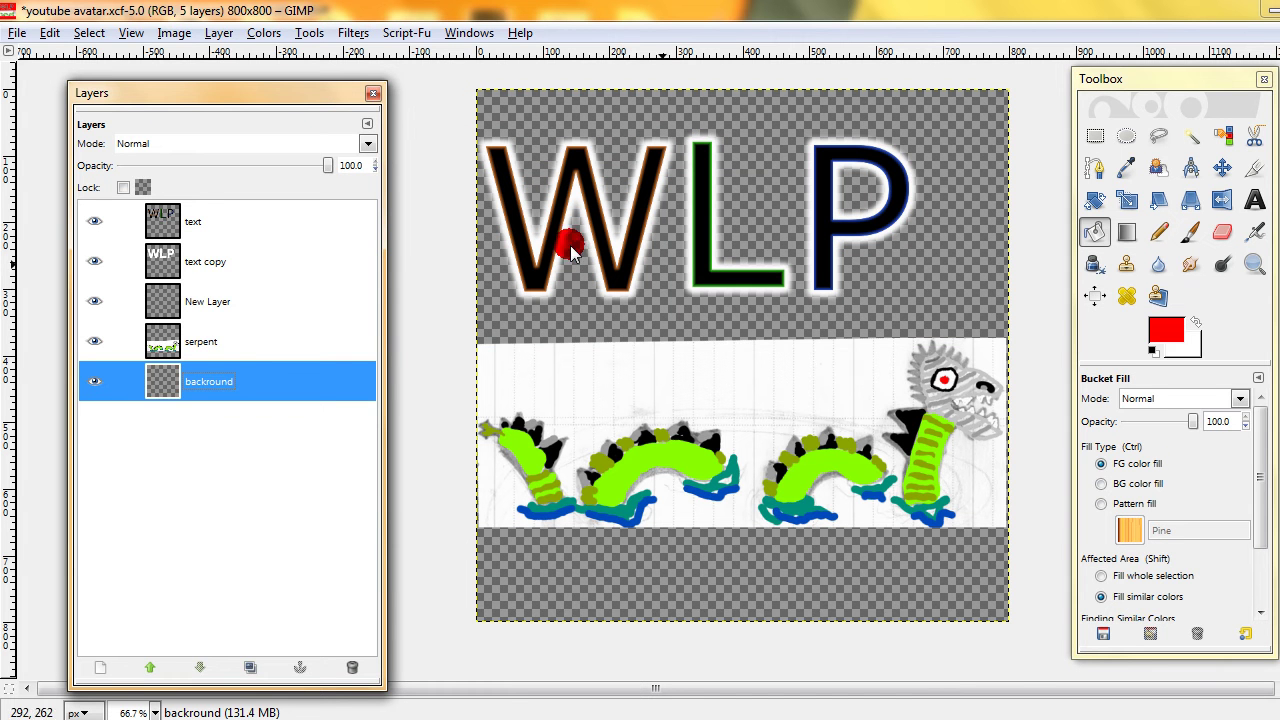
{"action": "left_click", "coordinate": [195, 267]}
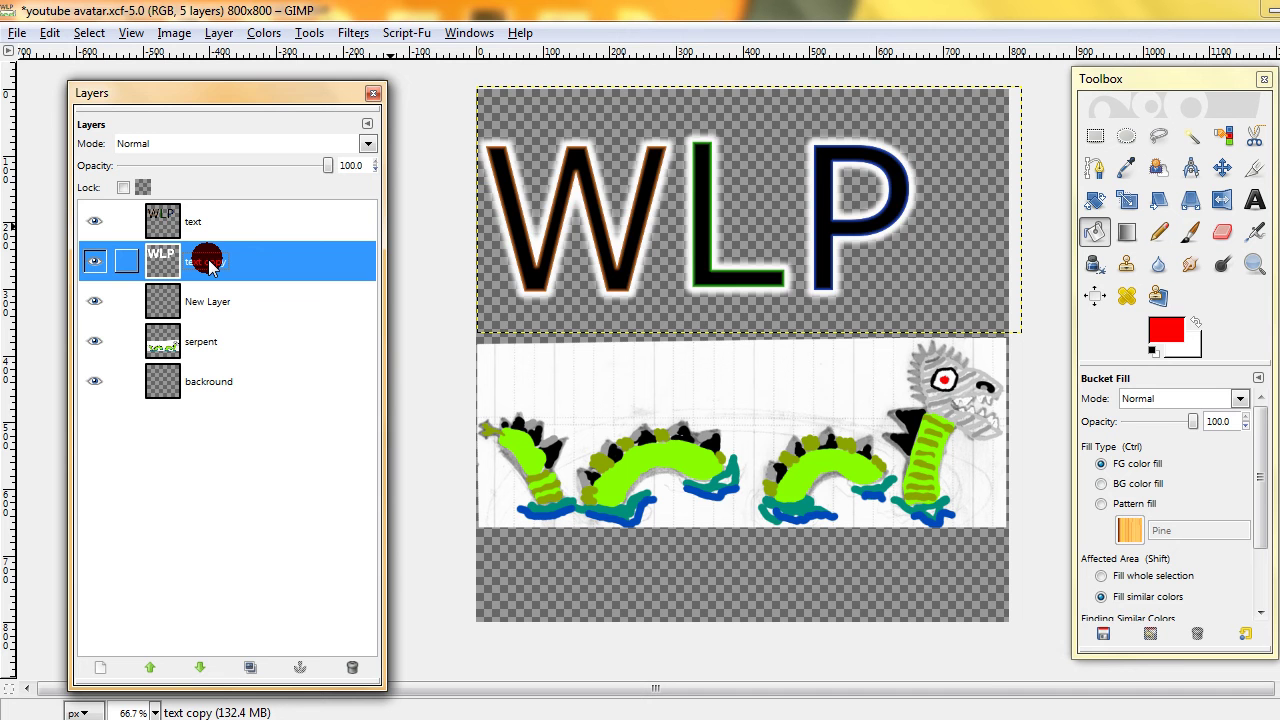
{"action": "key", "text": "Delete"}
- Start a Drop Shadow on the text layer and set the shadow colour to golden c69410
{"action": "left_click", "coordinate": [200, 212]}
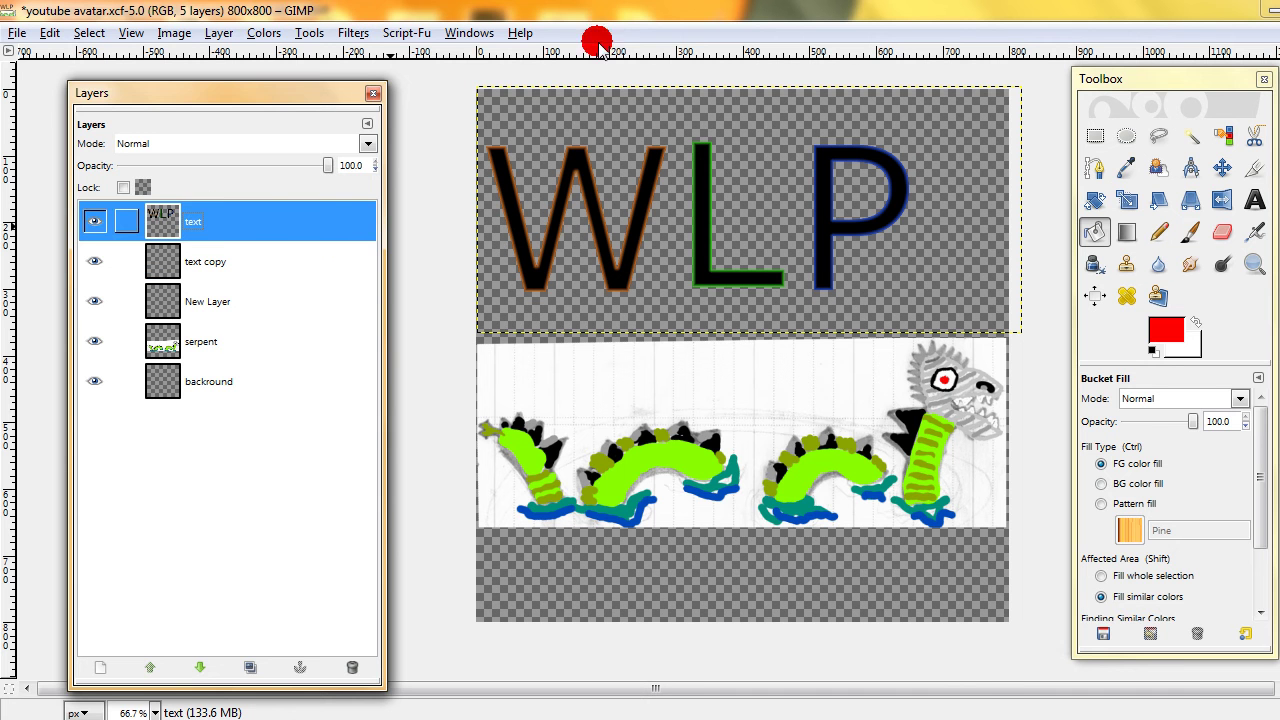
{"action": "left_click", "coordinate": [393, 33]}
{"action": "mouse_move", "coordinate": [340, 32]}
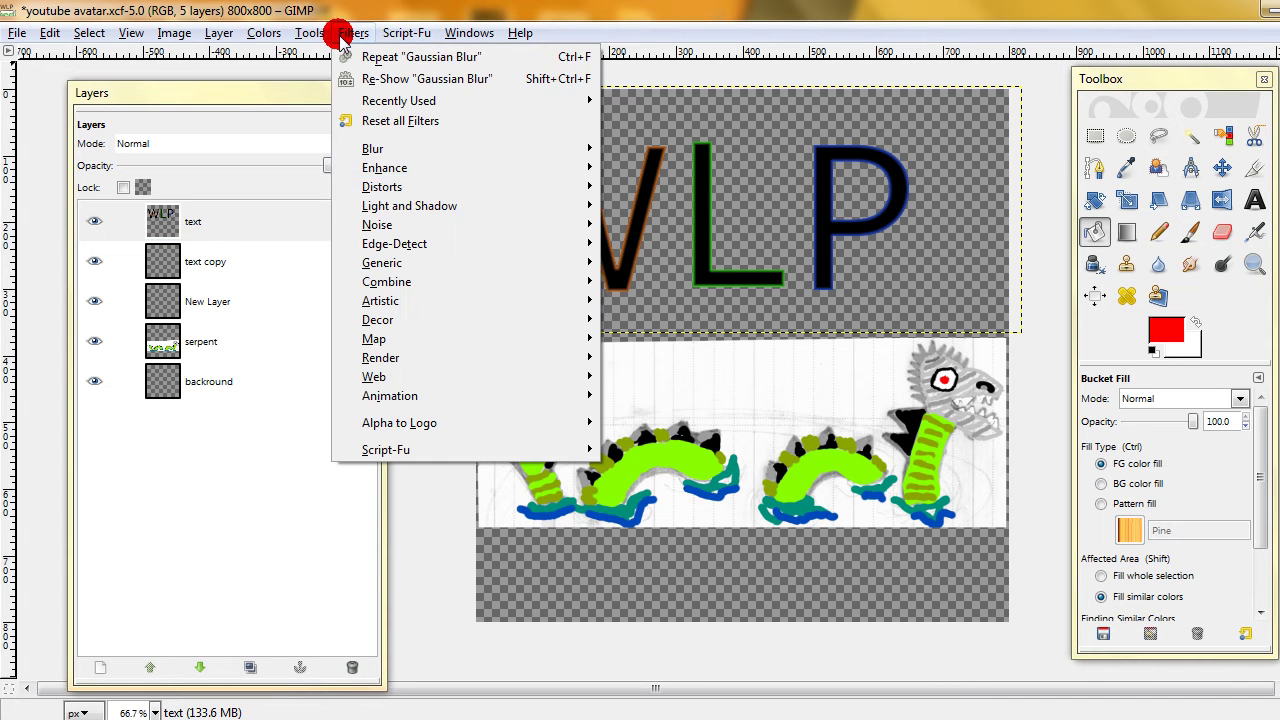
{"action": "mouse_move", "coordinate": [510, 172]}
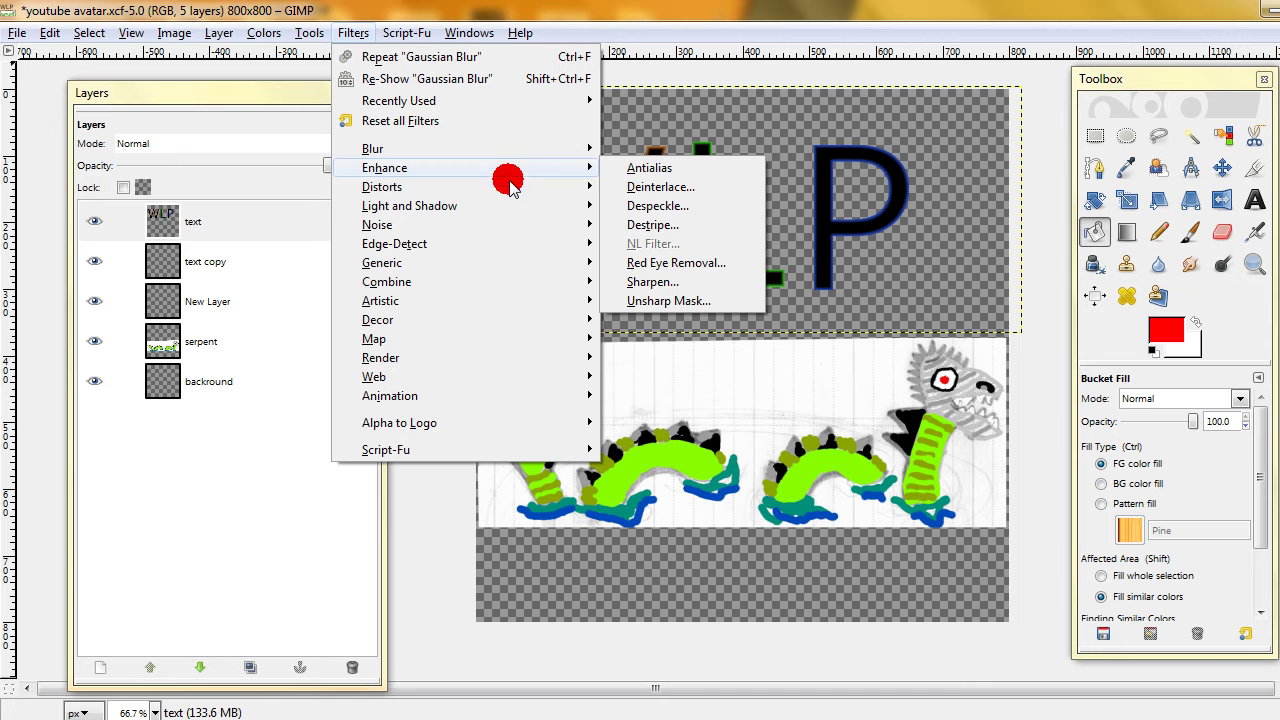
{"action": "mouse_move", "coordinate": [508, 201]}
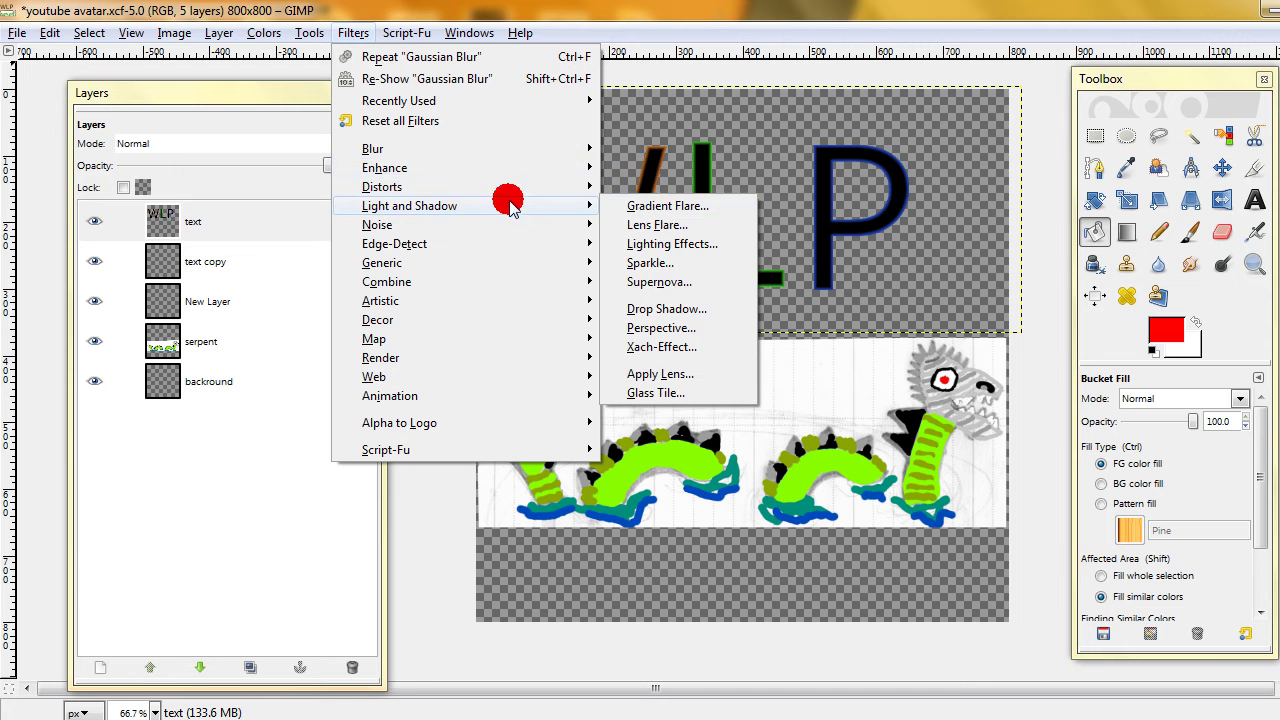
{"action": "left_click", "coordinate": [680, 306]}
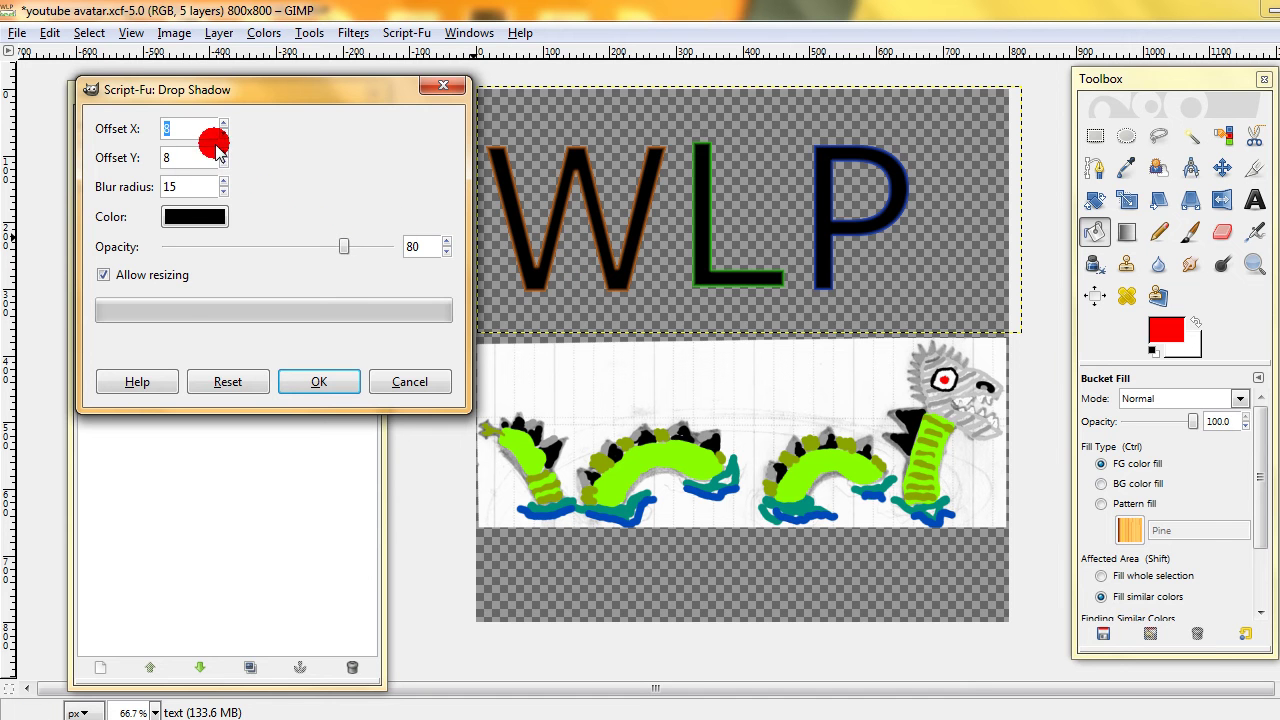
{"action": "left_click", "coordinate": [183, 218]}
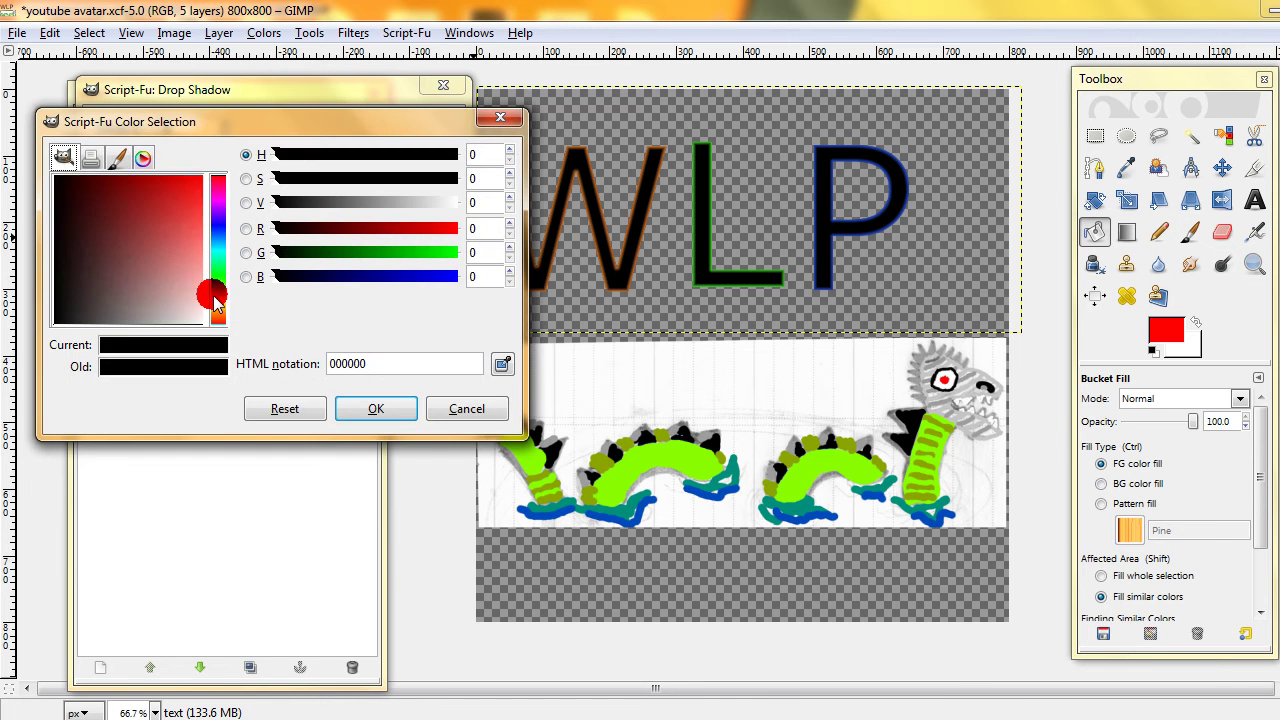
{"action": "left_click", "coordinate": [217, 302]}
{"action": "left_click_drag", "start_coordinate": [217, 304], "coordinate": [217, 309]}
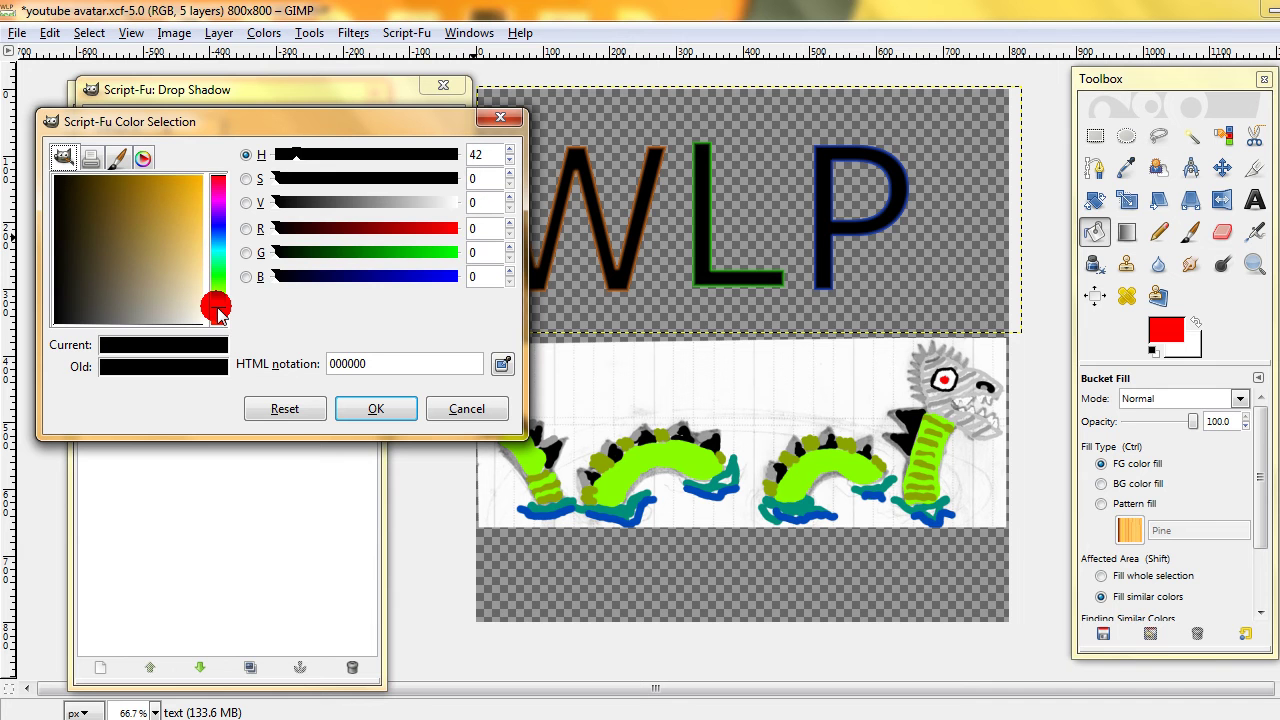
{"action": "left_click_drag", "start_coordinate": [176, 259], "coordinate": [190, 175]}
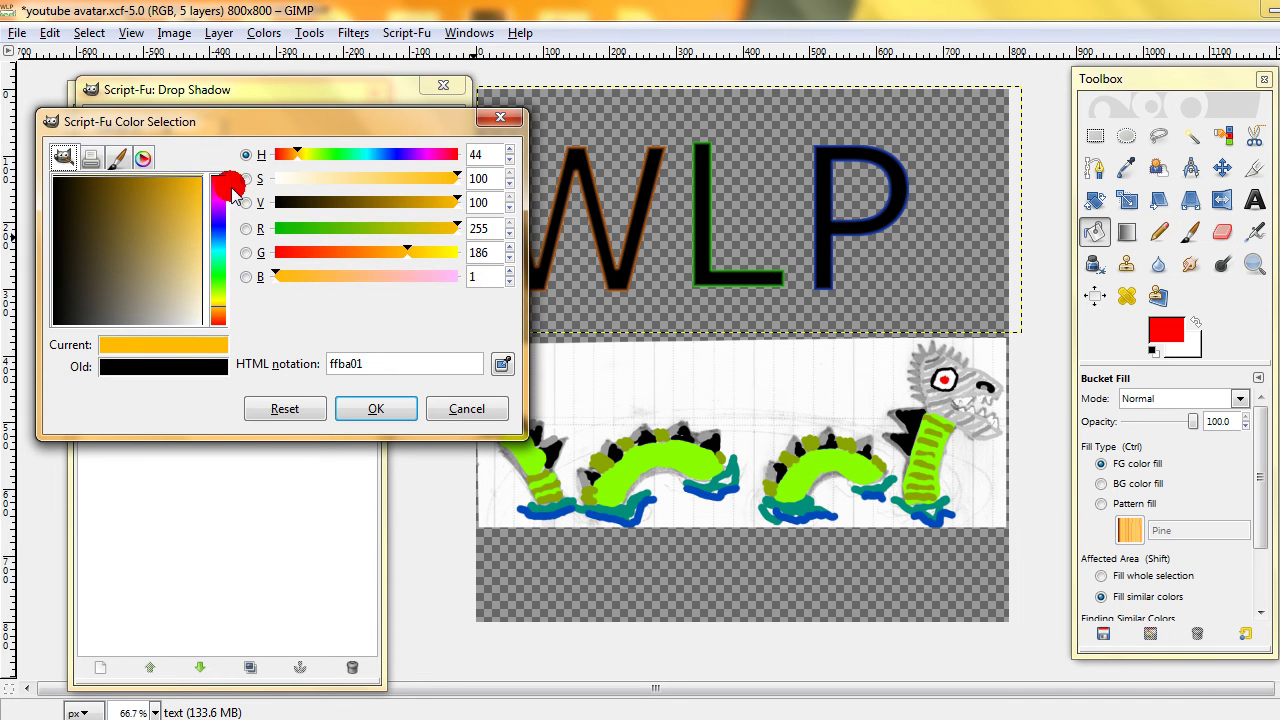
{"action": "left_click", "coordinate": [414, 202]}
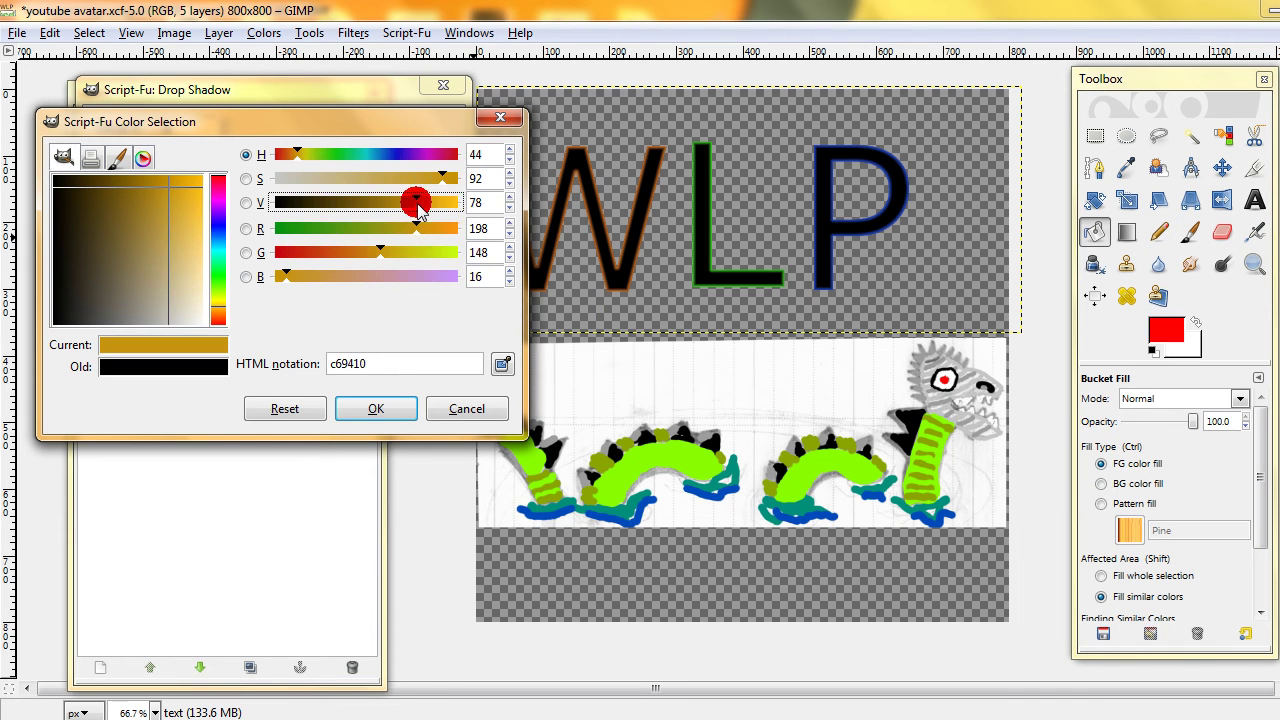
{"action": "left_click", "coordinate": [376, 404]}
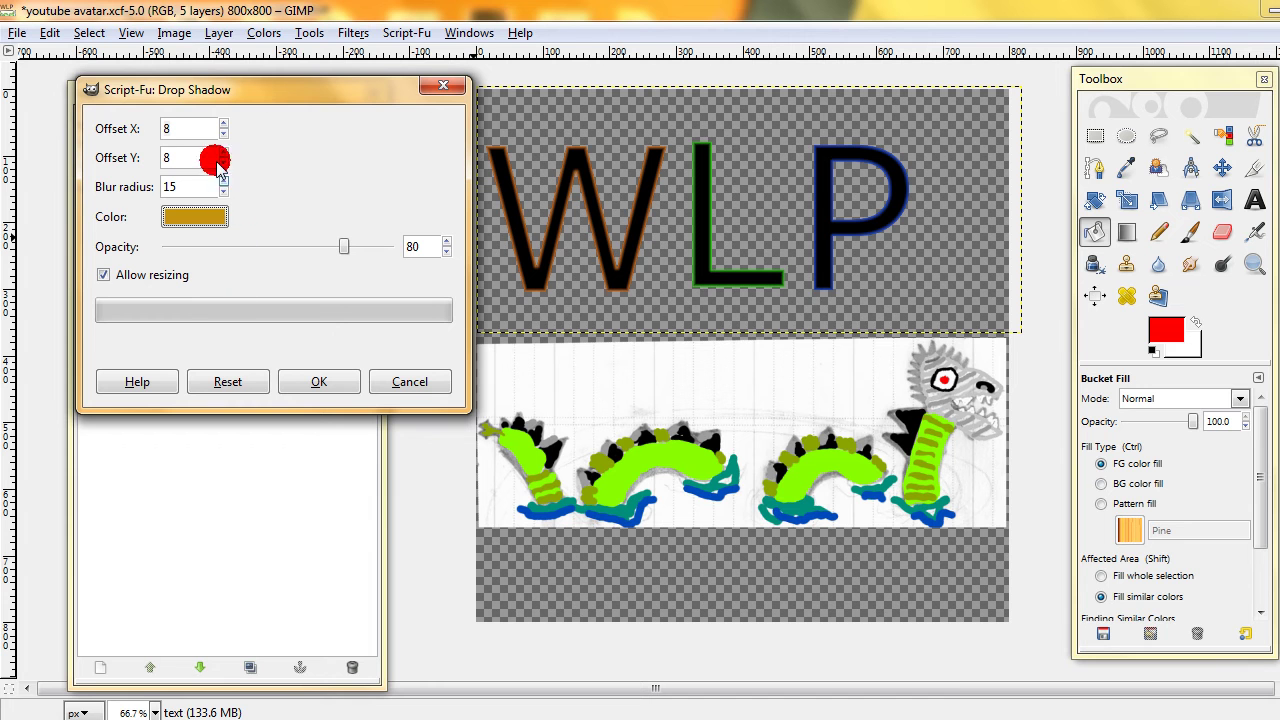
- Try the Drop Shadow on the text layer with X and Y offsets of 10, and undo it
{"action": "left_click_drag", "start_coordinate": [187, 133], "coordinate": [159, 135]}
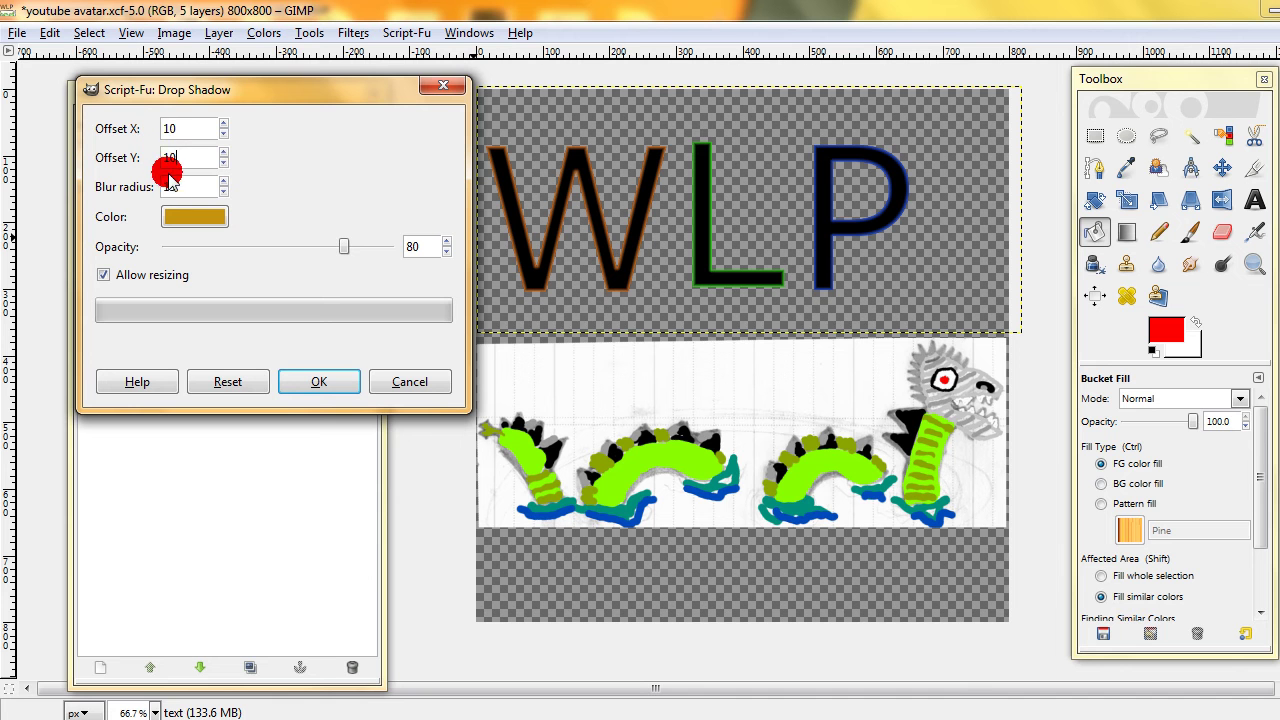
{"action": "left_click", "coordinate": [286, 392]}
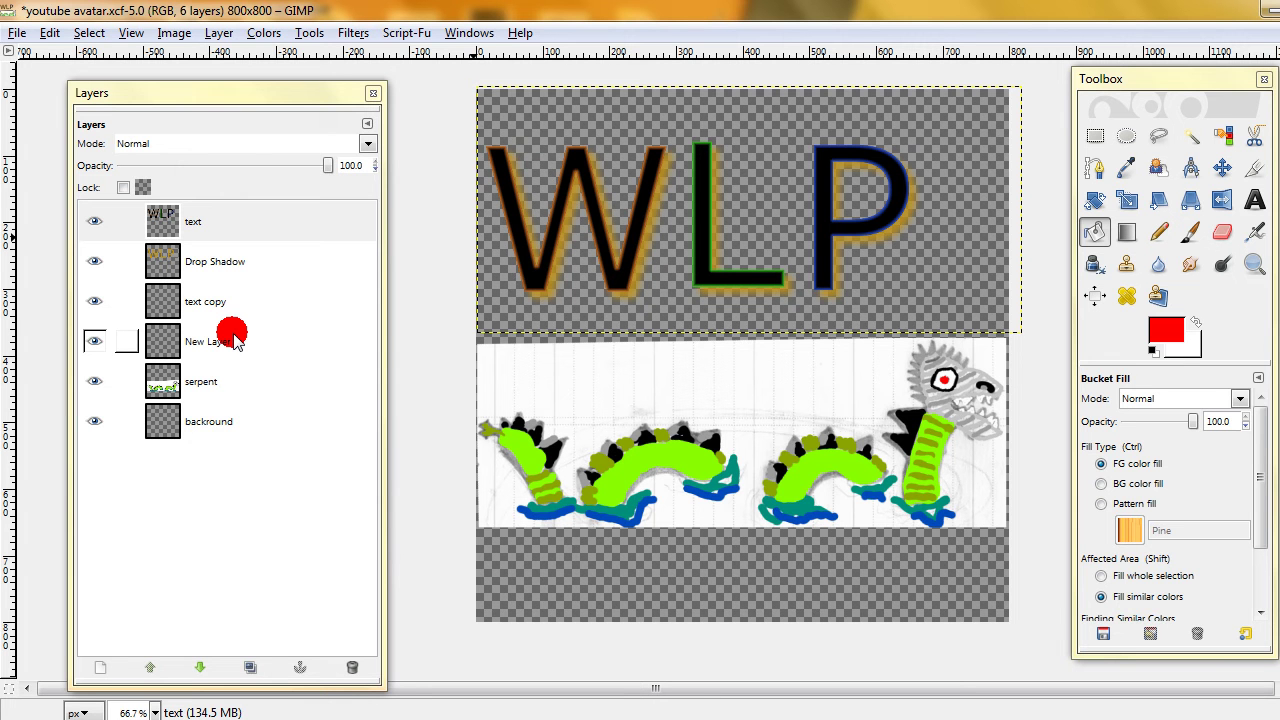
{"action": "key", "text": "ctrl+z"}
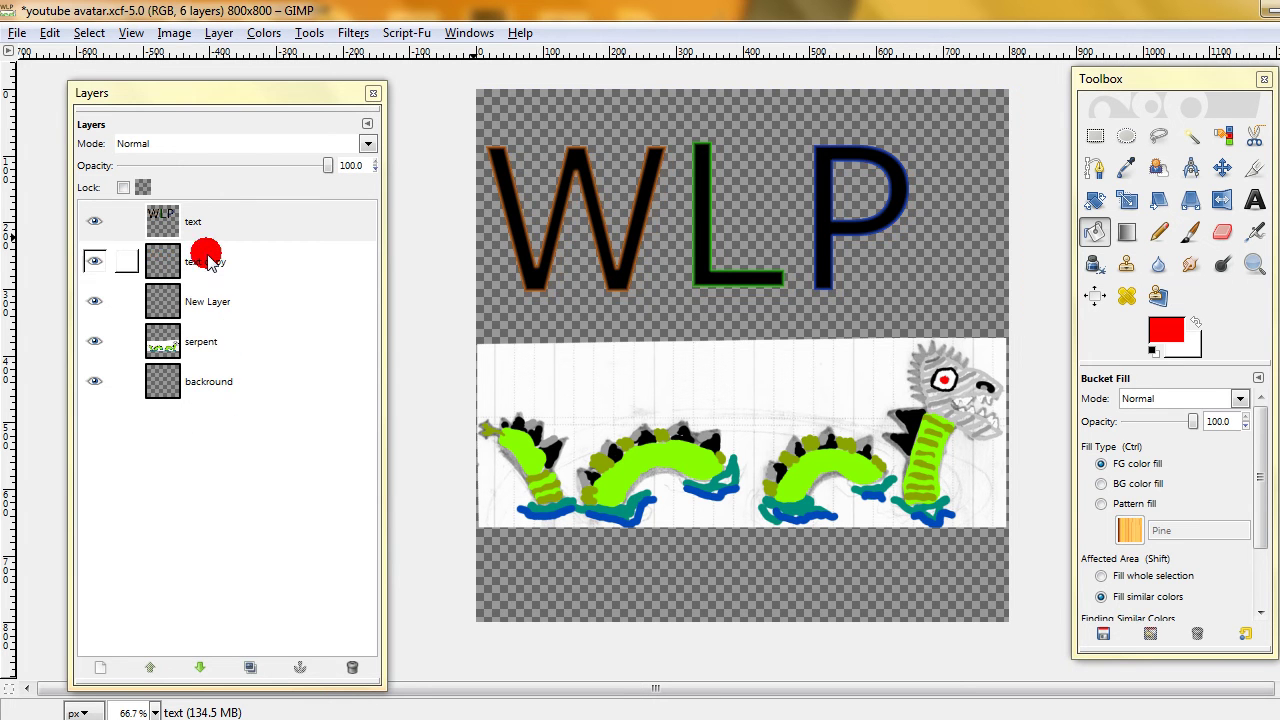
- Turn the text layer's alpha into a selection around the WLP letters
{"action": "left_click", "coordinate": [207, 228]}
{"action": "left_click", "coordinate": [195, 258]}
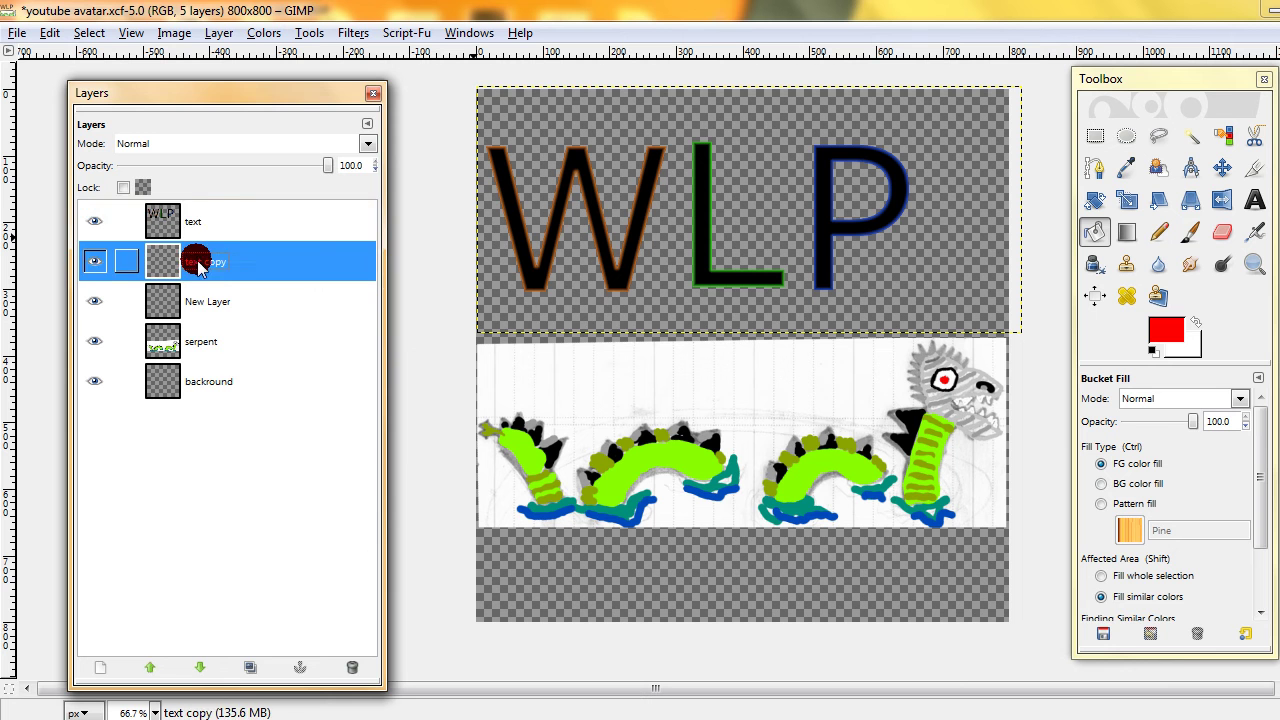
{"action": "left_click", "coordinate": [195, 222]}
{"action": "right_click", "coordinate": [199, 228]}
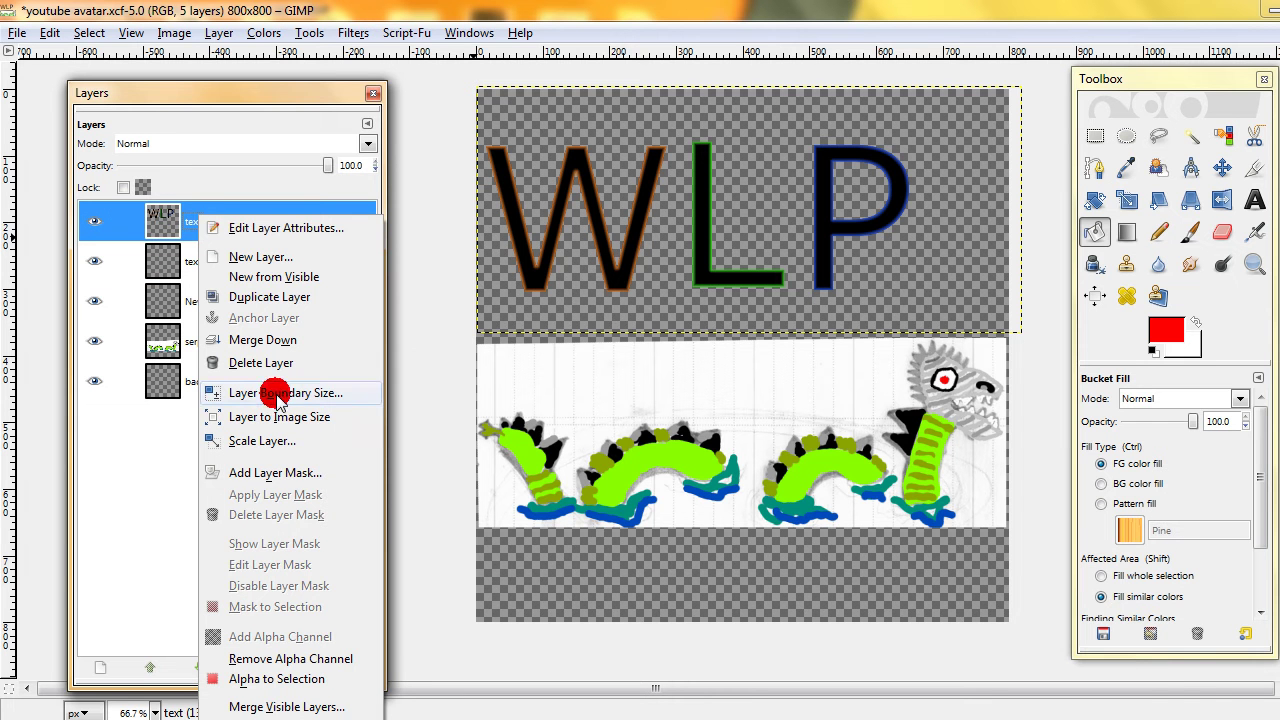
{"action": "left_click", "coordinate": [314, 679]}
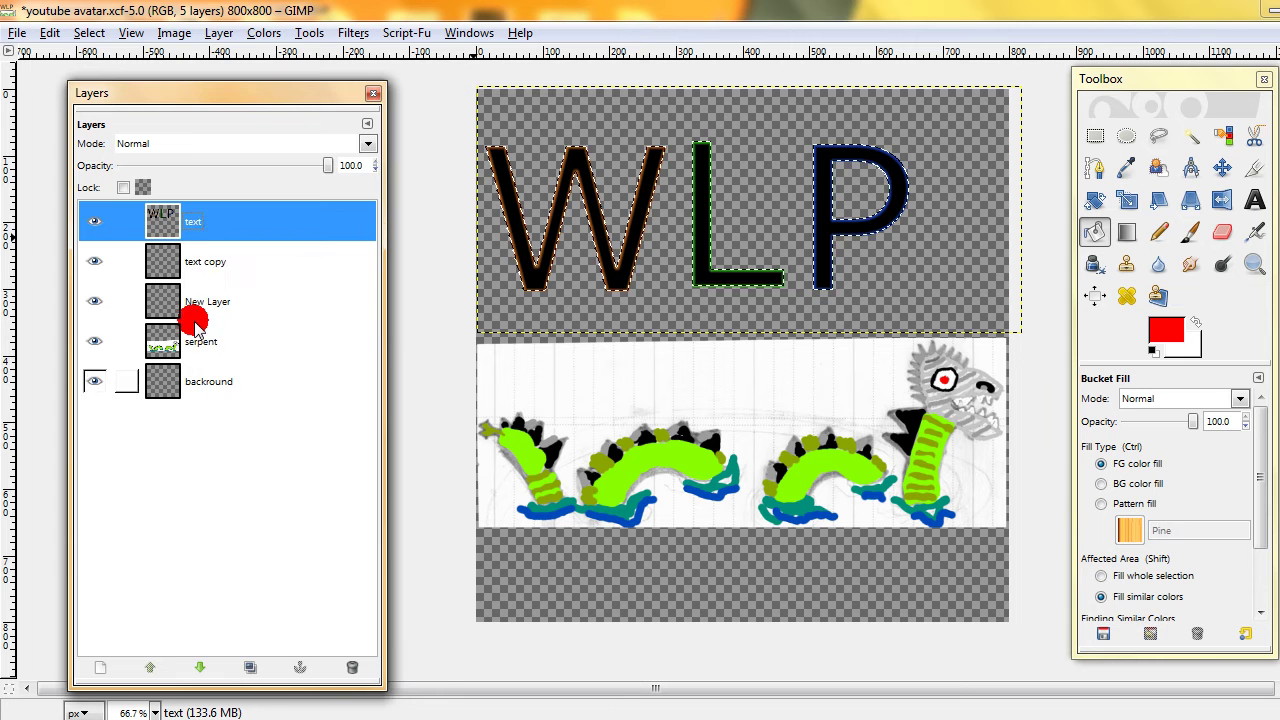
- Make the text copy layer active and grow the WLP selection beyond the letter outlines
{"action": "left_click", "coordinate": [194, 256]}
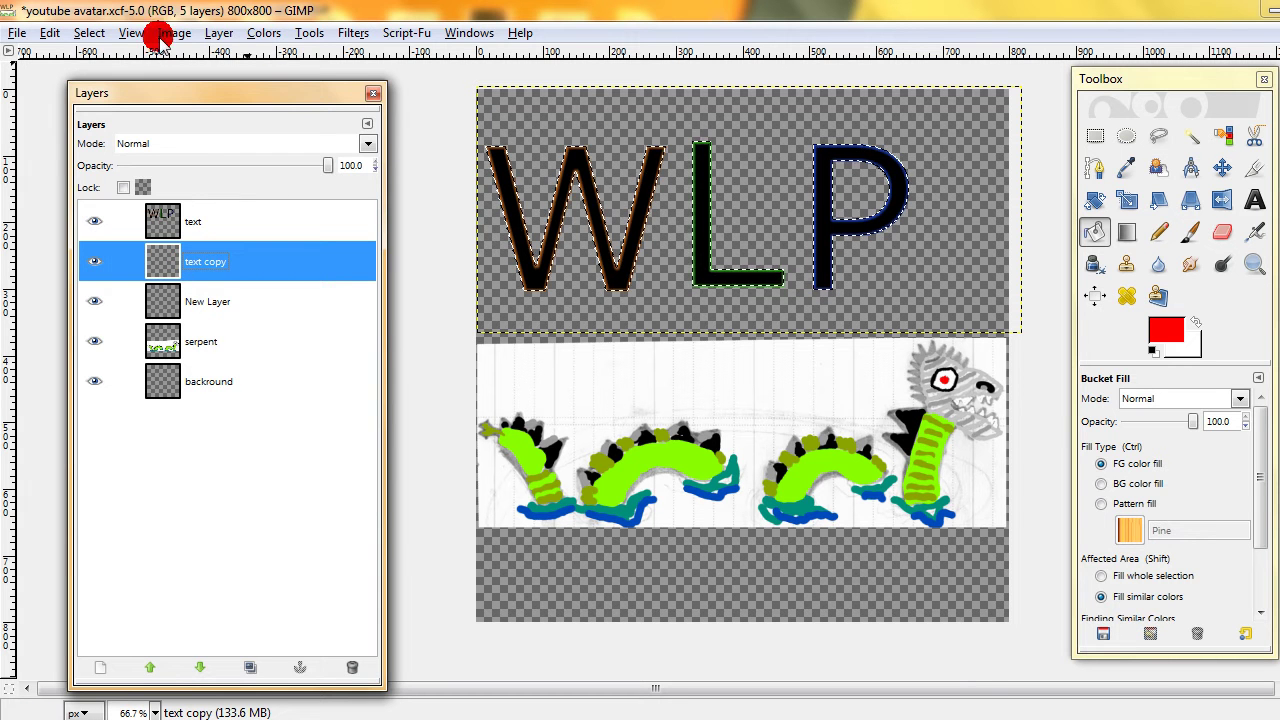
{"action": "left_click", "coordinate": [89, 32]}
{"action": "left_click", "coordinate": [133, 293]}
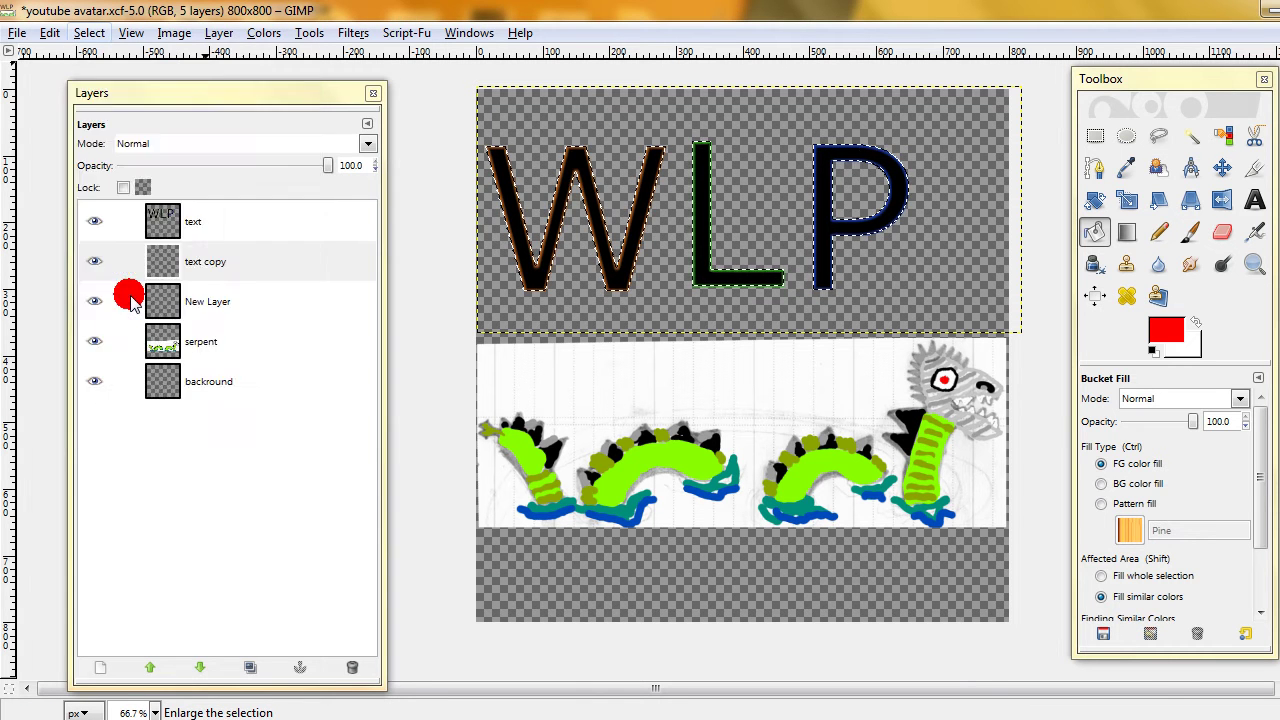
{"action": "left_click", "coordinate": [678, 448]}
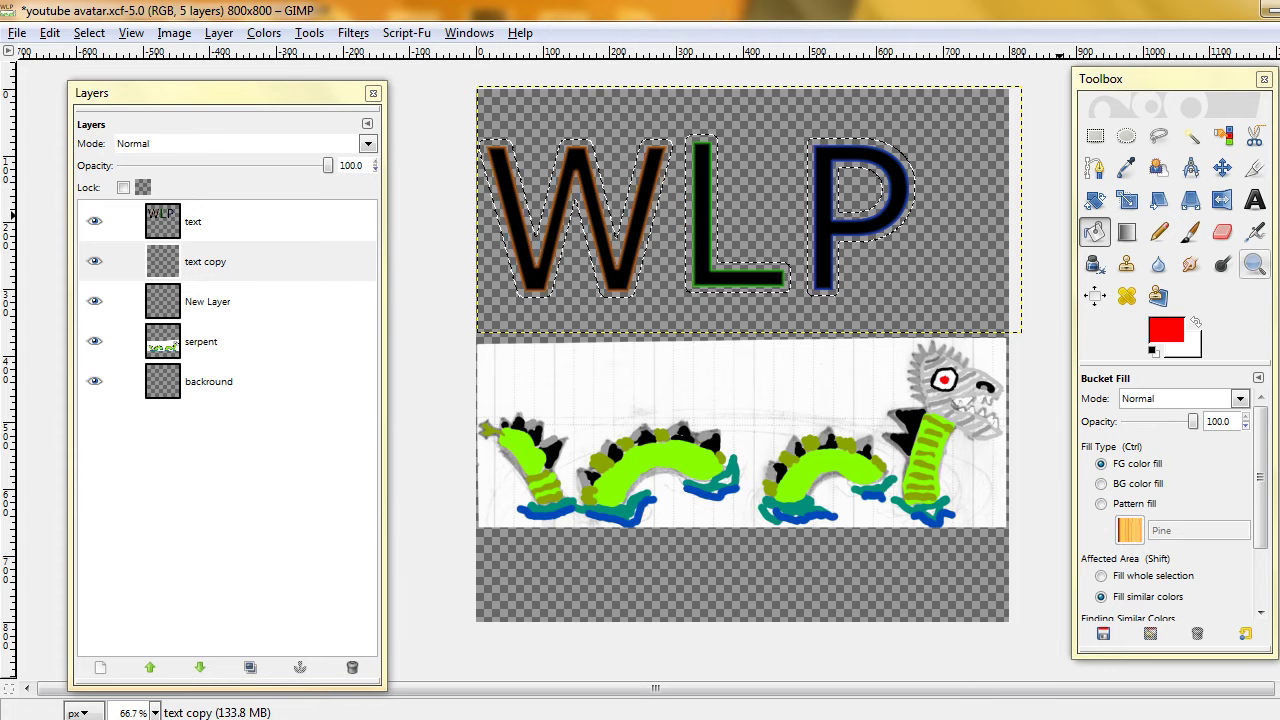
- Fill the grown WLP selection on the text copy layer with a dark gold foreground colour, and switch to the Paintbrush
{"action": "left_click", "coordinate": [1166, 330]}
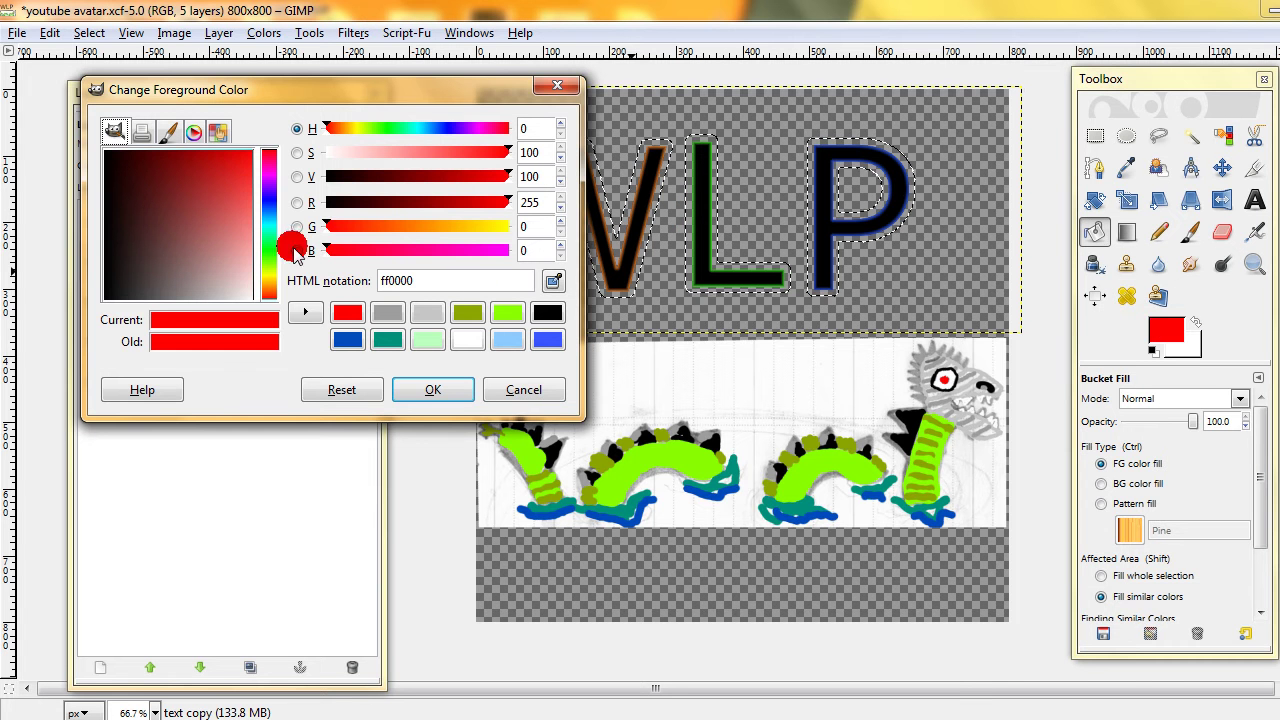
{"action": "left_click", "coordinate": [240, 178]}
{"action": "left_click", "coordinate": [269, 280]}
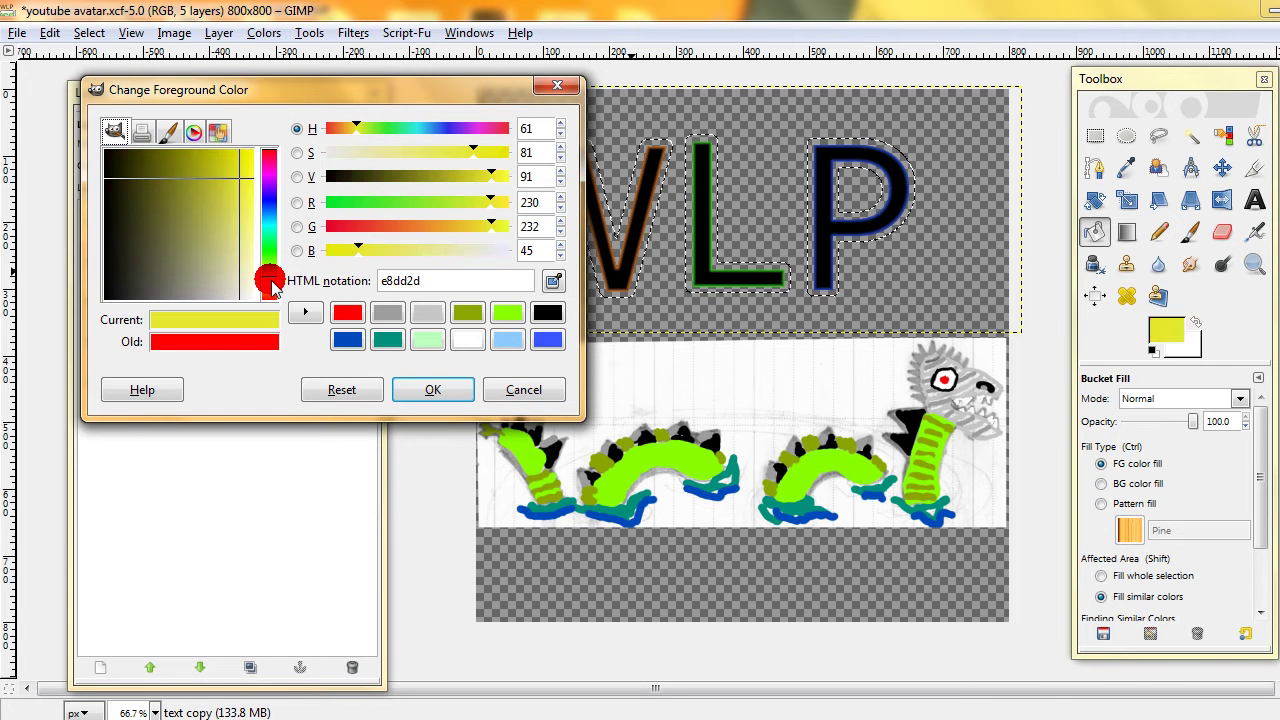
{"action": "left_click_drag", "start_coordinate": [270, 281], "coordinate": [266, 277]}
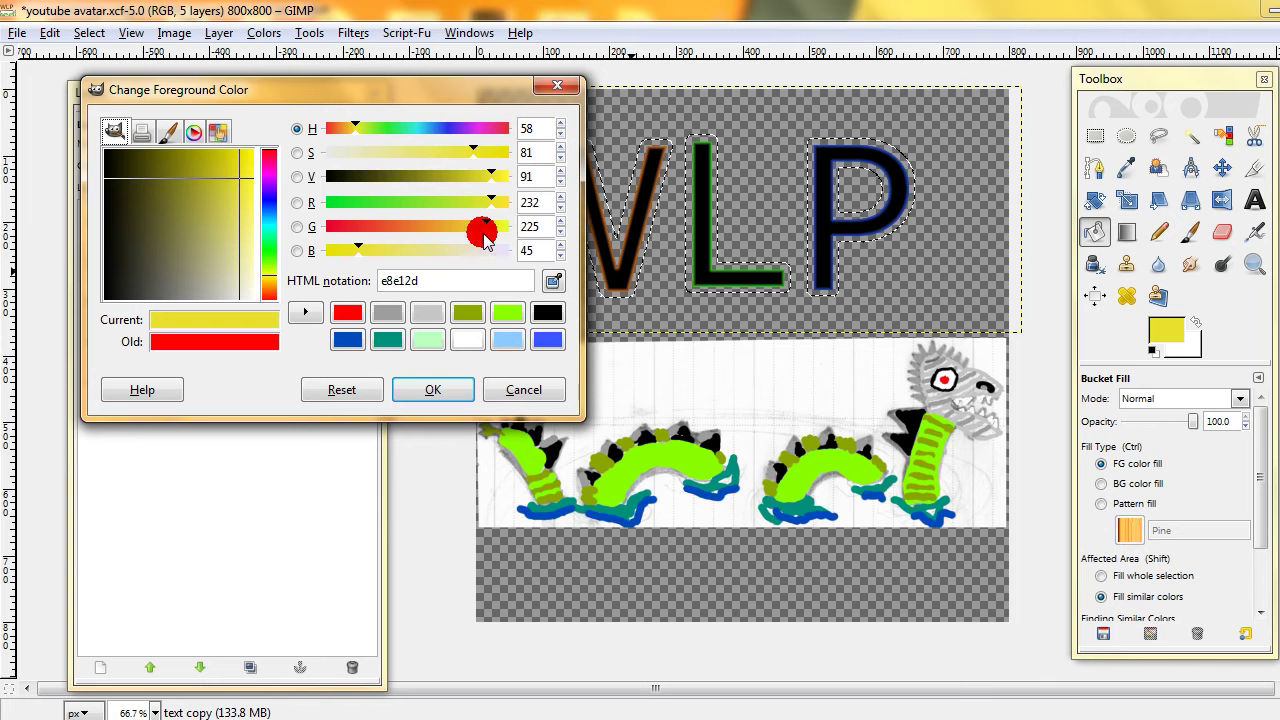
{"action": "left_click_drag", "start_coordinate": [475, 228], "coordinate": [452, 186]}
{"action": "left_click", "coordinate": [433, 389]}
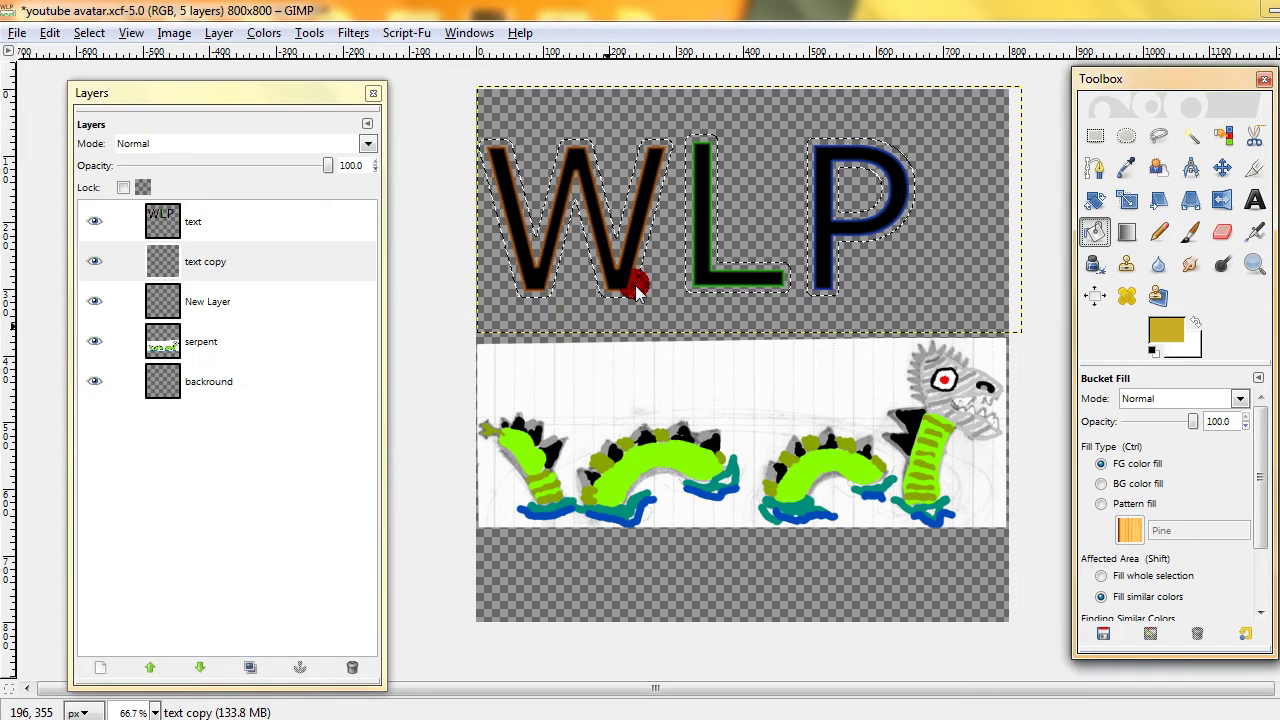
{"action": "left_click", "coordinate": [602, 278]}
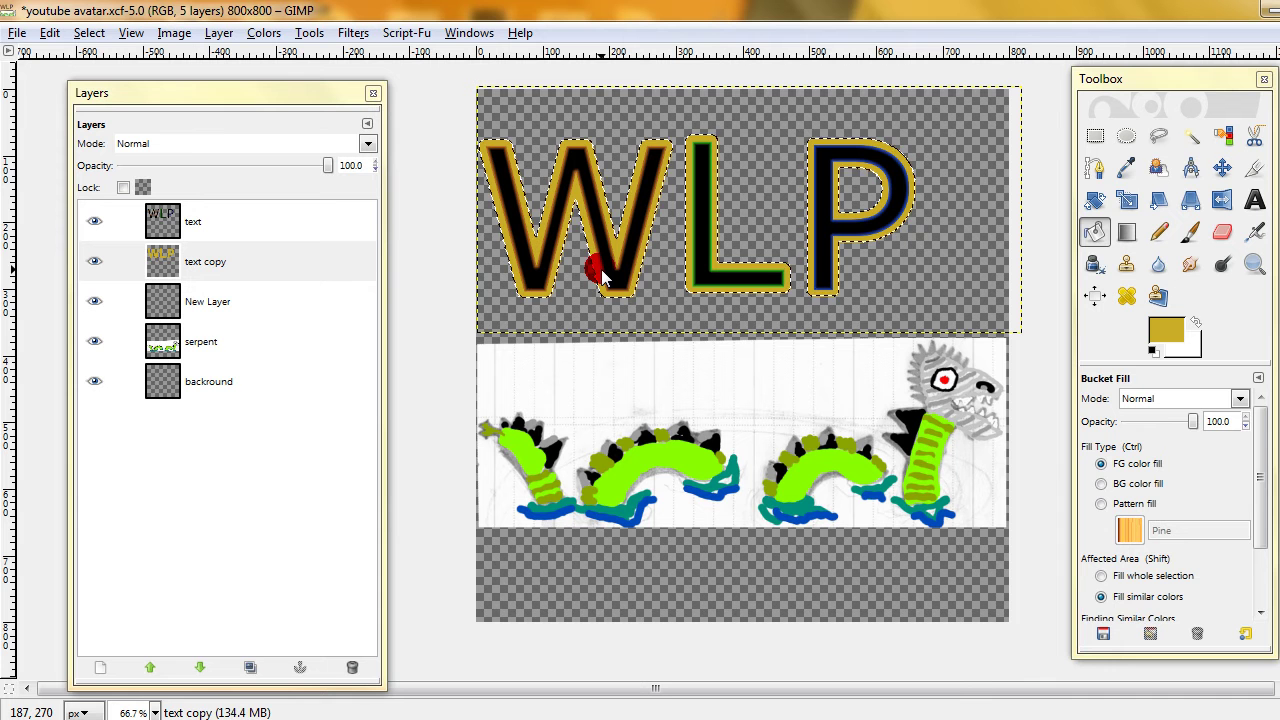
{"action": "left_click", "coordinate": [1189, 232]}
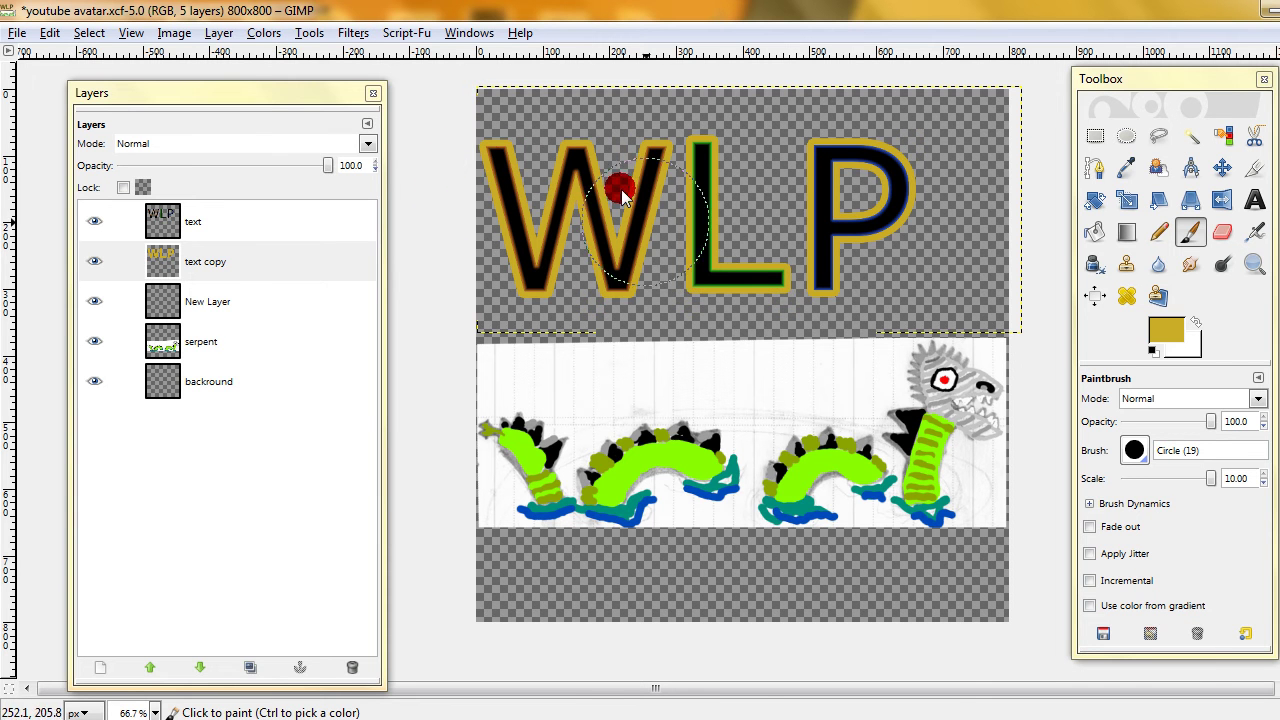
{"action": "left_click", "coordinate": [194, 260]}
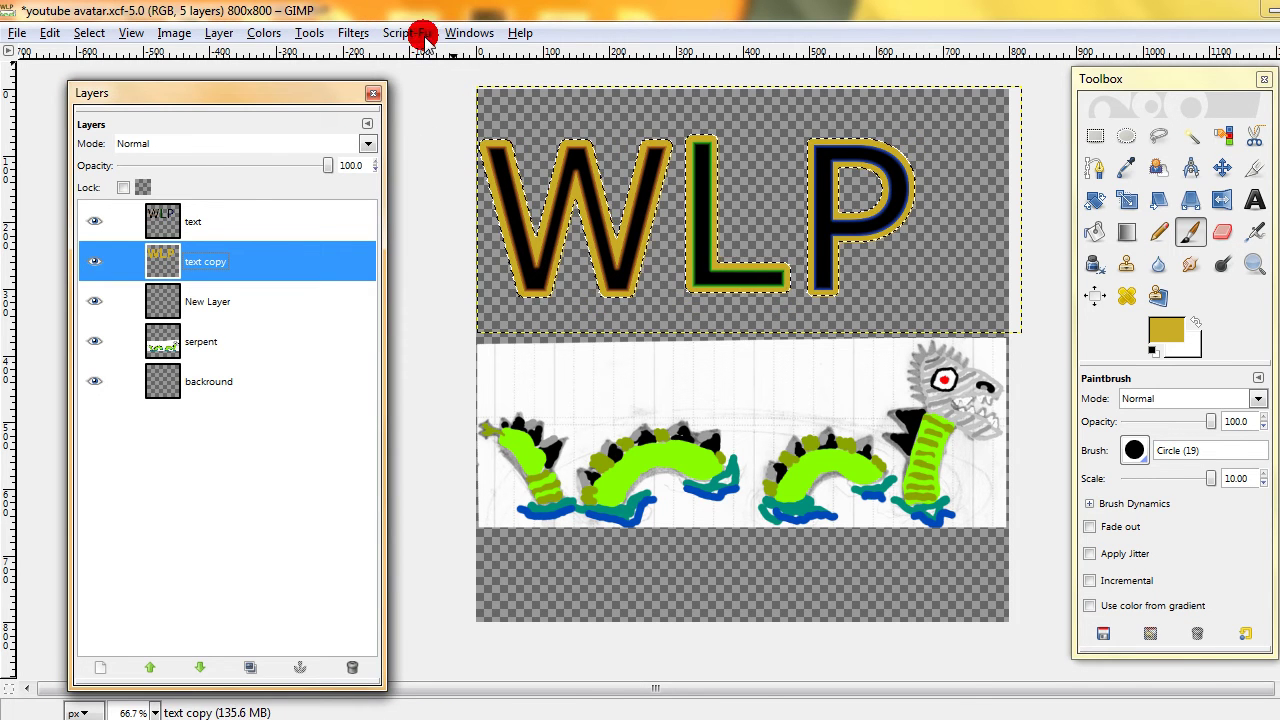
{"action": "left_click", "coordinate": [345, 35]}
{"action": "mouse_move", "coordinate": [490, 112]}
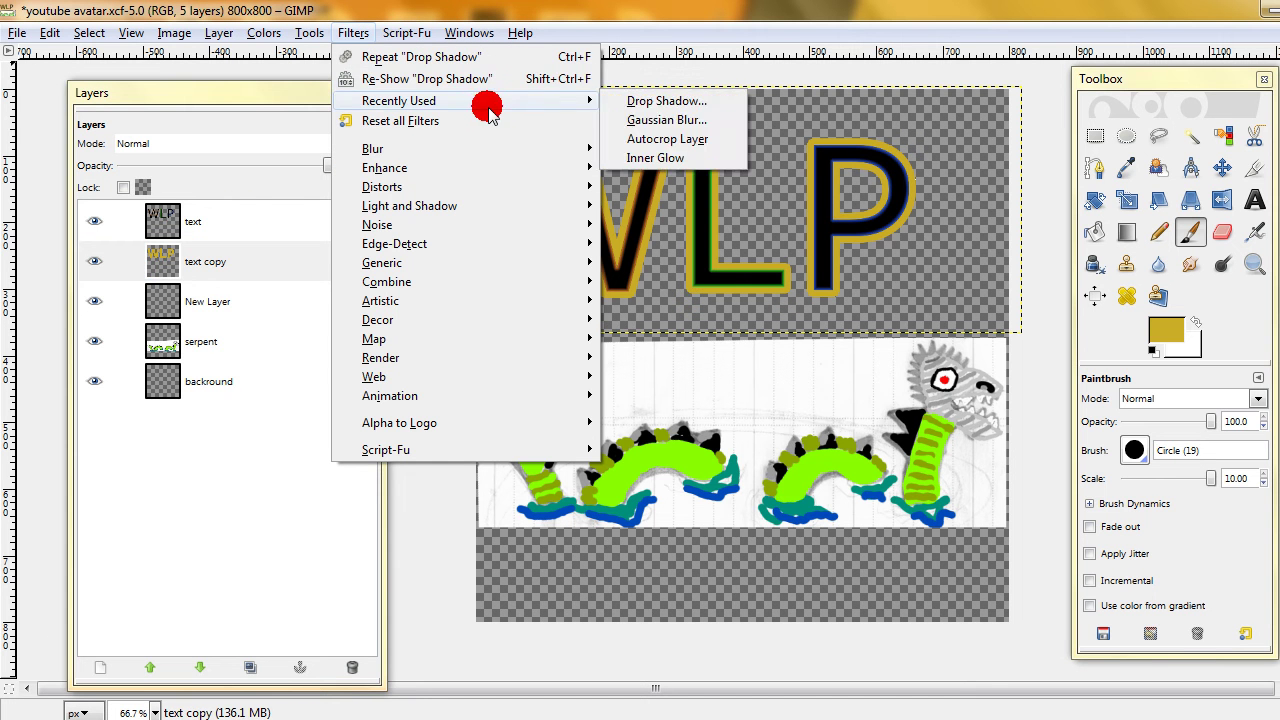
{"action": "left_click", "coordinate": [615, 101]}
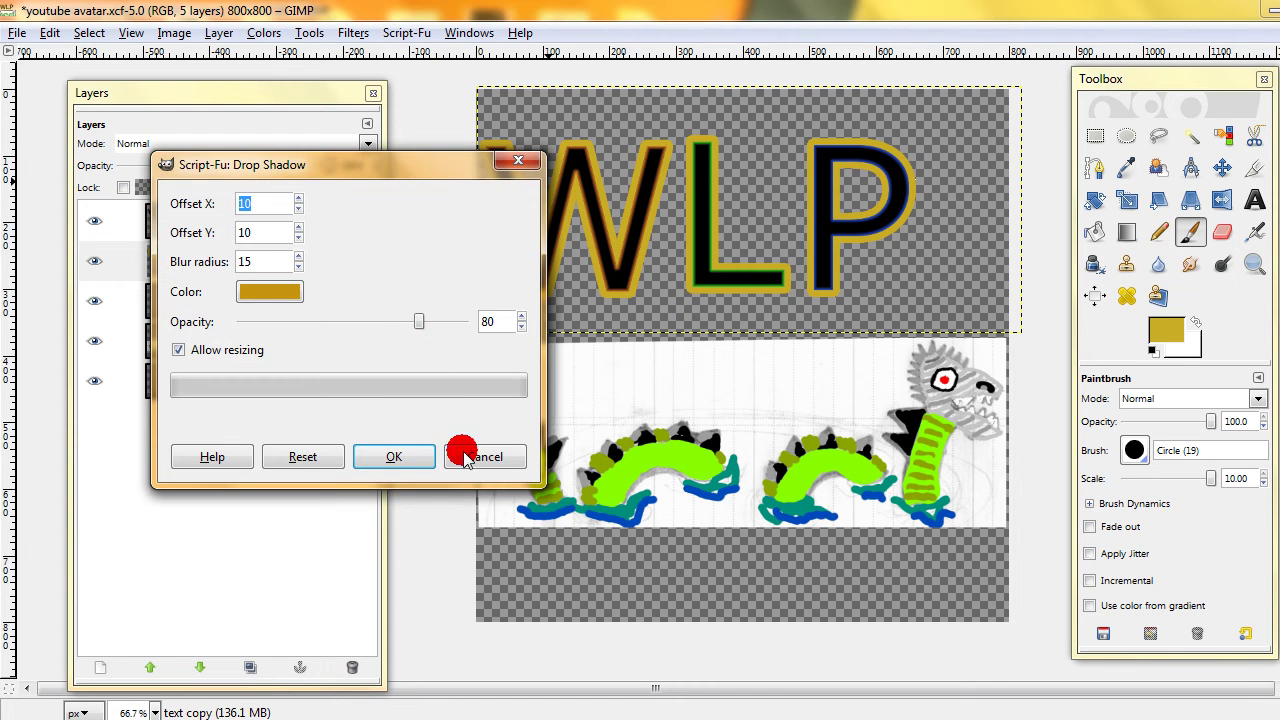
{"action": "left_click", "coordinate": [463, 455]}
- Soften the gold fill on the text copy layer with a Gaussian Blur of 10 px horizontally and vertically, using the RLE method
{"action": "left_click", "coordinate": [353, 33]}
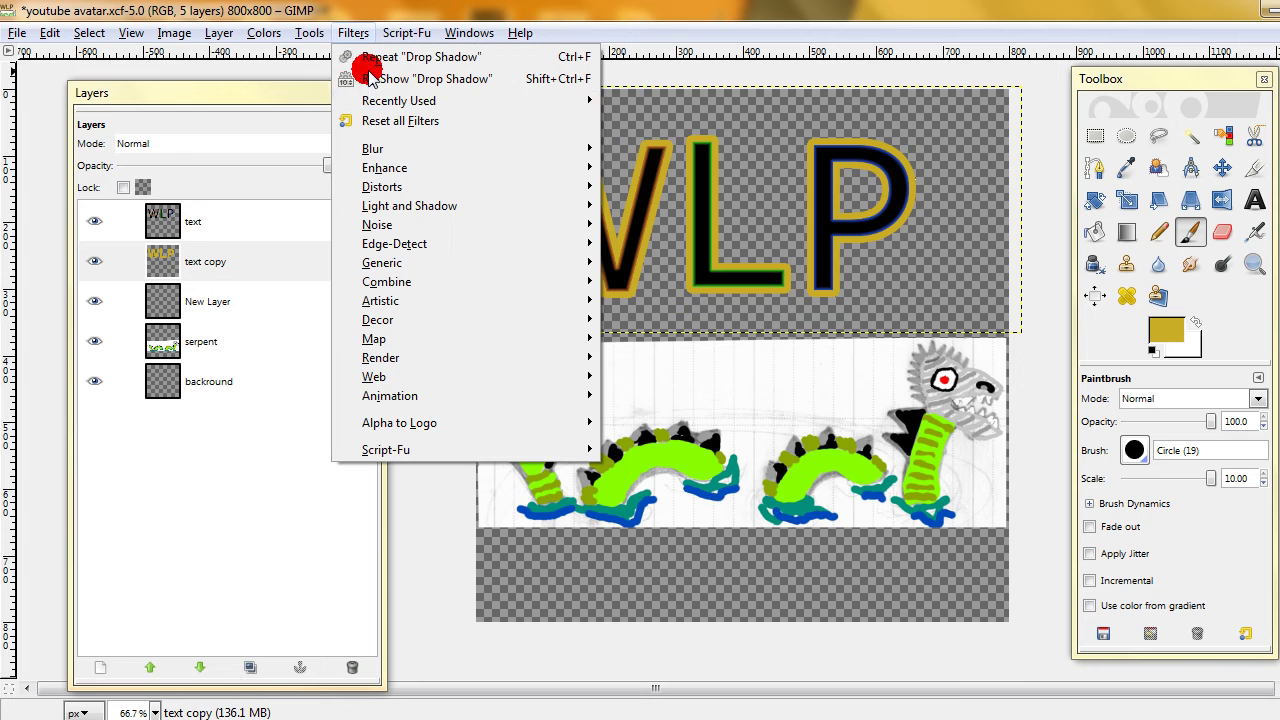
{"action": "mouse_move", "coordinate": [430, 101]}
{"action": "left_click", "coordinate": [652, 121]}
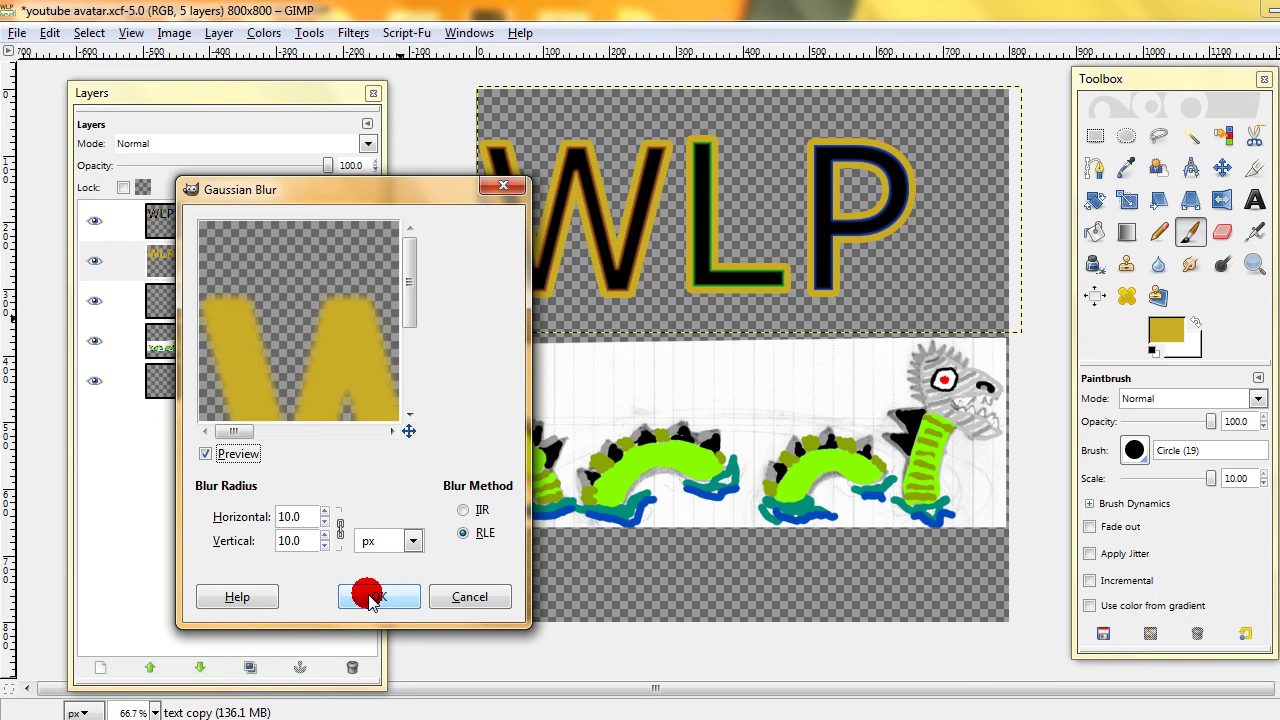
{"action": "left_click", "coordinate": [370, 598]}
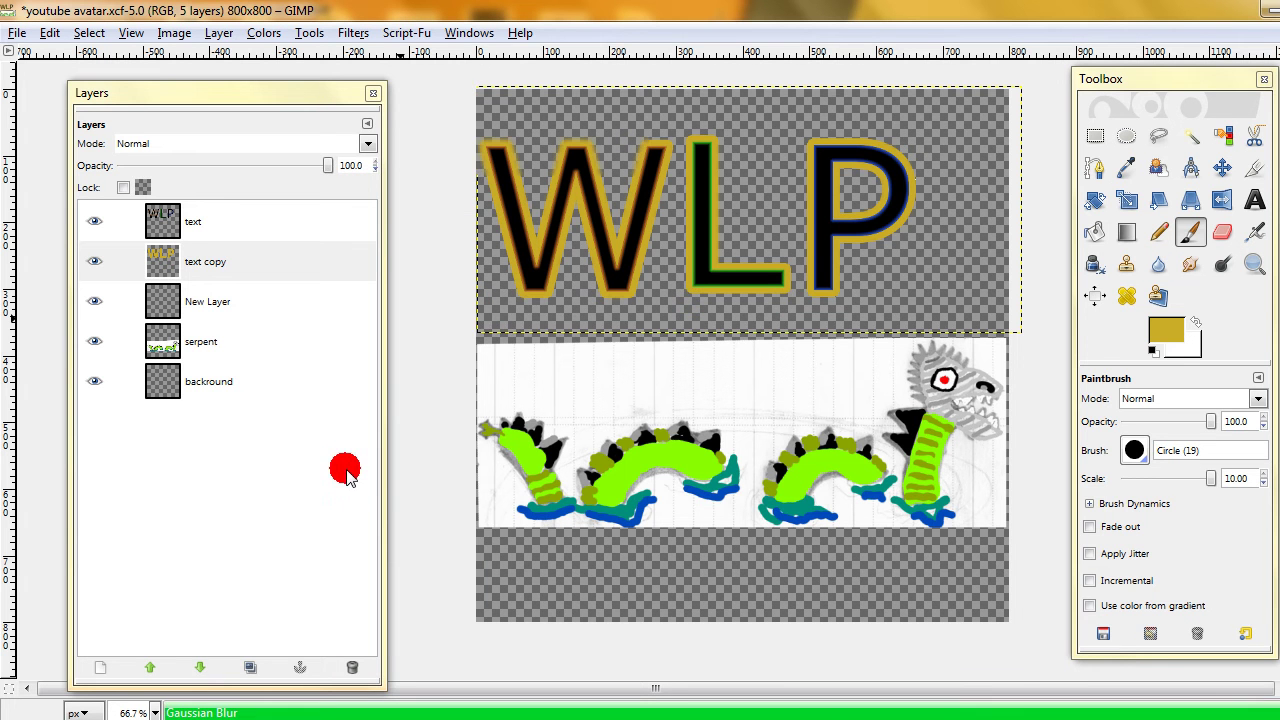
- Delete the text copy layer with the gold WLP glow
{"action": "left_click", "coordinate": [163, 268]}
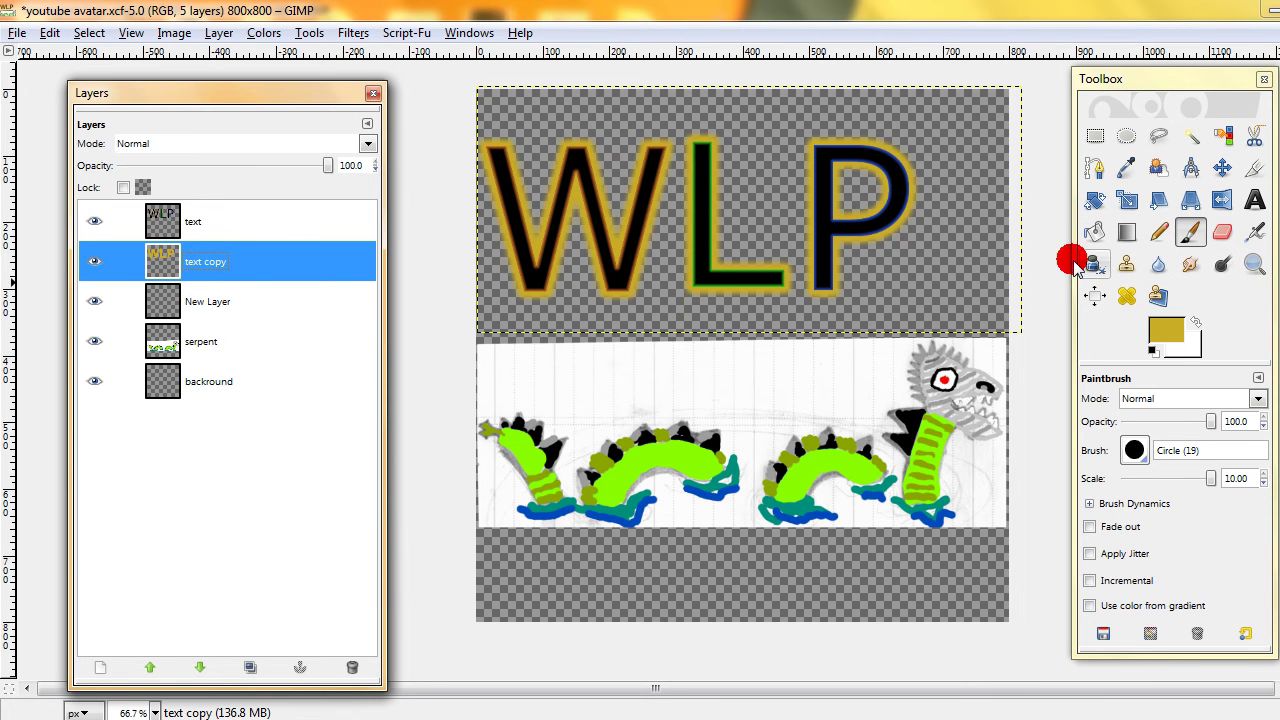
{"action": "left_click", "coordinate": [352, 667]}
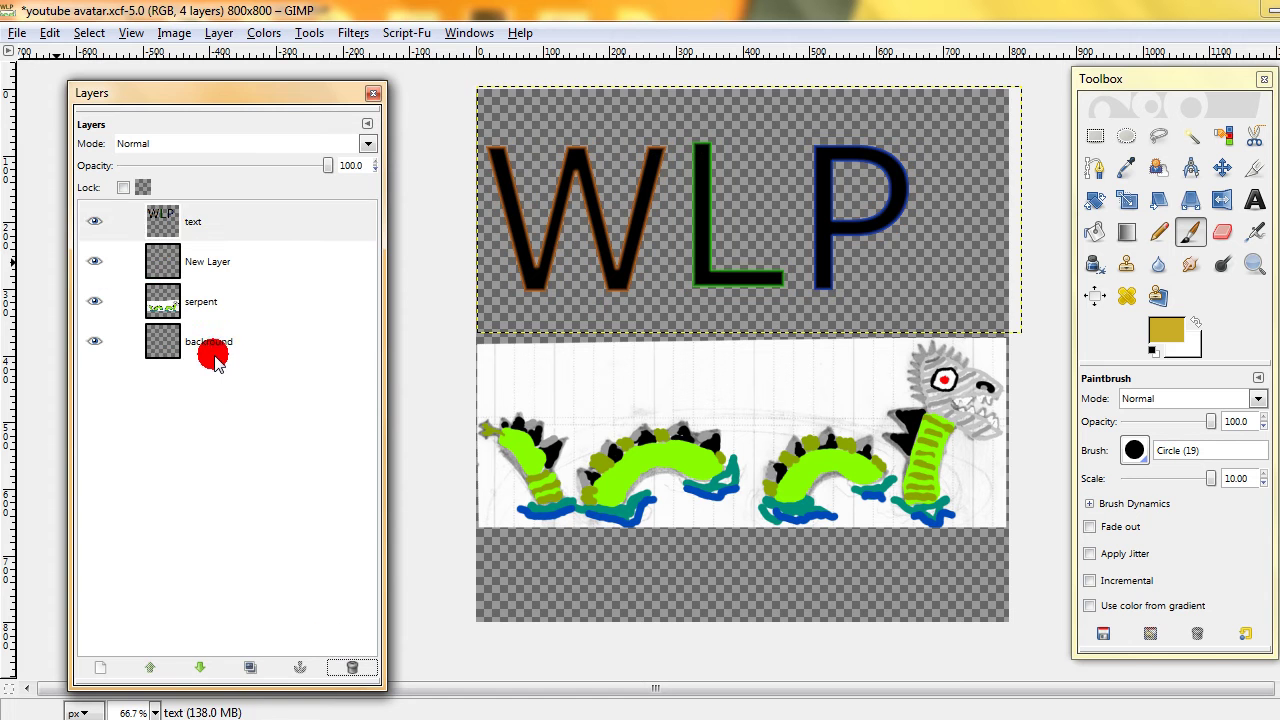
- Make the backround layer active and set the foreground colour to pure red and the background colour to black
{"action": "left_click", "coordinate": [213, 355]}
{"action": "left_click", "coordinate": [1152, 350]}
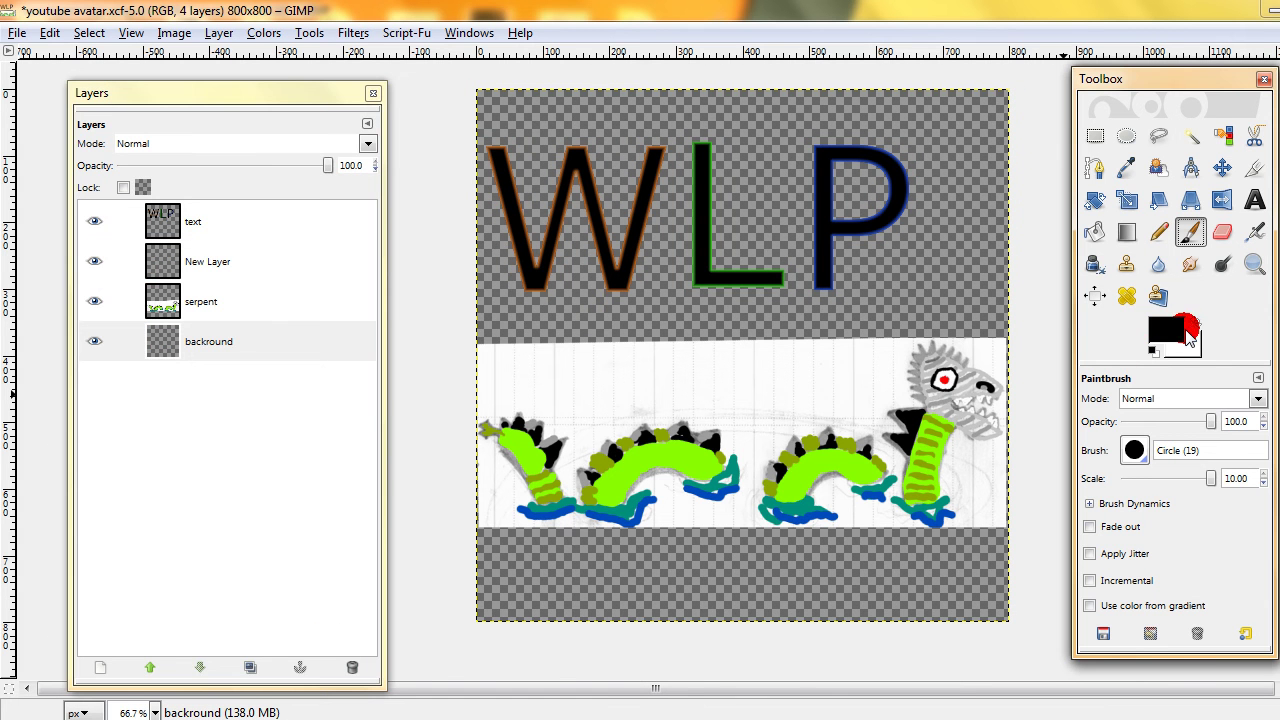
{"action": "left_click", "coordinate": [1197, 322]}
{"action": "left_click", "coordinate": [1165, 330]}
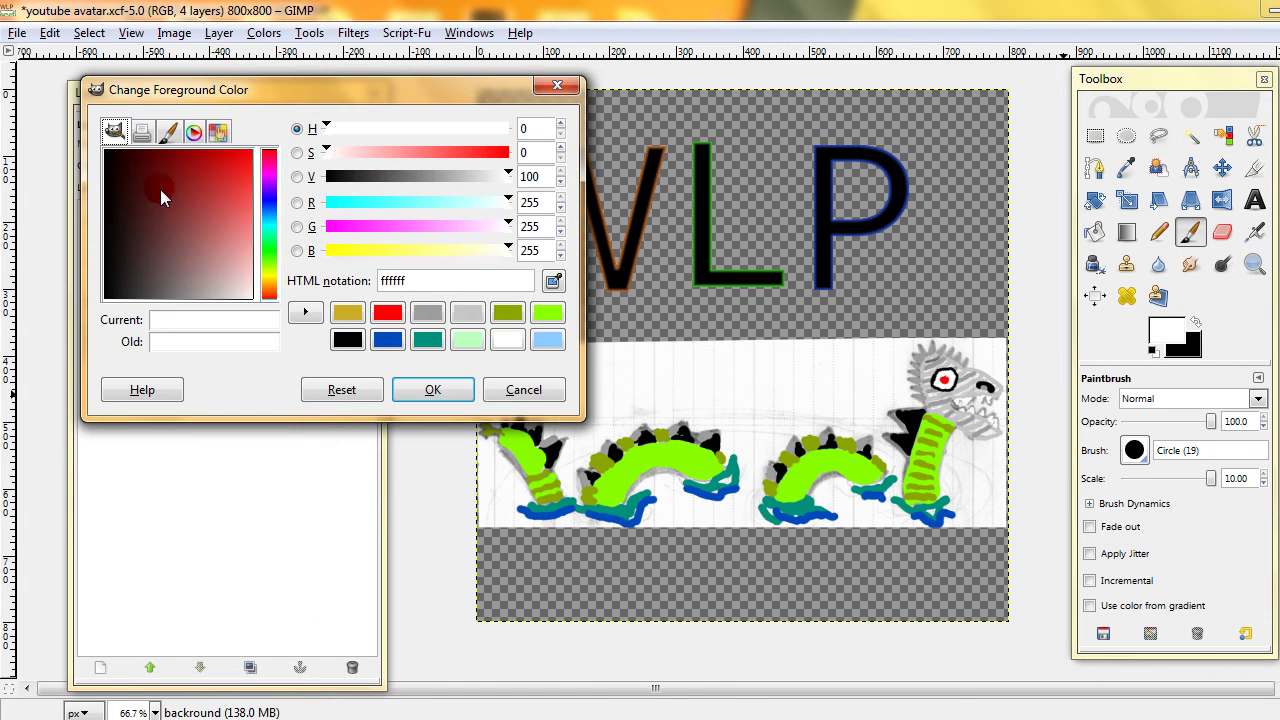
{"action": "left_click_drag", "start_coordinate": [163, 197], "coordinate": [254, 149]}
{"action": "left_click", "coordinate": [402, 388]}
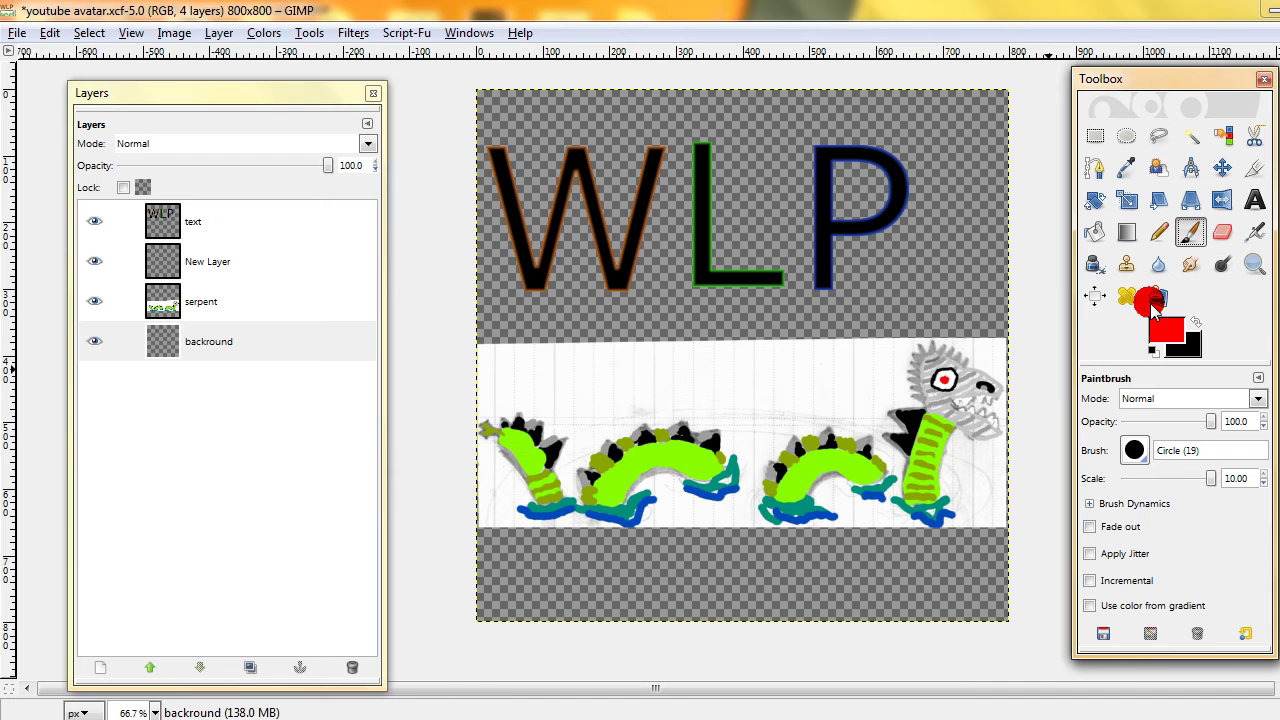
- Fill the backround layer with a vertical linear gradient from red at the top to black at the bottom, and make the serpent layer active
{"action": "left_click", "coordinate": [1127, 229]}
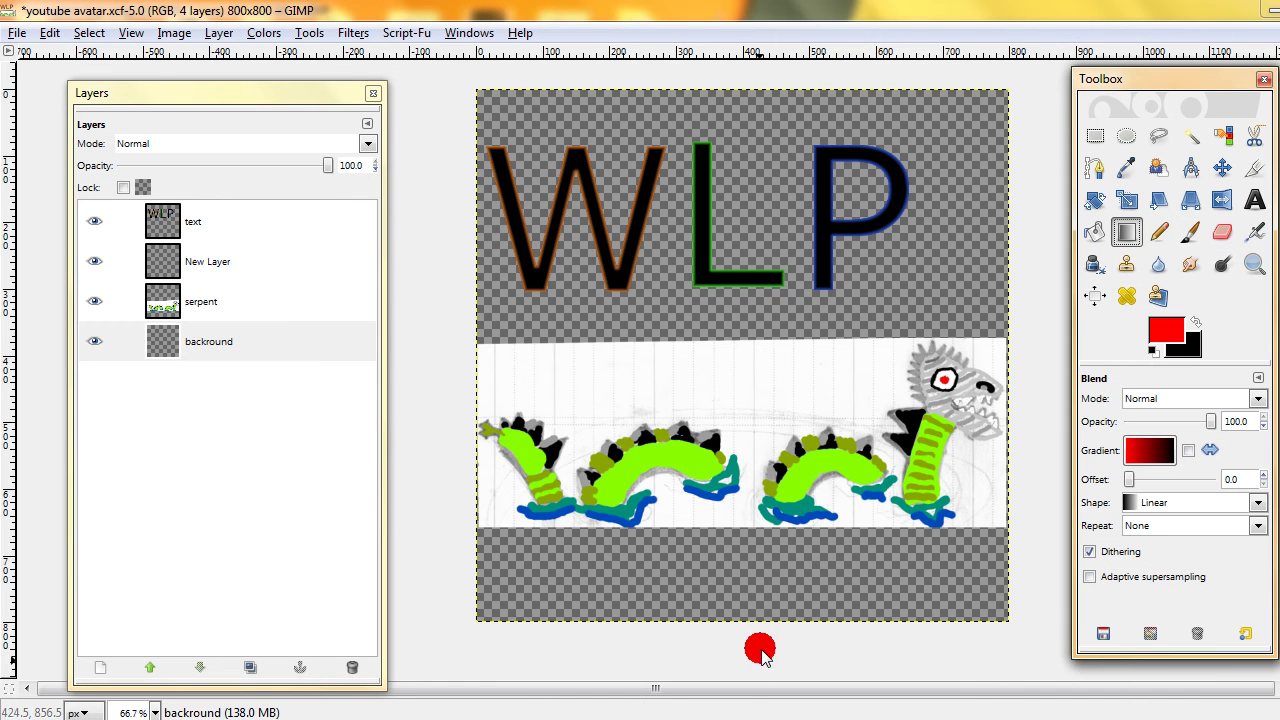
{"action": "mouse_move", "coordinate": [762, 632]}
{"action": "left_mouse_down"}
{"action": "mouse_move", "coordinate": [735, 143]}
{"action": "mouse_move", "coordinate": [746, 51]}
{"action": "mouse_move", "coordinate": [762, 632]}
{"action": "left_mouse_up"}
{"action": "key", "text": "ctrl+z"}
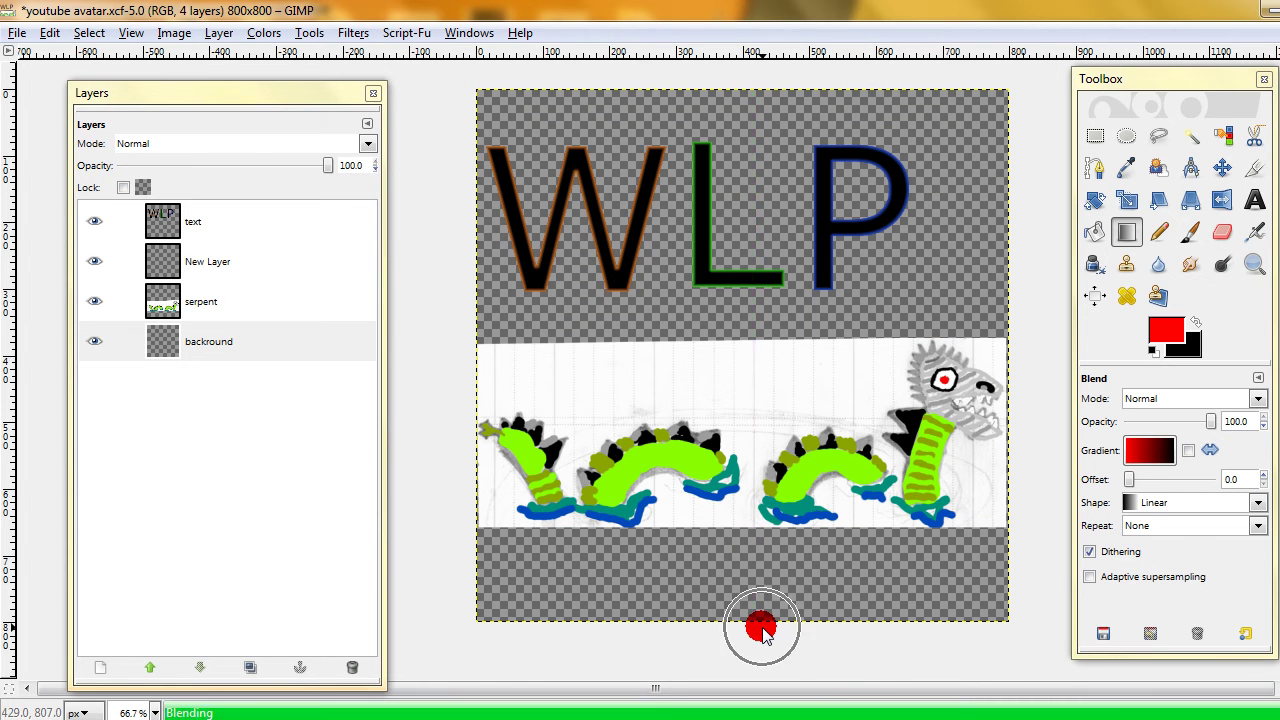
{"action": "left_click", "coordinate": [238, 302]}
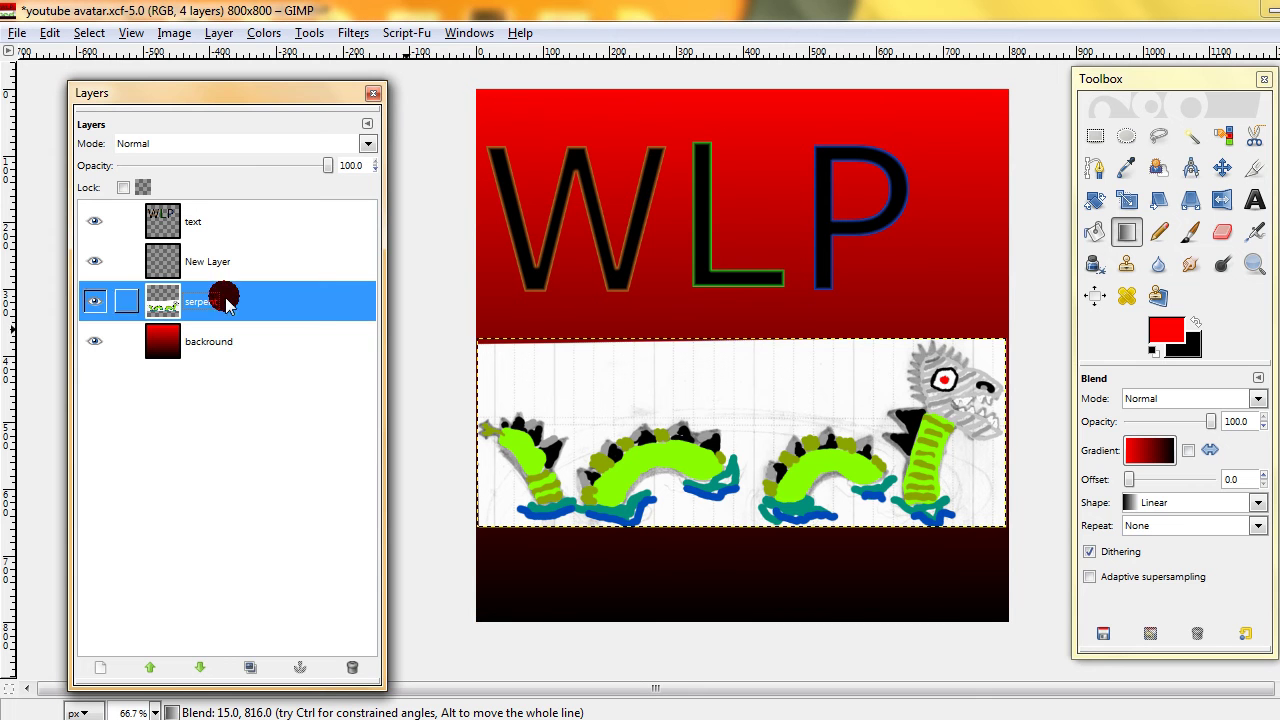
{"action": "left_click", "coordinate": [1190, 232]}
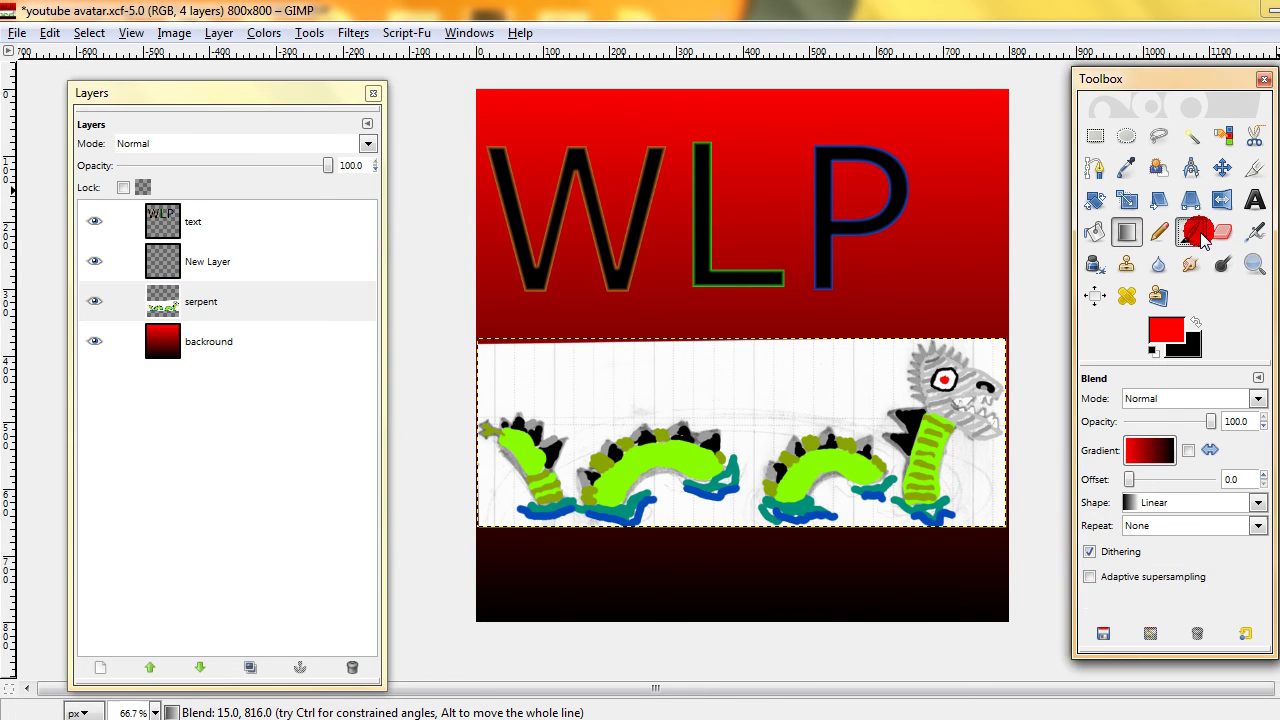
{"action": "left_click", "coordinate": [1170, 336]}
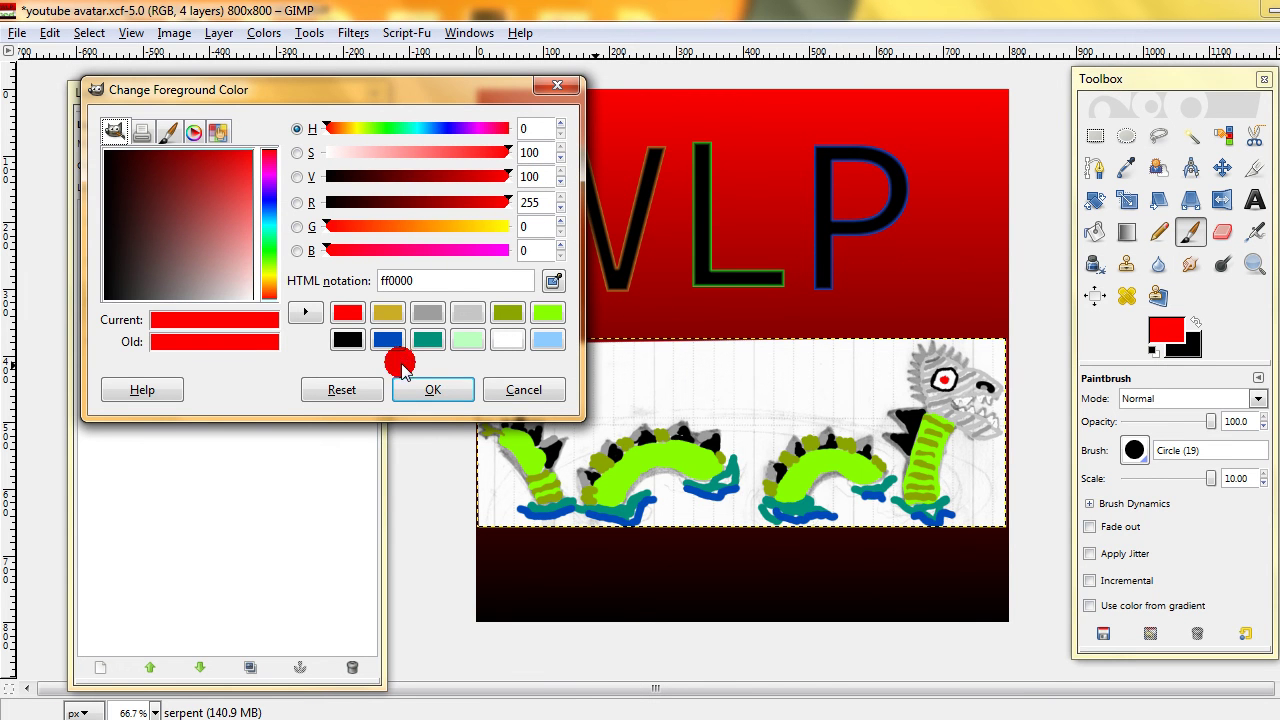
{"action": "left_click", "coordinate": [526, 390]}
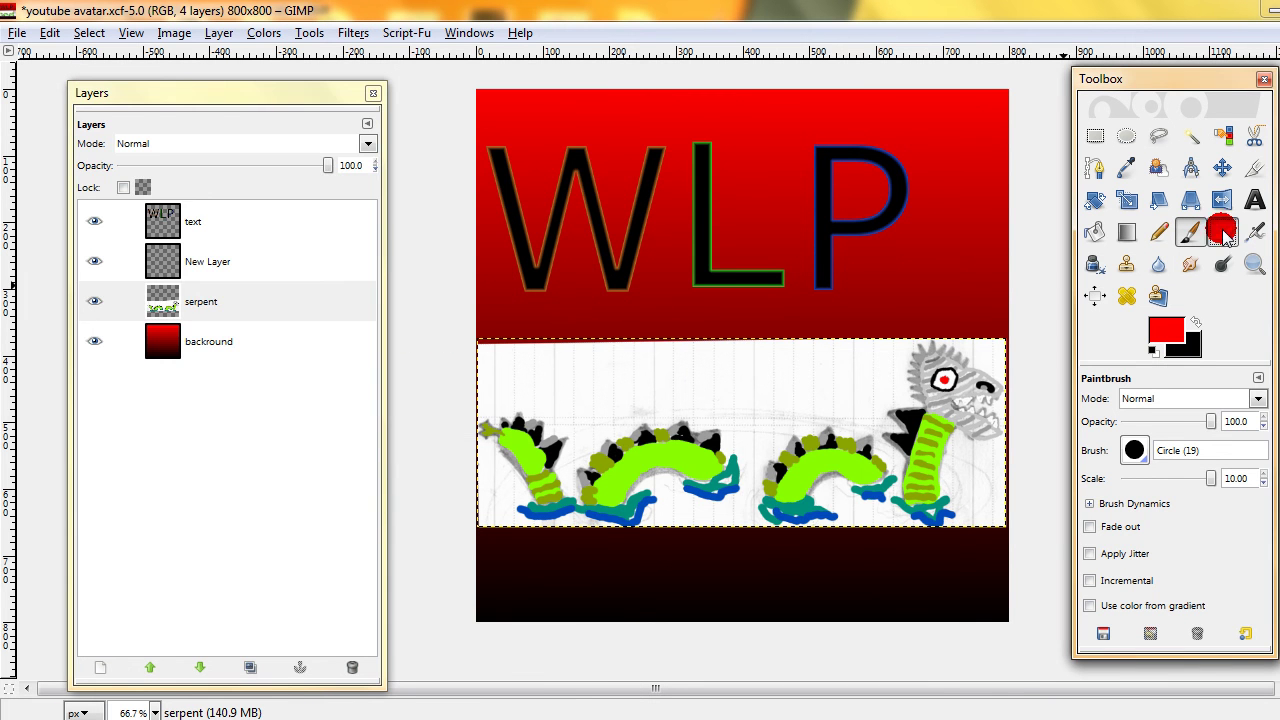
- Fade the top edge of the serpent picture with a straight Eraser stroke, using the Circle Fuzzy (19) brush at scale 10
{"action": "left_click", "coordinate": [1223, 233]}
{"action": "left_click", "coordinate": [1134, 450]}
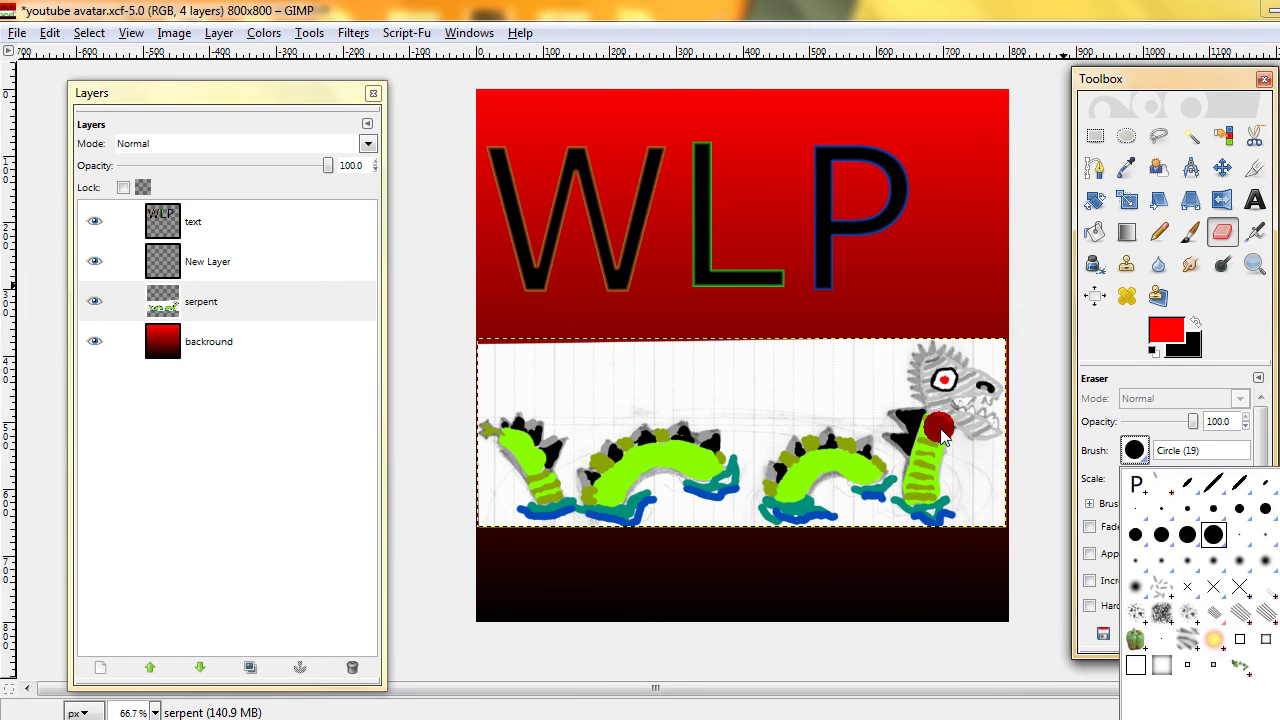
{"action": "left_click", "coordinate": [1133, 582]}
{"action": "left_click_drag", "start_coordinate": [1163, 476], "coordinate": [1235, 478]}
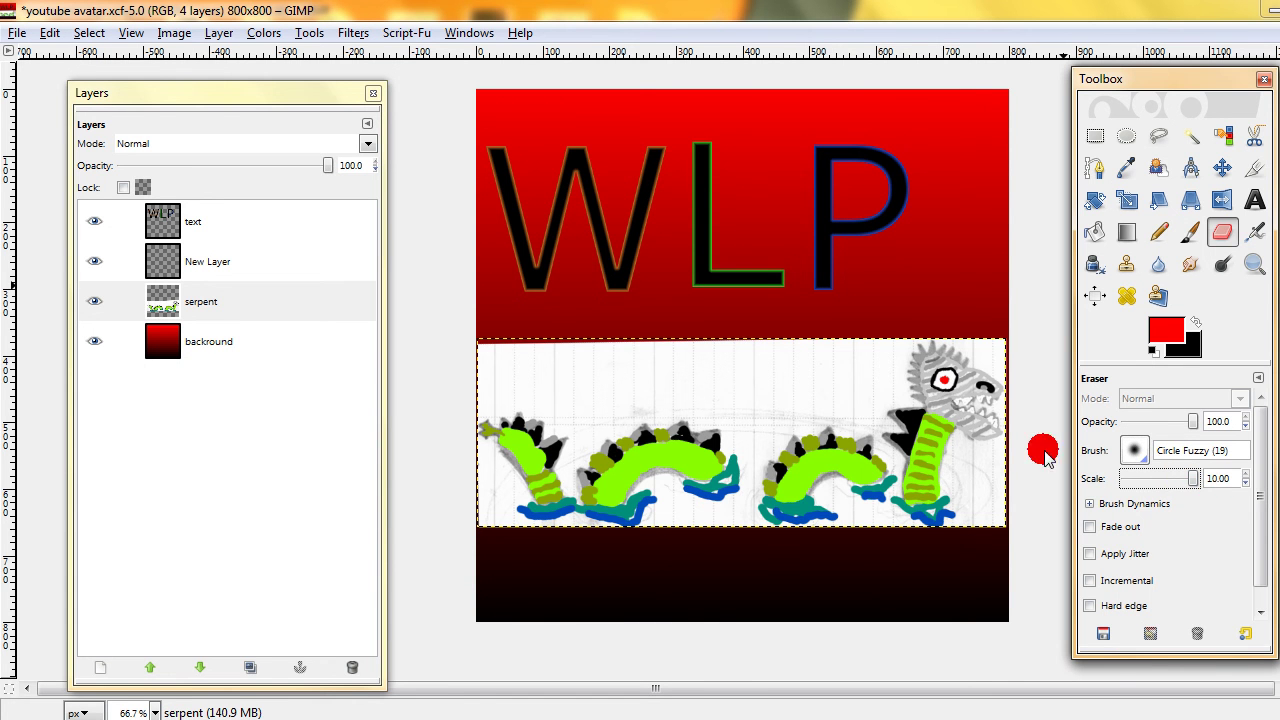
{"action": "left_click", "coordinate": [412, 338]}
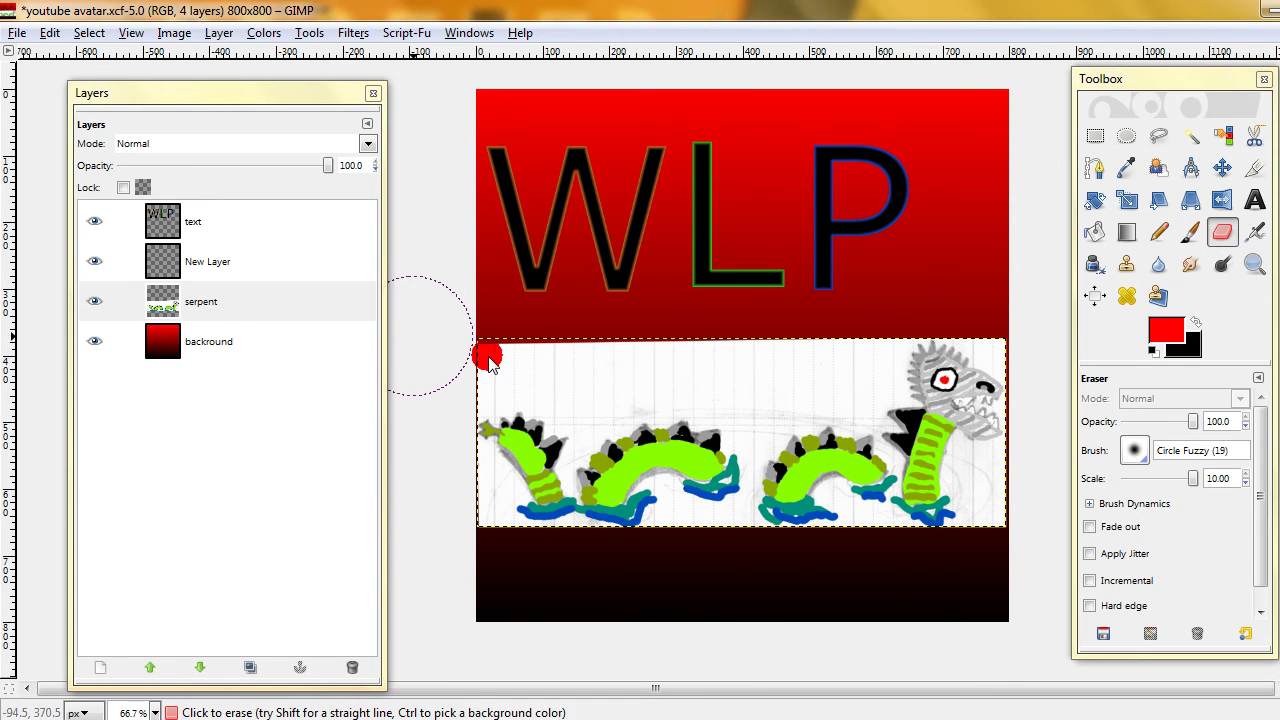
{"action": "key", "text": "ctrl"}
{"action": "left_click", "coordinate": [1036, 337], "text": "ctrl+shift"}
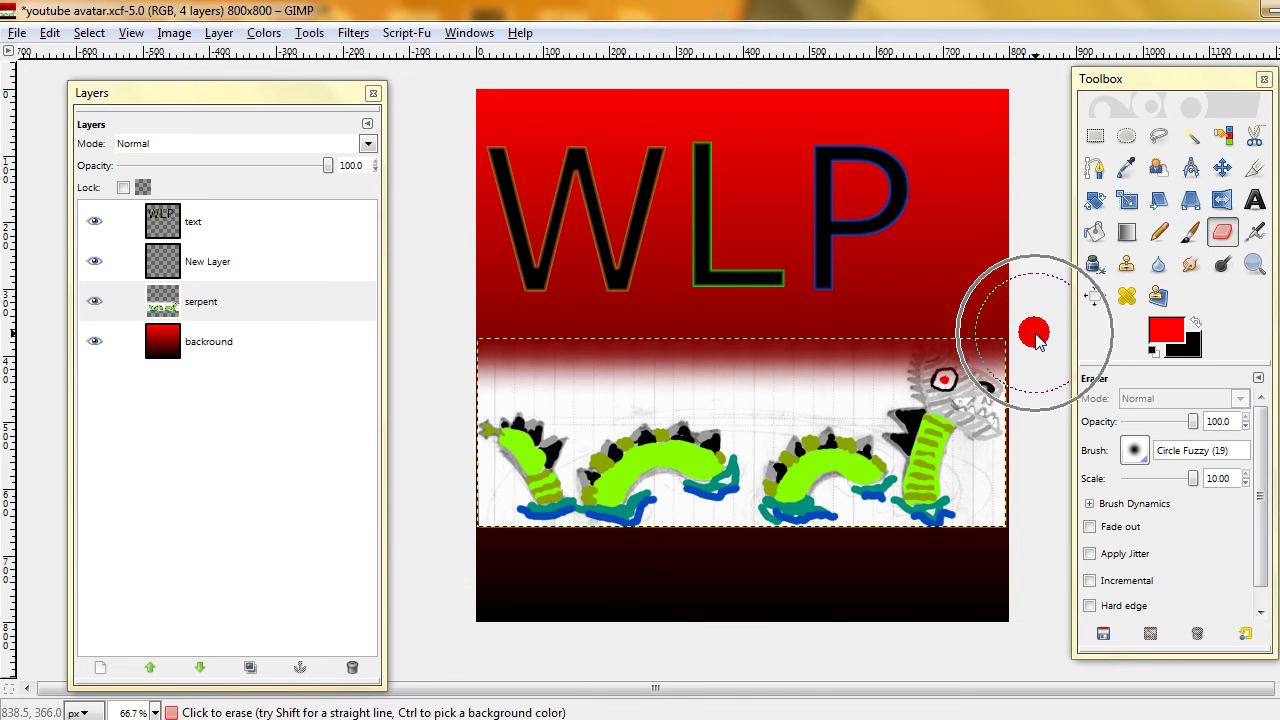
- Fade the bottom edge of the serpent picture with a straight horizontal Eraser stroke across its full width
{"action": "left_click", "coordinate": [403, 523]}
{"action": "key", "text": "shift"}
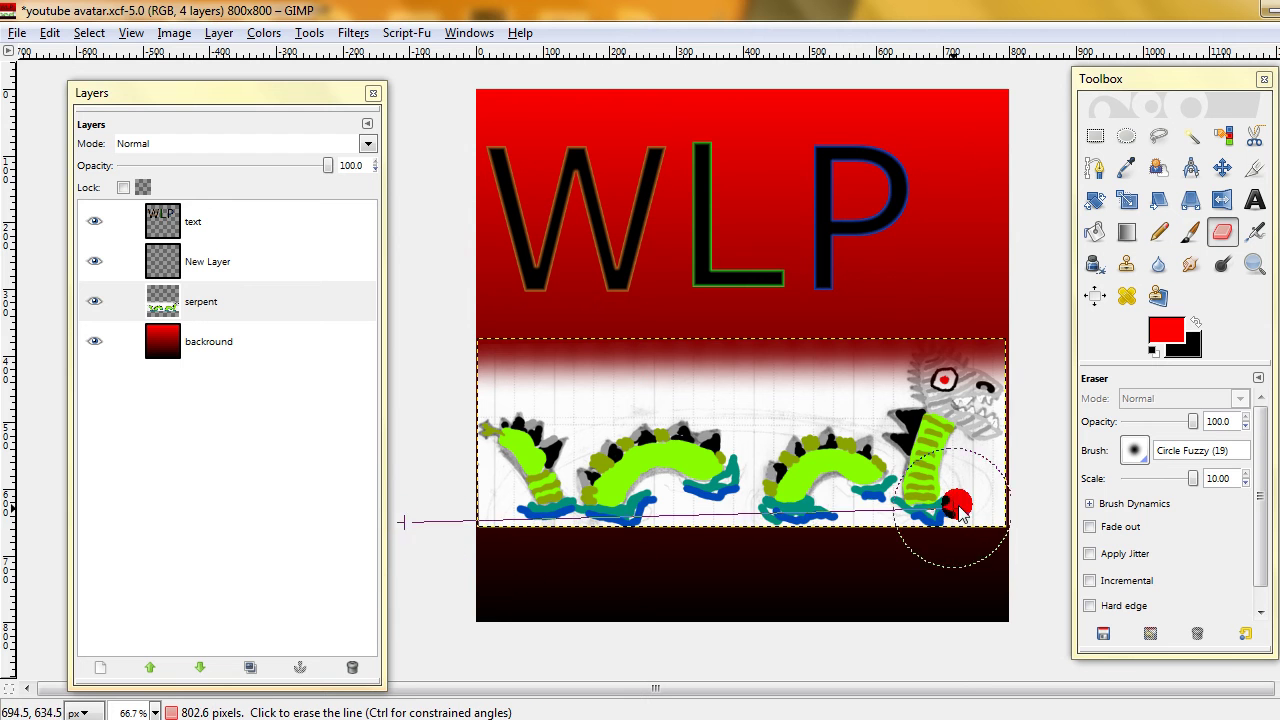
{"action": "left_click", "coordinate": [1030, 523], "text": "shift"}
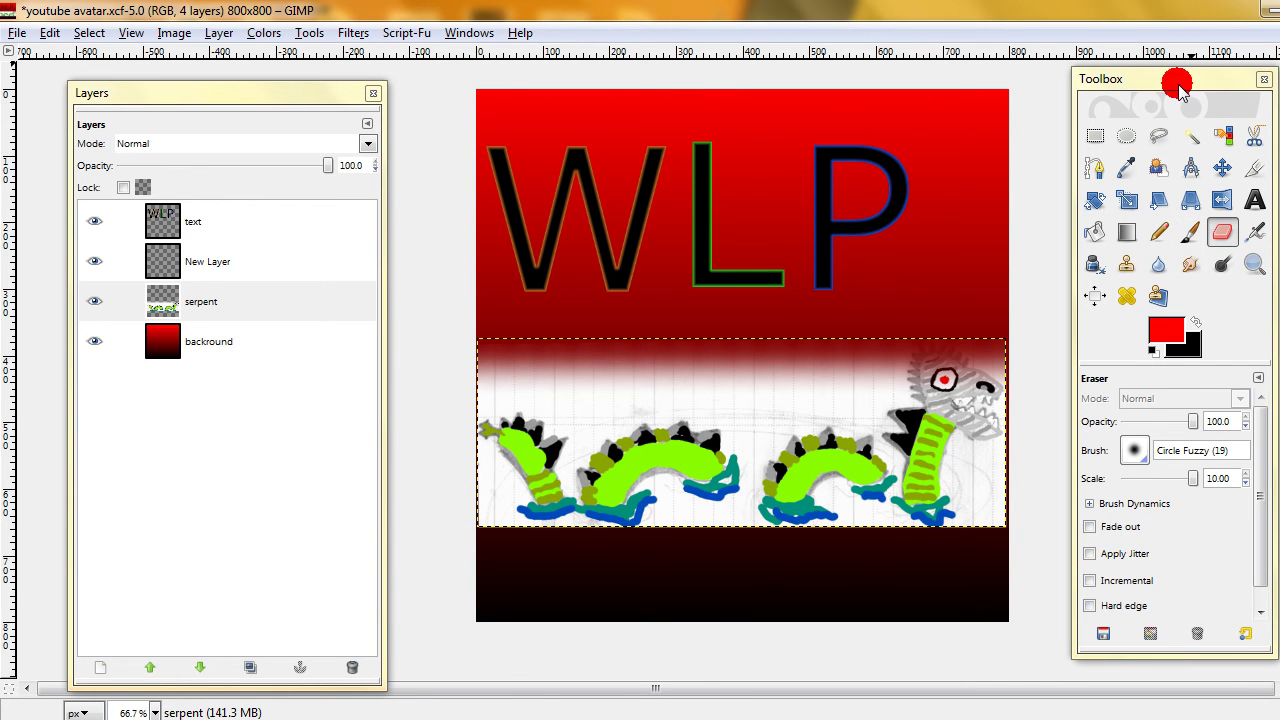
{"action": "left_click_drag", "start_coordinate": [1180, 90], "coordinate": [1279, 111]}
{"action": "key", "text": "shift"}
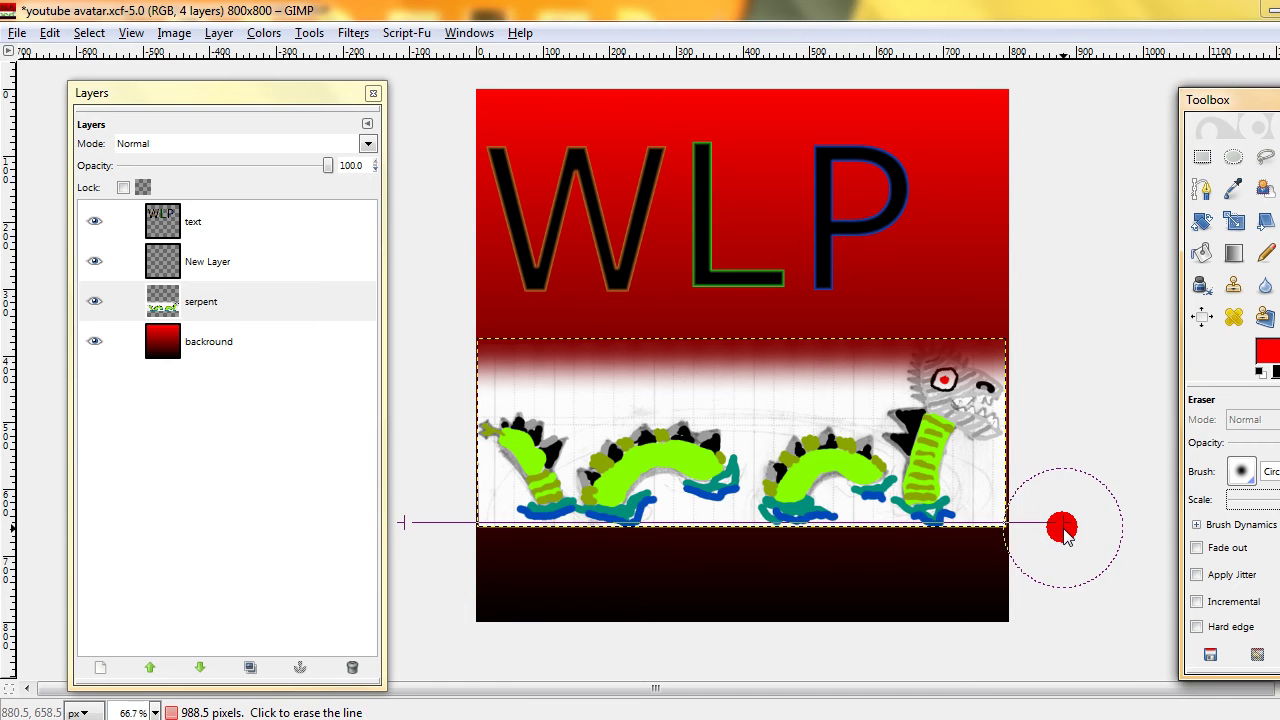
{"action": "left_click", "coordinate": [1069, 525], "text": "shift"}
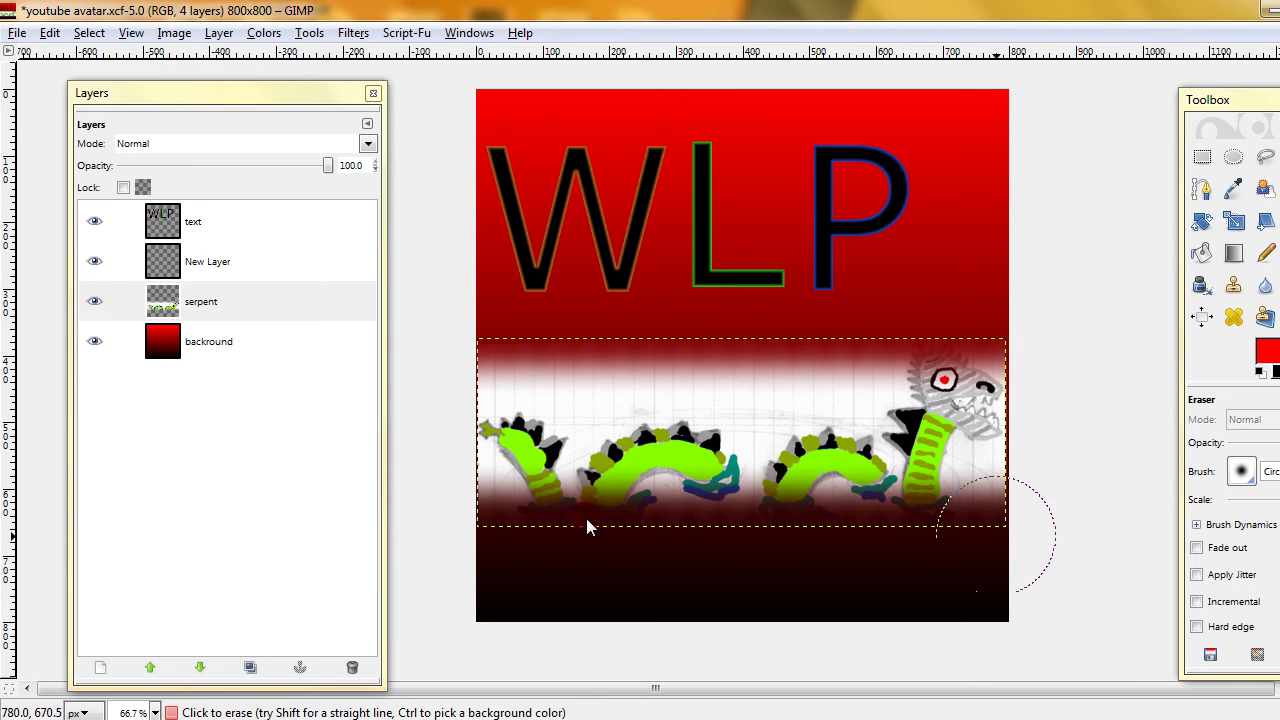
- Fade the left and right edges of the serpent picture with straight Eraser strokes running down just outside the canvas
{"action": "left_click", "coordinate": [476, 249]}
{"action": "left_click", "coordinate": [461, 252]}
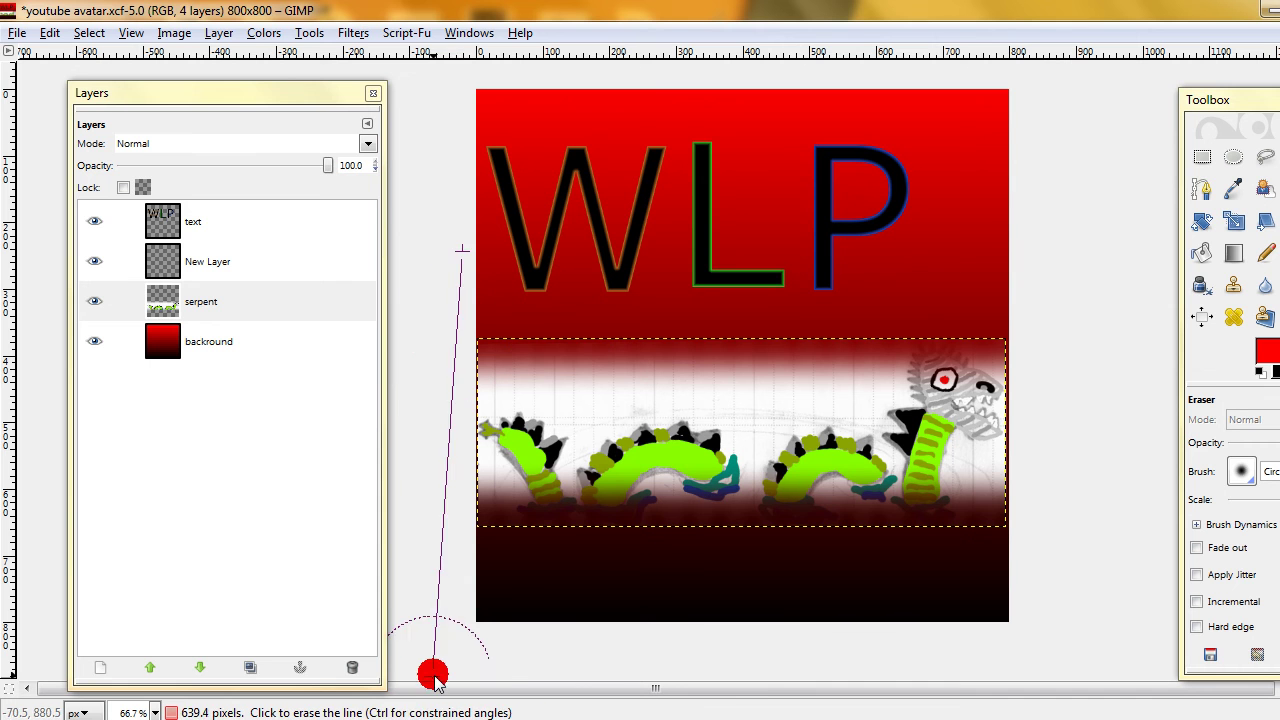
{"action": "left_click", "coordinate": [461, 615], "text": "shift"}
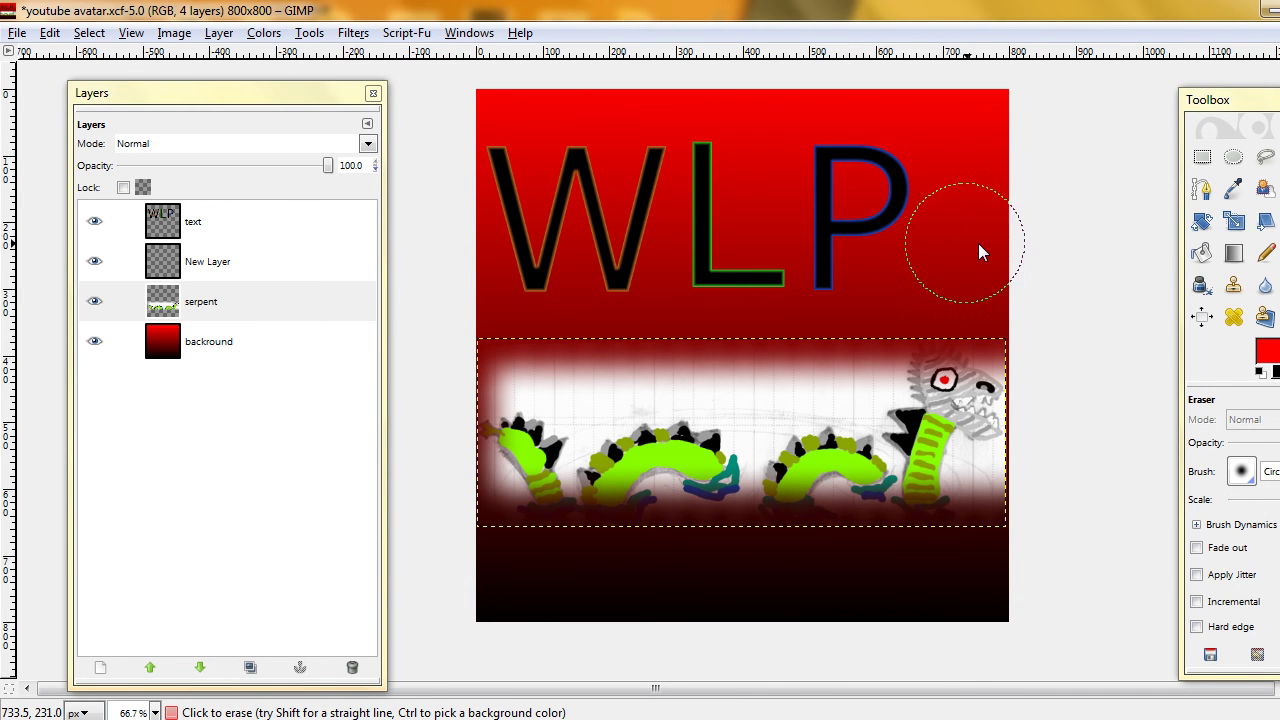
{"action": "left_click", "coordinate": [1032, 240]}
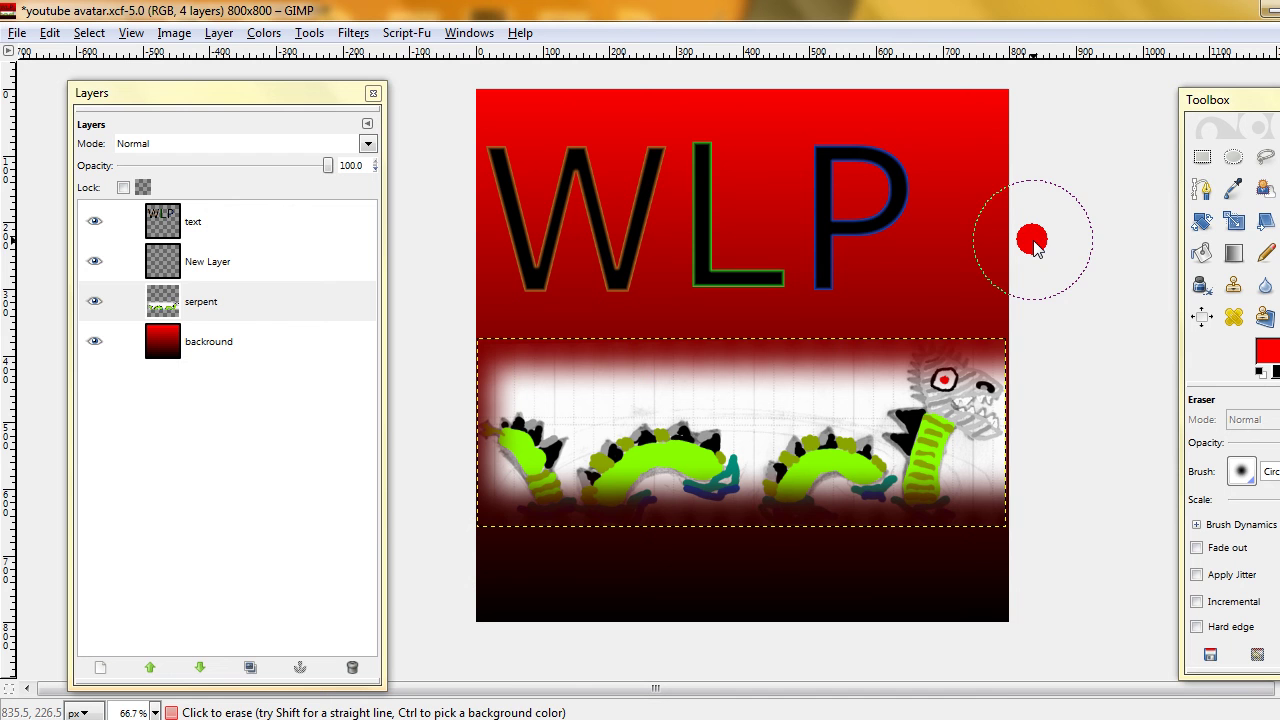
{"action": "left_click", "coordinate": [1050, 593], "text": "shift"}
{"action": "left_click", "coordinate": [935, 40]}
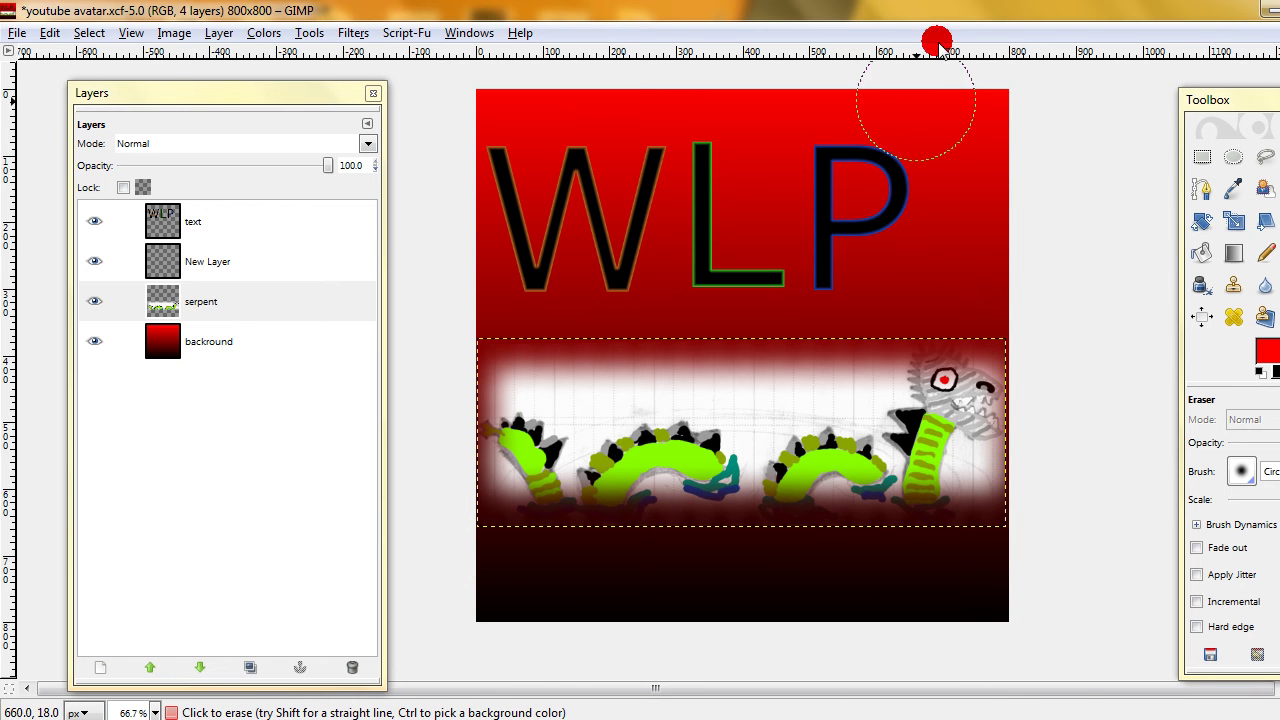
{"action": "left_click", "coordinate": [151, 36]}
{"action": "left_click", "coordinate": [205, 126]}
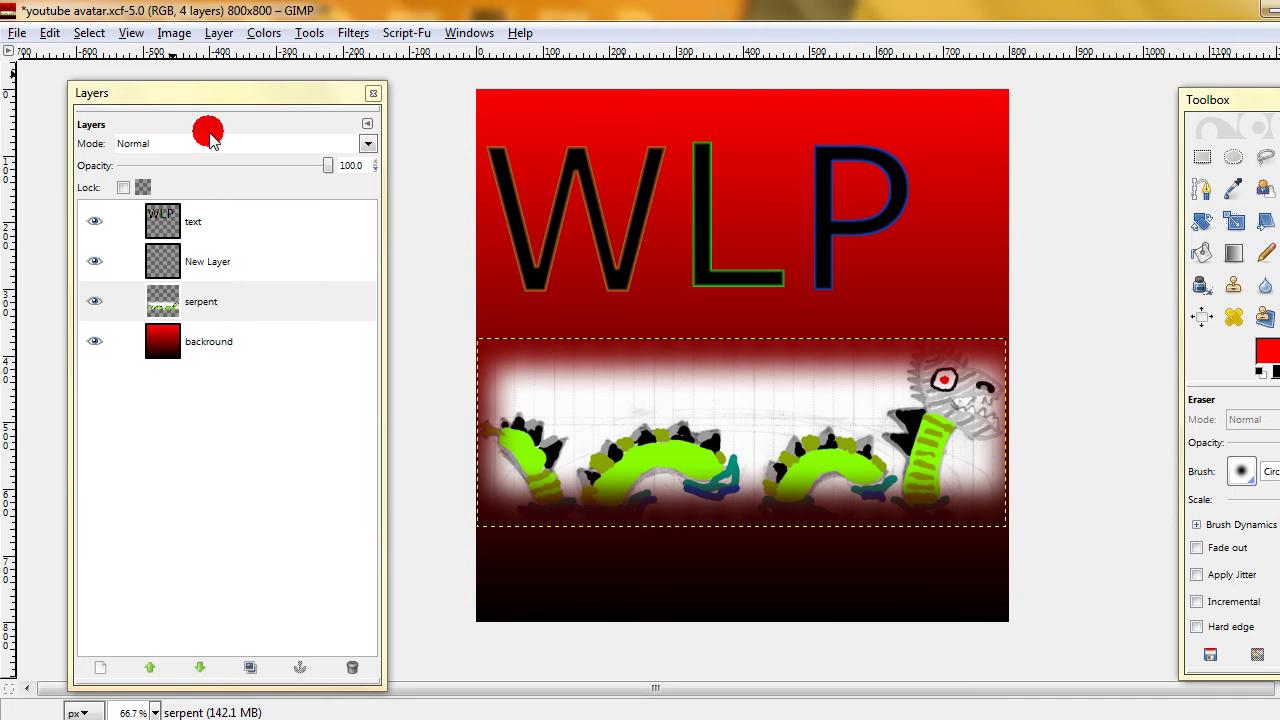
{"action": "left_click", "coordinate": [1097, 211]}
{"action": "left_click", "coordinate": [1050, 35]}
{"action": "left_click", "coordinate": [1000, 90]}
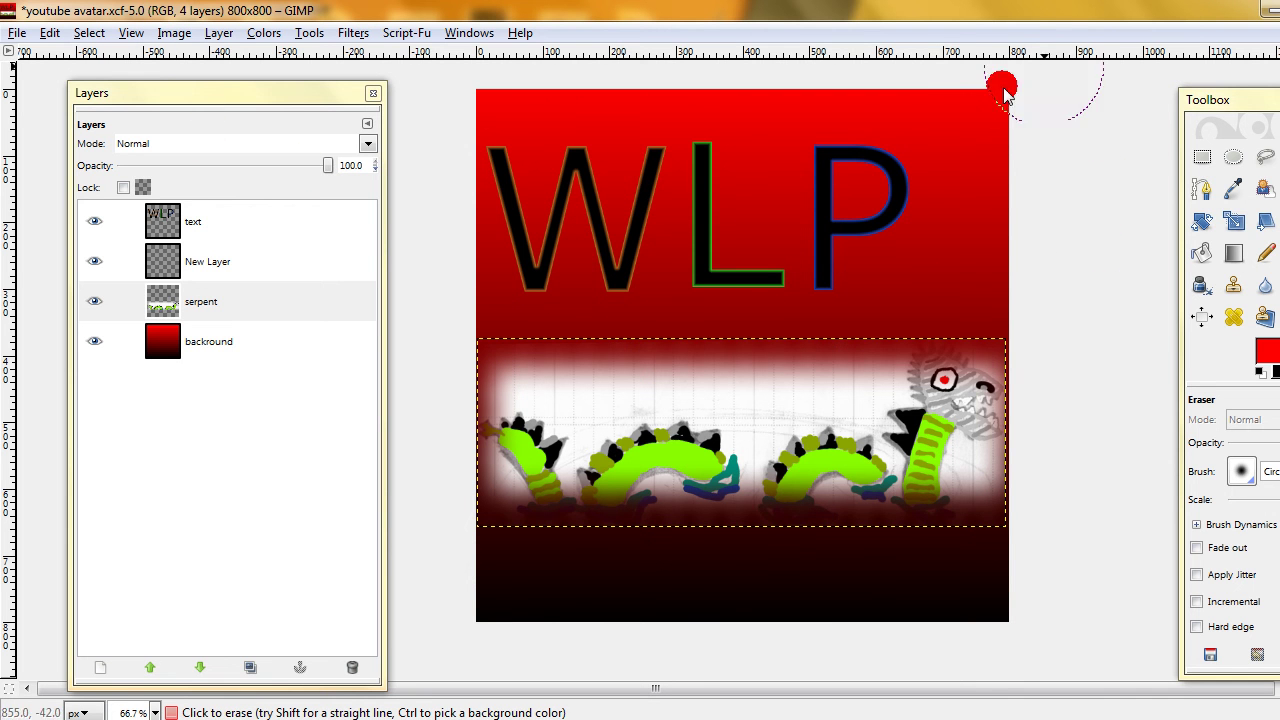
{"action": "left_click", "coordinate": [840, 431]}
{"action": "left_click", "coordinate": [1066, 574]}
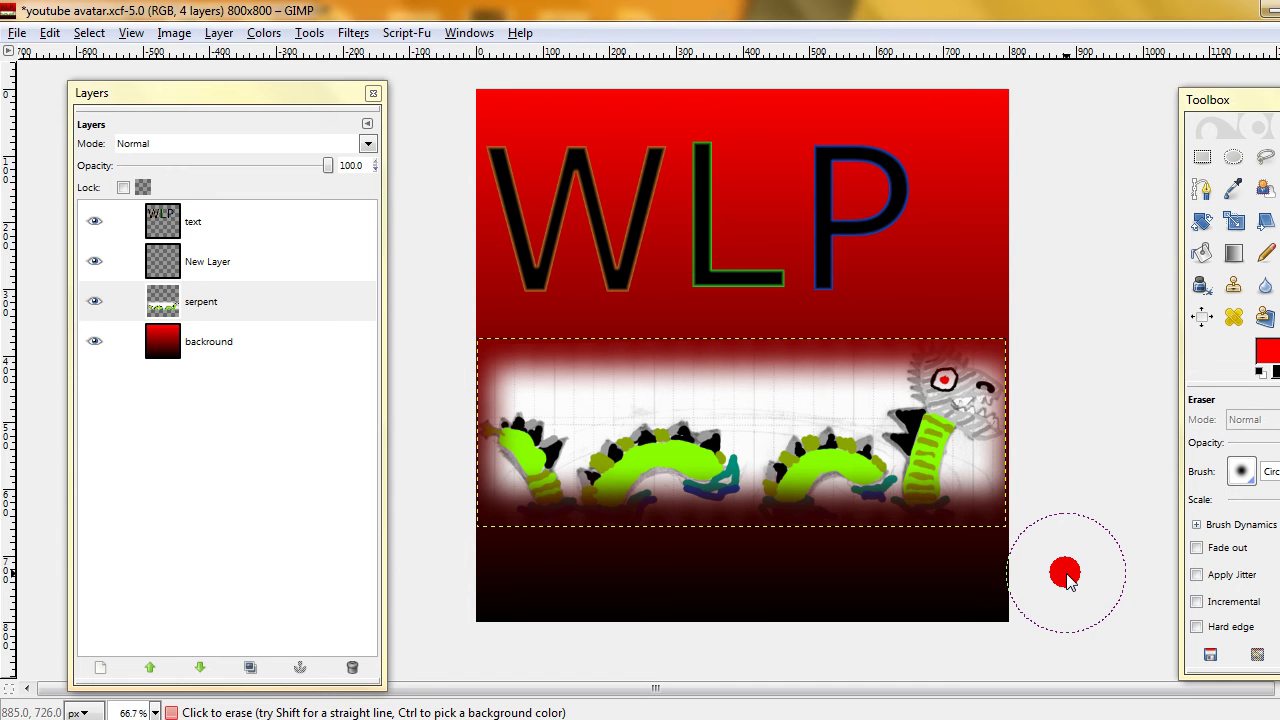
{"action": "mouse_move", "coordinate": [1067, 573]}
{"action": "left_mouse_down"}
{"action": "mouse_move", "coordinate": [1057, 580]}
{"action": "mouse_move", "coordinate": [6, 80]}
{"action": "left_mouse_up"}
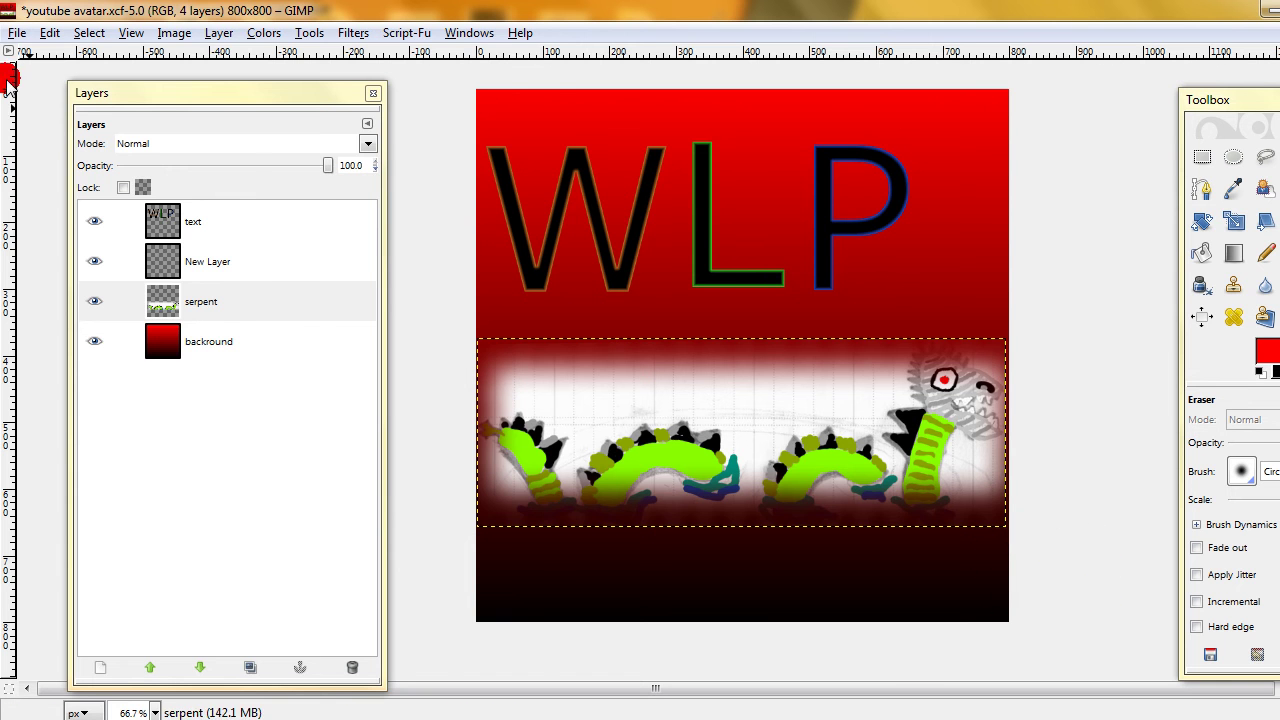
- Save the changes to the youtube avatar.xcf project
{"action": "left_click", "coordinate": [20, 33]}
{"action": "left_click", "coordinate": [40, 186]}
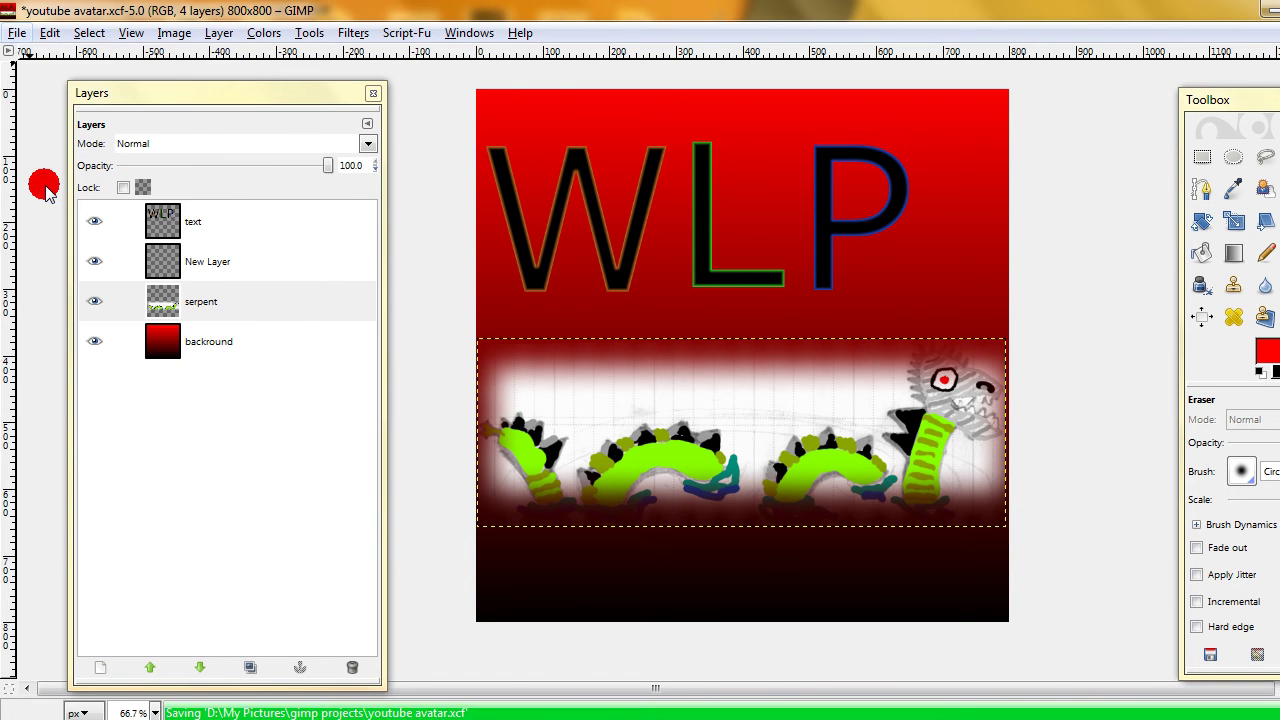
{"action": "left_click", "coordinate": [14, 33]}
{"action": "left_click", "coordinate": [37, 191]}
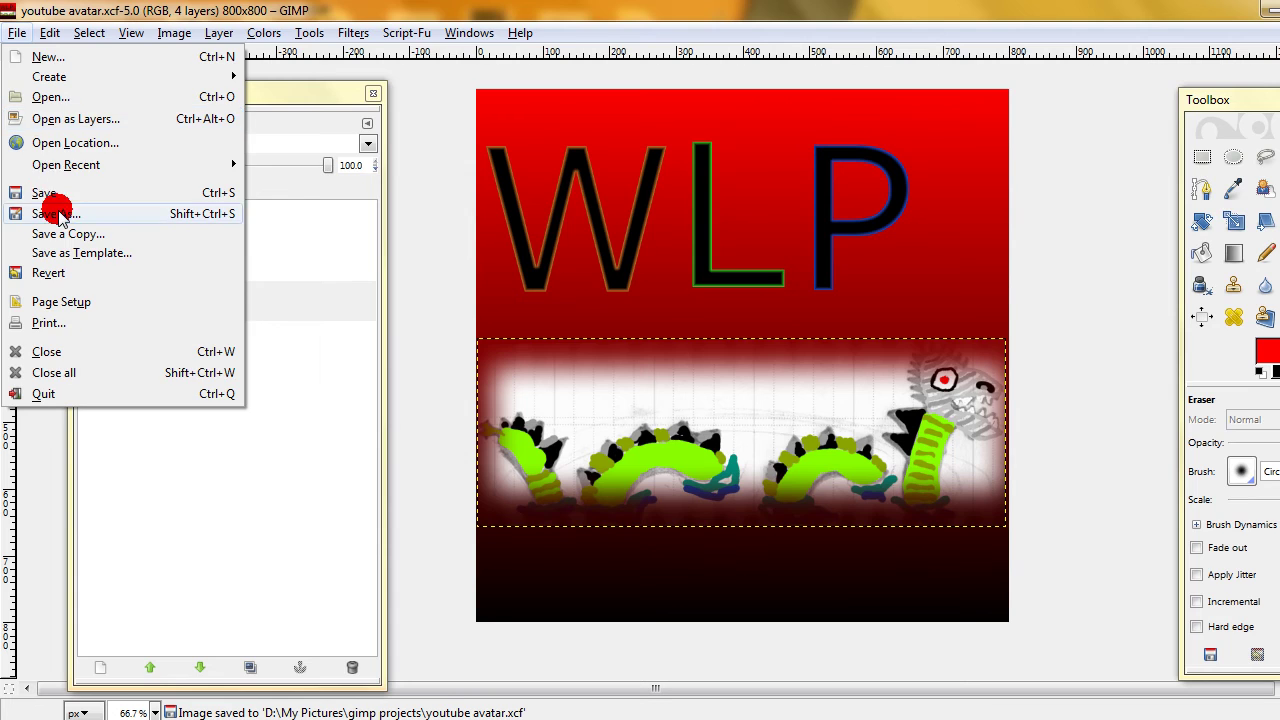
- Save the image as youtube avatar.png in the gimp projects folder, exporting it with the visible layers merged
{"action": "key", "text": "Tab"}
{"action": "key", "text": "ctrl+shift+s"}
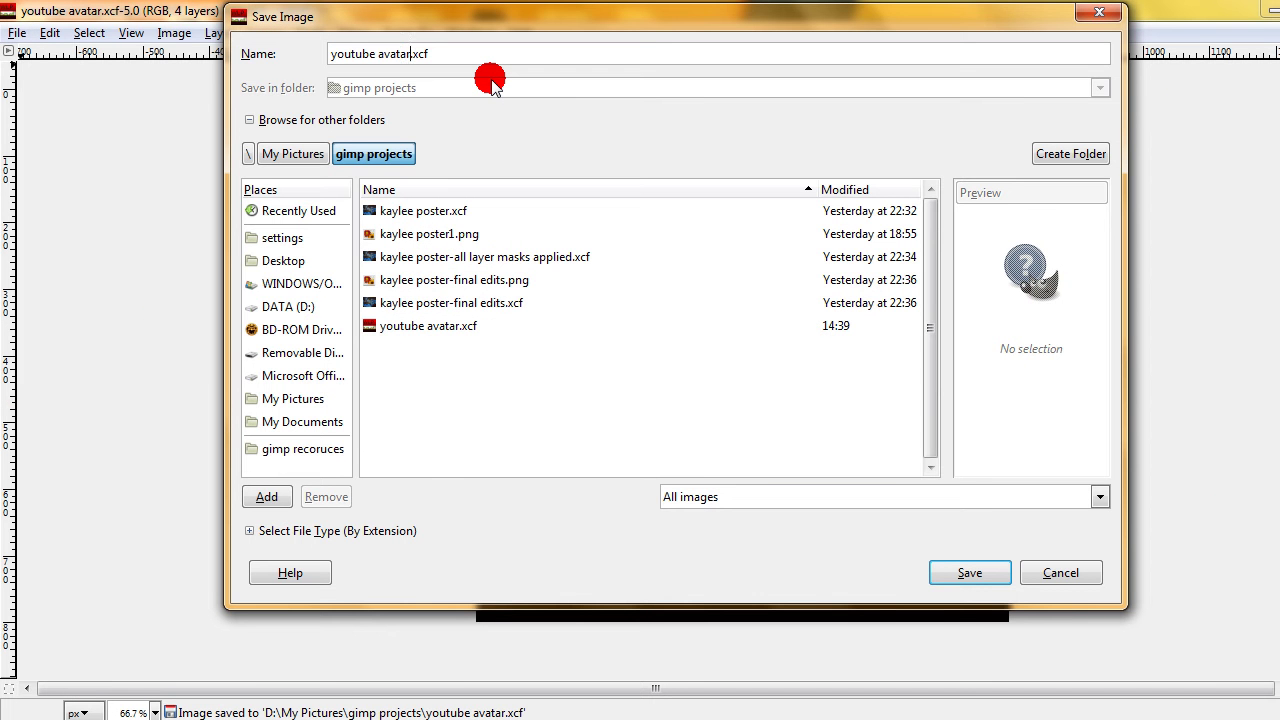
{"action": "key", "text": "BackSpace"}
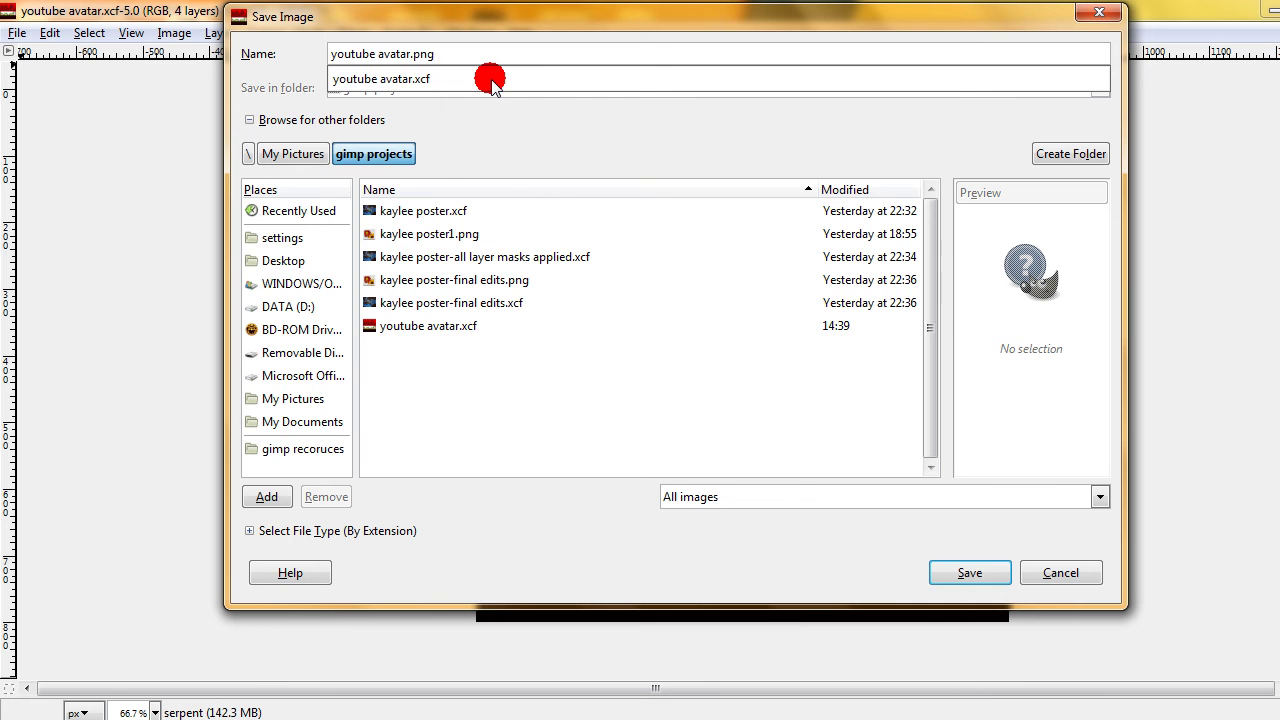
{"action": "key", "text": "Return"}
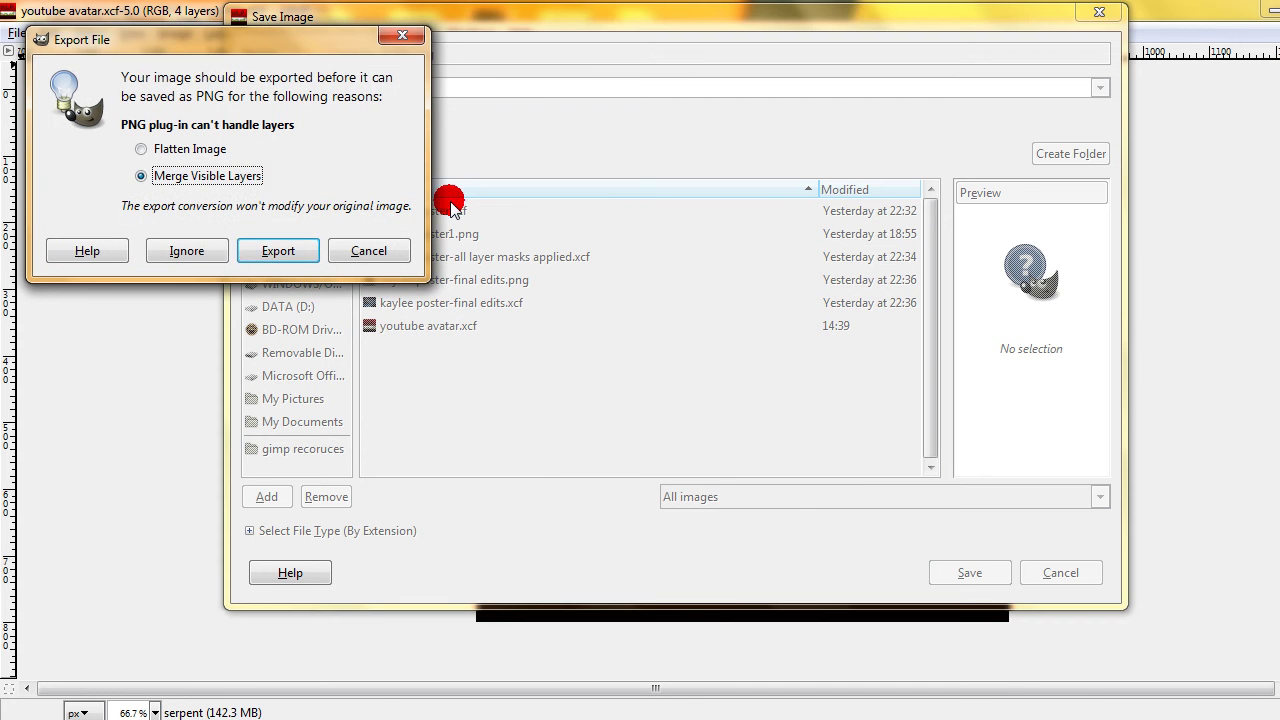
{"action": "left_click", "coordinate": [252, 252]}
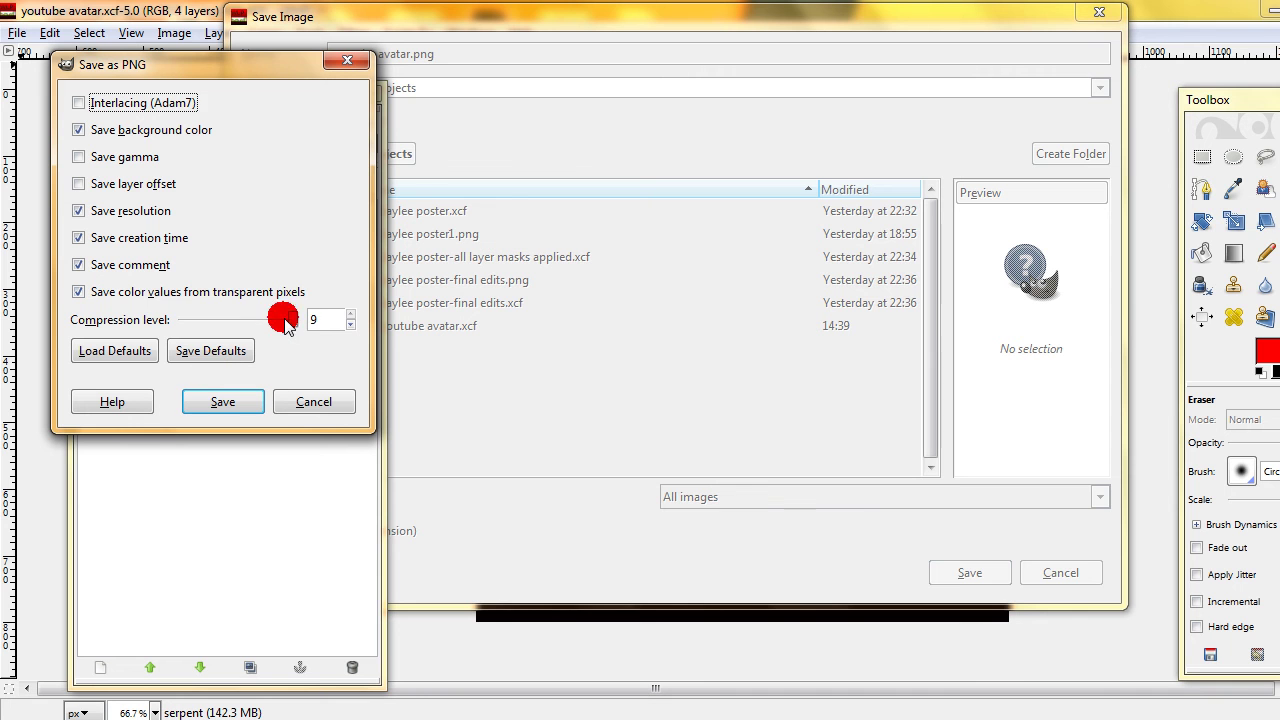
- Save the PNG at compression level 9 with resolution, creation time and comment excluded
{"action": "mouse_move", "coordinate": [288, 319]}
{"action": "left_mouse_down"}
{"action": "mouse_move", "coordinate": [149, 314]}
{"action": "mouse_move", "coordinate": [309, 320]}
{"action": "left_mouse_up"}
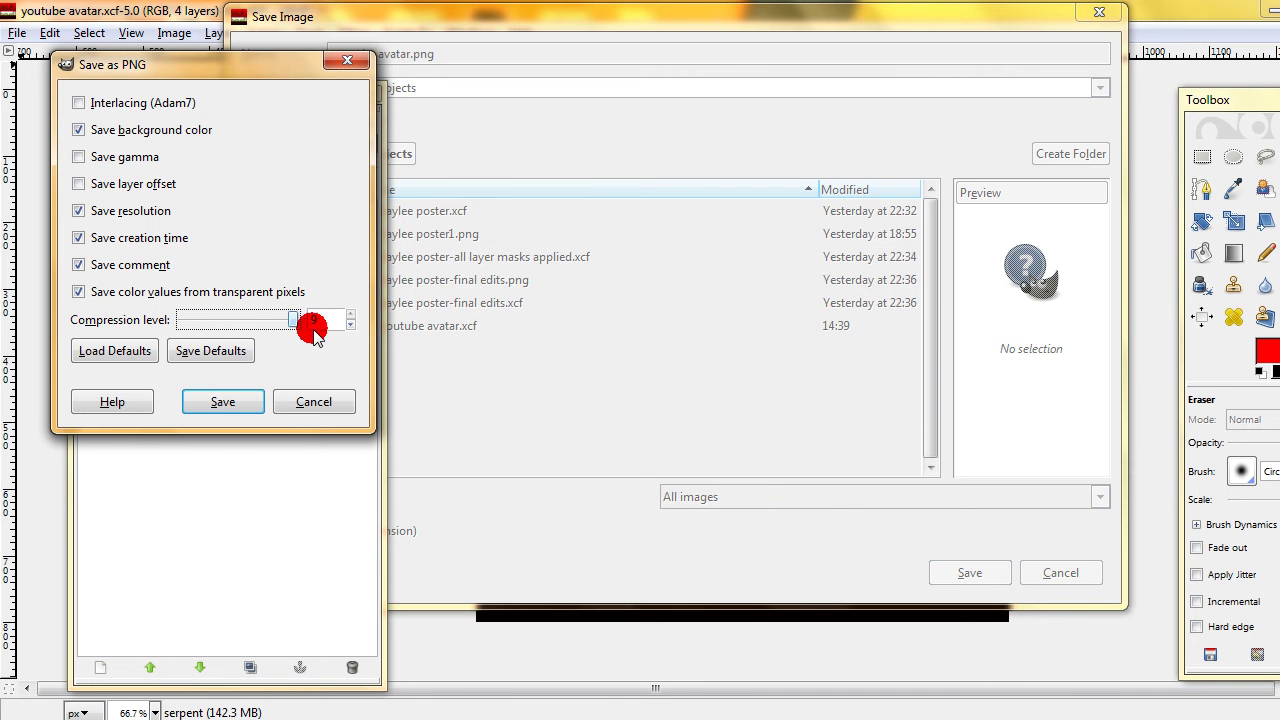
{"action": "left_click", "coordinate": [138, 212]}
{"action": "left_click", "coordinate": [124, 240]}
{"action": "left_click", "coordinate": [118, 266]}
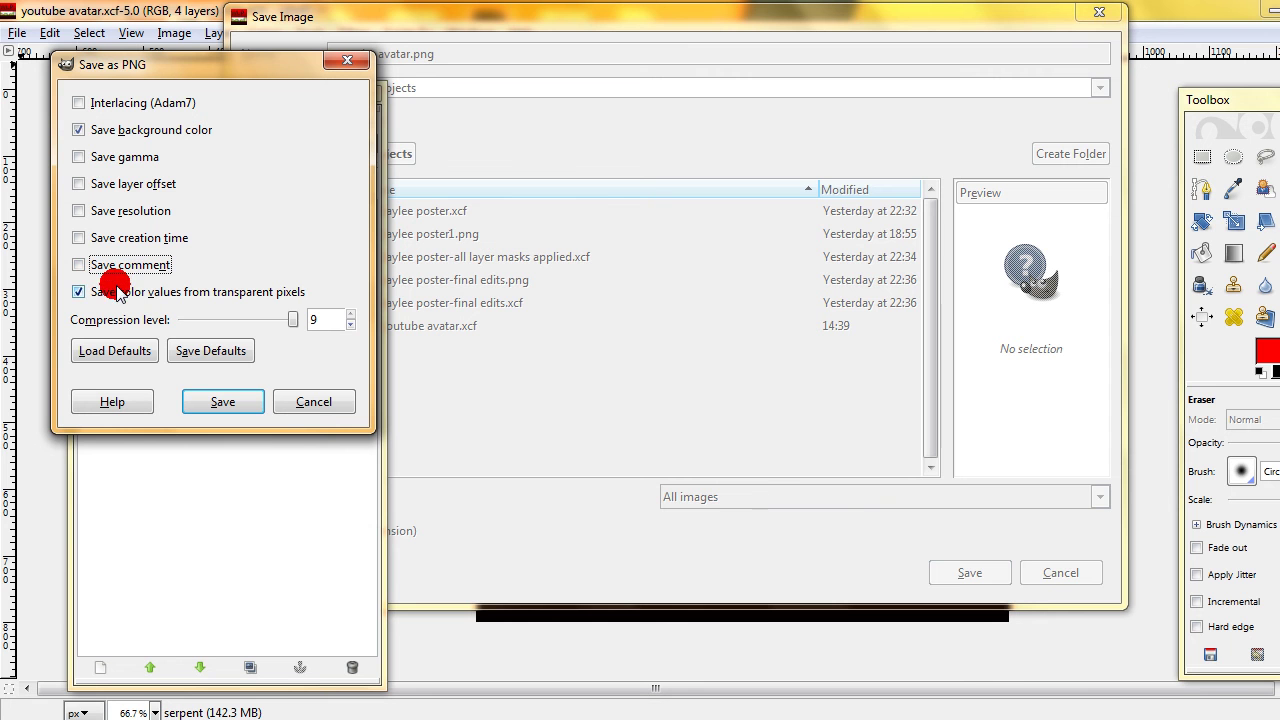
{"action": "left_click", "coordinate": [103, 153]}
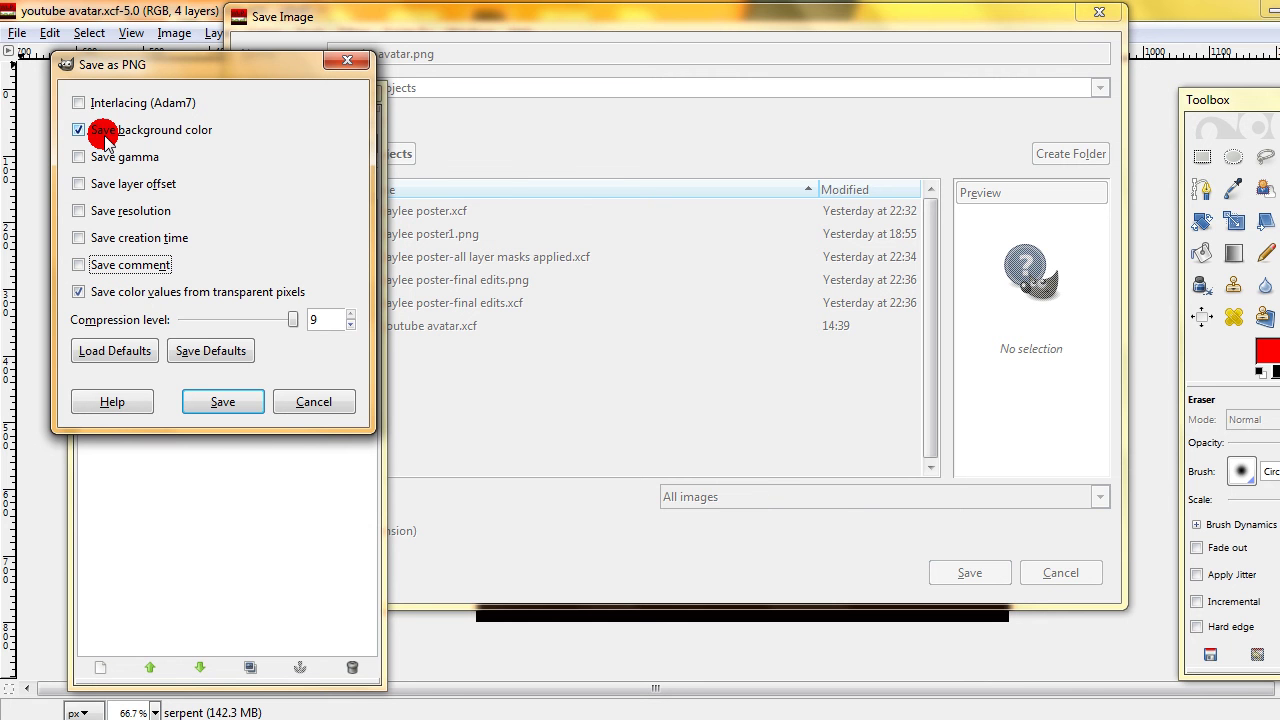
{"action": "left_click", "coordinate": [222, 405]}
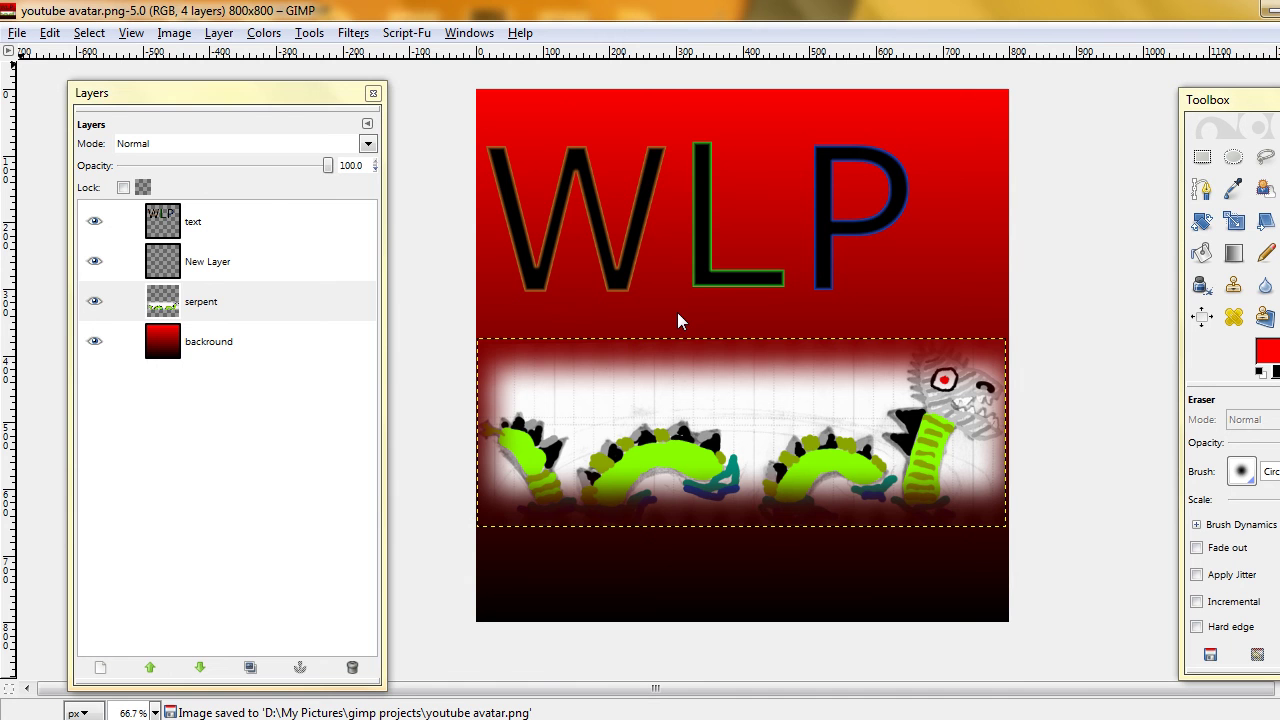
{"action": "left_click", "coordinate": [208, 264]}
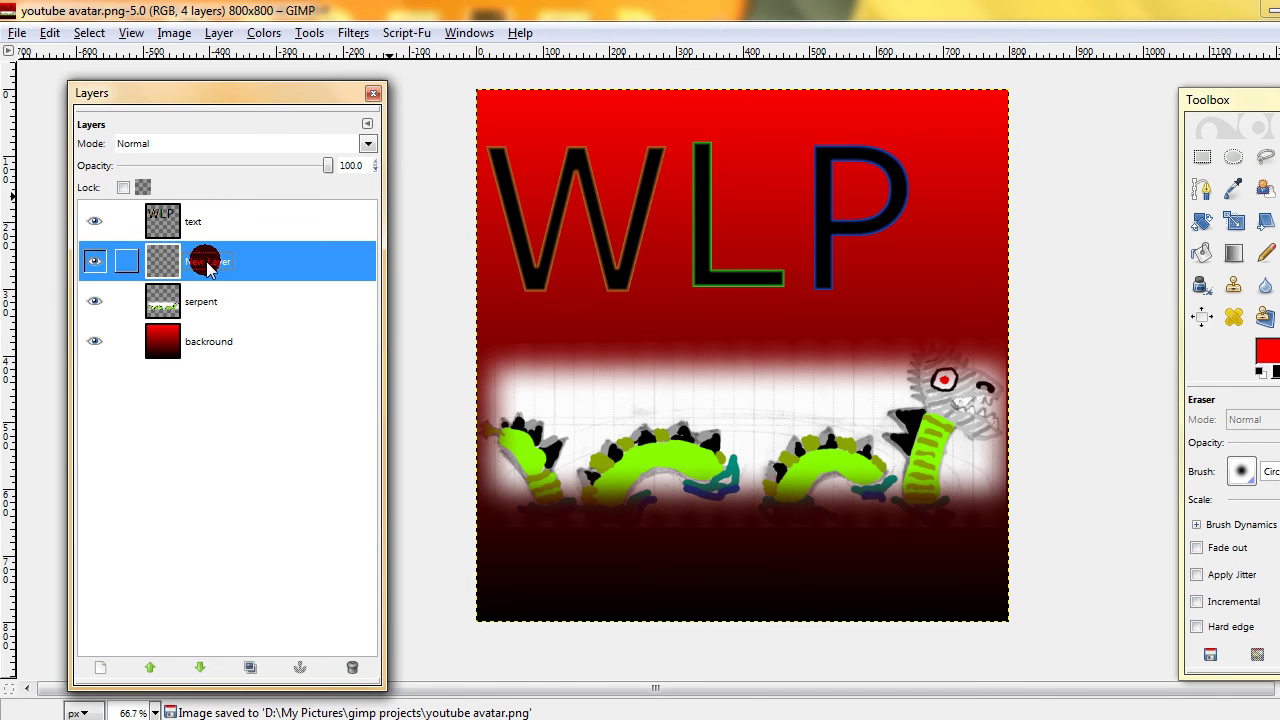
{"action": "left_click", "coordinate": [201, 303]}
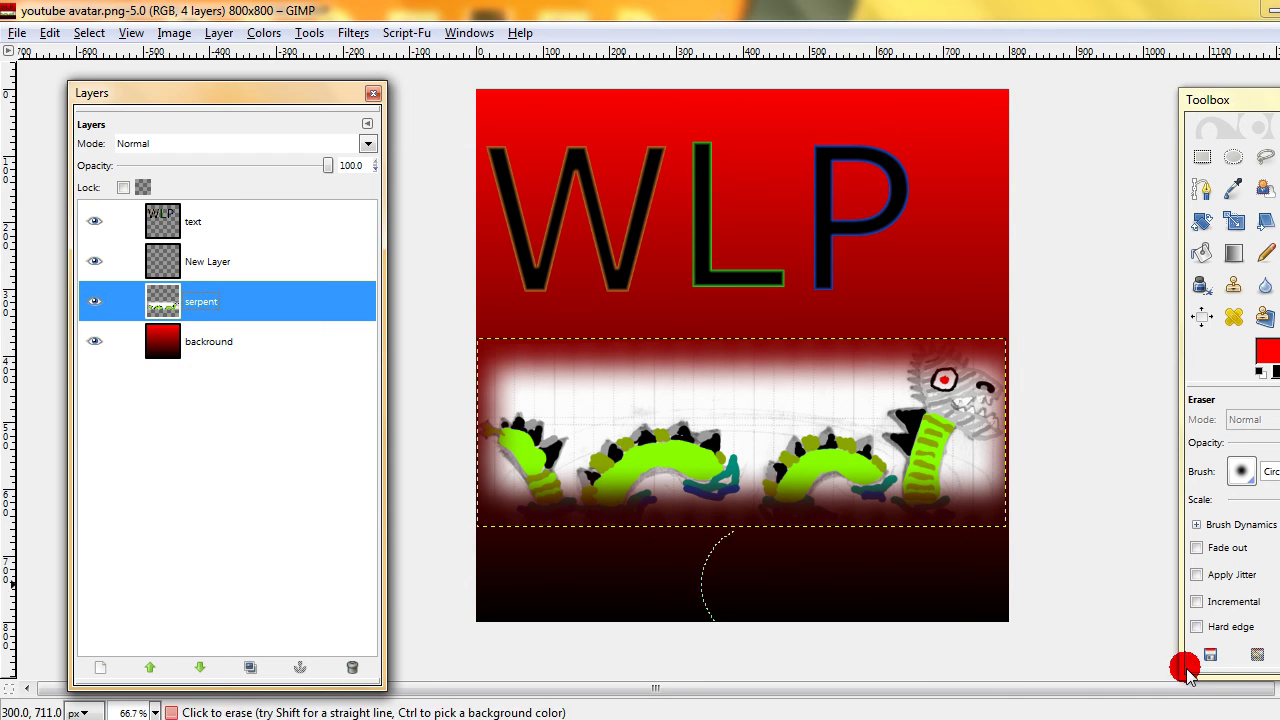
- Switch to the YouTube account overview in Internet Explorer and browse for an image file to upload as the picture
{"action": "left_click", "coordinate": [109, 708]}
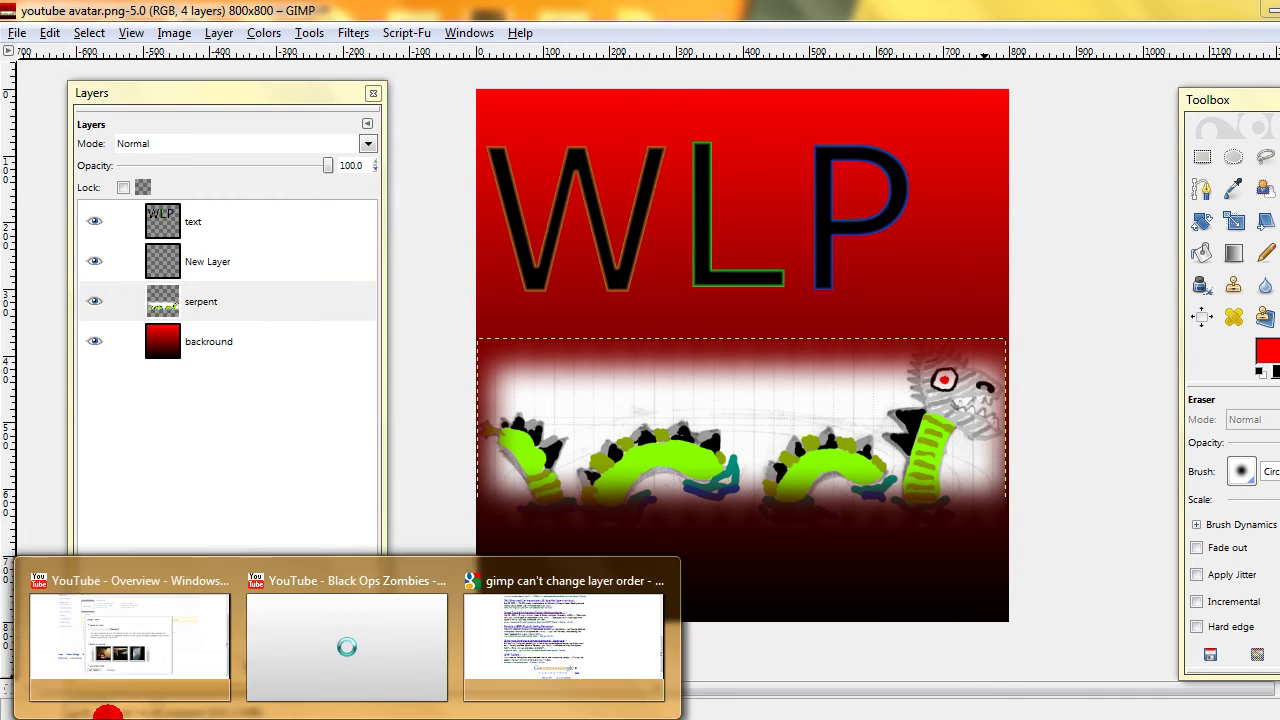
{"action": "left_click", "coordinate": [143, 680]}
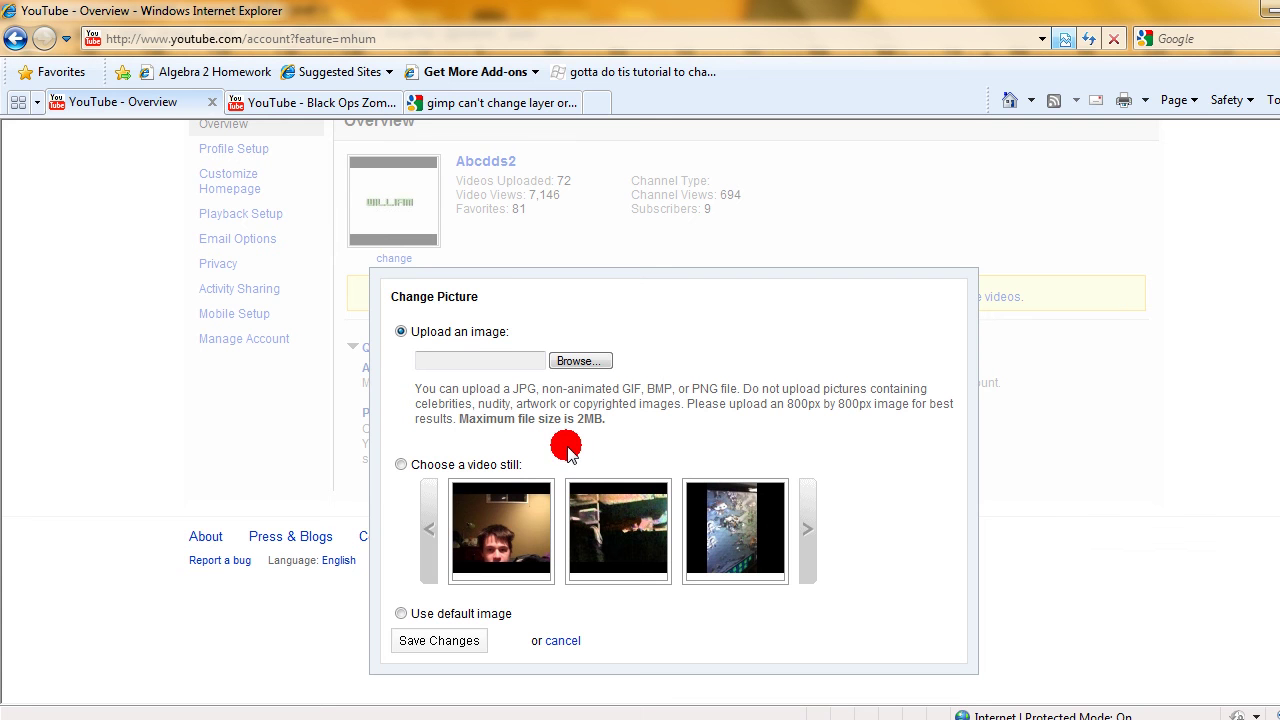
{"action": "left_click", "coordinate": [581, 361]}
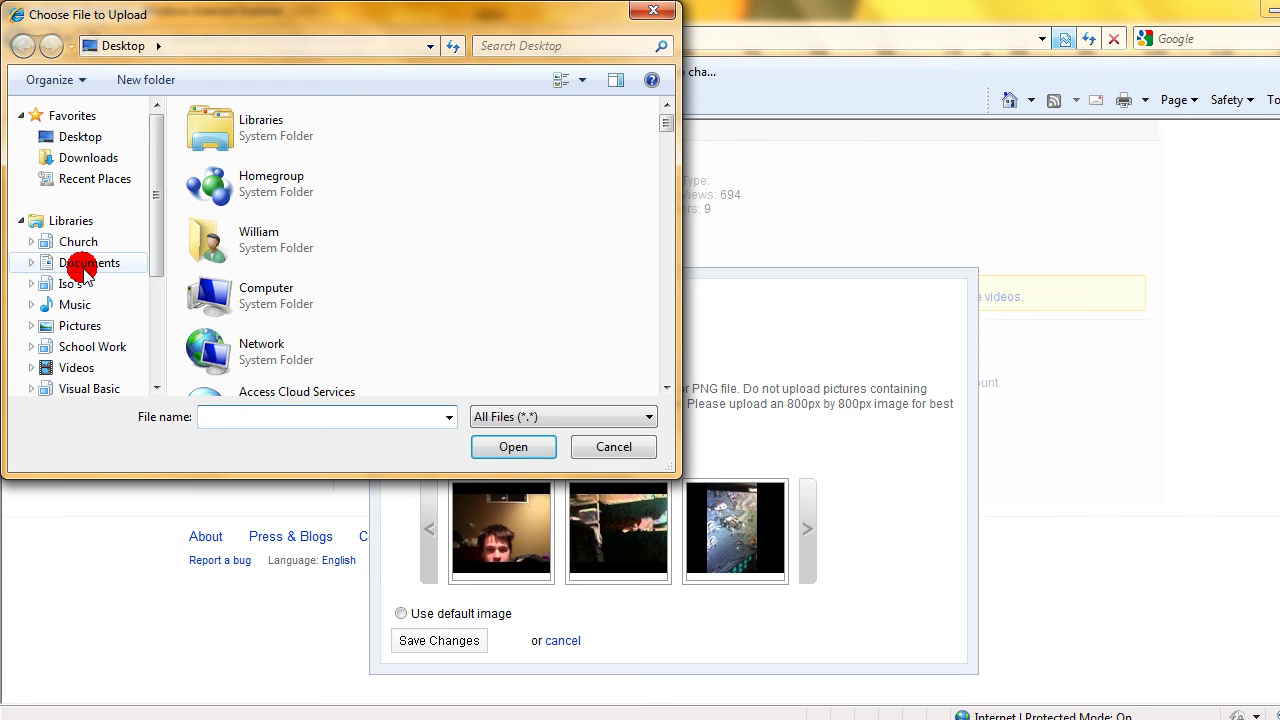
- Choose youtube avatar.png from the gimp projects folder in the Pictures library for upload
{"action": "left_click", "coordinate": [78, 325]}
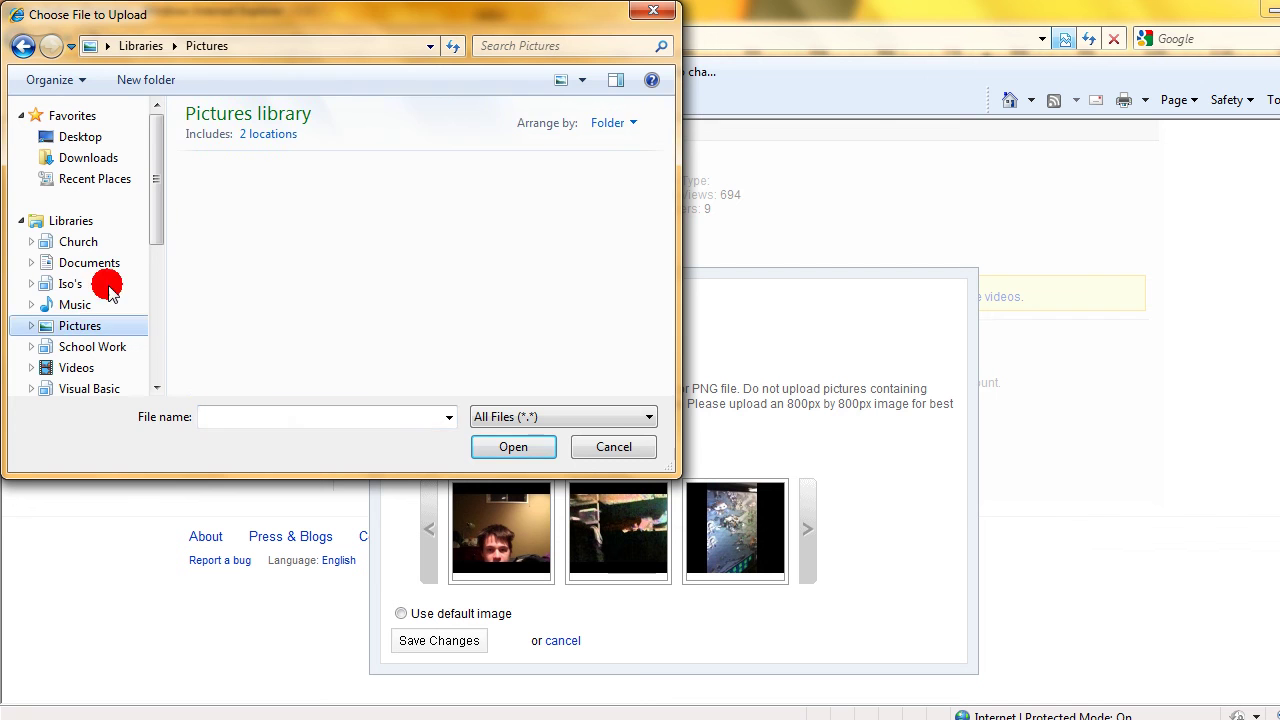
{"action": "left_click_drag", "start_coordinate": [252, 32], "coordinate": [565, 32]}
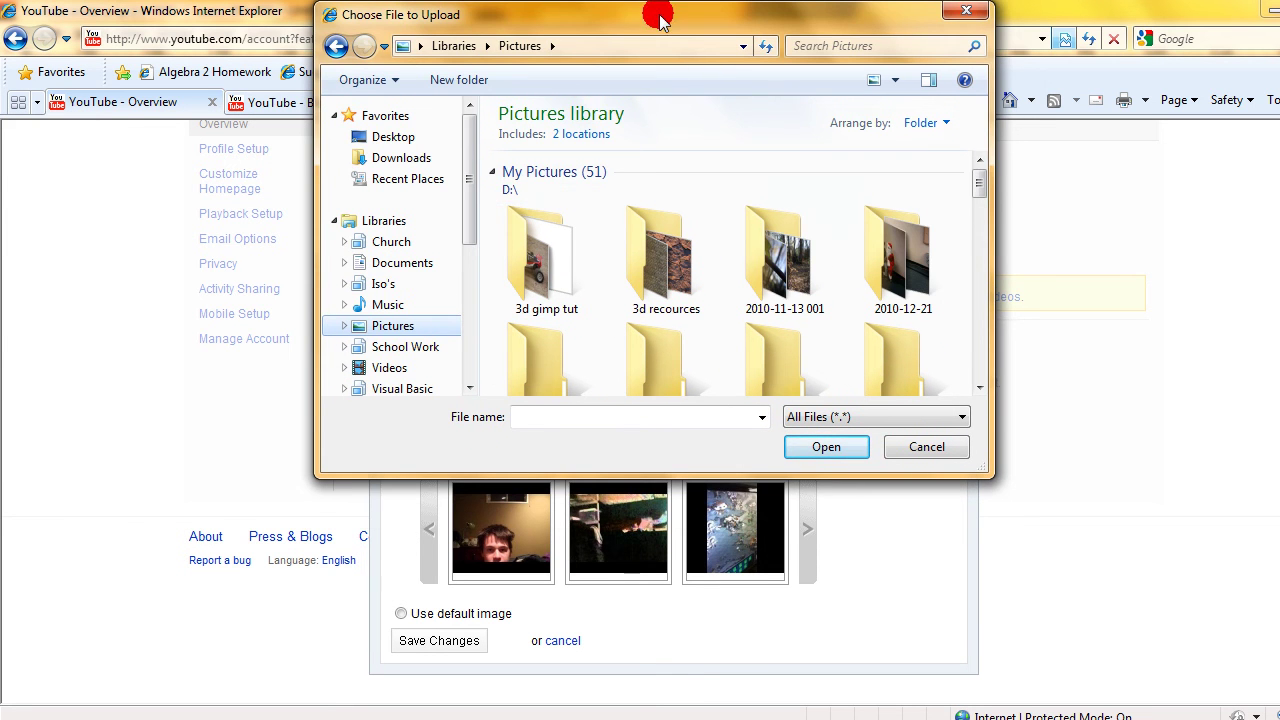
{"action": "left_click_drag", "start_coordinate": [656, 16], "coordinate": [560, 34]}
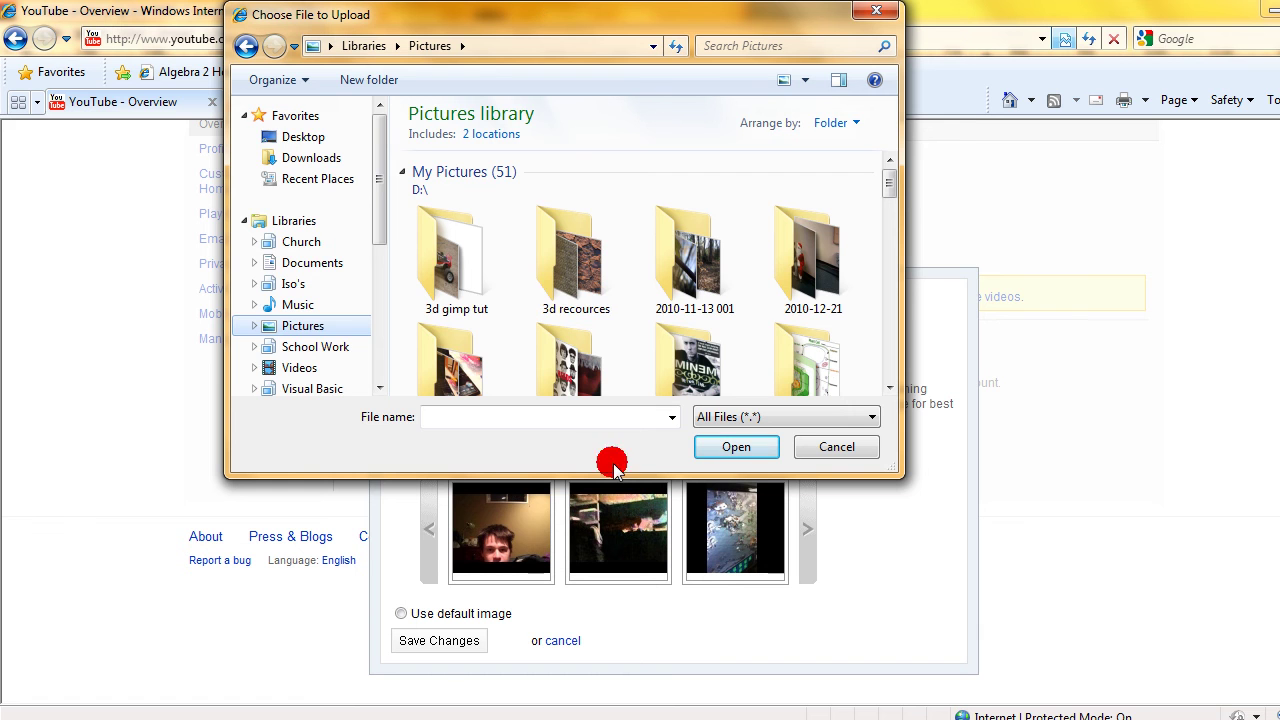
{"action": "scroll", "coordinate": [632, 272], "scroll_direction": "down", "scroll_amount": 8}
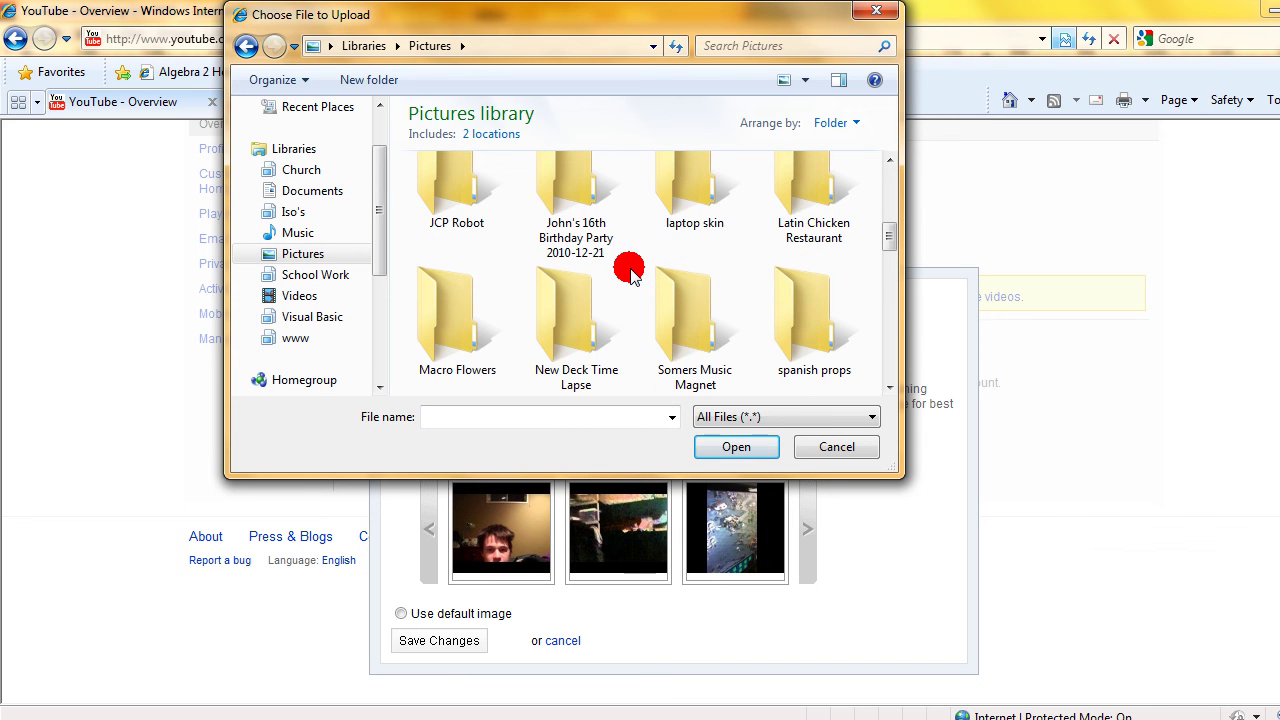
{"action": "scroll", "coordinate": [632, 272], "scroll_direction": "down", "scroll_amount": 3}
{"action": "scroll", "coordinate": [630, 272], "scroll_direction": "down", "scroll_amount": 3}
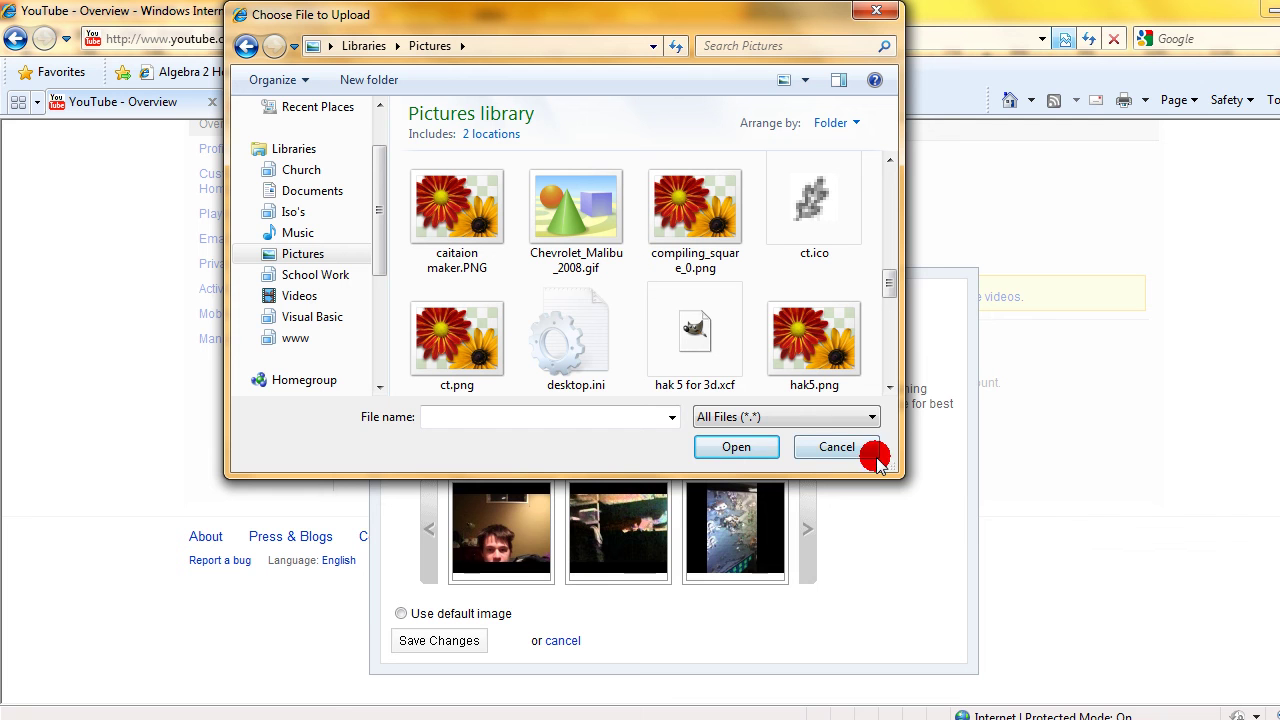
{"action": "left_click_drag", "start_coordinate": [888, 477], "coordinate": [1092, 701]}
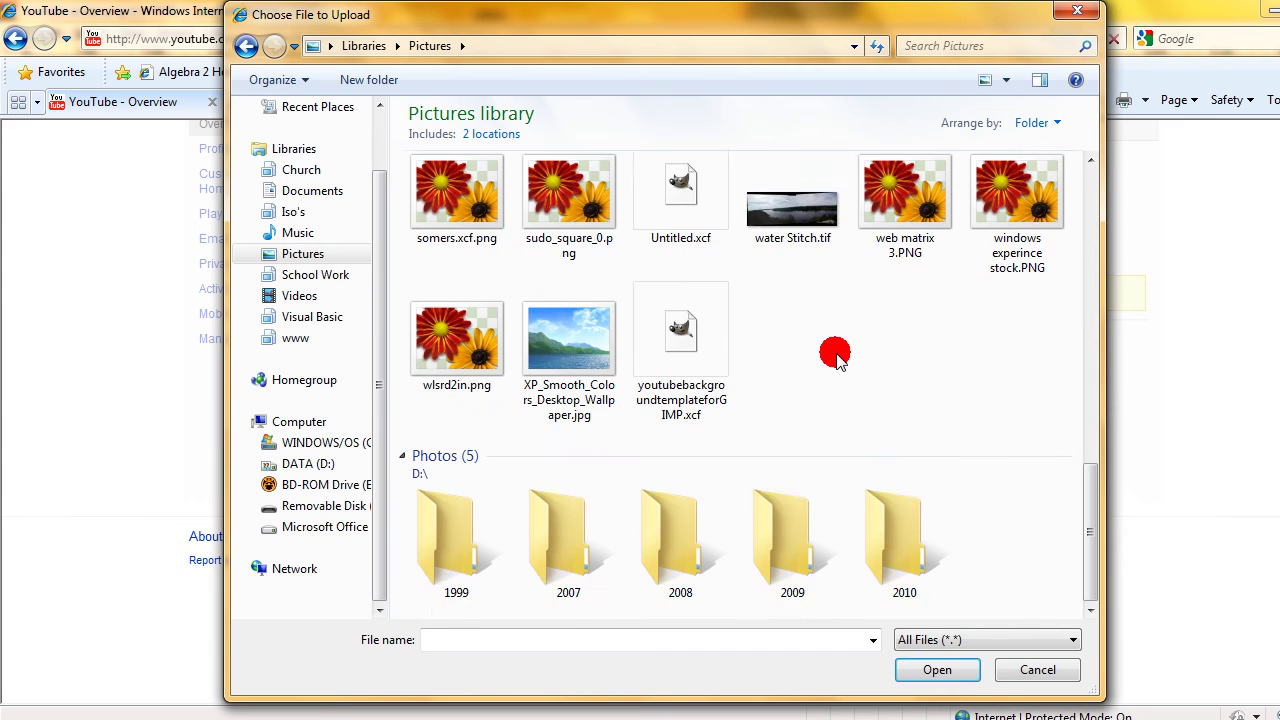
{"action": "scroll", "coordinate": [836, 356], "scroll_direction": "up", "scroll_amount": 3}
{"action": "scroll", "coordinate": [836, 356], "scroll_direction": "up", "scroll_amount": 3}
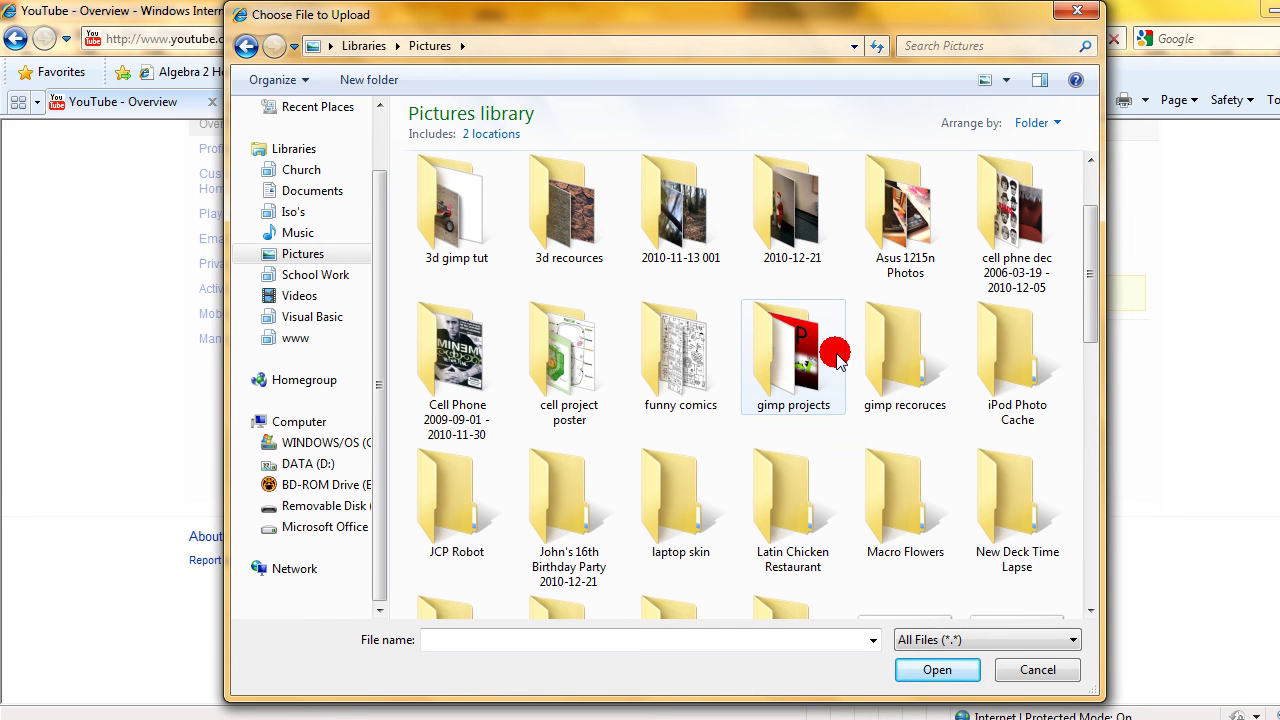
{"action": "double_click", "coordinate": [836, 356]}
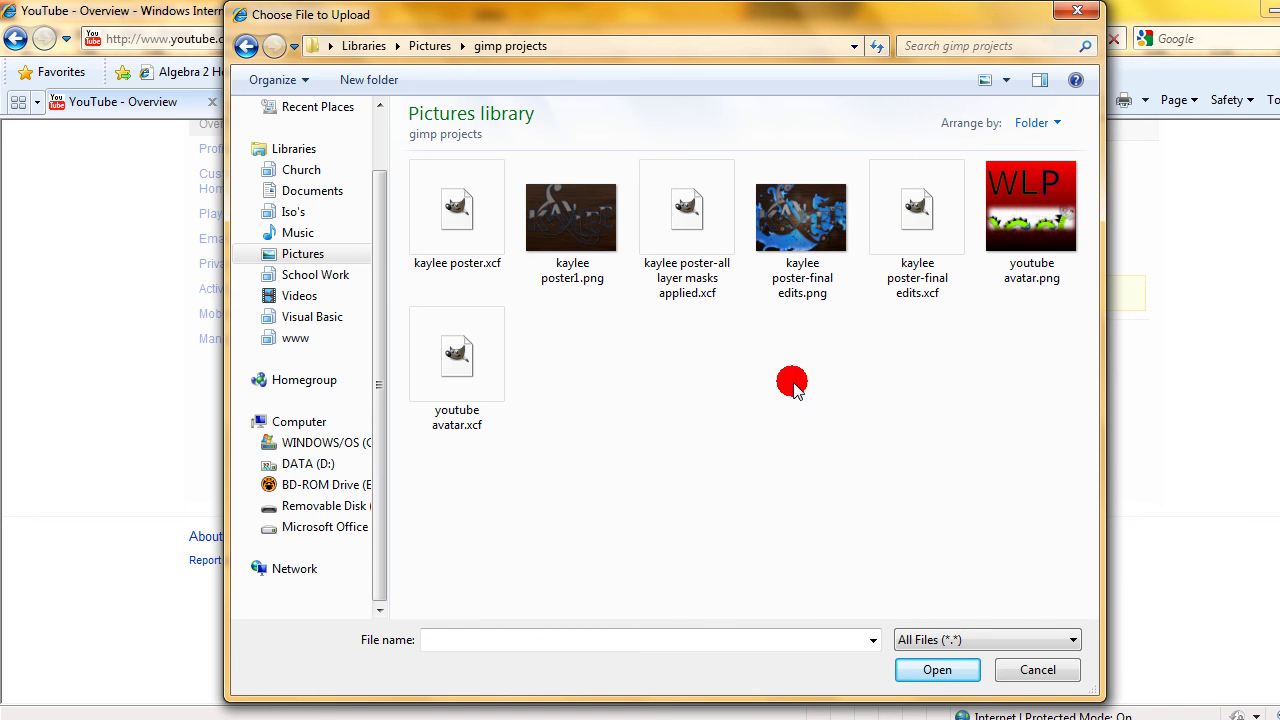
{"action": "left_click", "coordinate": [988, 230]}
{"action": "left_click", "coordinate": [945, 672]}
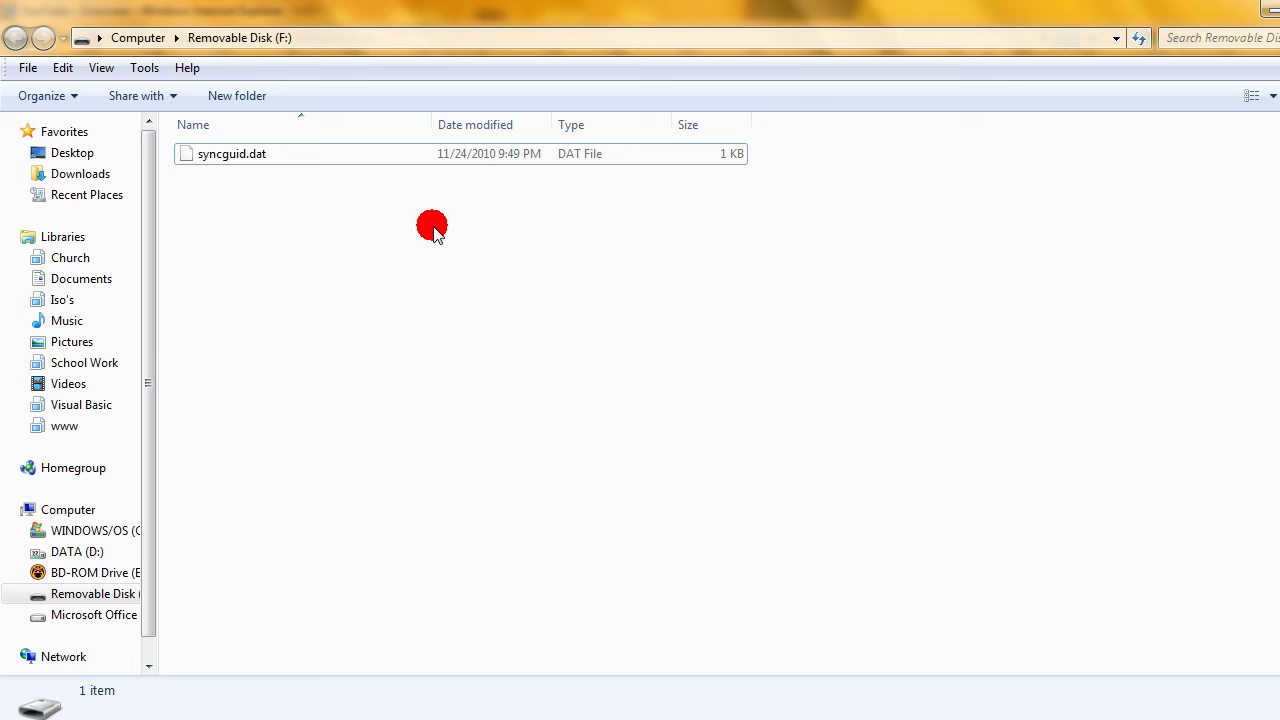
- Check the file size of youtube avatar.png in the gimp projects folder of the Pictures library in Windows Explorer
{"action": "left_click", "coordinate": [75, 341]}
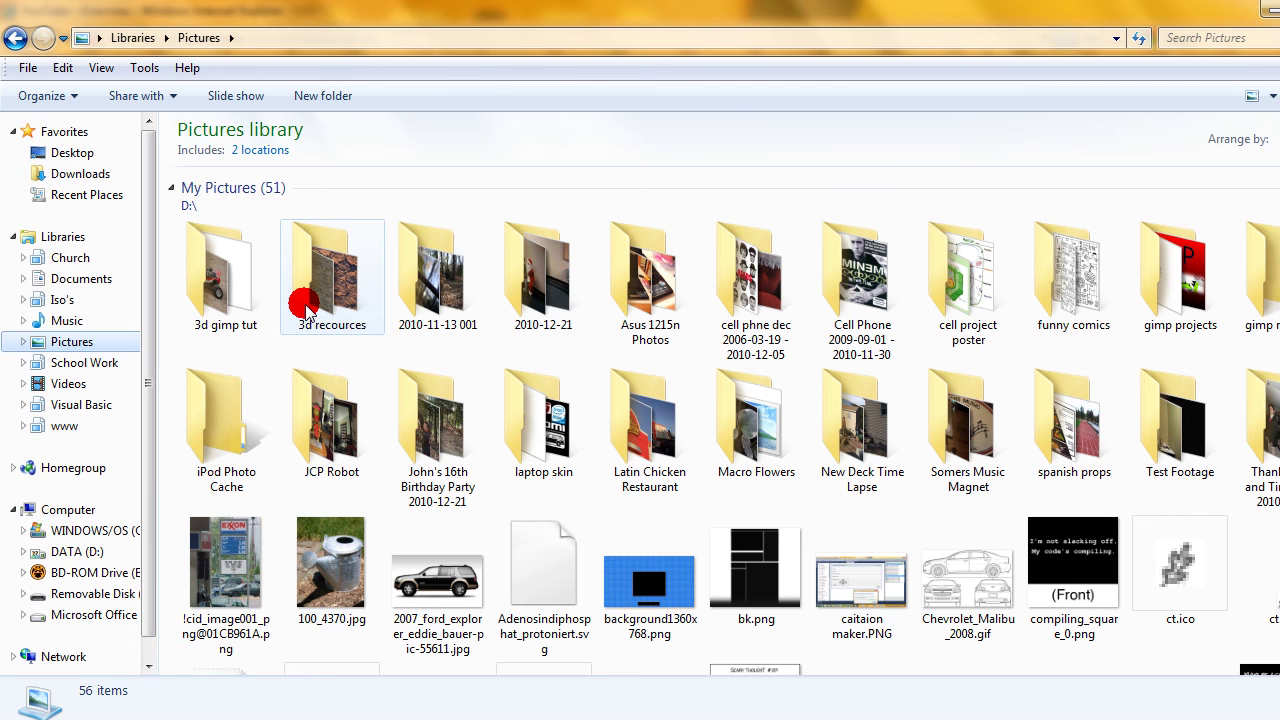
{"action": "double_click", "coordinate": [1178, 272]}
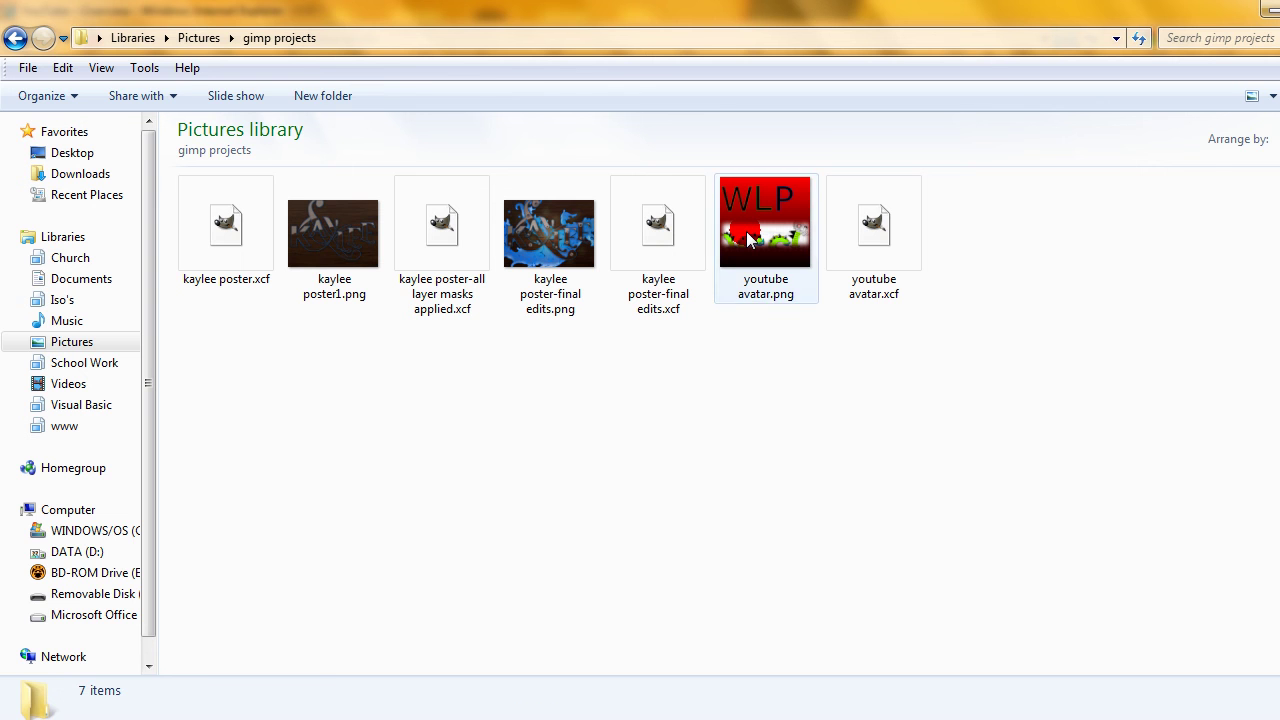
{"action": "left_click", "coordinate": [750, 240]}
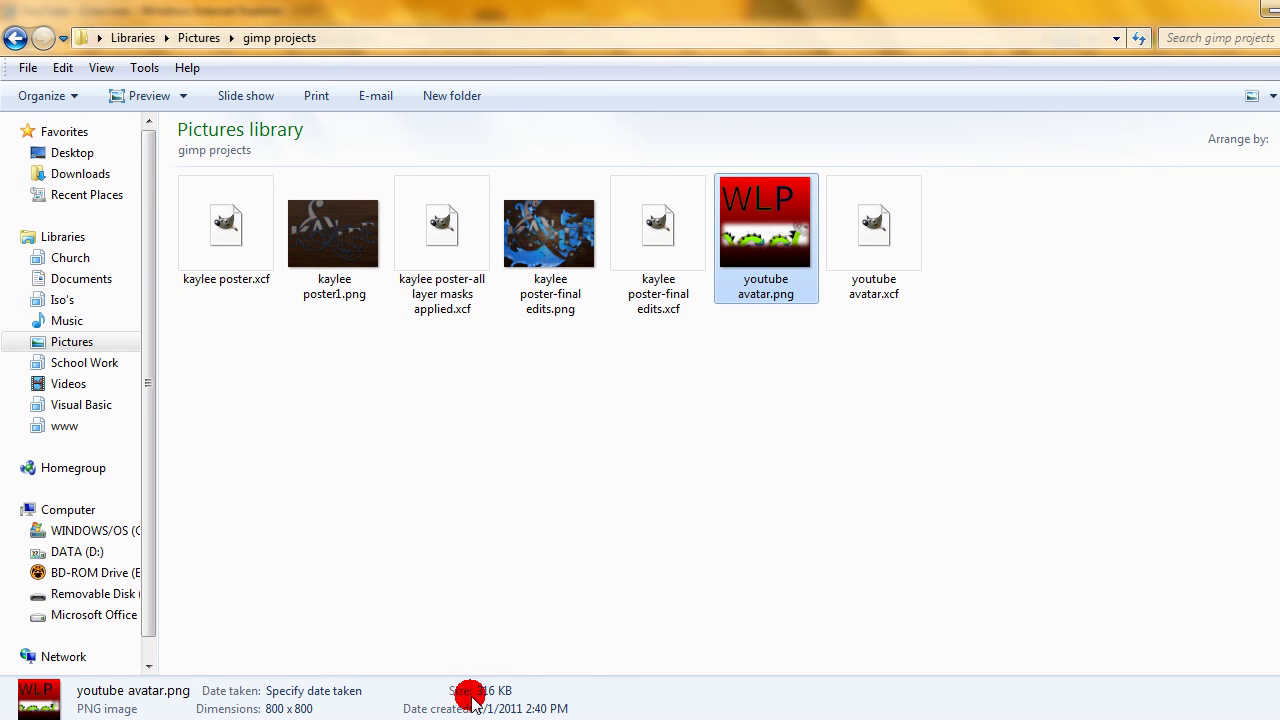
- Return to the YouTube account page and save the uploaded avatar as the new account picture
{"action": "left_click", "coordinate": [1258, 20]}
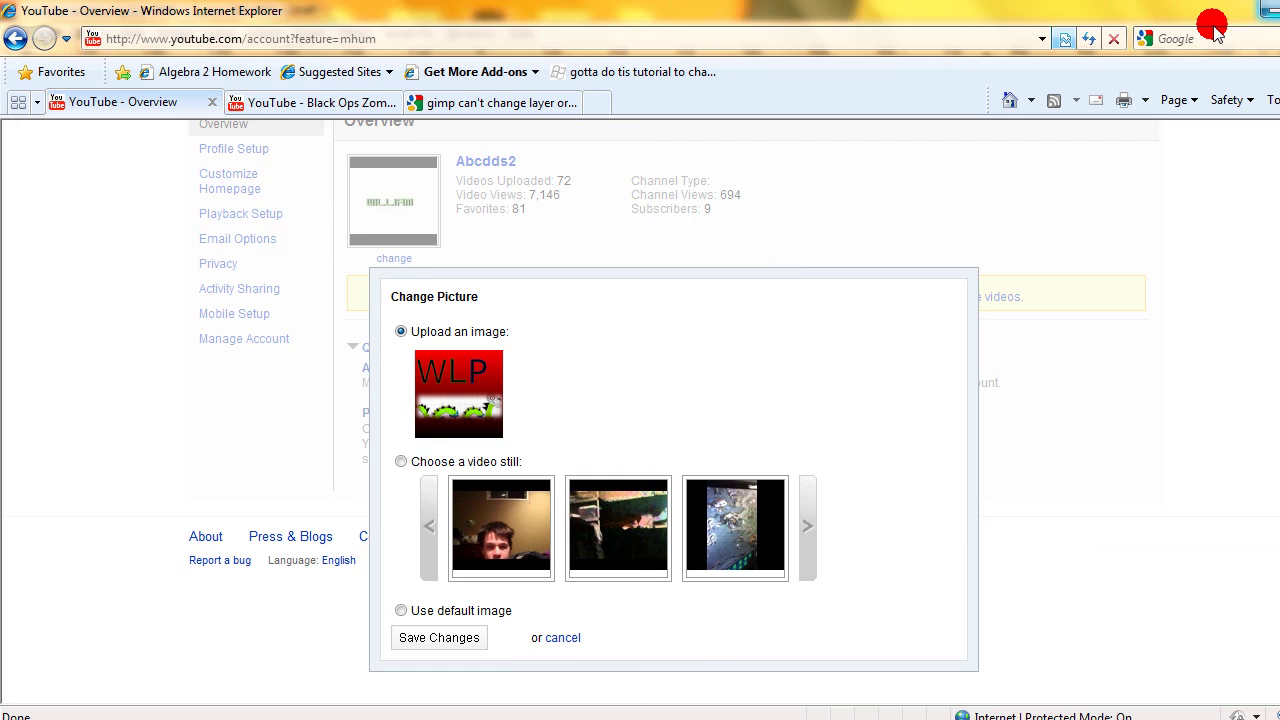
{"action": "left_click", "coordinate": [420, 636]}
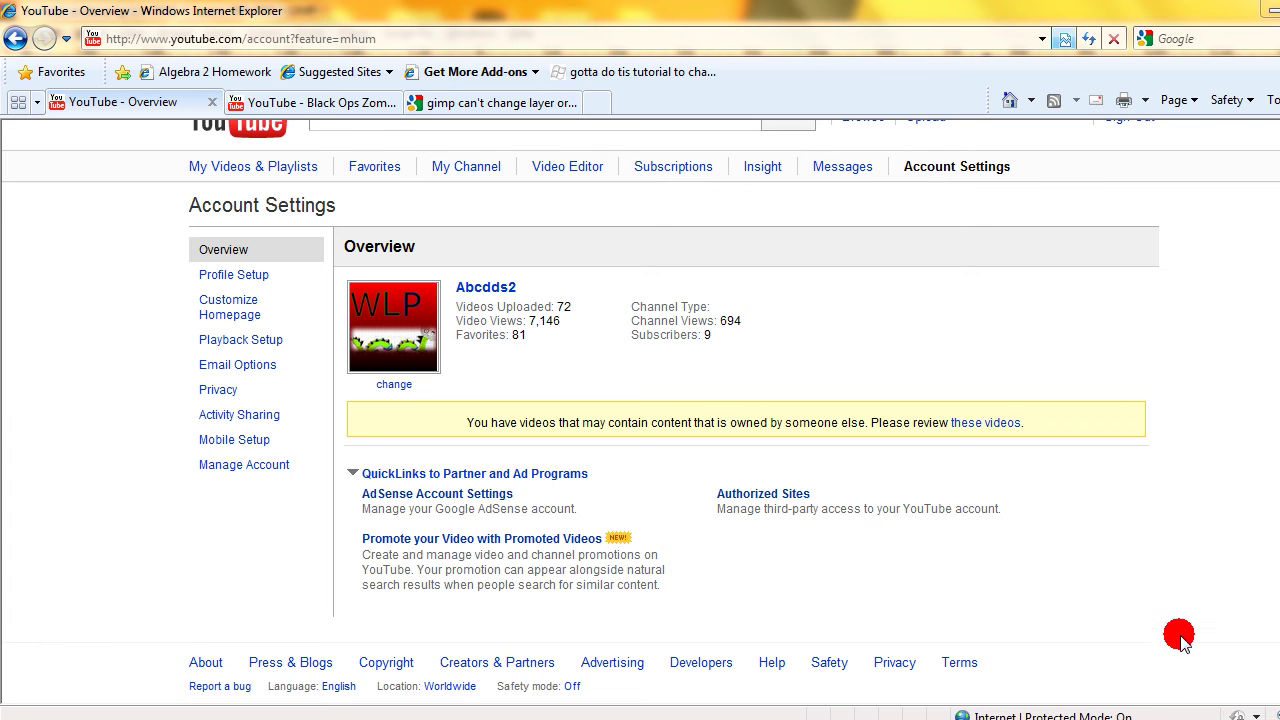
{"action": "left_click", "coordinate": [1168, 719]}
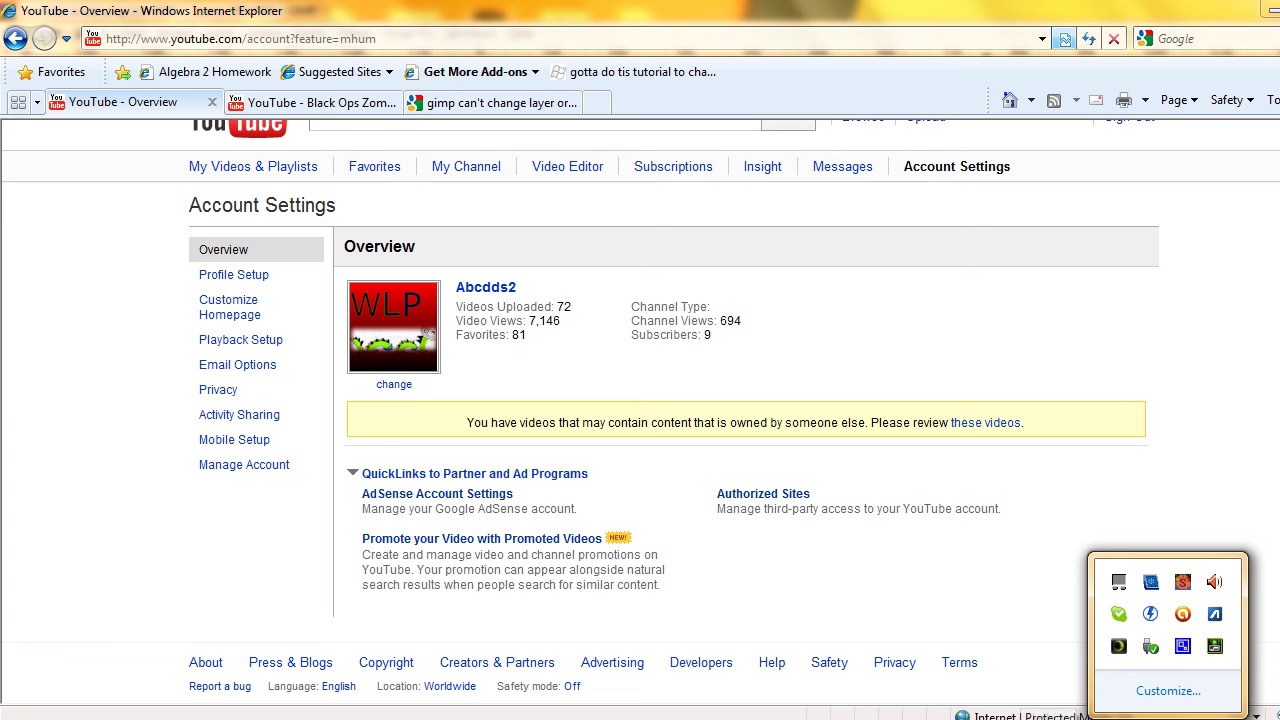
{"action": "right_click", "coordinate": [1180, 648]}
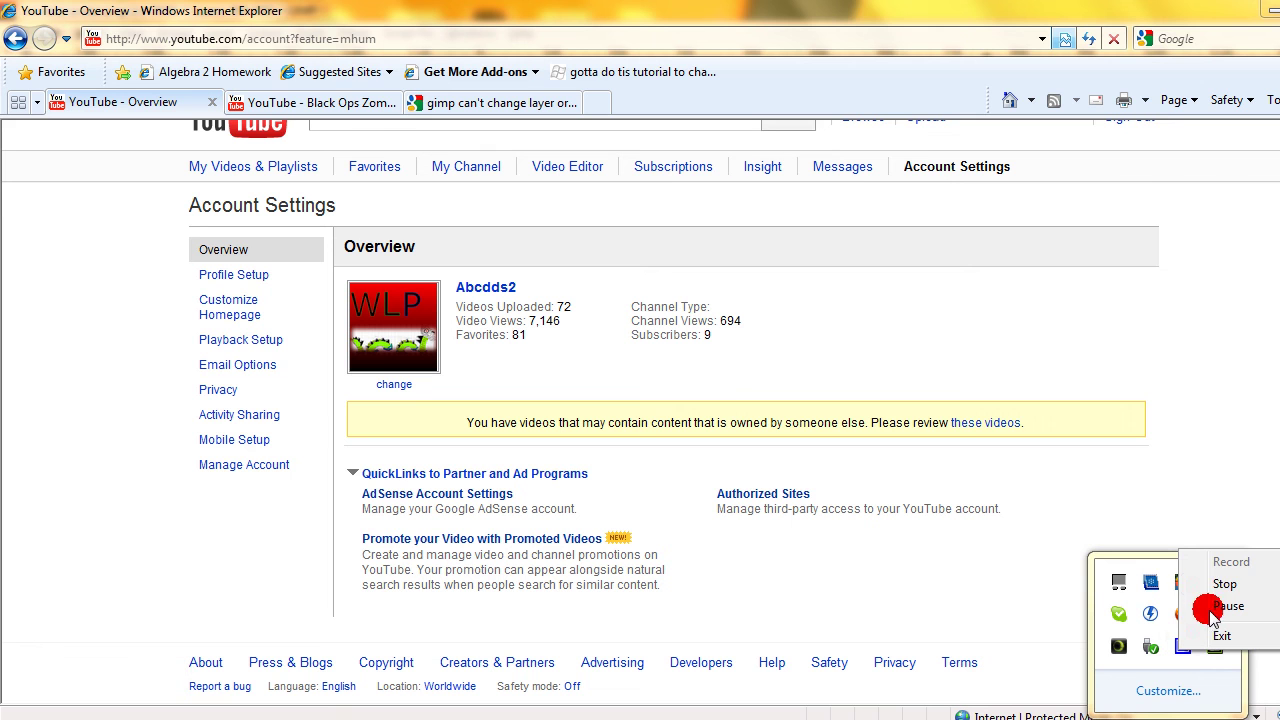